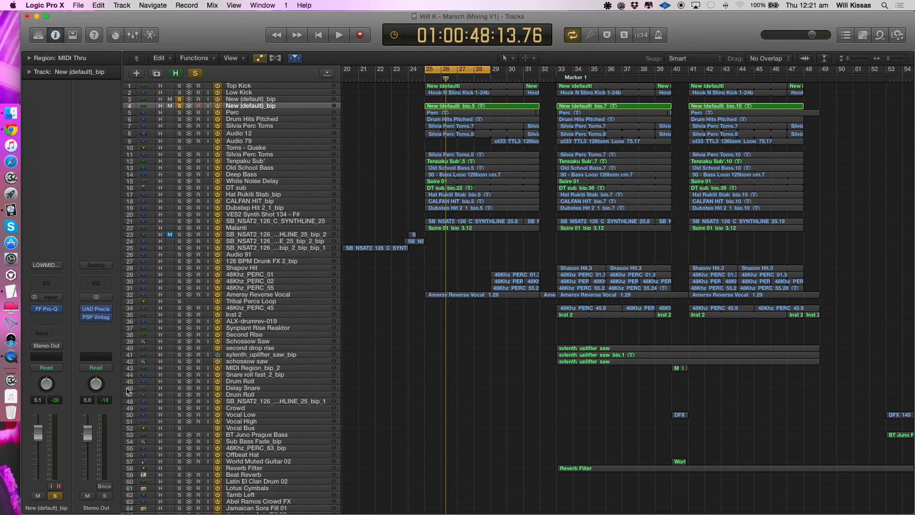
- Clear the solo on the New (default)_bip tracks and solo the Top Kick track instead, with the track rows enlarged
{"action": "left_click", "coordinate": [179, 105]}
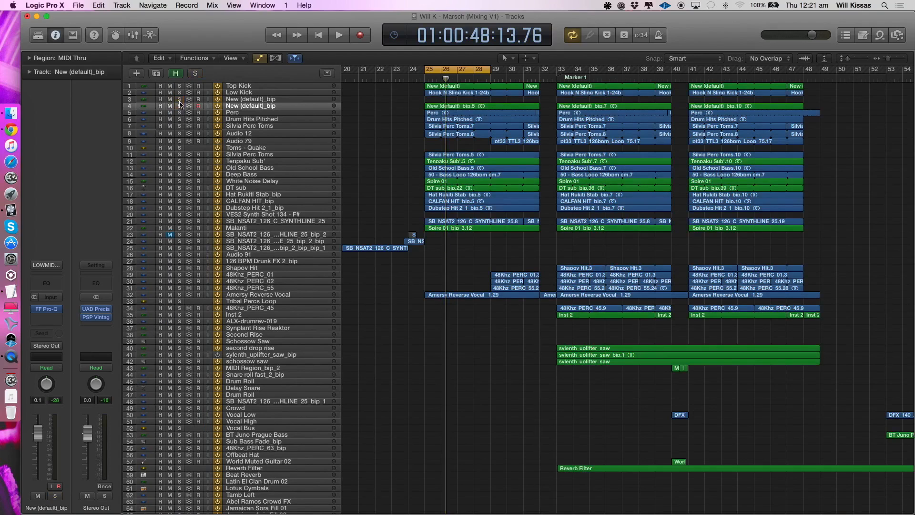
{"action": "left_click", "coordinate": [256, 89]}
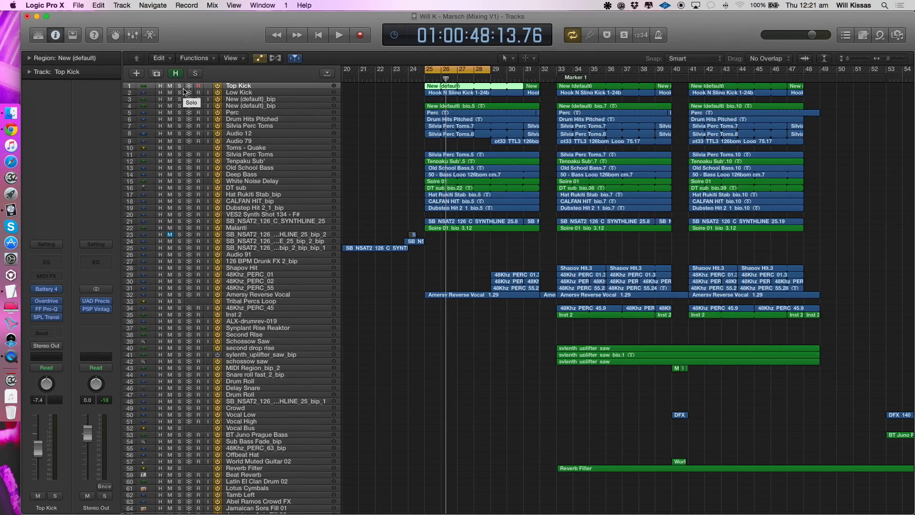
{"action": "left_click", "coordinate": [274, 93]}
{"action": "left_click", "coordinate": [210, 88]}
{"action": "left_click", "coordinate": [180, 86]}
{"action": "left_click", "coordinate": [171, 86]}
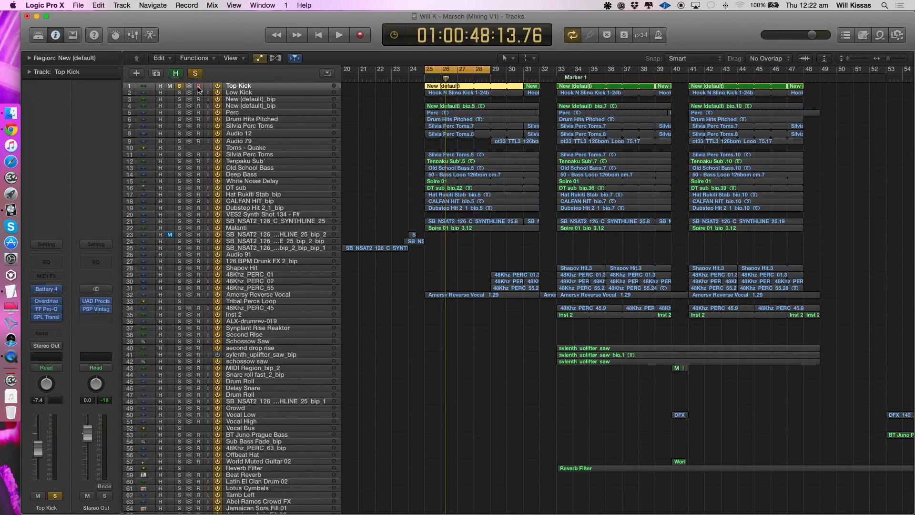
{"action": "scroll", "coordinate": [492, 96], "scroll_direction": "up", "scroll_amount": 5}
{"action": "scroll", "coordinate": [486, 102], "scroll_direction": "down", "scroll_amount": 2}
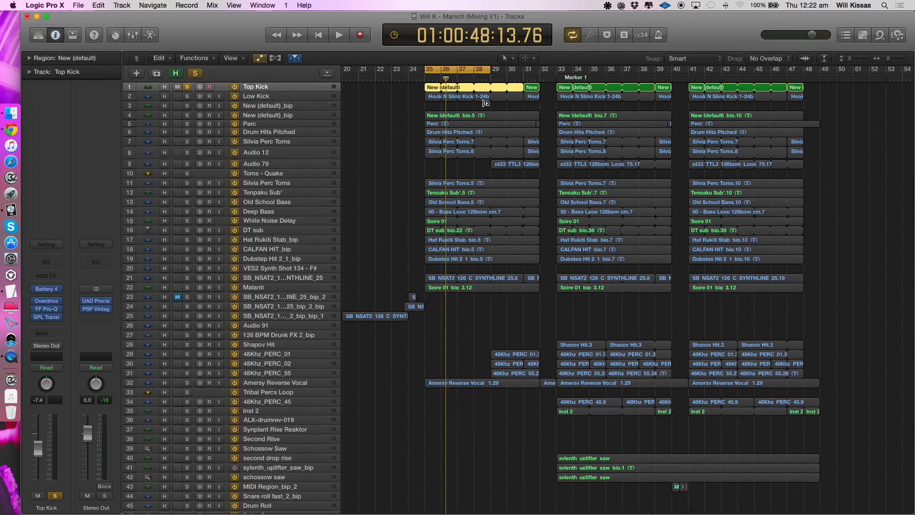
{"action": "scroll", "coordinate": [485, 102], "scroll_direction": "left", "scroll_amount": 4}
{"action": "left_click_drag", "start_coordinate": [441, 73], "coordinate": [442, 74]}
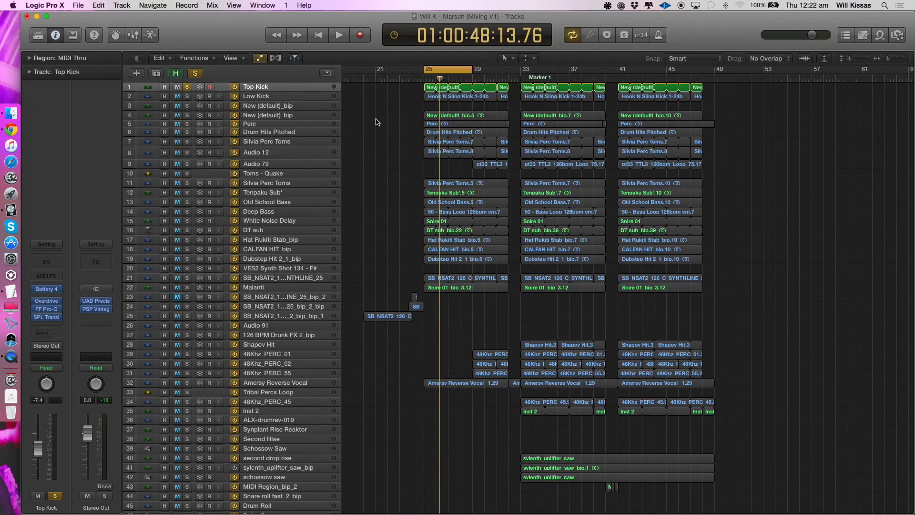
- Play the soloed Top Kick and compare it with its Overdrive, FF Pro-Q and SPL Transient Designer effects bypassed
{"action": "key", "text": "space"}
{"action": "key", "text": "XF86AudioRaiseVolume"}
{"action": "key", "text": "XF86AudioLowerVolume"}
{"action": "key", "text": "space"}
{"action": "key", "text": "space"}
{"action": "key", "text": "space"}
{"action": "mouse_move", "coordinate": [37, 318]}
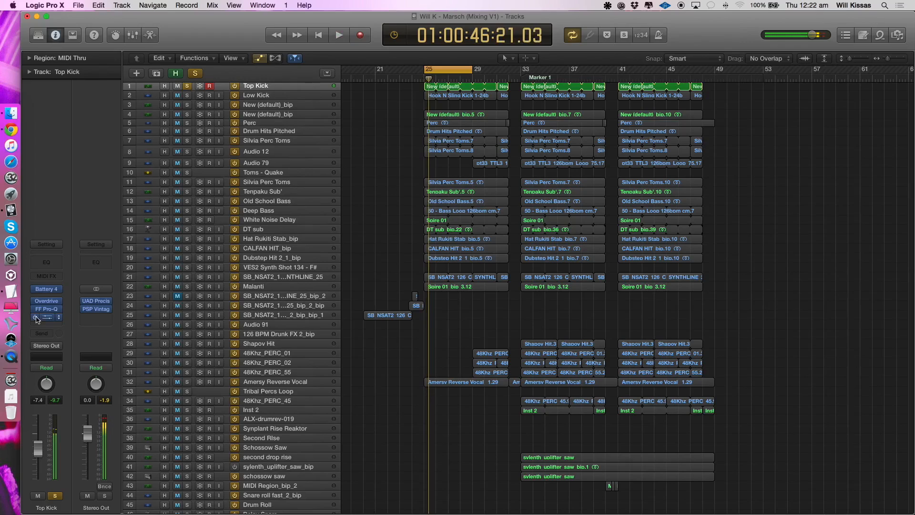
{"action": "key", "text": "space"}
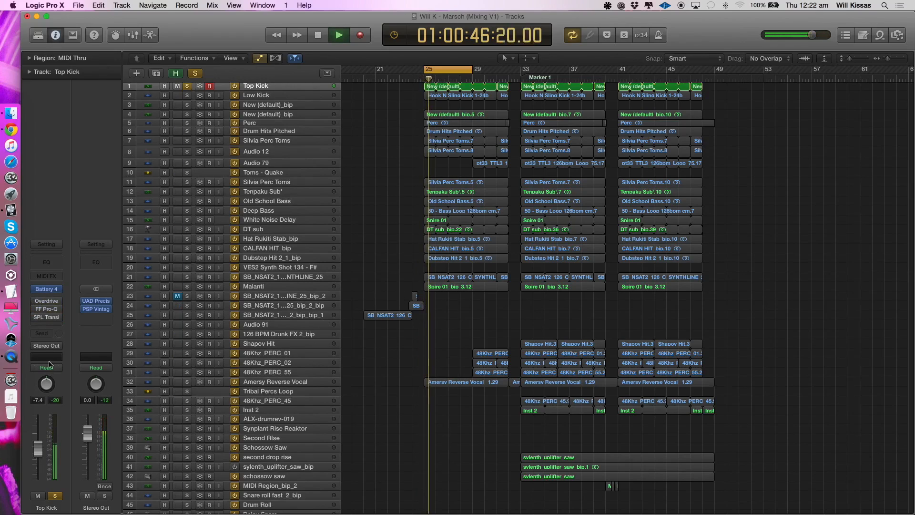
{"action": "key", "text": "space"}
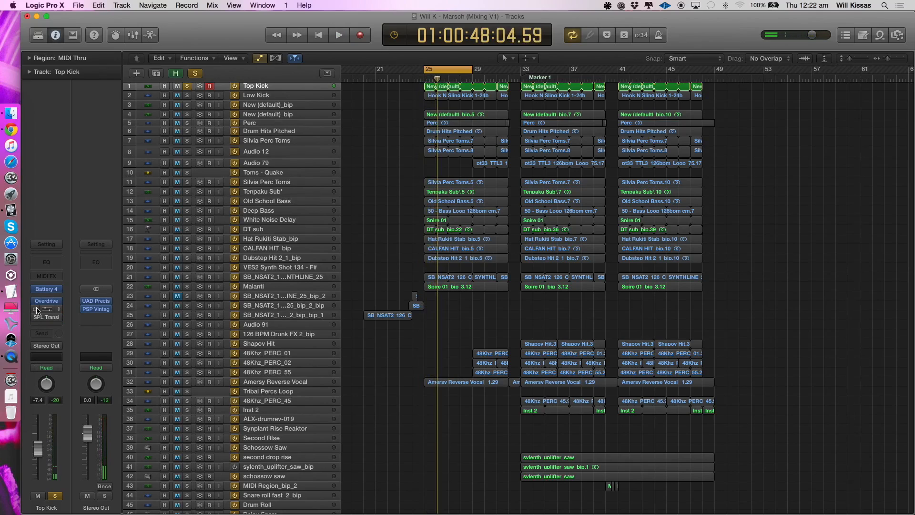
- Play Top Kick with its effects re-enabled and inspect the FF Pro-Q and SPL Transient Designer settings
{"action": "key", "text": "space"}
{"action": "left_click", "coordinate": [39, 309]}
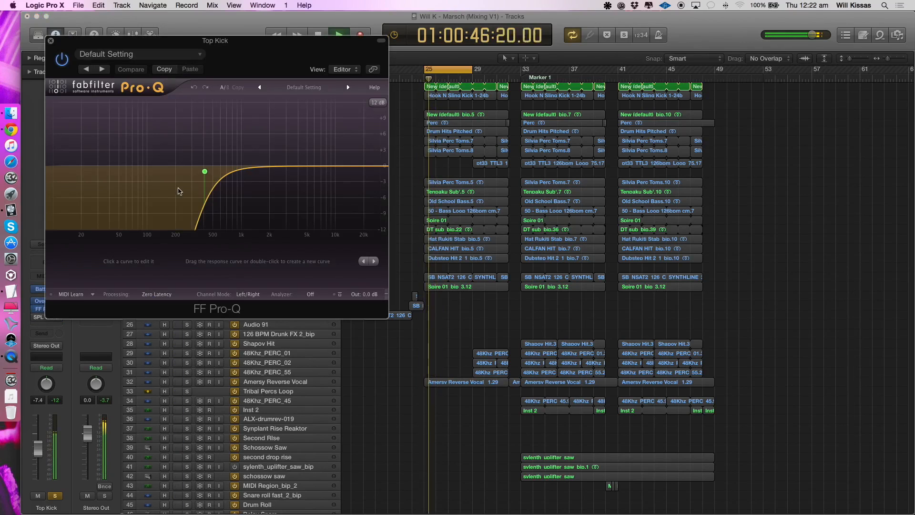
{"action": "left_click", "coordinate": [51, 41]}
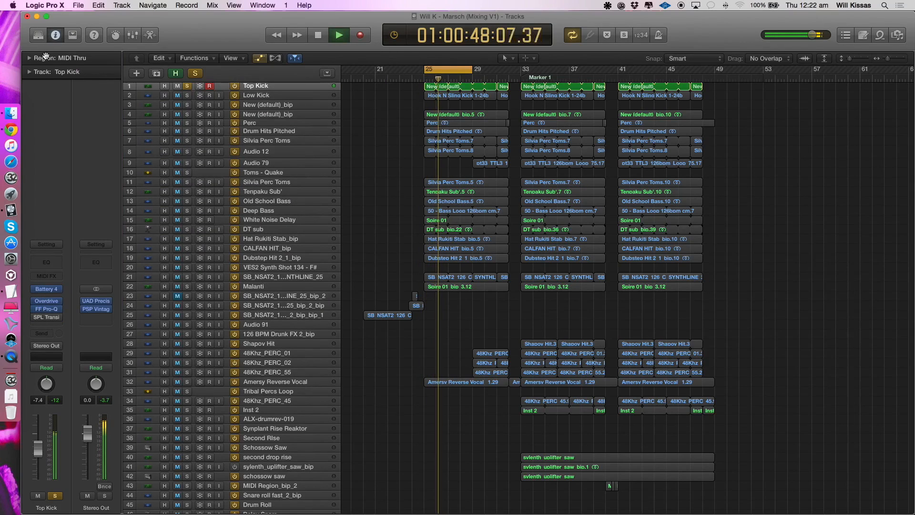
{"action": "left_click", "coordinate": [47, 317]}
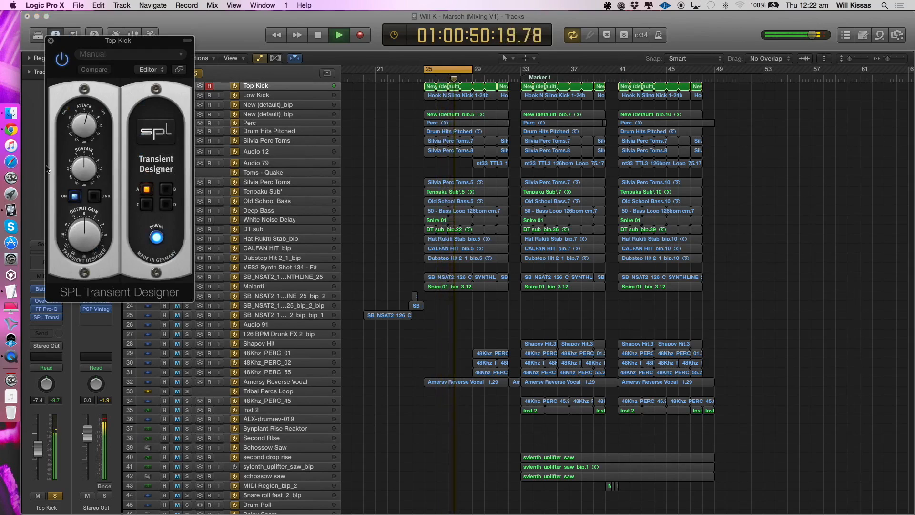
{"action": "key", "text": "space"}
{"action": "left_click", "coordinate": [50, 41]}
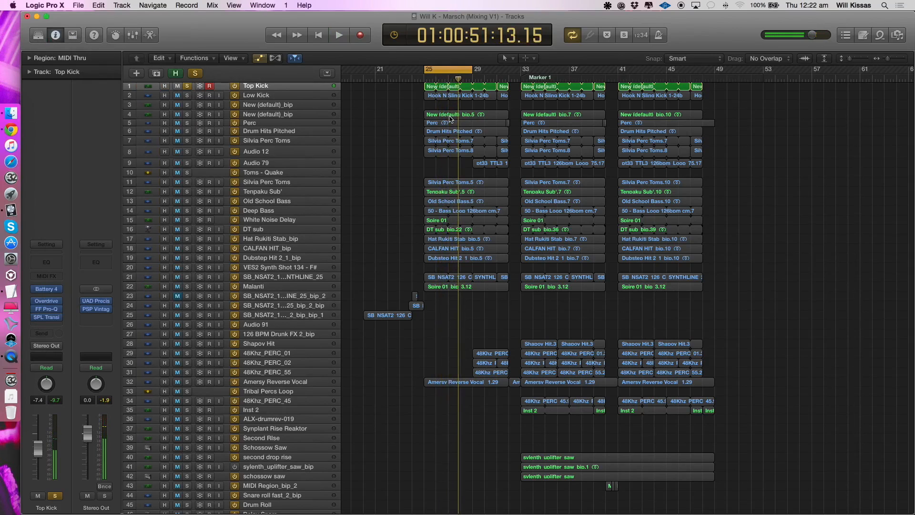
- Solo only the Low Kick track and play it back, with and without its effects
{"action": "left_click", "coordinate": [161, 96]}
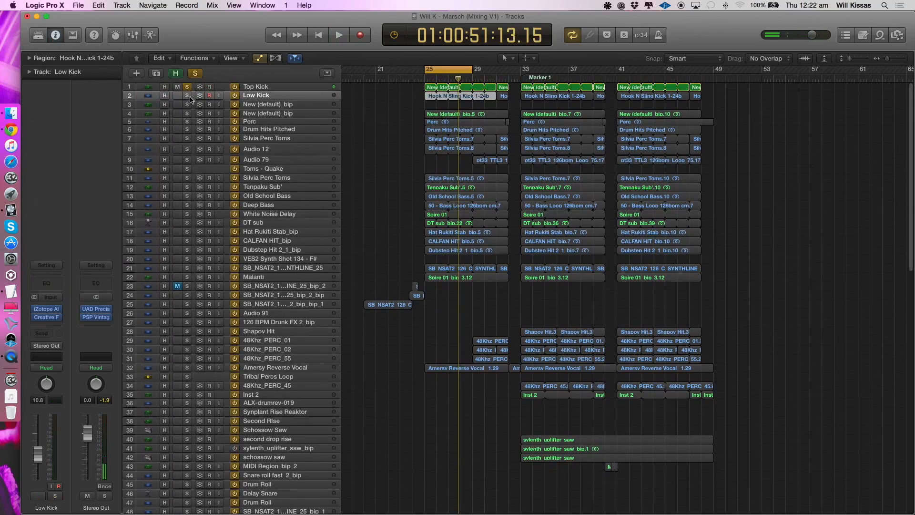
{"action": "left_click", "coordinate": [187, 95]}
{"action": "key", "text": "space"}
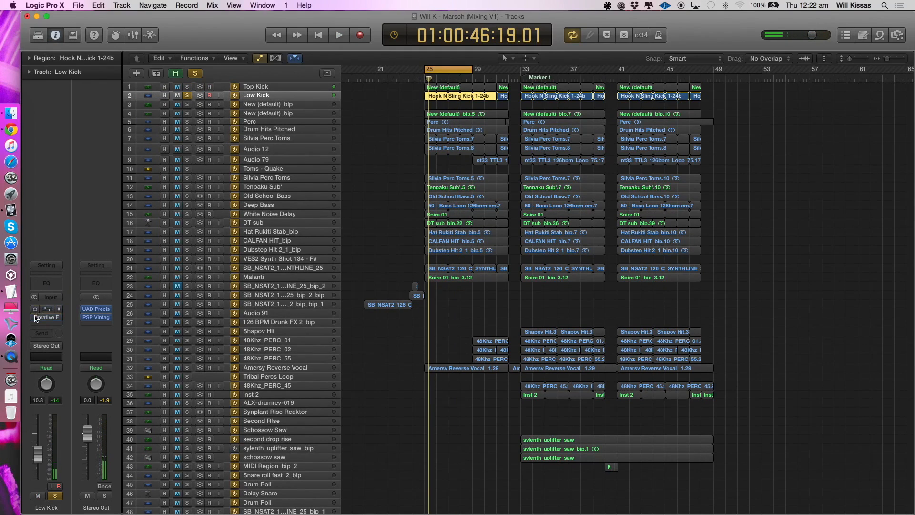
{"action": "key", "text": "space"}
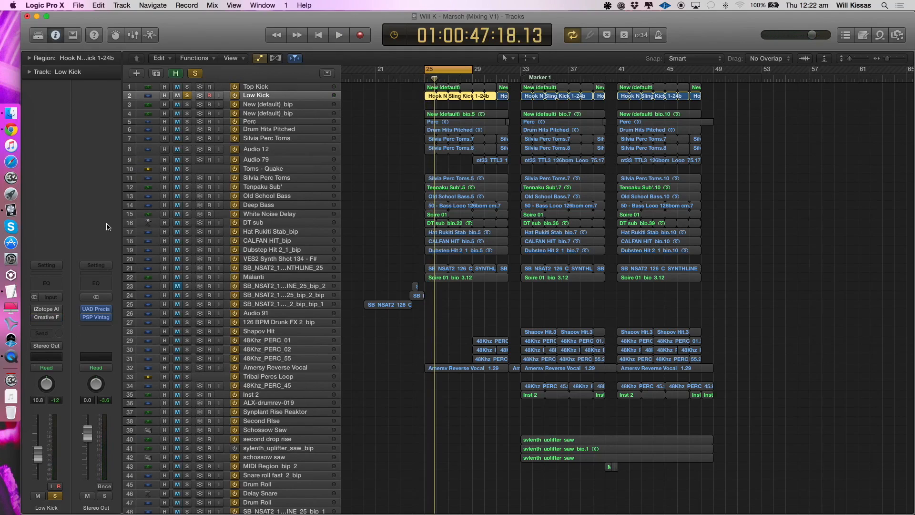
- Inspect the iZotope Alloy 2 equalizer and the Creative Filter on Low Kick while the track plays
{"action": "left_click", "coordinate": [46, 309]}
{"action": "key", "text": "space"}
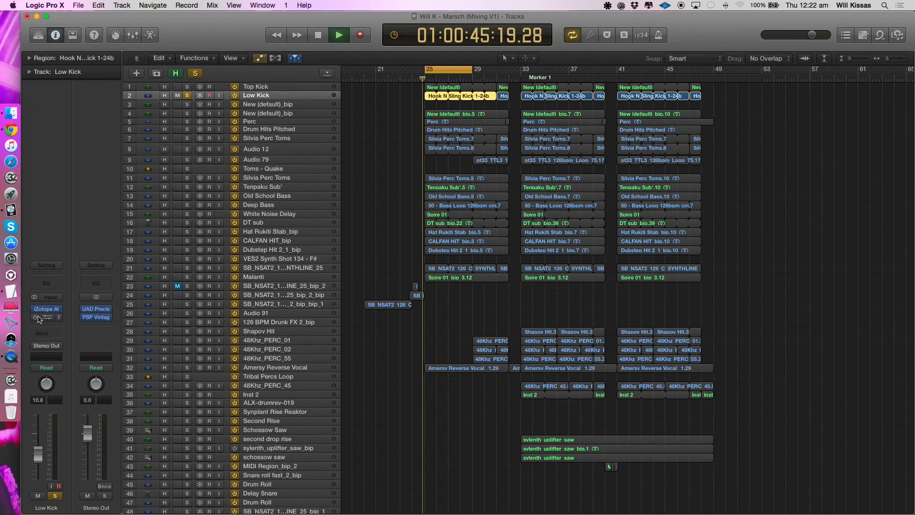
{"action": "left_click", "coordinate": [694, 344]}
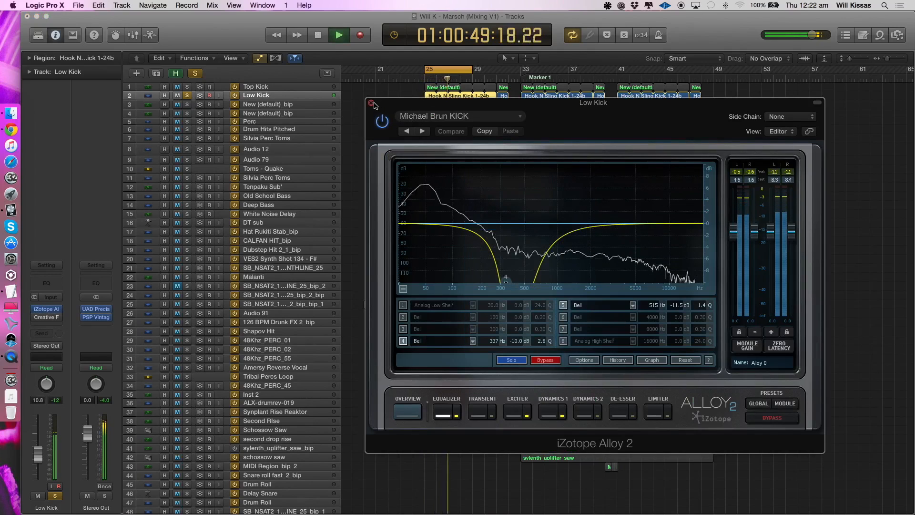
{"action": "left_click", "coordinate": [46, 309]}
{"action": "key", "text": "space"}
{"action": "left_click", "coordinate": [46, 318]}
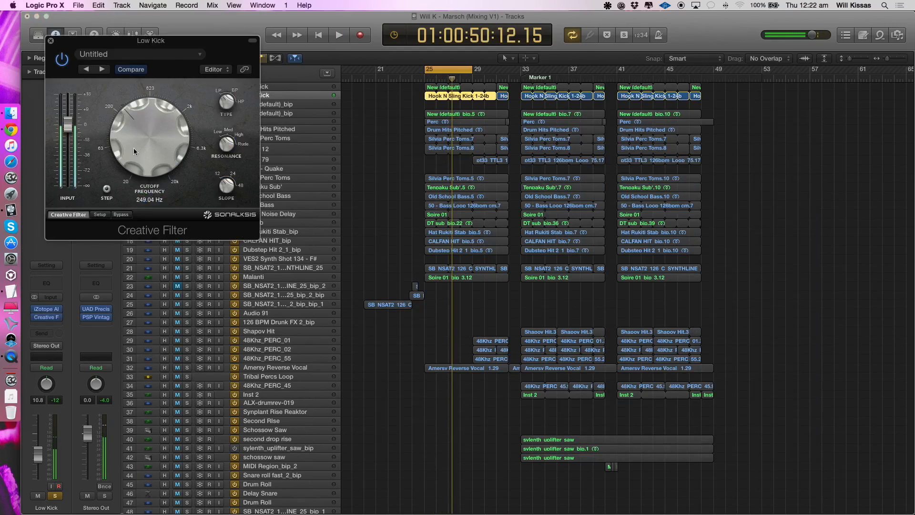
{"action": "key", "text": "space"}
{"action": "left_click", "coordinate": [48, 39]}
{"action": "key", "text": "space"}
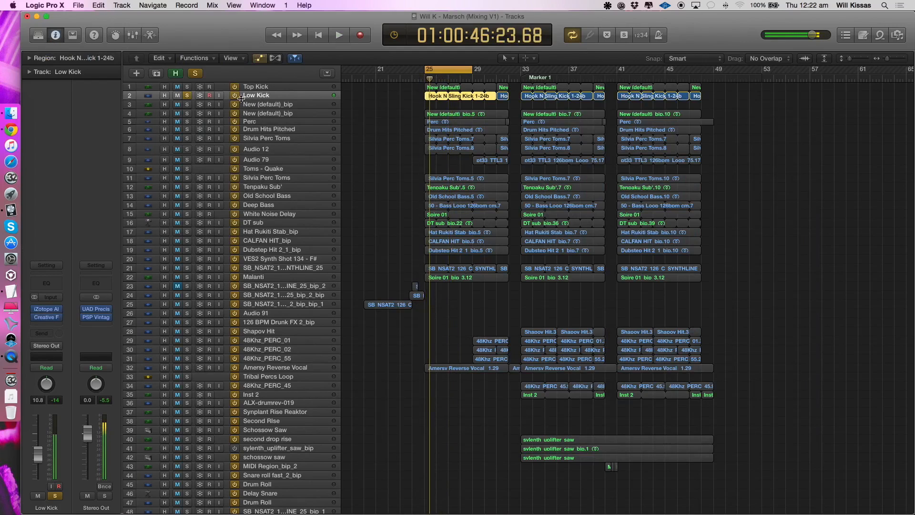
- Solo Top Kick along with Low Kick and play the two kicks together
{"action": "left_click", "coordinate": [187, 87]}
{"action": "key", "text": "space"}
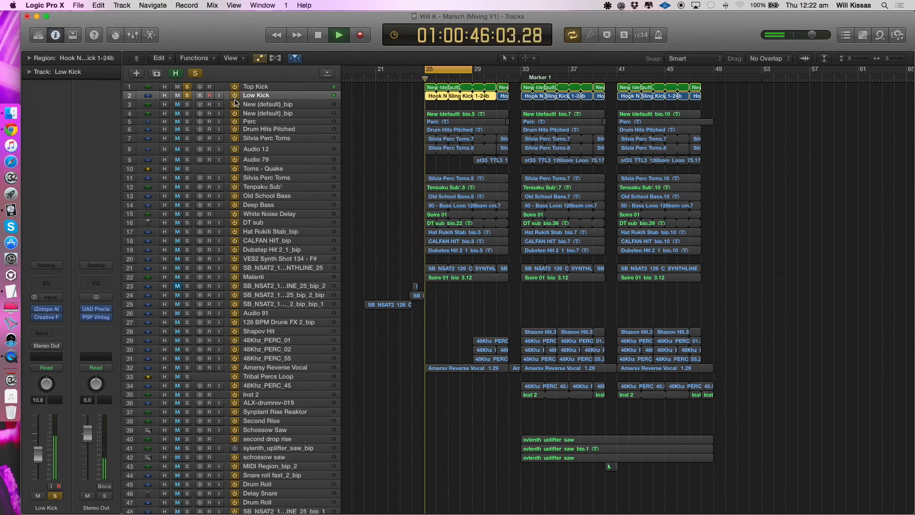
{"action": "key", "text": "space"}
{"action": "key", "text": "space"}
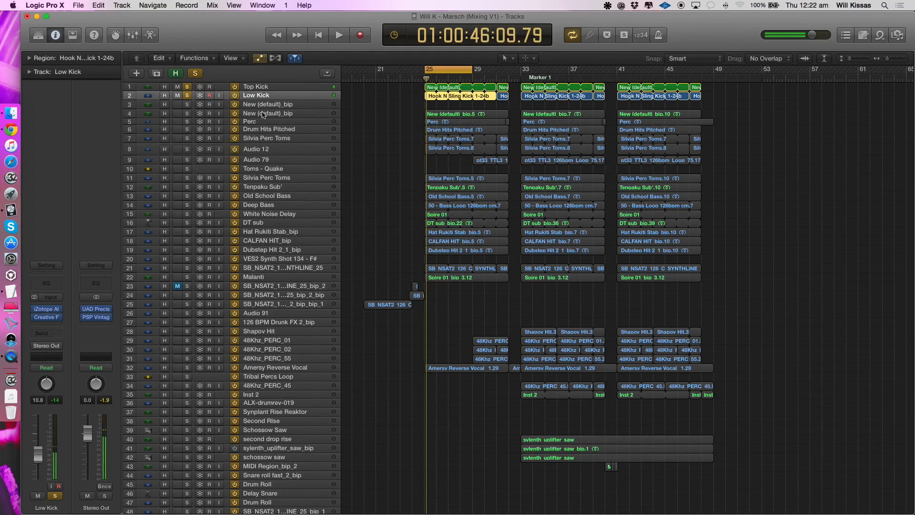
- Make the track rows taller, add Perc to the soloed Top Kick and Low Kick, and play all three
{"action": "left_click", "coordinate": [248, 115]}
{"action": "key", "text": "super+Down"}
{"action": "key", "text": "super+Down"}
{"action": "left_click", "coordinate": [252, 131]}
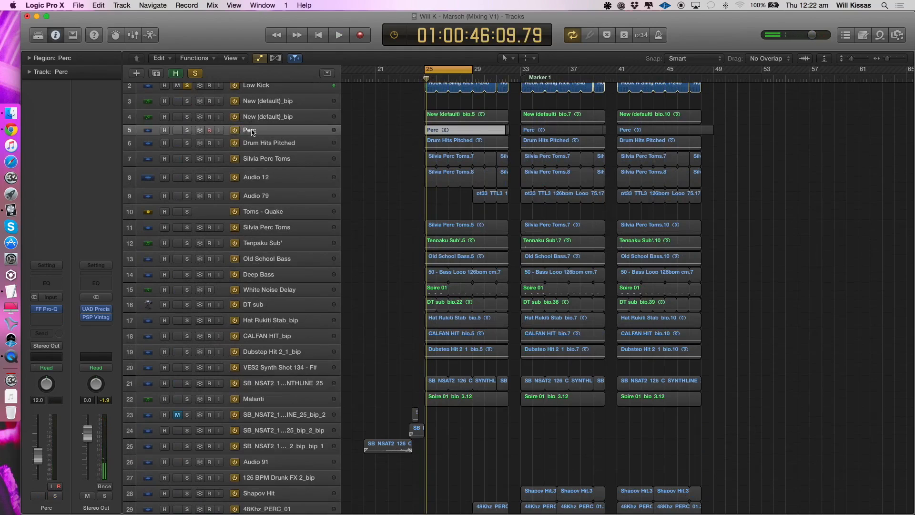
{"action": "scroll", "coordinate": [252, 132], "scroll_direction": "up", "scroll_amount": 2}
{"action": "left_click", "coordinate": [187, 148]}
{"action": "key", "text": "space"}
{"action": "left_click_drag", "start_coordinate": [187, 105], "coordinate": [187, 90]}
{"action": "key", "text": "space"}
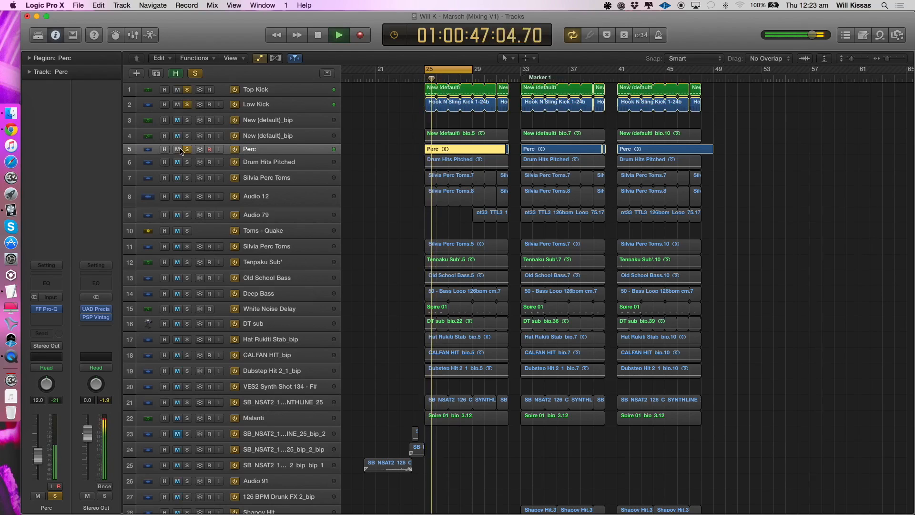
- Leave only the Perc track soloed and inspect the curve of its FF Pro-Q equalizer
{"action": "key", "text": "space"}
{"action": "left_click", "coordinate": [188, 150], "text": "alt"}
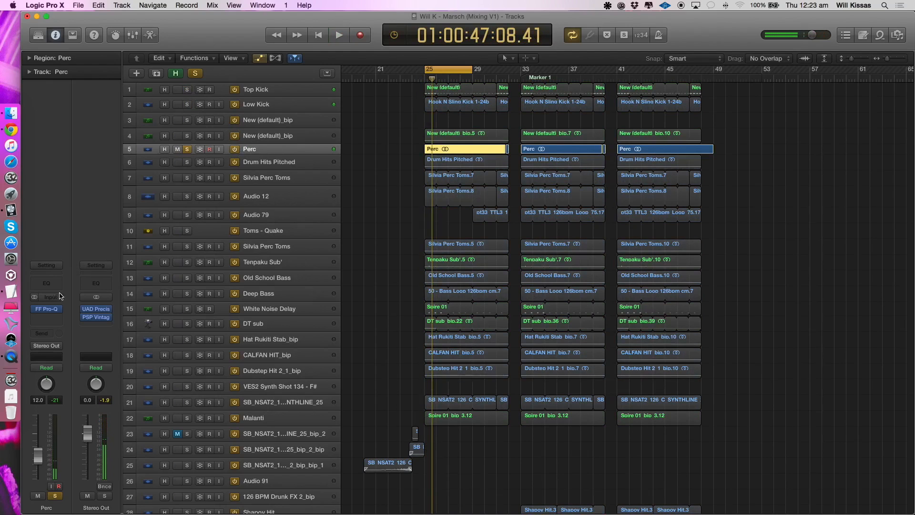
{"action": "left_click", "coordinate": [50, 310]}
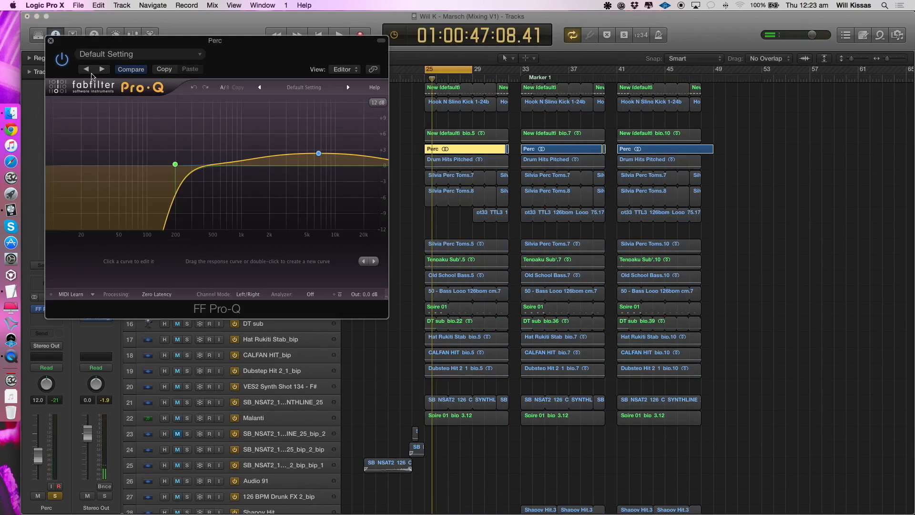
{"action": "left_click", "coordinate": [50, 42]}
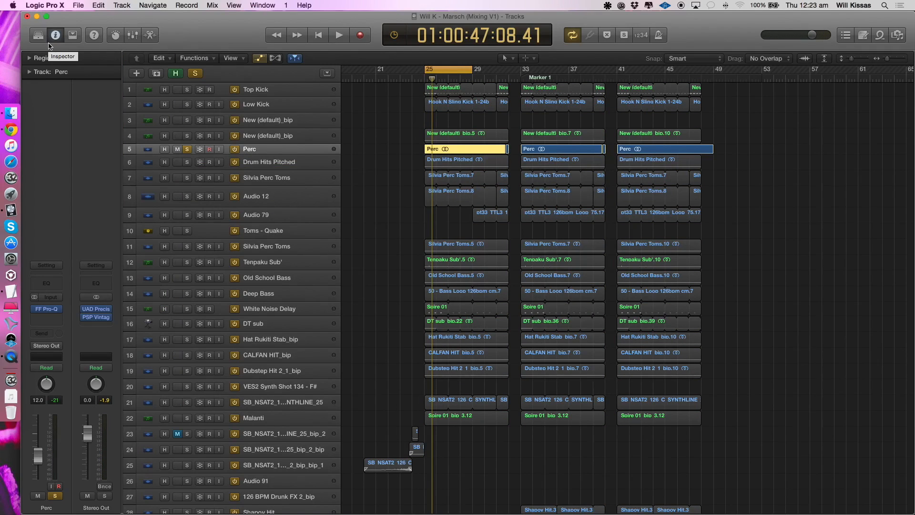
- Solo the Top Kick and Low Kick tracks again and remove the solo from Perc
{"action": "scroll", "coordinate": [232, 198], "scroll_direction": "up", "scroll_amount": 1}
{"action": "scroll", "coordinate": [191, 118], "scroll_direction": "left", "scroll_amount": 1}
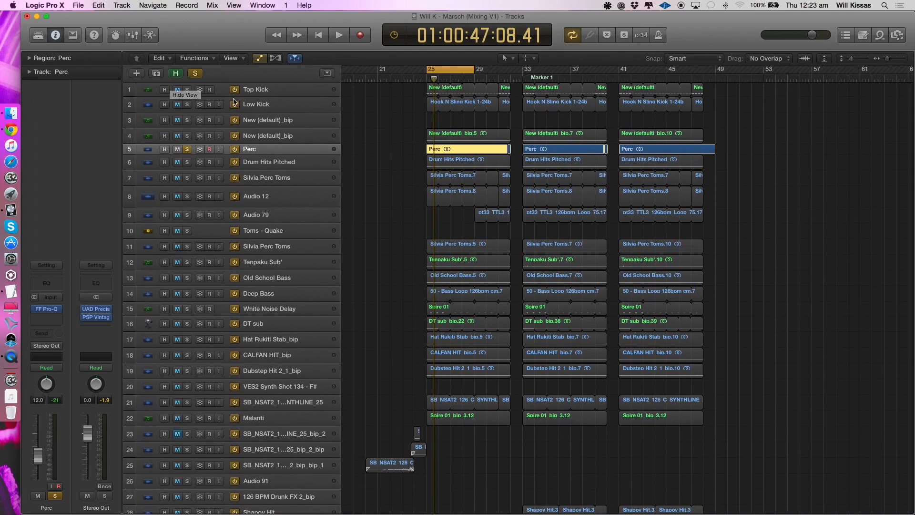
{"action": "left_click", "coordinate": [260, 104]}
{"action": "left_click", "coordinate": [187, 104]}
{"action": "left_click", "coordinate": [186, 90]}
{"action": "key", "text": "space"}
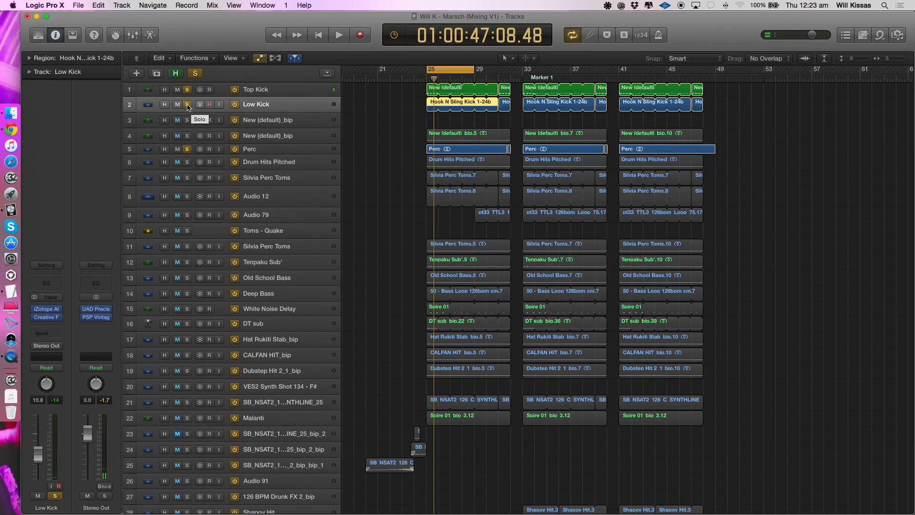
{"action": "left_click", "coordinate": [187, 104], "text": "alt"}
{"action": "left_click_drag", "start_coordinate": [191, 105], "coordinate": [180, 95]}
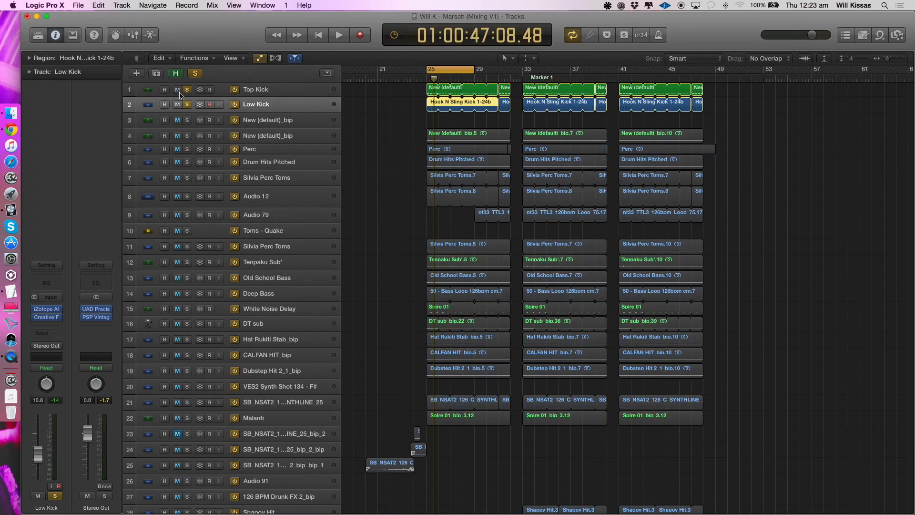
- Clear the remaining solos and move the Perc track directly below Low Kick
{"action": "left_click", "coordinate": [248, 149]}
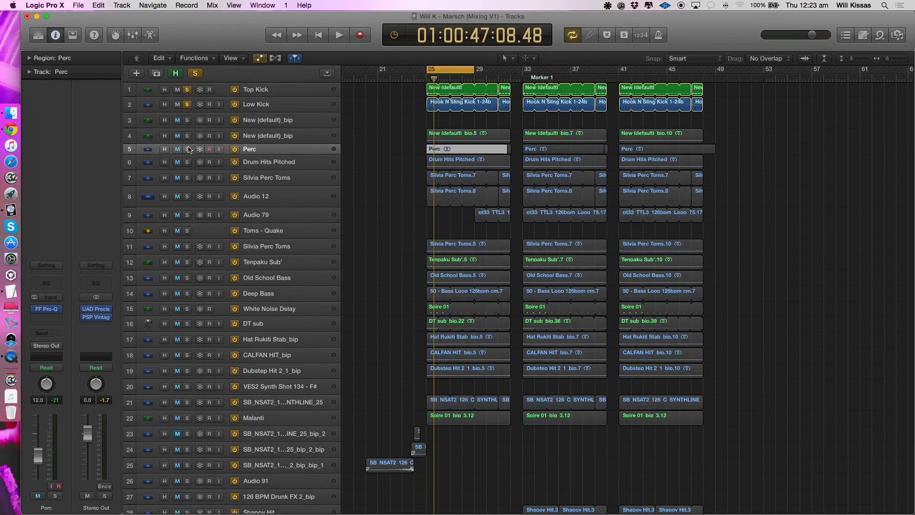
{"action": "left_click", "coordinate": [188, 105], "text": "alt"}
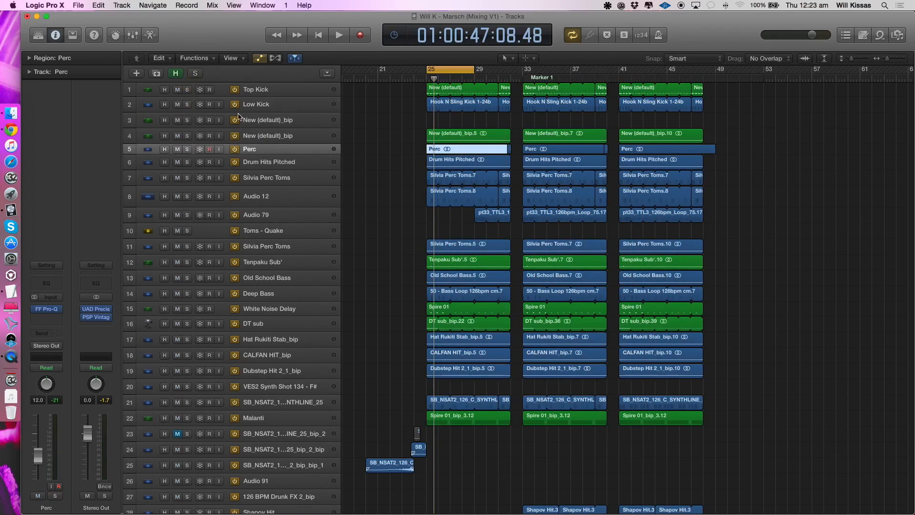
{"action": "left_click", "coordinate": [279, 137]}
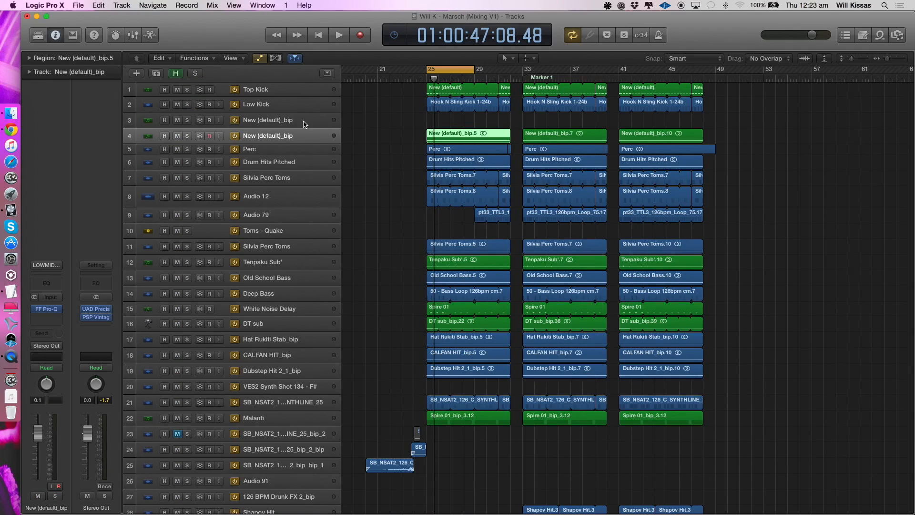
{"action": "left_click_drag", "start_coordinate": [280, 150], "coordinate": [281, 116]}
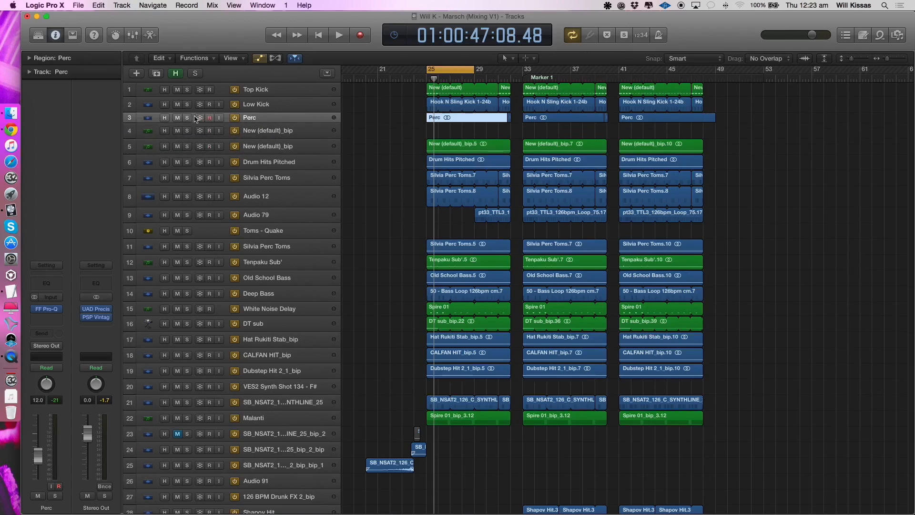
- Play Top Kick, Low Kick and Perc soloed together, clear the solos, and select the lower New (default)_bip track
{"action": "left_click", "coordinate": [186, 119]}
{"action": "left_click_drag", "start_coordinate": [188, 92], "coordinate": [184, 112]}
{"action": "key", "text": "space"}
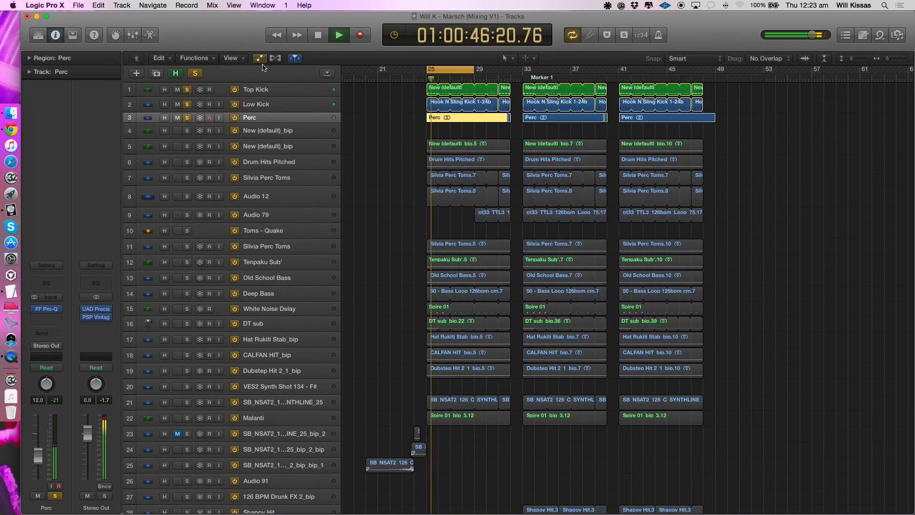
{"action": "left_click", "coordinate": [188, 118], "text": "alt"}
{"action": "left_click", "coordinate": [270, 146]}
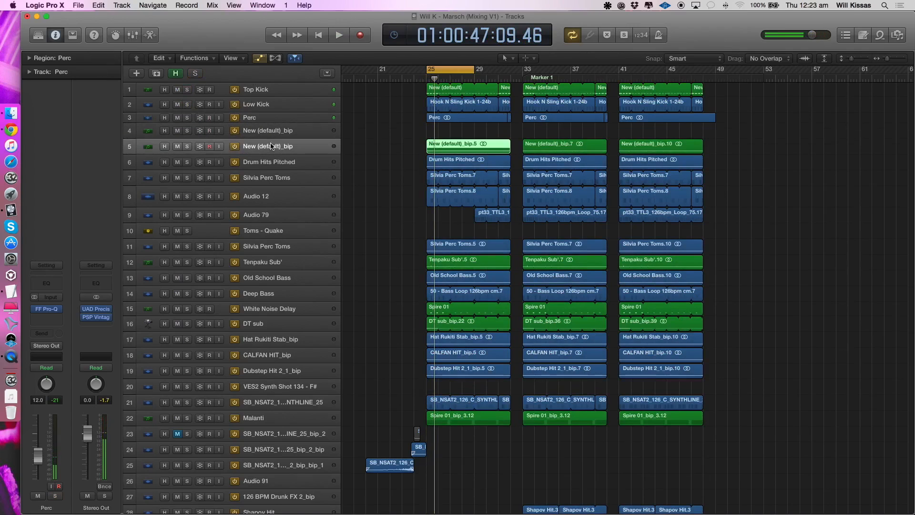
- Solo both New (default)_bip tracks and play them, first alone and briefly together with Perc, Low Kick and Top Kick
{"action": "scroll", "coordinate": [382, 177], "scroll_direction": "down", "scroll_amount": 5}
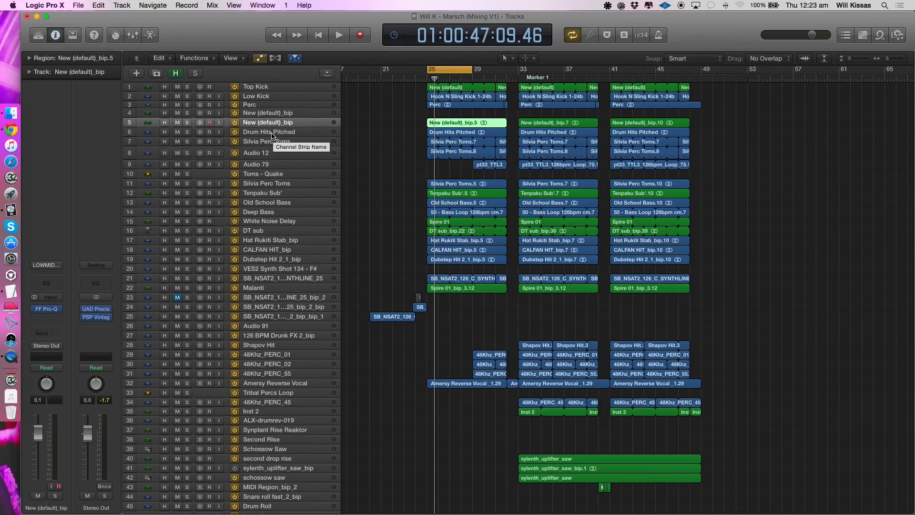
{"action": "left_click", "coordinate": [189, 122]}
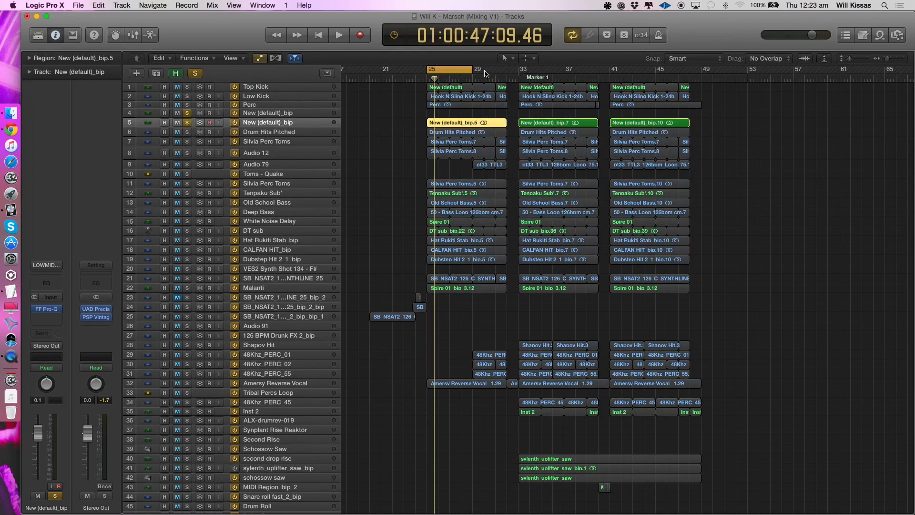
{"action": "scroll", "coordinate": [456, 108], "scroll_direction": "up", "scroll_amount": 3}
{"action": "scroll", "coordinate": [456, 108], "scroll_direction": "right", "scroll_amount": 3}
{"action": "scroll", "coordinate": [455, 108], "scroll_direction": "up", "scroll_amount": 2}
{"action": "key", "text": "space"}
{"action": "scroll", "coordinate": [478, 135], "scroll_direction": "left", "scroll_amount": 2}
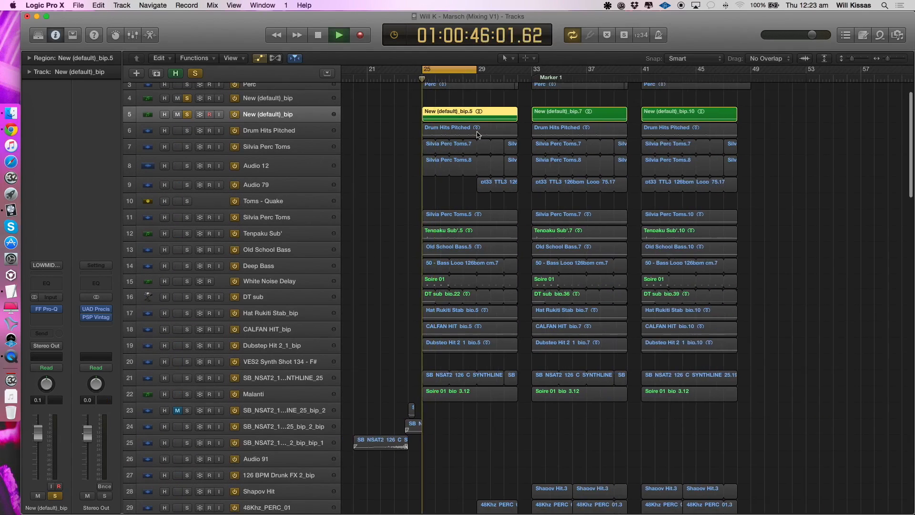
{"action": "scroll", "coordinate": [477, 135], "scroll_direction": "down", "scroll_amount": 2}
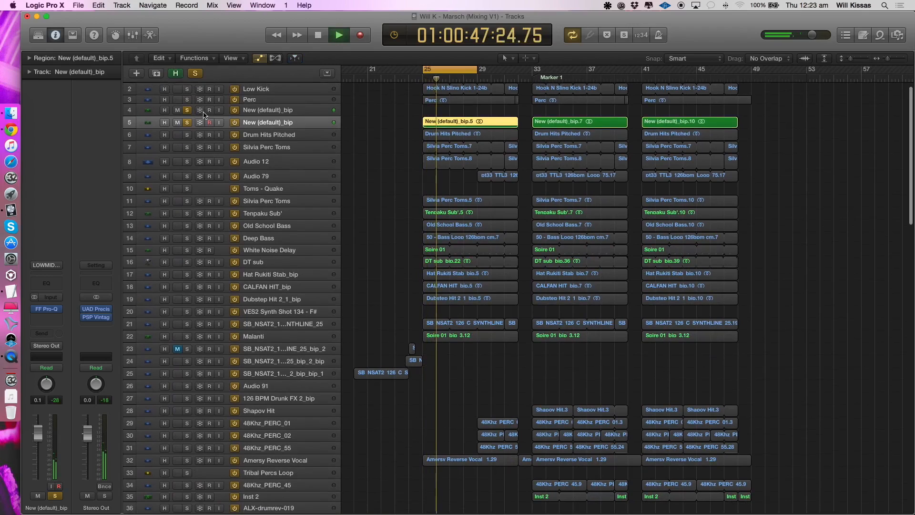
{"action": "scroll", "coordinate": [203, 115], "scroll_direction": "up", "scroll_amount": 1}
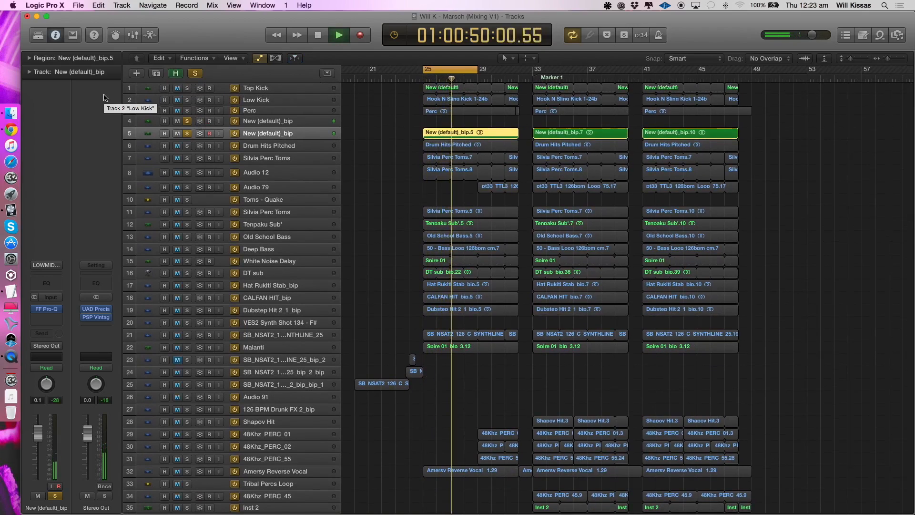
{"action": "scroll", "coordinate": [410, 101], "scroll_direction": "right", "scroll_amount": 2}
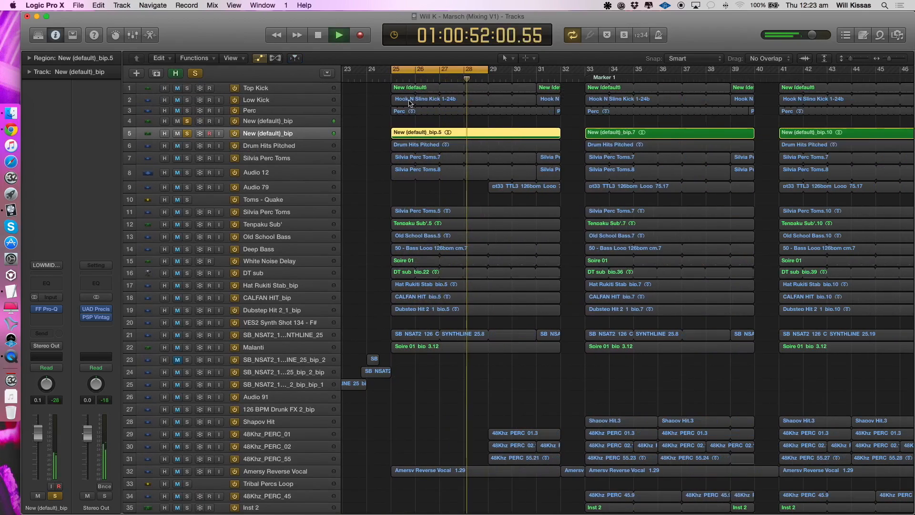
{"action": "left_click_drag", "start_coordinate": [187, 110], "coordinate": [186, 88]}
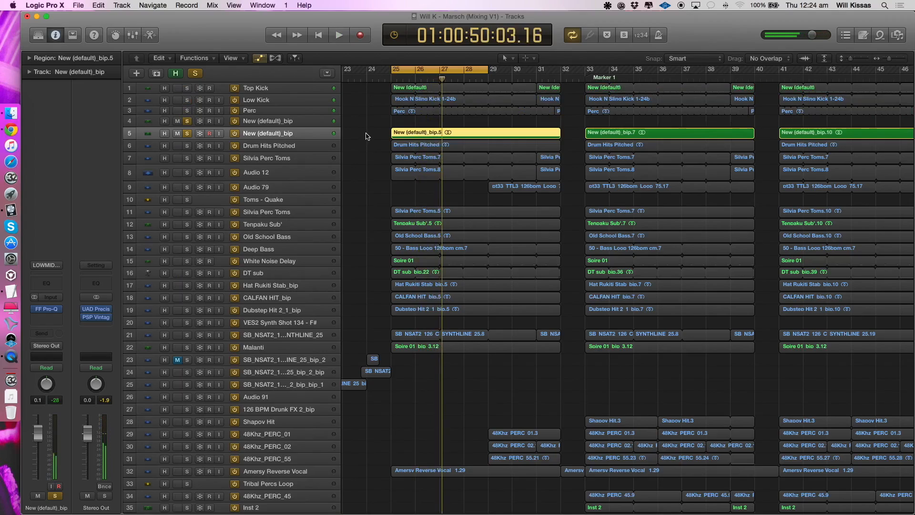
{"action": "scroll", "coordinate": [367, 135], "scroll_direction": "up", "scroll_amount": 5}
{"action": "scroll", "coordinate": [367, 136], "scroll_direction": "left", "scroll_amount": 3}
{"action": "scroll", "coordinate": [366, 135], "scroll_direction": "down", "scroll_amount": 6}
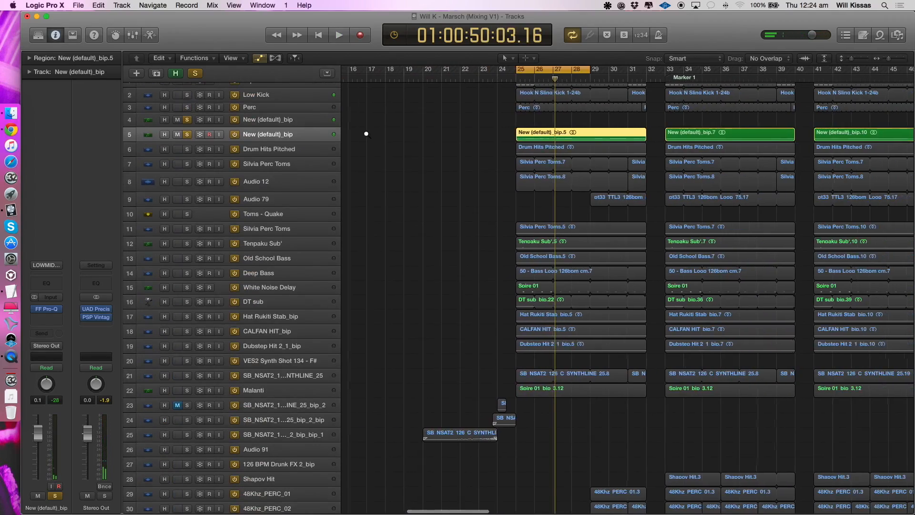
{"action": "scroll", "coordinate": [366, 134], "scroll_direction": "down", "scroll_amount": 4}
{"action": "scroll", "coordinate": [367, 134], "scroll_direction": "right", "scroll_amount": 3}
{"action": "scroll", "coordinate": [367, 135], "scroll_direction": "up", "scroll_amount": 3}
{"action": "scroll", "coordinate": [368, 136], "scroll_direction": "down", "scroll_amount": 2}
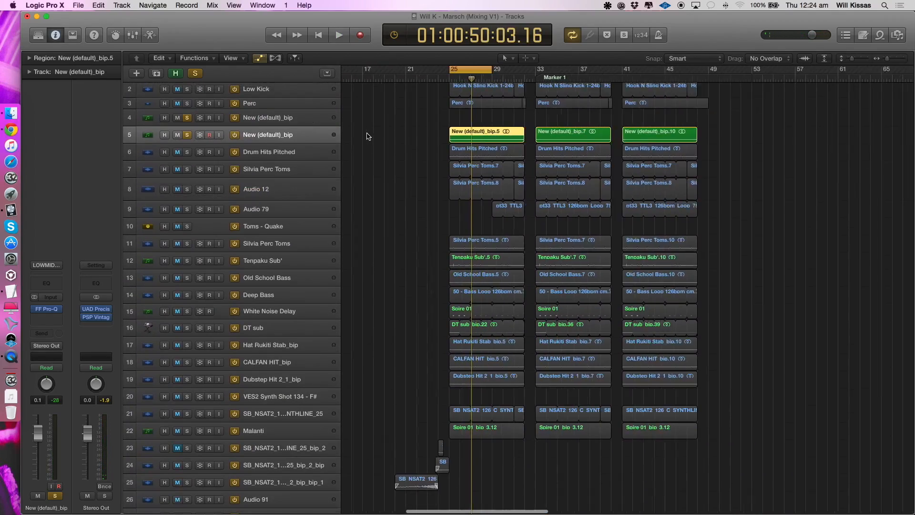
{"action": "scroll", "coordinate": [402, 125], "scroll_direction": "up", "scroll_amount": 6}
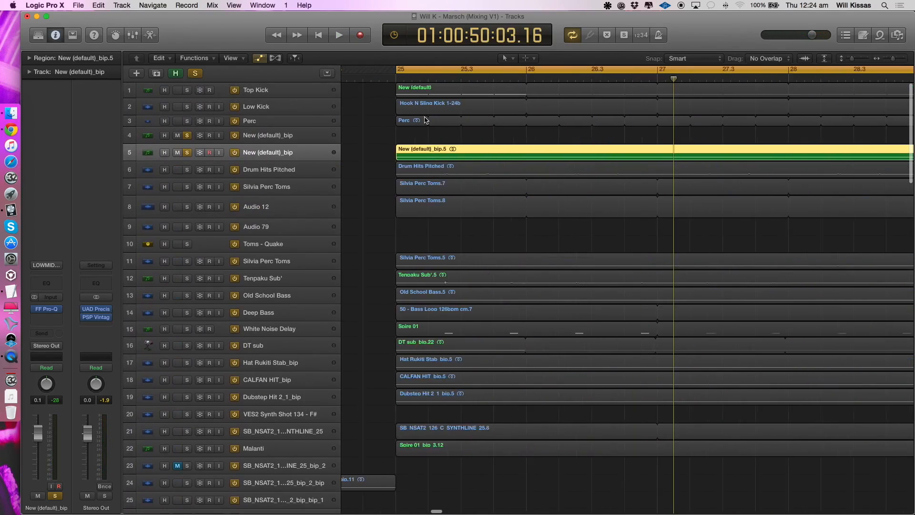
{"action": "scroll", "coordinate": [425, 118], "scroll_direction": "up", "scroll_amount": 6}
{"action": "scroll", "coordinate": [425, 118], "scroll_direction": "down", "scroll_amount": 5}
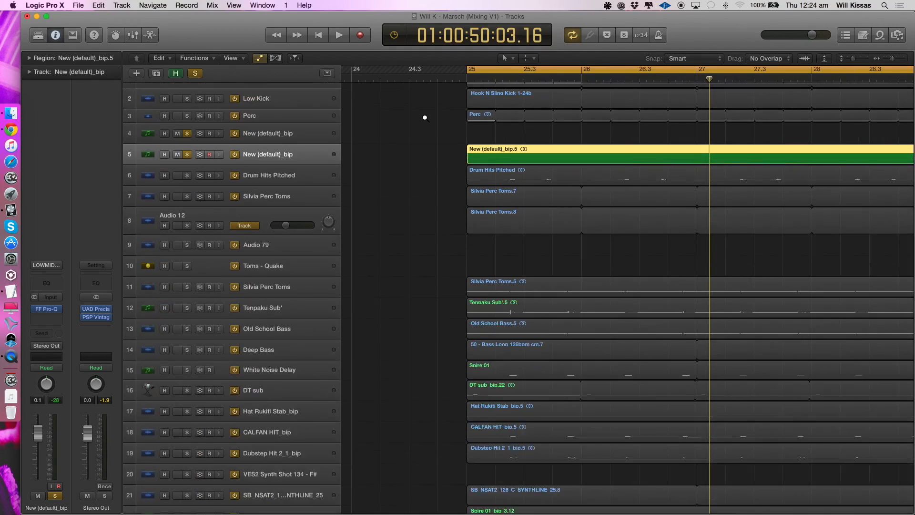
{"action": "scroll", "coordinate": [425, 118], "scroll_direction": "down", "scroll_amount": 5}
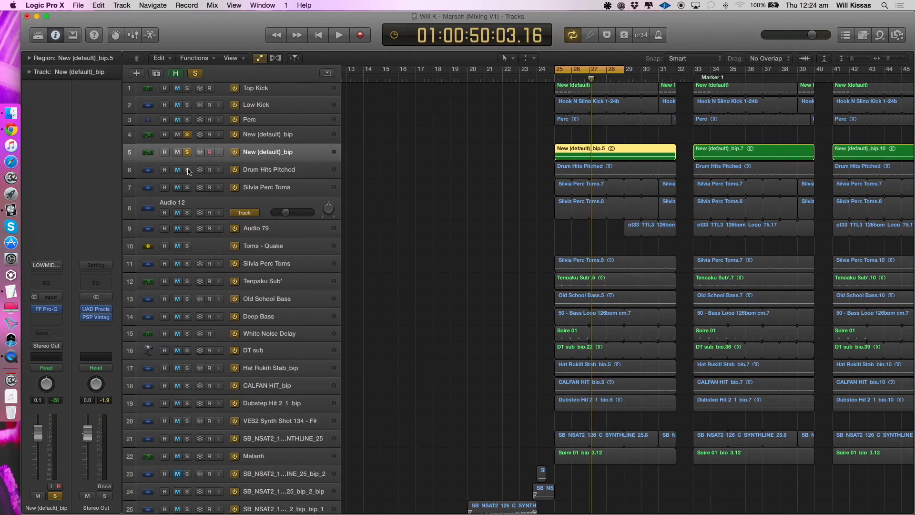
- Switch the solo from both New (default)_bip tracks to Drum Hits Pitched, select that track and start playback
{"action": "left_click", "coordinate": [188, 170]}
{"action": "left_click", "coordinate": [188, 152]}
{"action": "left_click", "coordinate": [187, 135]}
{"action": "left_click", "coordinate": [259, 171]}
{"action": "key", "text": "space"}
- Audition Drum Hits Pitched with the five tracks above it also soloed, then remove the solos from those five
{"action": "scroll", "coordinate": [498, 176], "scroll_direction": "down", "scroll_amount": 1}
{"action": "scroll", "coordinate": [497, 176], "scroll_direction": "down", "scroll_amount": 2}
{"action": "left_click", "coordinate": [187, 125]}
{"action": "left_click_drag", "start_coordinate": [187, 137], "coordinate": [188, 86]}
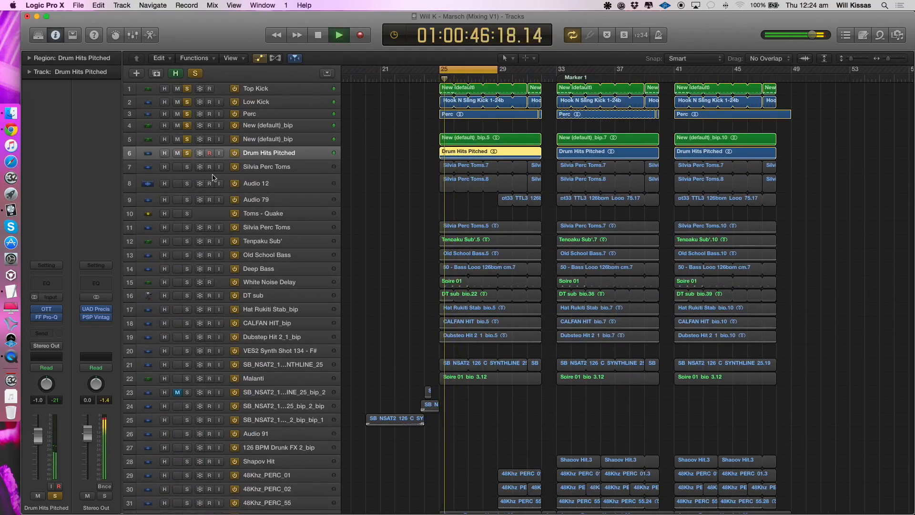
{"action": "left_click_drag", "start_coordinate": [187, 139], "coordinate": [186, 94]}
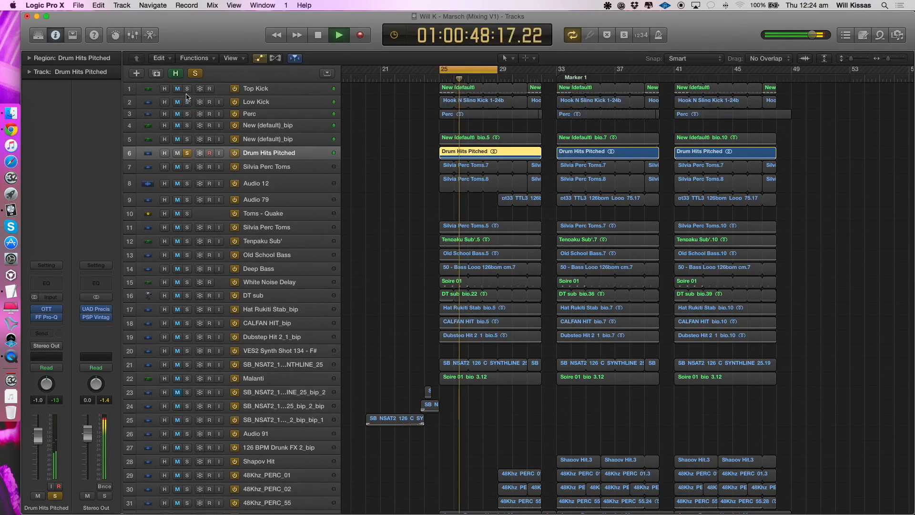
- Replay the soloed Drum Hits Pitched track and inspect its OTT compressor settings and FF Pro-Q equalizer curve
{"action": "key", "text": "space"}
{"action": "mouse_move", "coordinate": [42, 311]}
{"action": "key", "text": "space"}
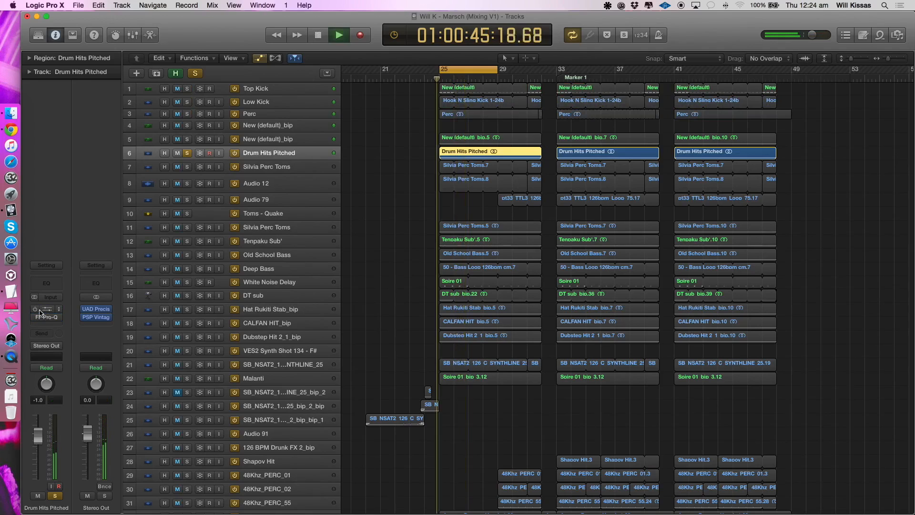
{"action": "left_click", "coordinate": [41, 309]}
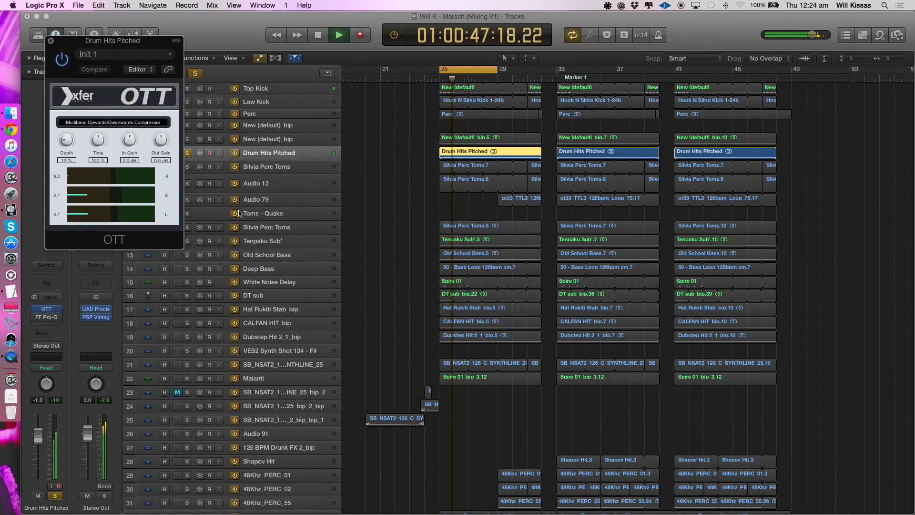
{"action": "left_click", "coordinate": [51, 42]}
{"action": "mouse_move", "coordinate": [36, 318]}
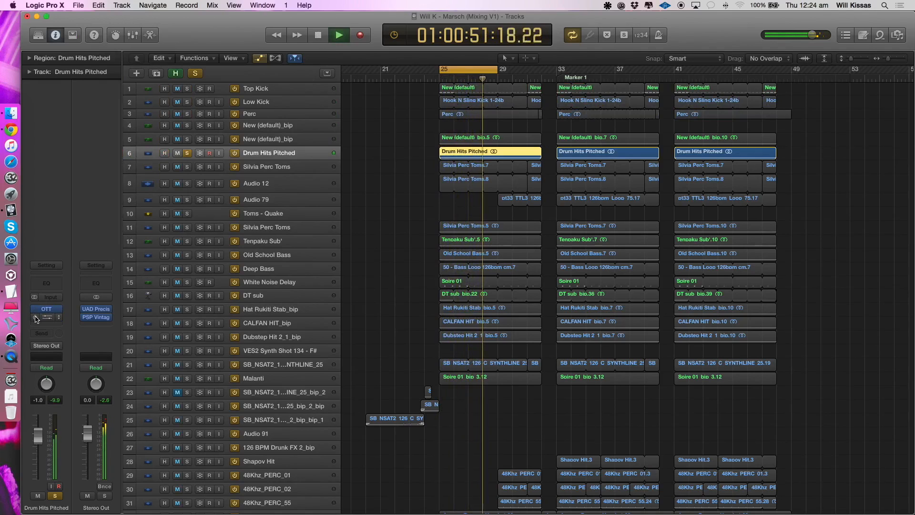
{"action": "left_click", "coordinate": [36, 319]}
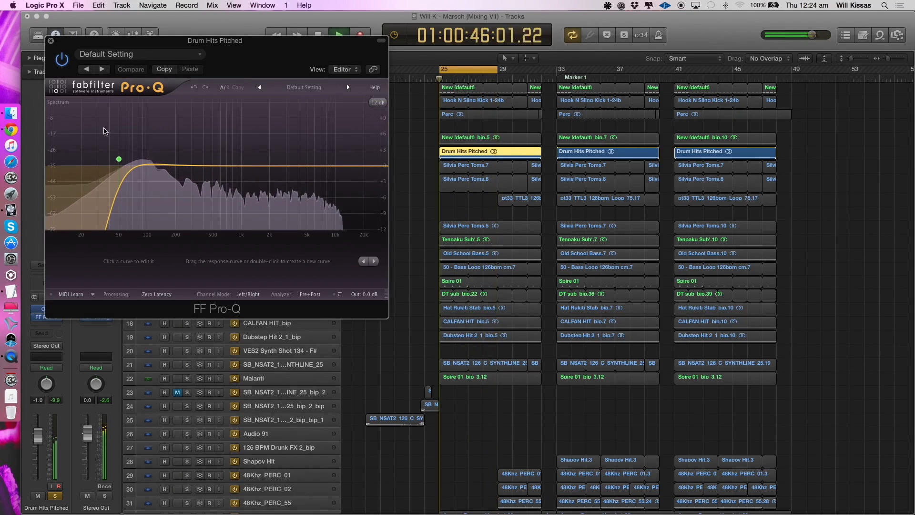
{"action": "left_click", "coordinate": [51, 41]}
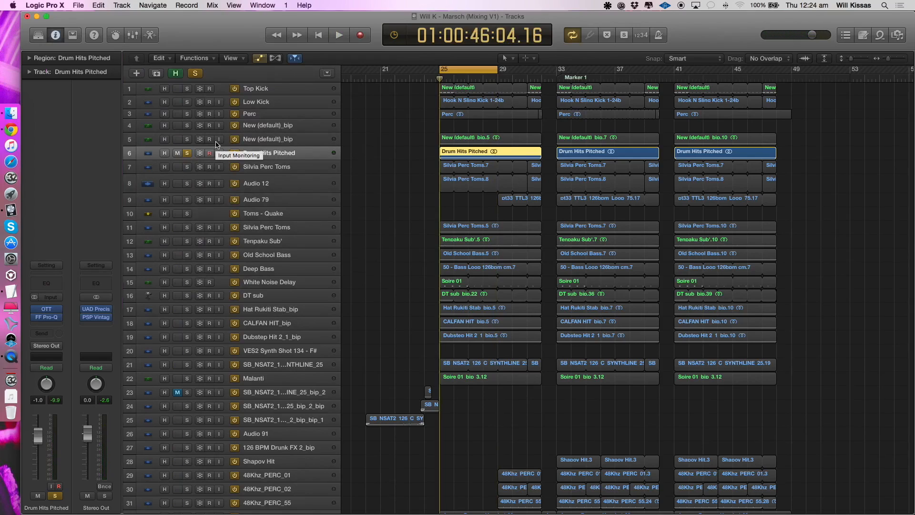
- Switch the solo from Drum Hits Pitched to Silvia Perc Toms on track 7 and play it, adding solos on tracks 4 to 6
{"action": "scroll", "coordinate": [438, 173], "scroll_direction": "down", "scroll_amount": 3}
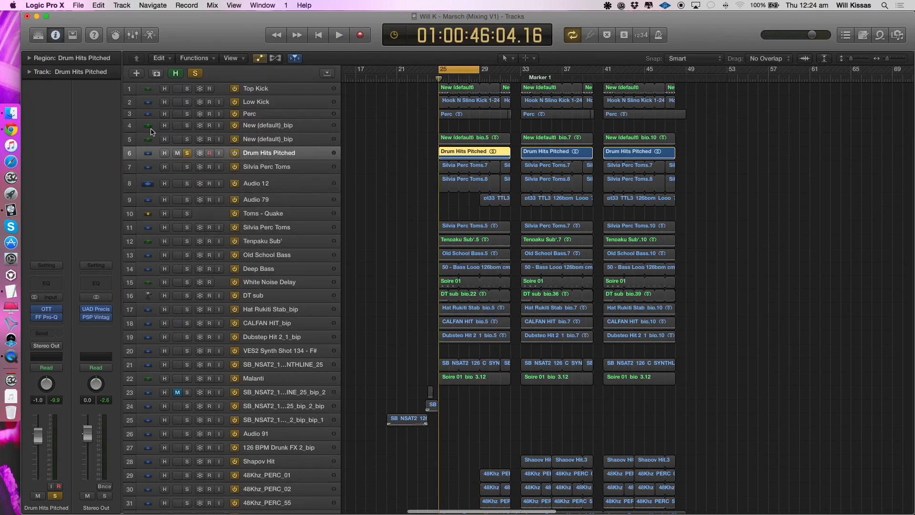
{"action": "left_click", "coordinate": [266, 167]}
{"action": "left_click", "coordinate": [271, 157]}
{"action": "left_click", "coordinate": [268, 166]}
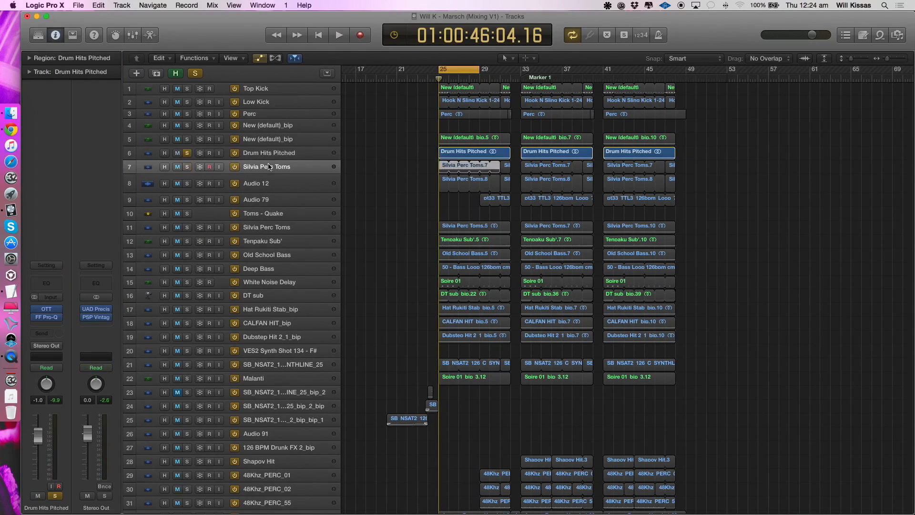
{"action": "left_click", "coordinate": [261, 180]}
{"action": "left_click", "coordinate": [258, 157]}
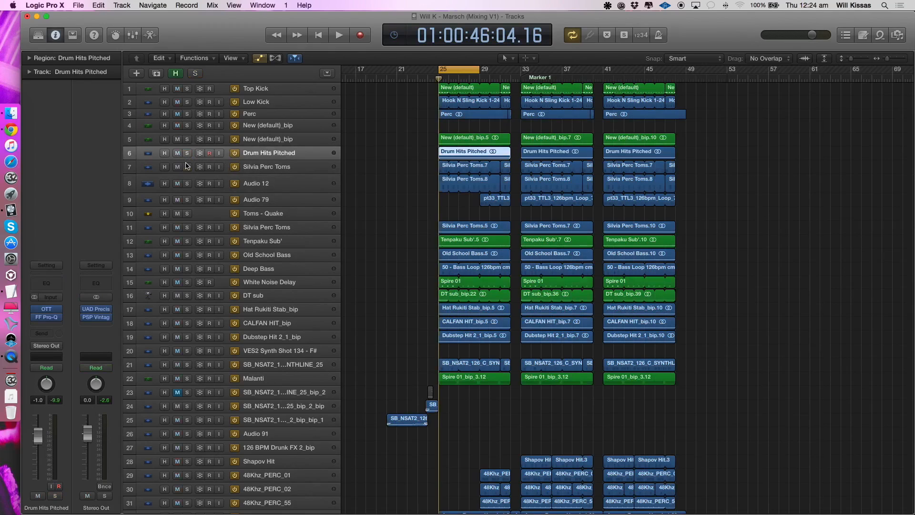
{"action": "left_click", "coordinate": [261, 168]}
{"action": "key", "text": "space"}
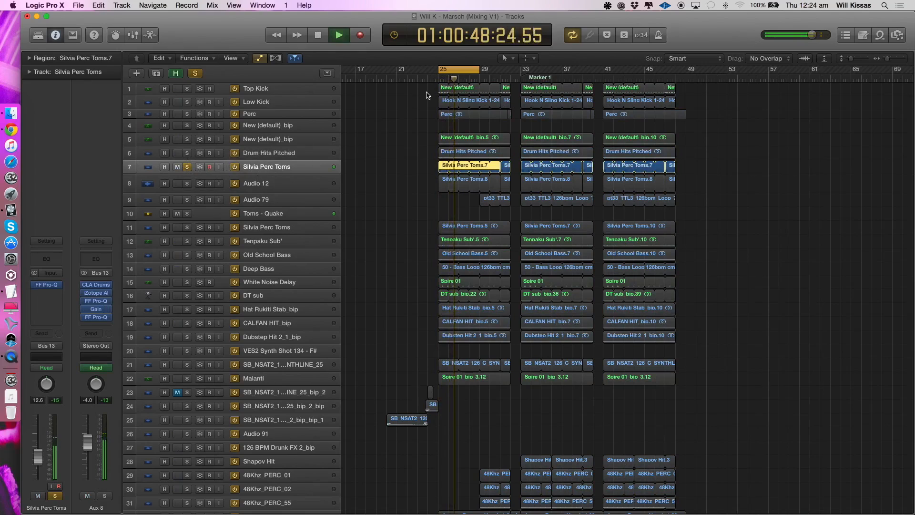
{"action": "left_click_drag", "start_coordinate": [187, 152], "coordinate": [187, 125]}
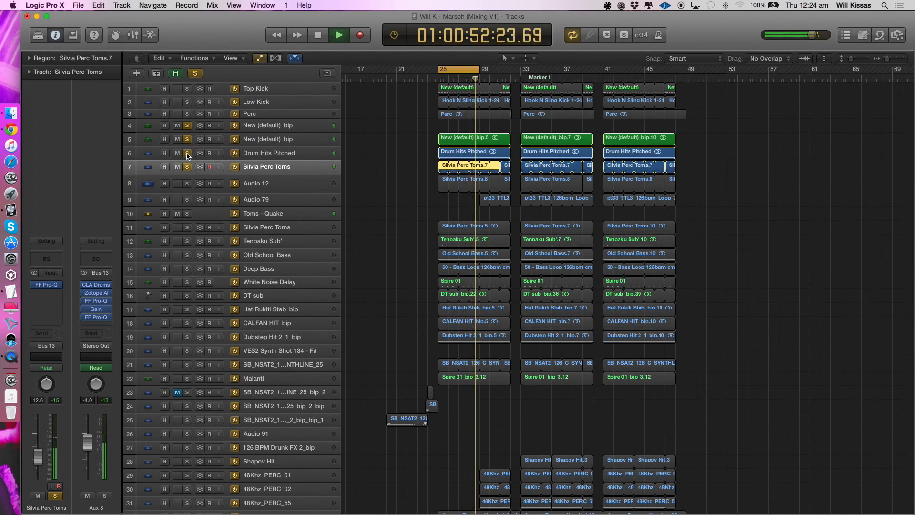
- Leave only Silvia Perc Toms on track 7 soloed and inspect the curve of its FF Pro-Q equalizer
{"action": "key", "text": "space"}
{"action": "left_click", "coordinate": [187, 167], "text": "alt"}
{"action": "key", "text": "space"}
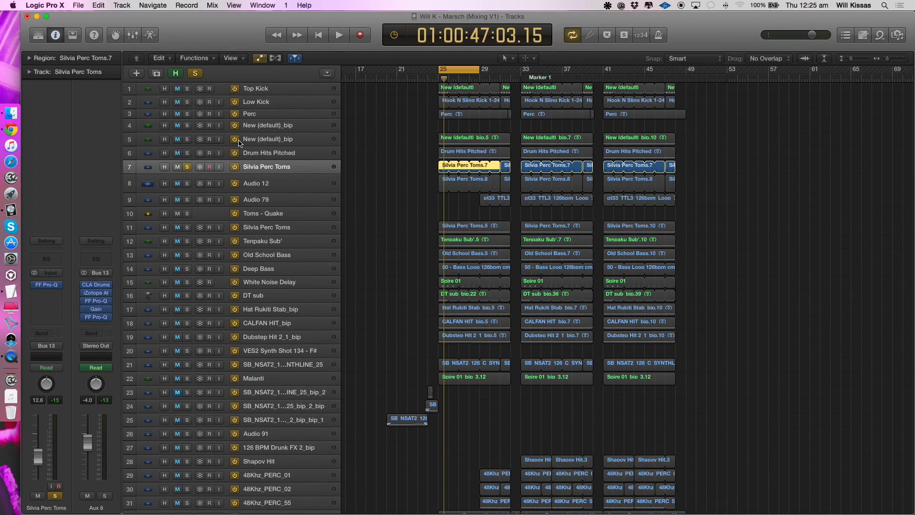
{"action": "left_click", "coordinate": [56, 287]}
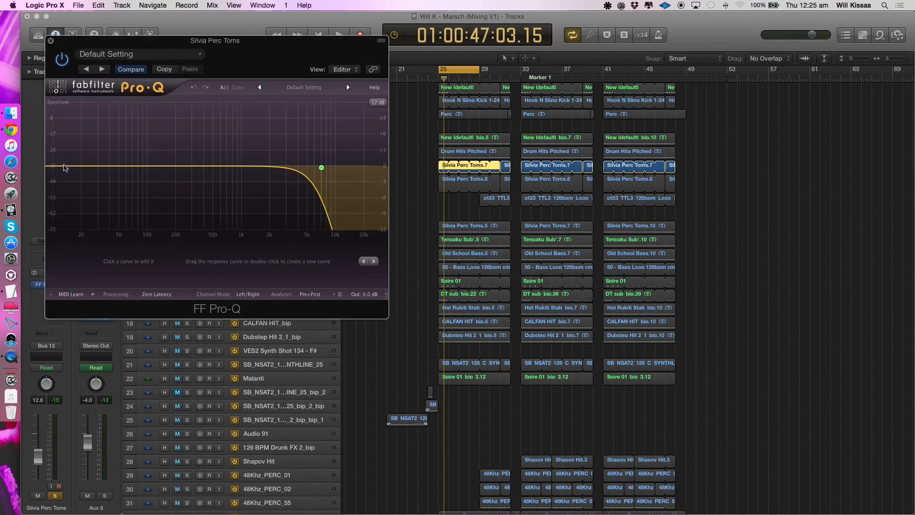
{"action": "left_click", "coordinate": [51, 41]}
- Start playback, switch the solo from Silvia Perc Toms to Audio 12, and select the Audio 12 track
{"action": "key", "text": "space"}
{"action": "left_click", "coordinate": [187, 183]}
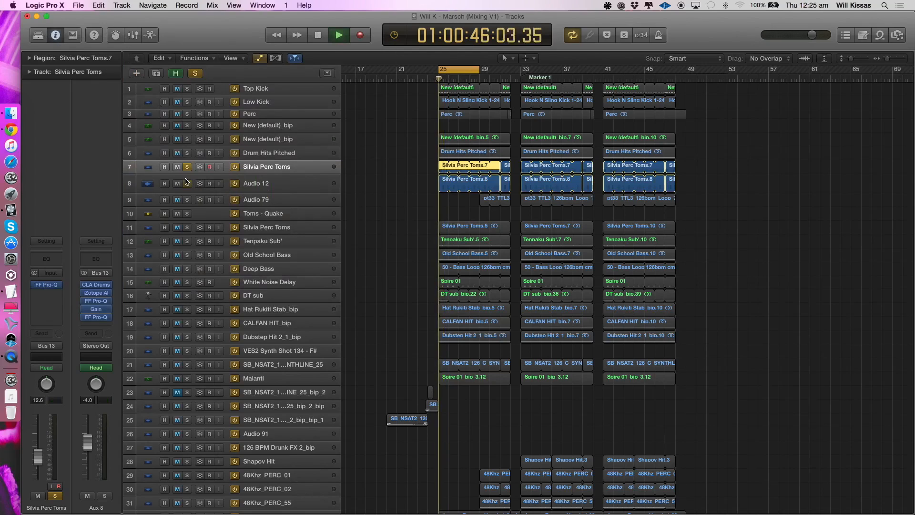
{"action": "left_click", "coordinate": [187, 167]}
{"action": "left_click", "coordinate": [149, 185]}
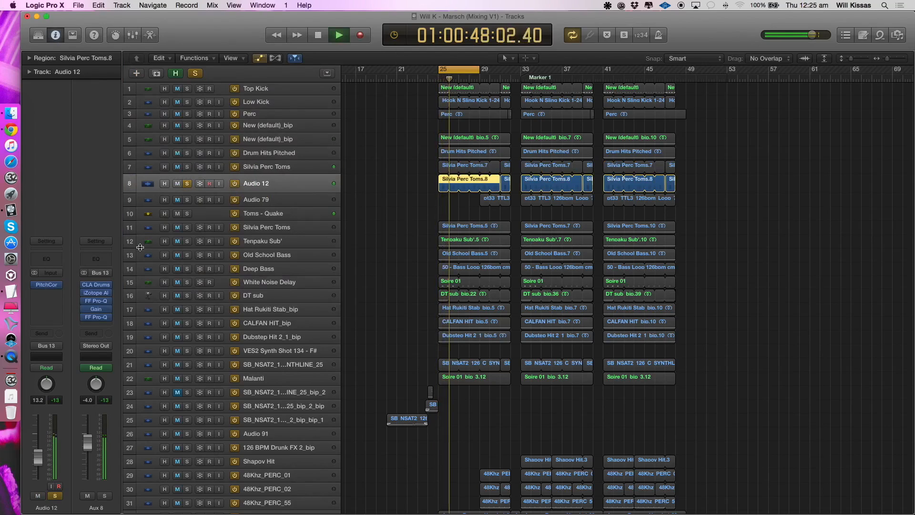
- Inspect the Pitch Correction effect on Audio 12 with its window moved clear of the track list, then close it
{"action": "left_click", "coordinate": [46, 285]}
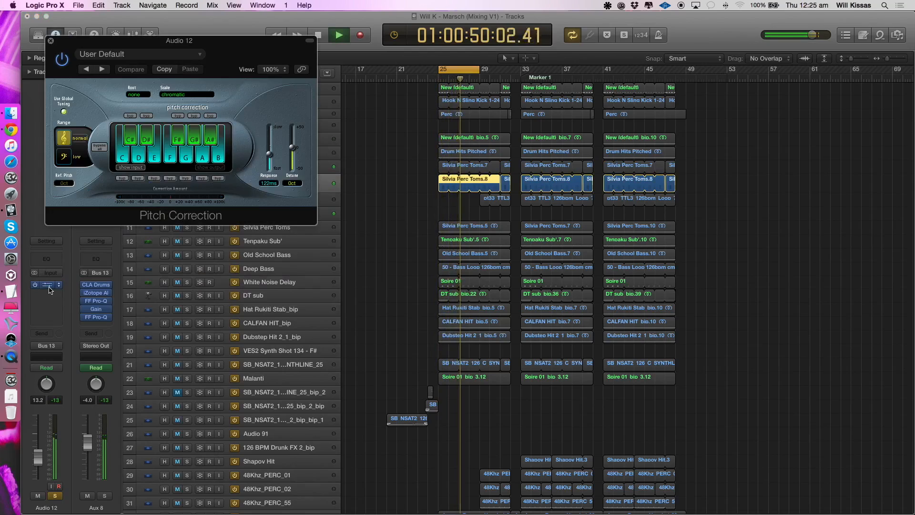
{"action": "left_click_drag", "start_coordinate": [164, 69], "coordinate": [501, 324]}
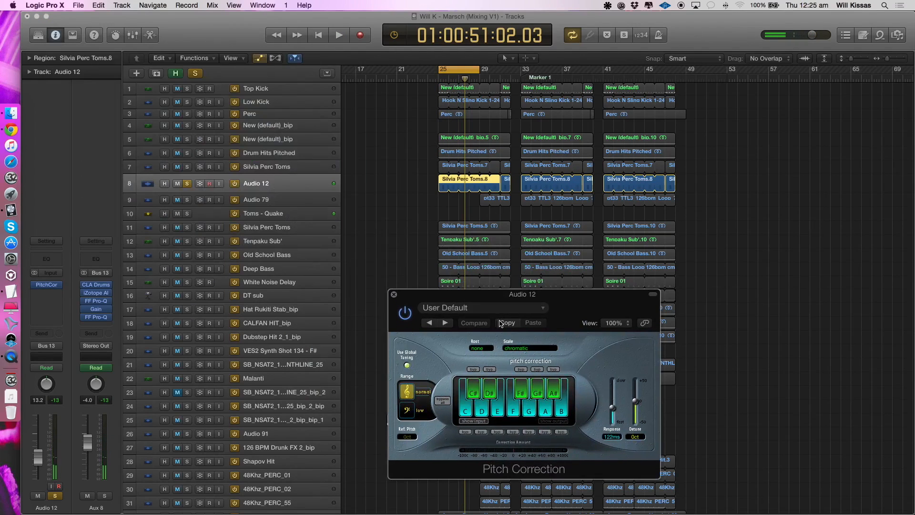
{"action": "key", "text": "space"}
{"action": "left_click", "coordinate": [514, 414]}
{"action": "left_click", "coordinate": [514, 415]}
{"action": "key", "text": "space"}
{"action": "left_click", "coordinate": [394, 295]}
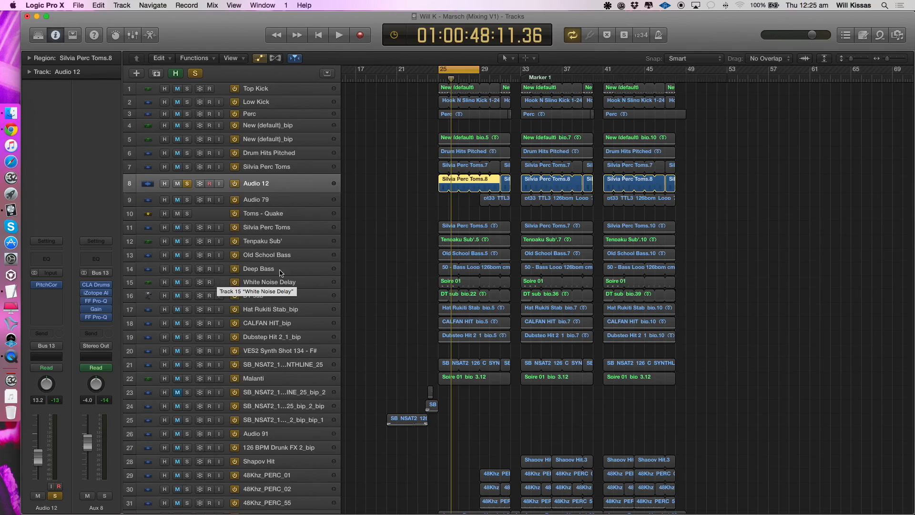
- Select Silvia Perc Toms on track 7, solo it and every track up to Top Kick alongside Audio 12, and play them together
{"action": "scroll", "coordinate": [419, 333], "scroll_direction": "up", "scroll_amount": 4}
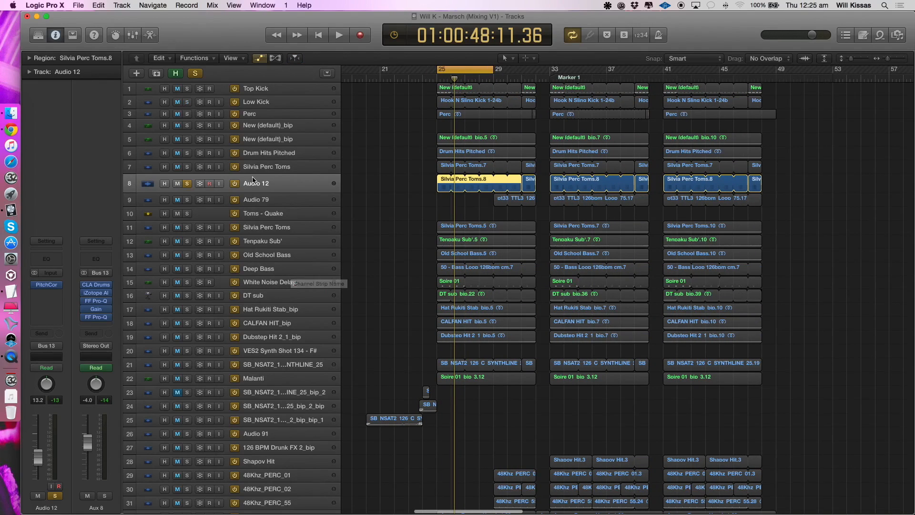
{"action": "left_click", "coordinate": [254, 167]}
{"action": "left_click", "coordinate": [185, 167]}
{"action": "left_click", "coordinate": [185, 168]}
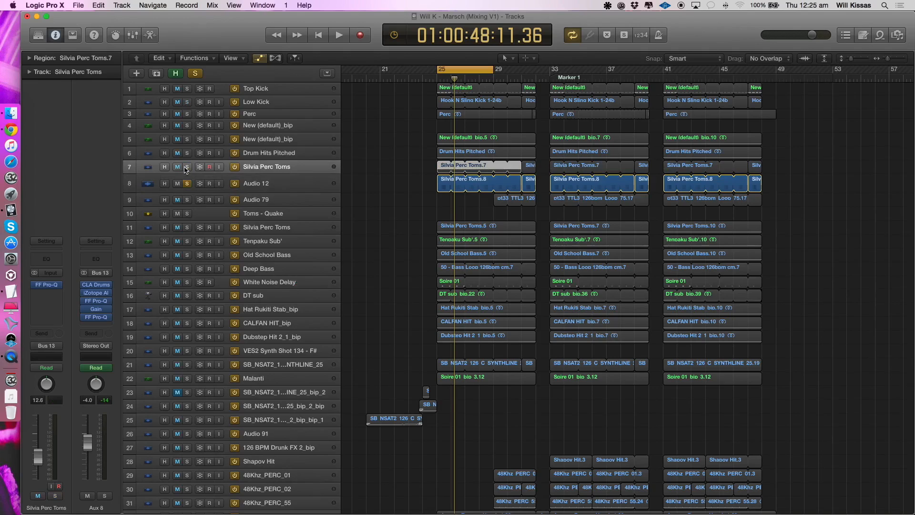
{"action": "left_click_drag", "start_coordinate": [185, 170], "coordinate": [187, 88]}
{"action": "key", "text": "space"}
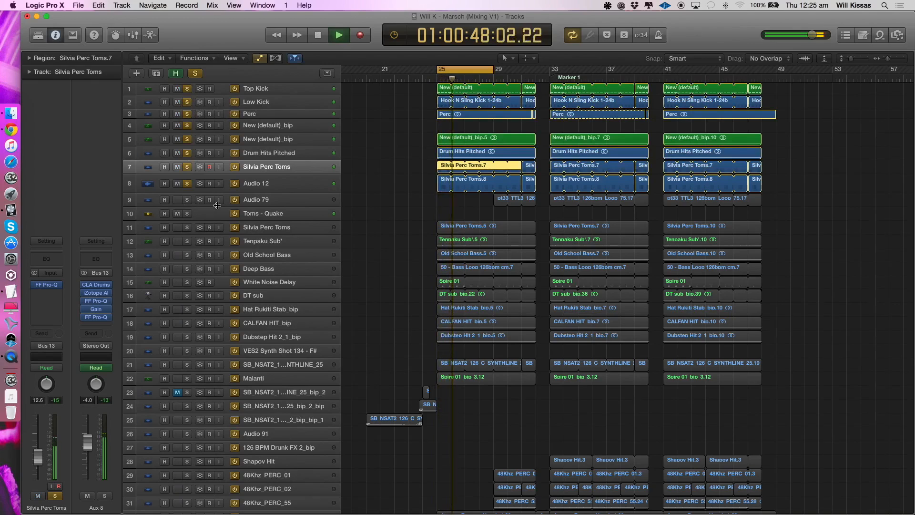
{"action": "key", "text": "space"}
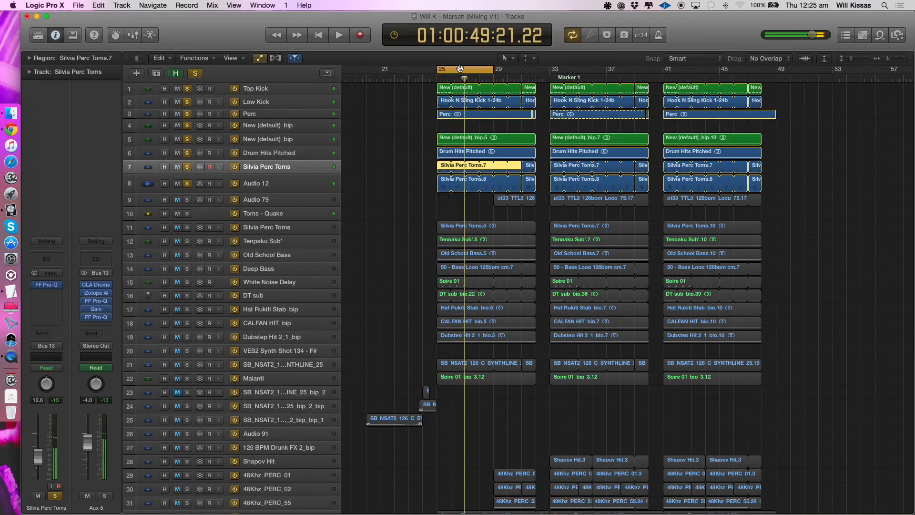
- Select Audio 12, clear the soloed tracks, and play the Silvia Perc Toms on track 11 in solo
{"action": "left_click", "coordinate": [246, 184]}
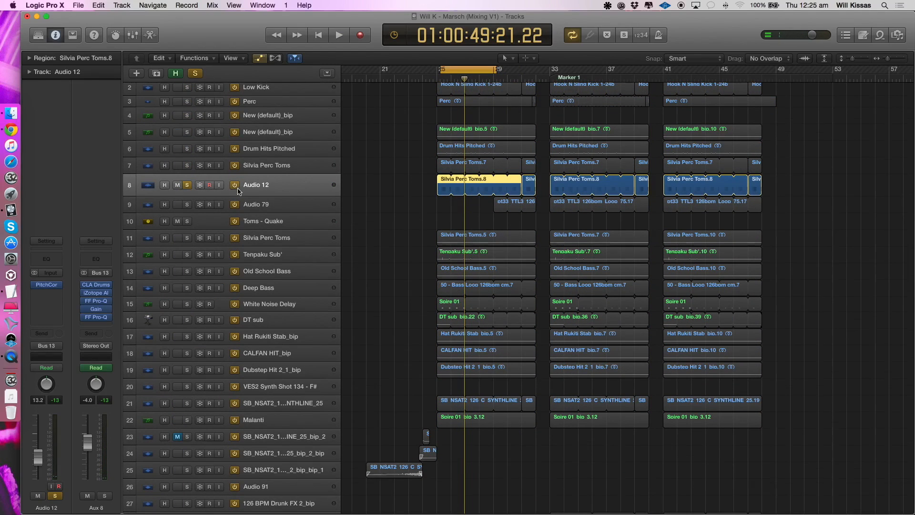
{"action": "left_click", "coordinate": [186, 185]}
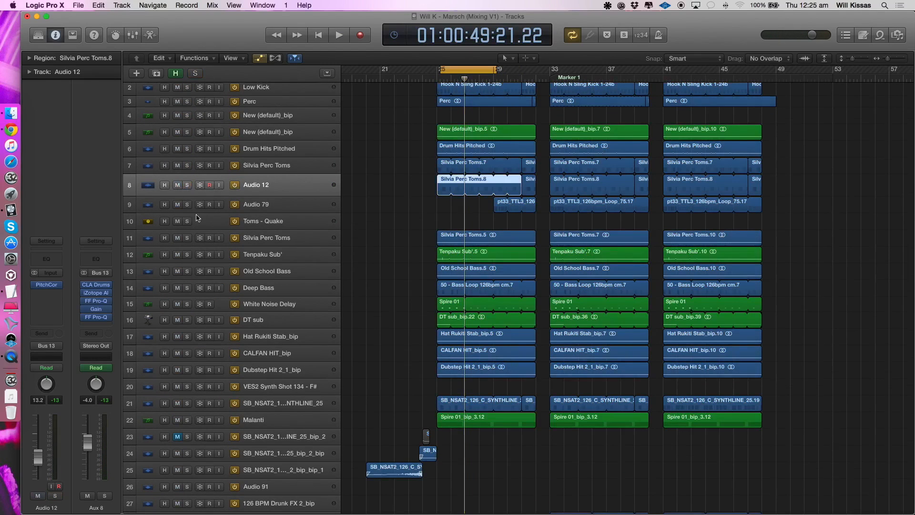
{"action": "left_click", "coordinate": [187, 238]}
{"action": "key", "text": "space"}
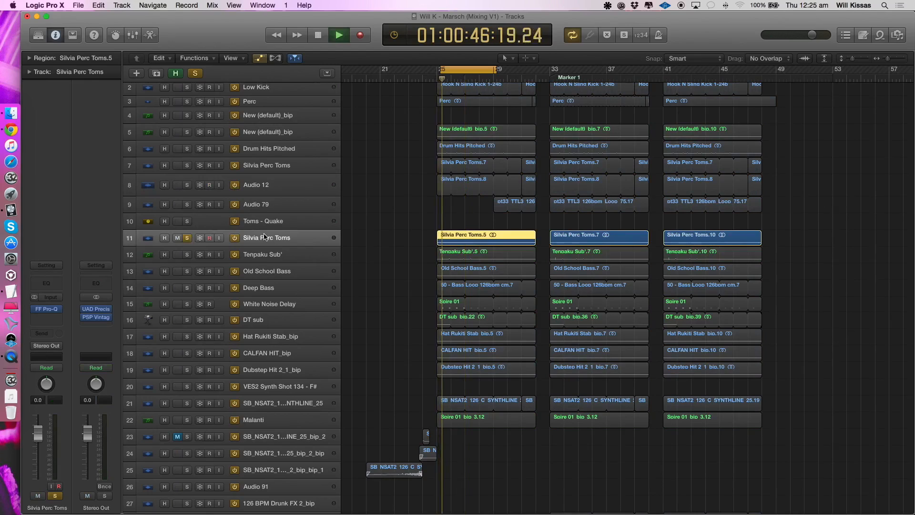
- Solo Audio 12, unsolo Silvia Perc Toms on track 11, and play Audio 12 briefly for comparison
{"action": "key", "text": "space"}
{"action": "left_click", "coordinate": [187, 185]}
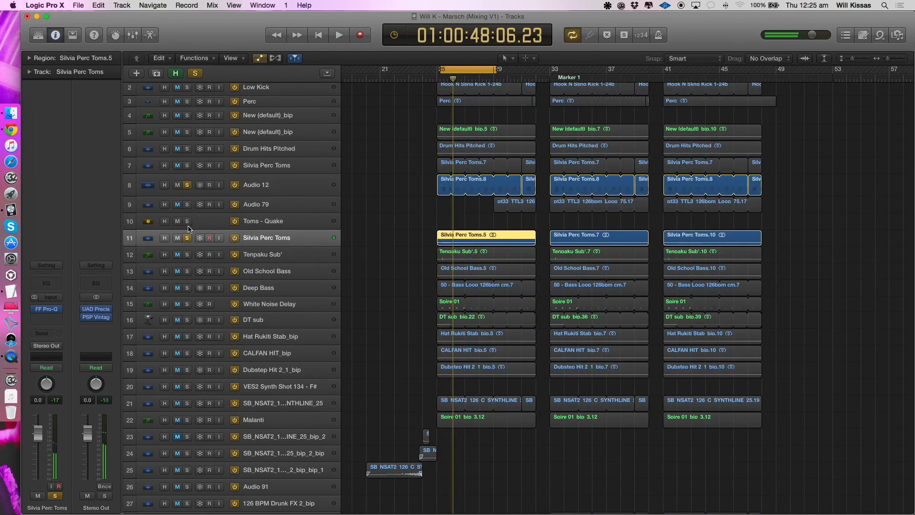
{"action": "left_click", "coordinate": [188, 238]}
{"action": "key", "text": "space"}
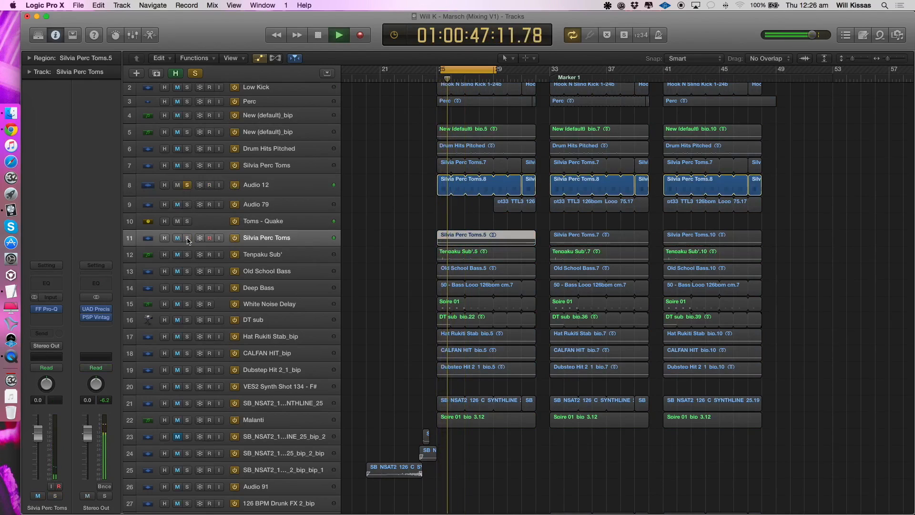
{"action": "key", "text": "space"}
- Return the solo from Audio 12 to Silvia Perc Toms on track 11 and inspect its FF Pro-Q curve
{"action": "left_click", "coordinate": [187, 238]}
{"action": "left_click", "coordinate": [188, 185]}
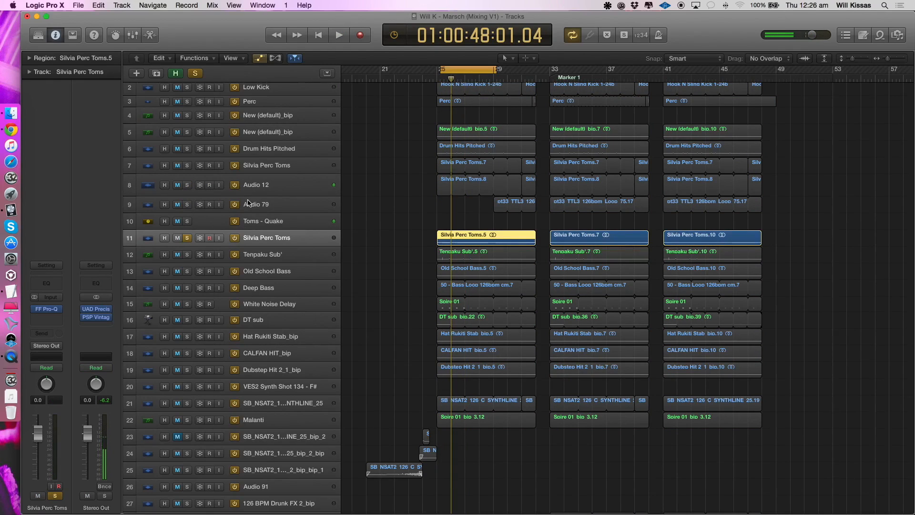
{"action": "left_click", "coordinate": [52, 309]}
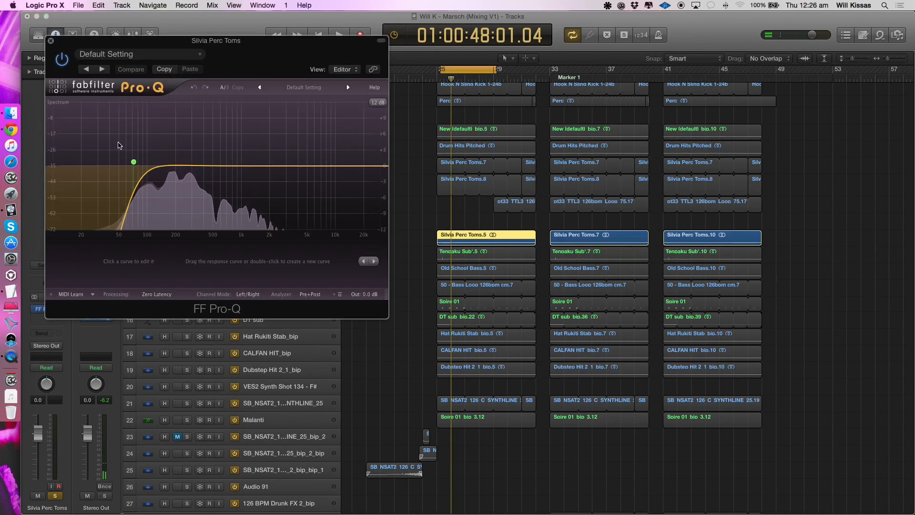
{"action": "left_click", "coordinate": [50, 41]}
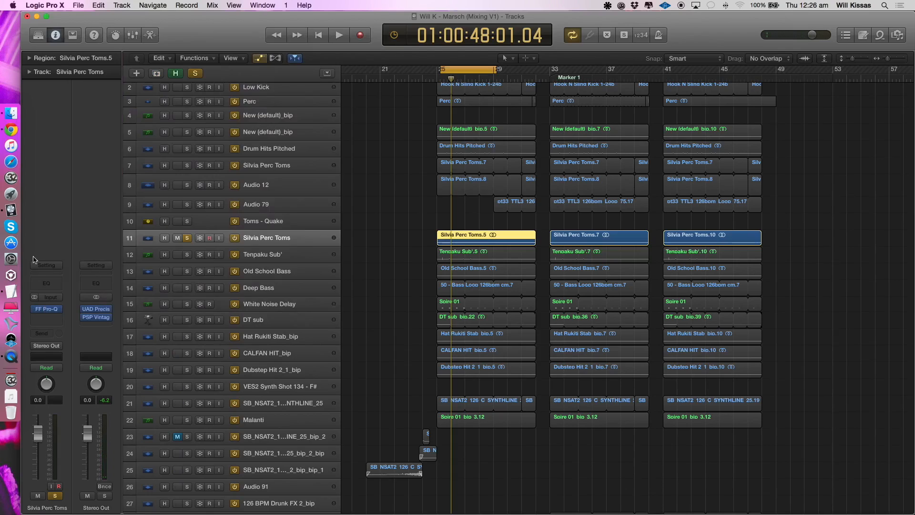
- Insert a second FF Pro-Q on track 11 with its analyzer set to Pre+Post, and move its window clear of the tracks
{"action": "left_click", "coordinate": [41, 319]}
{"action": "left_click", "coordinate": [205, 349]}
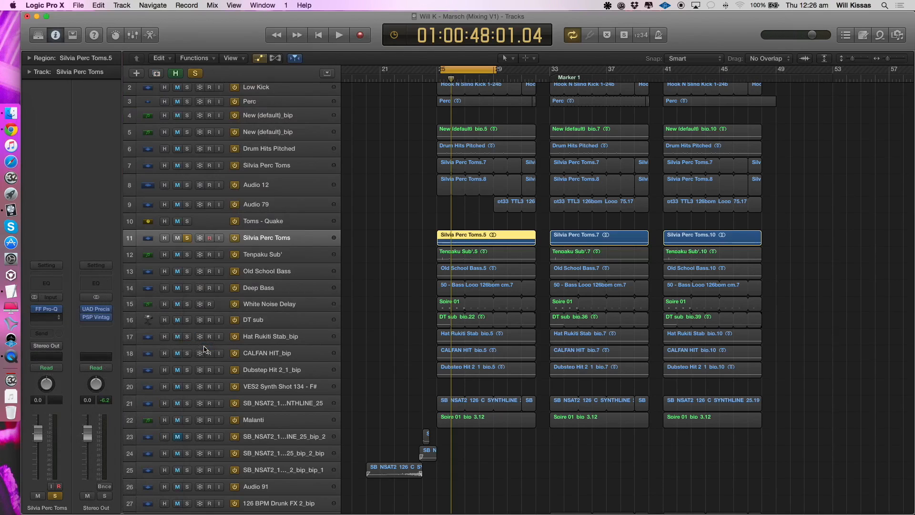
{"action": "left_click", "coordinate": [307, 294]}
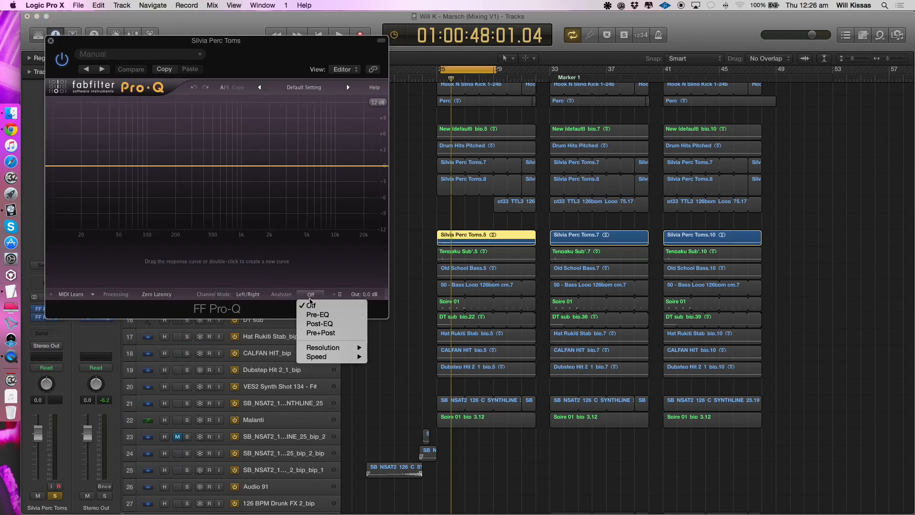
{"action": "left_click", "coordinate": [310, 332]}
{"action": "left_click_drag", "start_coordinate": [162, 42], "coordinate": [635, 166]}
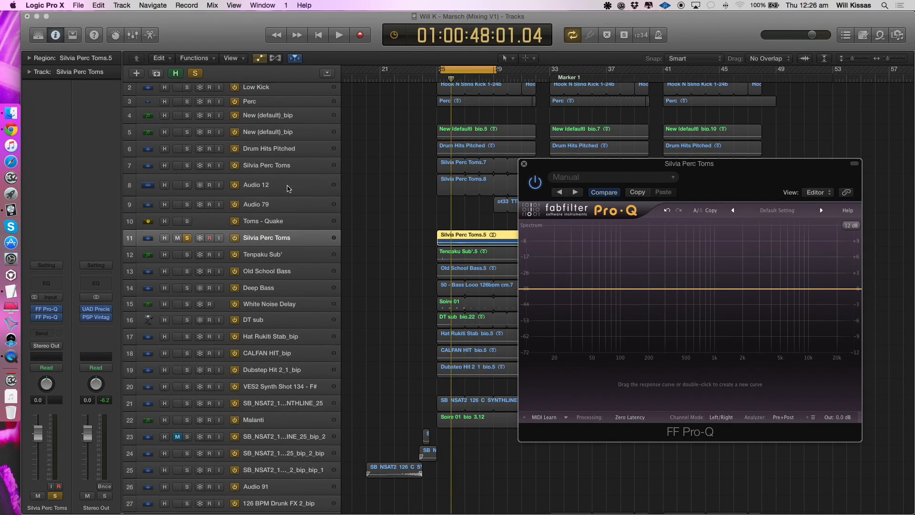
- Add a low cut at about 274 Hz in the second FF Pro-Q and set its channel mode to Mid/Side
{"action": "left_click_drag", "start_coordinate": [529, 289], "coordinate": [661, 290]}
{"action": "left_click_drag", "start_coordinate": [637, 163], "coordinate": [477, 155]}
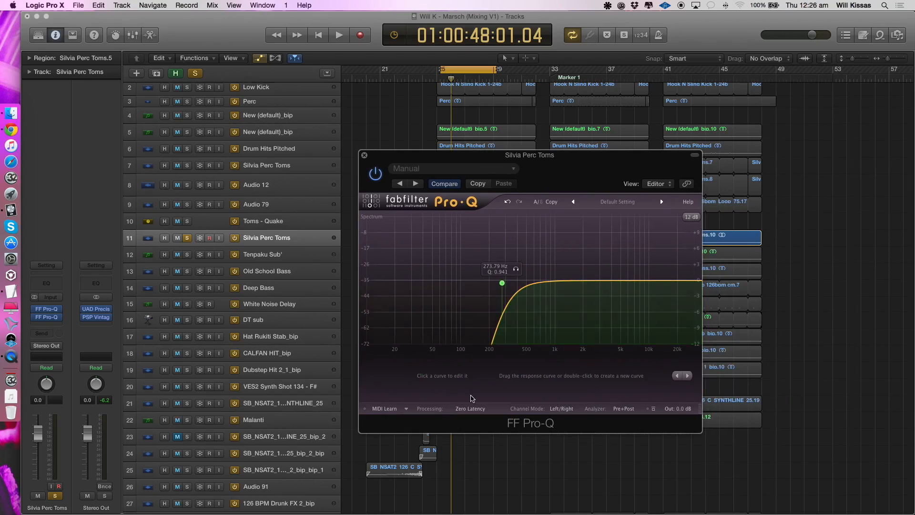
{"action": "left_click", "coordinate": [562, 409]}
{"action": "left_click", "coordinate": [571, 430]}
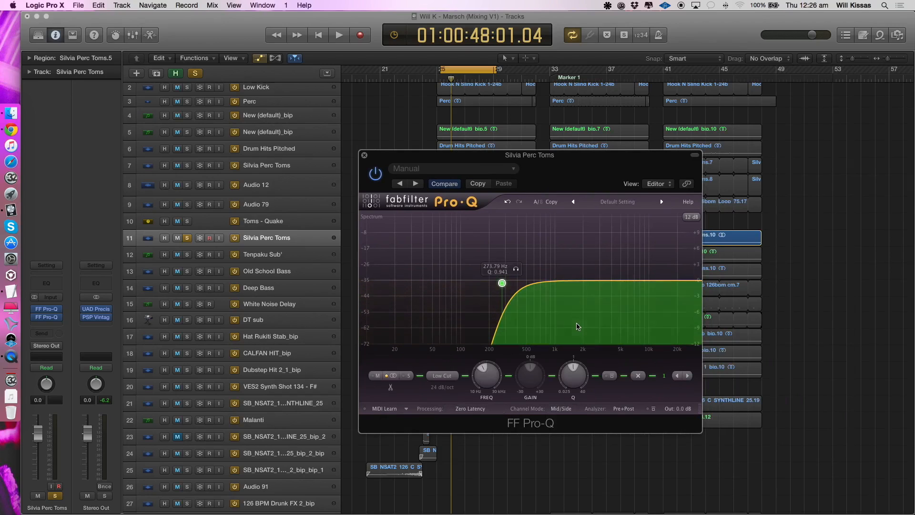
{"action": "left_click", "coordinate": [623, 409]}
{"action": "left_click", "coordinate": [625, 447]}
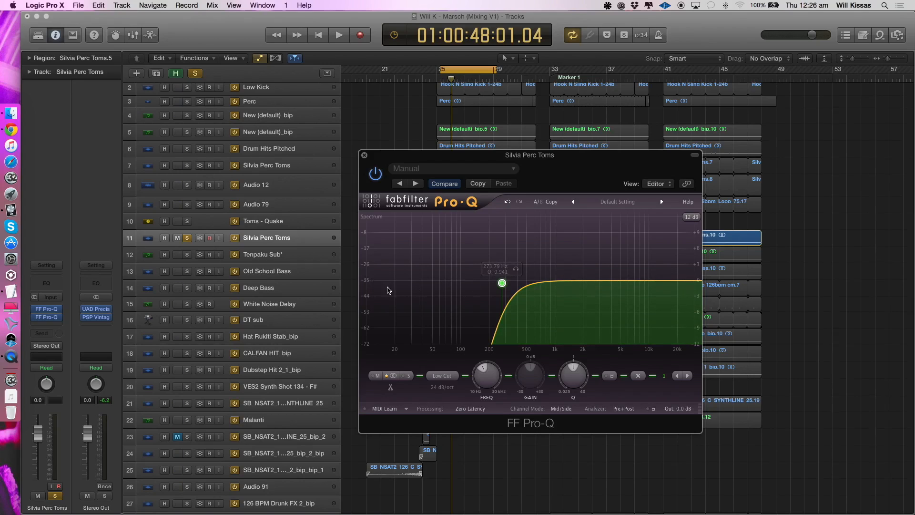
- Try a mid-only low cut at about 297 Hz with a side boost of about 2.8 dB near 89 Hz, and remove the second FF Pro-Q
{"action": "left_click_drag", "start_coordinate": [502, 283], "coordinate": [503, 283]}
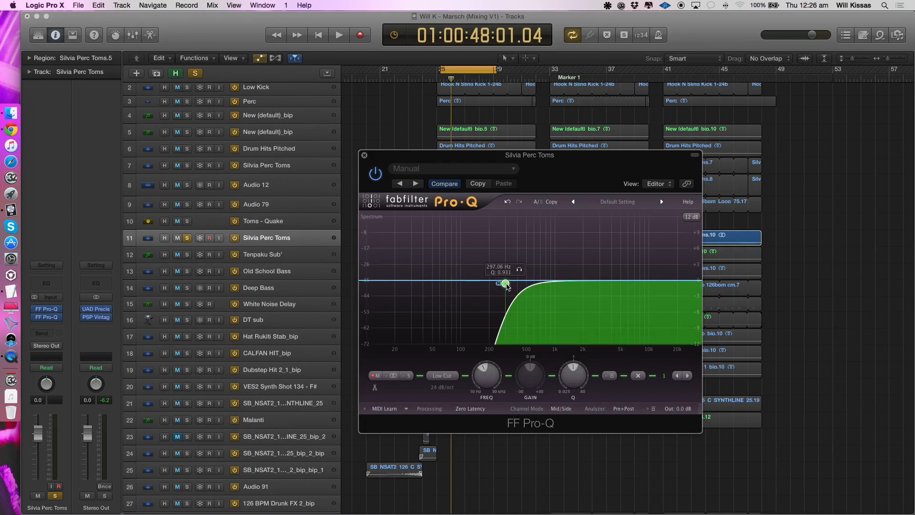
{"action": "left_click_drag", "start_coordinate": [457, 280], "coordinate": [457, 267]}
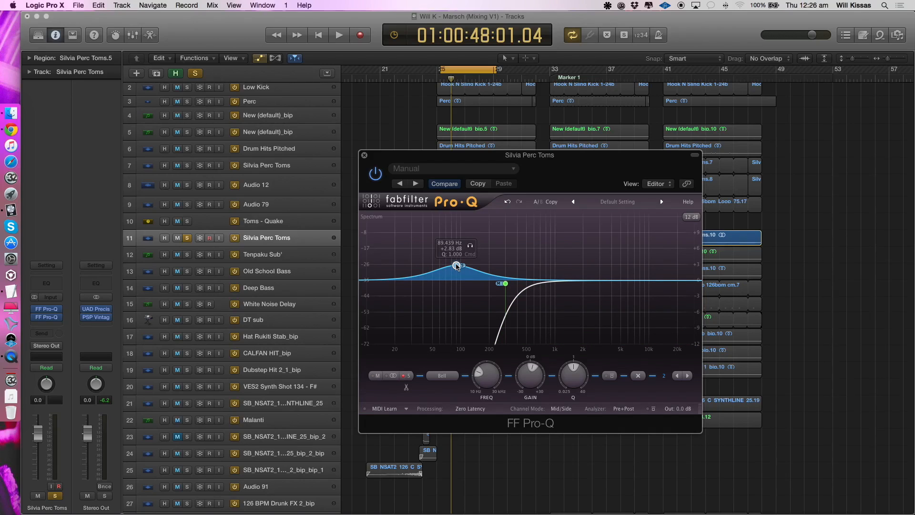
{"action": "left_click", "coordinate": [60, 318]}
{"action": "left_click", "coordinate": [54, 330]}
- Play Silvia Perc Toms on track 11, adding Audio 12 and the track 7 Silvia Perc Toms to the solo
{"action": "key", "text": "space"}
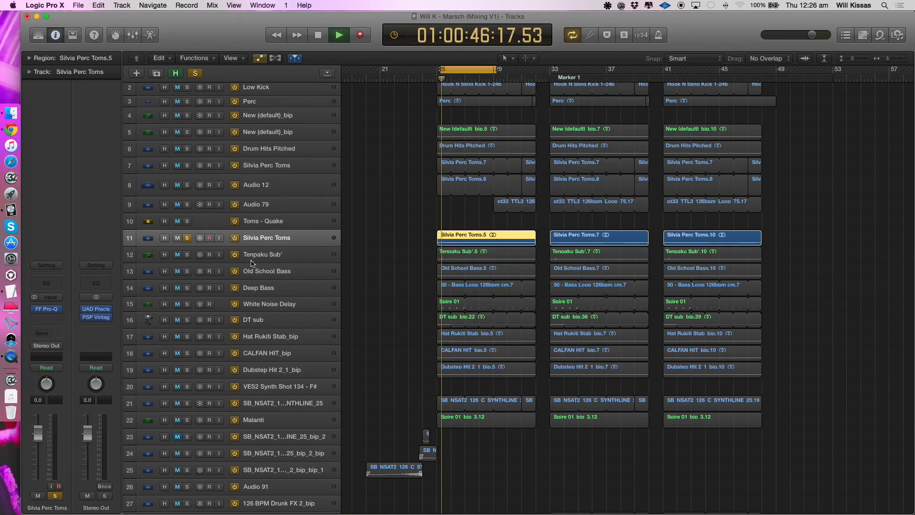
{"action": "left_click", "coordinate": [187, 185]}
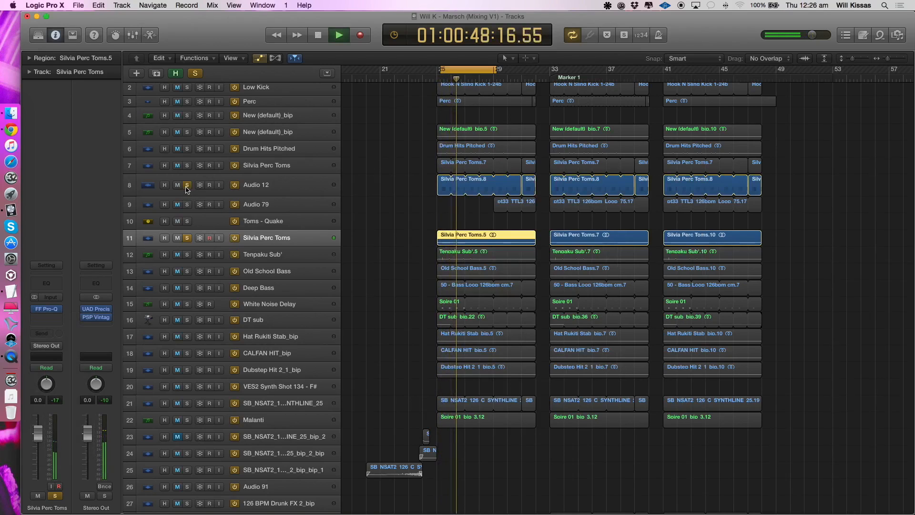
{"action": "left_click", "coordinate": [187, 167]}
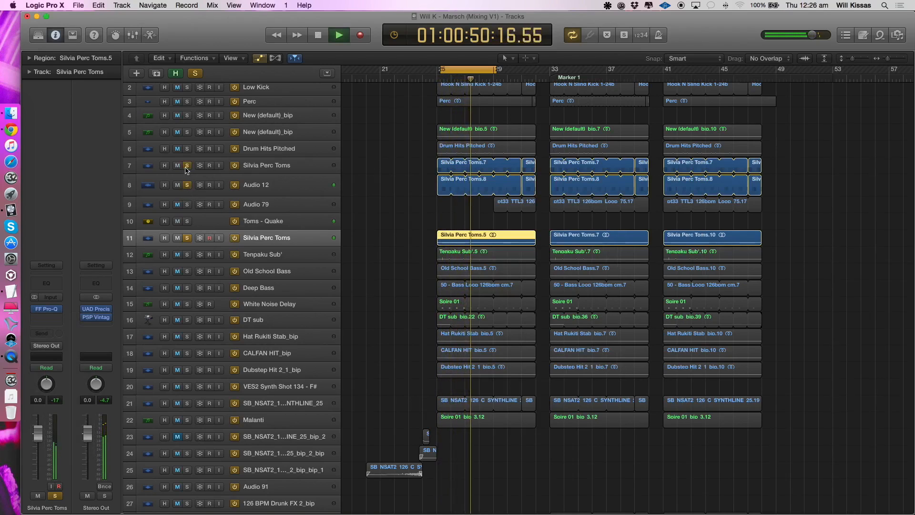
{"action": "key", "text": "space"}
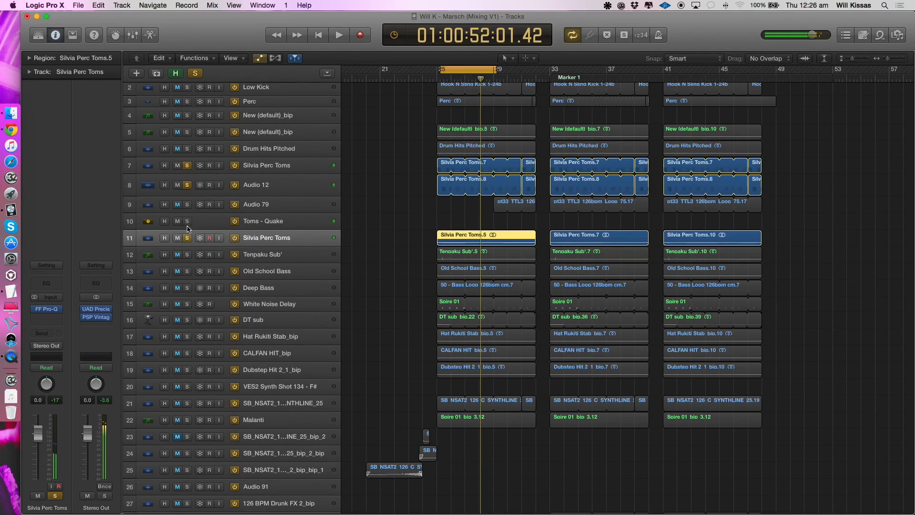
- Compare the soloed toms with and without track 11 during playback, and clear all solos
{"action": "left_click", "coordinate": [187, 238]}
{"action": "key", "text": "space"}
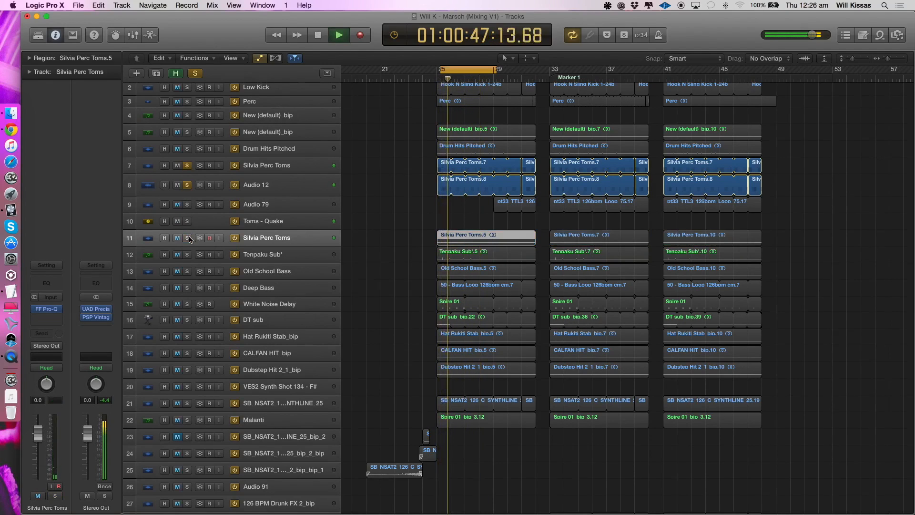
{"action": "left_click", "coordinate": [189, 240]}
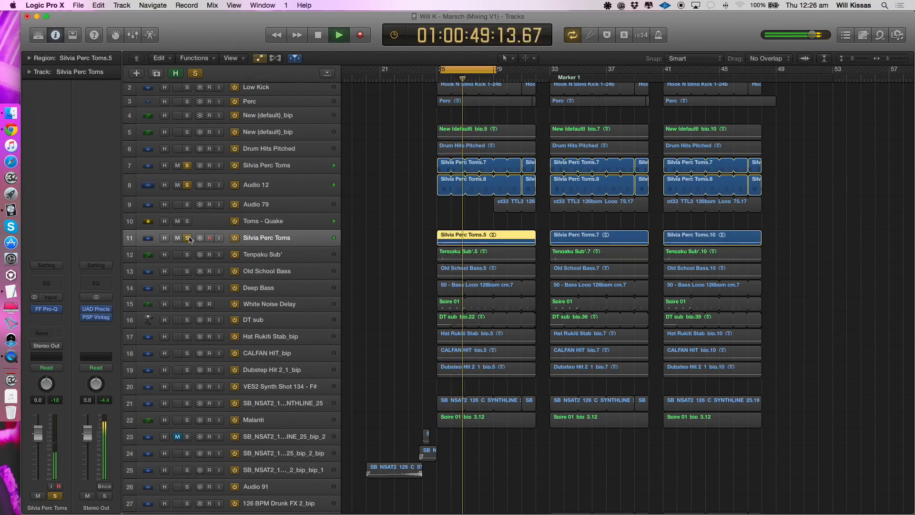
{"action": "key", "text": "space"}
{"action": "left_click", "coordinate": [190, 240]}
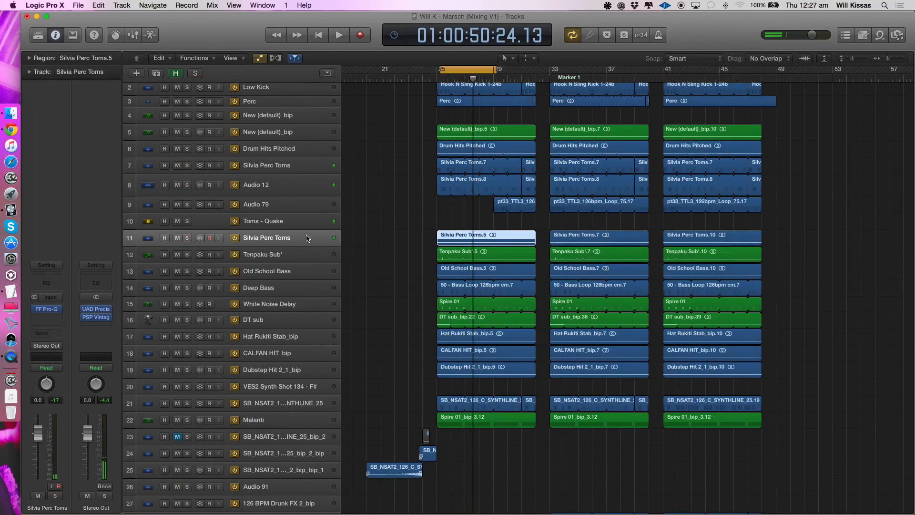
- Move the cycle range to bars 29 to 33, and play Audio 79 in solo
{"action": "left_click_drag", "start_coordinate": [453, 72], "coordinate": [508, 72]}
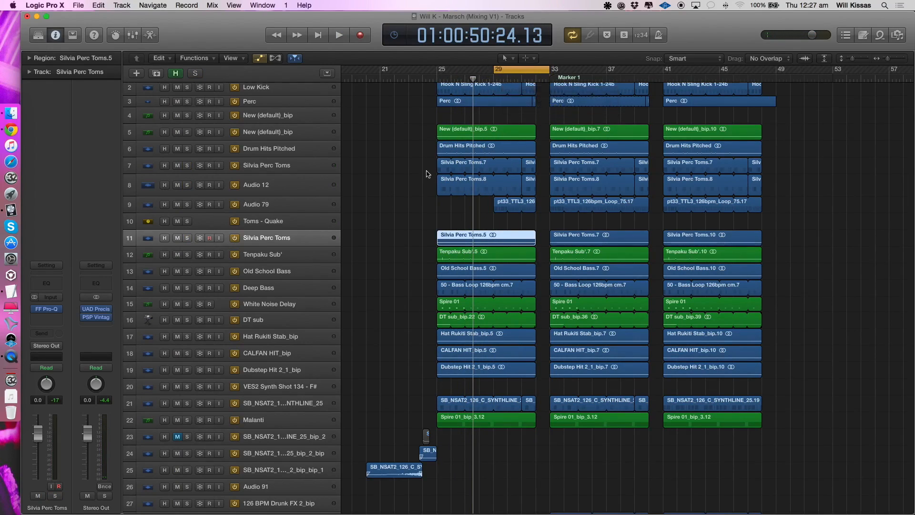
{"action": "left_click", "coordinate": [271, 203]}
{"action": "left_click", "coordinate": [187, 204]}
{"action": "key", "text": "space"}
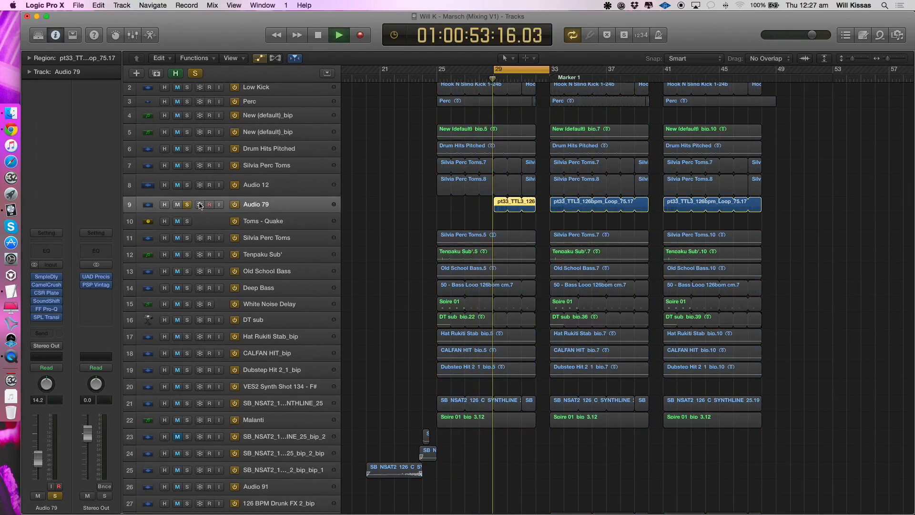
- Bypass all six insert effects on Audio 79 and listen to the unprocessed loop before stopping playback
{"action": "mouse_move", "coordinate": [37, 319]}
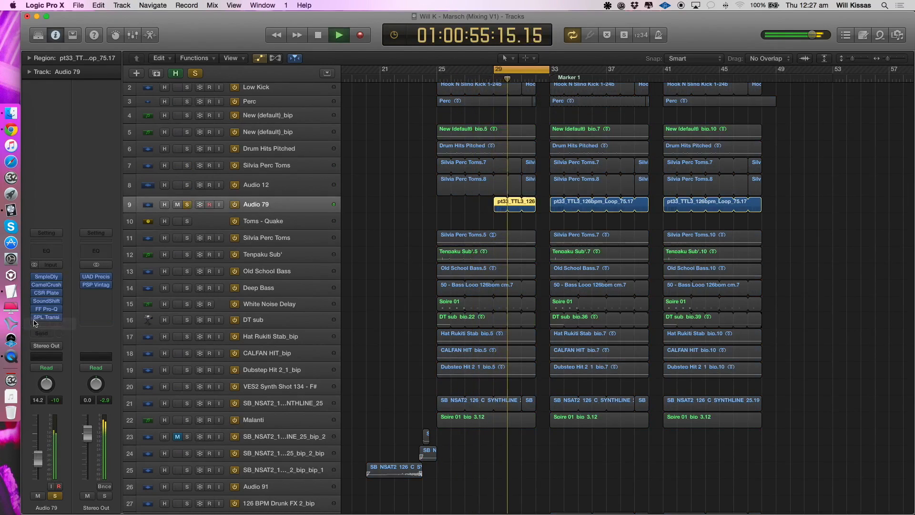
{"action": "left_click_drag", "start_coordinate": [36, 317], "coordinate": [35, 272]}
{"action": "scroll", "coordinate": [499, 213], "scroll_direction": "up", "scroll_amount": 5}
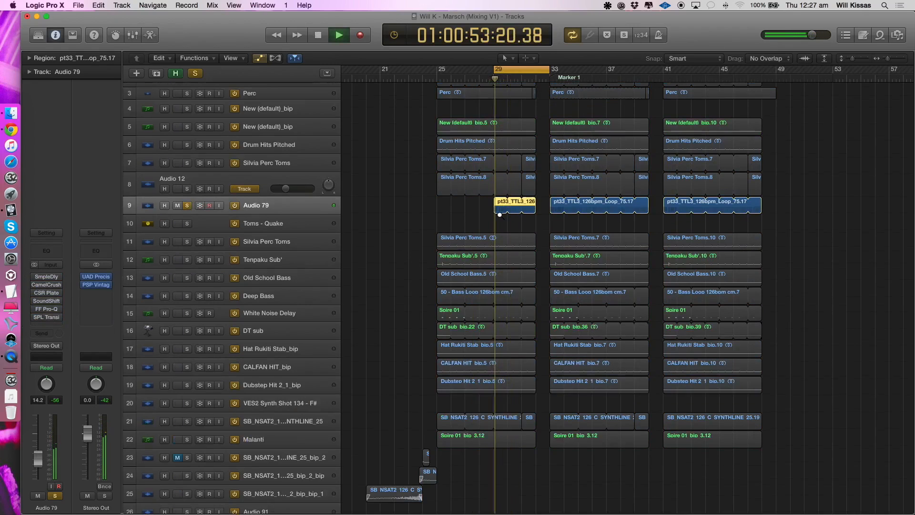
{"action": "left_click", "coordinate": [453, 219]}
{"action": "key", "text": "super+Left"}
{"action": "key", "text": "super+Left"}
{"action": "key", "text": "super+Up"}
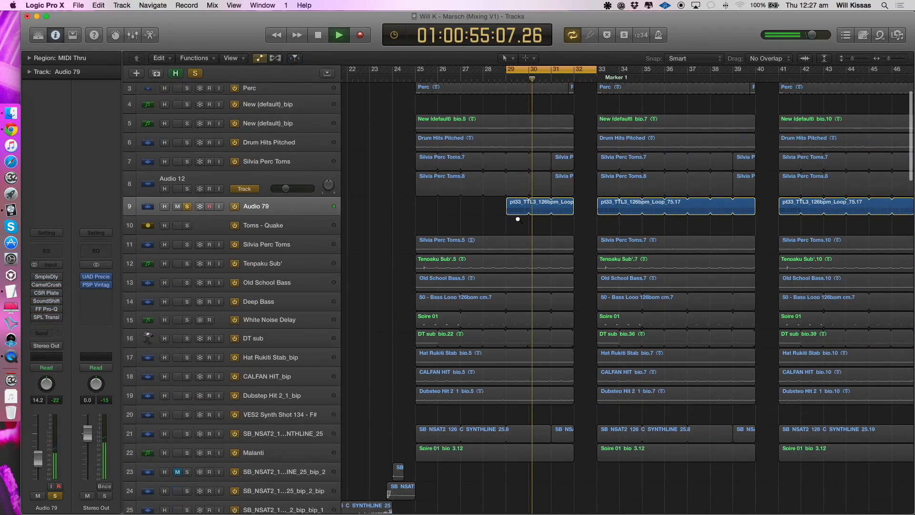
{"action": "key", "text": "space"}
- Open the pt33_TTL3_126bpm_Loop folder region at bar 29 of Audio 79 and play its individual slices
{"action": "double_click", "coordinate": [512, 210]}
{"action": "scroll", "coordinate": [404, 190], "scroll_direction": "up", "scroll_amount": 10}
{"action": "scroll", "coordinate": [404, 192], "scroll_direction": "down", "scroll_amount": 3}
{"action": "key", "text": "space"}
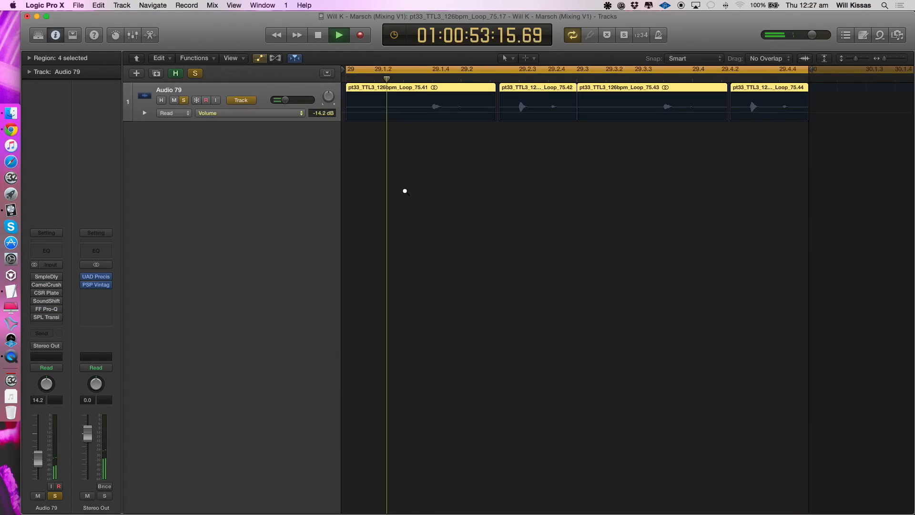
{"action": "left_click", "coordinate": [408, 195]}
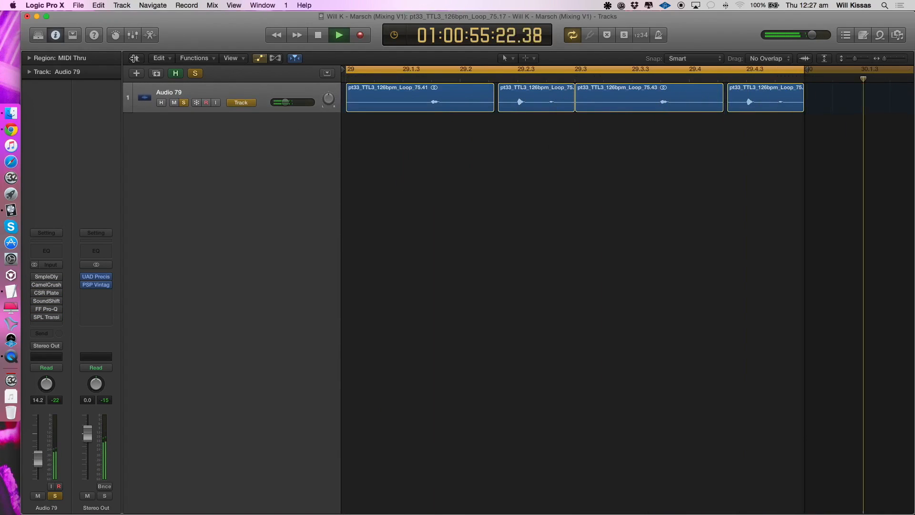
- Return to the full arrangement and play Audio 79 while re-enabling its SmpleDly, CamelCrusher and CSR Plate effects in turn
{"action": "double_click", "coordinate": [581, 243]}
{"action": "key", "text": "super+Left"}
{"action": "key", "text": "super+Left"}
{"action": "key", "text": "super+Left"}
{"action": "key", "text": "super+Up"}
{"action": "key", "text": "space"}
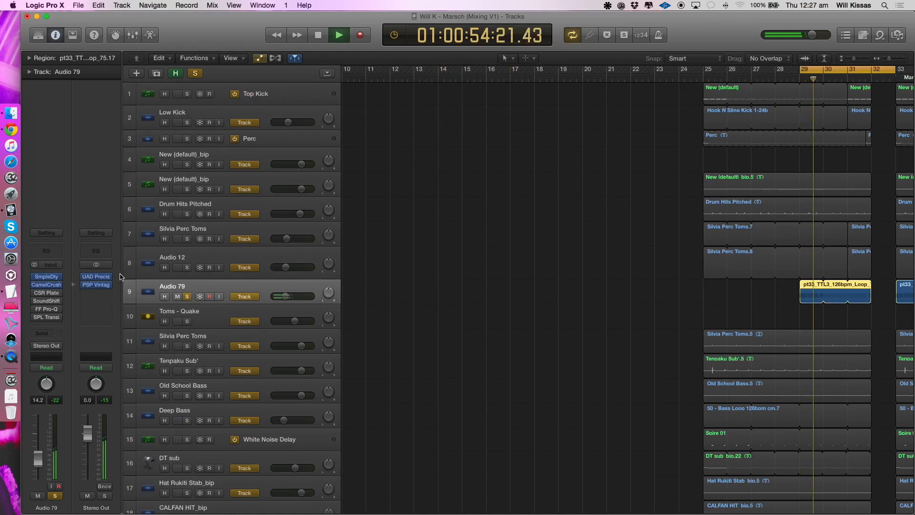
{"action": "scroll", "coordinate": [612, 283], "scroll_direction": "up", "scroll_amount": 3}
{"action": "scroll", "coordinate": [612, 284], "scroll_direction": "right", "scroll_amount": 5}
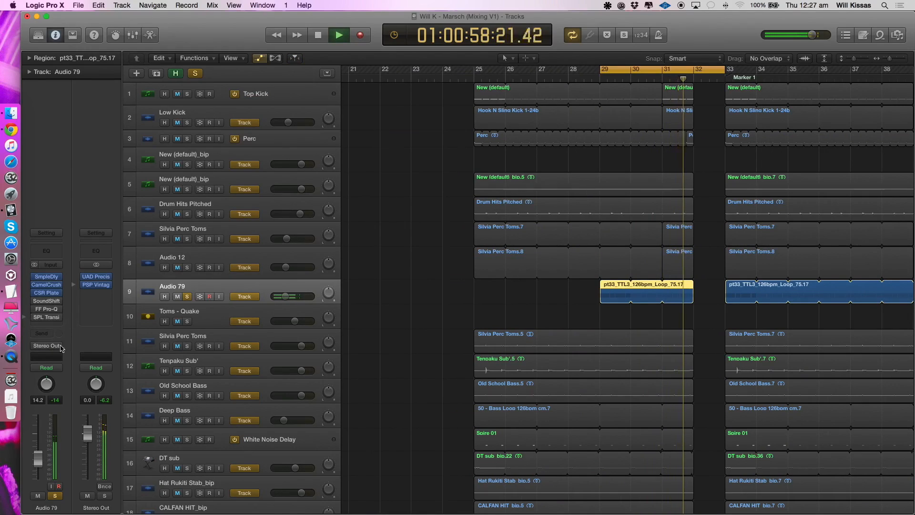
- Inspect the British Clean settings of CamelCrusher on Audio 79 with a short playback, and close the effect
{"action": "key", "text": "space"}
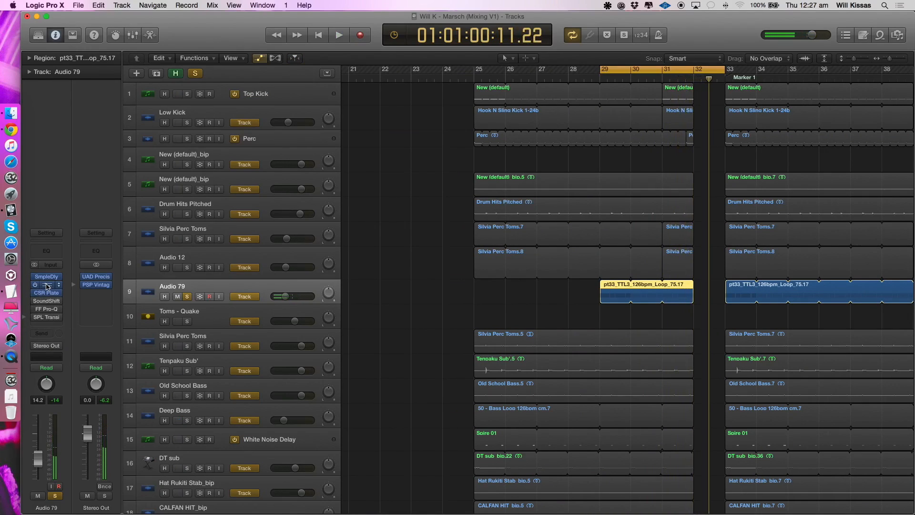
{"action": "left_click", "coordinate": [46, 285]}
{"action": "key", "text": "space"}
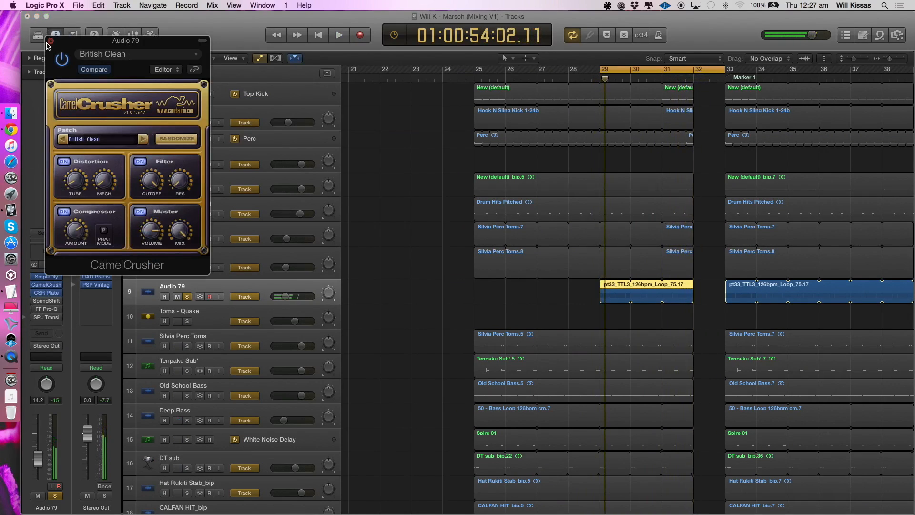
{"action": "left_click", "coordinate": [50, 42]}
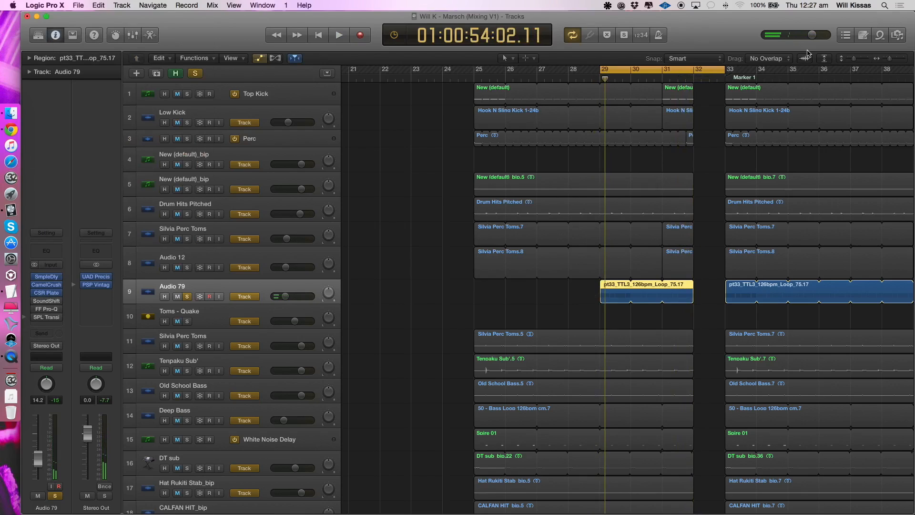
- Play Audio 79 while re-enabling its SoundShifter and FF Pro-Q effects, and inspect the SoundShifter pitch settings before closing them
{"action": "left_click_drag", "start_coordinate": [728, 73], "coordinate": [694, 73]}
{"action": "key", "text": "space"}
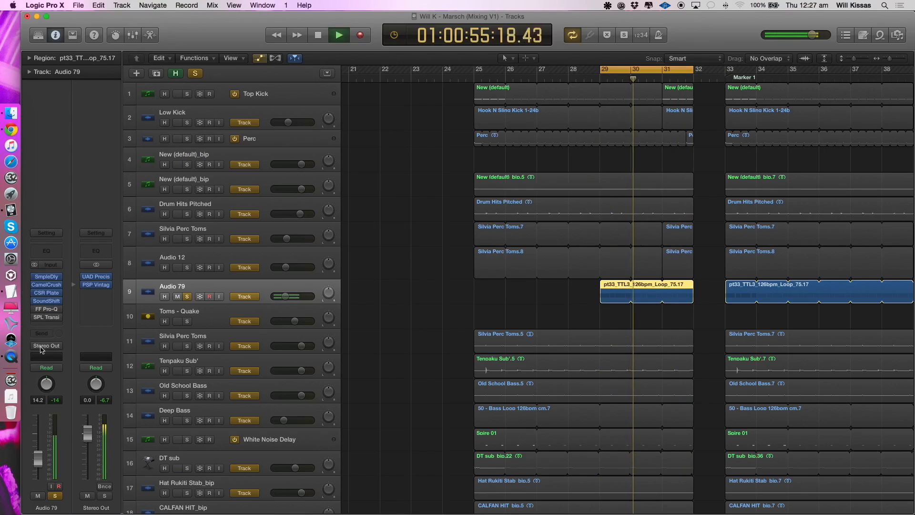
{"action": "key", "text": "space"}
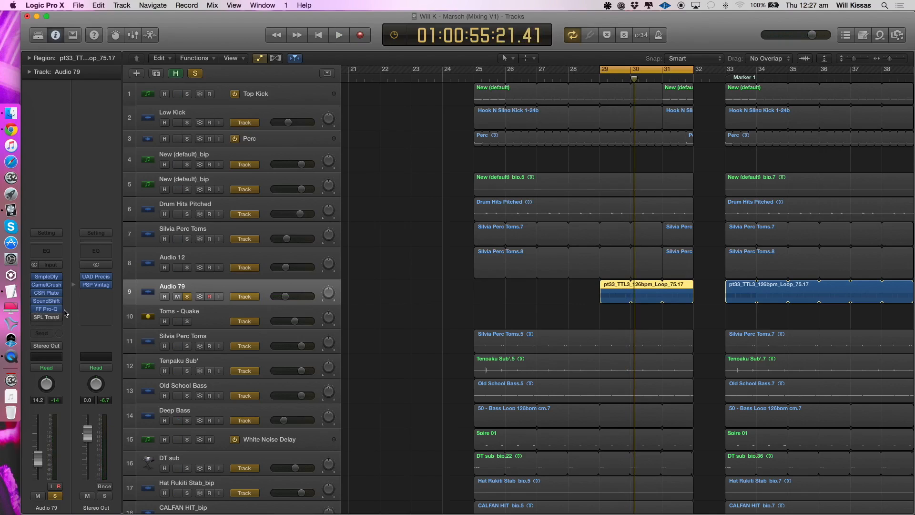
{"action": "left_click", "coordinate": [48, 302]}
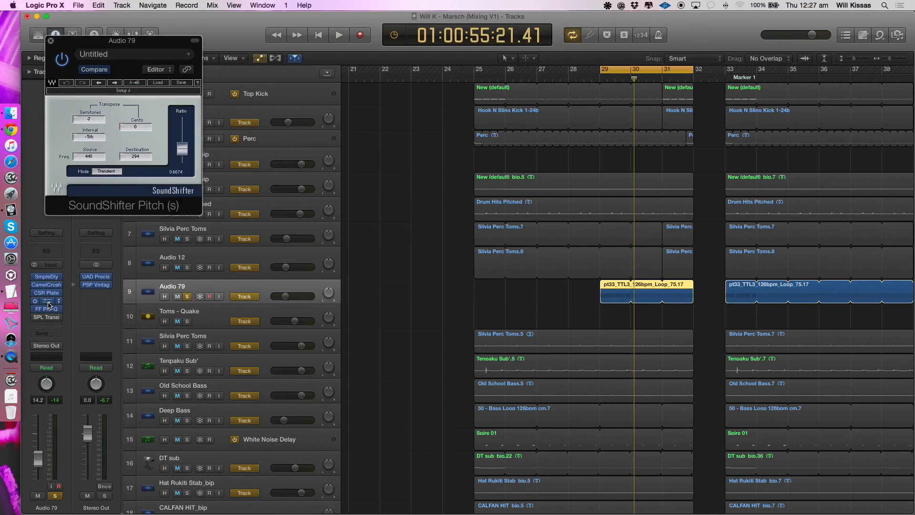
{"action": "left_click", "coordinate": [50, 41]}
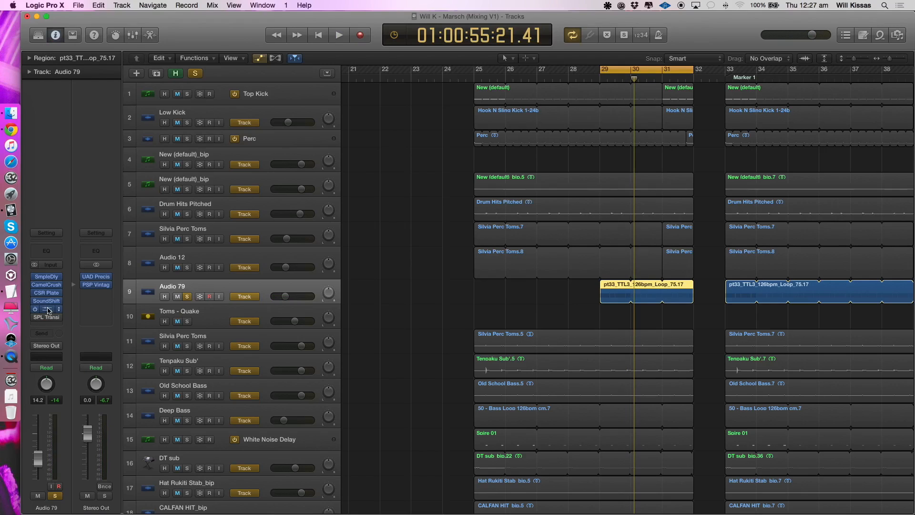
- Review FF Pro-Q on Audio 79 during playback, re-enable SPL Transient Designer, and inspect its settings before closing it
{"action": "left_click", "coordinate": [49, 310]}
{"action": "key", "text": "space"}
{"action": "left_click", "coordinate": [51, 41]}
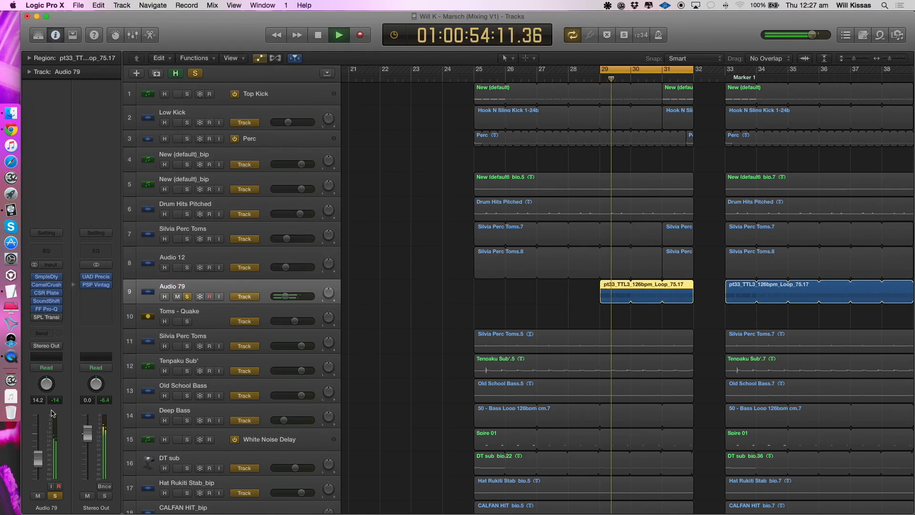
{"action": "left_click", "coordinate": [46, 317]}
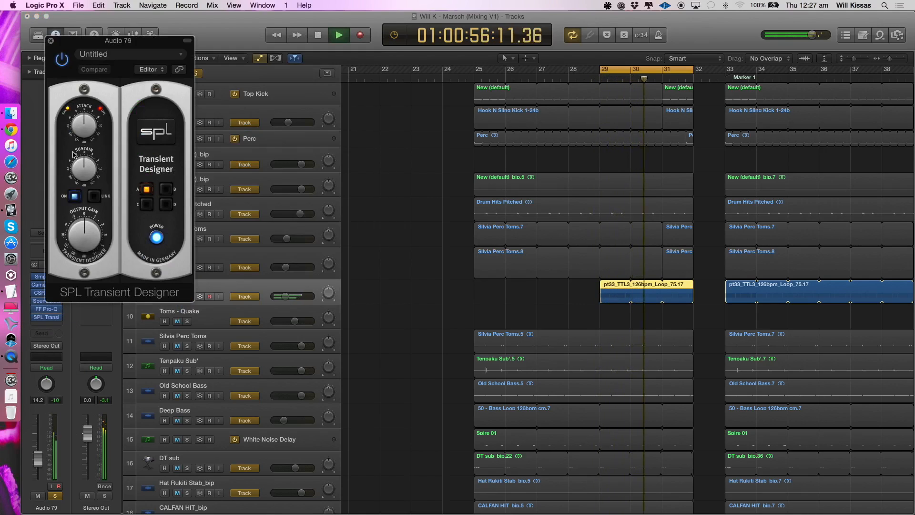
{"action": "left_click", "coordinate": [52, 42]}
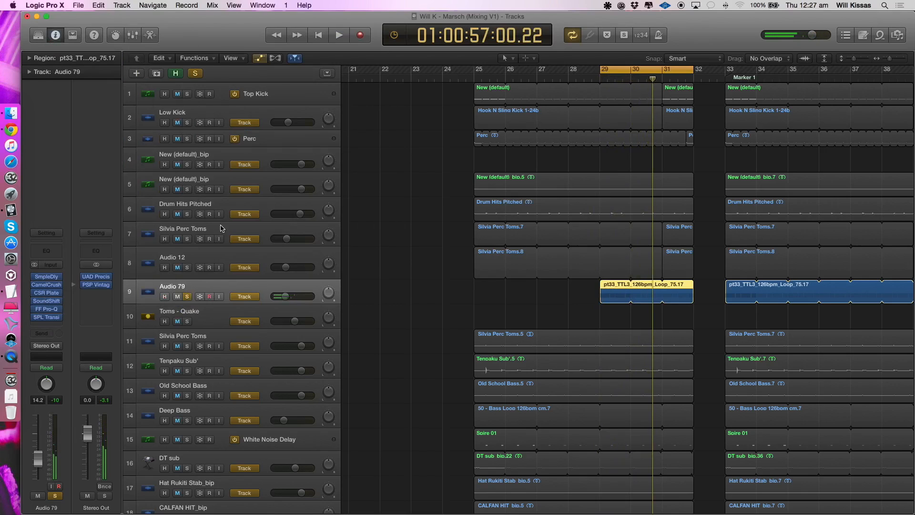
- Solo tracks 4 through 9 together, play the combined percussion layers, and clear all solos
{"action": "key", "text": "space"}
{"action": "left_click_drag", "start_coordinate": [188, 267], "coordinate": [189, 187]}
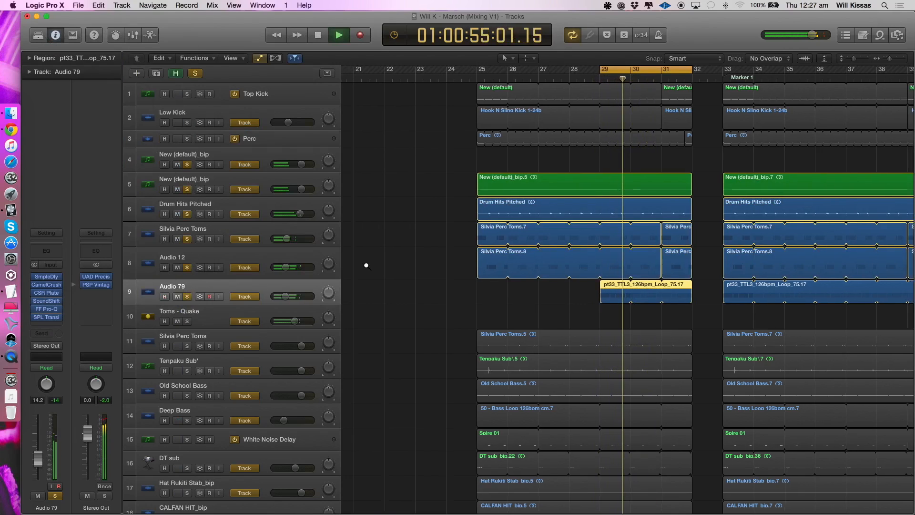
{"action": "scroll", "coordinate": [366, 266], "scroll_direction": "down", "scroll_amount": 2}
{"action": "scroll", "coordinate": [367, 267], "scroll_direction": "right", "scroll_amount": 3}
{"action": "scroll", "coordinate": [366, 268], "scroll_direction": "left", "scroll_amount": 2}
{"action": "scroll", "coordinate": [300, 276], "scroll_direction": "right", "scroll_amount": 2}
{"action": "key", "text": "space"}
{"action": "left_click", "coordinate": [189, 298], "text": "alt"}
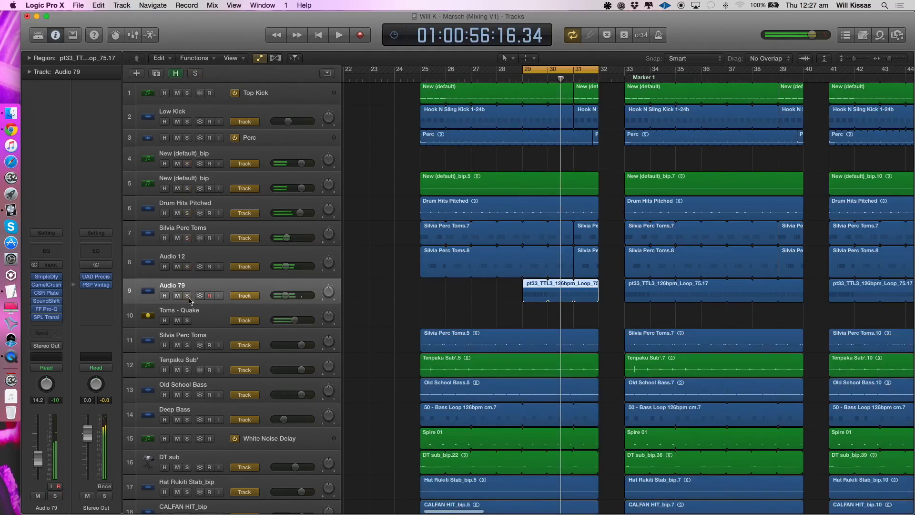
- Set the cycle range to bars 25 through 31, and play the Tenpaku Sub' track in solo
{"action": "left_click", "coordinate": [187, 340]}
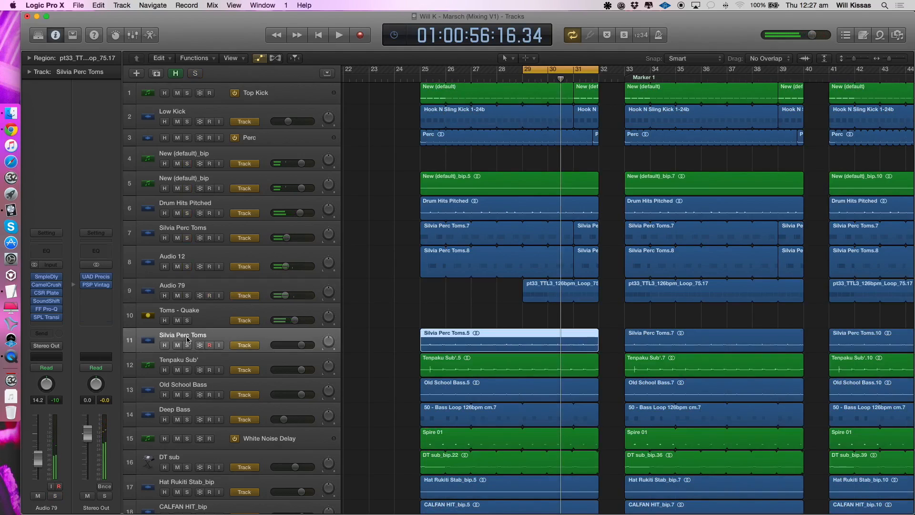
{"action": "left_click", "coordinate": [187, 361]}
{"action": "left_click_drag", "start_coordinate": [426, 70], "coordinate": [596, 70]}
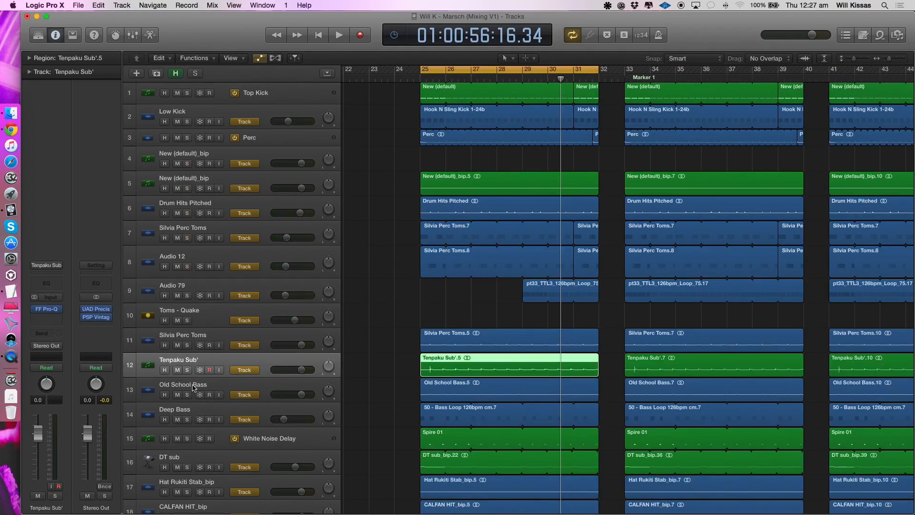
{"action": "left_click", "coordinate": [187, 371]}
{"action": "key", "text": "space"}
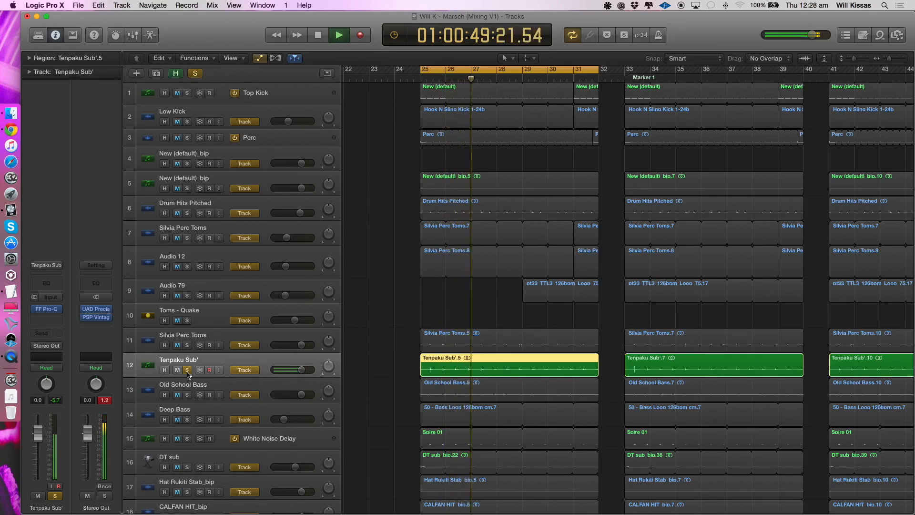
{"action": "key", "text": "space"}
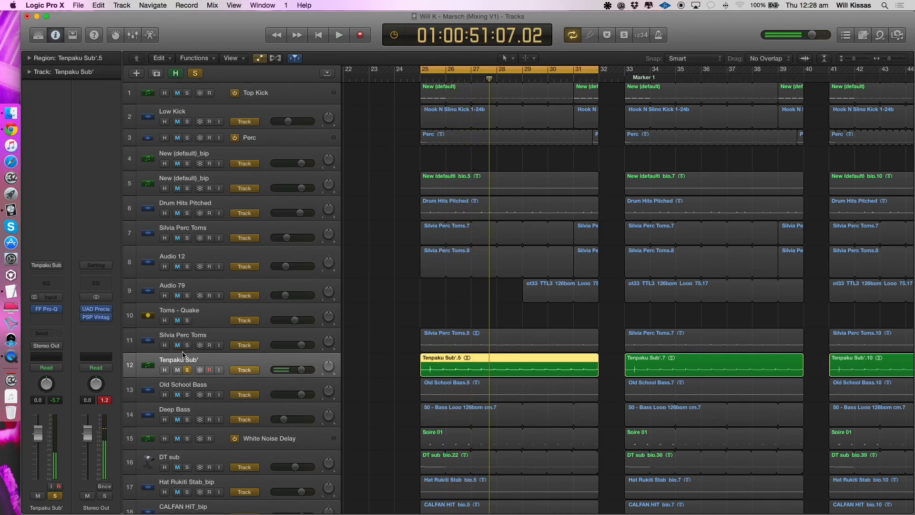
- Add tracks 4 through 11 to the soloed Tenpaku Sub', play the whole group over bars 25 to 32, and clear the solos
{"action": "left_click_drag", "start_coordinate": [188, 346], "coordinate": [184, 180]}
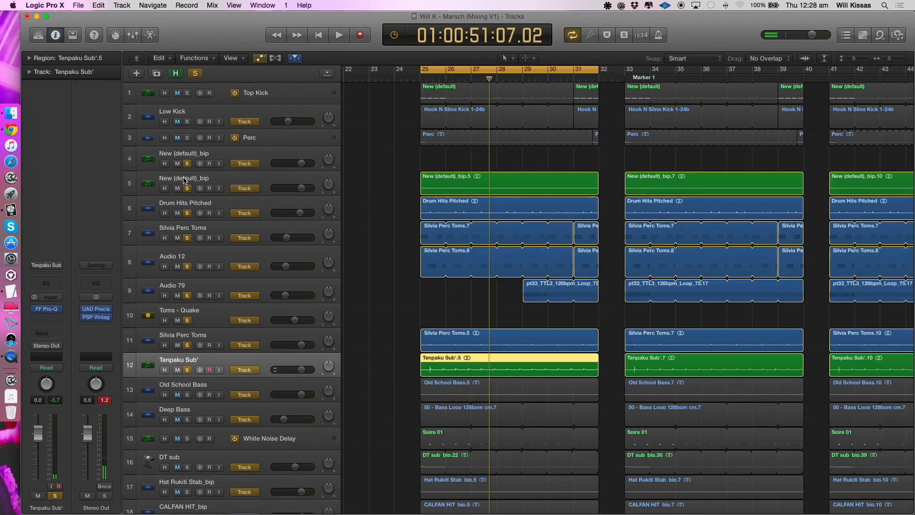
{"action": "key", "text": "space"}
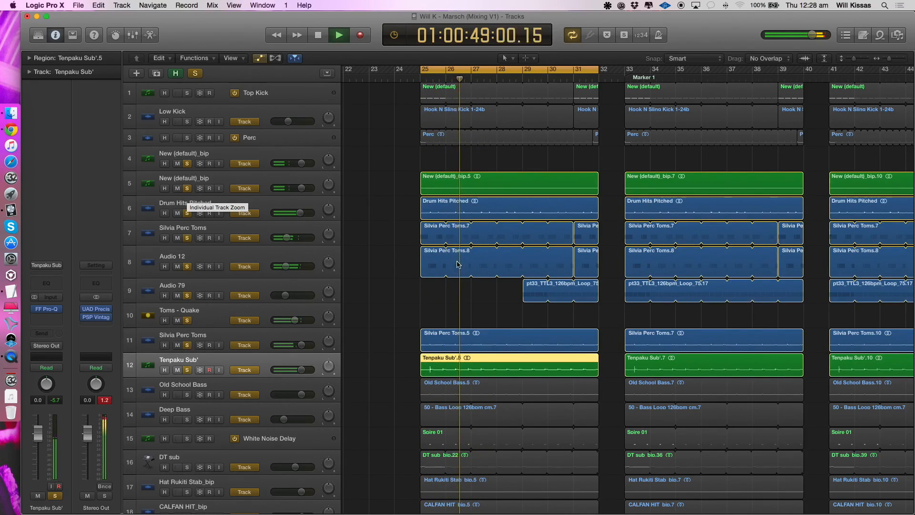
{"action": "key", "text": "super+Right"}
{"action": "key", "text": "super+Right"}
{"action": "scroll", "coordinate": [460, 262], "scroll_direction": "left", "scroll_amount": 3}
{"action": "key", "text": "space"}
{"action": "key", "text": "super+Down"}
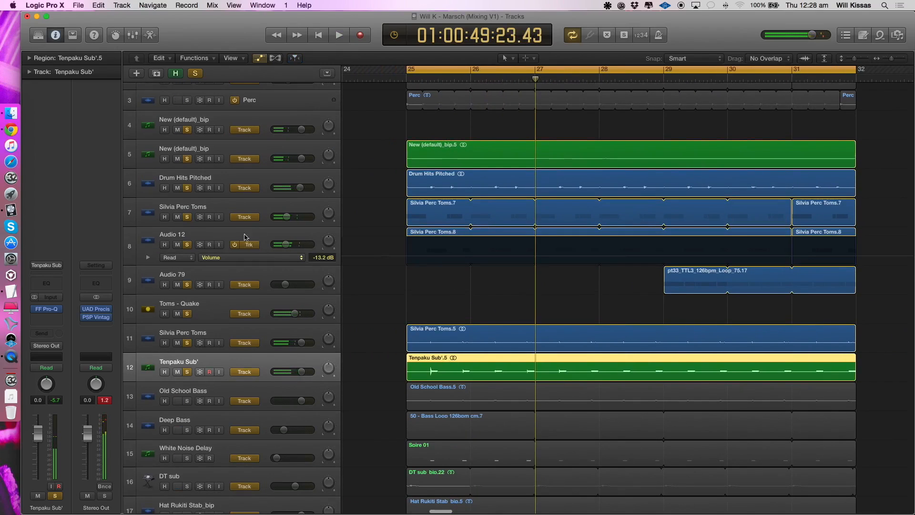
{"action": "left_click", "coordinate": [187, 218], "text": "alt"}
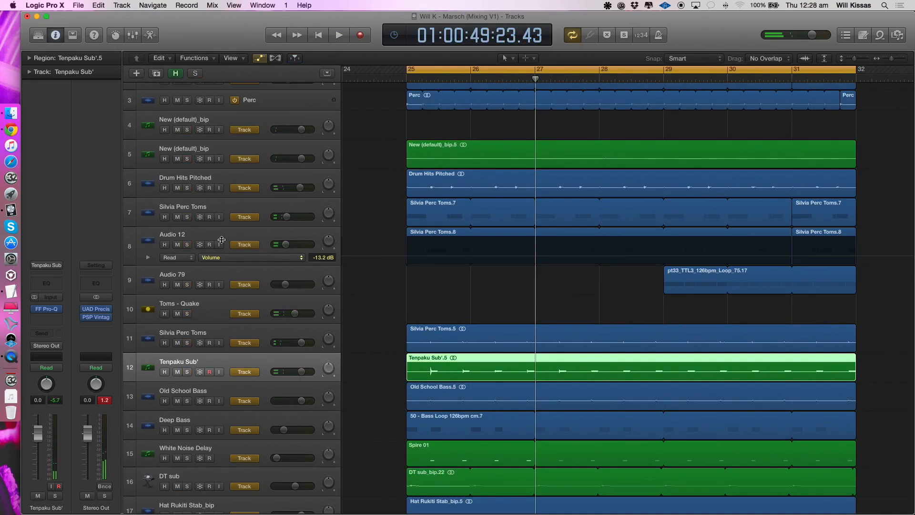
- Play Drum Hits Pitched in solo, and add Silvia Perc Toms and Audio 12 to the solo for another playback
{"action": "key", "text": "super+Up"}
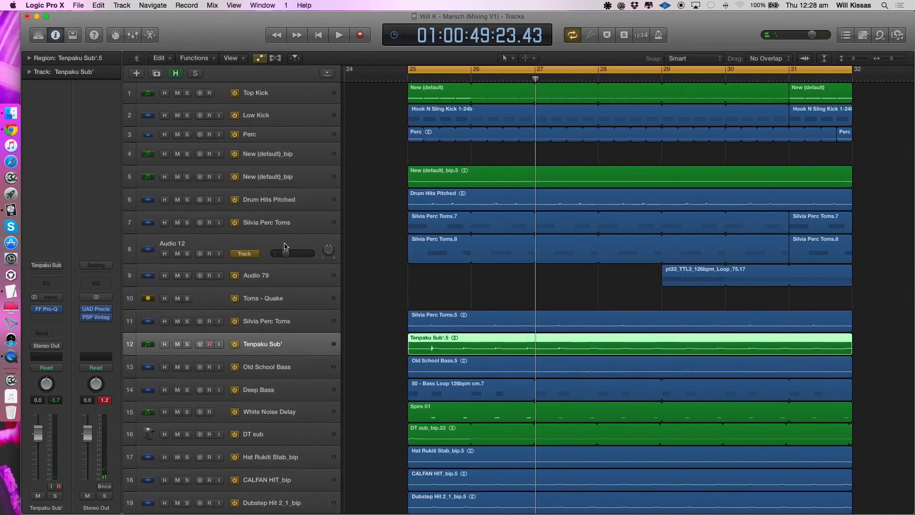
{"action": "left_click", "coordinate": [244, 182]}
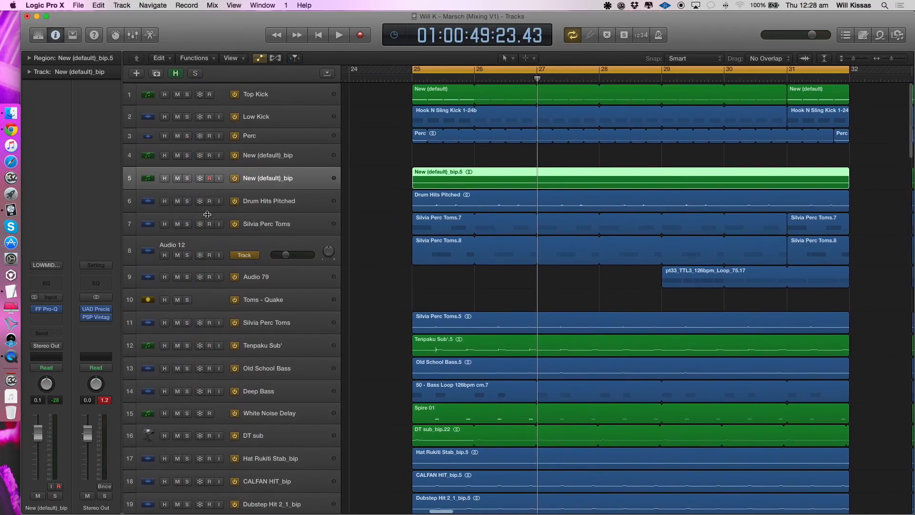
{"action": "left_click", "coordinate": [187, 200]}
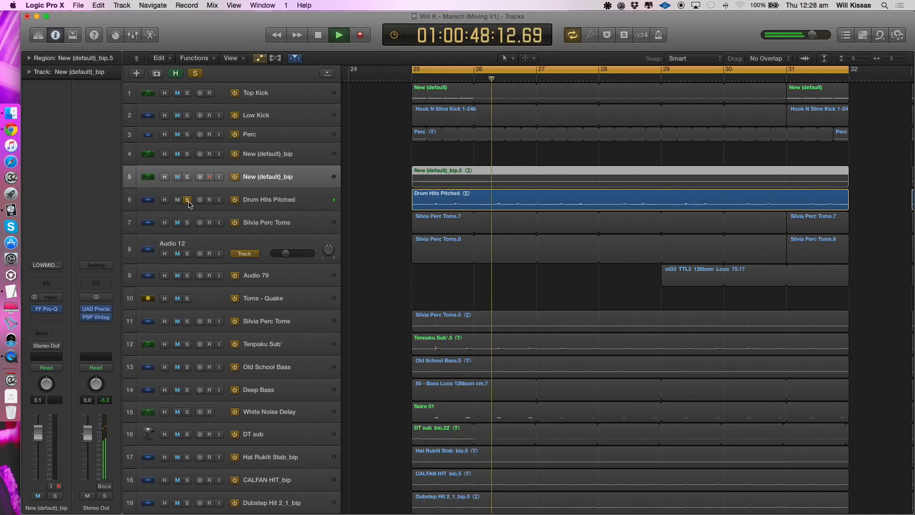
{"action": "key", "text": "space"}
{"action": "left_click_drag", "start_coordinate": [188, 222], "coordinate": [189, 251]}
{"action": "key", "text": "space"}
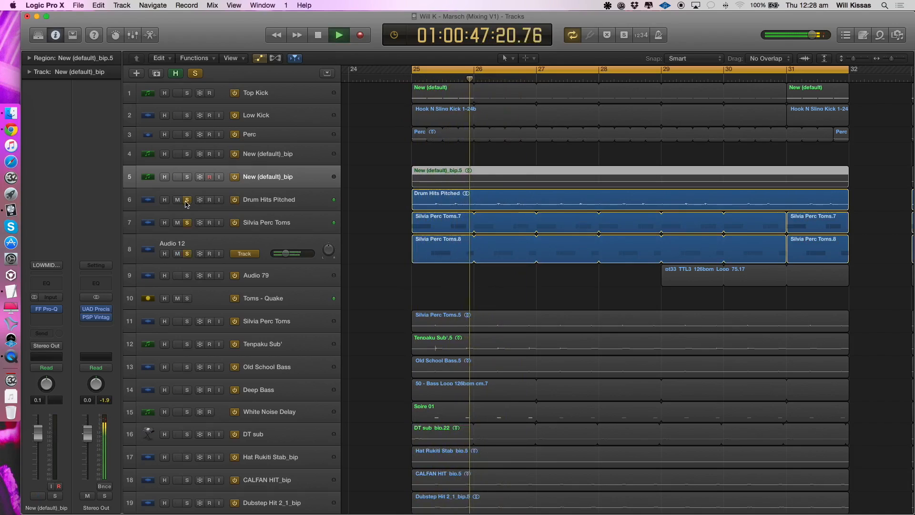
- Add Tenpaku Sub' to the soloed tom tracks, listen to them together, and clear all solos
{"action": "left_click", "coordinate": [187, 343]}
{"action": "key", "text": "space"}
{"action": "key", "text": "space"}
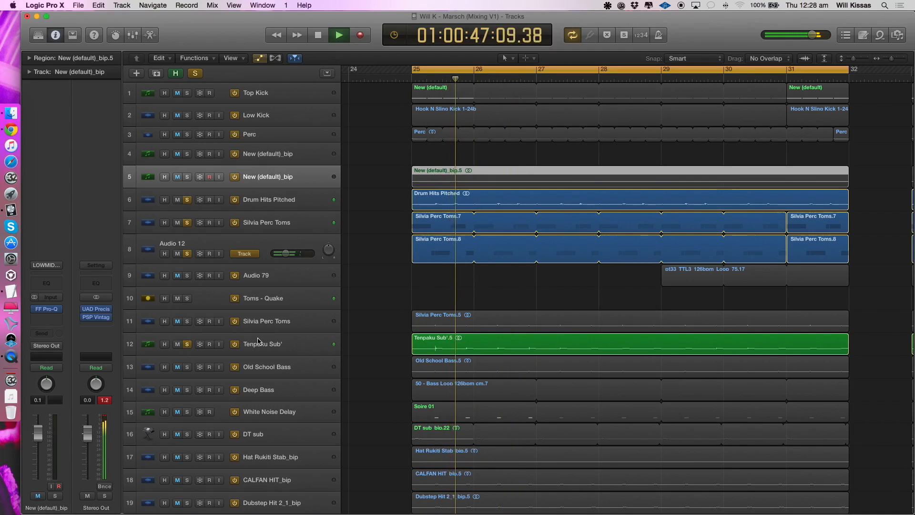
{"action": "key", "text": "space"}
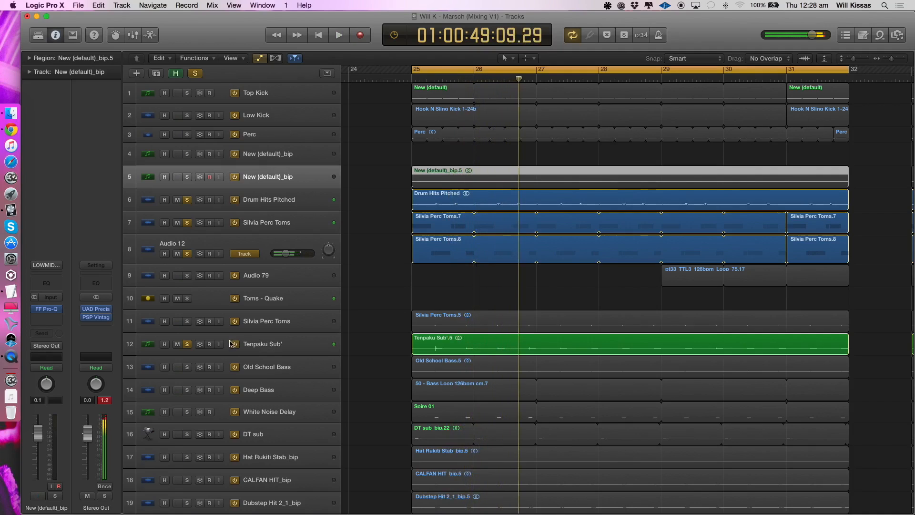
{"action": "left_click", "coordinate": [187, 345]}
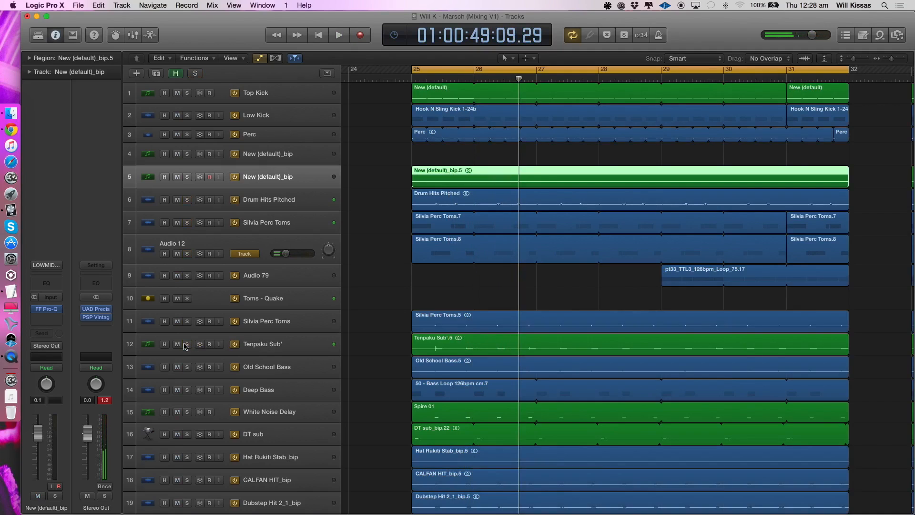
- Select Tenpaku Sub' and play it in solo from bar 25, stopping playback after a short listen
{"action": "left_click", "coordinate": [257, 344]}
{"action": "key", "text": "super+Left"}
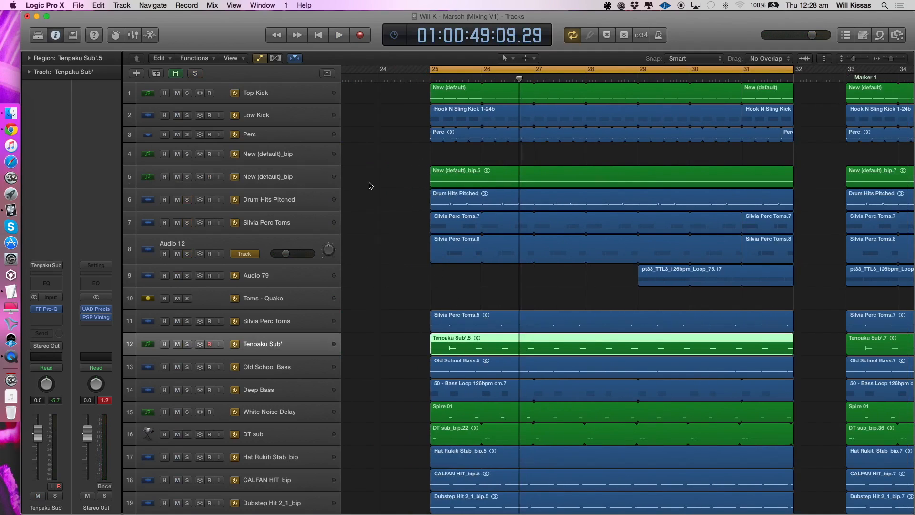
{"action": "scroll", "coordinate": [206, 335], "scroll_direction": "down", "scroll_amount": 1}
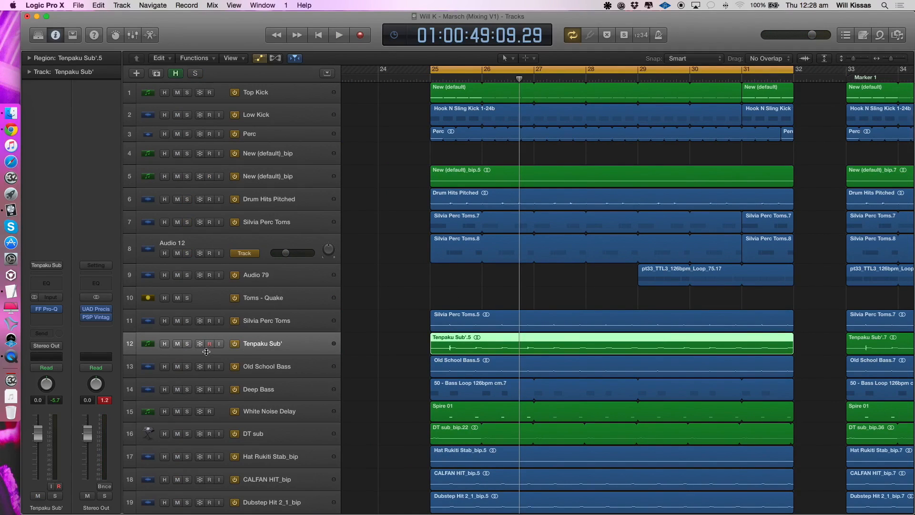
{"action": "left_click", "coordinate": [188, 344]}
{"action": "key", "text": "space"}
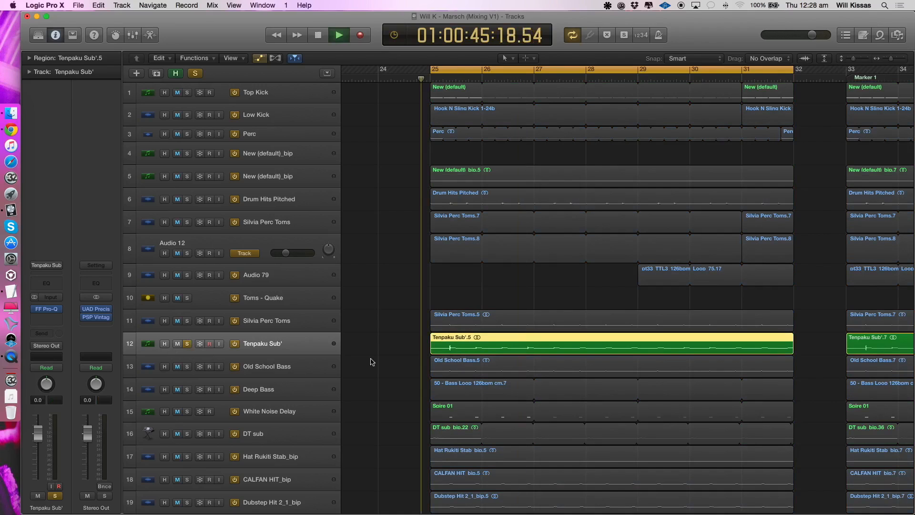
{"action": "scroll", "coordinate": [388, 356], "scroll_direction": "down", "scroll_amount": 5}
{"action": "scroll", "coordinate": [332, 352], "scroll_direction": "down", "scroll_amount": 1}
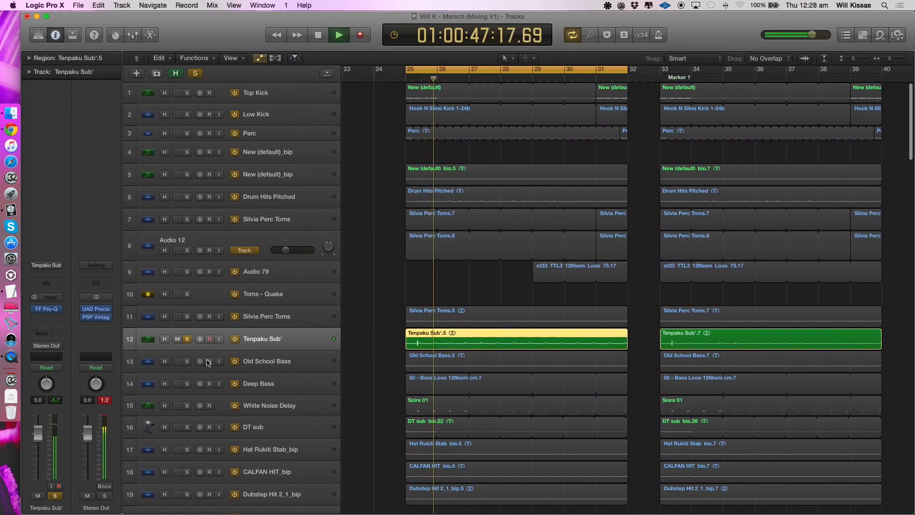
{"action": "key", "text": "space"}
- Switch the solo from Tenpaku Sub' to Old School Bass and play that track
{"action": "left_click", "coordinate": [187, 363]}
{"action": "left_click", "coordinate": [189, 340]}
{"action": "left_click", "coordinate": [271, 361]}
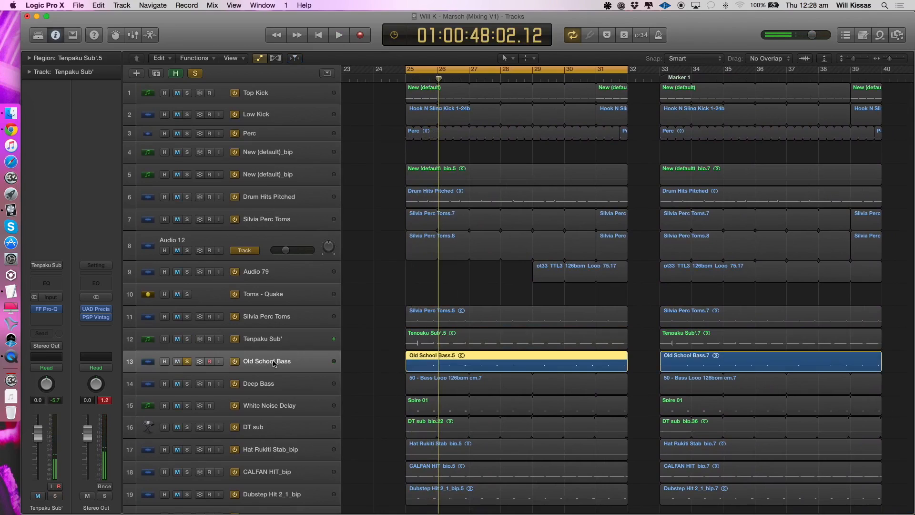
{"action": "key", "text": "space"}
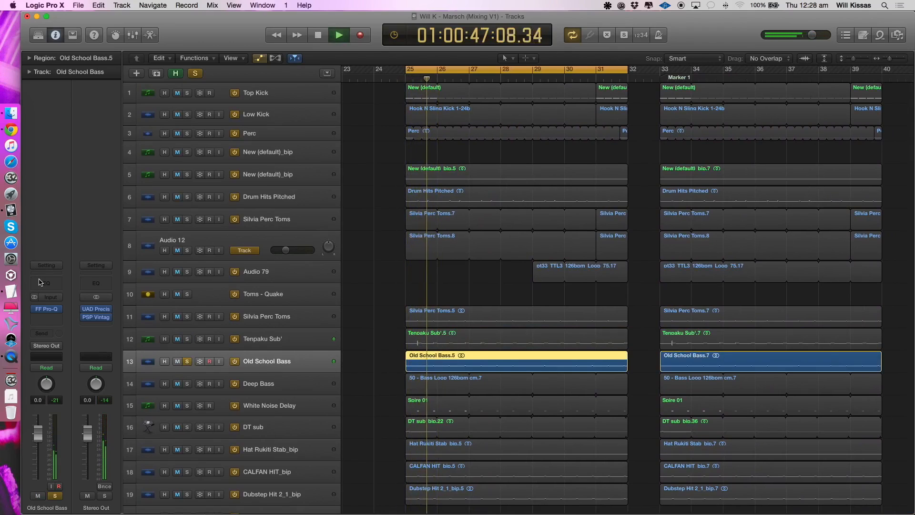
{"action": "key", "text": "space"}
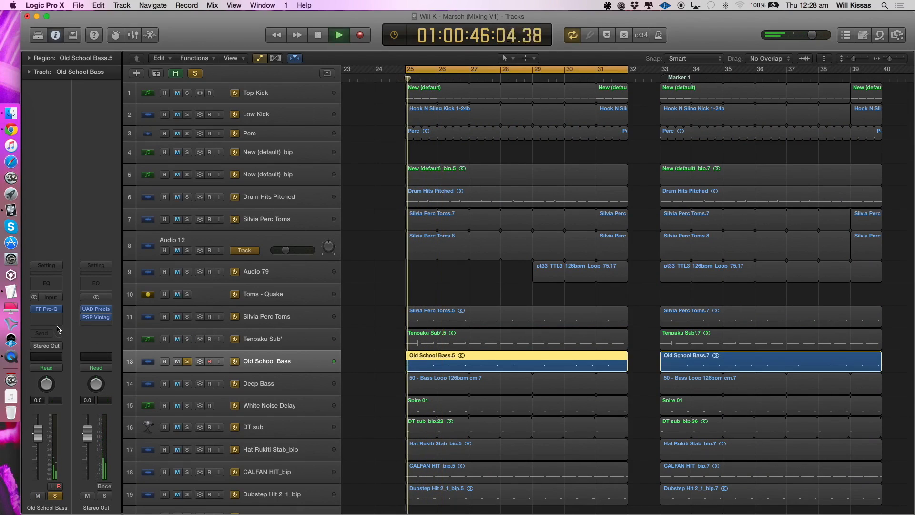
- Switch the solo from Old School Bass to Deep Bass, listen to it with its effects active, and stop playback
{"action": "left_click", "coordinate": [187, 383]}
{"action": "left_click", "coordinate": [187, 361]}
{"action": "left_click", "coordinate": [267, 384]}
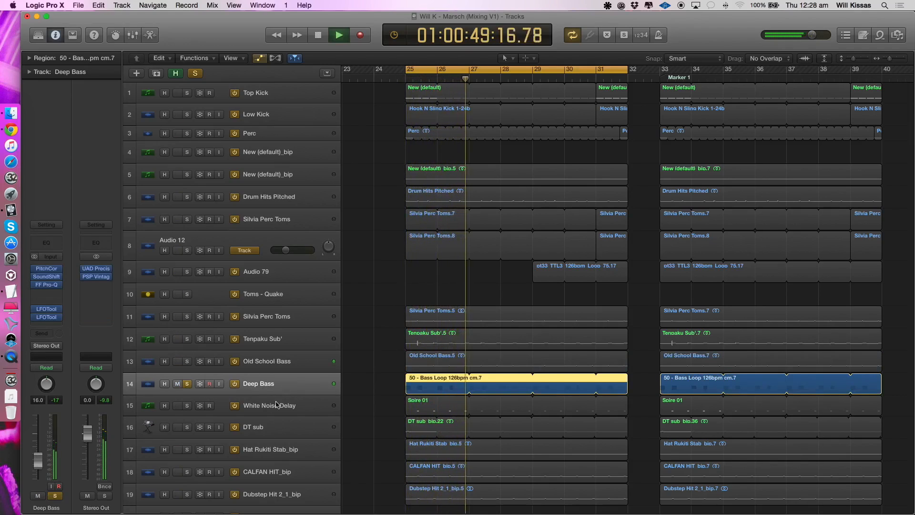
{"action": "key", "text": "space"}
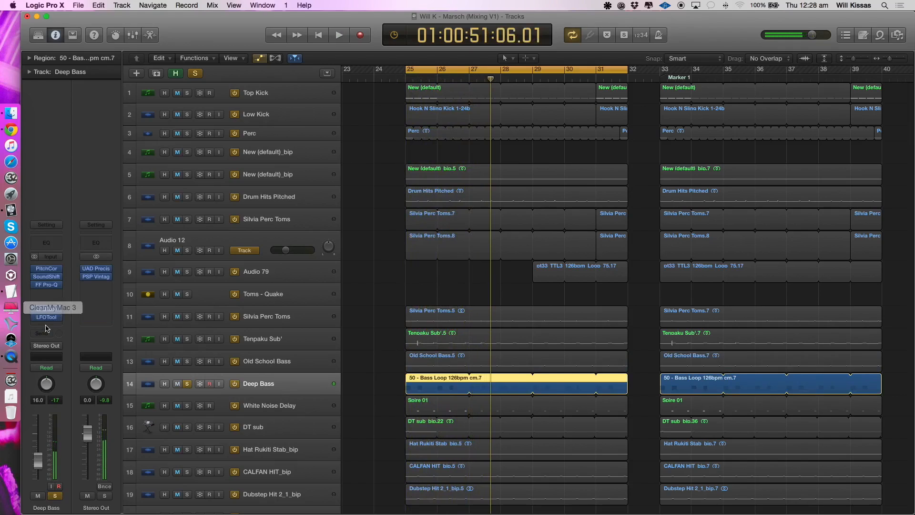
- Play Deep Bass, switch the range of its Pitch Correction effect to low, and close the effect
{"action": "key", "text": "space"}
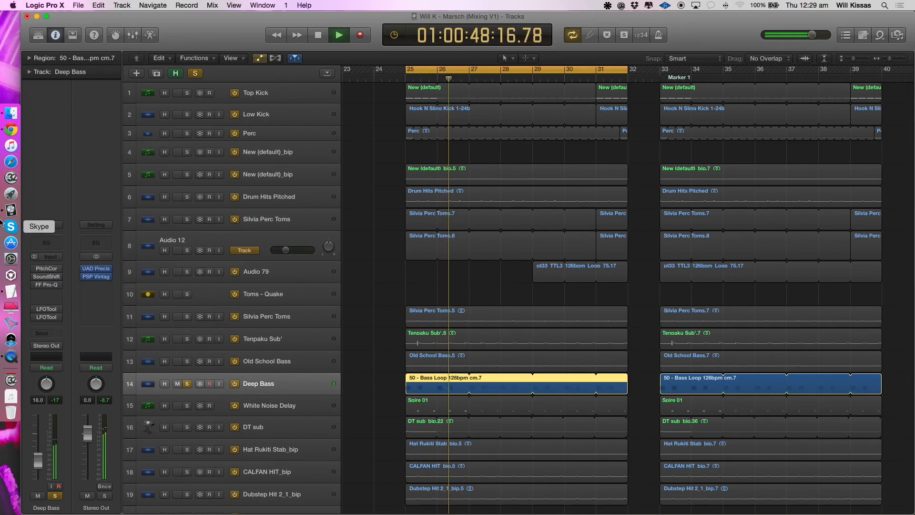
{"action": "left_click", "coordinate": [46, 268]}
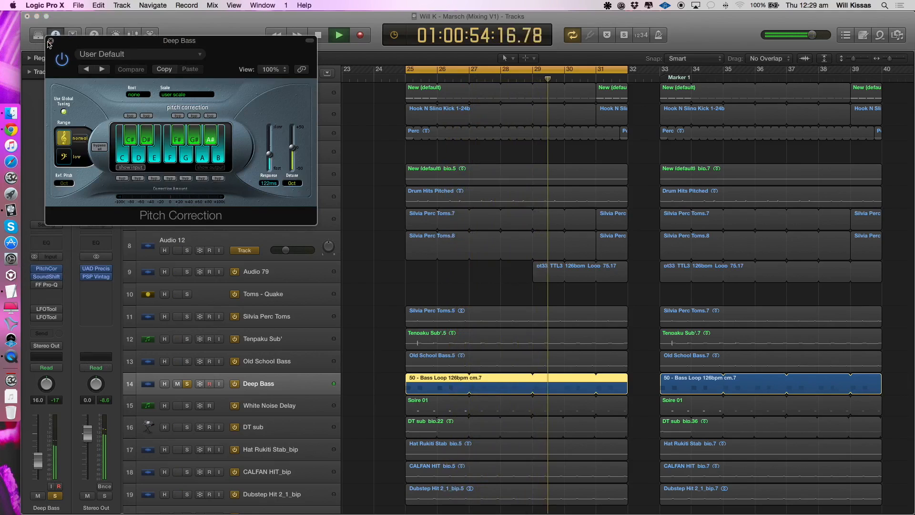
{"action": "left_click", "coordinate": [64, 154]}
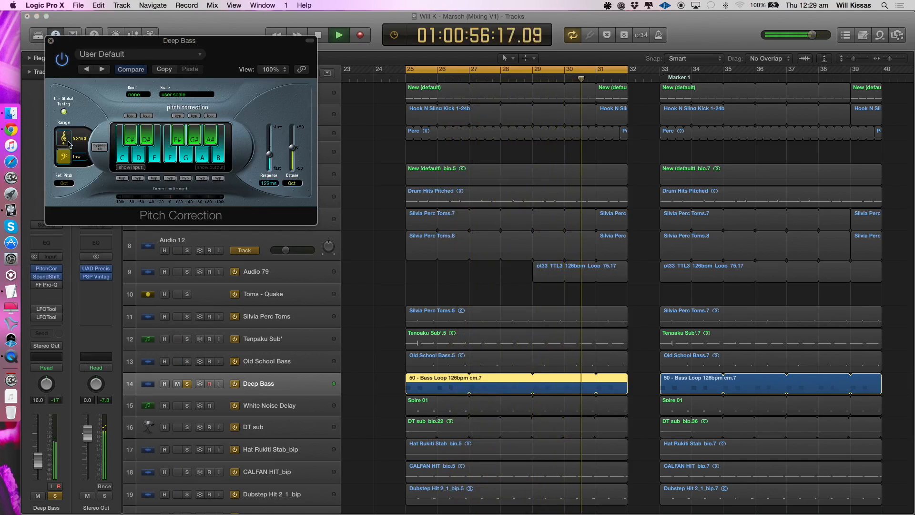
{"action": "left_click", "coordinate": [51, 41]}
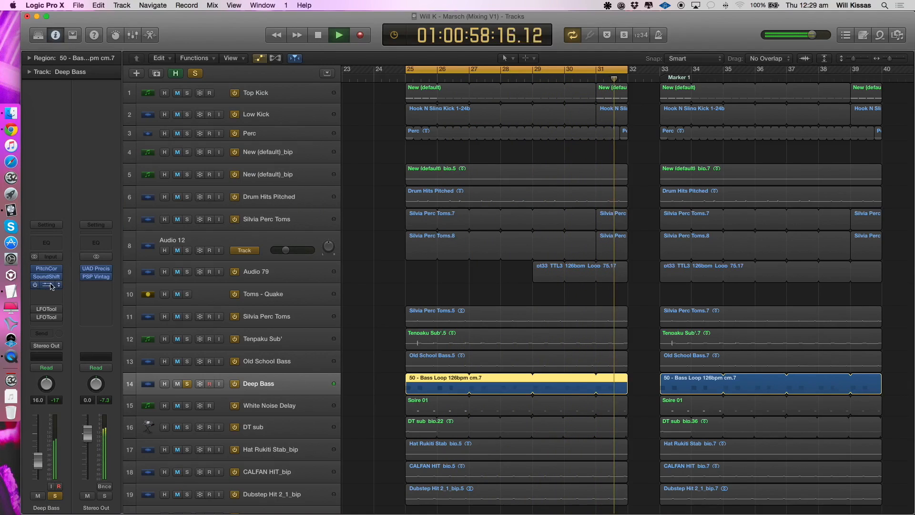
- Re-enable FF Pro-Q and both LFOTool effects on Deep Bass while it plays
{"action": "left_click", "coordinate": [50, 284]}
{"action": "left_click", "coordinate": [52, 41]}
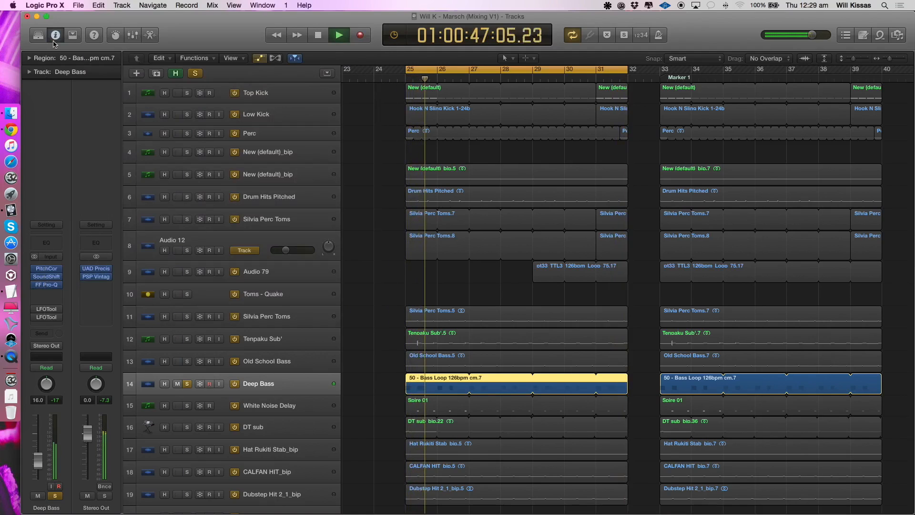
{"action": "left_click_drag", "start_coordinate": [34, 309], "coordinate": [31, 319]}
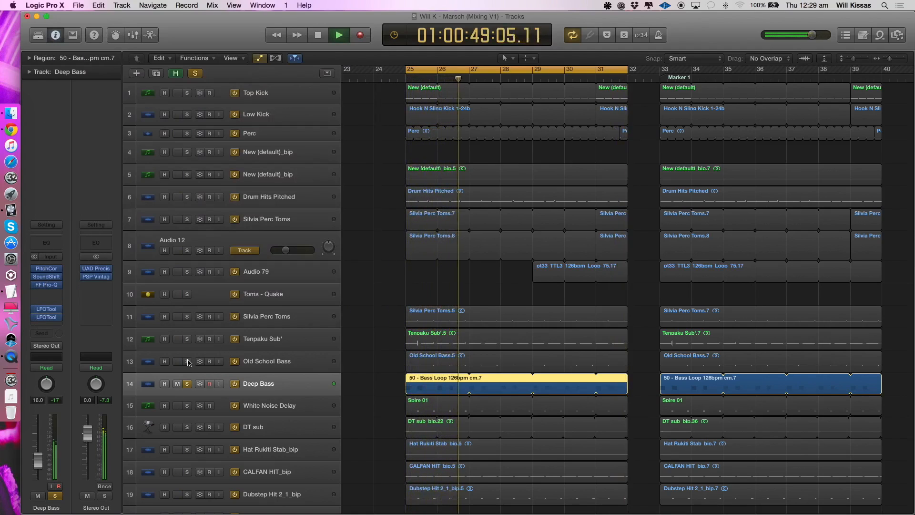
- Add Old School Bass, Tenpaku Sub', Silvia Perc Toms and White Noise Delay to the soloed Deep Bass
{"action": "left_click_drag", "start_coordinate": [187, 362], "coordinate": [189, 323]}
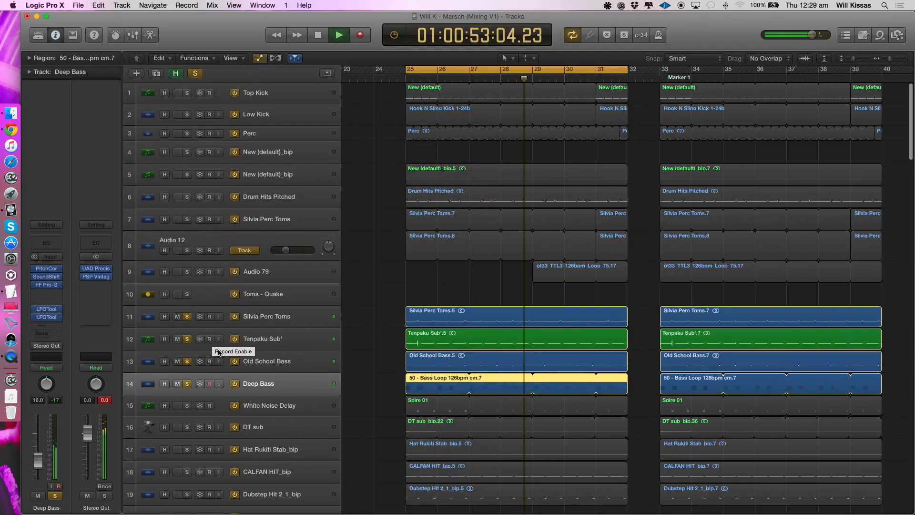
{"action": "scroll", "coordinate": [198, 377], "scroll_direction": "down", "scroll_amount": 3}
{"action": "left_click", "coordinate": [187, 353]}
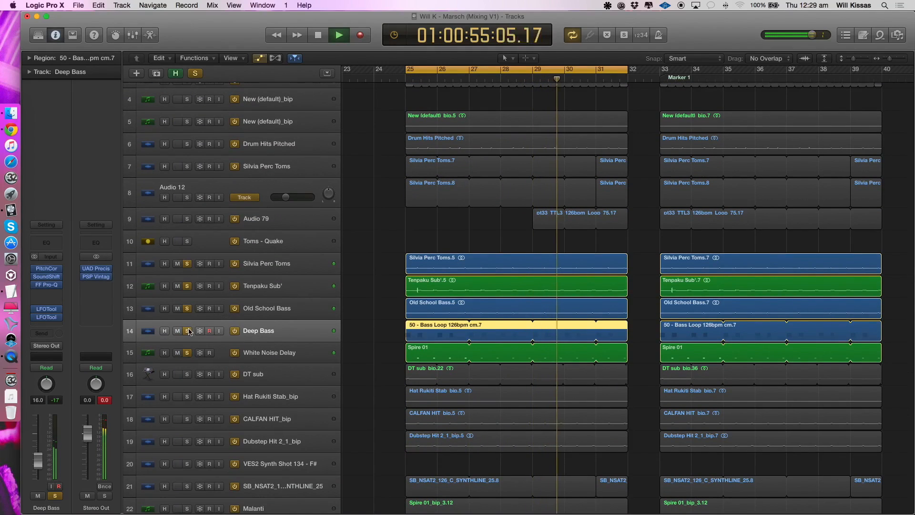
- Select White Noise Delay, remove the solos from the four tracks above it, and restart playback
{"action": "left_click", "coordinate": [248, 361]}
{"action": "left_click_drag", "start_coordinate": [187, 331], "coordinate": [189, 269]}
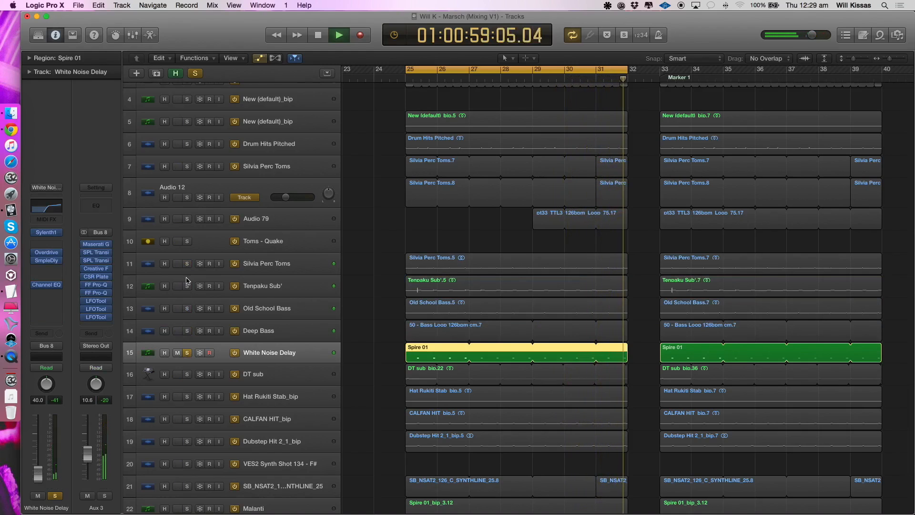
{"action": "key", "text": "space"}
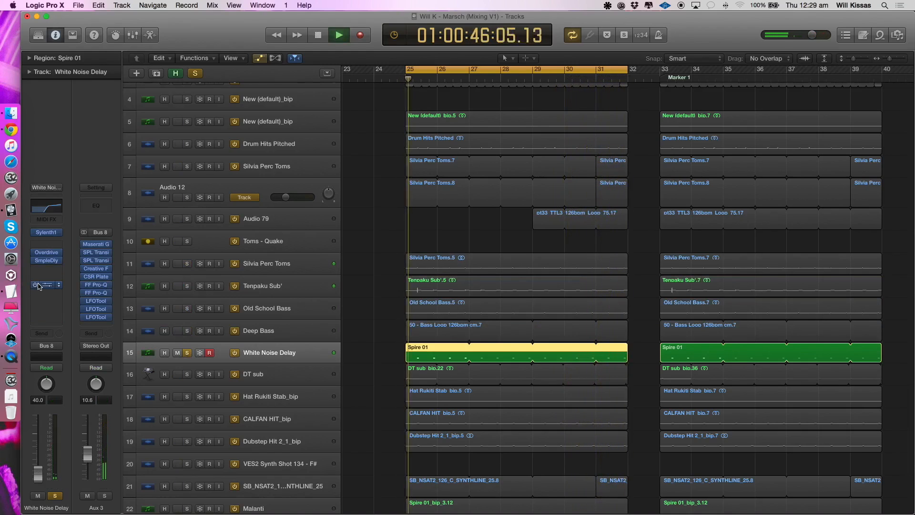
- Look at the Sylenth1 instrument on White Noise Delay, close it, and replay the track from bar 25
{"action": "left_click", "coordinate": [46, 233]}
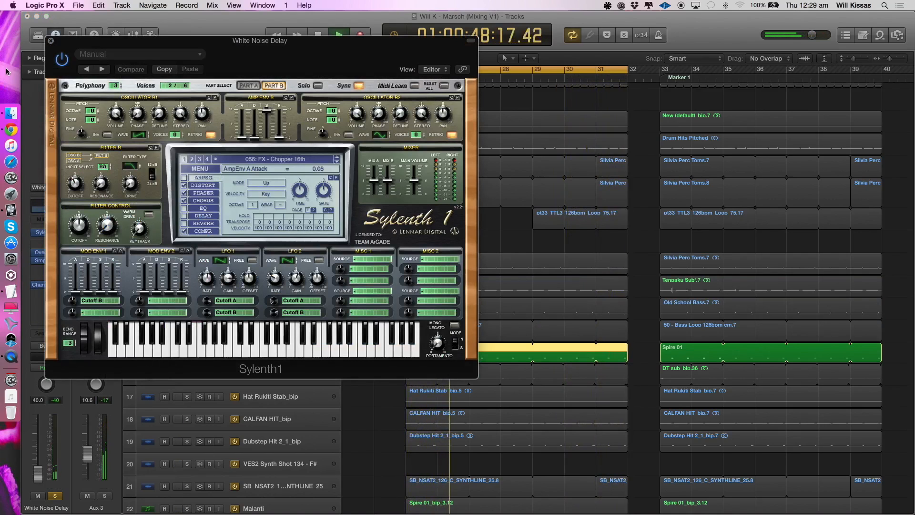
{"action": "left_click", "coordinate": [51, 41]}
{"action": "key", "text": "space"}
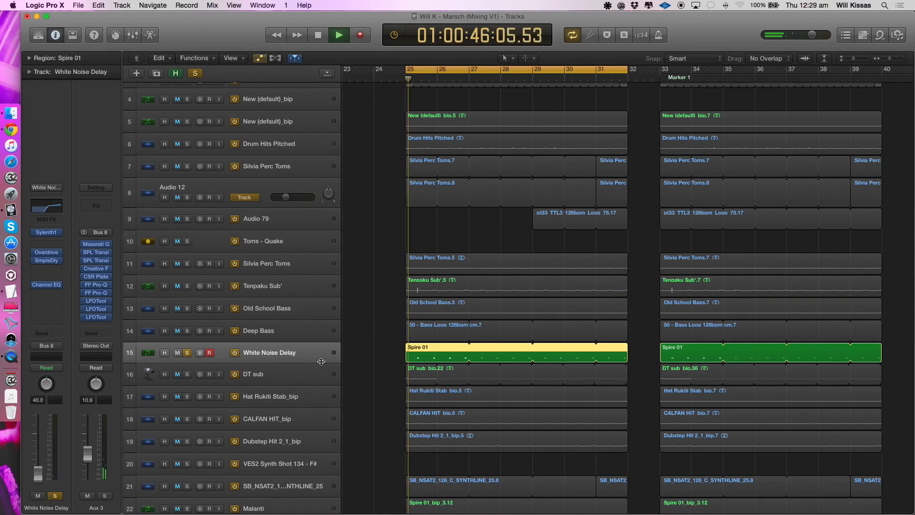
{"action": "key", "text": "space"}
{"action": "key", "text": "space"}
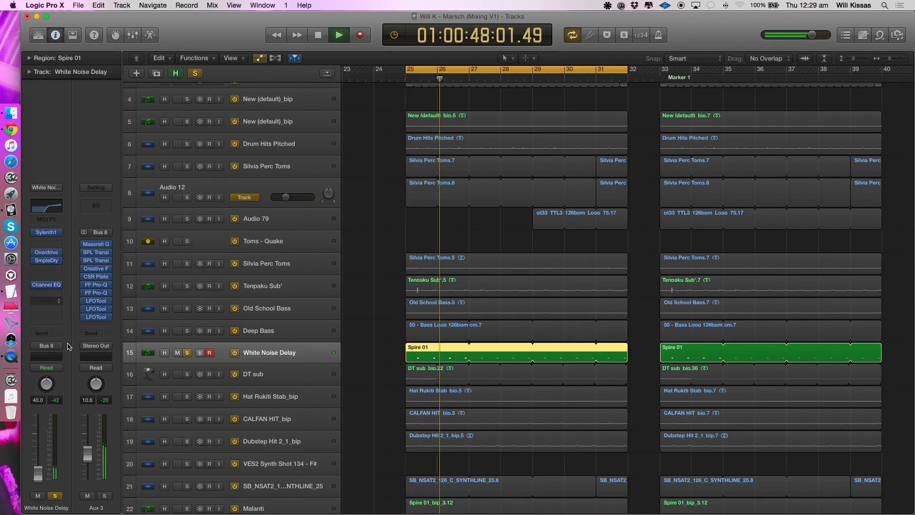
- Bypass the Aux 3 effects, re-enable Maserati G and the first SPL Transi, and listen to the difference
{"action": "key", "text": "space"}
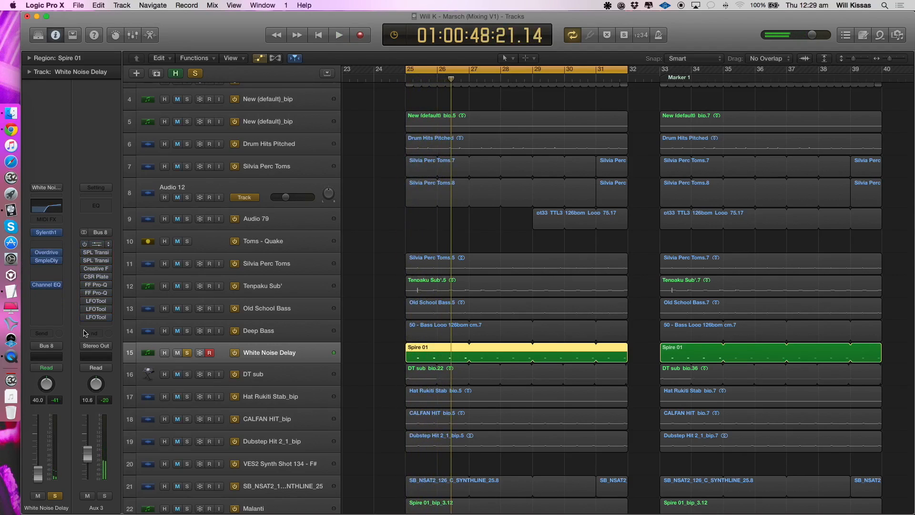
{"action": "key", "text": "space"}
{"action": "left_click", "coordinate": [84, 245]}
{"action": "left_click", "coordinate": [85, 253]}
{"action": "key", "text": "space"}
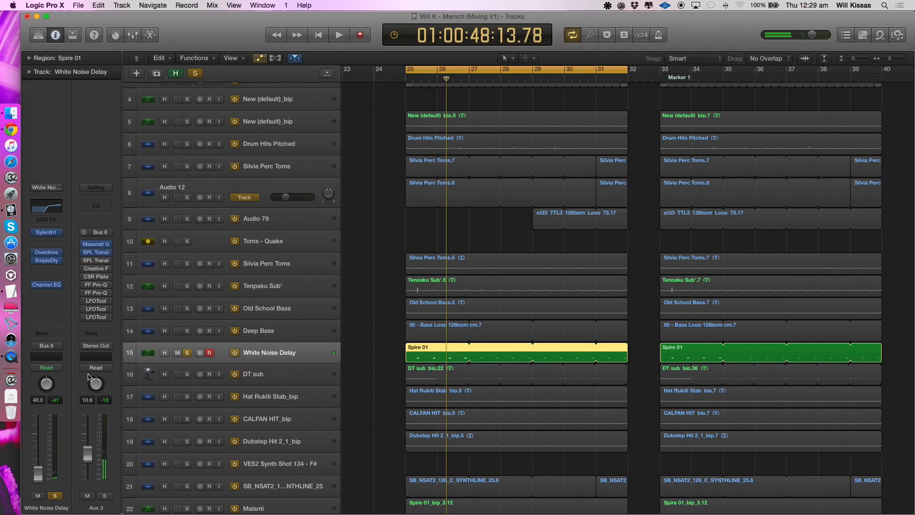
- Re-enable the remaining Aux 3 effects in order during playback, and listen to White Noise Delay with the full chain
{"action": "key", "text": "space"}
{"action": "left_click", "coordinate": [85, 261]}
{"action": "left_click", "coordinate": [84, 269]}
{"action": "left_click", "coordinate": [85, 277]}
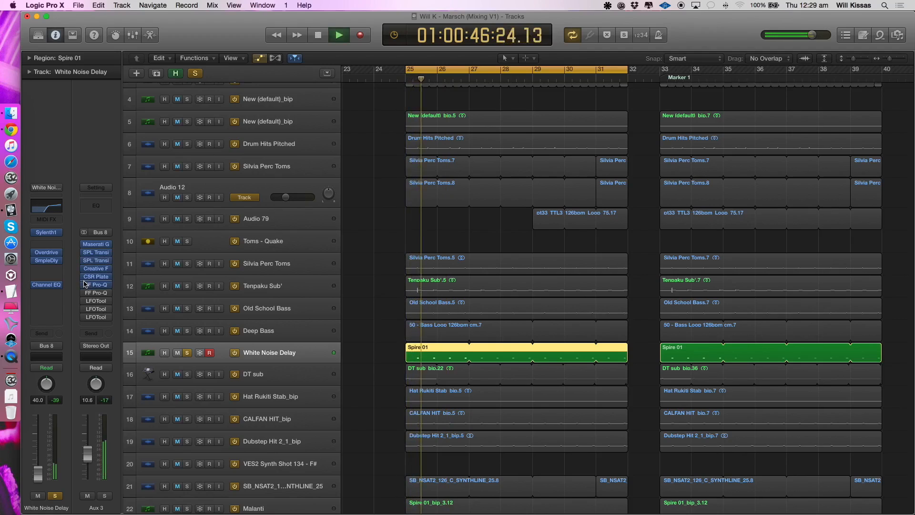
{"action": "left_click", "coordinate": [85, 285]}
{"action": "left_click", "coordinate": [85, 291]}
{"action": "left_click", "coordinate": [85, 293]}
{"action": "key", "text": "space"}
{"action": "key", "text": "space"}
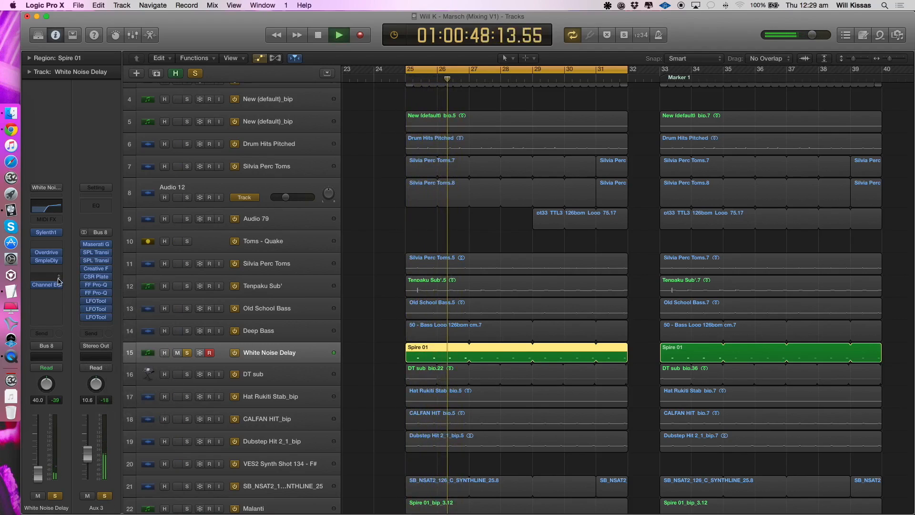
{"action": "key", "text": "space"}
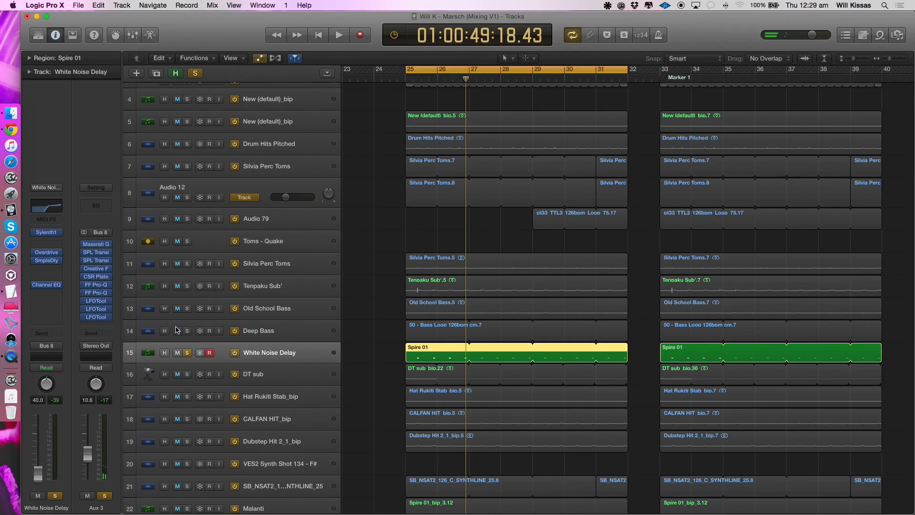
- Add Deep Bass, Old School Bass, Tenpaku Sub' and Silvia Perc Toms to the solo and play them with White Noise Delay
{"action": "scroll", "coordinate": [177, 329], "scroll_direction": "up", "scroll_amount": 1}
{"action": "left_click_drag", "start_coordinate": [187, 333], "coordinate": [187, 265]}
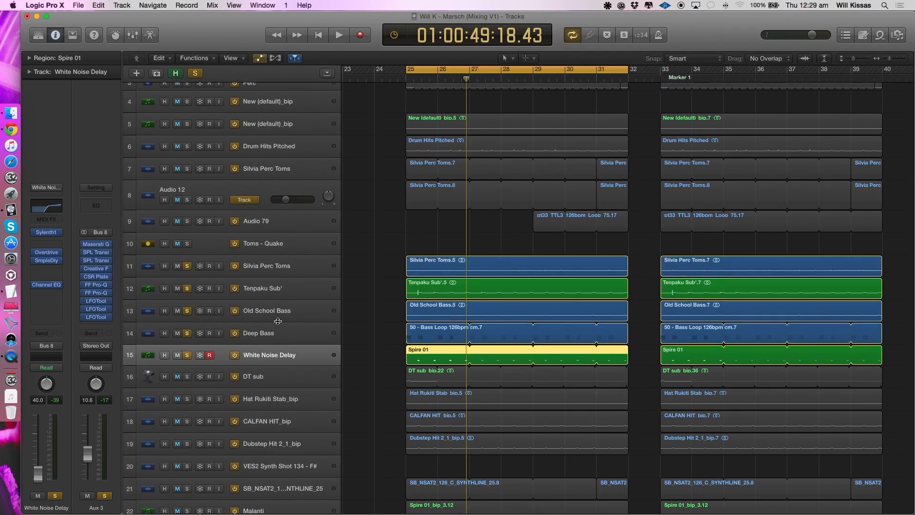
{"action": "key", "text": "space"}
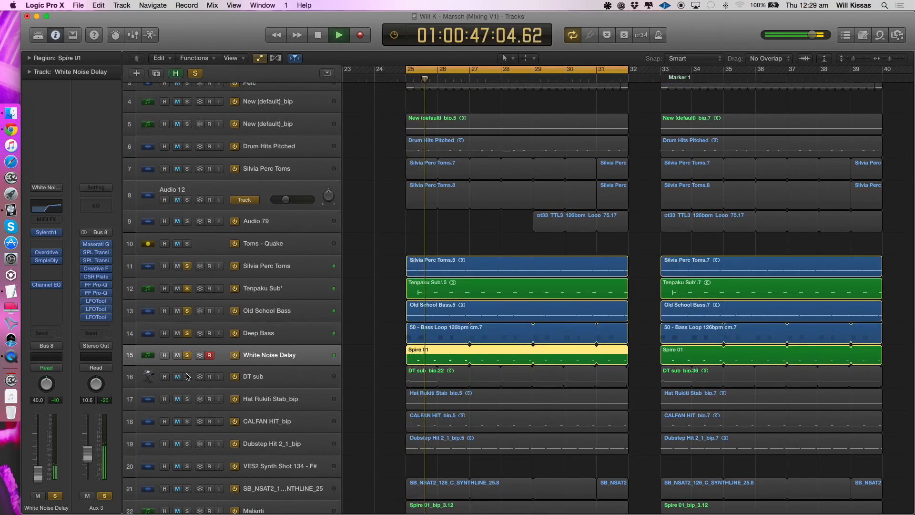
{"action": "key", "text": "space"}
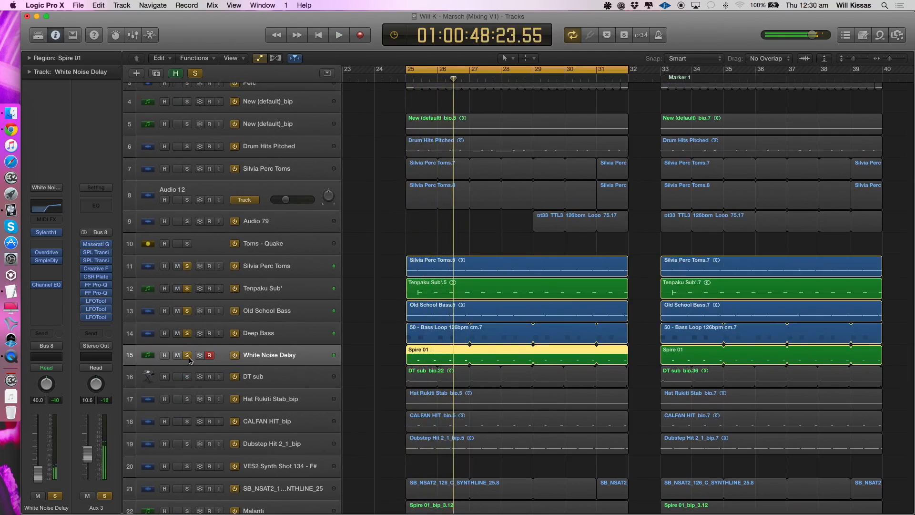
- Clear the current solos, solo only DT sub, and listen to it from bar 25
{"action": "left_click", "coordinate": [188, 356], "text": "alt"}
{"action": "left_click", "coordinate": [174, 373]}
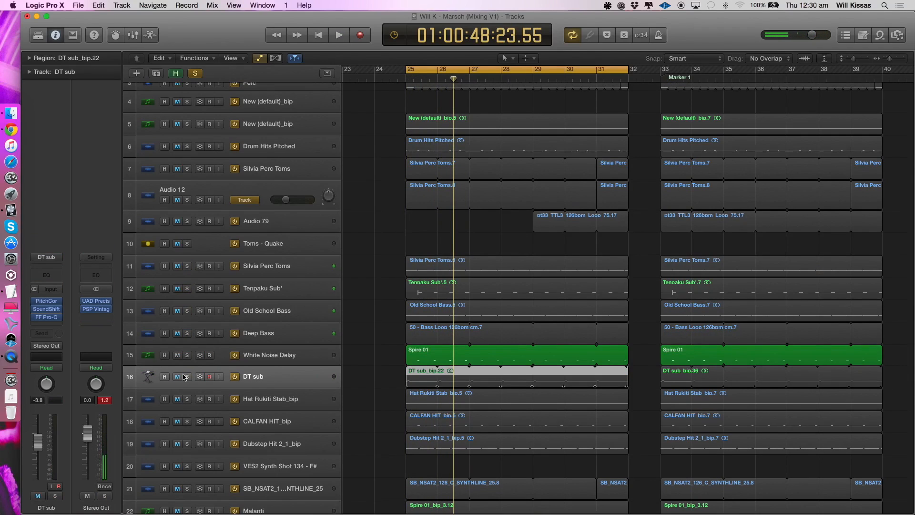
{"action": "left_click", "coordinate": [187, 377]}
{"action": "key", "text": "space"}
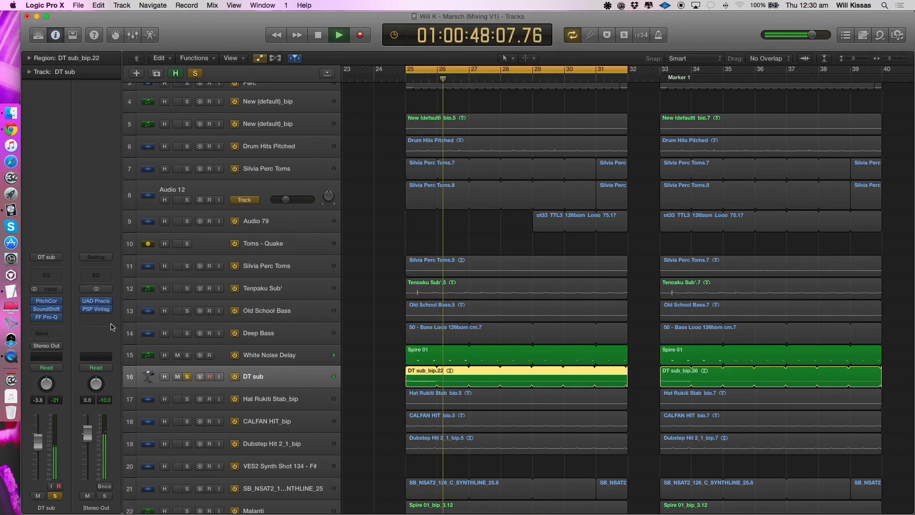
{"action": "key", "text": "space"}
{"action": "left_click", "coordinate": [56, 496]}
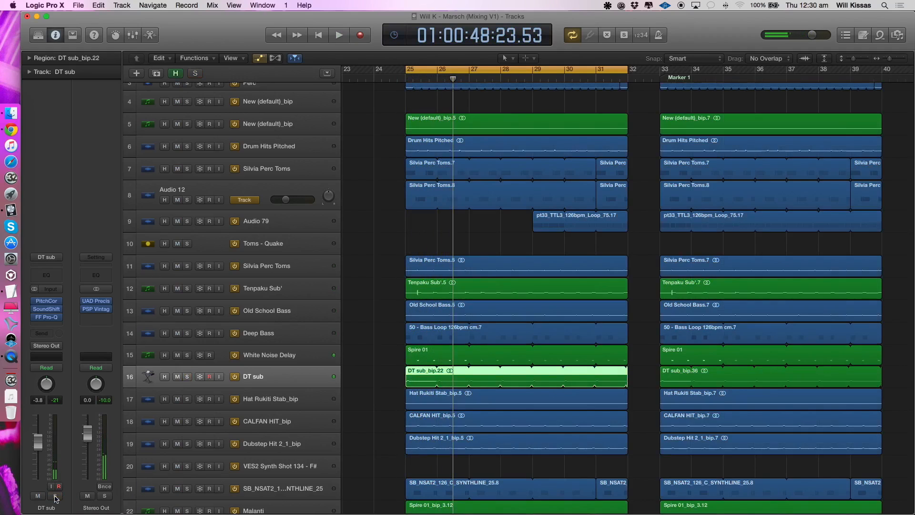
{"action": "left_click", "coordinate": [56, 497]}
{"action": "key", "text": "space"}
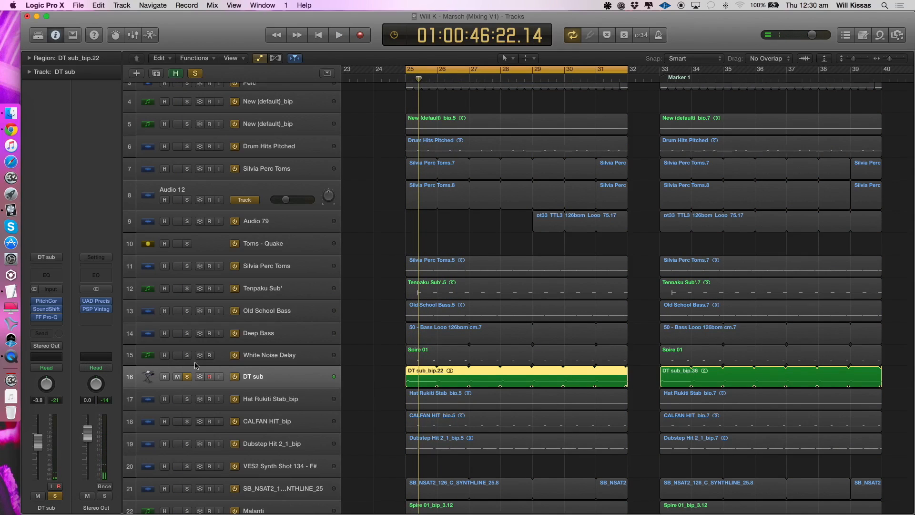
- Create one software instrument track below DT sub, leaving its instrument slot empty
{"action": "key", "text": "super+Right"}
{"action": "key", "text": "super+Right"}
{"action": "key", "text": "super+Down"}
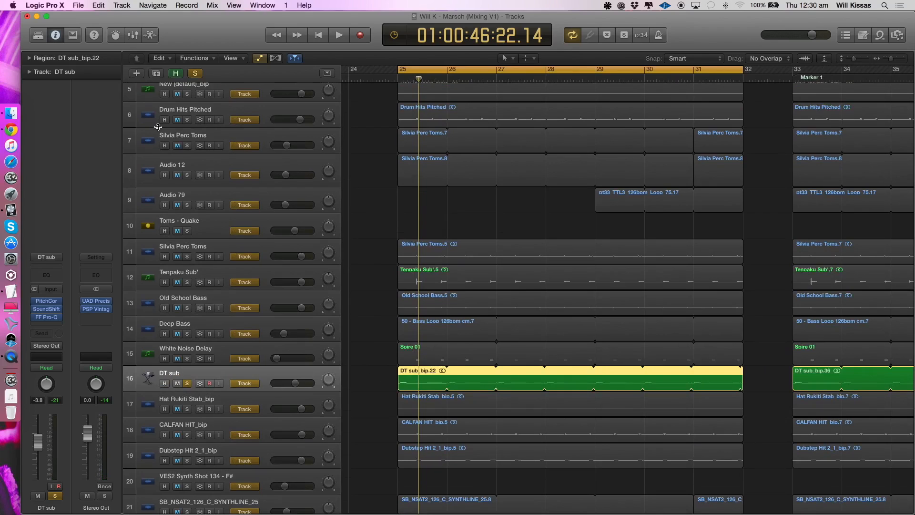
{"action": "key", "text": "alt+super+n"}
{"action": "left_click", "coordinate": [364, 39]}
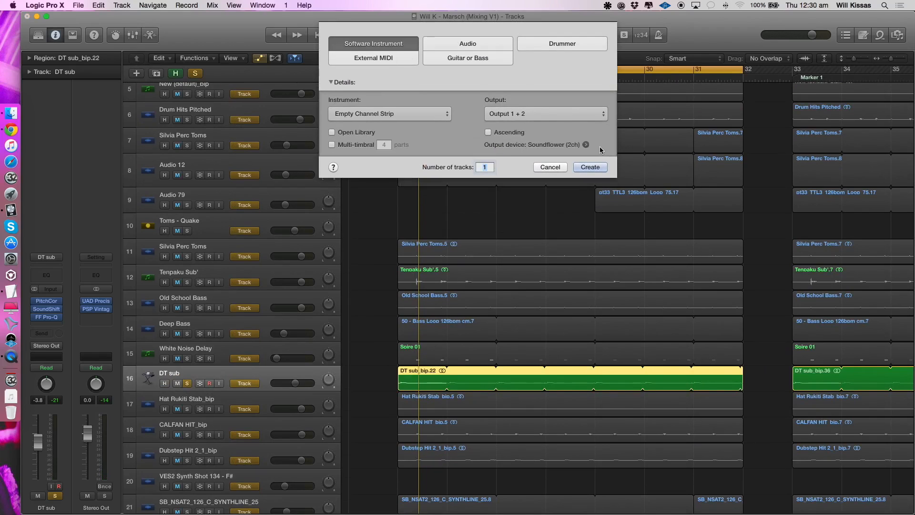
{"action": "left_click", "coordinate": [590, 170]}
{"action": "left_click", "coordinate": [46, 296]}
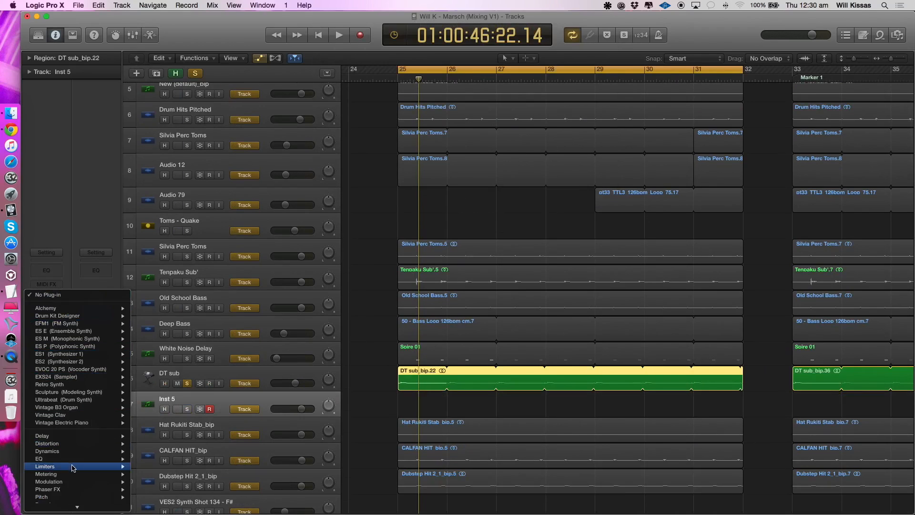
{"action": "left_click", "coordinate": [364, 394]}
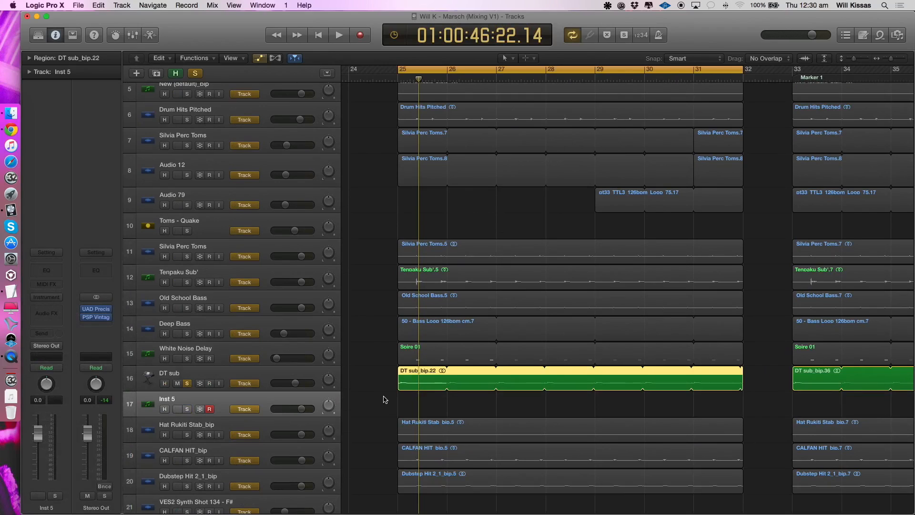
- Create an empty one-bar MIDI region at bar 25 on the new instrument track and solo that track instead of DT sub
{"action": "right_click", "coordinate": [405, 401]}
{"action": "left_click", "coordinate": [419, 407]}
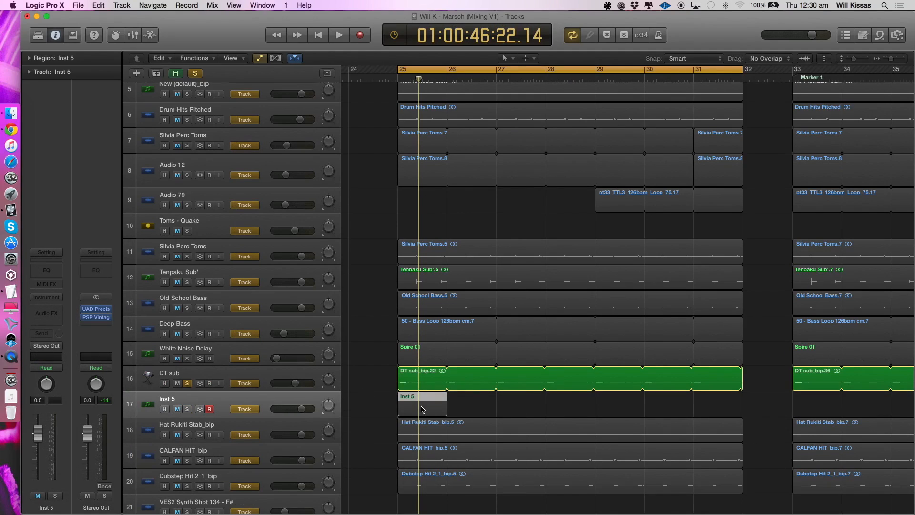
{"action": "left_click", "coordinate": [187, 385]}
- Open the new region in the Piano Roll and draw one note between C2 and C3 lasting the whole bar
{"action": "double_click", "coordinate": [405, 409]}
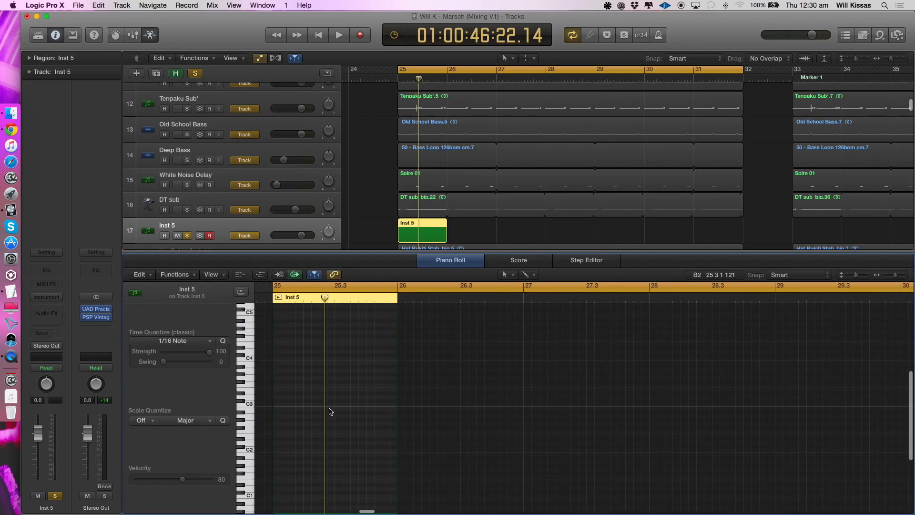
{"action": "left_click_drag", "start_coordinate": [293, 405], "coordinate": [395, 405]}
{"action": "left_click_drag", "start_coordinate": [339, 405], "coordinate": [326, 407]}
{"action": "left_click_drag", "start_coordinate": [380, 405], "coordinate": [348, 428]}
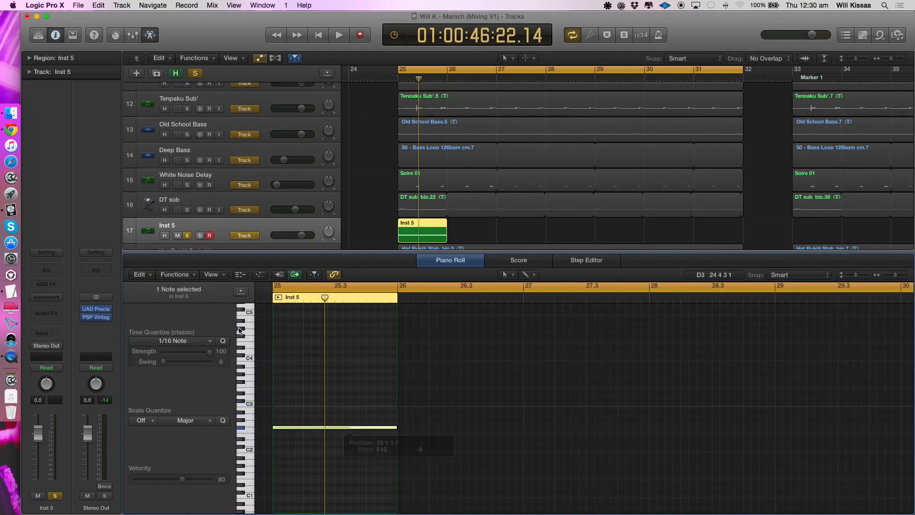
- Show the controller lane below the notes, set it to Pitch Bend, play the region briefly, and return to it
{"action": "left_click", "coordinate": [260, 274]}
{"action": "left_click", "coordinate": [189, 467]}
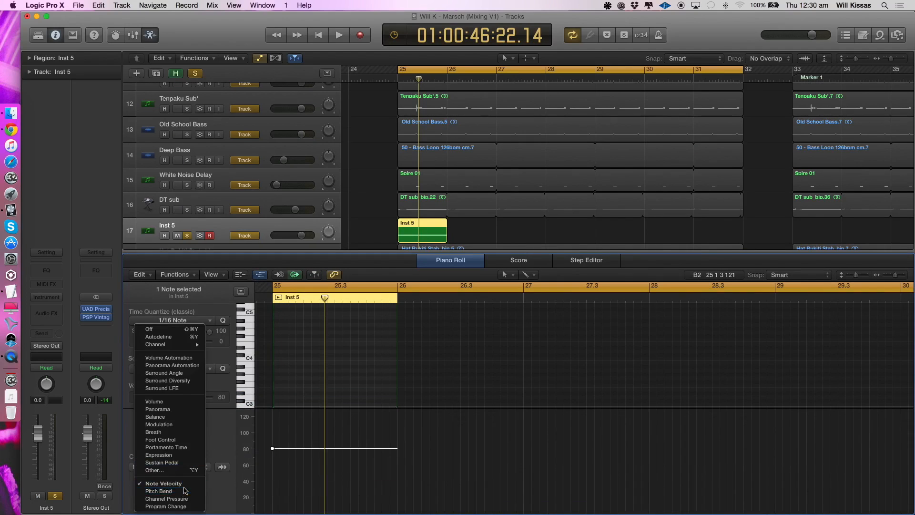
{"action": "left_click", "coordinate": [185, 490]}
{"action": "key", "text": "space"}
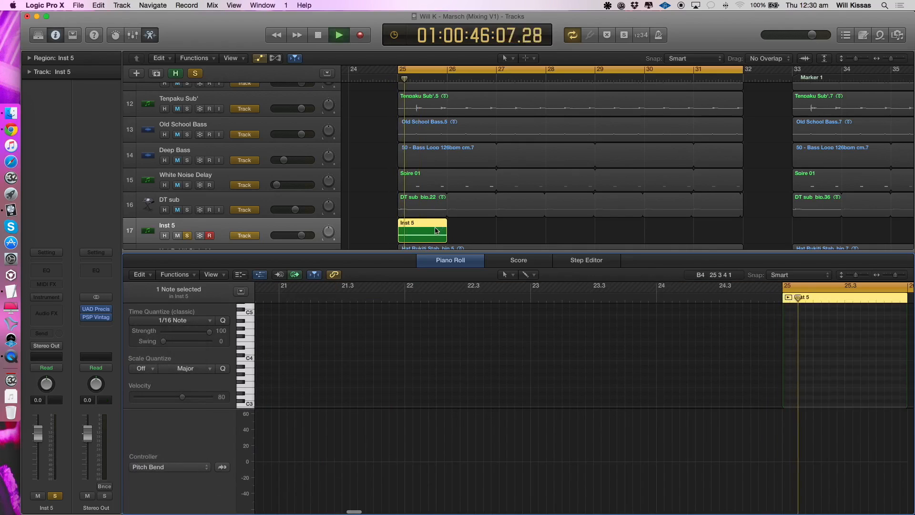
{"action": "key", "text": "space"}
{"action": "left_click", "coordinate": [415, 234]}
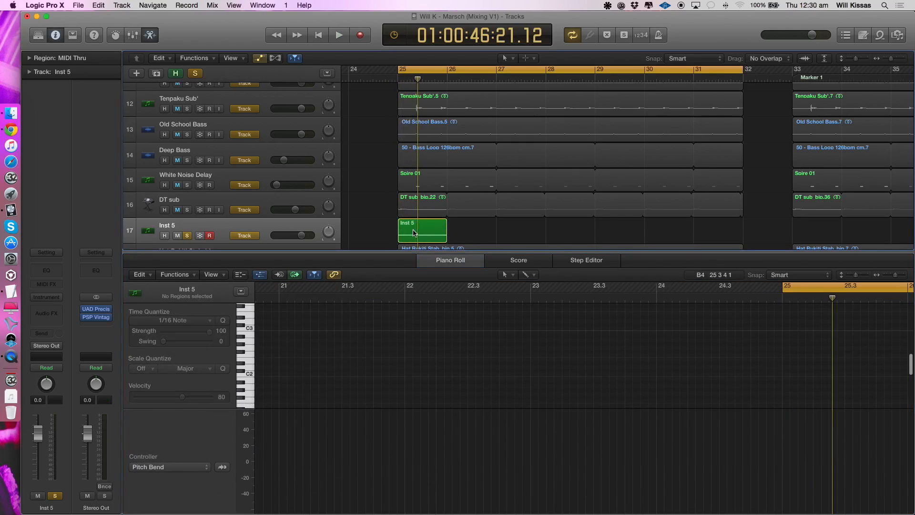
- Trim the Inst 5 region to roughly the first third of bar 25, keeping the notes that cross the split point
{"action": "left_click_drag", "start_coordinate": [413, 229], "coordinate": [482, 235]}
{"action": "key", "text": "Delete"}
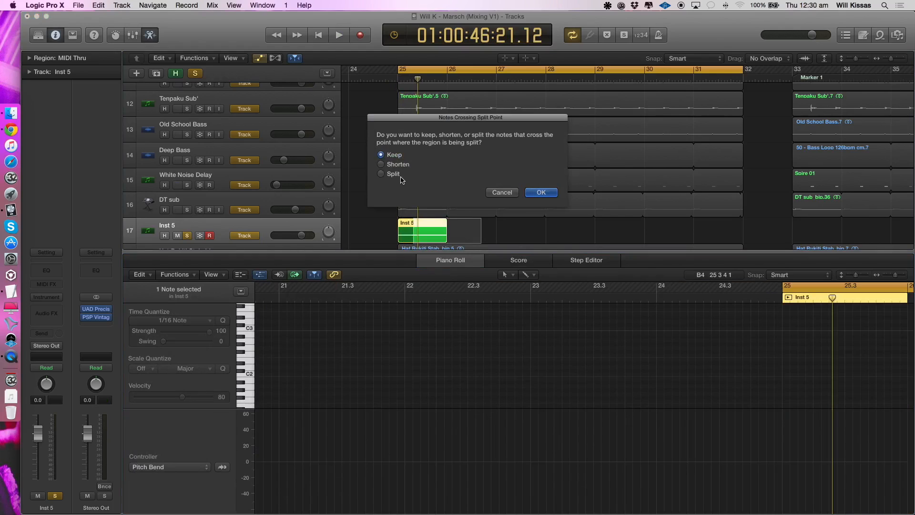
{"action": "key", "text": "Return"}
{"action": "left_click", "coordinate": [408, 236]}
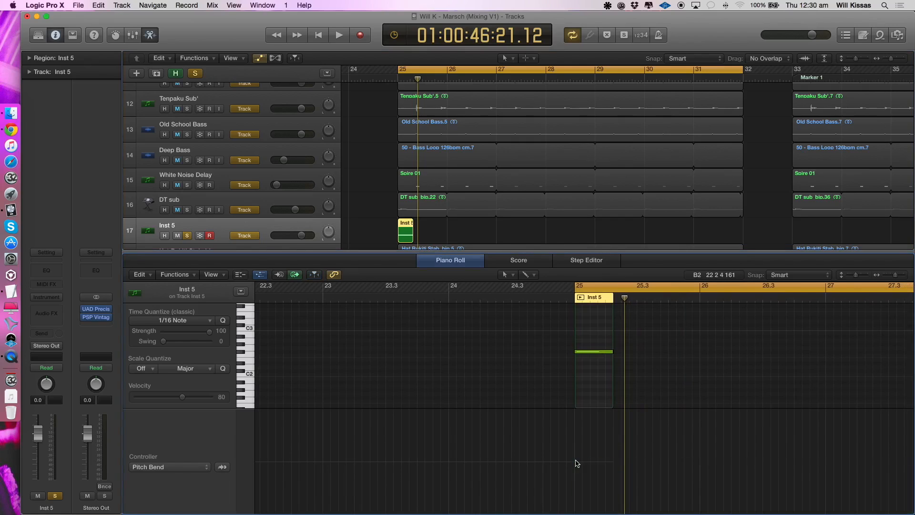
- Draw a pitch-bend curve that holds at 0 at the region's start and falls steeply to its end, and play it briefly
{"action": "key", "text": "Escape"}
{"action": "key", "text": "2"}
{"action": "key", "text": "Escape"}
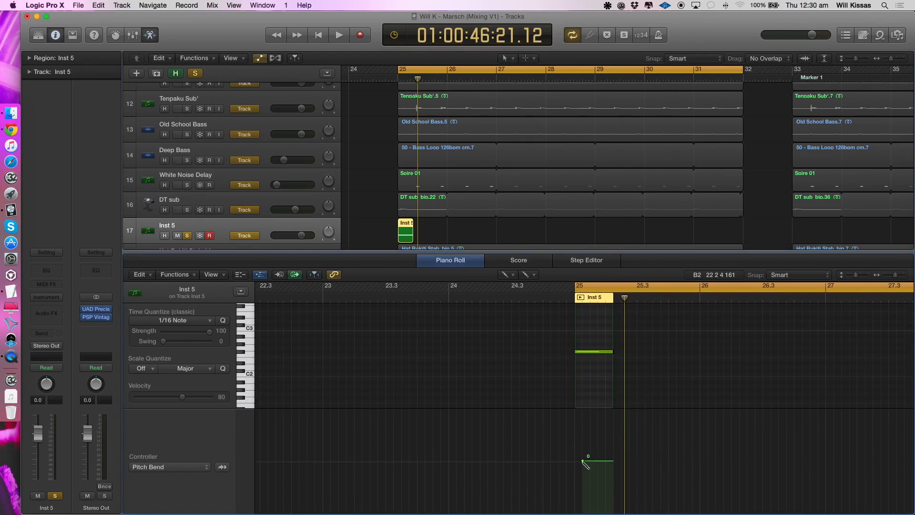
{"action": "left_click", "coordinate": [583, 463]}
{"action": "left_click_drag", "start_coordinate": [611, 463], "coordinate": [611, 511]}
{"action": "key", "text": "space"}
{"action": "key", "text": "space"}
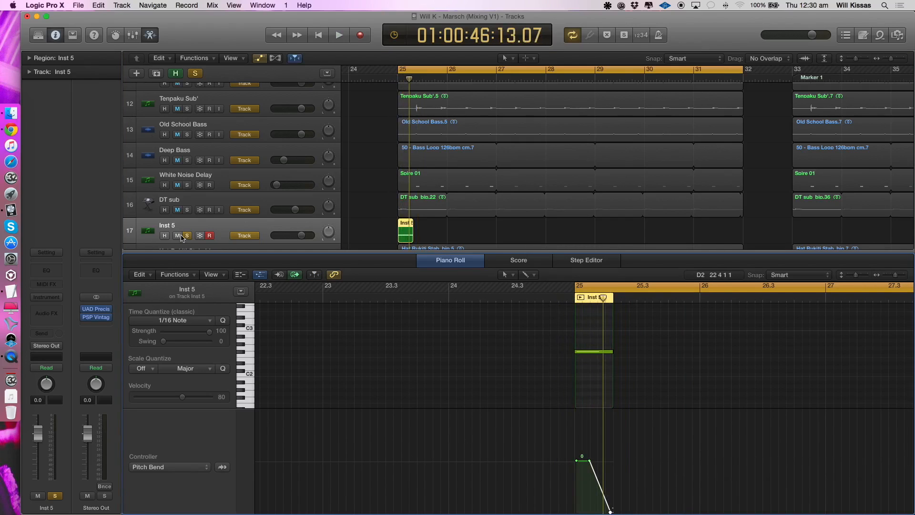
{"action": "left_click", "coordinate": [48, 318]}
{"action": "mouse_move", "coordinate": [52, 328]}
{"action": "mouse_move", "coordinate": [105, 327]}
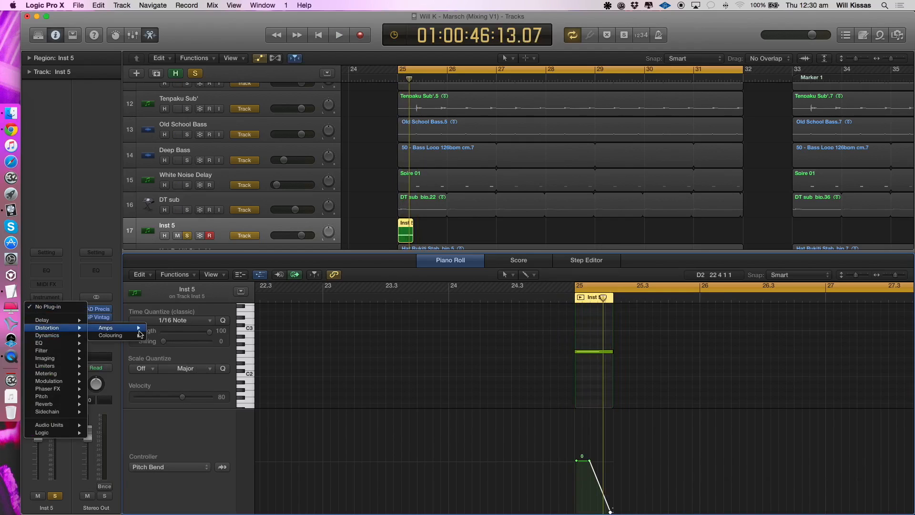
{"action": "mouse_move", "coordinate": [190, 346]}
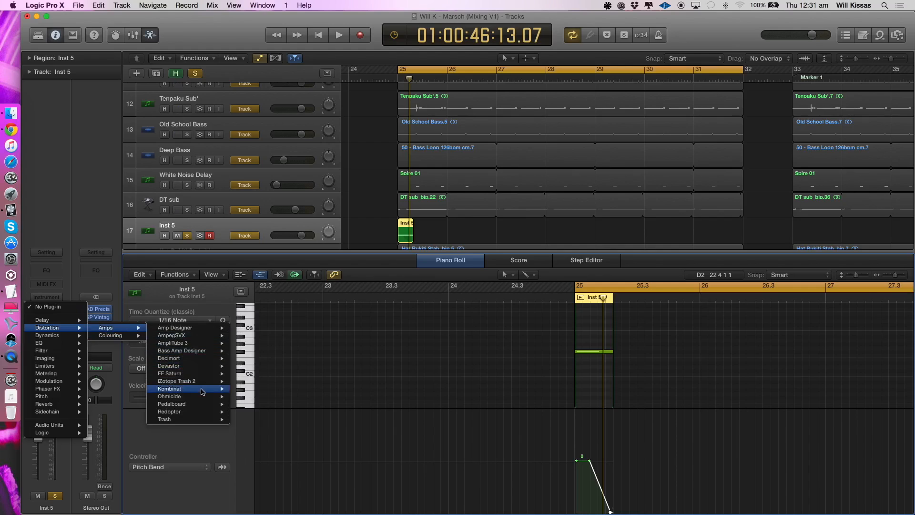
{"action": "mouse_move", "coordinate": [191, 411]}
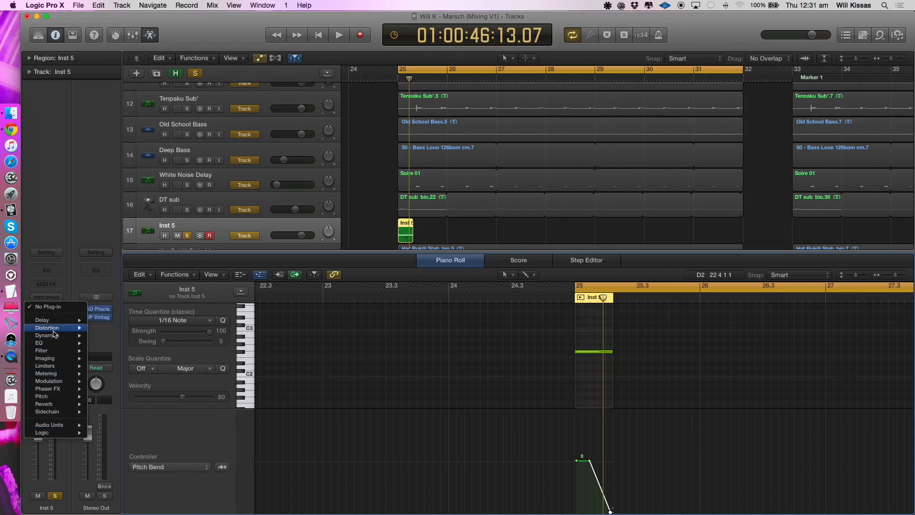
{"action": "left_click", "coordinate": [56, 280]}
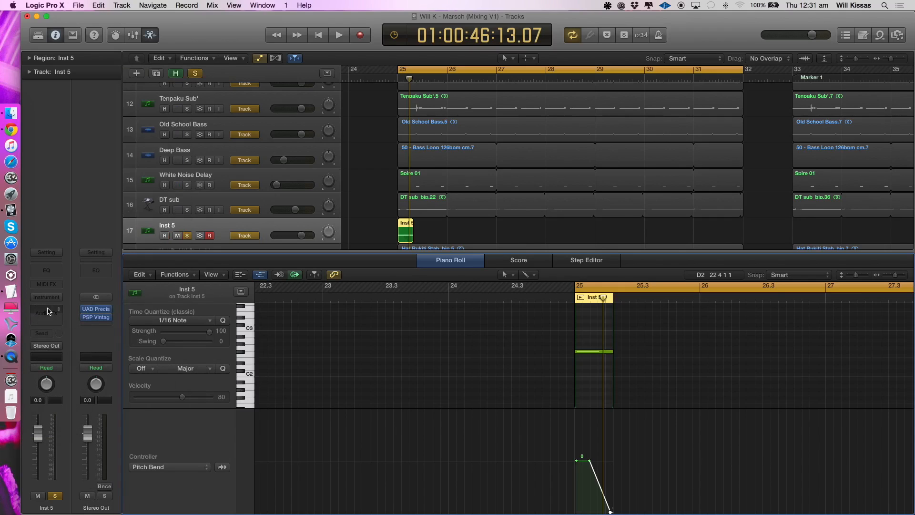
- Load Sonic Academy's A.N.A synthesizer as the instrument on the Inst 5 track
{"action": "left_click", "coordinate": [48, 311]}
{"action": "mouse_move", "coordinate": [119, 497]}
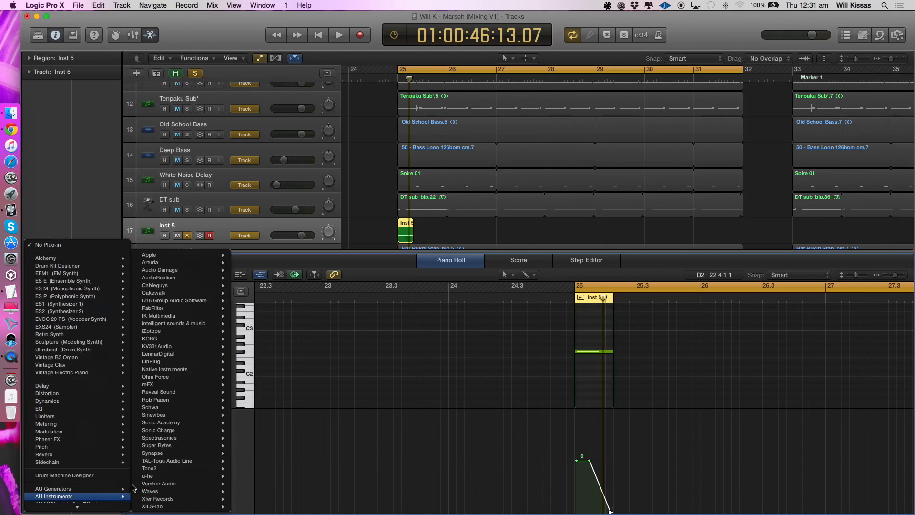
{"action": "left_click", "coordinate": [335, 422]}
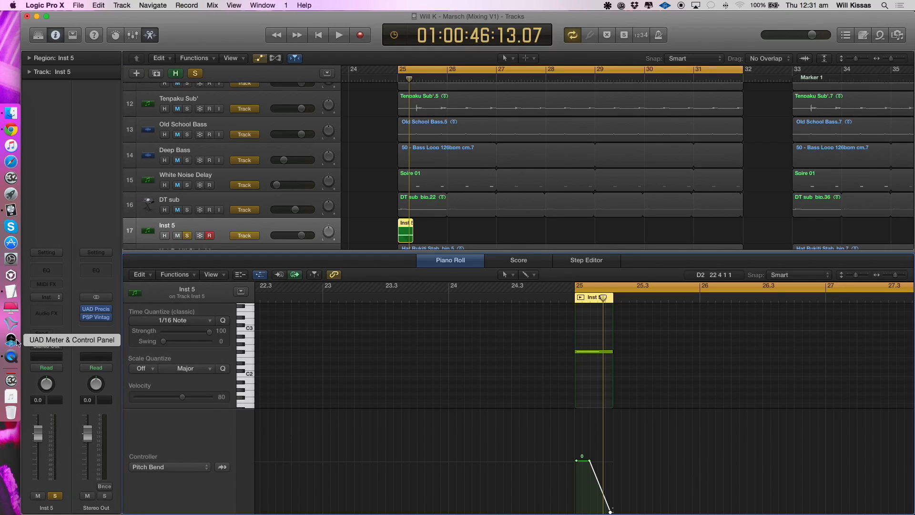
- Insert the GTR Amp (s) distortion plug-in on the Inst 5 track and close both plug-in windows
{"action": "left_click", "coordinate": [41, 308]}
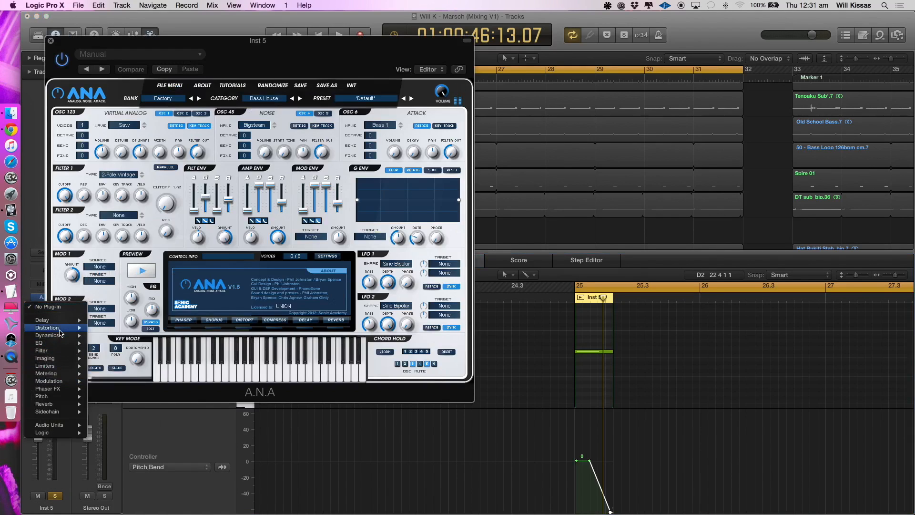
{"action": "mouse_move", "coordinate": [48, 327]}
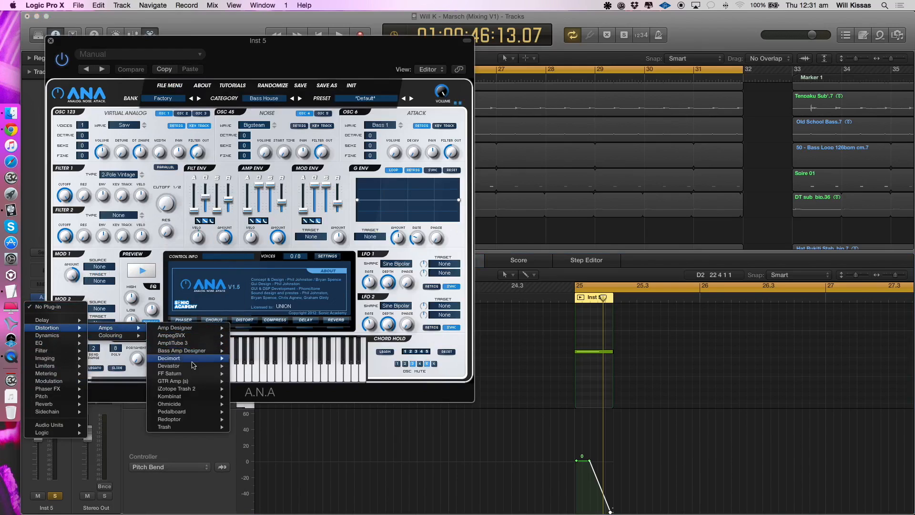
{"action": "mouse_move", "coordinate": [191, 381]}
{"action": "left_click", "coordinate": [250, 381]}
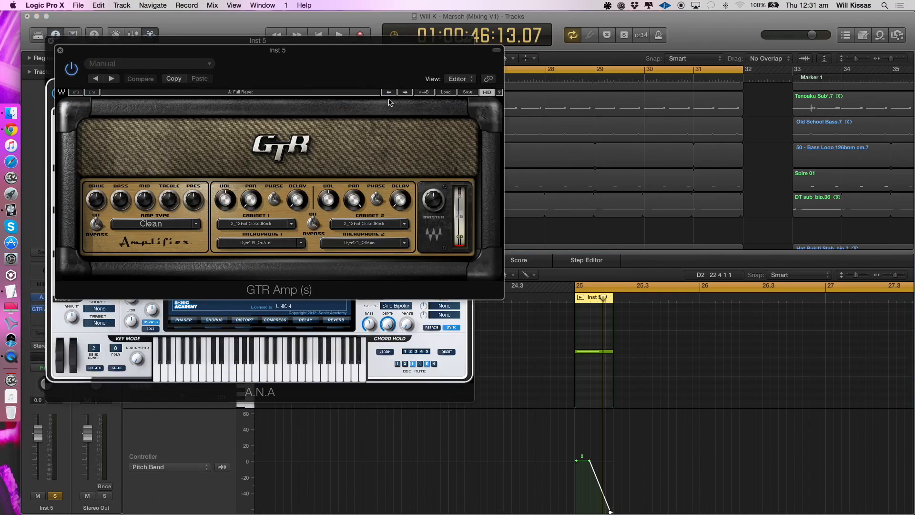
{"action": "left_click", "coordinate": [59, 51]}
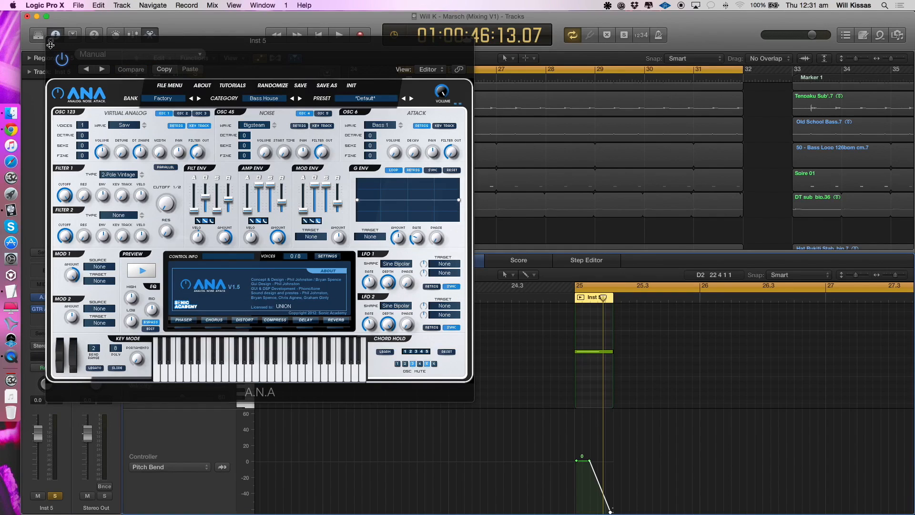
{"action": "left_click", "coordinate": [51, 42]}
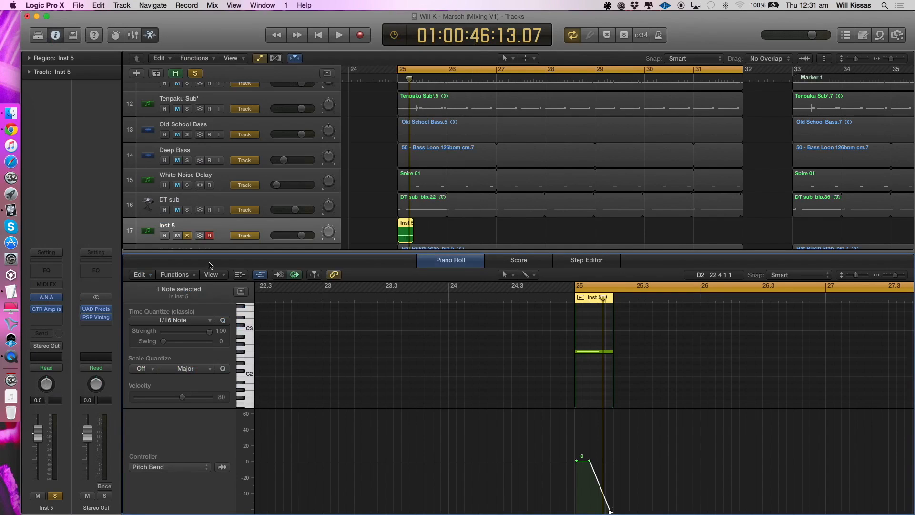
- Hide the Piano Roll, delete the Inst 5 track, and play DT sub in solo
{"action": "key", "text": "p"}
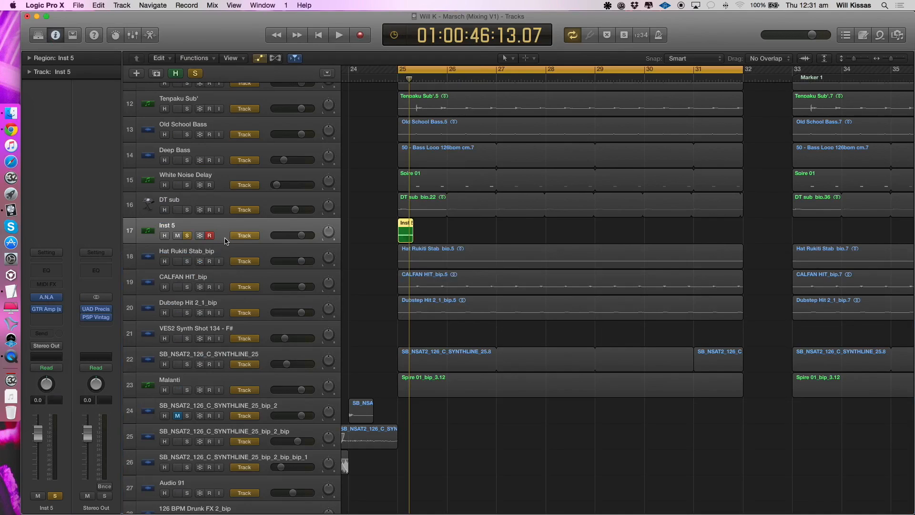
{"action": "key", "text": "super+BackSpace"}
{"action": "left_click", "coordinate": [186, 210]}
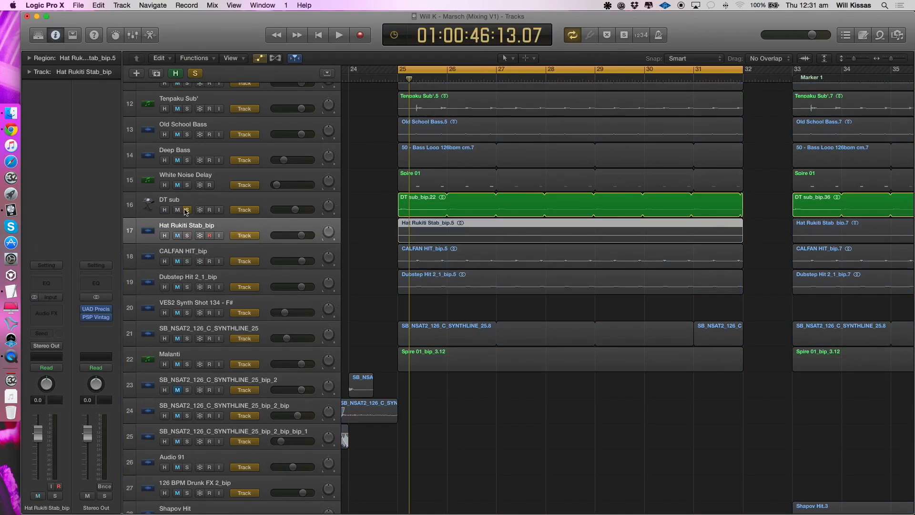
{"action": "left_click", "coordinate": [193, 200]}
{"action": "key", "text": "space"}
- Play Top Kick, Low Kick and Perc in solo together with DT sub, and clear all solos
{"action": "scroll", "coordinate": [272, 186], "scroll_direction": "up", "scroll_amount": 3}
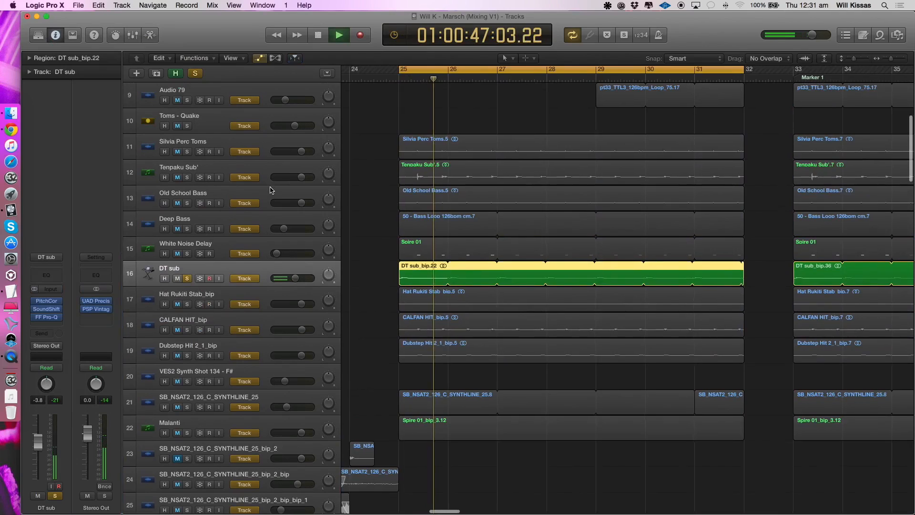
{"action": "key", "text": "super+Up"}
{"action": "key", "text": "super+Left"}
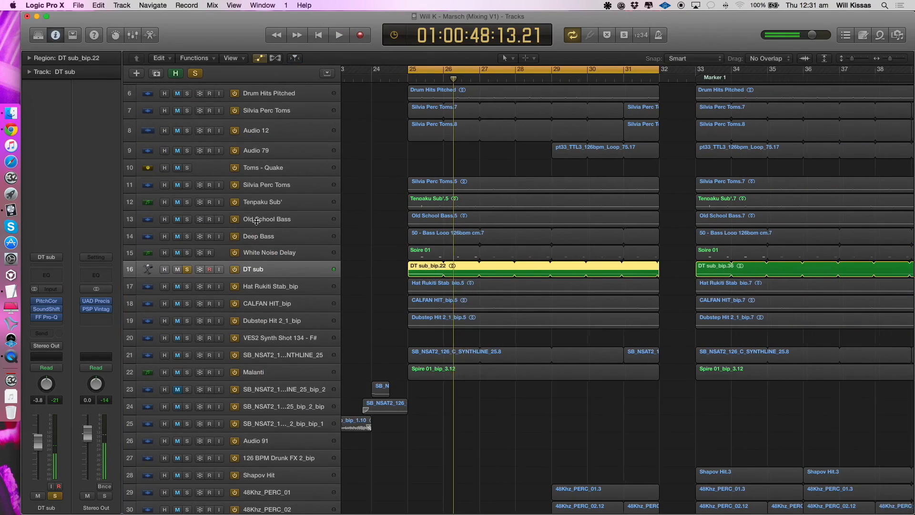
{"action": "scroll", "coordinate": [199, 155], "scroll_direction": "up", "scroll_amount": 5}
{"action": "left_click_drag", "start_coordinate": [188, 121], "coordinate": [189, 82]}
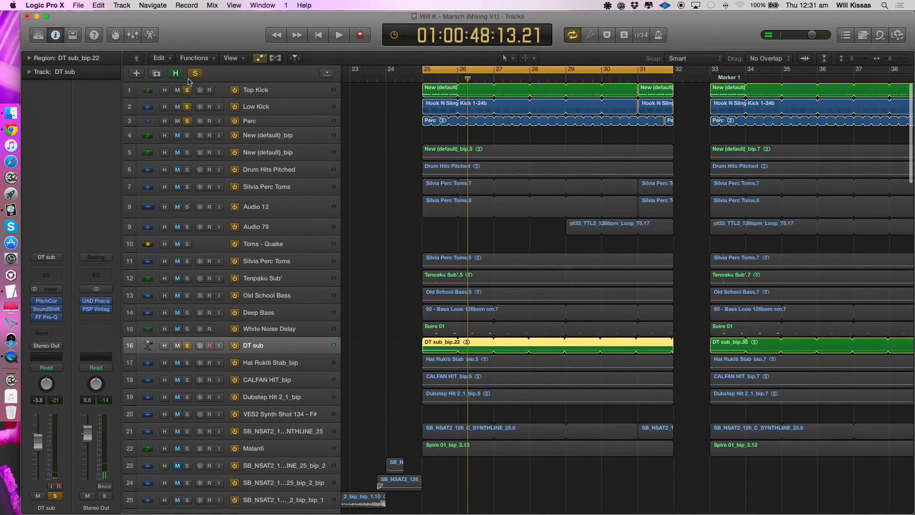
{"action": "key", "text": "space"}
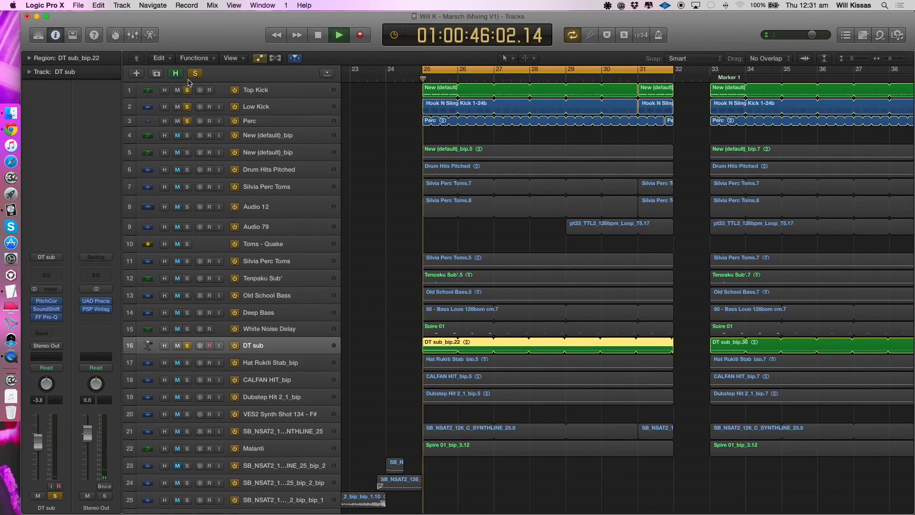
{"action": "key", "text": "space"}
{"action": "left_click", "coordinate": [187, 121], "text": "alt"}
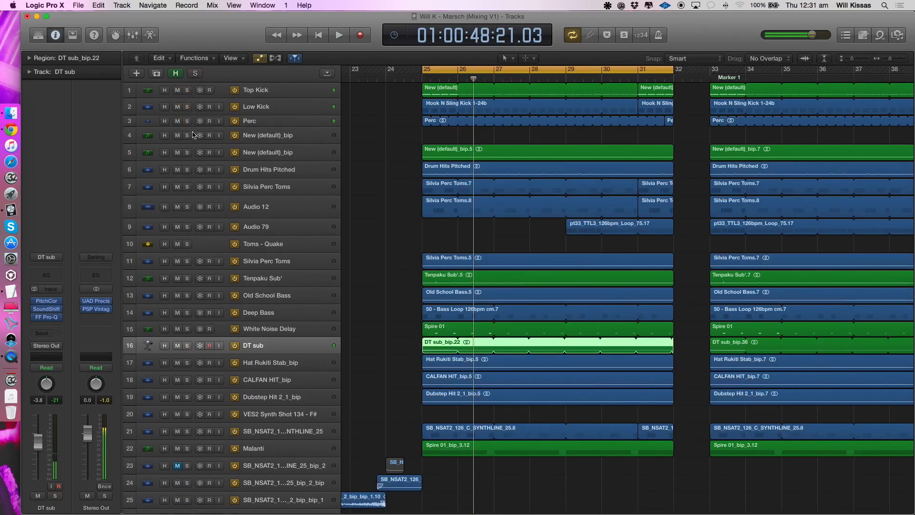
- Play Hat Rukiti Stab_bip in solo and set the cycle range to bars 25 to 27
{"action": "left_click", "coordinate": [278, 366]}
{"action": "key", "text": "s"}
{"action": "key", "text": "space"}
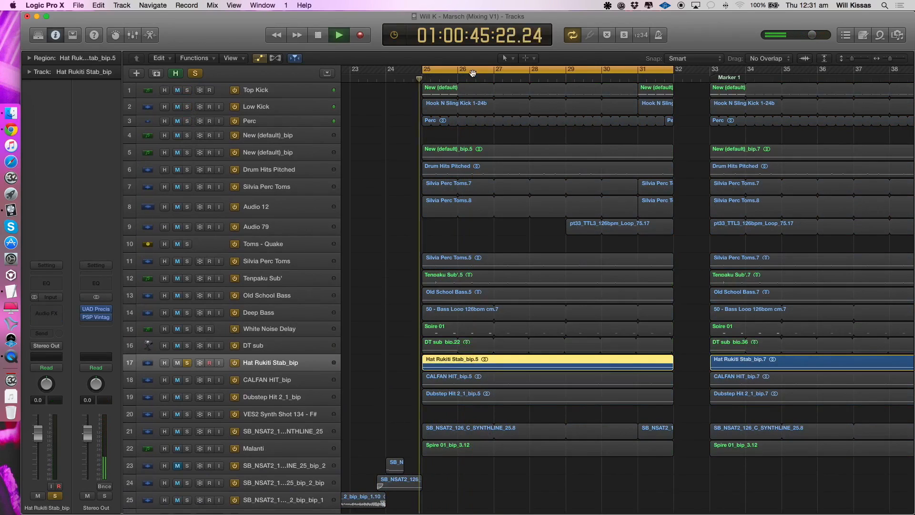
{"action": "left_click", "coordinate": [466, 71]}
{"action": "left_click_drag", "start_coordinate": [433, 72], "coordinate": [490, 75]}
- Add White Noise Delay to the solo beside Hat Rukiti Stab_bip and listen to both briefly
{"action": "left_click", "coordinate": [187, 329]}
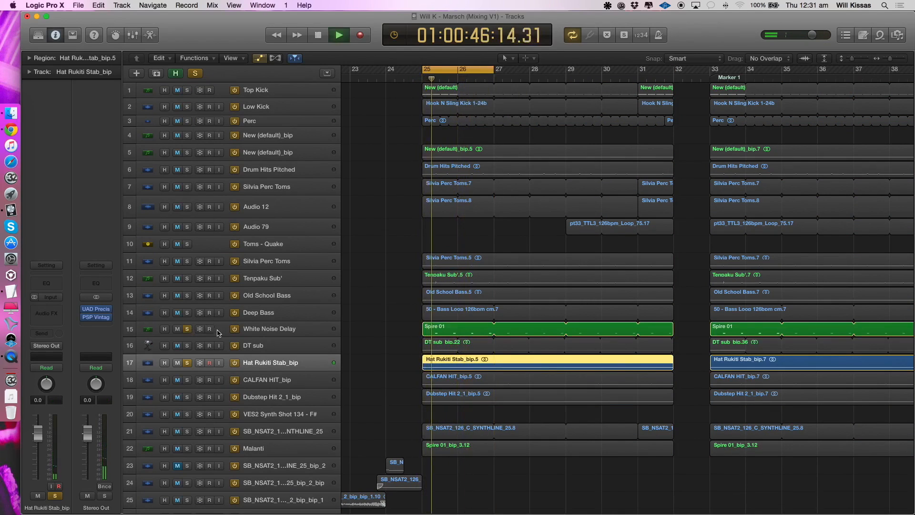
{"action": "scroll", "coordinate": [445, 431], "scroll_direction": "down", "scroll_amount": 1}
{"action": "key", "text": "space"}
- Solo only CALFAN HIT_bip, select its track to show its effects, and play it in the loop
{"action": "left_click", "coordinate": [186, 381], "text": "alt"}
{"action": "left_click", "coordinate": [187, 380]}
{"action": "key", "text": "space"}
{"action": "left_click", "coordinate": [274, 377]}
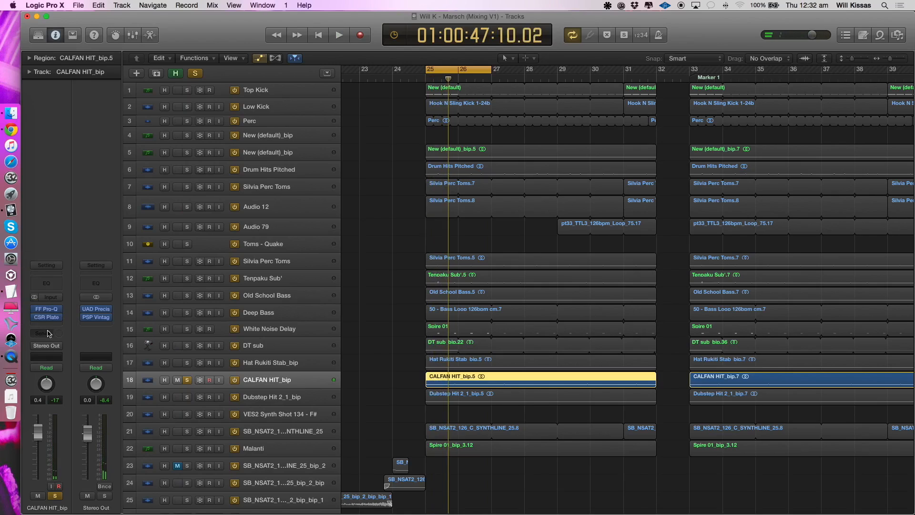
{"action": "key", "text": "space"}
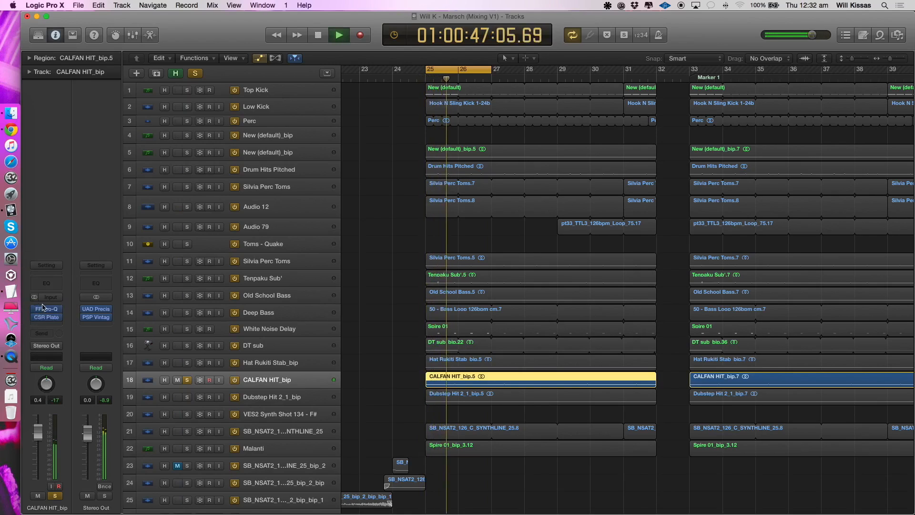
- Solo only Dubstep Hit 2_1_bip and listen to it in the loop with its waveform enlarged
{"action": "left_click", "coordinate": [259, 399]}
{"action": "key", "text": "space"}
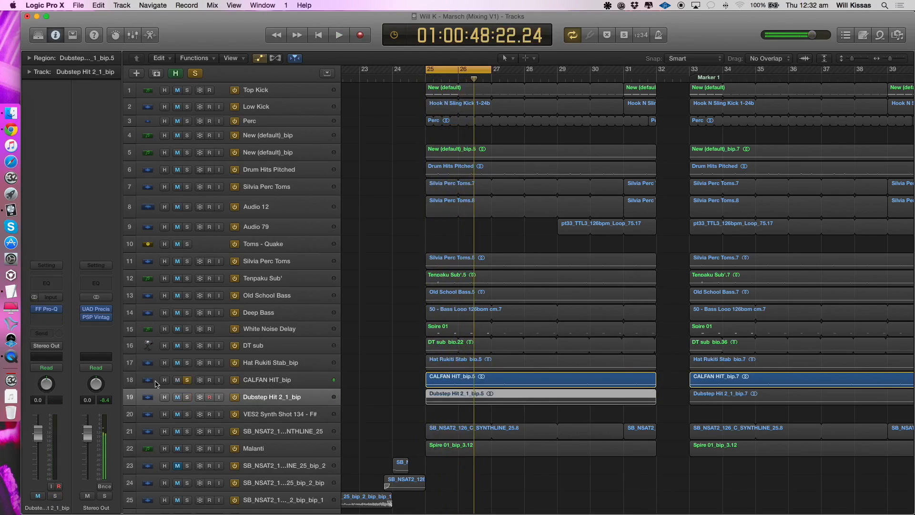
{"action": "left_click", "coordinate": [189, 398], "text": "alt"}
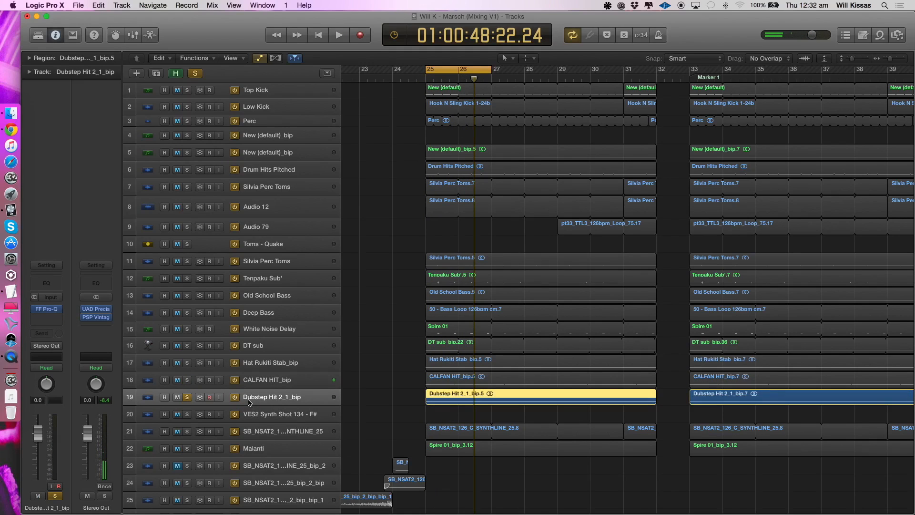
{"action": "key", "text": "super+Down"}
{"action": "key", "text": "super+Down"}
{"action": "key", "text": "super+Down"}
{"action": "key", "text": "super+Right"}
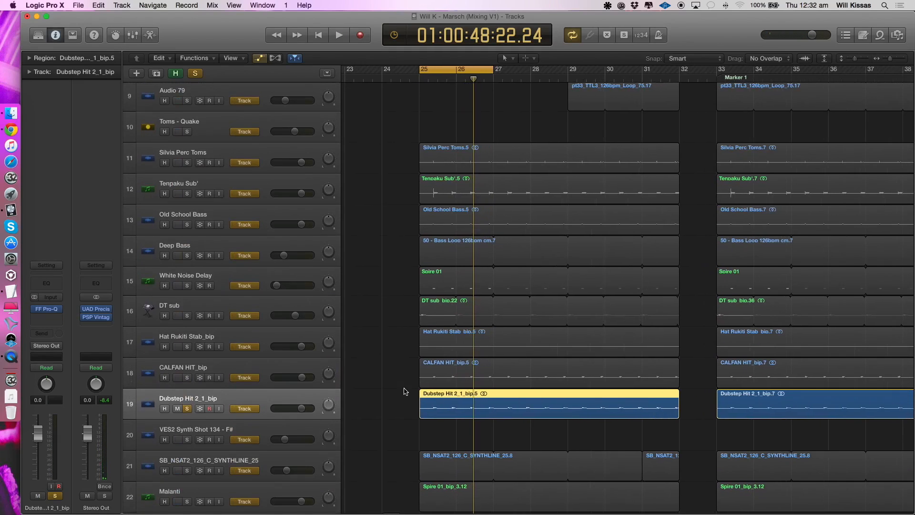
{"action": "key", "text": "space"}
{"action": "left_click", "coordinate": [348, 398]}
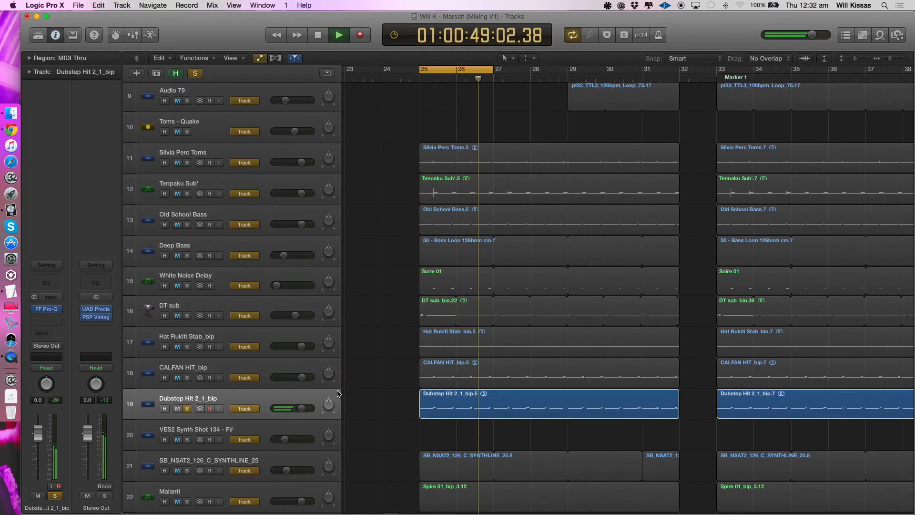
{"action": "key", "text": "space"}
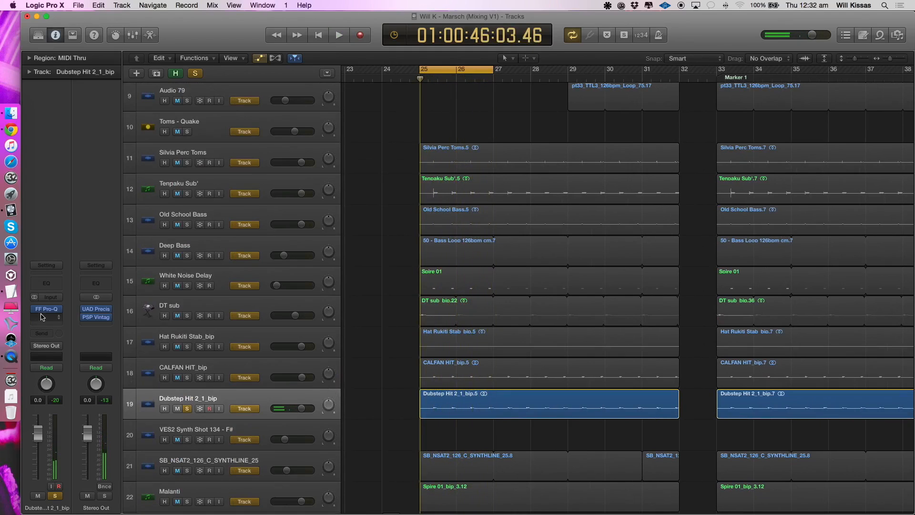
- Open the FF Pro-Q equalizer on Dubstep Hit 2_1_bip, listen with it bypassed, re-enable it, and close its window
{"action": "left_click", "coordinate": [49, 310]}
{"action": "key", "text": "space"}
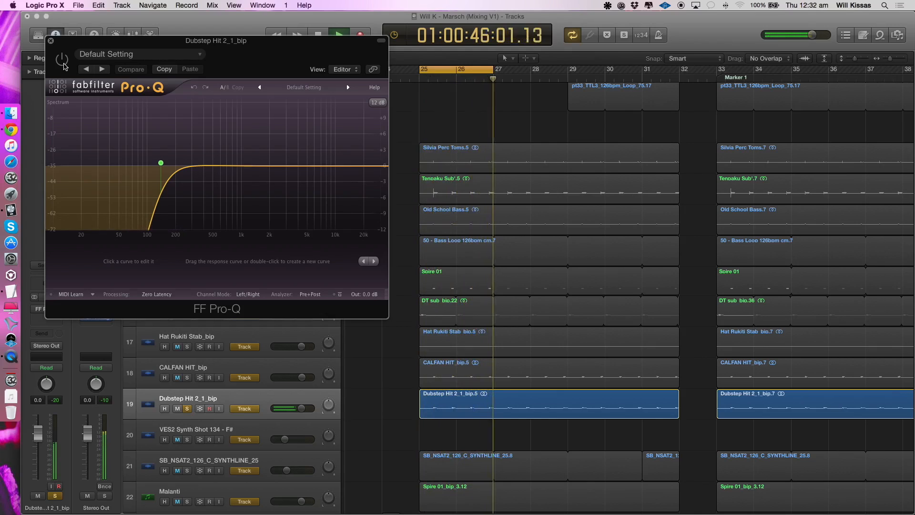
{"action": "left_click", "coordinate": [63, 61]}
{"action": "left_click", "coordinate": [51, 42]}
{"action": "key", "text": "space"}
- Add tracks 11 through 18, Silvia Perc Toms to CALFAN HIT_bip, to the Dubstep Hit 2_1_bip solo and play them together
{"action": "scroll", "coordinate": [200, 353], "scroll_direction": "down", "scroll_amount": 3}
{"action": "left_click", "coordinate": [187, 377]}
{"action": "left_click_drag", "start_coordinate": [189, 374], "coordinate": [187, 225]}
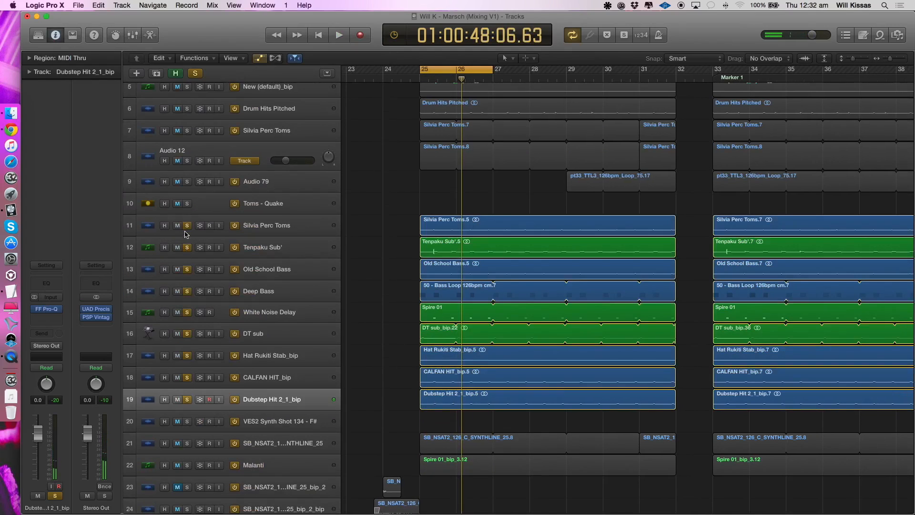
{"action": "key", "text": "space"}
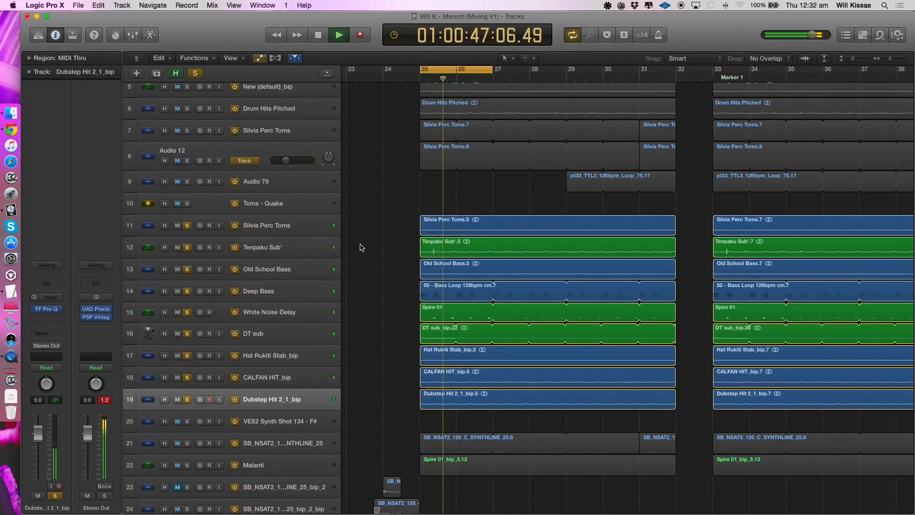
{"action": "key", "text": "super+Up"}
{"action": "key", "text": "super+Up"}
{"action": "key", "text": "super+Left"}
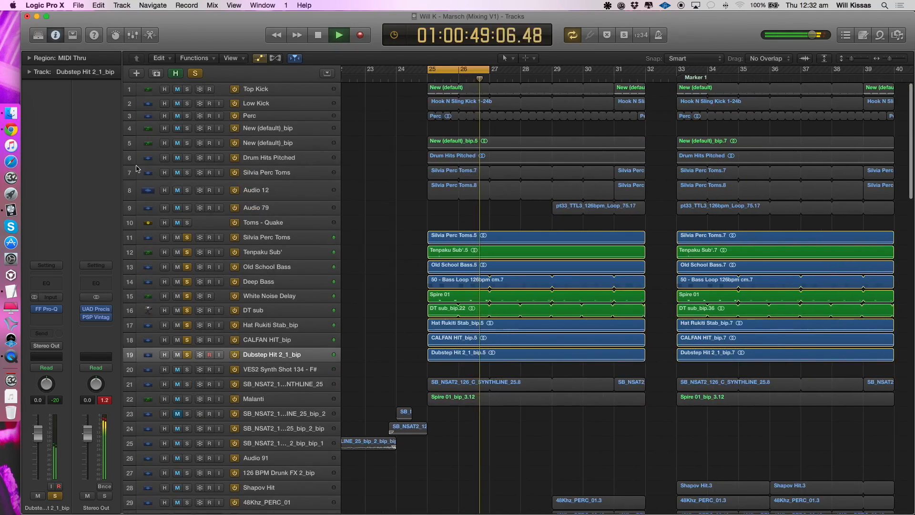
- Add drum tracks 1 through 8 to the bass layers' solo and listen, and solo only Malanti to hear its synth line in the loop
{"action": "left_click_drag", "start_coordinate": [188, 189], "coordinate": [190, 84]}
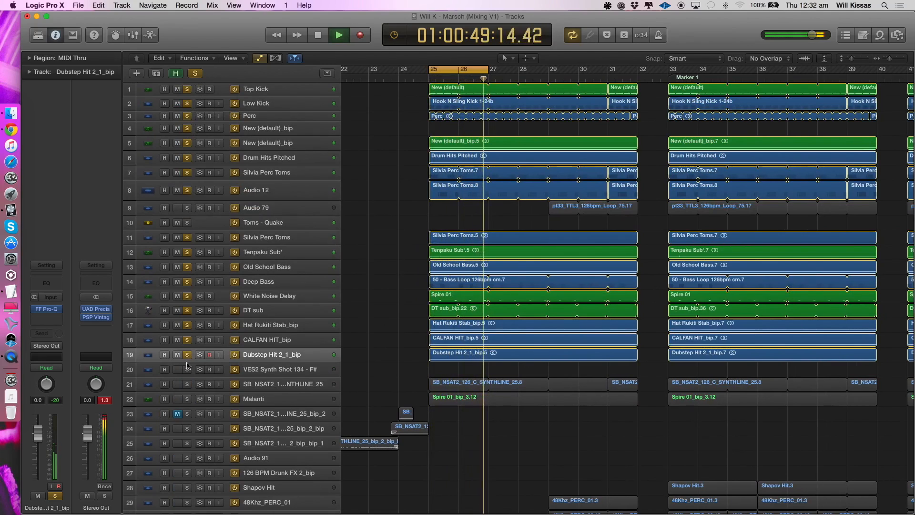
{"action": "left_click", "coordinate": [187, 399], "text": "alt"}
{"action": "left_click", "coordinate": [292, 399]}
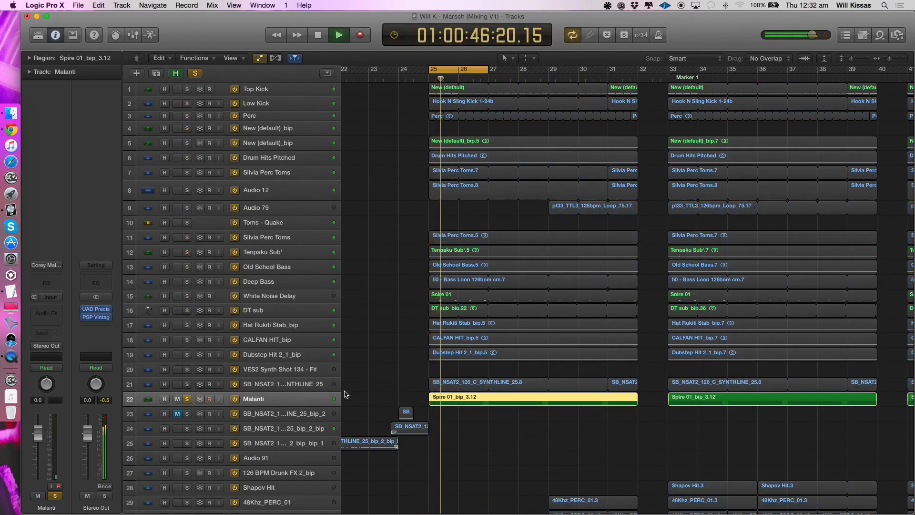
{"action": "key", "text": "super+Down"}
{"action": "key", "text": "super+Down"}
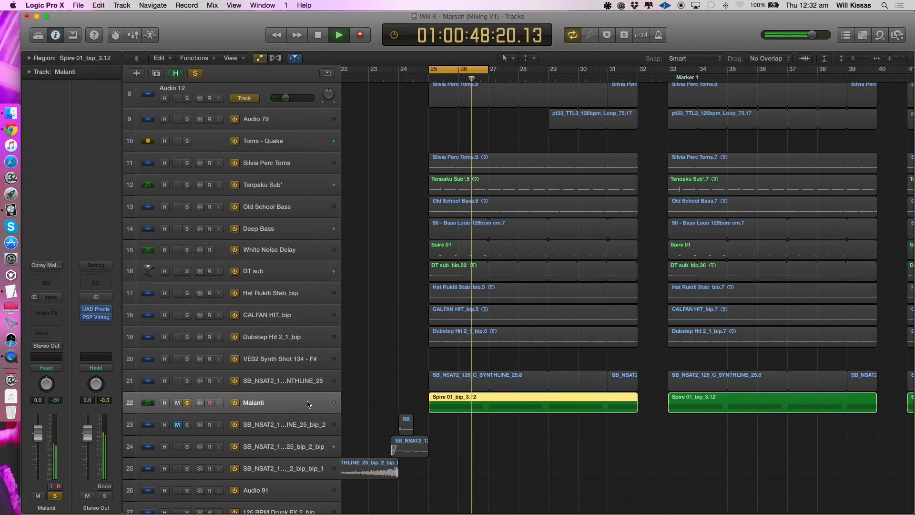
{"action": "key", "text": "space"}
{"action": "scroll", "coordinate": [517, 444], "scroll_direction": "right", "scroll_amount": 1}
{"action": "key", "text": "super+Right"}
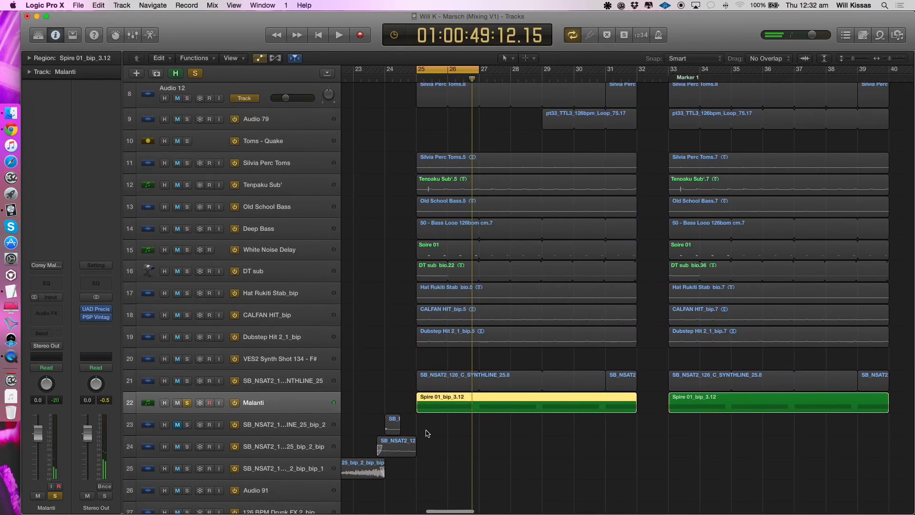
- Play tracks 11 through 19, Silvia Perc Toms to Dubstep Hit 2_1_bip, soloed together with Malanti, and clear the solo
{"action": "left_click", "coordinate": [428, 434]}
{"action": "key", "text": "space"}
{"action": "left_click_drag", "start_coordinate": [187, 337], "coordinate": [187, 167]}
{"action": "scroll", "coordinate": [210, 378], "scroll_direction": "down", "scroll_amount": 2}
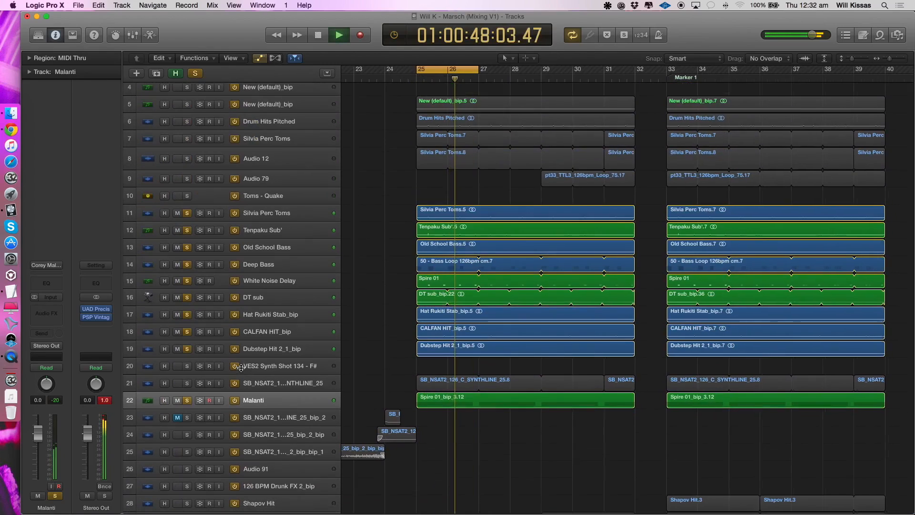
{"action": "key", "text": "space"}
{"action": "left_click", "coordinate": [187, 400], "text": "alt"}
- Review the effects on the SB_NSAT2 synth line track 21, CALFAN HIT_bip, DT sub and Deep Bass by selecting each track
{"action": "left_click", "coordinate": [212, 384]}
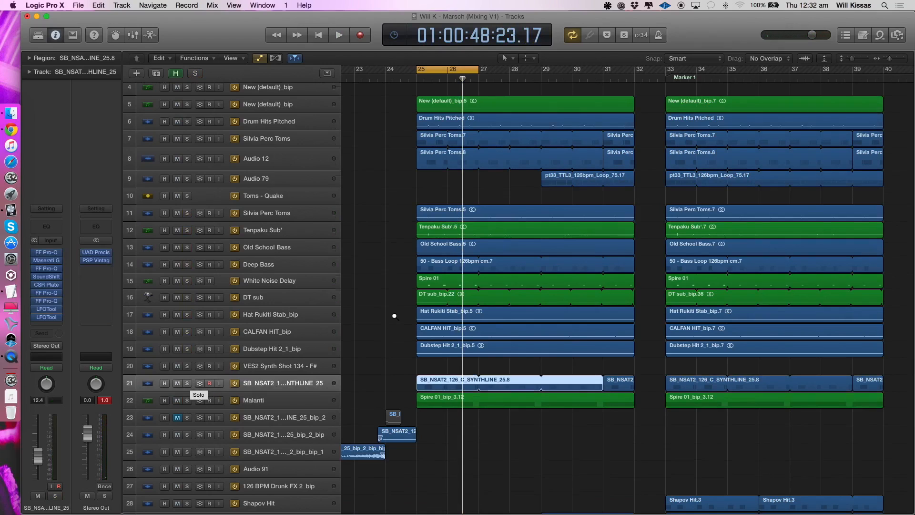
{"action": "scroll", "coordinate": [305, 364], "scroll_direction": "down", "scroll_amount": 2}
{"action": "scroll", "coordinate": [308, 335], "scroll_direction": "up", "scroll_amount": 2}
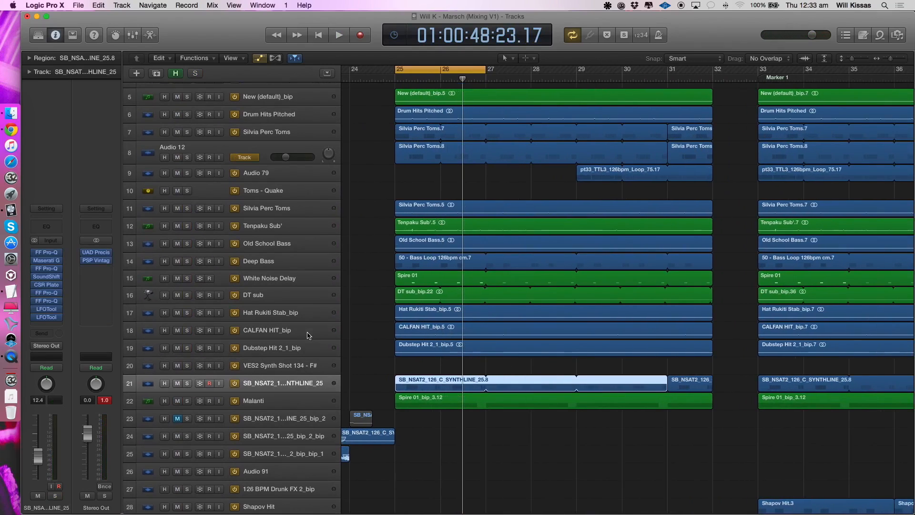
{"action": "scroll", "coordinate": [333, 311], "scroll_direction": "up", "scroll_amount": 1}
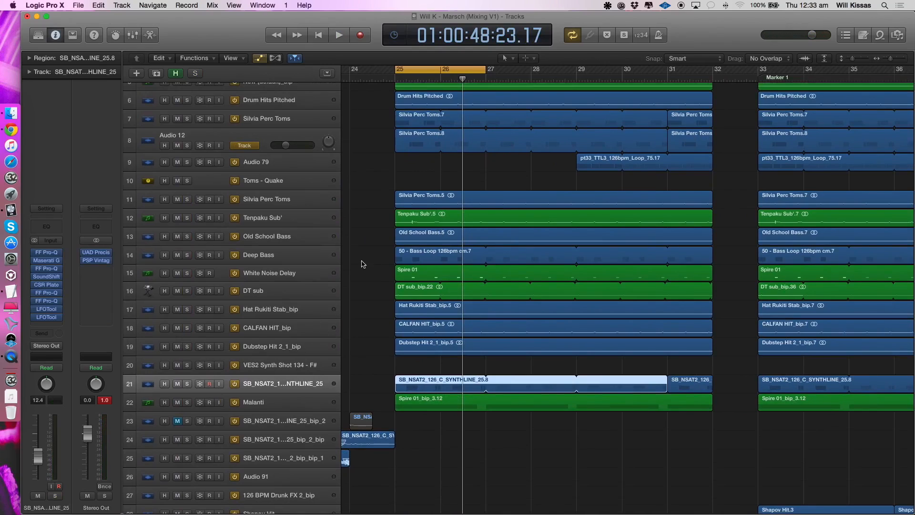
{"action": "scroll", "coordinate": [399, 217], "scroll_direction": "up", "scroll_amount": 2}
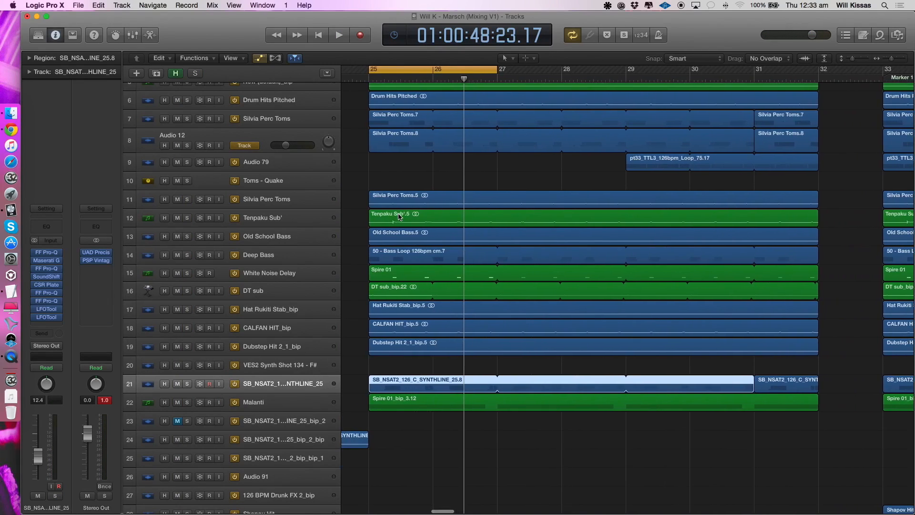
{"action": "left_click", "coordinate": [291, 331]}
{"action": "left_click", "coordinate": [289, 295]}
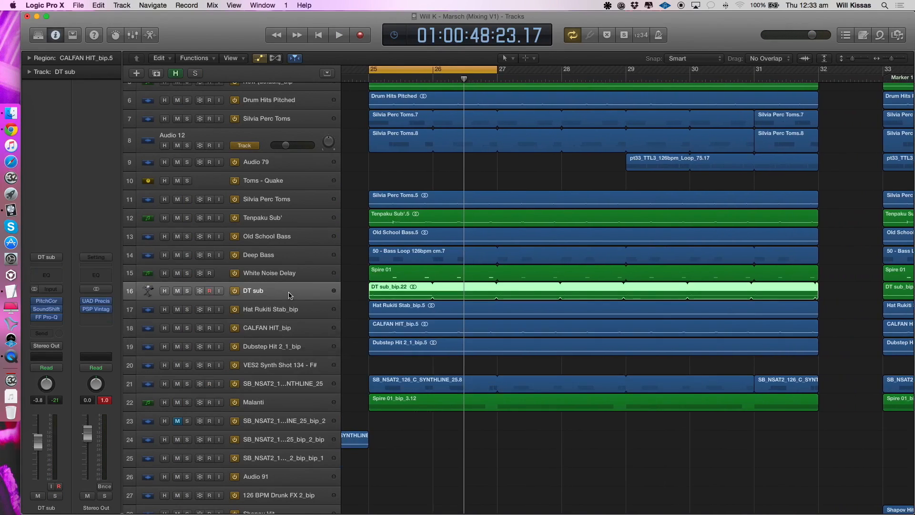
{"action": "left_click", "coordinate": [249, 253]}
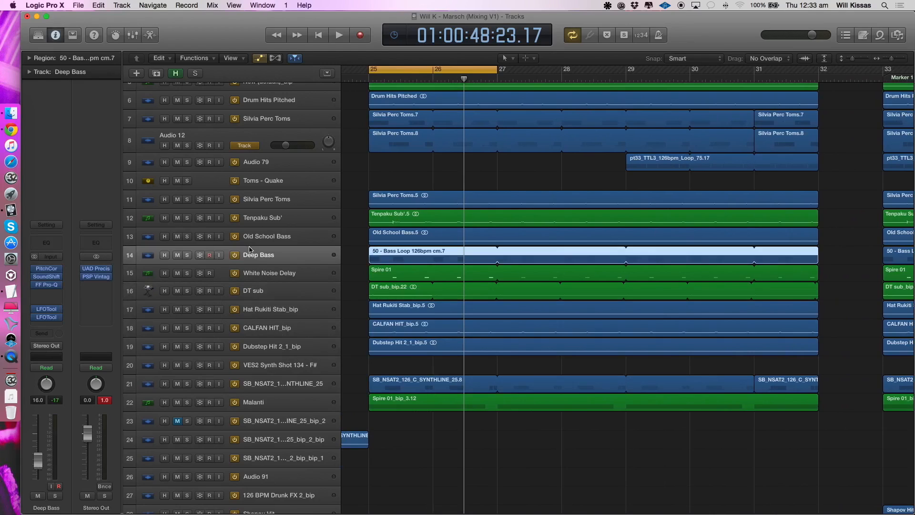
- Solo only the Toms - Quake aux track, play it in the loop, and bypass all its effects for comparison
{"action": "left_click", "coordinate": [255, 185]}
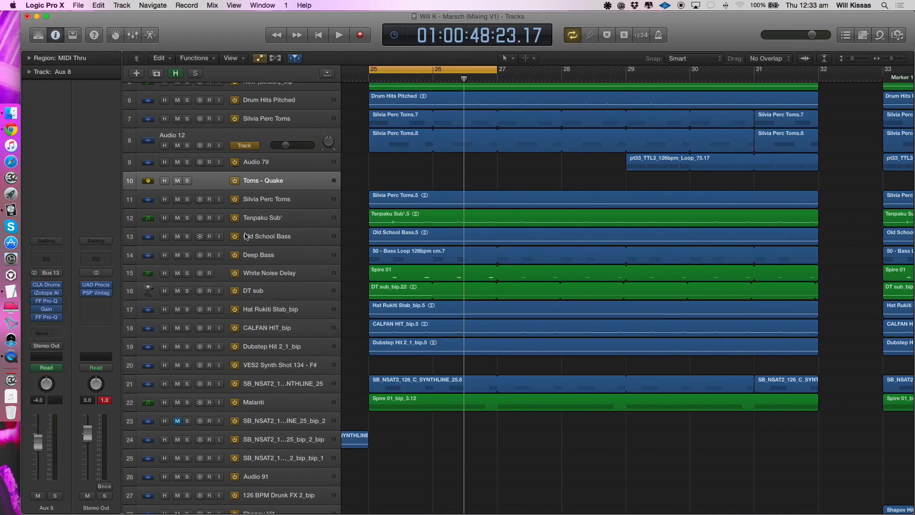
{"action": "left_click", "coordinate": [188, 181]}
{"action": "key", "text": "space"}
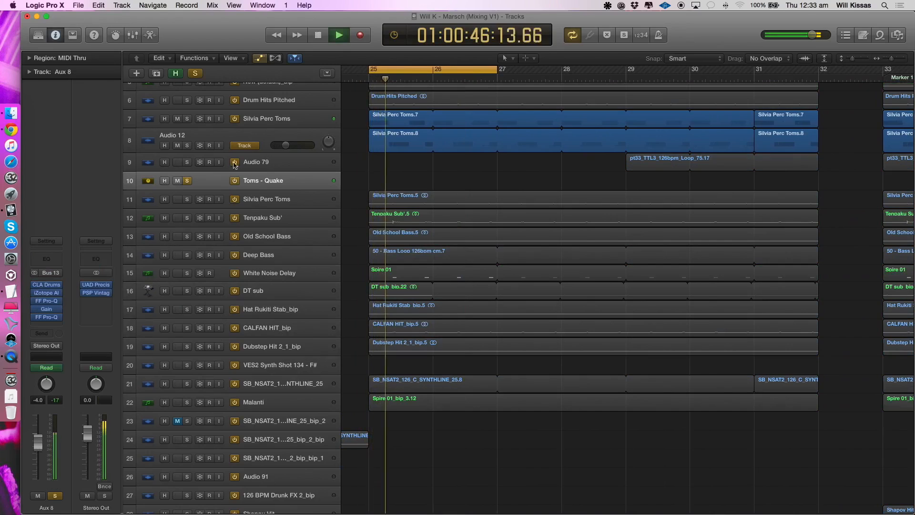
{"action": "key", "text": "space"}
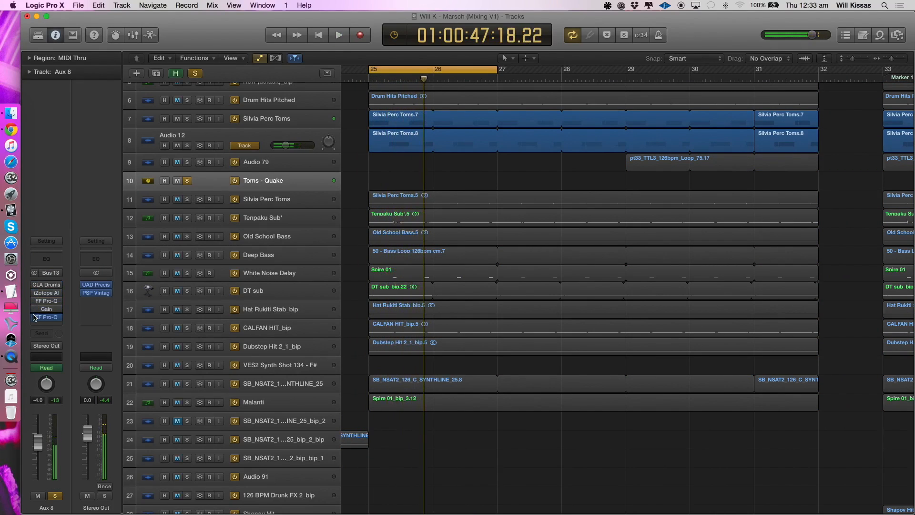
{"action": "key", "text": "space"}
- Open CLA Drums on Toms - Quake, re-enable it while listening, and close its window
{"action": "left_click", "coordinate": [47, 285]}
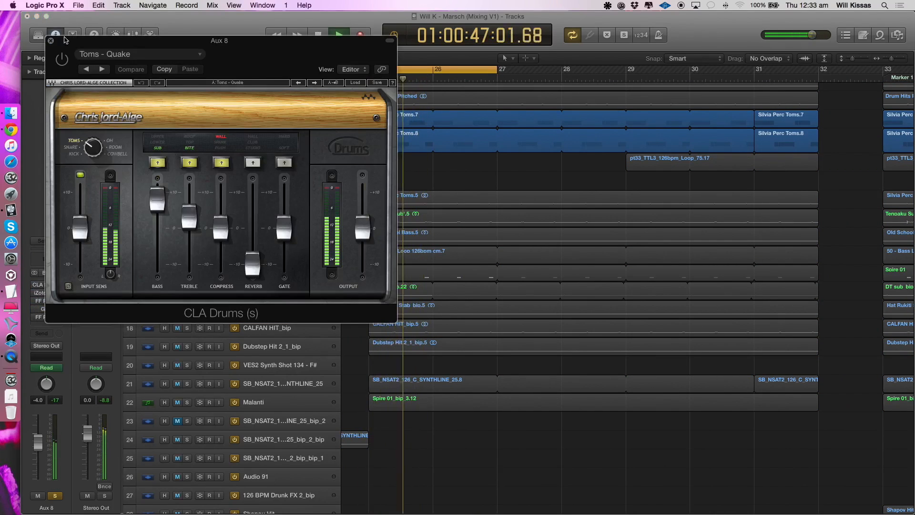
{"action": "left_click_drag", "start_coordinate": [64, 40], "coordinate": [340, 140]}
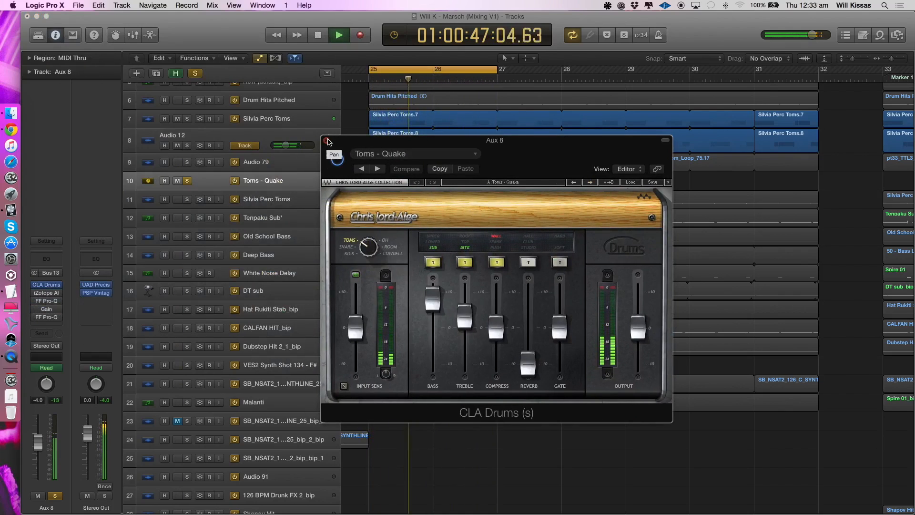
{"action": "left_click", "coordinate": [327, 140]}
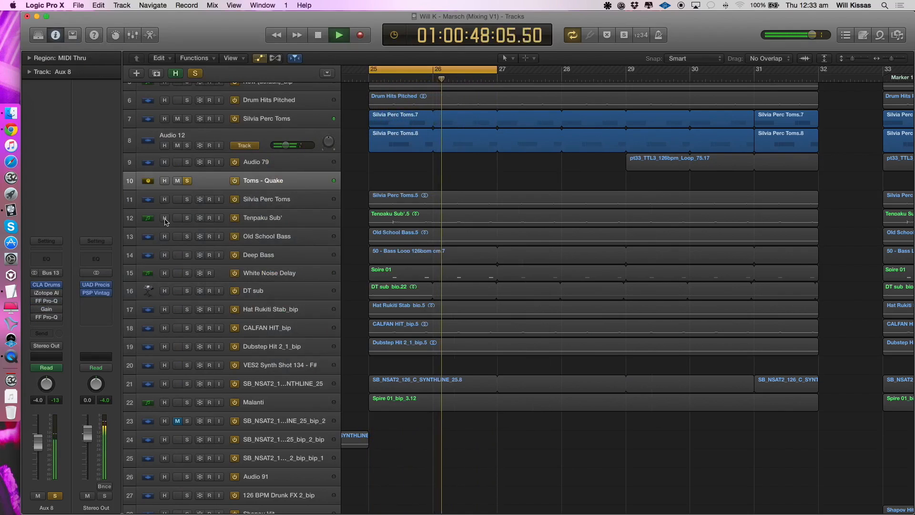
- Re-enable iZotope Alloy 2 on Toms - Quake, examine its Transient module during playback, and close its window
{"action": "left_click", "coordinate": [43, 293]}
{"action": "left_click", "coordinate": [374, 283]}
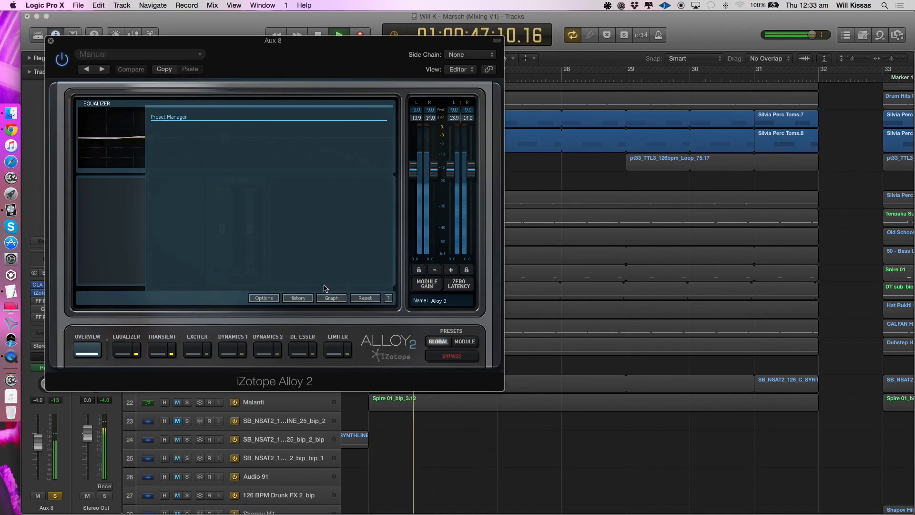
{"action": "left_click", "coordinate": [159, 352]}
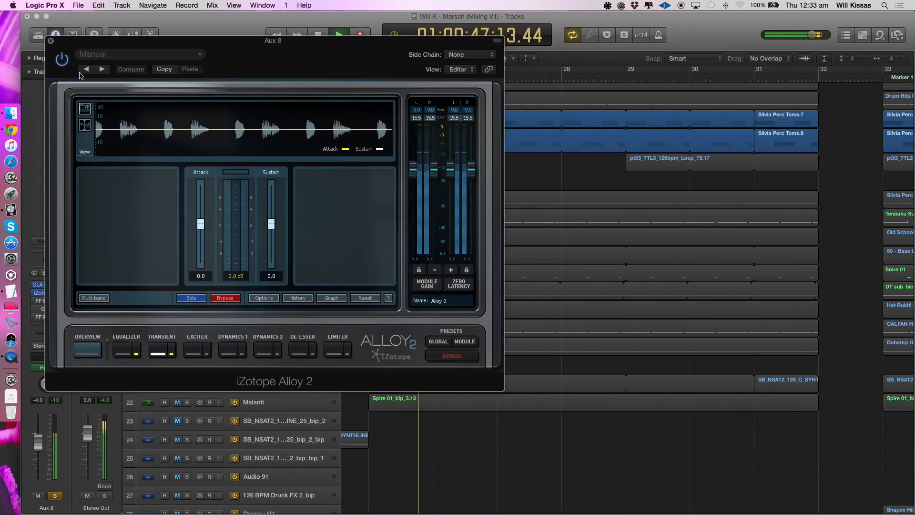
{"action": "left_click", "coordinate": [51, 41]}
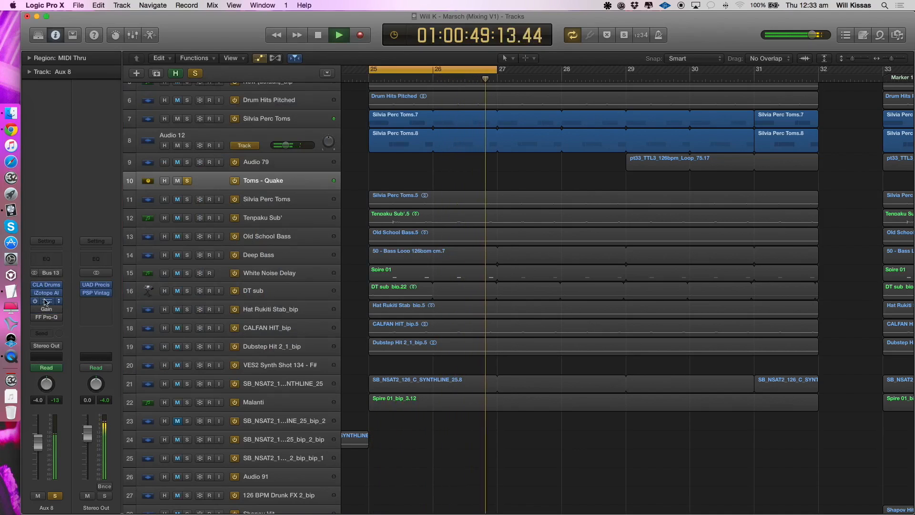
- Re-enable both FF Pro-Q equalizers and Gain on Toms - Quake, inspect the equalizers while listening, and unsolo the track
{"action": "left_click", "coordinate": [50, 304]}
{"action": "left_click", "coordinate": [50, 41]}
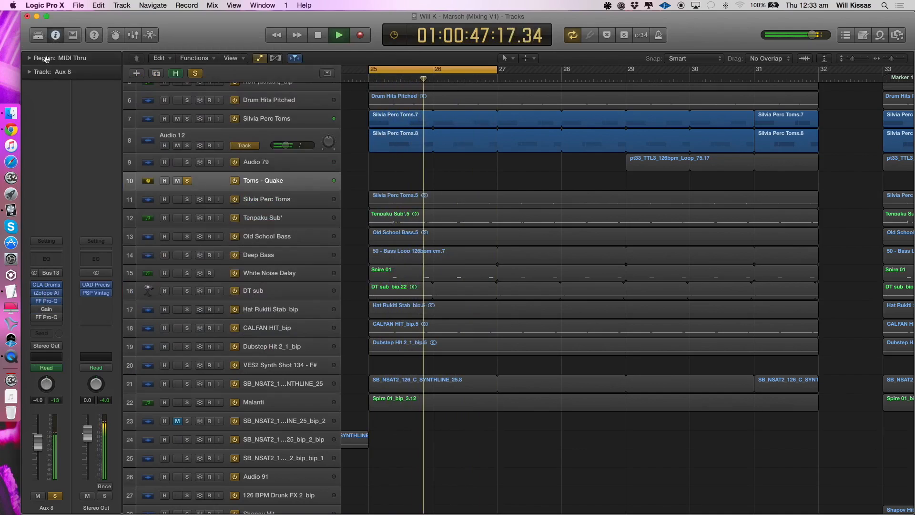
{"action": "left_click", "coordinate": [46, 317]}
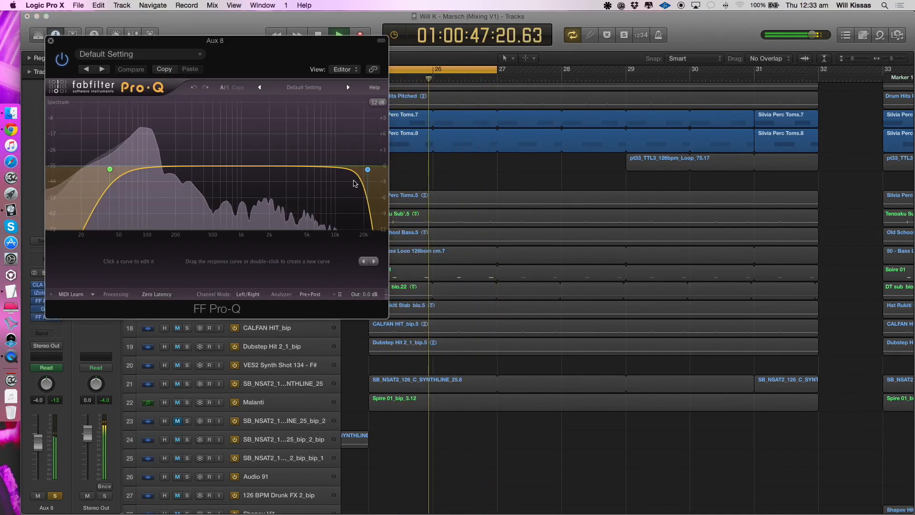
{"action": "left_click", "coordinate": [51, 42]}
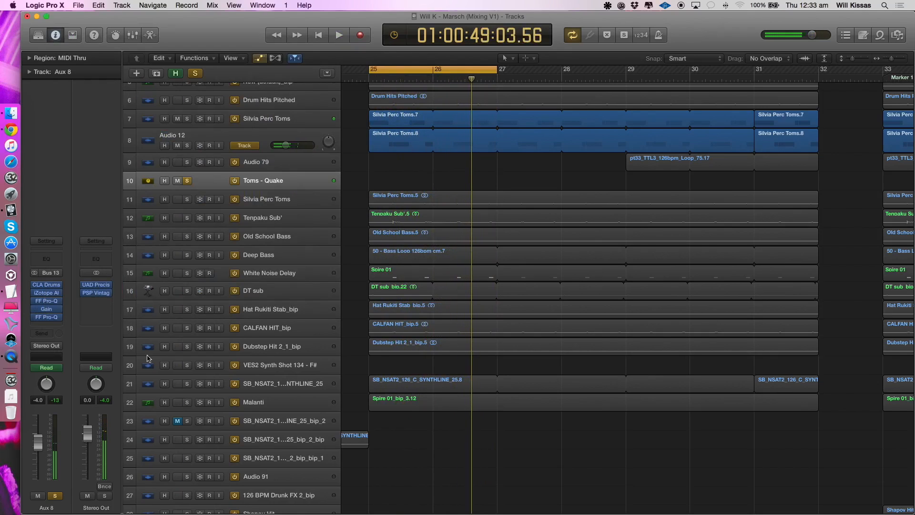
{"action": "key", "text": "super+Up"}
{"action": "key", "text": "super+Up"}
{"action": "left_click", "coordinate": [188, 179]}
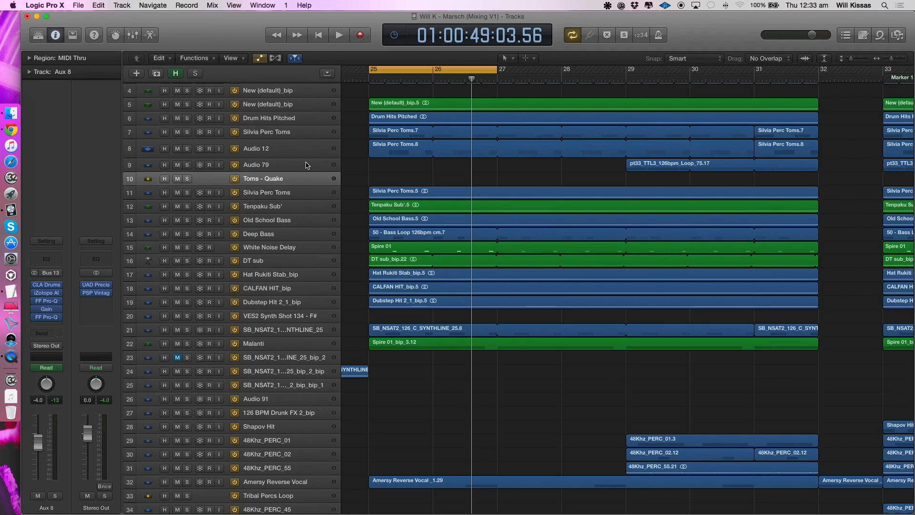
- Solo the SB_NSAT2 synth line on track 21 and listen to it in the loop at bar 25
{"action": "left_click", "coordinate": [301, 318]}
{"action": "left_click", "coordinate": [237, 334]}
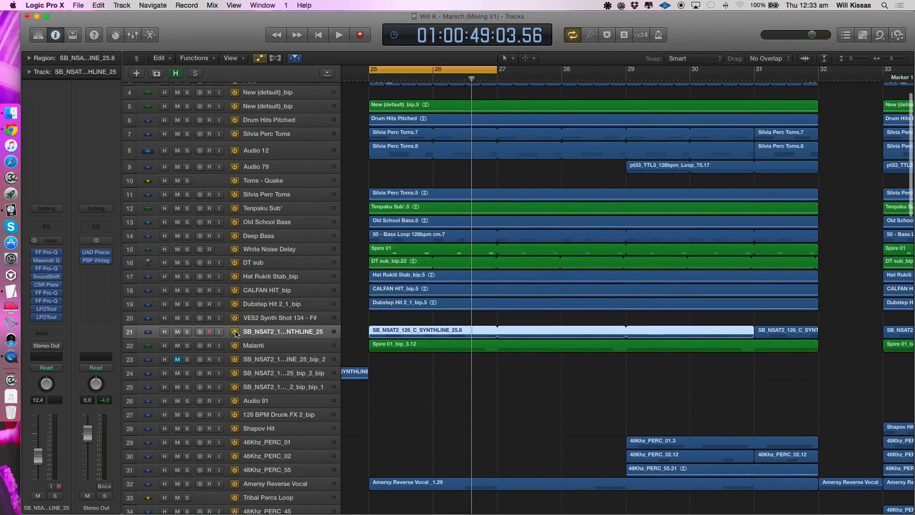
{"action": "left_click", "coordinate": [187, 332]}
{"action": "key", "text": "super+Down"}
{"action": "key", "text": "super+Down"}
{"action": "key", "text": "super+Down"}
{"action": "key", "text": "super+Down"}
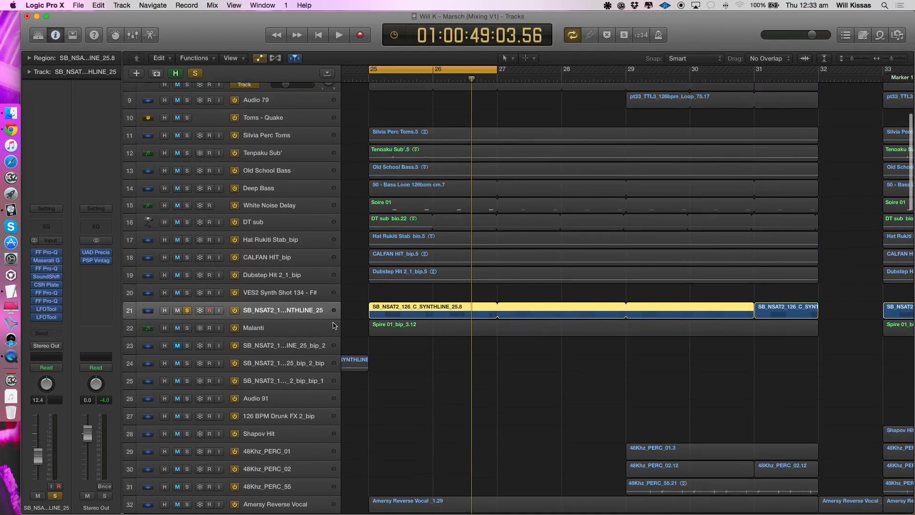
{"action": "key", "text": "space"}
{"action": "key", "text": "super+Left"}
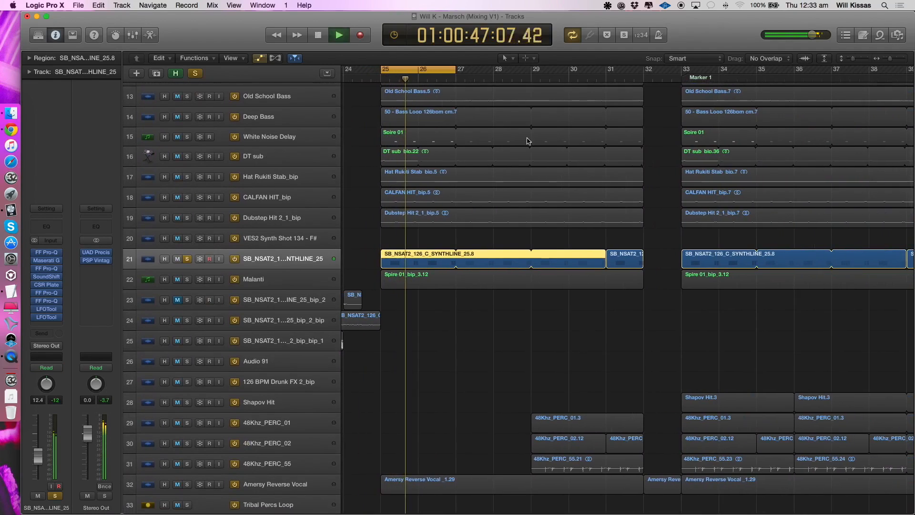
{"action": "key", "text": "super+Left"}
{"action": "key", "text": "super+Left"}
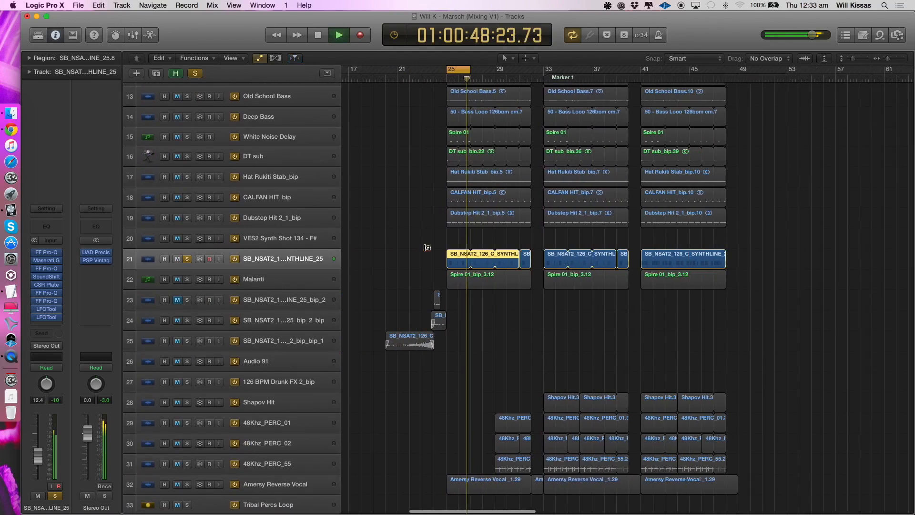
{"action": "key", "text": "space"}
- Move the playback loop to bars 93–100 and play the soloed SB_NSAT2 synth line there
{"action": "key", "text": "super+Up"}
{"action": "key", "text": "super+Up"}
{"action": "key", "text": "super+Up"}
{"action": "key", "text": "super+Up"}
{"action": "key", "text": "super+Left"}
{"action": "key", "text": "super+Left"}
{"action": "key", "text": "super+Left"}
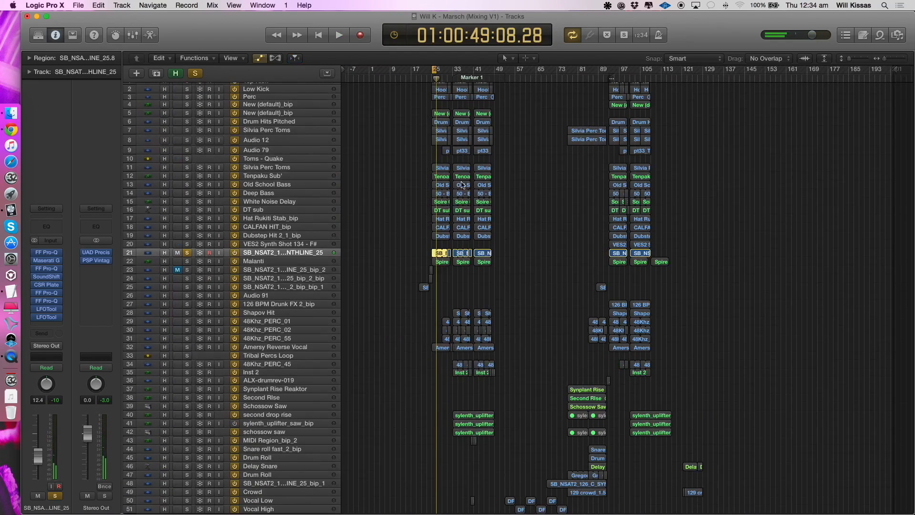
{"action": "left_click_drag", "start_coordinate": [611, 73], "coordinate": [623, 127]}
{"action": "key", "text": "space"}
{"action": "key", "text": "super+Right"}
{"action": "key", "text": "super+Right"}
{"action": "key", "text": "super+Right"}
{"action": "key", "text": "super+Right"}
{"action": "key", "text": "super+Right"}
{"action": "key", "text": "super+Right"}
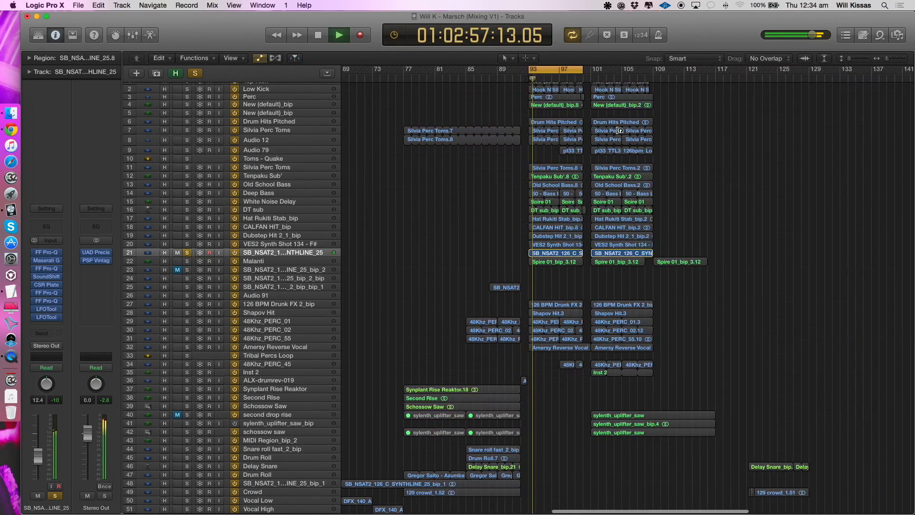
{"action": "key", "text": "super+Down"}
{"action": "key", "text": "super+Down"}
{"action": "key", "text": "super+Down"}
{"action": "key", "text": "super+Down"}
{"action": "key", "text": "super+Down"}
{"action": "key", "text": "super+Right"}
{"action": "key", "text": "super+Right"}
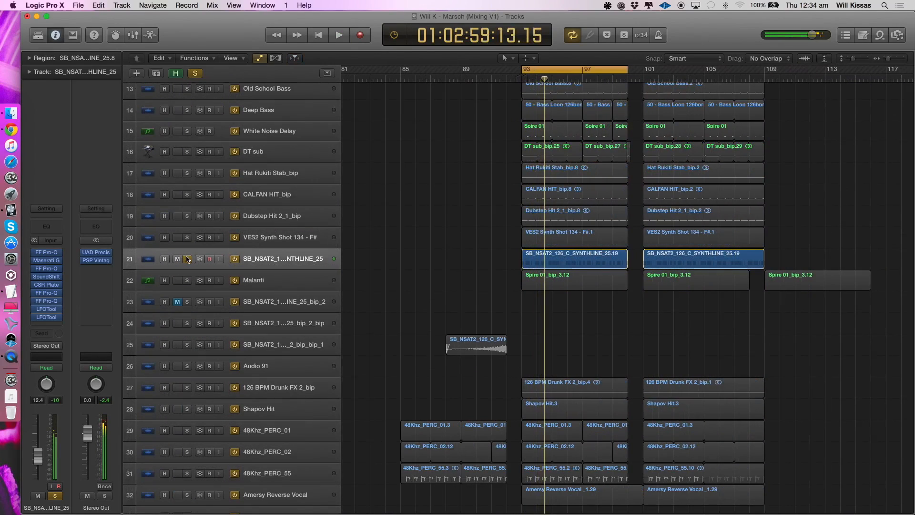
- Unsolo the SB_NSAT2 synth line to hear the full mix from bar 93, dismiss the overload alert, and solo the track again
{"action": "left_click", "coordinate": [186, 259]}
{"action": "key", "text": "space"}
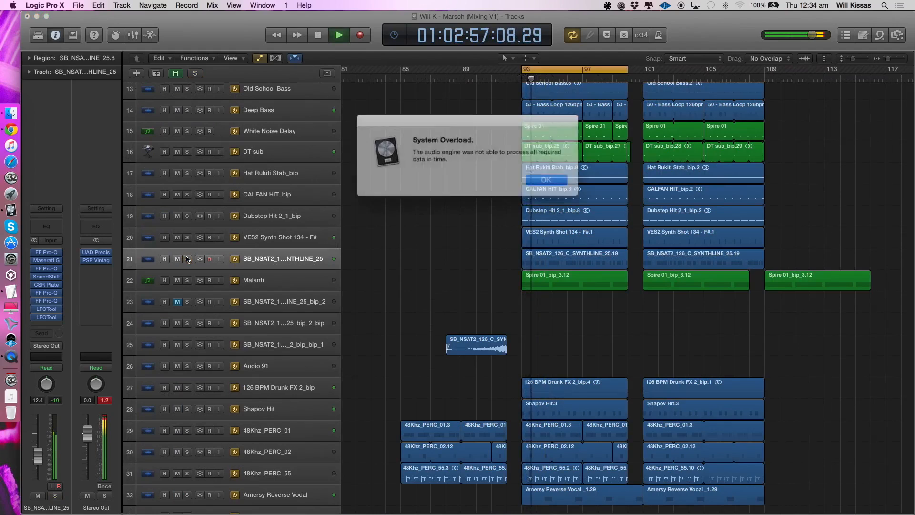
{"action": "key", "text": "space"}
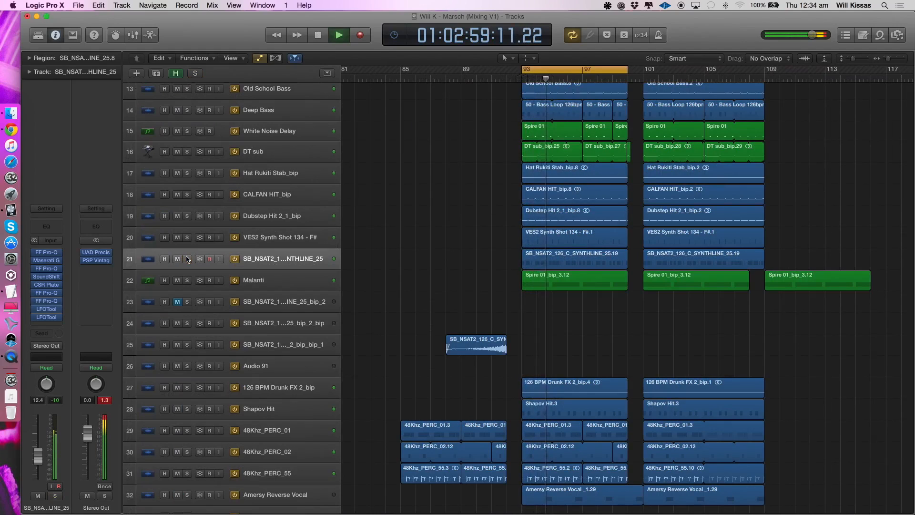
{"action": "key", "text": "Return"}
{"action": "left_click", "coordinate": [187, 259]}
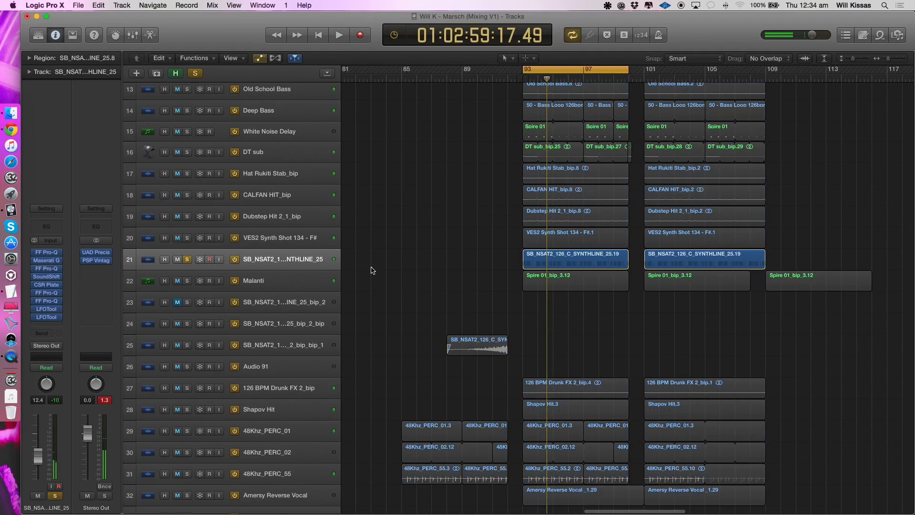
- Play the soloed synth line and open the SB_NSAT2_126_C_SYNTHLINE_25.19 region at bar 93 to inspect its contents
{"action": "key", "text": "space"}
{"action": "scroll", "coordinate": [443, 270], "scroll_direction": "right", "scroll_amount": 5}
{"action": "left_click", "coordinate": [524, 265]}
{"action": "key", "text": "space"}
{"action": "double_click", "coordinate": [552, 262]}
{"action": "scroll", "coordinate": [505, 239], "scroll_direction": "up", "scroll_amount": 5}
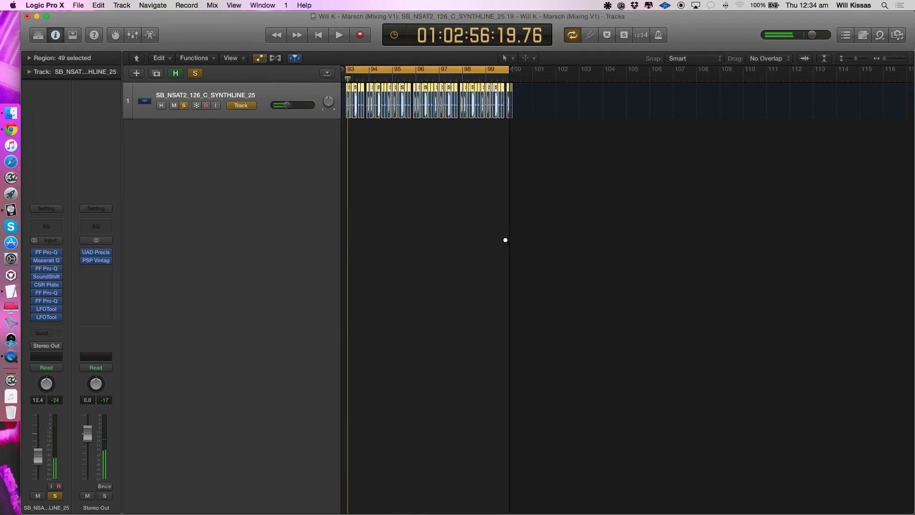
- Extend one chopped synth-line region to its uncut length of about two bars and place it at bar 93
{"action": "left_click", "coordinate": [415, 251]}
{"action": "left_click_drag", "start_coordinate": [354, 106], "coordinate": [727, 103]}
{"action": "left_click_drag", "start_coordinate": [440, 100], "coordinate": [619, 100]}
{"action": "left_click_drag", "start_coordinate": [528, 106], "coordinate": [374, 99]}
{"action": "left_click", "coordinate": [480, 134]}
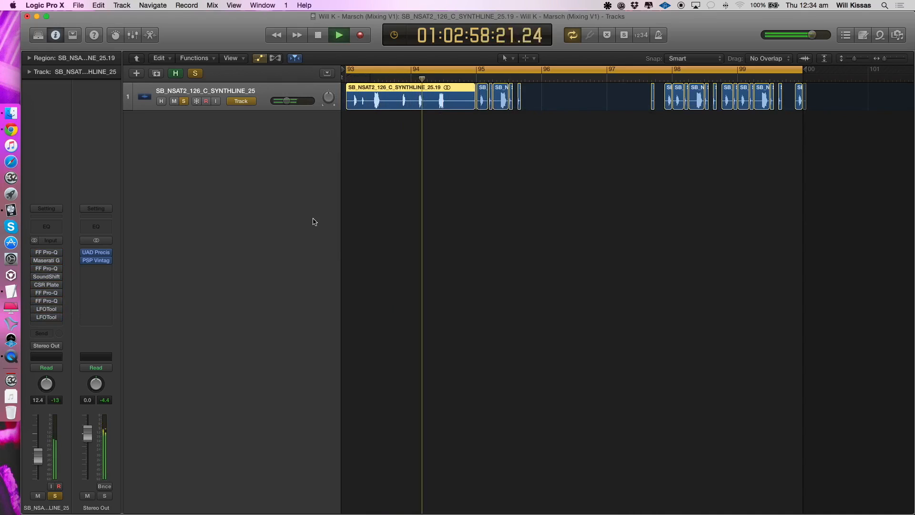
- Listen to the uncut synth loop from bar 93 with the track's inserts bypassed and the metronome on
{"action": "key", "text": "space"}
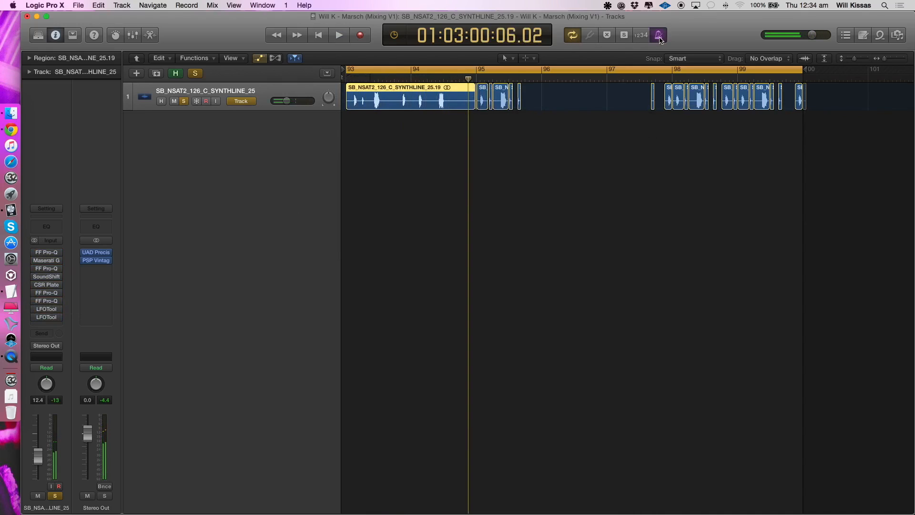
{"action": "key", "text": "space"}
{"action": "left_click", "coordinate": [500, 175]}
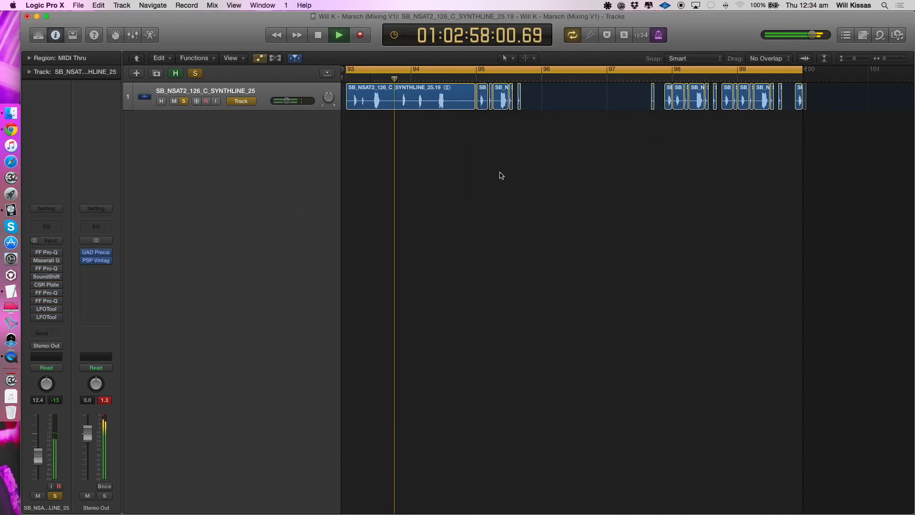
{"action": "key", "text": "space"}
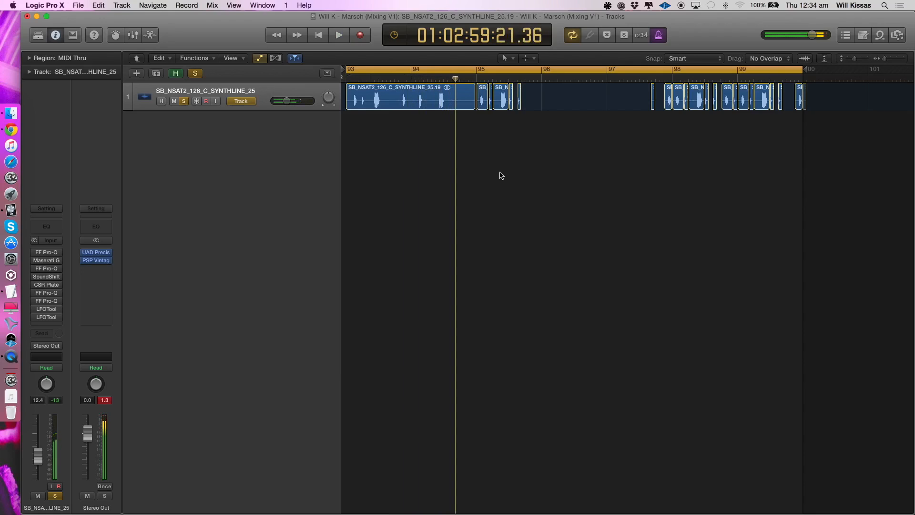
- Undo the region move and lengthening to restore the chopped synth-line arrangement, and play it back
{"action": "key", "text": "super+z"}
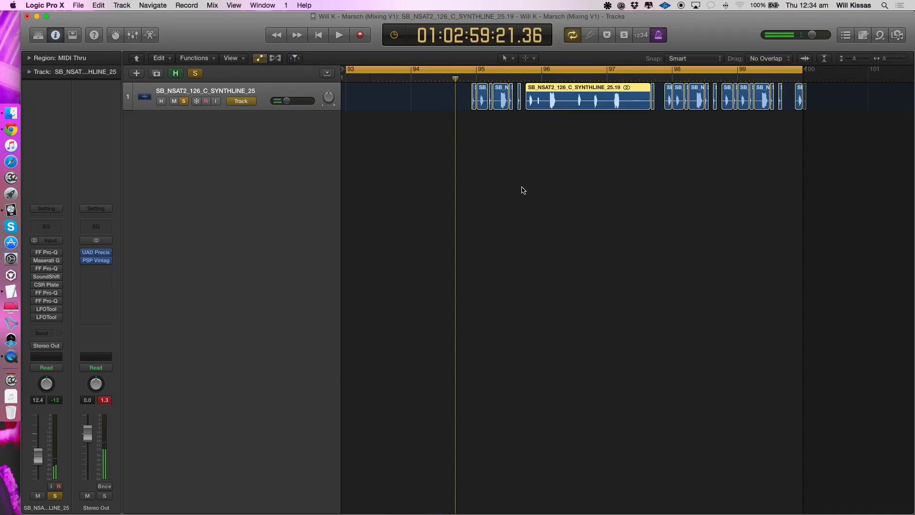
{"action": "key", "text": "super+z"}
{"action": "key", "text": "super+z"}
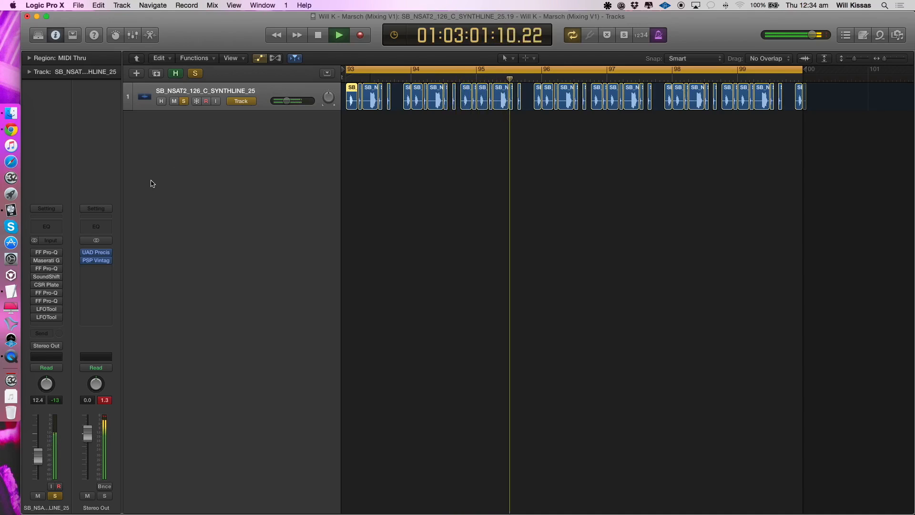
{"action": "key", "text": "space"}
- Re-enable the first FF Pro-Q and the Maserati GTi on the synth line, inspecting each one's settings during playback
{"action": "left_click", "coordinate": [46, 255]}
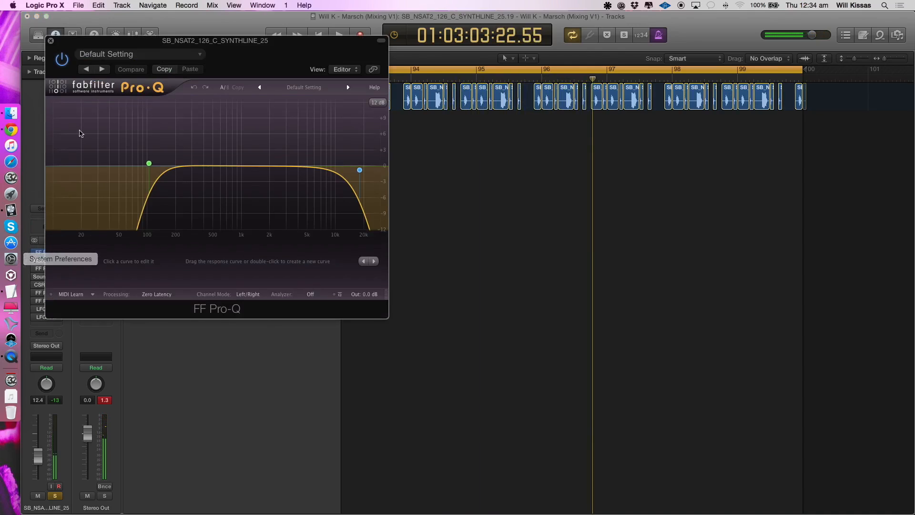
{"action": "left_click_drag", "start_coordinate": [57, 46], "coordinate": [262, 116]}
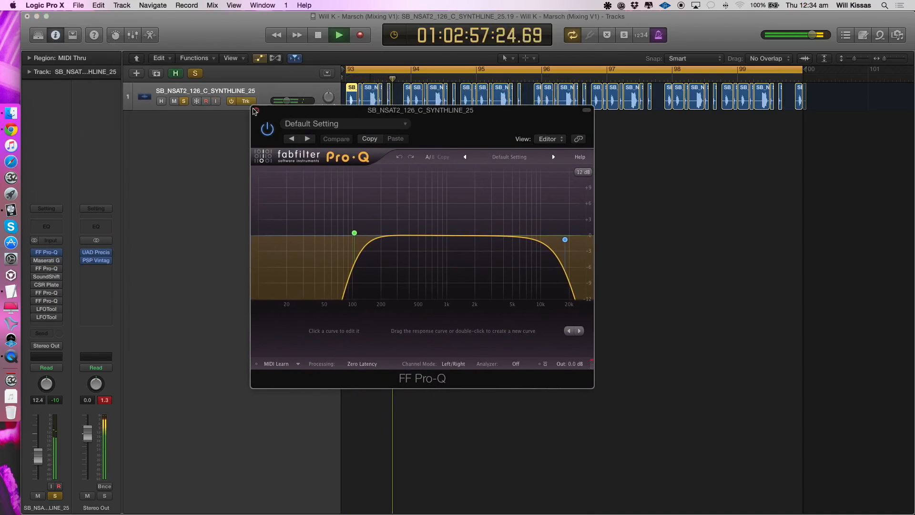
{"action": "left_click", "coordinate": [256, 111]}
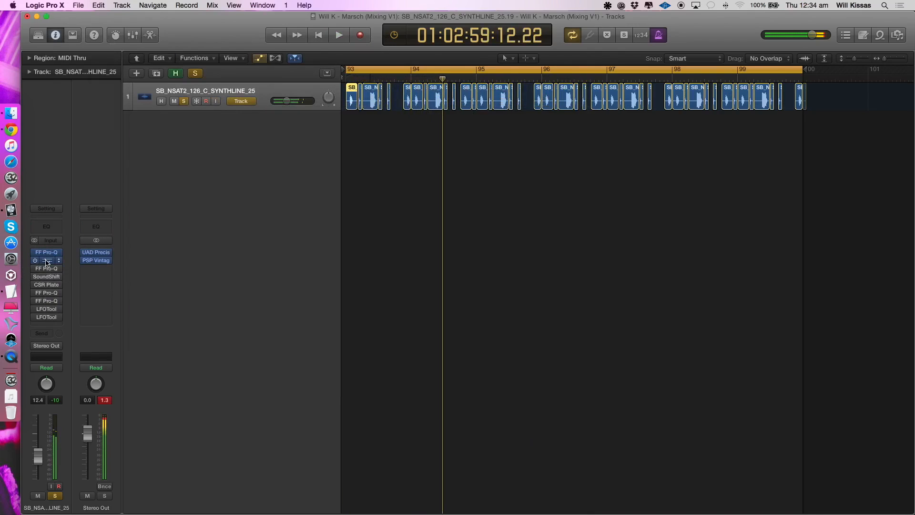
{"action": "left_click", "coordinate": [47, 261]}
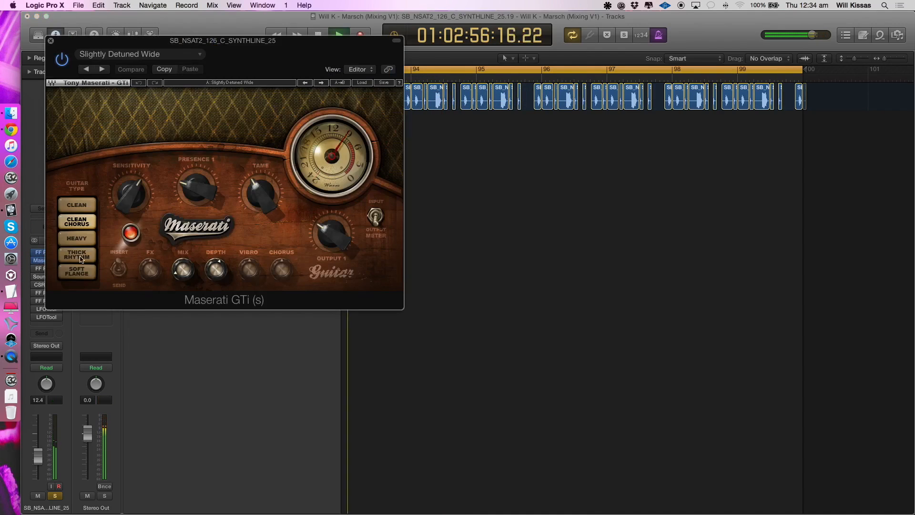
{"action": "left_click", "coordinate": [52, 42]}
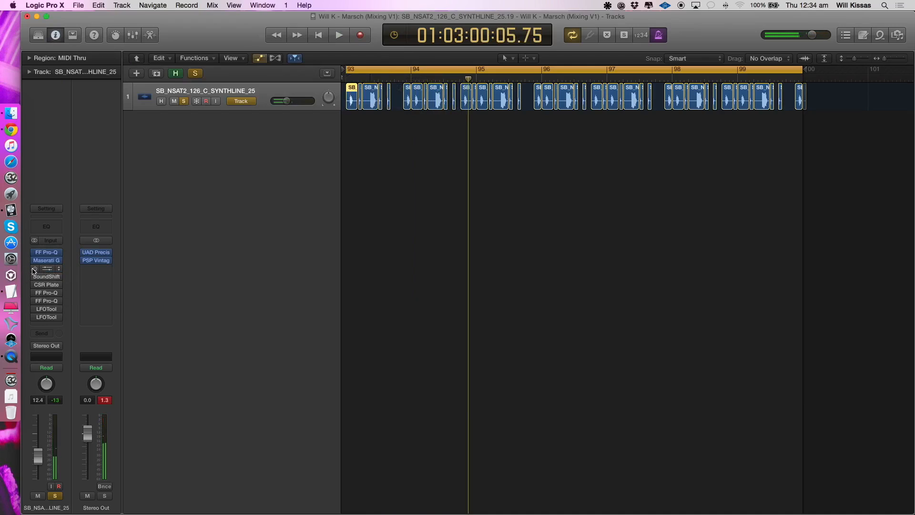
- Open the FF Pro-Q after the Maserati GTi, select its high-mid bell band, and set the analyzer to Pre+Post
{"action": "left_click", "coordinate": [49, 269]}
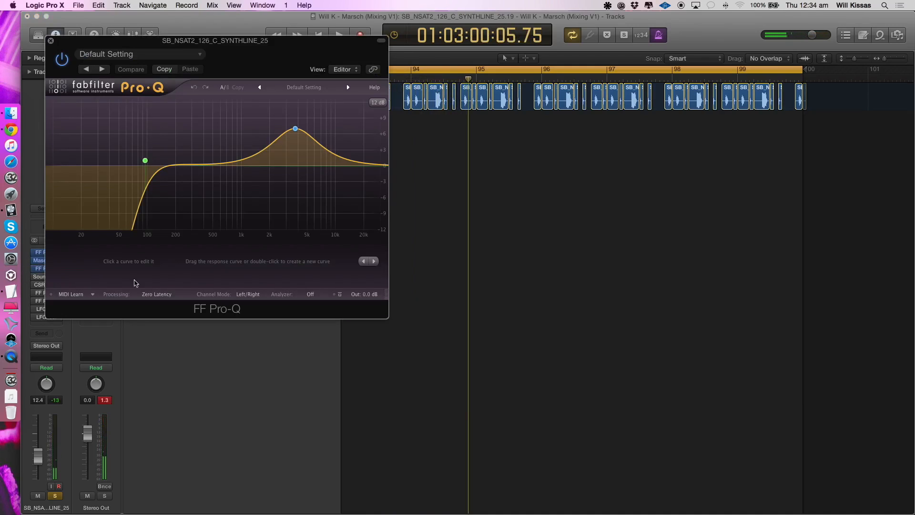
{"action": "left_click", "coordinate": [296, 130]}
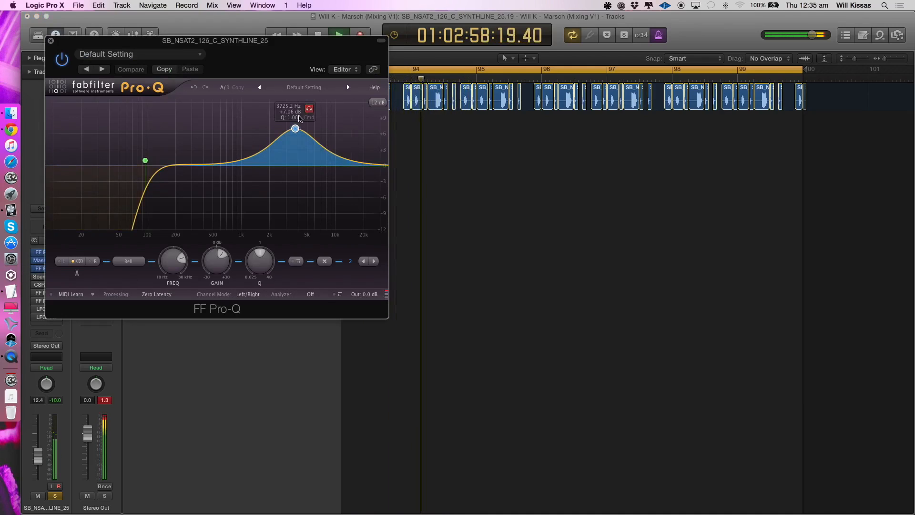
{"action": "left_click", "coordinate": [311, 294]}
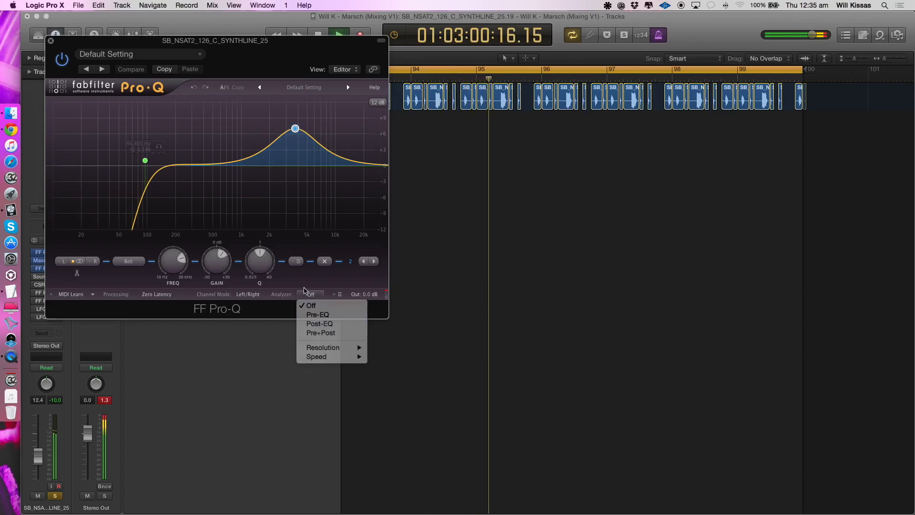
{"action": "left_click", "coordinate": [320, 333]}
{"action": "left_click", "coordinate": [51, 42]}
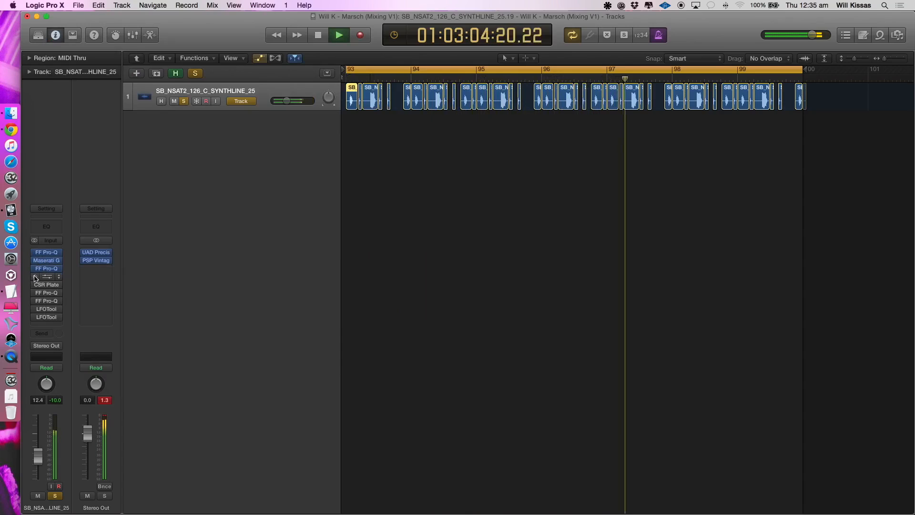
- Re-enable the SoundShift and CSR Plate inserts in turn while auditioning the synth line, and dismiss the overload alert
{"action": "key", "text": "space"}
{"action": "key", "text": "space"}
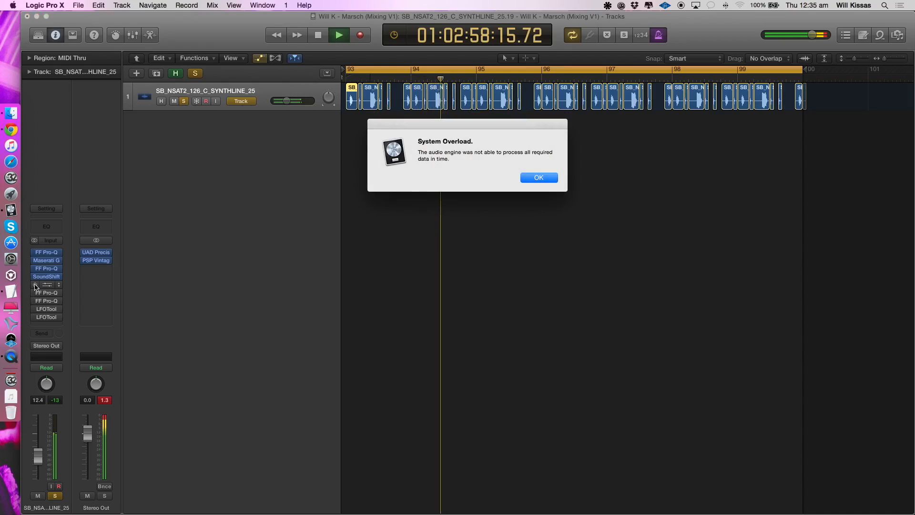
{"action": "key", "text": "Return"}
{"action": "key", "text": "space"}
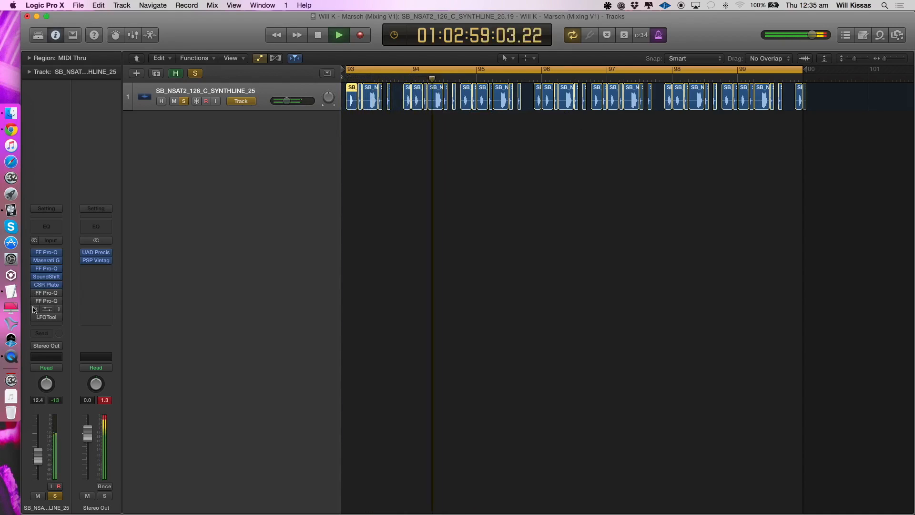
{"action": "key", "text": "space"}
- Open the first FF Pro-Q after the CSR Plate, listen to the synth line through it, and close it
{"action": "left_click", "coordinate": [47, 294]}
{"action": "key", "text": "space"}
{"action": "key", "text": "super+w"}
{"action": "key", "text": "space"}
- Re-enable the second FF Pro-Q after the CSR Plate and examine its mid/side low-cut bands while auditioning the line
{"action": "right_click", "coordinate": [39, 302]}
{"action": "left_click", "coordinate": [37, 302]}
{"action": "left_click", "coordinate": [48, 304]}
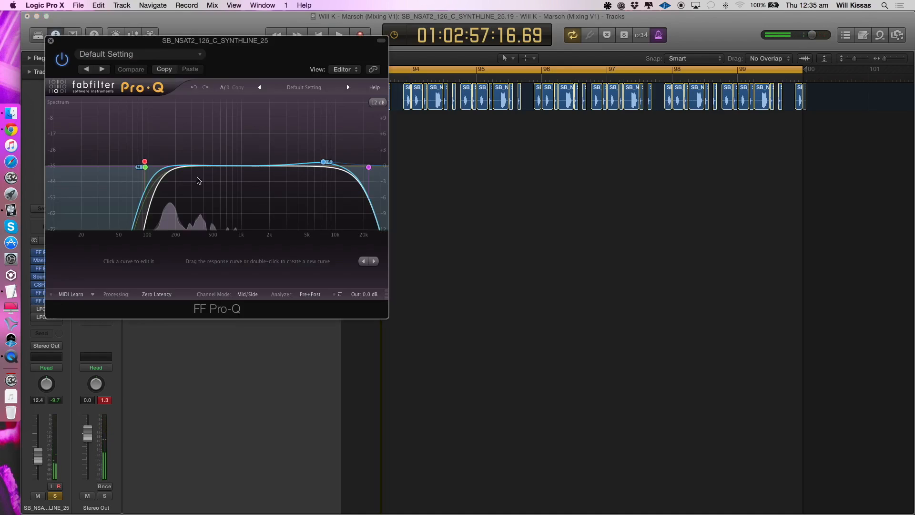
{"action": "key", "text": "space"}
{"action": "key", "text": "space"}
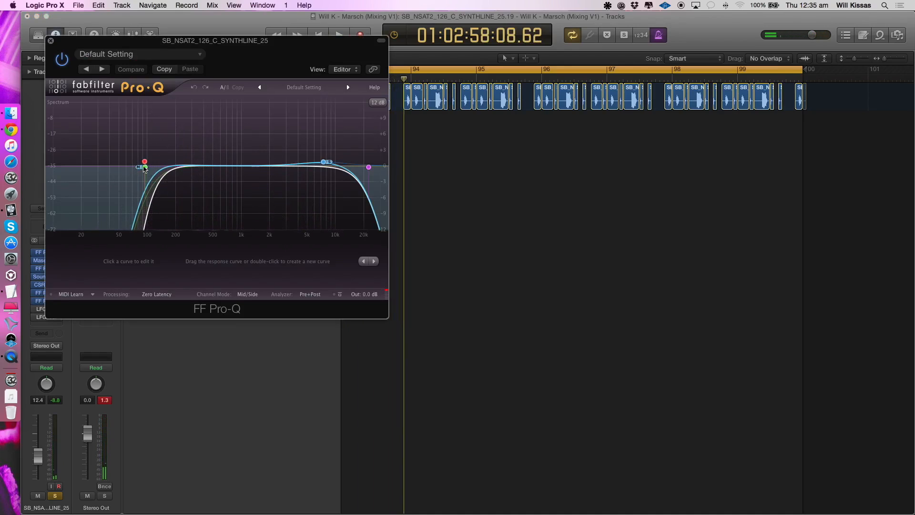
{"action": "mouse_move", "coordinate": [145, 164]}
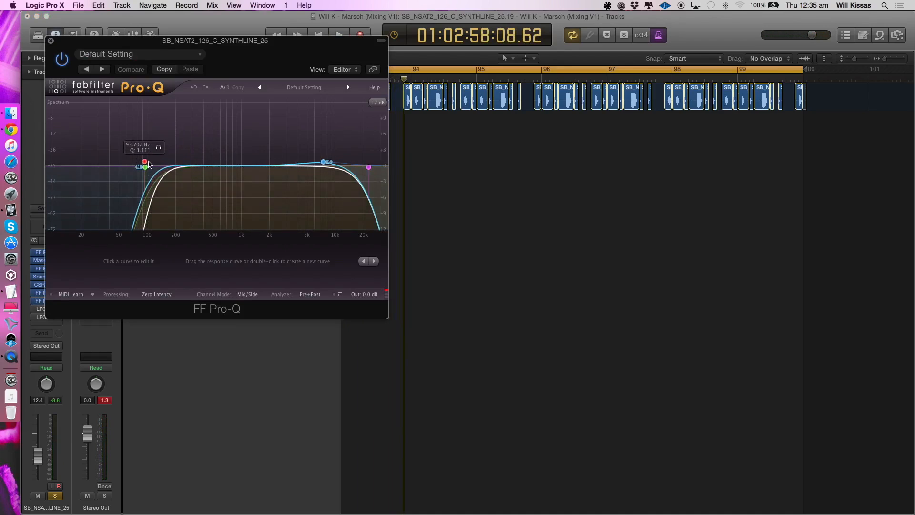
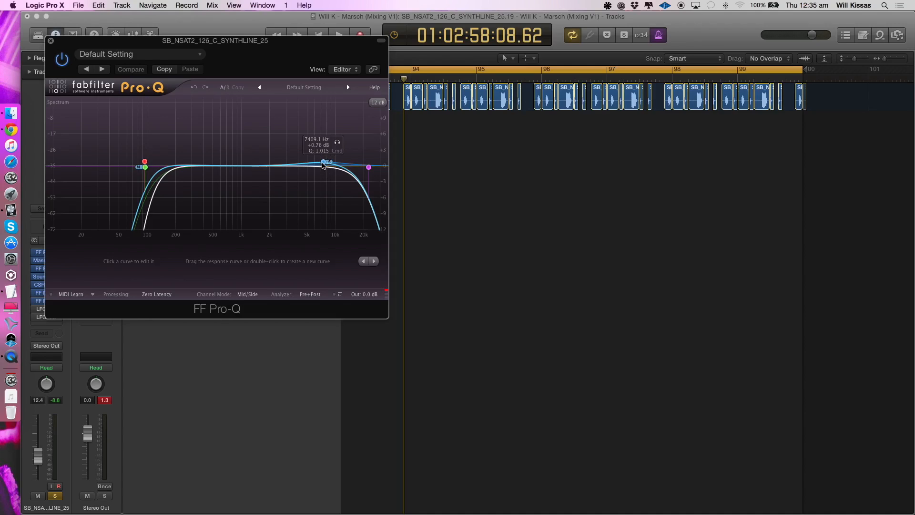
- Close the FF Pro-Q, re-enable both LFOTool inserts on the synth line, and view their curves while auditioning it
{"action": "left_click", "coordinate": [51, 41]}
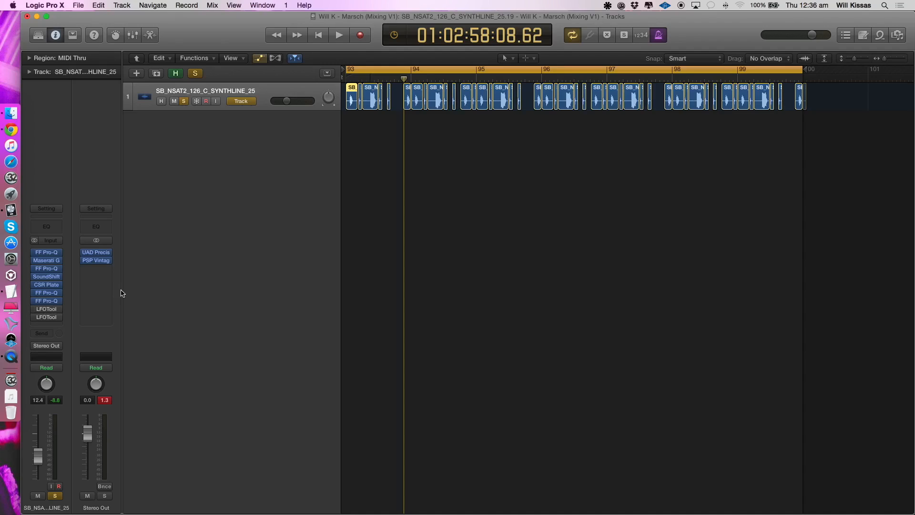
{"action": "key", "text": "space"}
{"action": "left_click", "coordinate": [40, 317]}
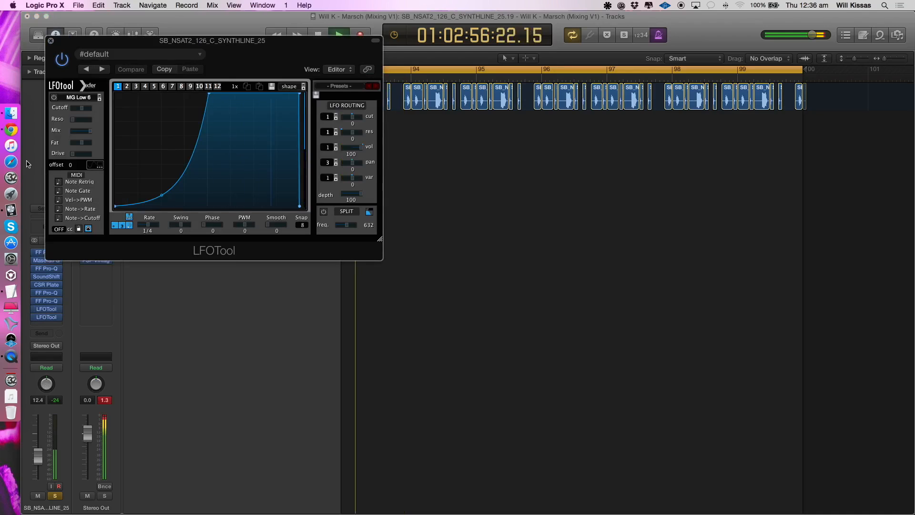
{"action": "left_click", "coordinate": [51, 44]}
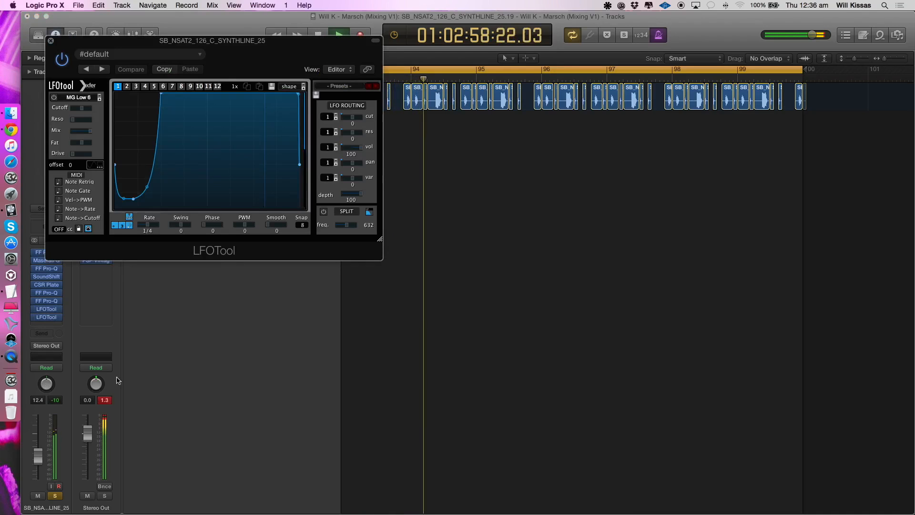
{"action": "left_click", "coordinate": [51, 43]}
- Return to the full arrangement, solo all tracks from Malanti up to Silvia Perc Toms, and play them with the synth line
{"action": "key", "text": "z"}
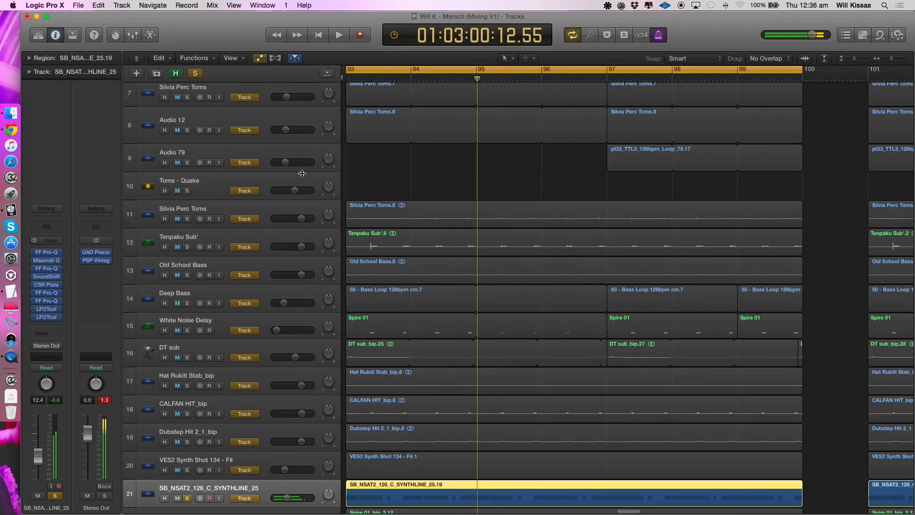
{"action": "scroll", "coordinate": [338, 348], "scroll_direction": "down", "scroll_amount": 5}
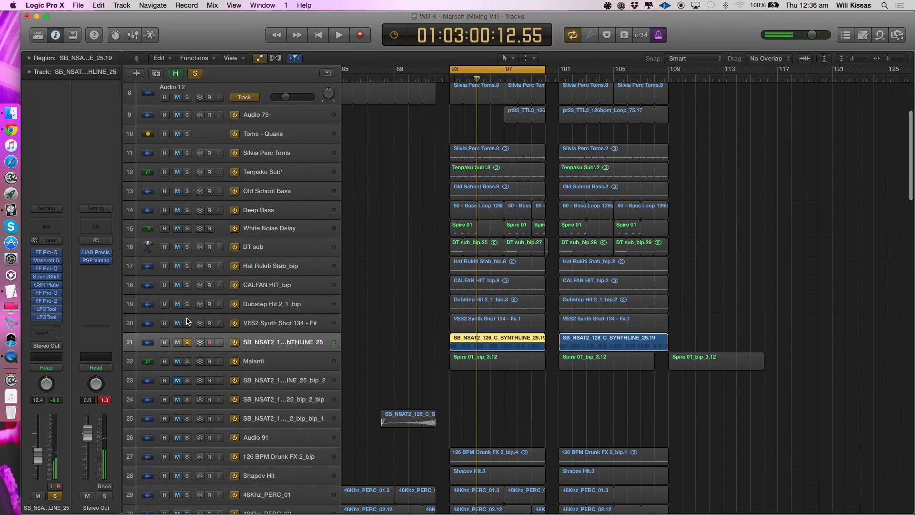
{"action": "key", "text": "space"}
{"action": "key", "text": "space"}
{"action": "left_click", "coordinate": [187, 361]}
{"action": "left_click_drag", "start_coordinate": [186, 326], "coordinate": [188, 120]}
{"action": "key", "text": "space"}
{"action": "scroll", "coordinate": [219, 186], "scroll_direction": "up", "scroll_amount": 3}
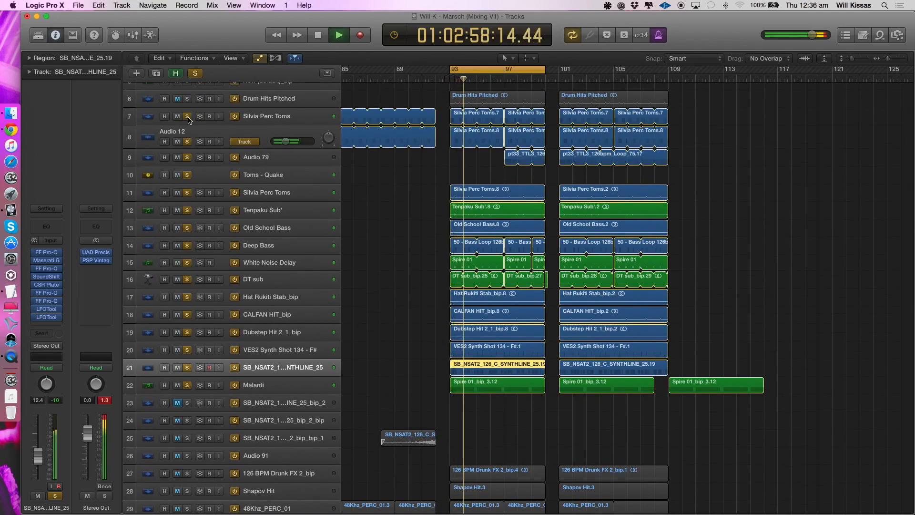
- Add the tracks from Drum Hits Pitched up to Top Kick to the solo and play the mix with the metronome off
{"action": "scroll", "coordinate": [250, 164], "scroll_direction": "down", "scroll_amount": 3}
{"action": "scroll", "coordinate": [250, 164], "scroll_direction": "up", "scroll_amount": 2}
{"action": "left_click", "coordinate": [186, 156]}
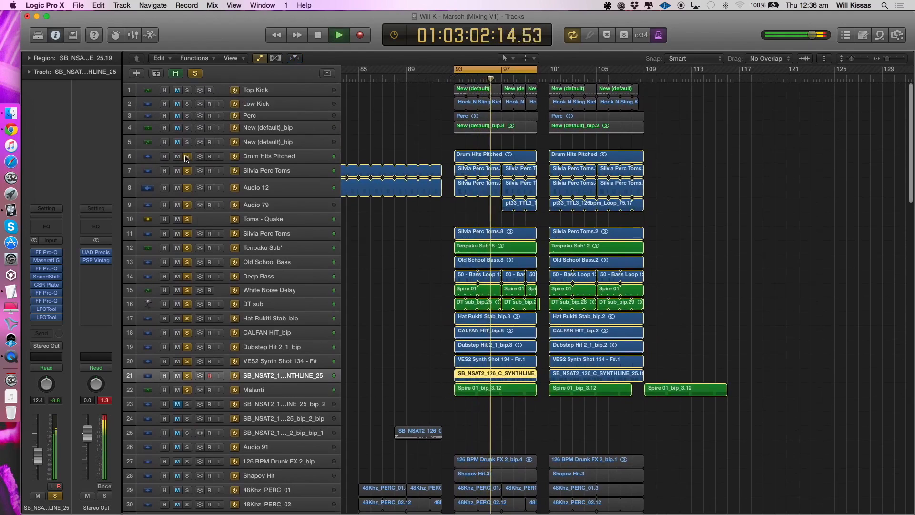
{"action": "left_click_drag", "start_coordinate": [186, 158], "coordinate": [187, 89]}
{"action": "key", "text": "space"}
{"action": "left_click", "coordinate": [659, 33]}
{"action": "key", "text": "space"}
- Stop playback and move the cycle range to bars 29 to 32 in the earlier part of the arrangement
{"action": "scroll", "coordinate": [366, 375], "scroll_direction": "down", "scroll_amount": 1}
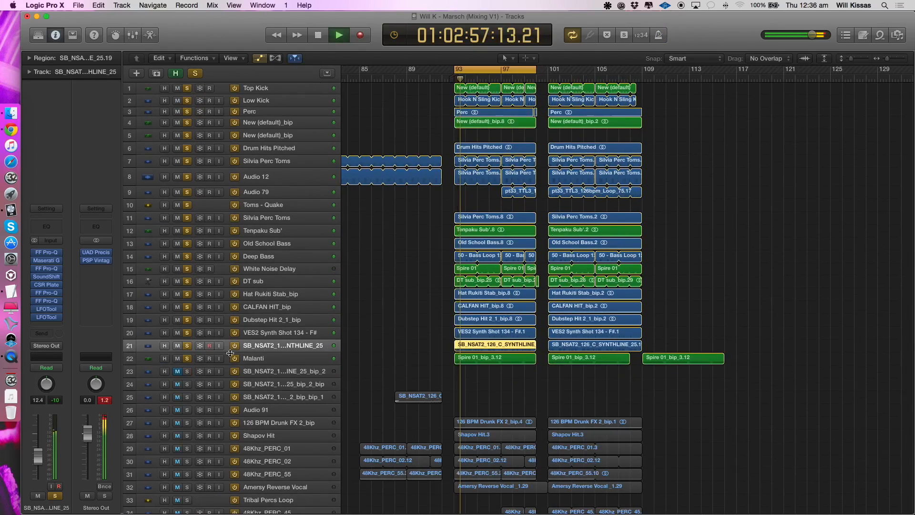
{"action": "key", "text": "Return"}
{"action": "scroll", "coordinate": [436, 400], "scroll_direction": "left", "scroll_amount": 6}
{"action": "scroll", "coordinate": [361, 352], "scroll_direction": "down", "scroll_amount": 10}
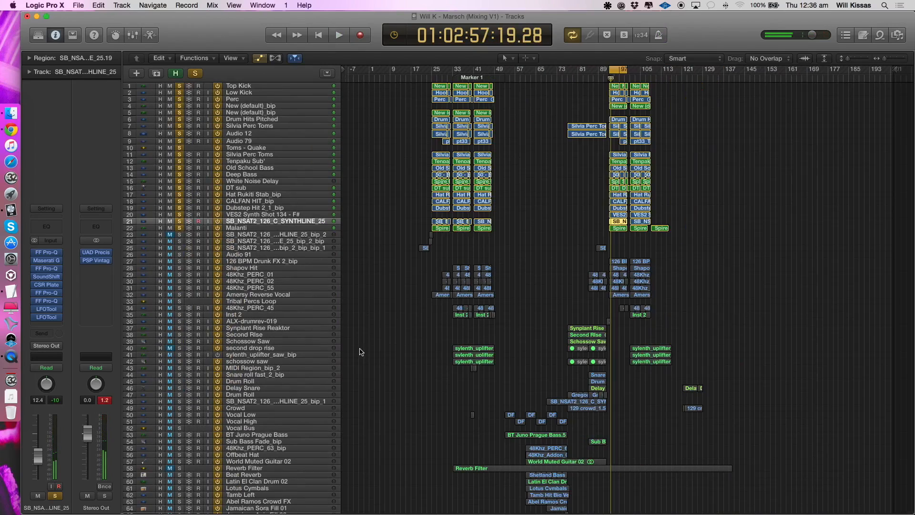
{"action": "scroll", "coordinate": [361, 352], "scroll_direction": "up", "scroll_amount": 8}
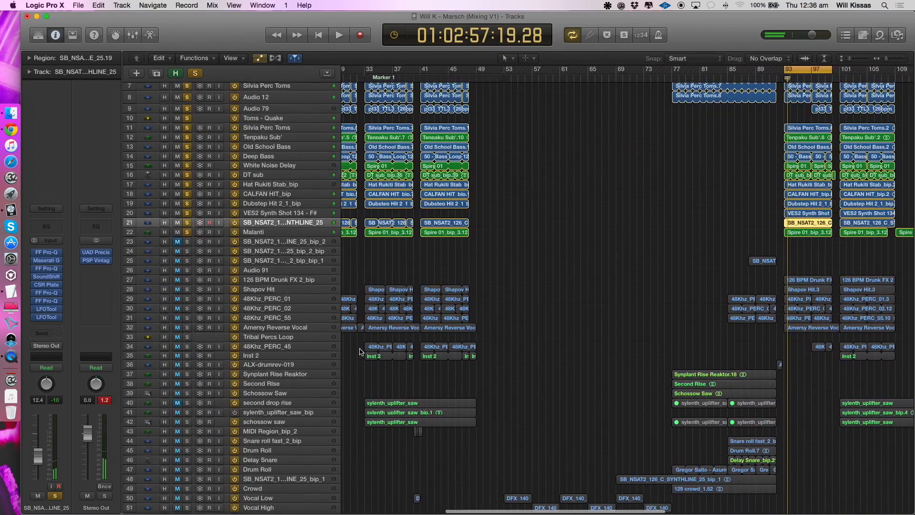
{"action": "scroll", "coordinate": [360, 352], "scroll_direction": "left", "scroll_amount": 3}
{"action": "left_click_drag", "start_coordinate": [379, 70], "coordinate": [406, 74]}
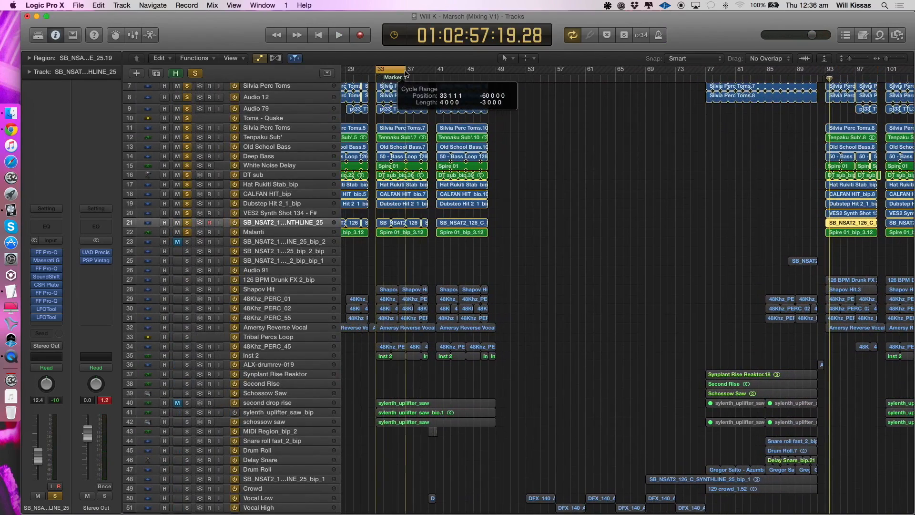
{"action": "scroll", "coordinate": [405, 210], "scroll_direction": "left", "scroll_amount": 2}
{"action": "scroll", "coordinate": [404, 219], "scroll_direction": "up", "scroll_amount": 3}
{"action": "scroll", "coordinate": [468, 157], "scroll_direction": "left", "scroll_amount": 8}
{"action": "left_click_drag", "start_coordinate": [536, 68], "coordinate": [565, 71]}
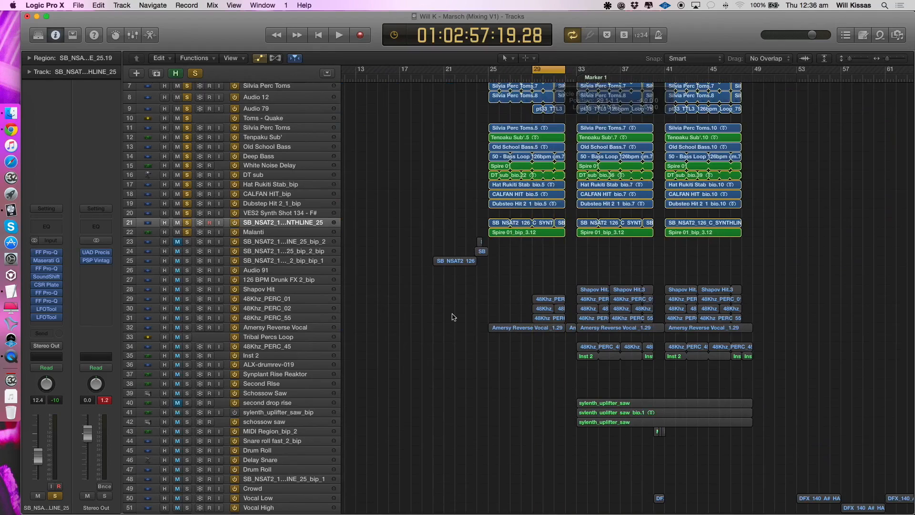
- Clear the current solos, solo 48Khz_PERC_01, 48Khz_PERC_02 and 48Khz_PERC_55, and select each in turn while playing them
{"action": "left_click", "coordinate": [187, 233]}
{"action": "left_click", "coordinate": [290, 301]}
{"action": "left_click", "coordinate": [187, 299]}
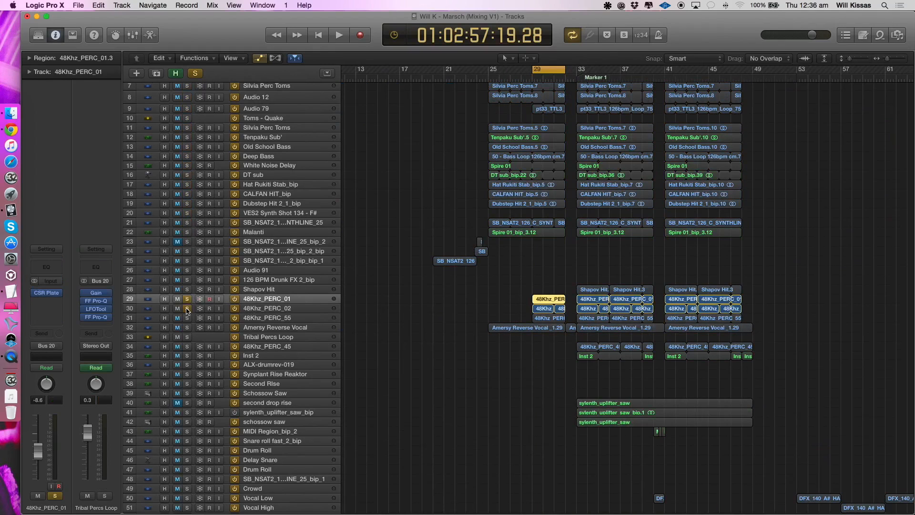
{"action": "key", "text": "space"}
{"action": "left_click", "coordinate": [186, 309]}
{"action": "left_click", "coordinate": [187, 318]}
{"action": "left_click", "coordinate": [281, 310]}
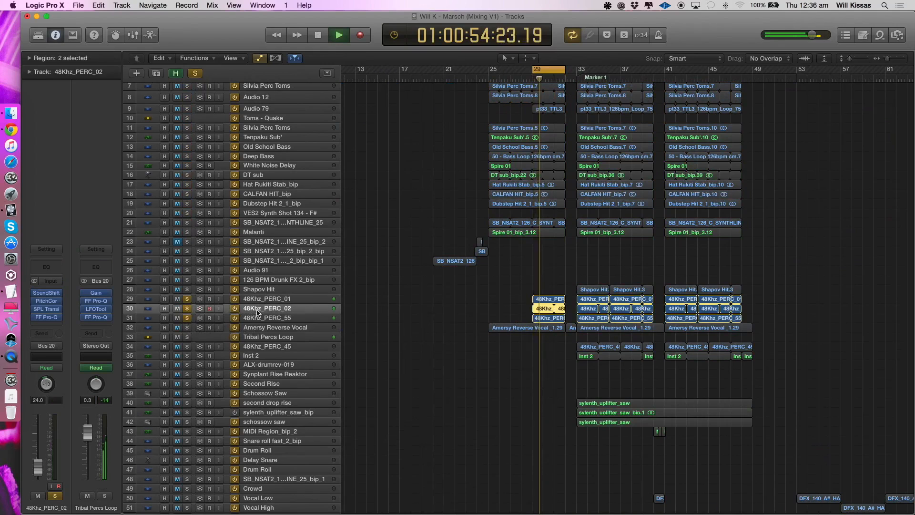
{"action": "left_click", "coordinate": [282, 321]}
- Move the cycle range to bars 33 to 36 and play the three soloed percussion tracks
{"action": "key", "text": "super+Down"}
{"action": "key", "text": "super+Down"}
{"action": "key", "text": "super+Right"}
{"action": "key", "text": "super+Right"}
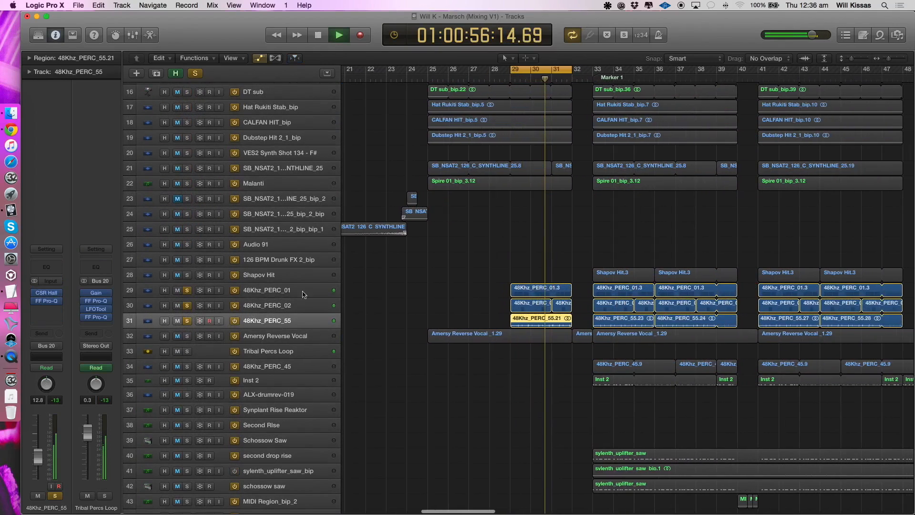
{"action": "key", "text": "space"}
{"action": "left_click_drag", "start_coordinate": [561, 70], "coordinate": [650, 77]}
{"action": "key", "text": "space"}
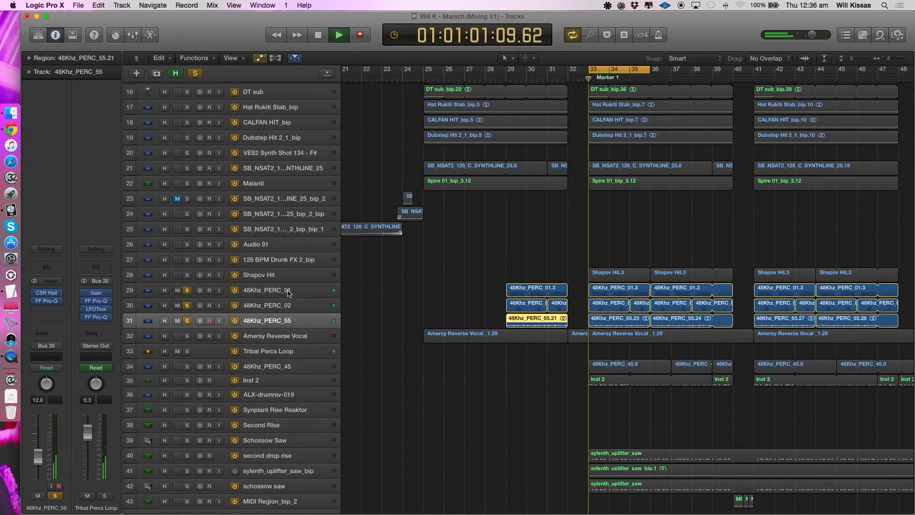
- Open the 48Khz_PERC_01.3 folder at bar 33, look at its chopped regions, and return to the arrangement
{"action": "left_click", "coordinate": [617, 288]}
{"action": "key", "text": "Return"}
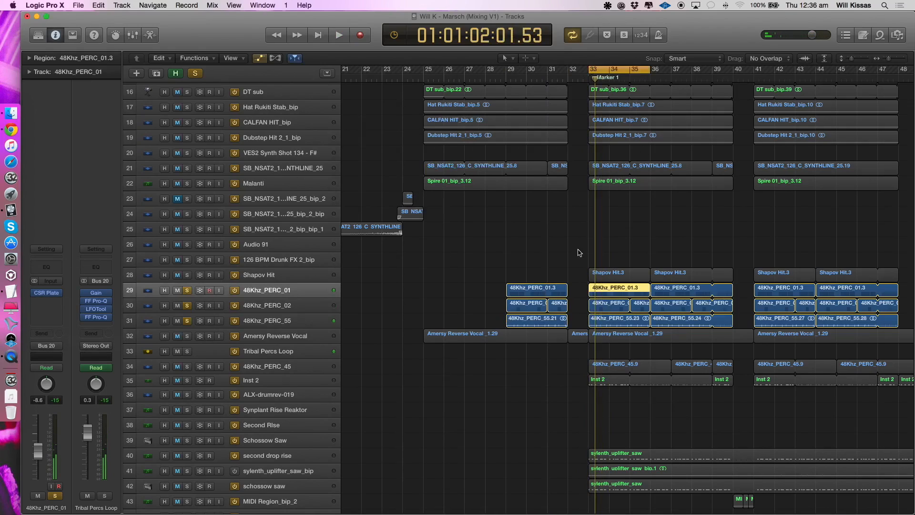
{"action": "double_click", "coordinate": [594, 296]}
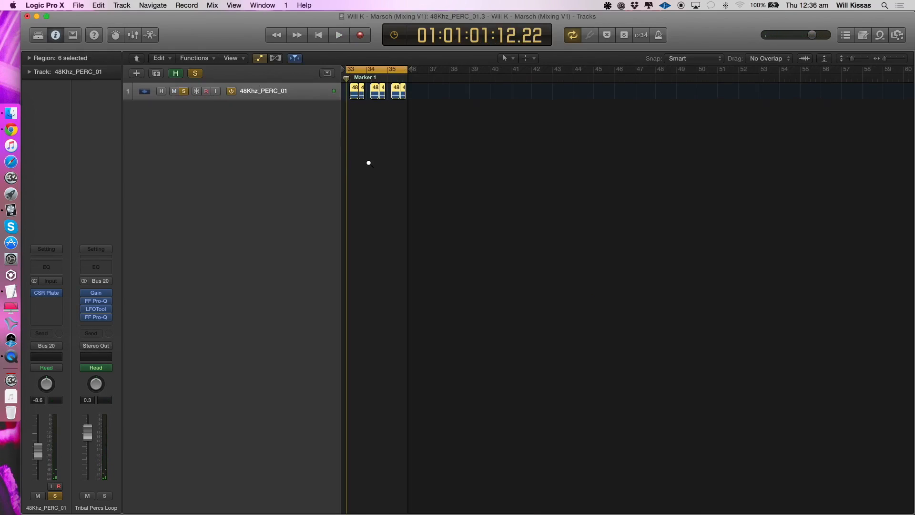
{"action": "key", "text": "z"}
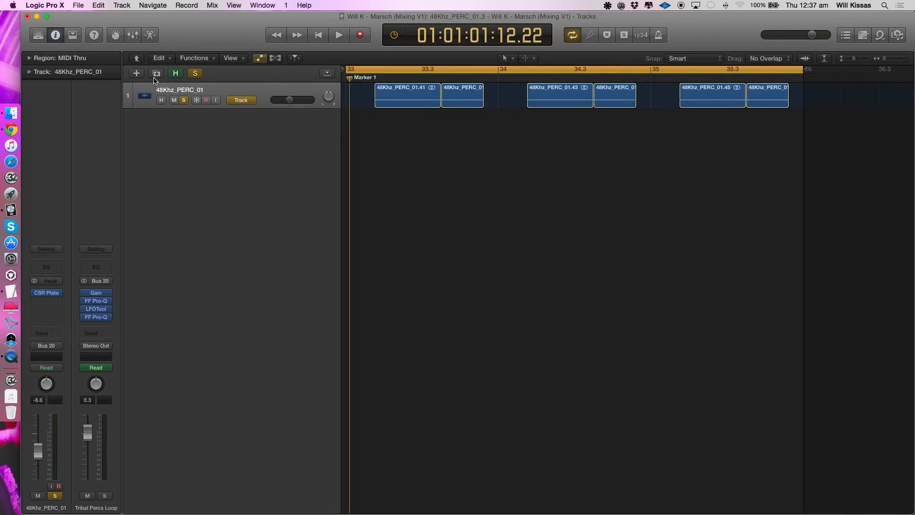
{"action": "left_click", "coordinate": [139, 61]}
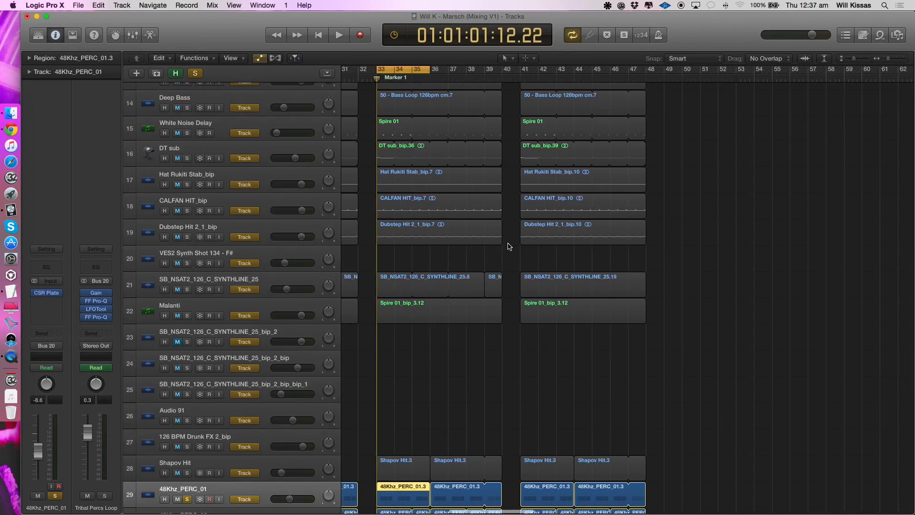
- Remove 48Khz_PERC_02 and 48Khz_PERC_55 from the solo and audition 48Khz_PERC_01 alone
{"action": "scroll", "coordinate": [510, 246], "scroll_direction": "down", "scroll_amount": 6}
{"action": "key", "text": "super+Up"}
{"action": "key", "text": "super+Up"}
{"action": "key", "text": "super+Left"}
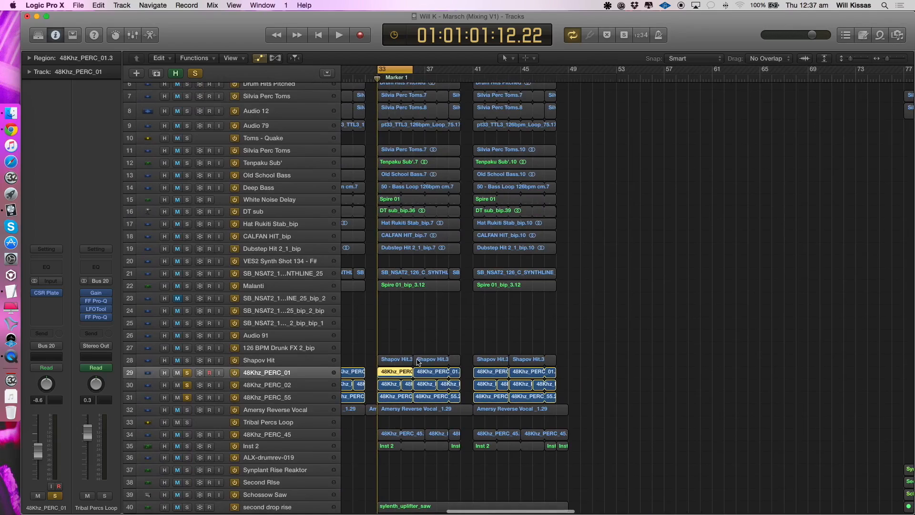
{"action": "left_click", "coordinate": [271, 384]}
{"action": "left_click", "coordinate": [270, 374]}
{"action": "left_click", "coordinate": [186, 388]}
{"action": "key", "text": "space"}
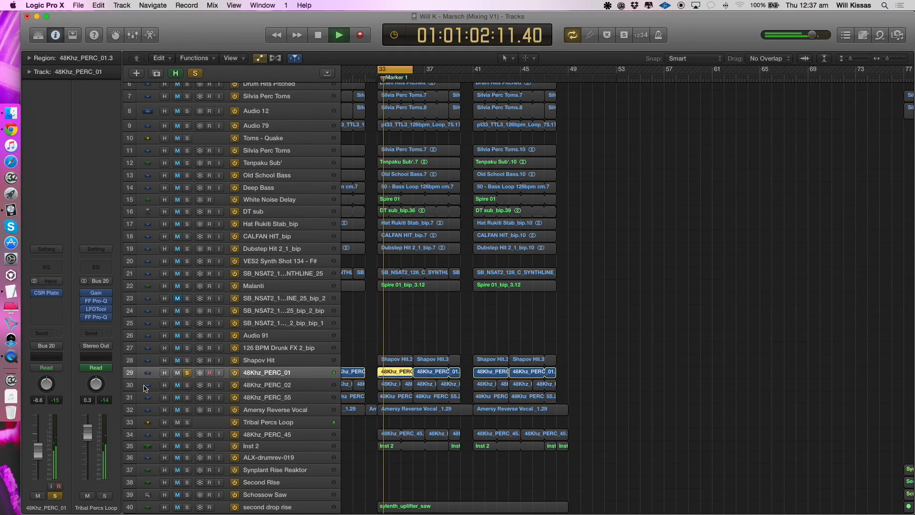
{"action": "mouse_move", "coordinate": [56, 297]}
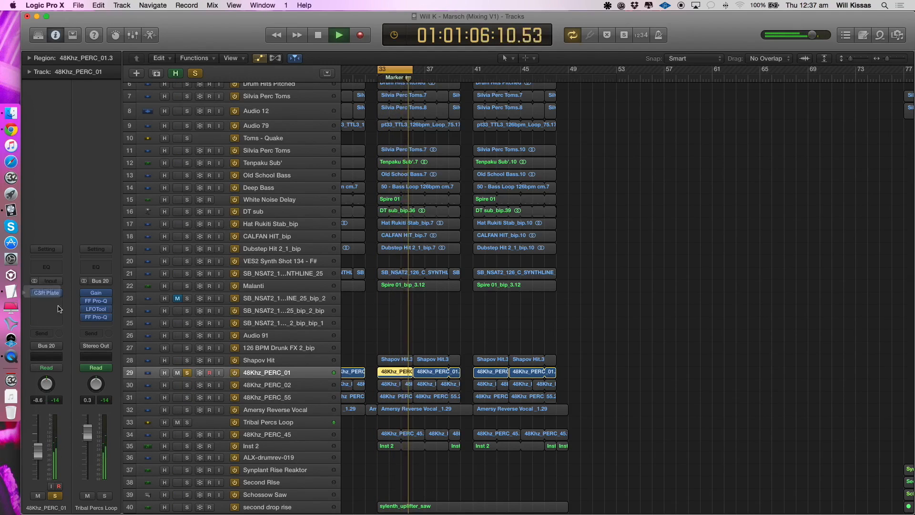
- Switch the solo from 48Khz_PERC_01 to 48Khz_PERC_02 and select that track
{"action": "left_click", "coordinate": [186, 387]}
{"action": "left_click", "coordinate": [186, 377]}
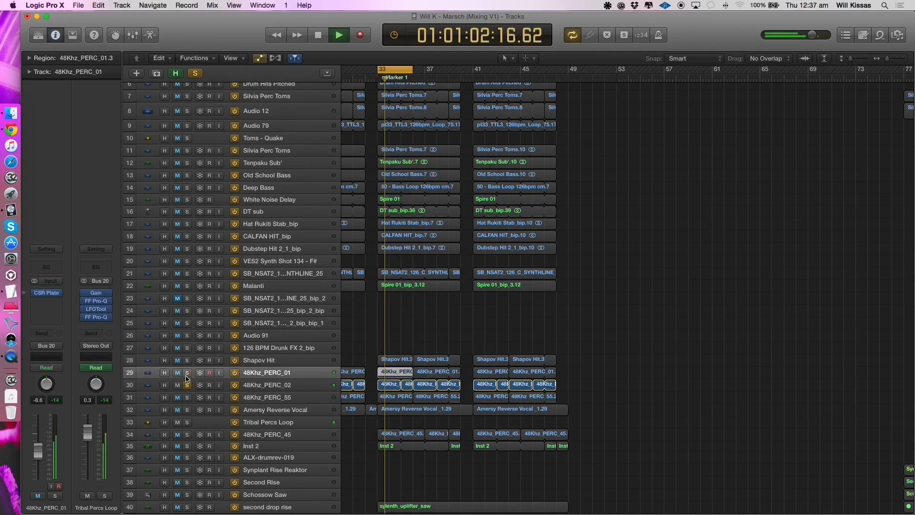
{"action": "left_click", "coordinate": [247, 385]}
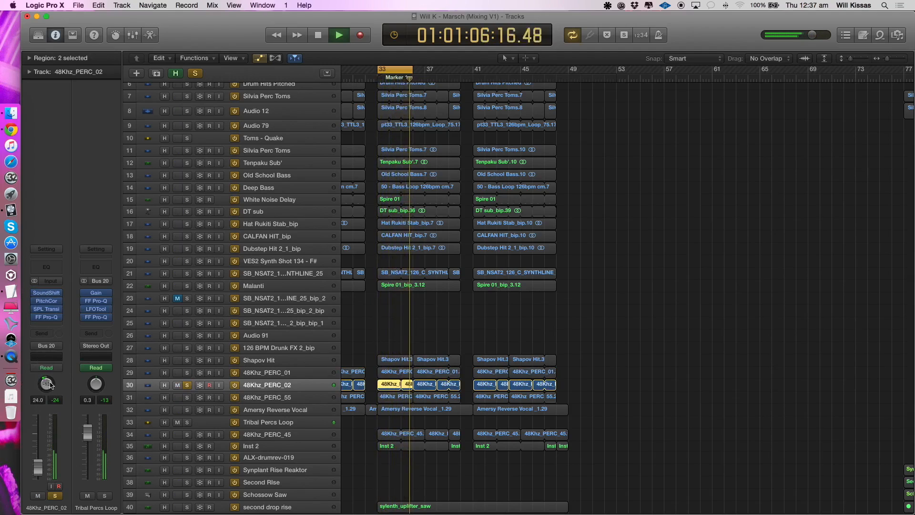
- Examine the SPL Transient Designer and FF Pro-Q inserts on 48Khz_PERC_02, closing each one after viewing it
{"action": "left_click", "coordinate": [44, 308]}
{"action": "left_click", "coordinate": [44, 309]}
{"action": "left_click", "coordinate": [45, 310]}
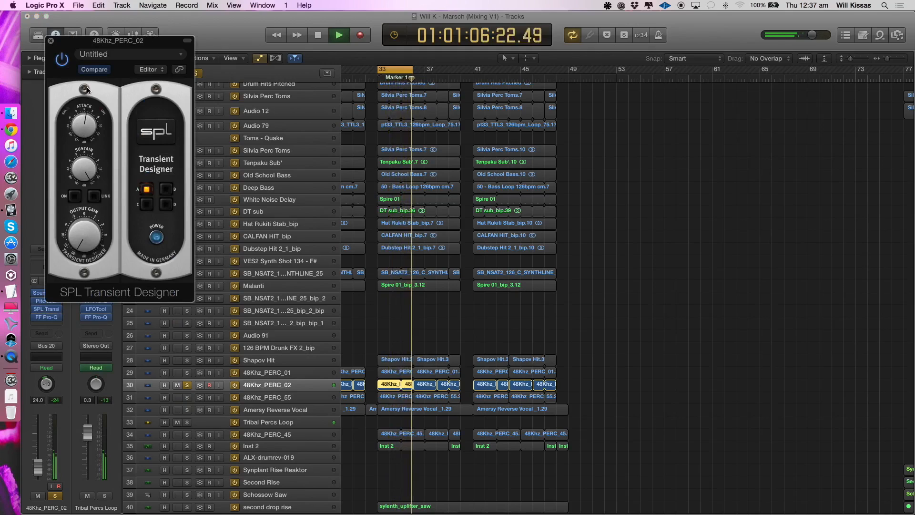
{"action": "key", "text": "space"}
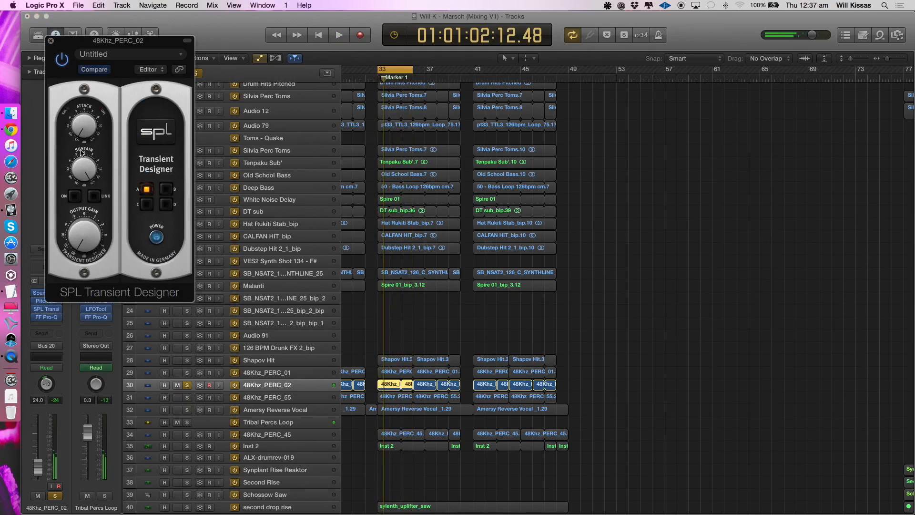
{"action": "left_click", "coordinate": [51, 40]}
{"action": "left_click", "coordinate": [46, 317]}
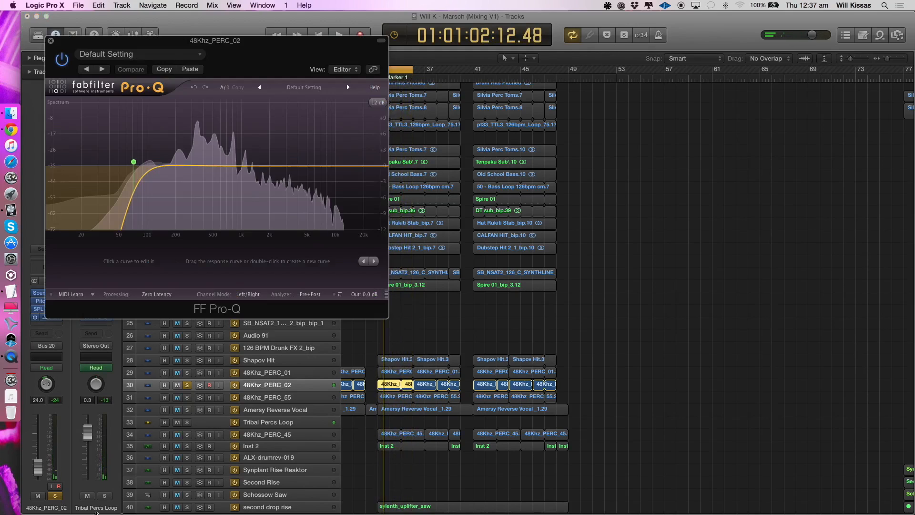
{"action": "key", "text": "space"}
{"action": "left_click", "coordinate": [51, 40]}
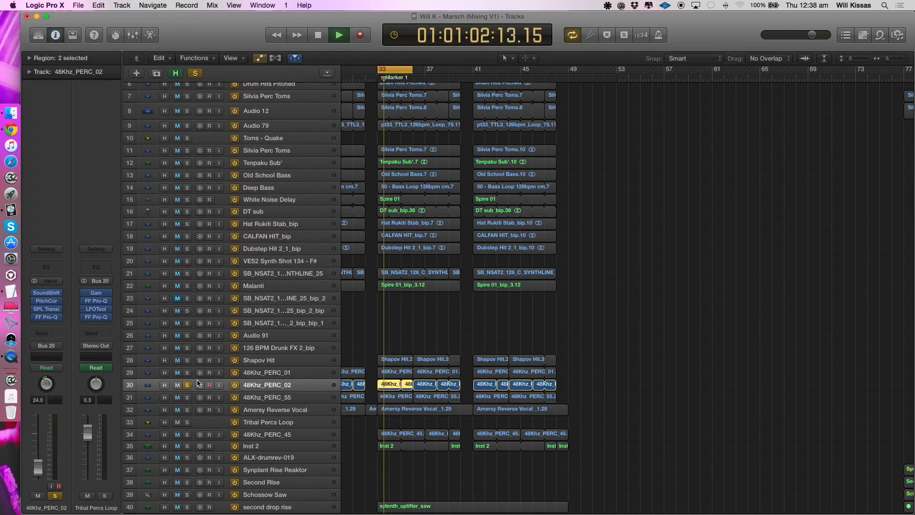
- Audition 48Khz_PERC_55 on its own and view its waveform in the audio track editor
{"action": "left_click", "coordinate": [239, 398]}
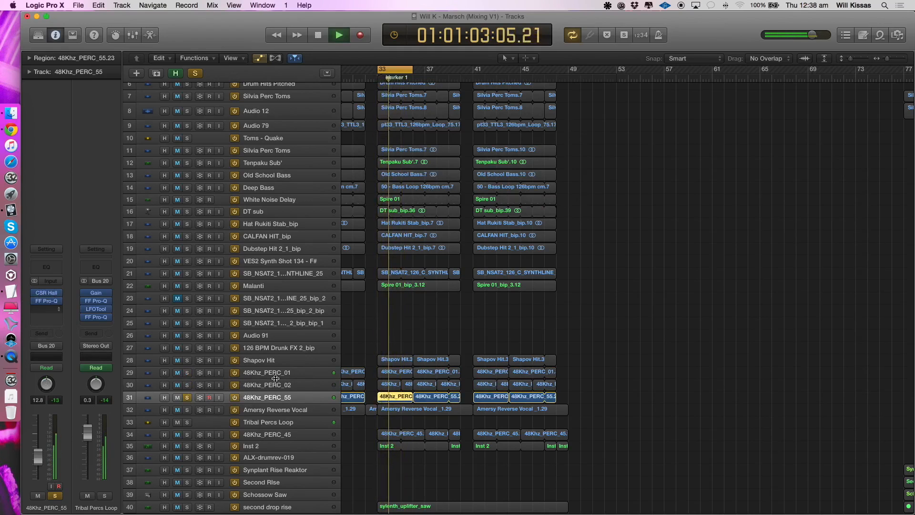
{"action": "key", "text": "space"}
{"action": "left_click", "coordinate": [364, 386]}
{"action": "key", "text": "e"}
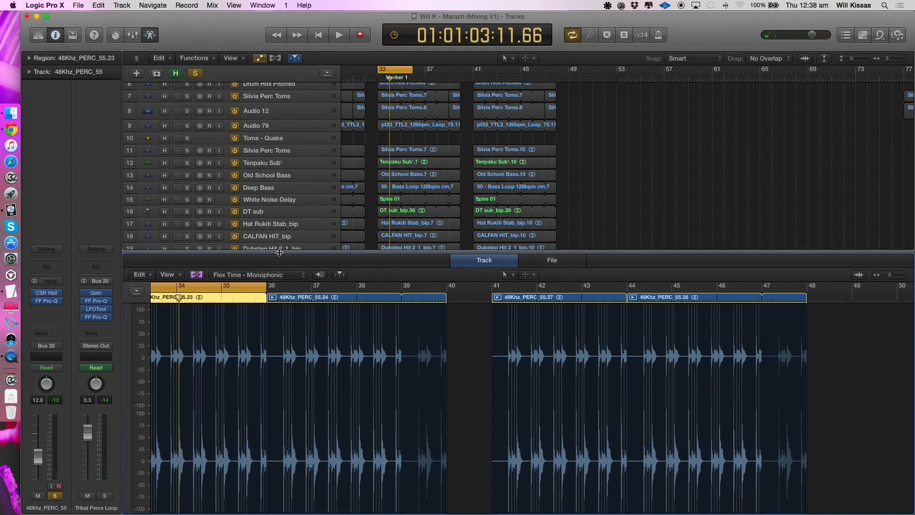
{"action": "key", "text": "e"}
- Solo the Tribal Percs Loop bus and play all the percussion tracks routed to it together
{"action": "key", "text": "space"}
{"action": "left_click", "coordinate": [104, 496]}
{"action": "key", "text": "super+Right"}
{"action": "key", "text": "super+Right"}
{"action": "key", "text": "super+Right"}
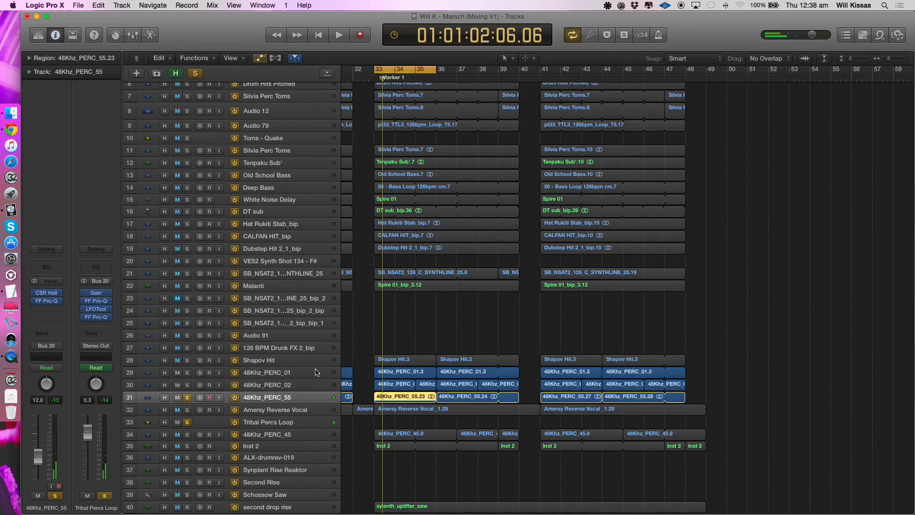
{"action": "key", "text": "space"}
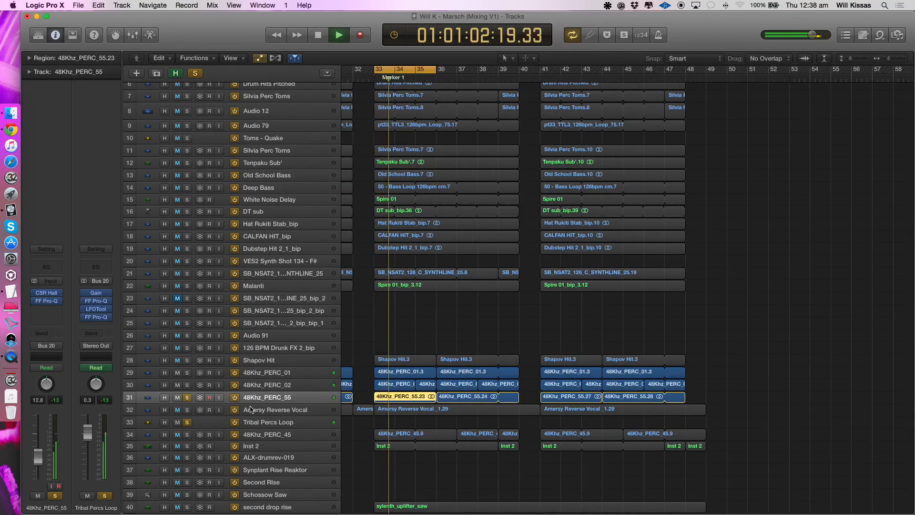
- Examine the FF Pro-Q, LFOTool and second FF Pro-Q inserts on the Tribal Percs Loop bus, closing each and clearing the percussion solo
{"action": "left_click", "coordinate": [96, 300]}
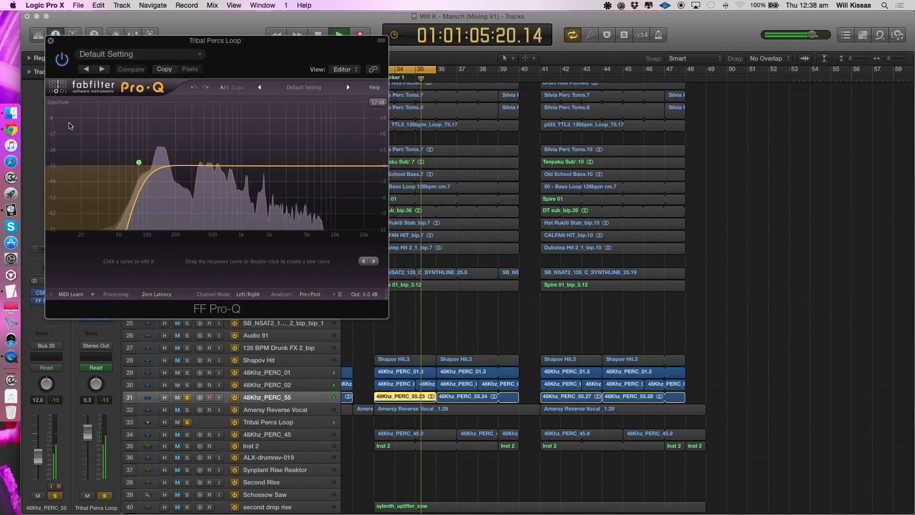
{"action": "left_click", "coordinate": [51, 41]}
{"action": "left_click", "coordinate": [96, 309]}
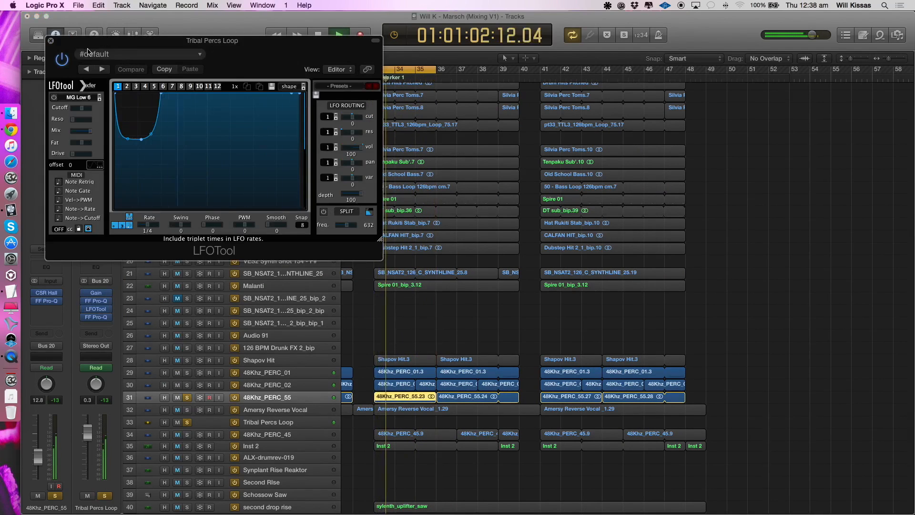
{"action": "left_click", "coordinate": [64, 41]}
{"action": "left_click", "coordinate": [96, 317]}
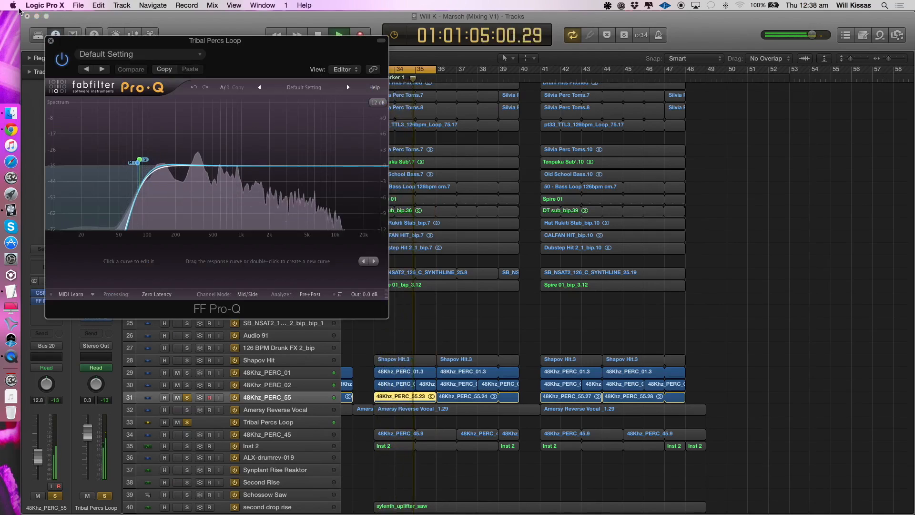
{"action": "left_click", "coordinate": [50, 41]}
{"action": "left_click", "coordinate": [186, 398]}
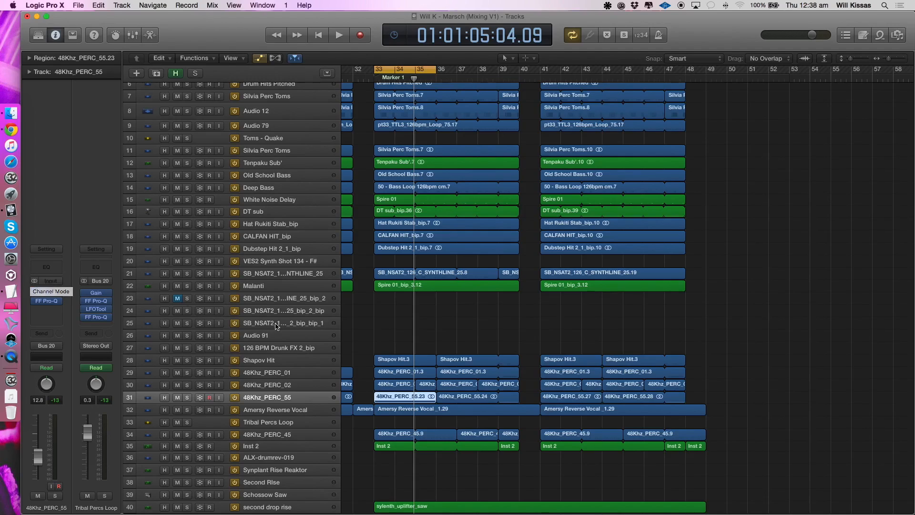
- Select the Amersy Reverse Vocal track and put it in solo
{"action": "left_click", "coordinate": [269, 412]}
{"action": "left_click", "coordinate": [188, 410]}
{"action": "scroll", "coordinate": [496, 363], "scroll_direction": "left", "scroll_amount": 3}
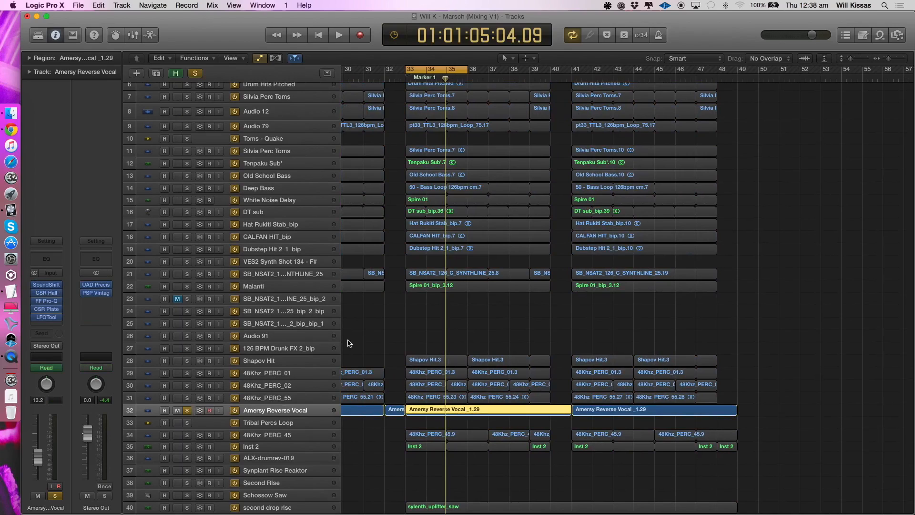
- Check the channel inserts of 48Khz_PERC_02, 48Khz_PERC_01, SB_NSAT2_126_C_SYNTHLINE_25 and 48Khz_PERC_55, soloing 48Khz_PERC_55 briefly
{"action": "left_click", "coordinate": [259, 385]}
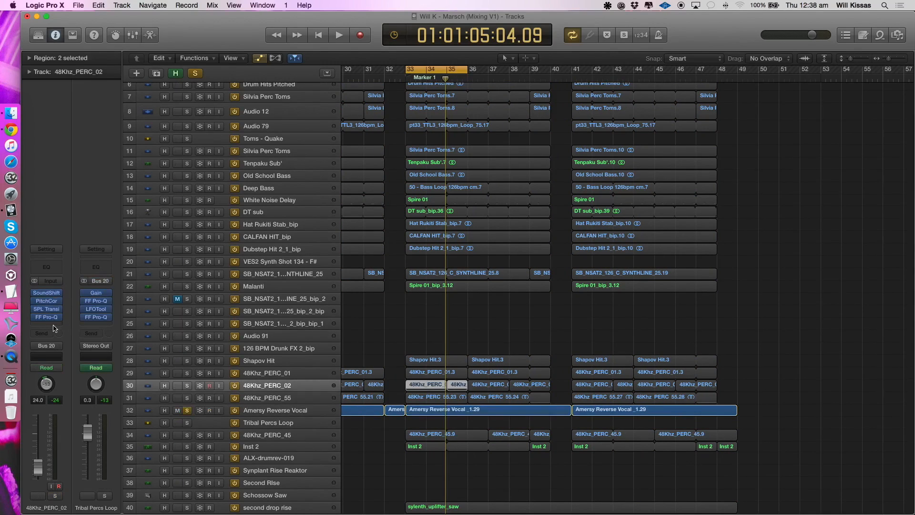
{"action": "key", "text": "Up"}
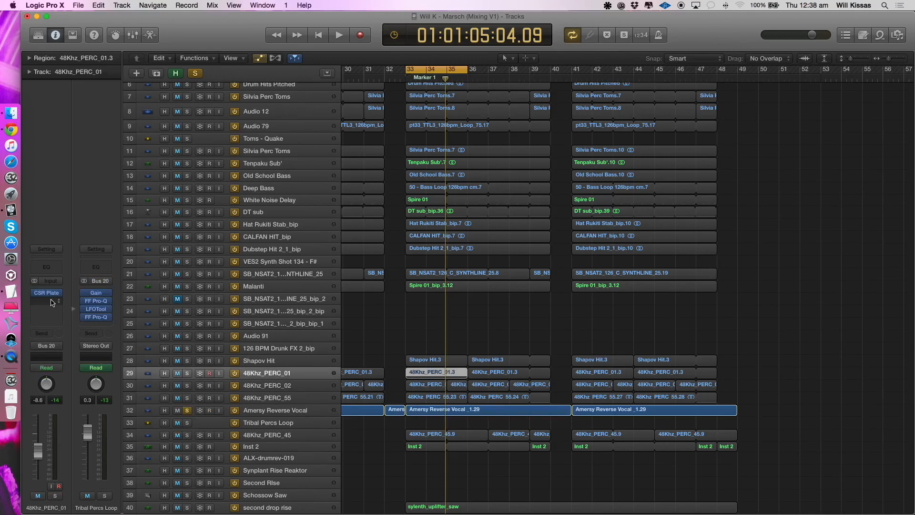
{"action": "left_click", "coordinate": [257, 271]}
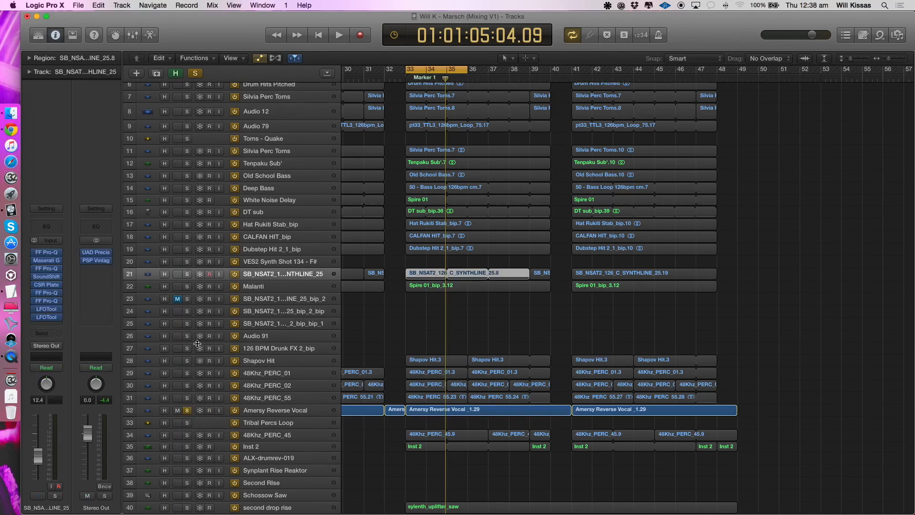
{"action": "left_click", "coordinate": [264, 402]}
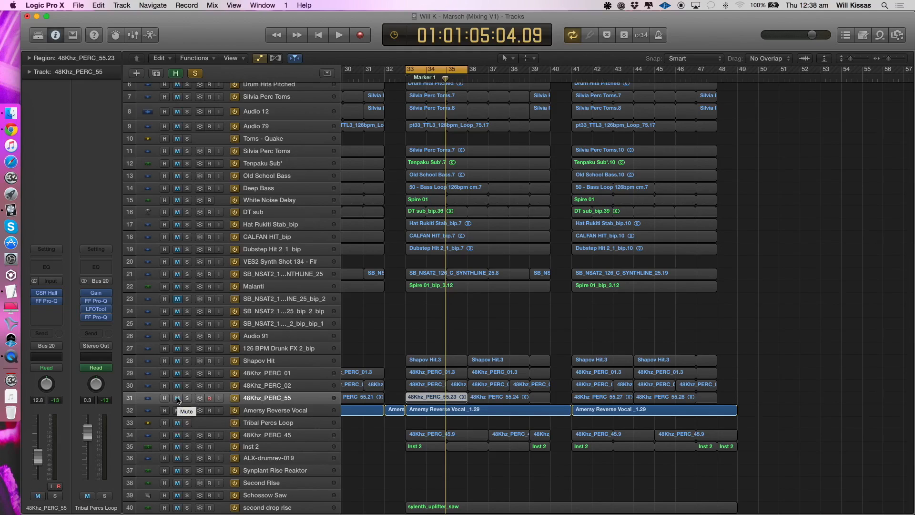
{"action": "left_click", "coordinate": [186, 398]}
{"action": "left_click", "coordinate": [187, 409]}
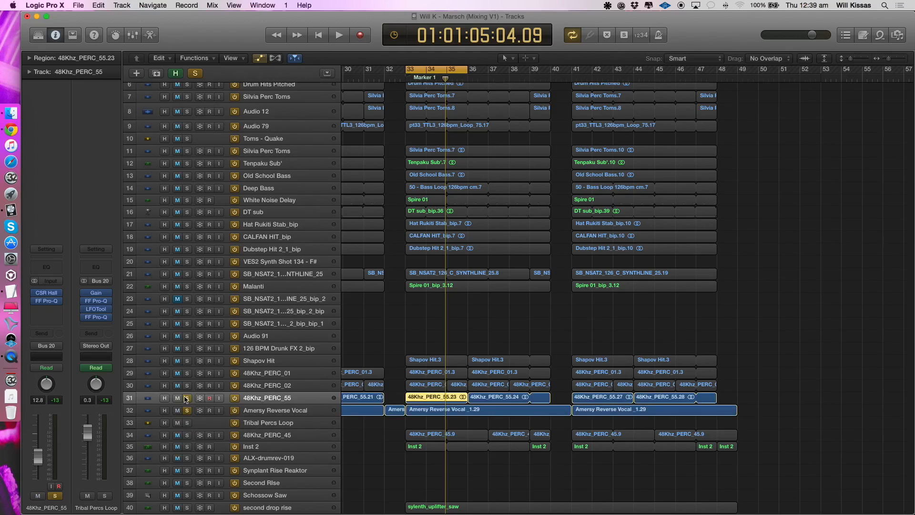
- Enlarge the track rows around Amersy Reverse Vocal and play that track on its own
{"action": "key", "text": "super+Down"}
{"action": "scroll", "coordinate": [404, 361], "scroll_direction": "up", "scroll_amount": 3}
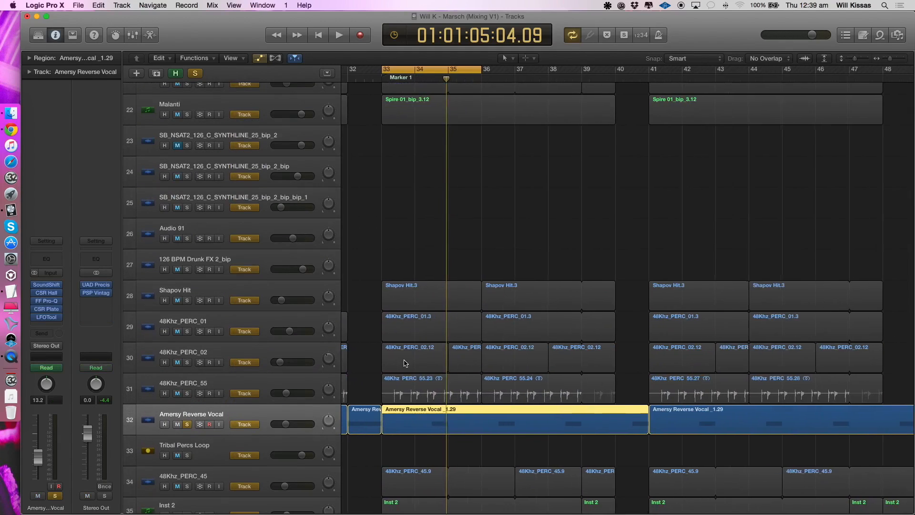
{"action": "scroll", "coordinate": [404, 361], "scroll_direction": "left", "scroll_amount": 2}
{"action": "key", "text": "space"}
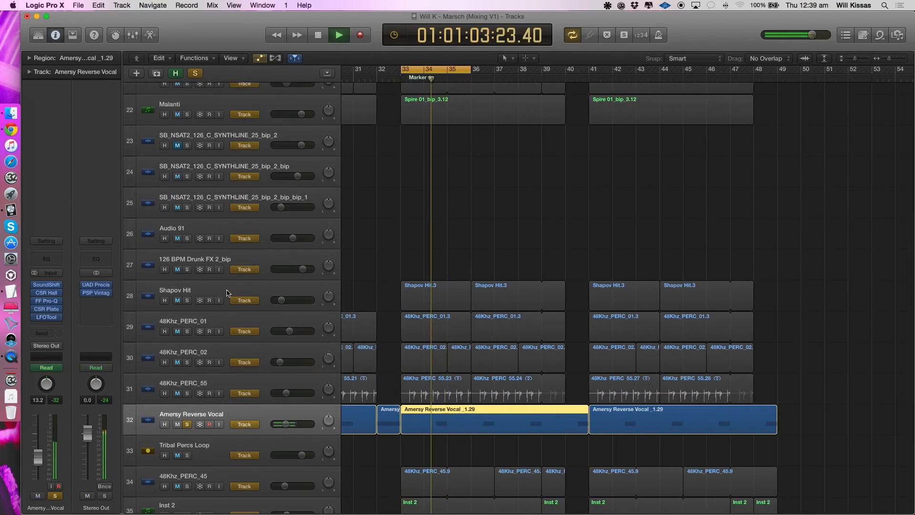
{"action": "key", "text": "space"}
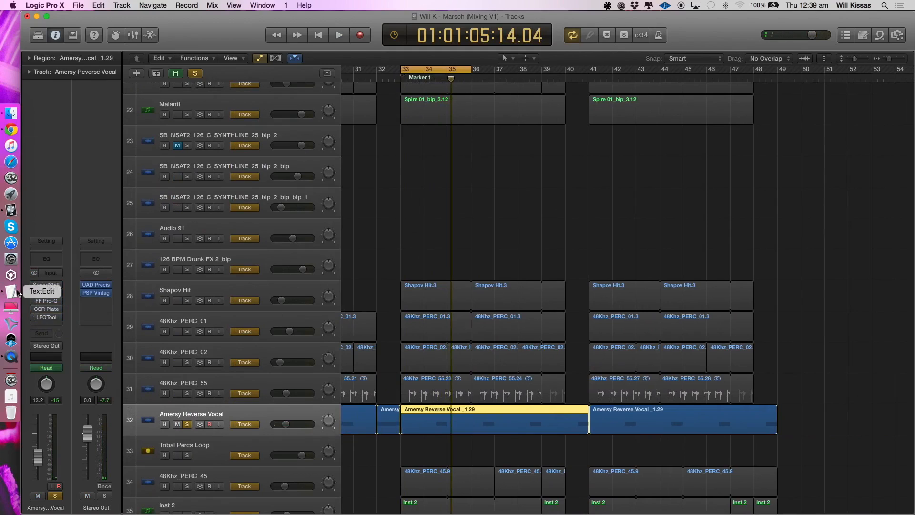
- Start the cycle range half a bar before bar 33 and replay Amersy Reverse Vocal with inserts bypassed, re-enabling SoundShift and CSR Hall
{"action": "key", "text": "space"}
{"action": "left_click_drag", "start_coordinate": [410, 70], "coordinate": [399, 70]}
{"action": "key", "text": "space"}
{"action": "key", "text": "space"}
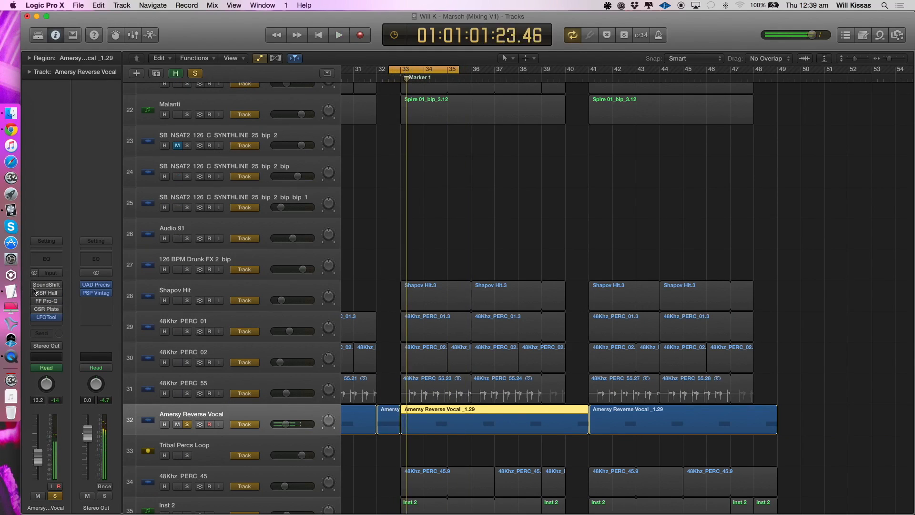
{"action": "key", "text": "space"}
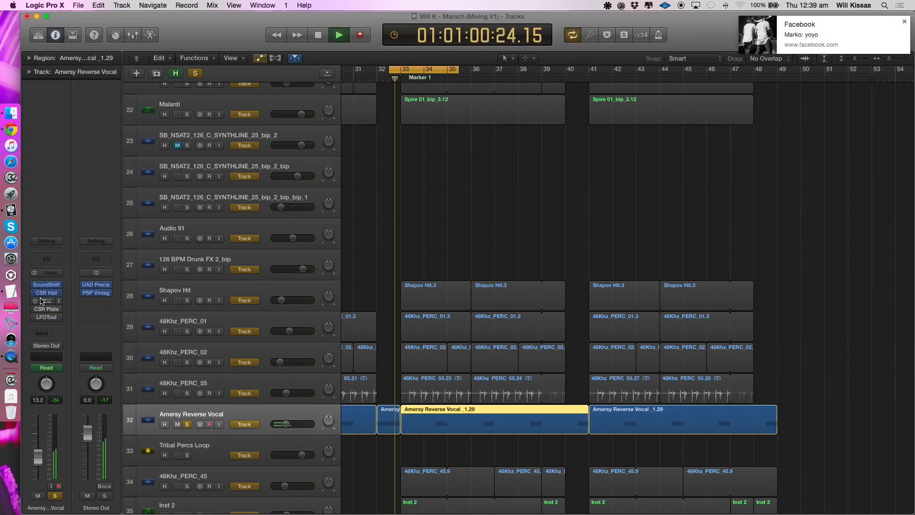
{"action": "key", "text": "space"}
- Examine the CSR Hall and FF Pro-Q inserts on Amersy Reverse Vocal, and replay the track with FF Pro-Q re-enabled
{"action": "left_click", "coordinate": [48, 293]}
{"action": "left_click", "coordinate": [51, 42]}
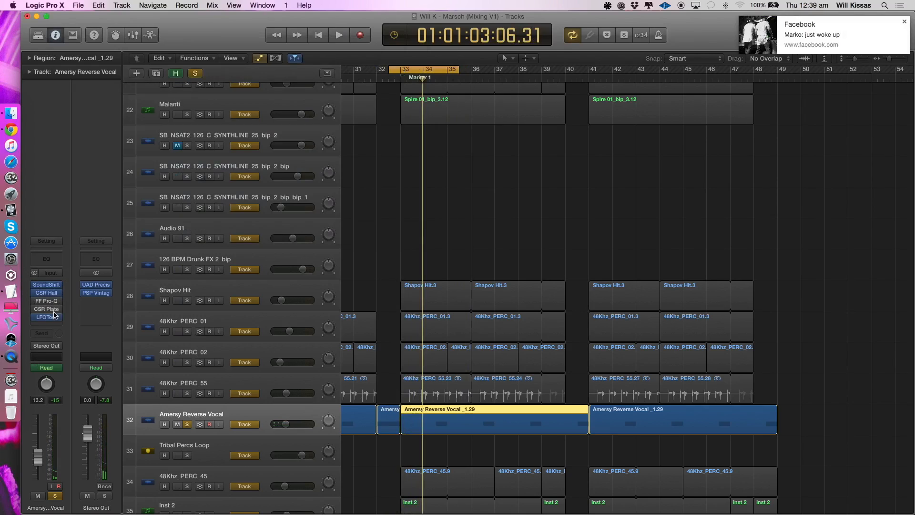
{"action": "left_click", "coordinate": [46, 301]}
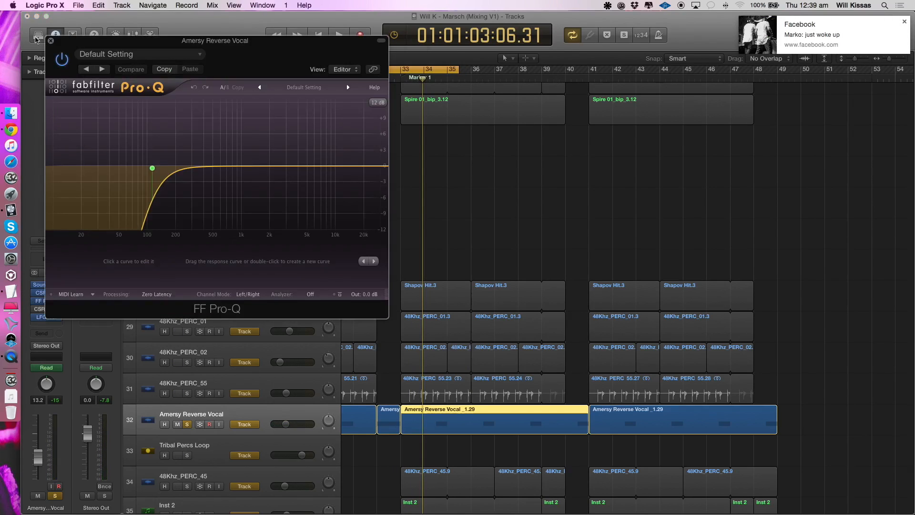
{"action": "key", "text": "space"}
{"action": "left_click", "coordinate": [43, 301]}
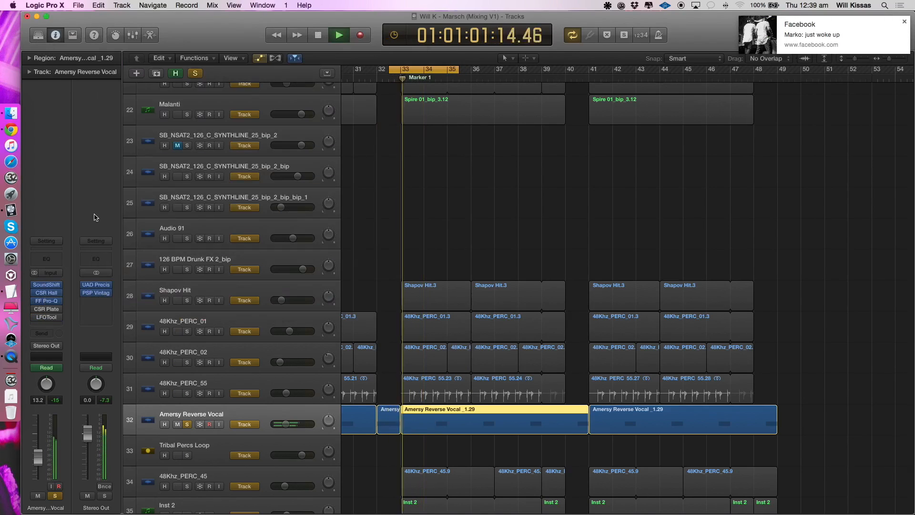
- View the CSR Plate settings on Amersy Reverse Vocal, re-enable CSR Plate and LFOTool, and listen to the full insert chain
{"action": "left_click", "coordinate": [47, 309]}
{"action": "left_click", "coordinate": [35, 317]}
{"action": "key", "text": "space"}
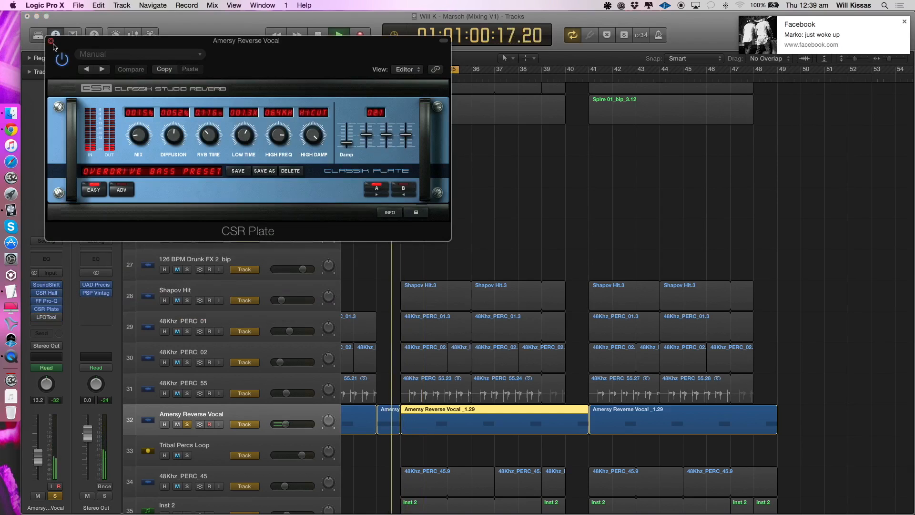
{"action": "key", "text": "super+w"}
{"action": "key", "text": "space"}
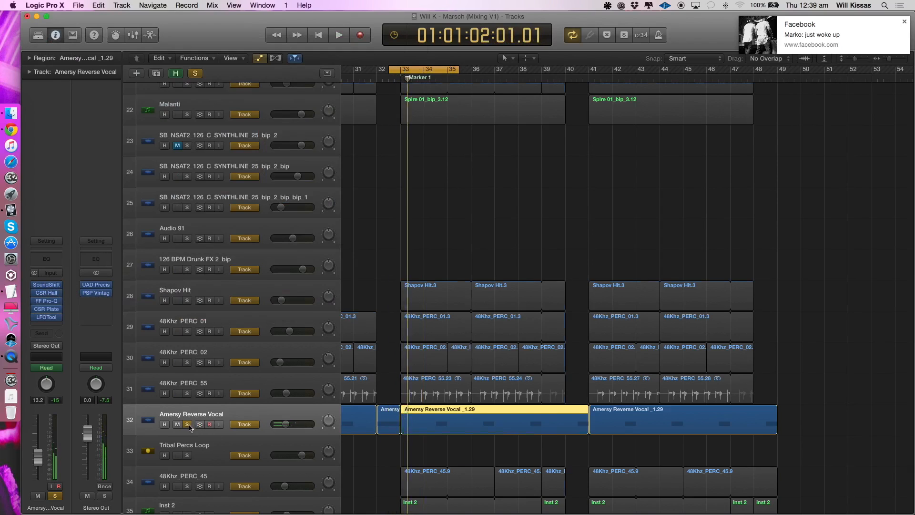
- Take Amersy Reverse Vocal out of solo, select 48Khz_PERC_45, and set the cycle range to bars 33 to 35
{"action": "left_click", "coordinate": [189, 424]}
{"action": "scroll", "coordinate": [210, 460], "scroll_direction": "down", "scroll_amount": 3}
{"action": "scroll", "coordinate": [210, 460], "scroll_direction": "down", "scroll_amount": 3}
{"action": "left_click", "coordinate": [213, 405]}
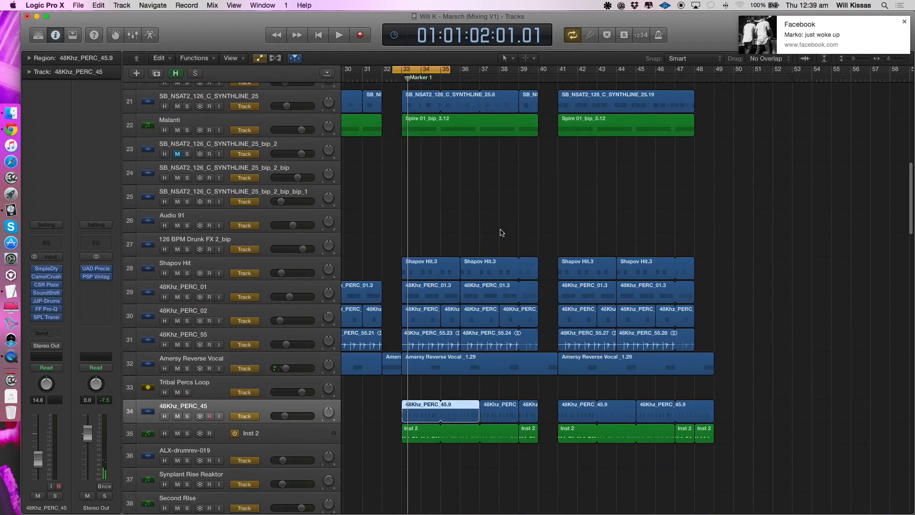
{"action": "left_click_drag", "start_coordinate": [411, 69], "coordinate": [440, 87]}
{"action": "scroll", "coordinate": [446, 97], "scroll_direction": "left", "scroll_amount": 6}
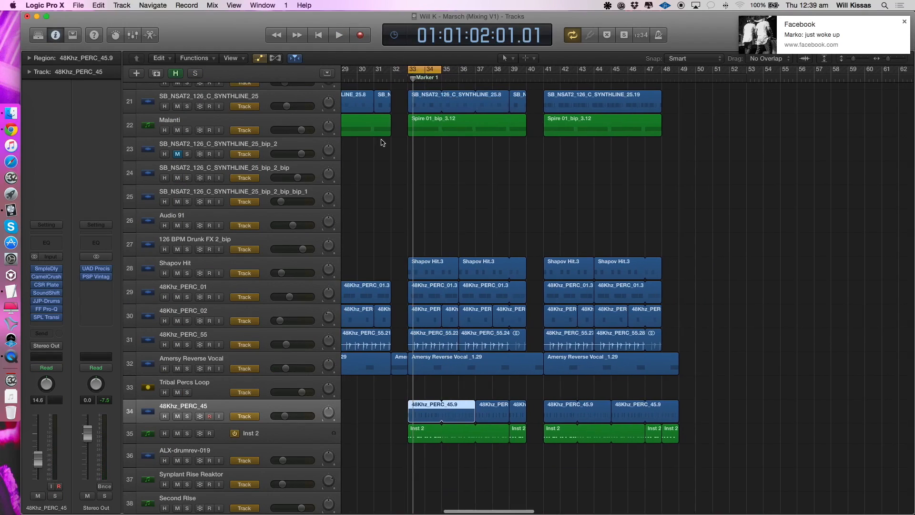
- Extend the cycle range to 16 bars from bar 29, shift it slightly earlier, and play the full mix with Amersy Reverse Vocal selected
{"action": "left_click_drag", "start_coordinate": [444, 70], "coordinate": [707, 92]}
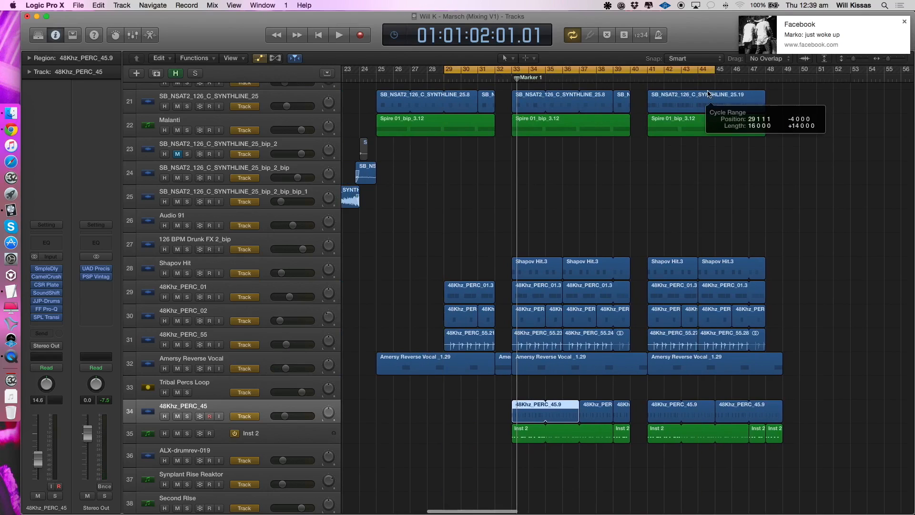
{"action": "key", "text": "space"}
{"action": "key", "text": "space"}
{"action": "left_click_drag", "start_coordinate": [442, 70], "coordinate": [426, 71]}
{"action": "key", "text": "space"}
{"action": "left_click", "coordinate": [324, 358]}
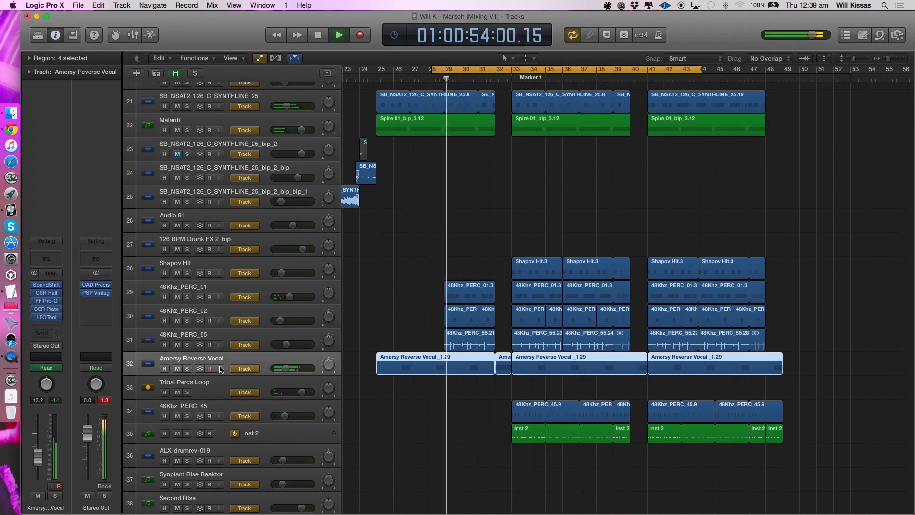
{"action": "key", "text": "space"}
- Set the cycle range to bars 33 to 35, solo 48Khz_PERC_45 and play it
{"action": "scroll", "coordinate": [504, 104], "scroll_direction": "right", "scroll_amount": 1}
{"action": "left_click_drag", "start_coordinate": [510, 71], "coordinate": [539, 72]}
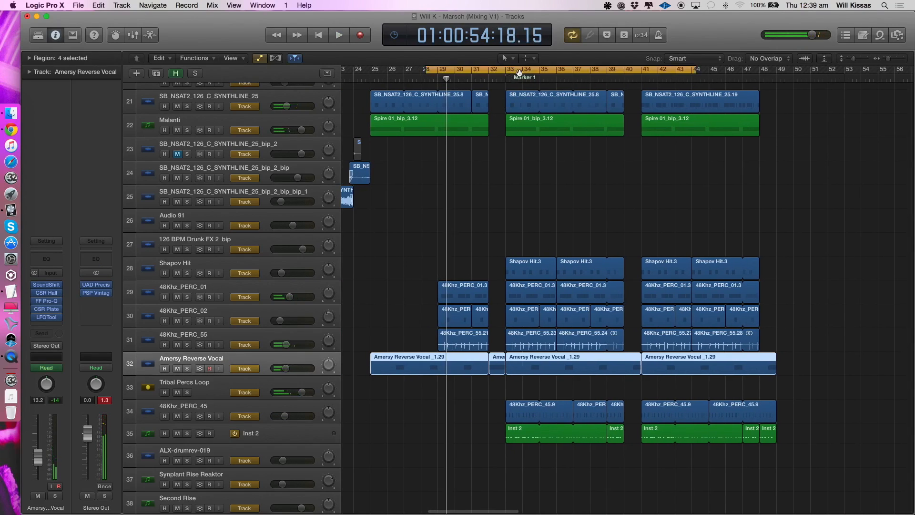
{"action": "left_click", "coordinate": [202, 406]}
{"action": "left_click", "coordinate": [186, 416]}
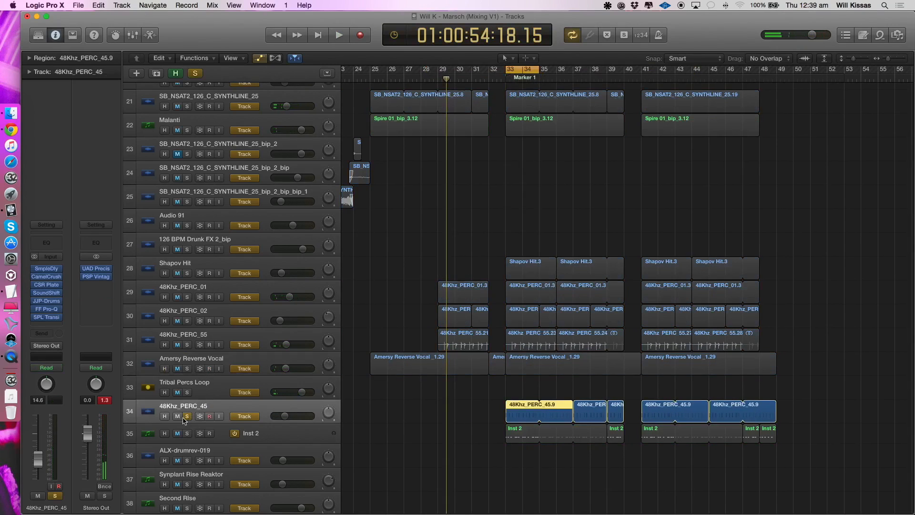
{"action": "key", "text": "space"}
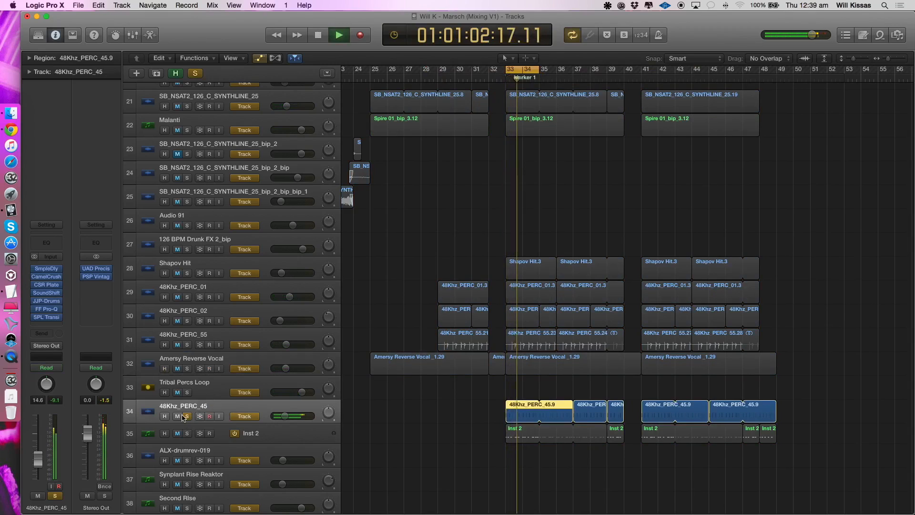
{"action": "key", "text": "space"}
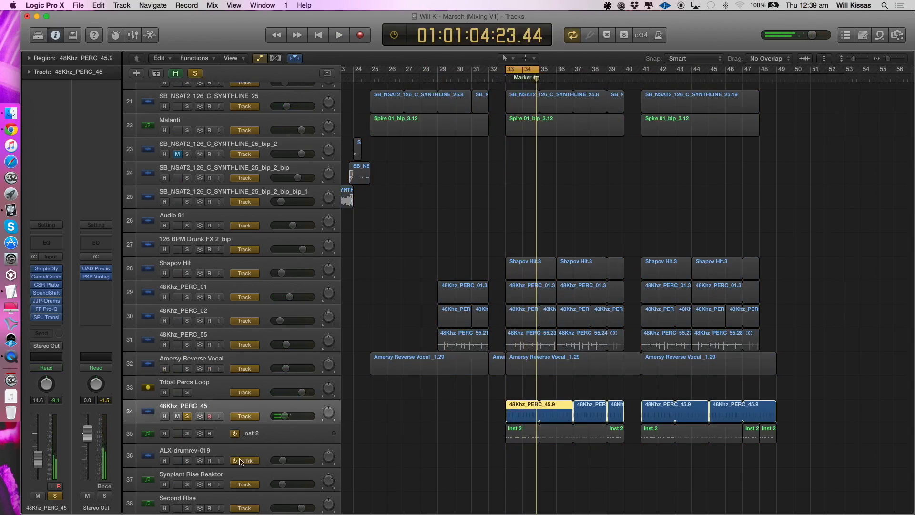
- Bypass all inserts on 48Khz_PERC_45, play it dry, and re-enable the Sample Delay while viewing its settings
{"action": "mouse_move", "coordinate": [37, 311]}
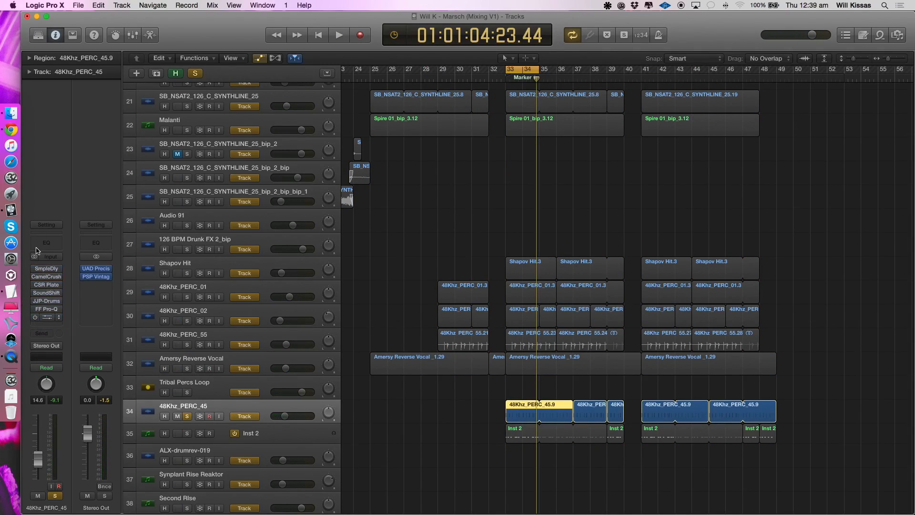
{"action": "key", "text": "space"}
{"action": "mouse_move", "coordinate": [33, 269]}
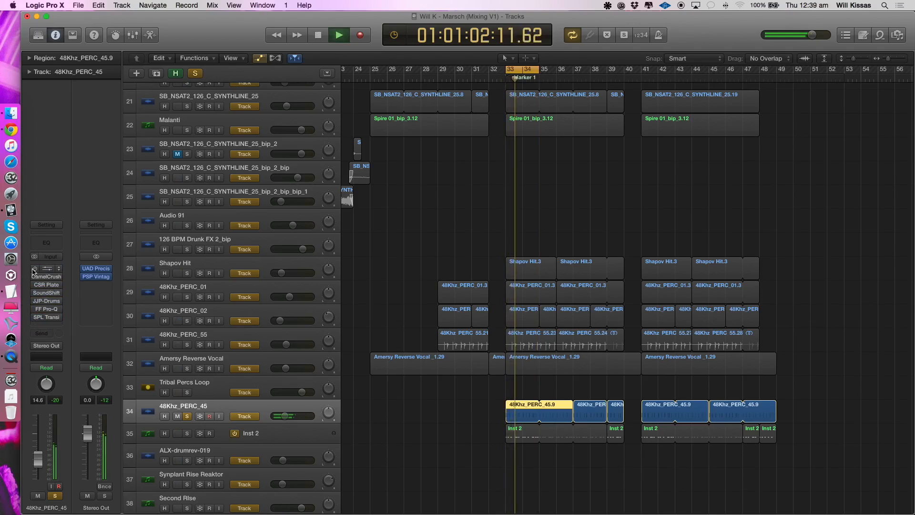
{"action": "left_click", "coordinate": [34, 268]}
{"action": "left_click", "coordinate": [46, 268]}
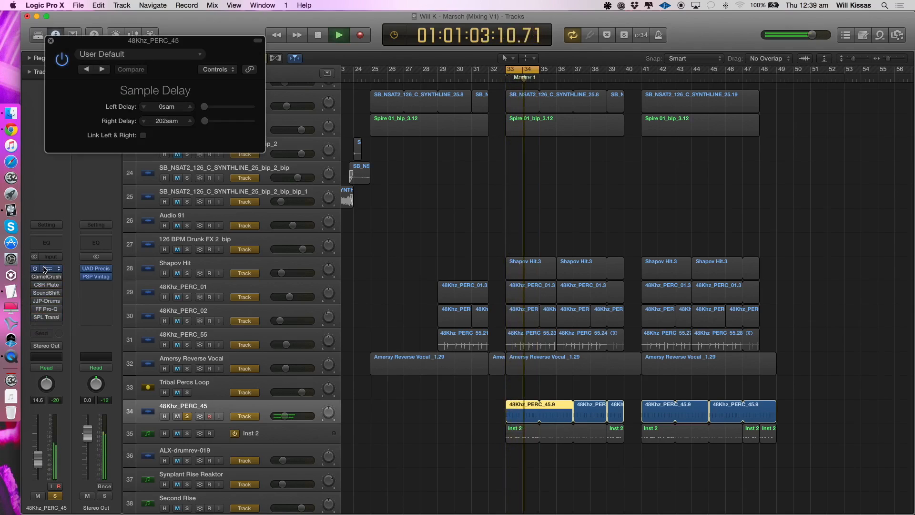
{"action": "left_click", "coordinate": [48, 40]}
- View CamelCrusher's British Clean patch on 48Khz_PERC_45, and re-enable CSR Plate, SoundShift and JJP-Drums one by one during playback
{"action": "left_click", "coordinate": [47, 277]}
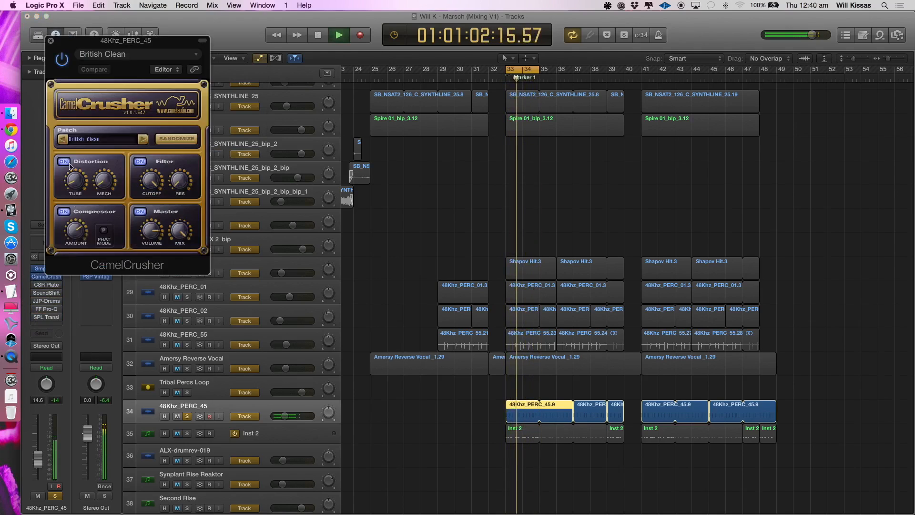
{"action": "left_click", "coordinate": [50, 41]}
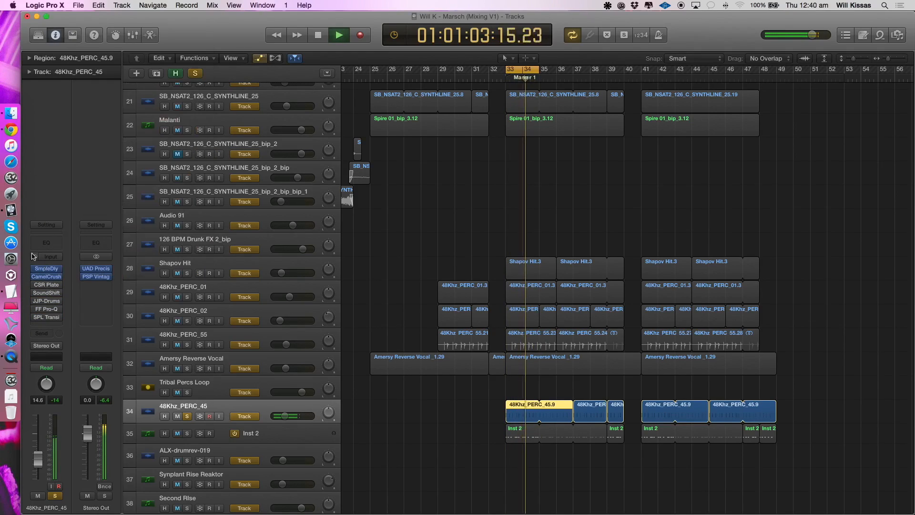
{"action": "left_click", "coordinate": [35, 293]}
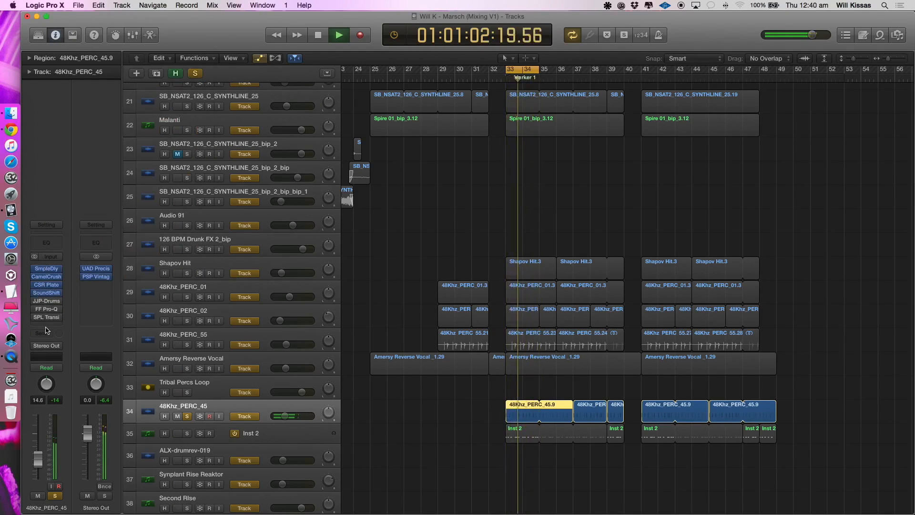
{"action": "left_click", "coordinate": [35, 301]}
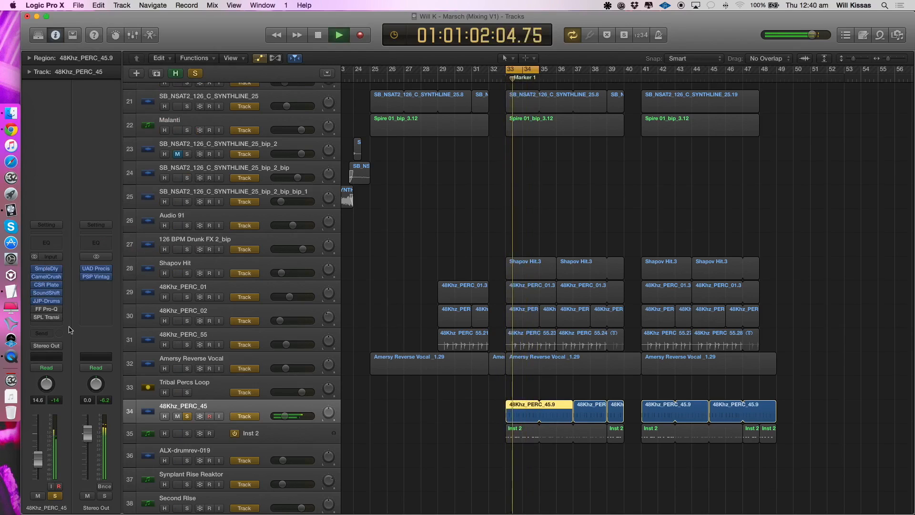
- Stop playback and view the JJP-Drums TOMS 1 settings on the 48Khz_PERC_45 track
{"action": "left_click", "coordinate": [46, 301]}
{"action": "key", "text": "space"}
{"action": "left_click", "coordinate": [51, 40]}
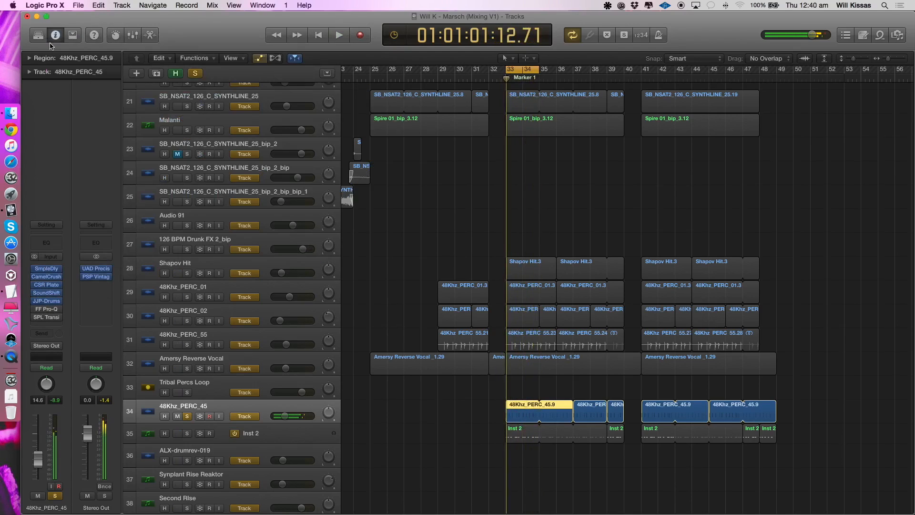
{"action": "left_click", "coordinate": [46, 301]}
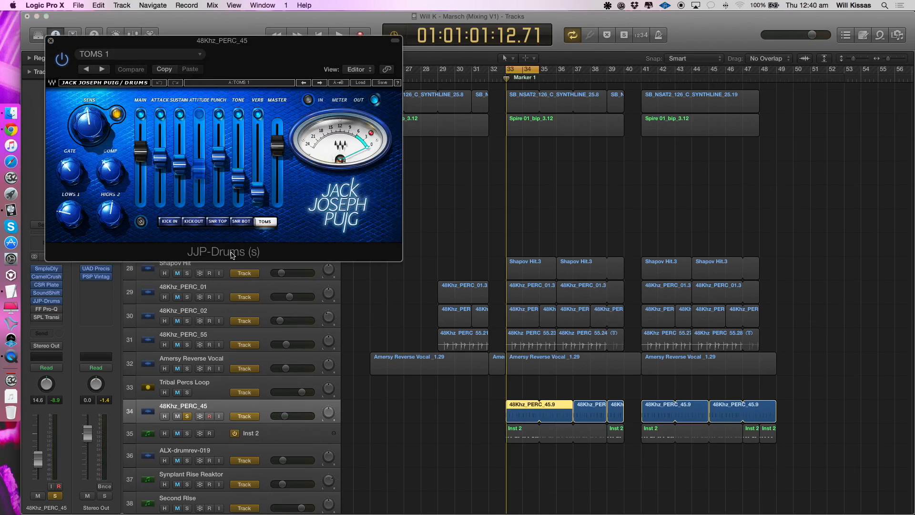
{"action": "left_click", "coordinate": [51, 42]}
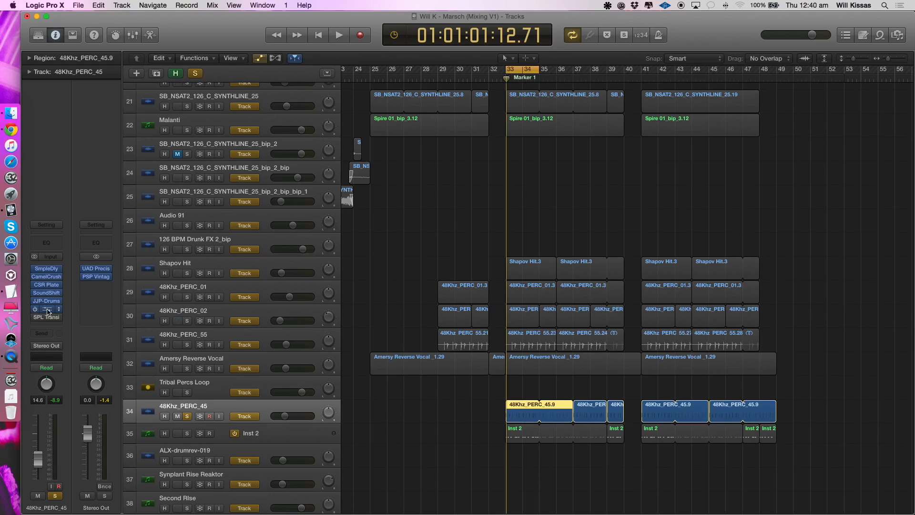
- Re-enable FF Pro-Q on 48Khz_PERC_45, play the loop with it, and inspect its high boost and low cut
{"action": "left_click", "coordinate": [48, 311]}
{"action": "key", "text": "space"}
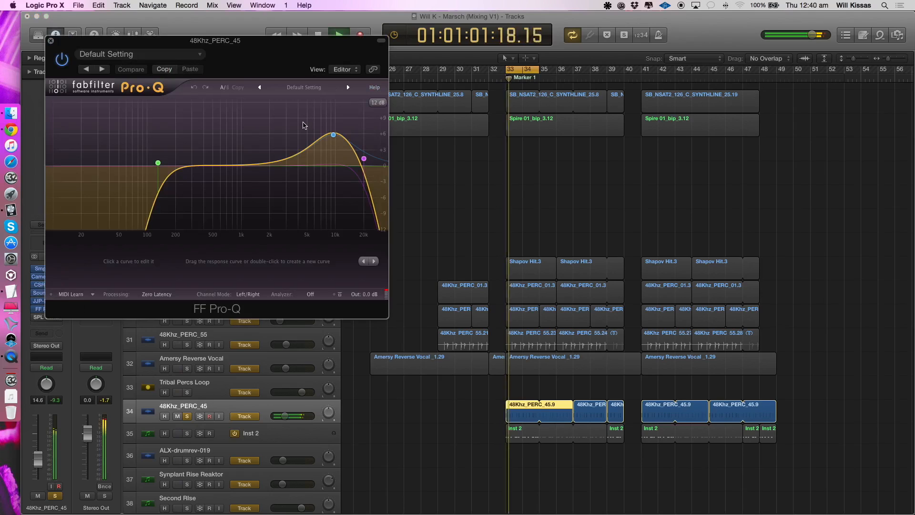
{"action": "key", "text": "space"}
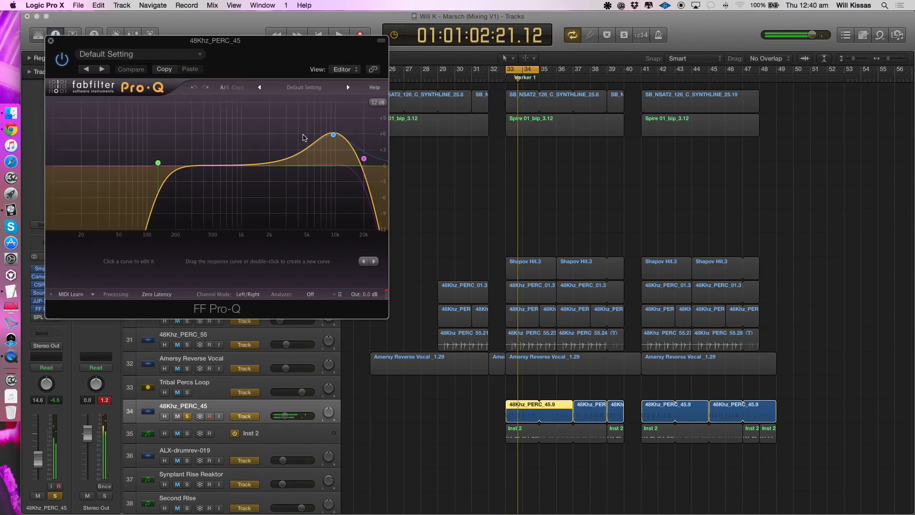
{"action": "left_click", "coordinate": [333, 135]}
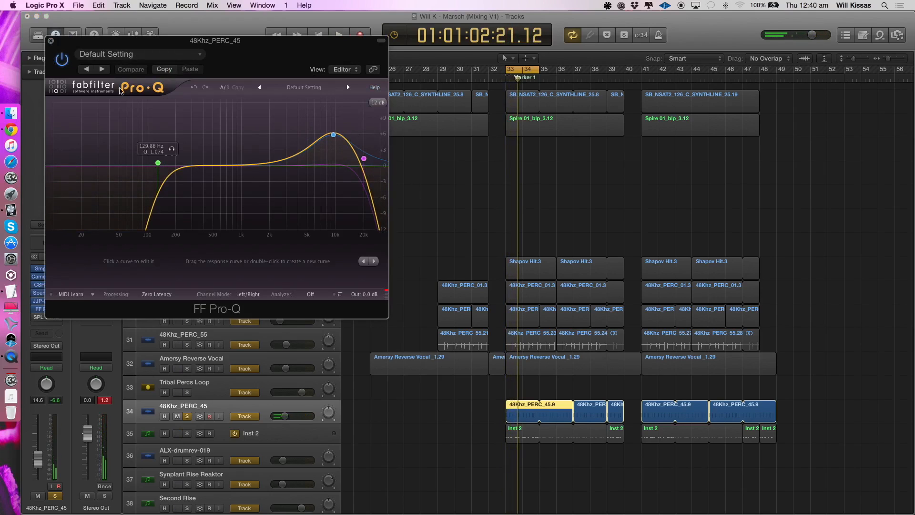
{"action": "key", "text": "space"}
{"action": "left_click", "coordinate": [50, 41]}
{"action": "key", "text": "space"}
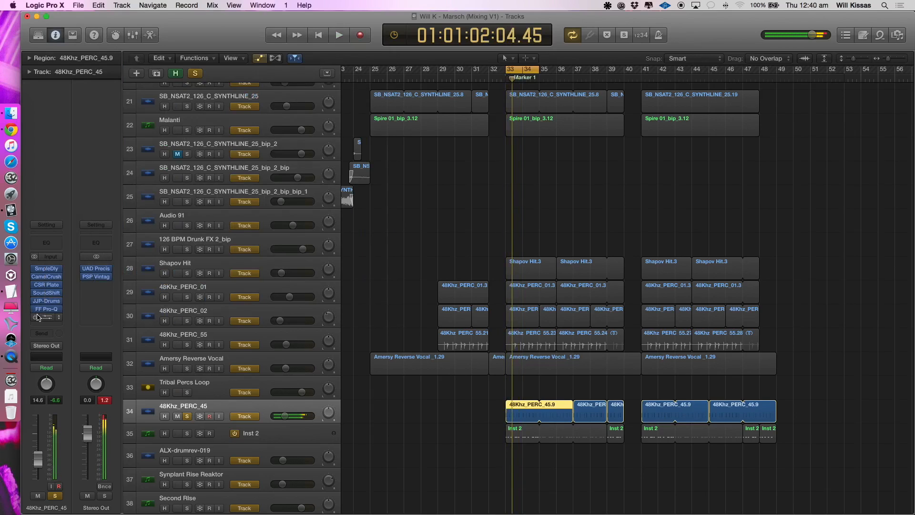
- Re-enable the SPL Transient Designer on 48Khz_PERC_45, view its settings, and resume playback
{"action": "left_click", "coordinate": [37, 318]}
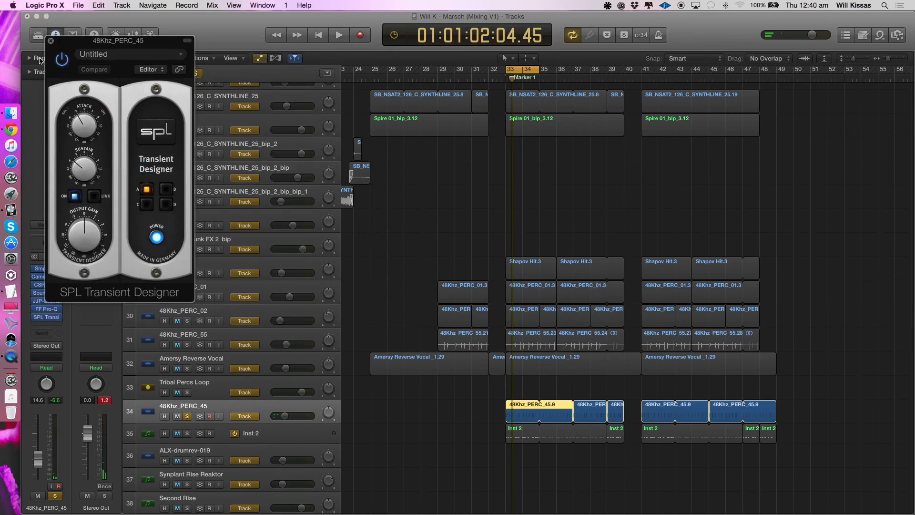
{"action": "left_click", "coordinate": [51, 42]}
{"action": "key", "text": "space"}
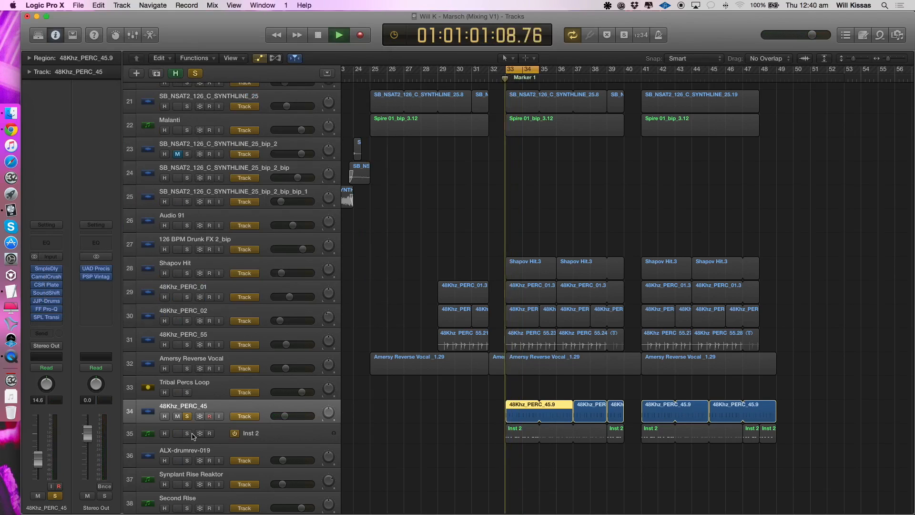
- Switch the solo from 48Khz_PERC_45 to the Inst 2 track, select Inst 2, and play its loop
{"action": "left_click", "coordinate": [187, 434]}
{"action": "left_click", "coordinate": [187, 416]}
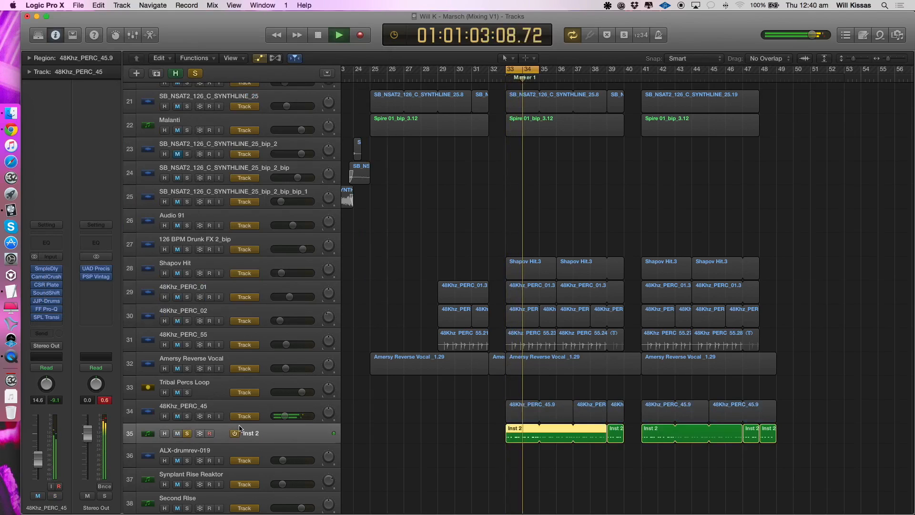
{"action": "left_click", "coordinate": [318, 442]}
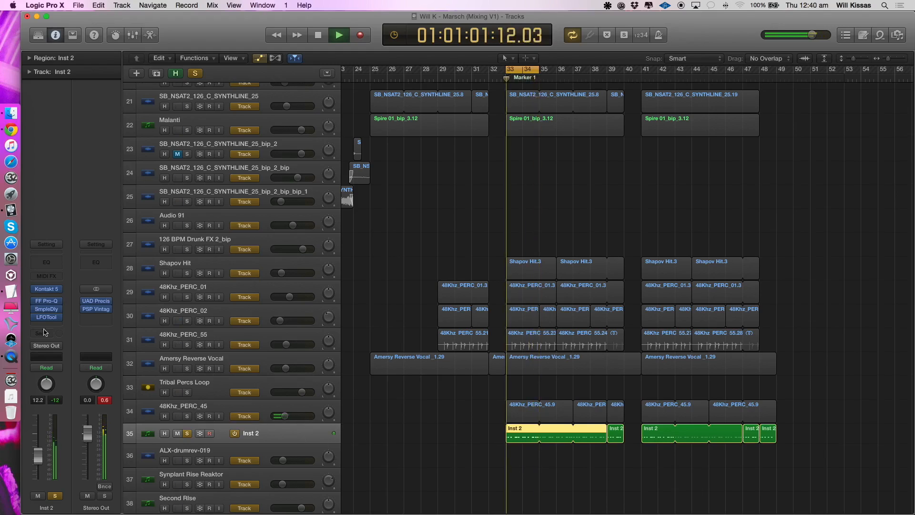
{"action": "key", "text": "space"}
{"action": "key", "text": "space"}
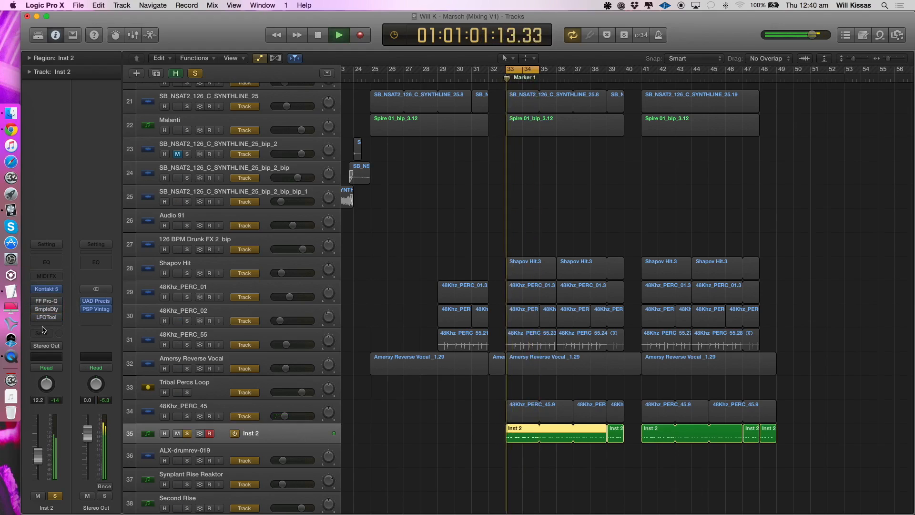
{"action": "key", "text": "space"}
- Save the Inst 2 channel strip setting as "Marsch Hats Kontakt"
{"action": "left_click", "coordinate": [46, 244]}
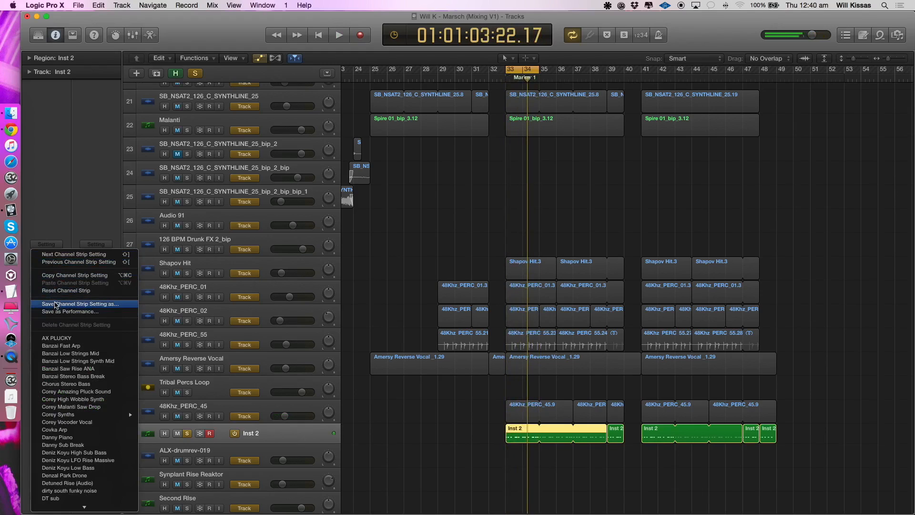
{"action": "left_click", "coordinate": [53, 305]}
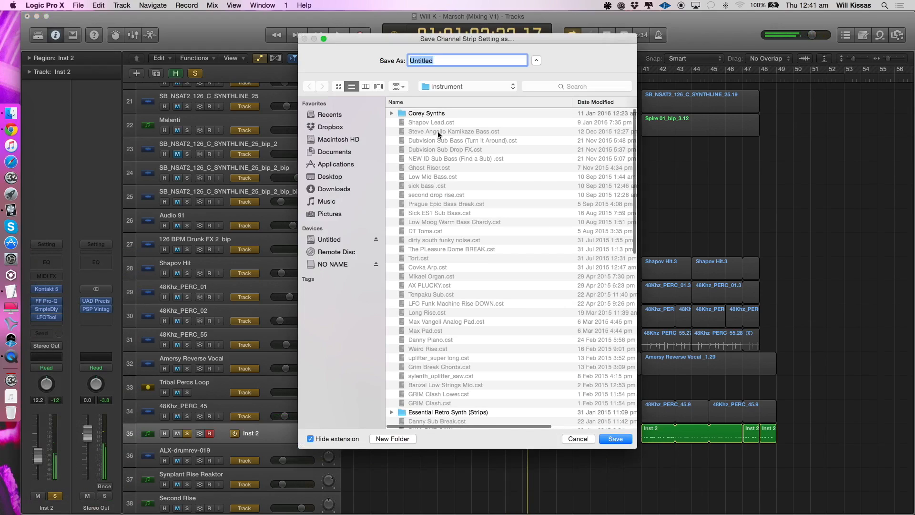
{"action": "type", "text": "Kontakt"}
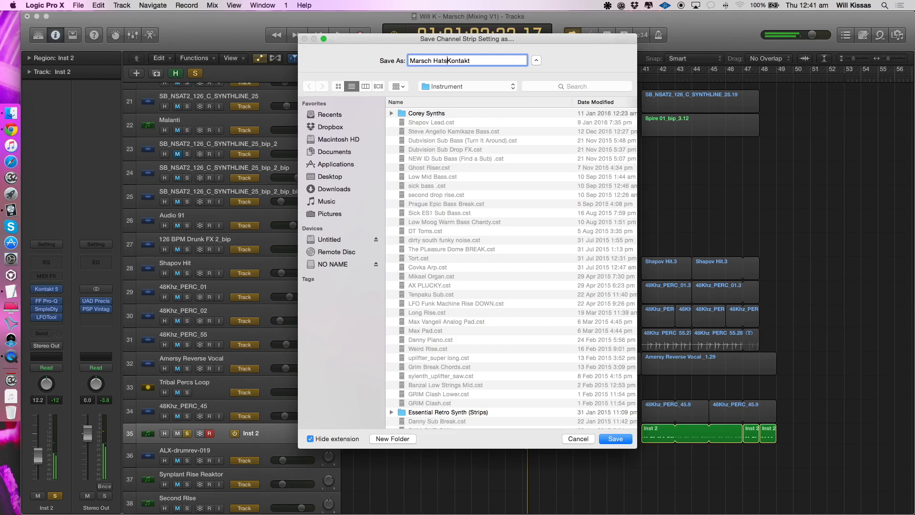
{"action": "key", "text": "Return"}
- Play Marsch Hats Kontakt with its inserts bypassed and view the PERC Studio Drum Kit loaded in Kontakt 5
{"action": "key", "text": "space"}
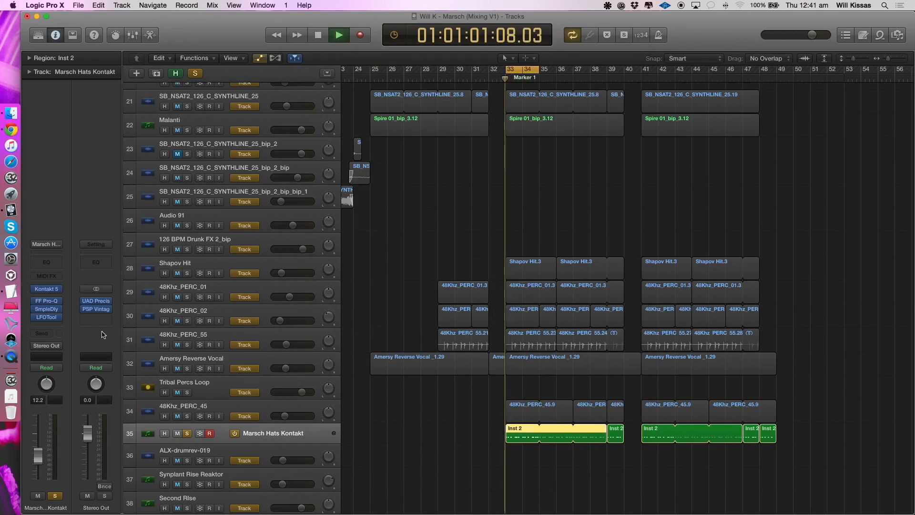
{"action": "left_click", "coordinate": [49, 289]}
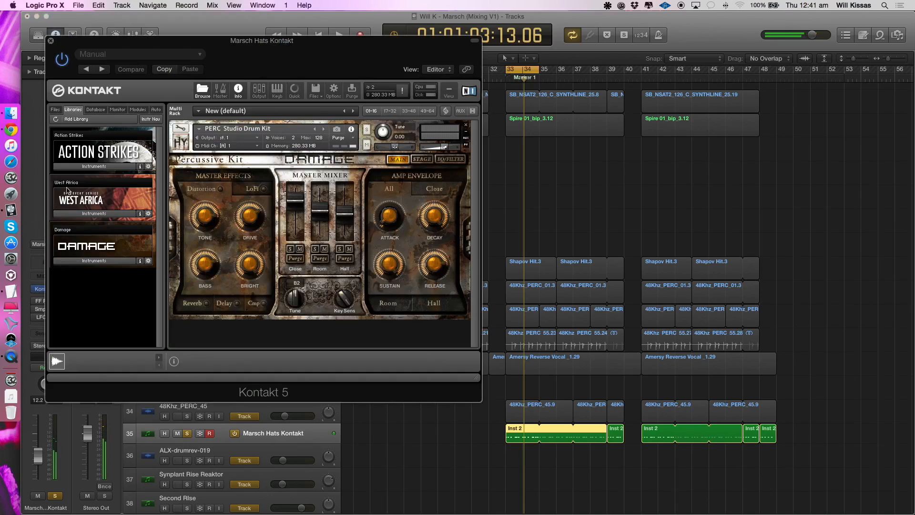
{"action": "left_click", "coordinate": [51, 42]}
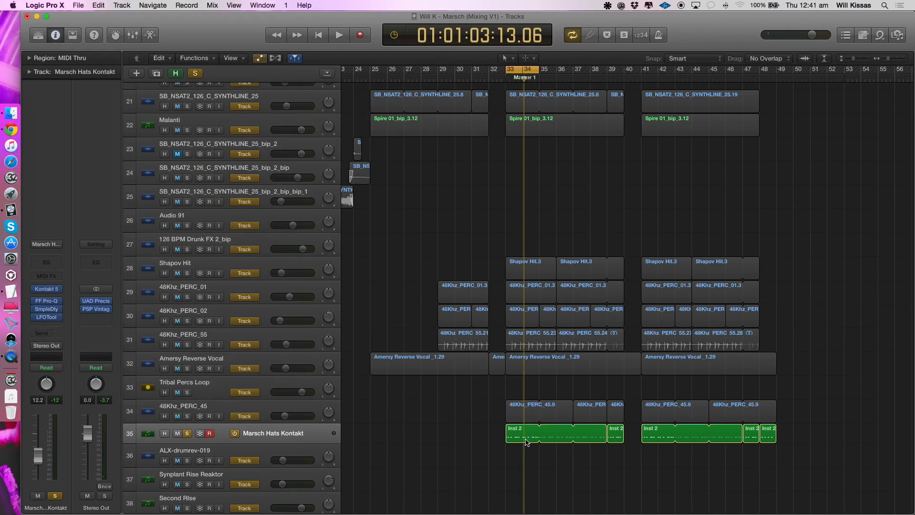
- Open the Inst 2 region at bar 33 in the Piano Roll and audition its first hard and soft notes
{"action": "left_click", "coordinate": [528, 440]}
{"action": "double_click", "coordinate": [529, 440]}
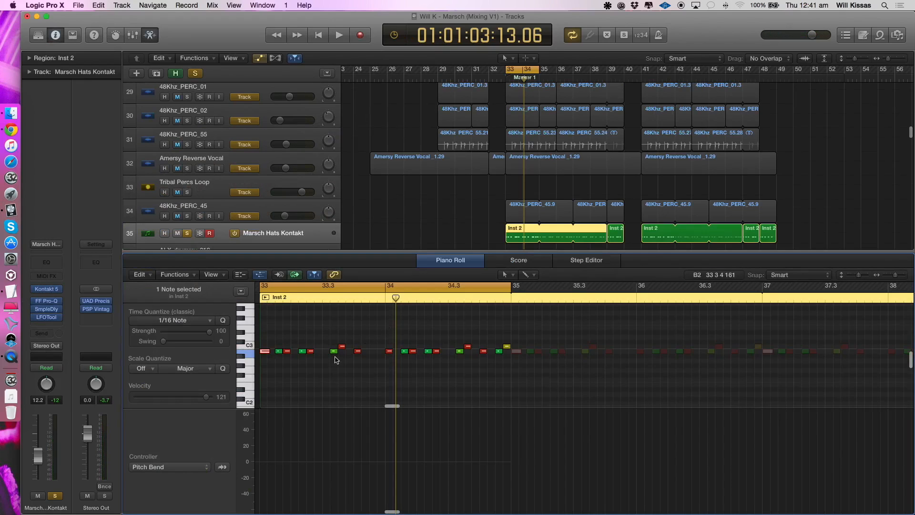
{"action": "left_click", "coordinate": [284, 352]}
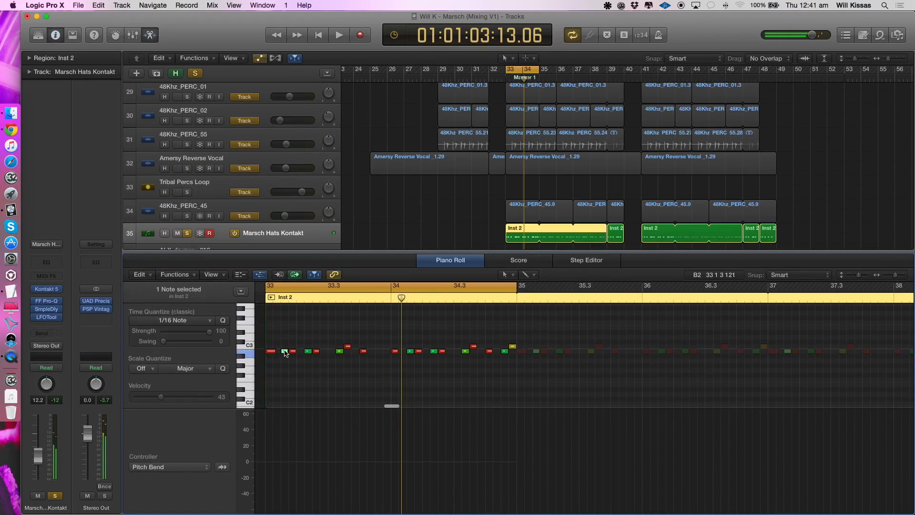
{"action": "left_click", "coordinate": [278, 360]}
{"action": "left_click", "coordinate": [284, 352]}
{"action": "left_click", "coordinate": [270, 351]}
{"action": "left_click", "coordinate": [285, 351]}
{"action": "left_click", "coordinate": [292, 373]}
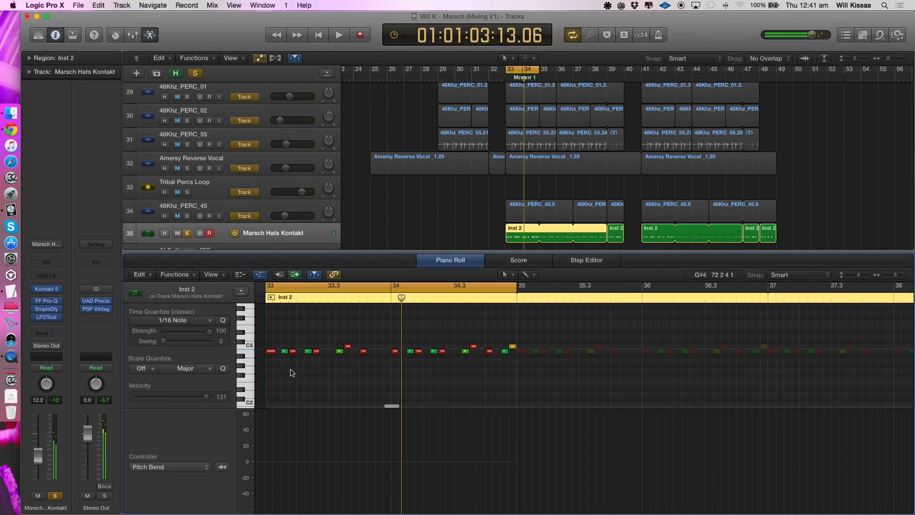
- Play the start of the hat pattern at bar 33 in the Piano Roll
{"action": "key", "text": "space"}
{"action": "key", "text": "space"}
{"action": "scroll", "coordinate": [319, 366], "scroll_direction": "right", "scroll_amount": 5}
{"action": "scroll", "coordinate": [320, 366], "scroll_direction": "right", "scroll_amount": 5}
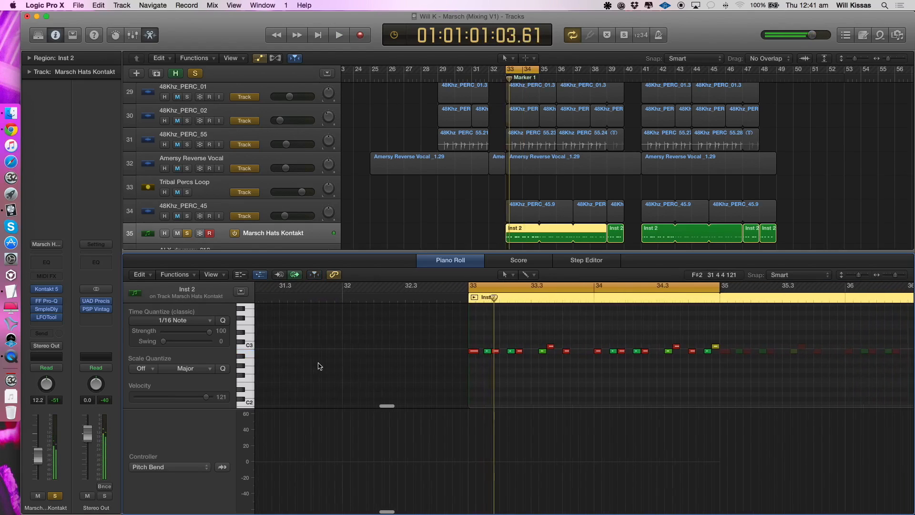
{"action": "key", "text": "space"}
{"action": "scroll", "coordinate": [319, 366], "scroll_direction": "right", "scroll_amount": 3}
{"action": "key", "text": "space"}
- Audition a soft hat note and a higher-pitched one in bar 33, replay the pattern, and close the Piano Roll
{"action": "left_click", "coordinate": [298, 352]}
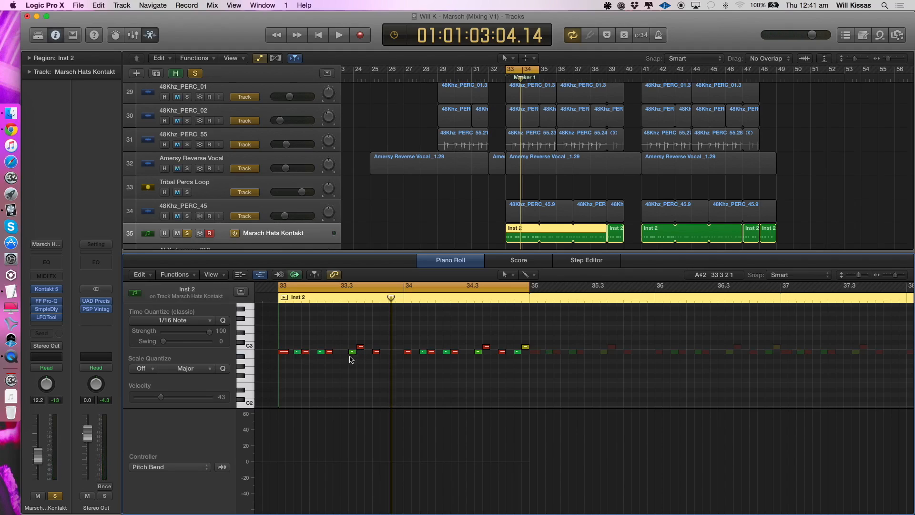
{"action": "left_click", "coordinate": [361, 347]}
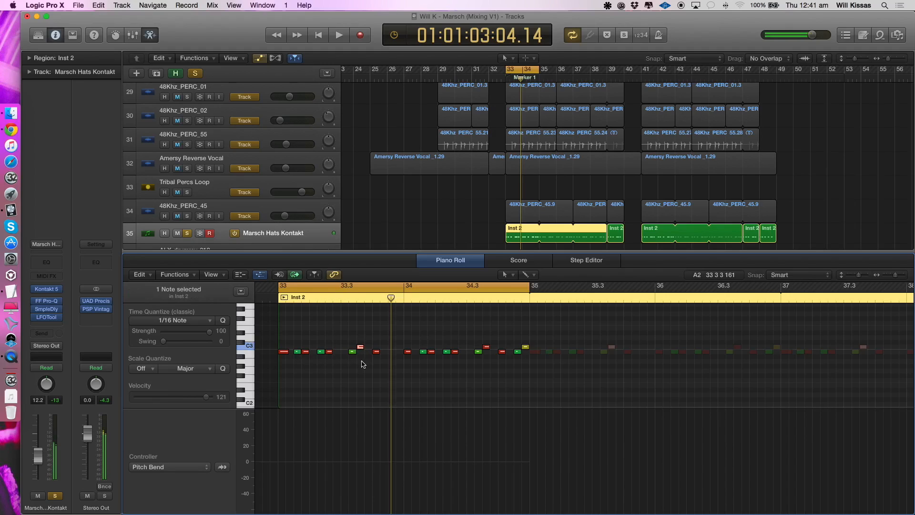
{"action": "left_click", "coordinate": [413, 370]}
{"action": "key", "text": "space"}
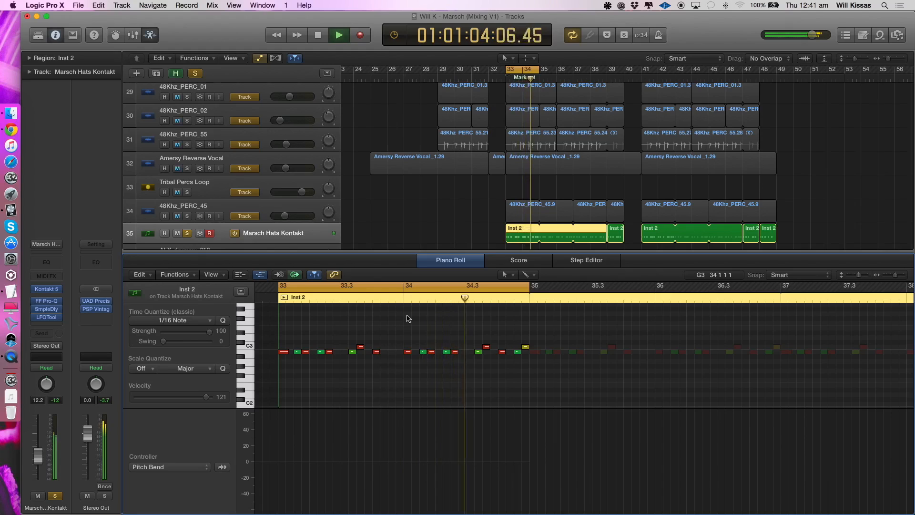
{"action": "key", "text": "e"}
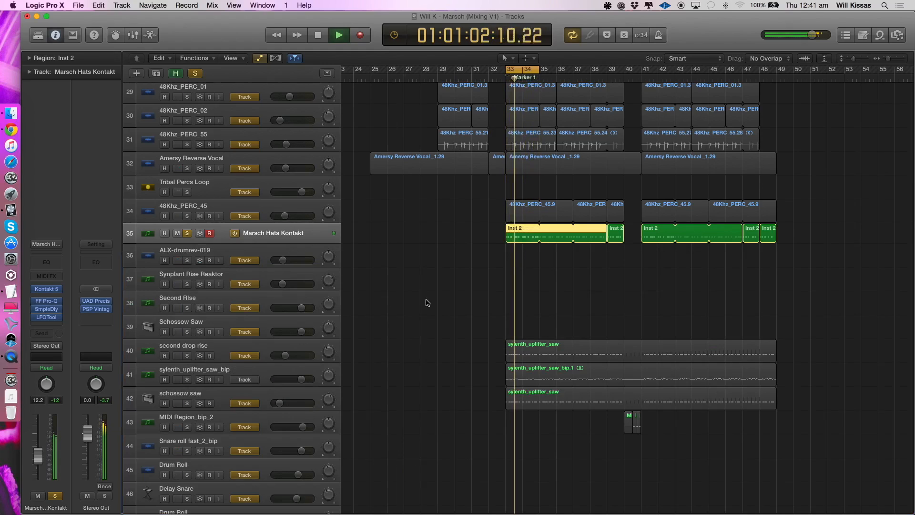
- Stop playback, reduce the track heights, select second drop rise, and take Marsch Hats Kontakt out of solo
{"action": "key", "text": "space"}
{"action": "left_click", "coordinate": [187, 233]}
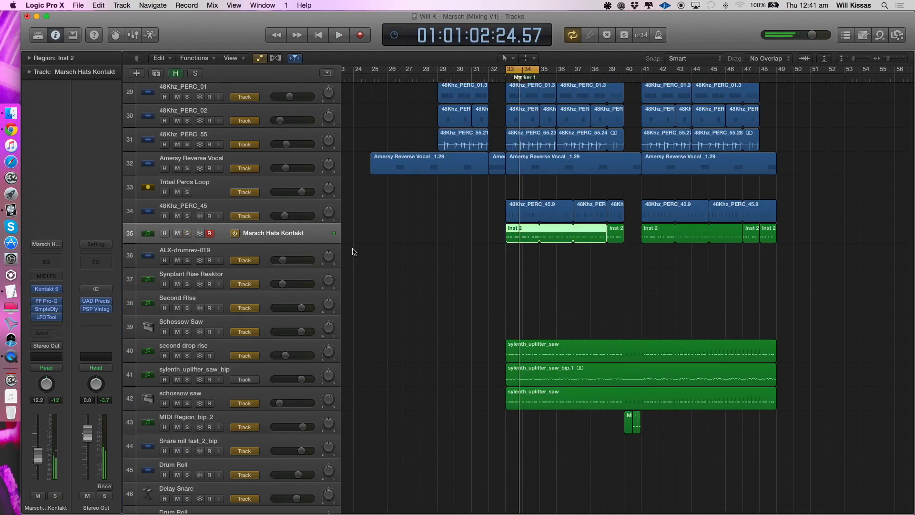
{"action": "key", "text": "super+Up"}
{"action": "left_click", "coordinate": [187, 256]}
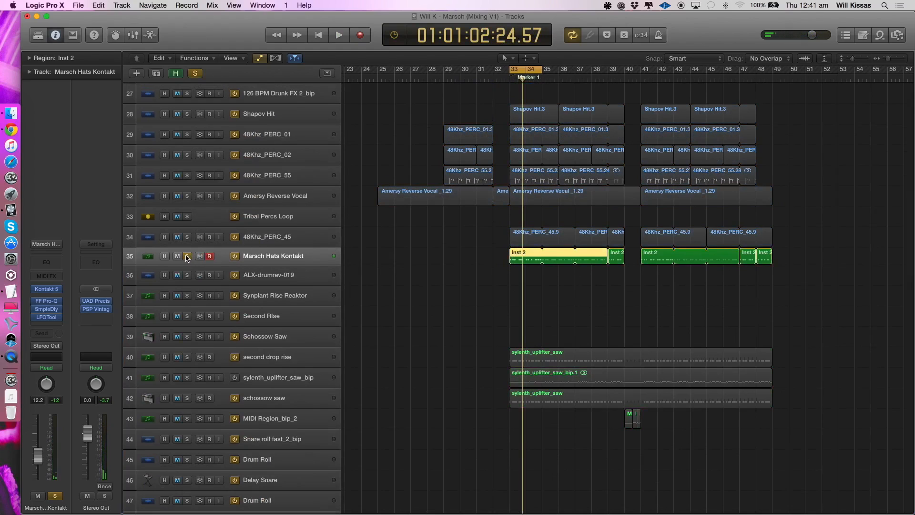
{"action": "scroll", "coordinate": [186, 258], "scroll_direction": "left", "scroll_amount": 1}
{"action": "scroll", "coordinate": [186, 258], "scroll_direction": "right", "scroll_amount": 1}
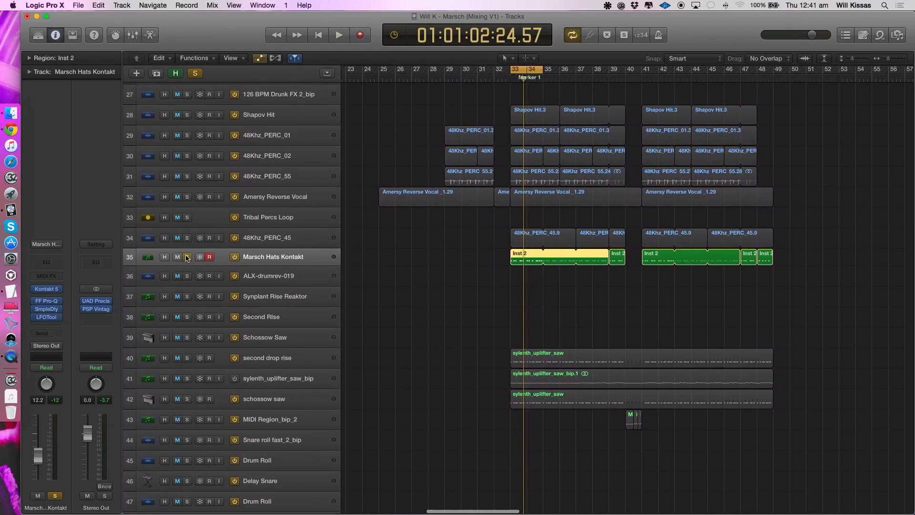
{"action": "scroll", "coordinate": [186, 258], "scroll_direction": "down", "scroll_amount": 1}
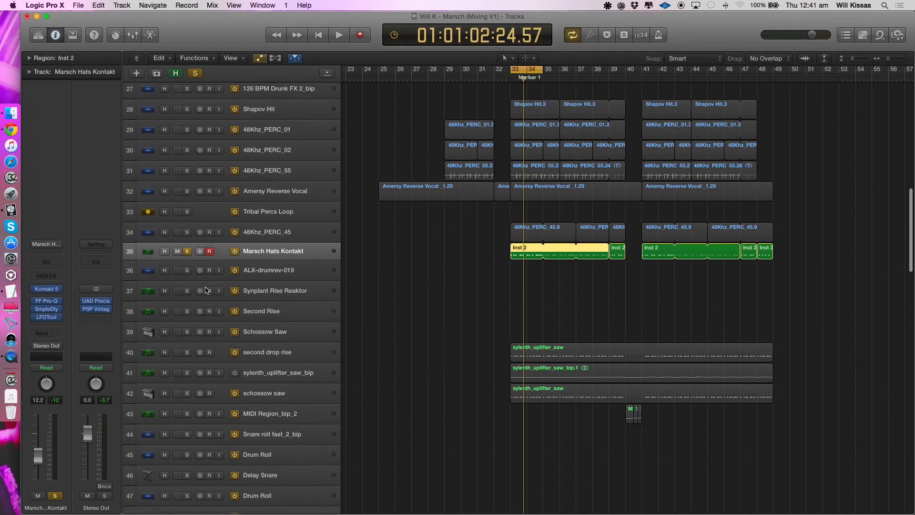
{"action": "left_click", "coordinate": [269, 352]}
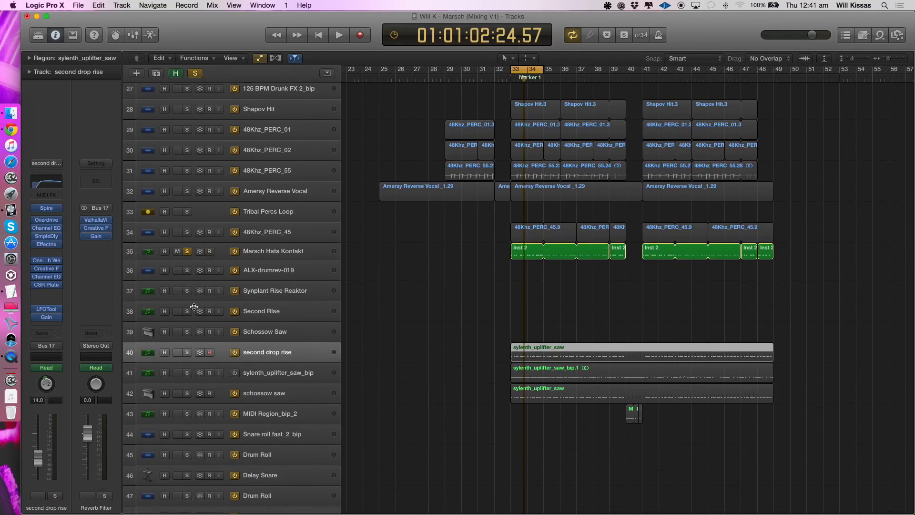
{"action": "left_click", "coordinate": [187, 251]}
- Solo second drop rise, play it, and extend the cycle range from bar 33 to about bar 41
{"action": "scroll", "coordinate": [424, 287], "scroll_direction": "down", "scroll_amount": 8}
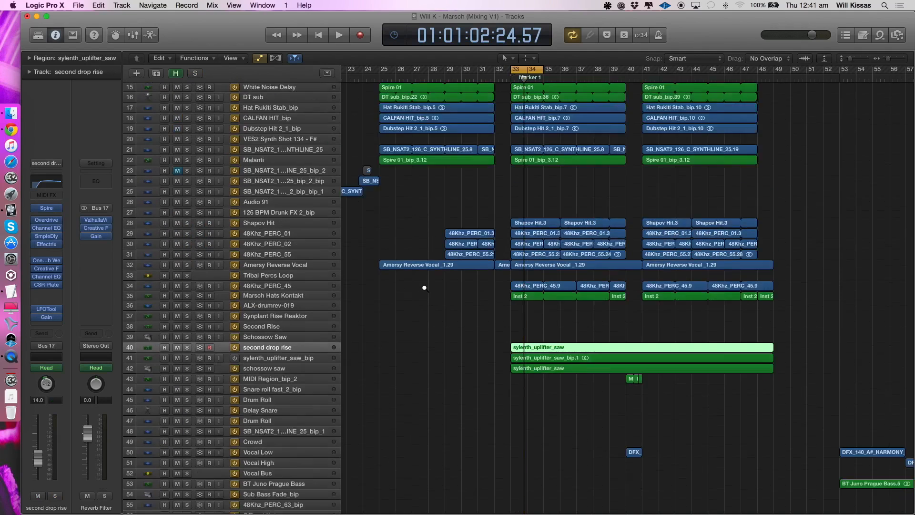
{"action": "scroll", "coordinate": [423, 288], "scroll_direction": "left", "scroll_amount": 8}
{"action": "scroll", "coordinate": [424, 288], "scroll_direction": "up", "scroll_amount": 3}
{"action": "scroll", "coordinate": [425, 287], "scroll_direction": "up", "scroll_amount": 4}
{"action": "scroll", "coordinate": [423, 287], "scroll_direction": "right", "scroll_amount": 6}
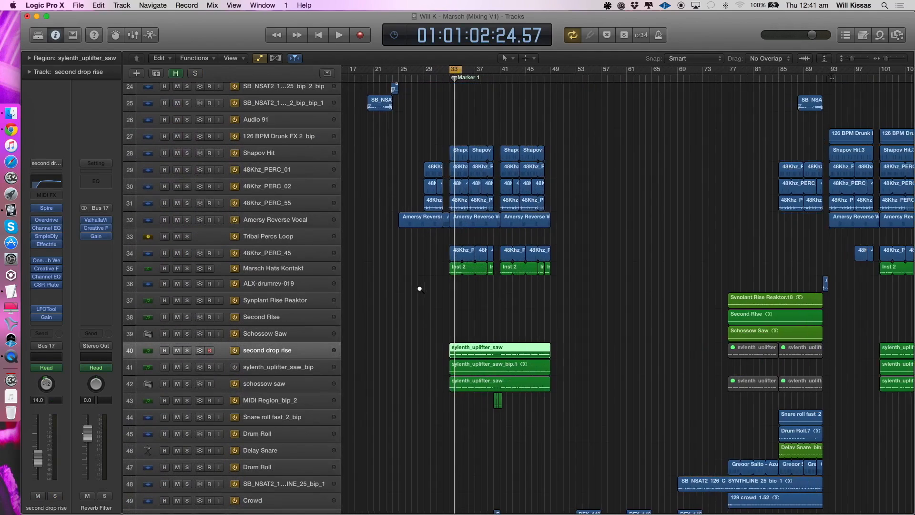
{"action": "left_click", "coordinate": [279, 272]}
{"action": "left_click", "coordinate": [203, 358]}
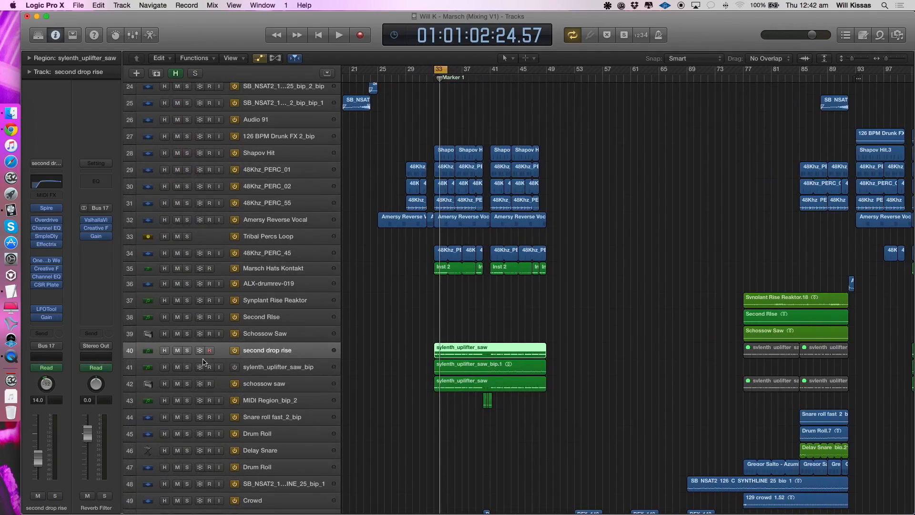
{"action": "left_click", "coordinate": [187, 350]}
{"action": "key", "text": "space"}
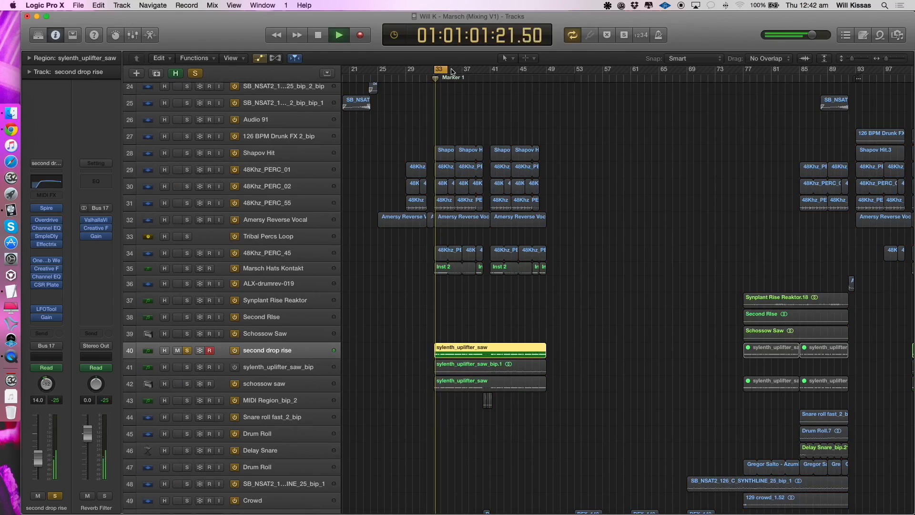
{"action": "left_click_drag", "start_coordinate": [445, 72], "coordinate": [490, 72]}
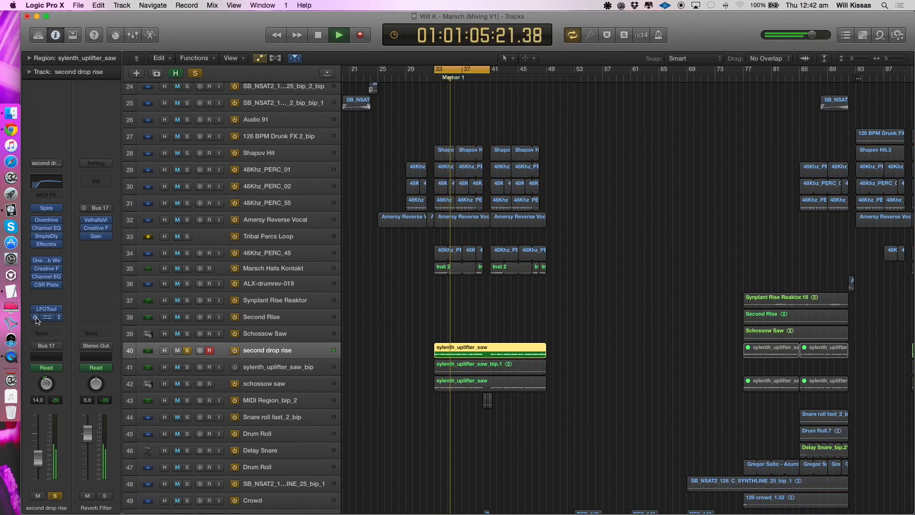
- Bypass second drop rise's insert effects, replay it, and bring back Overdrive and the first Channel EQ one by one, viewing each plug-in's settings
{"action": "key", "text": "space"}
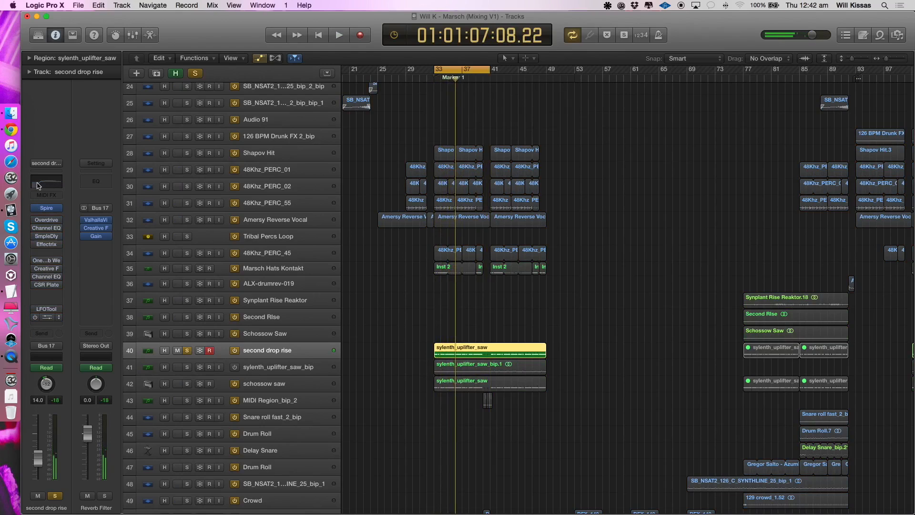
{"action": "key", "text": "space"}
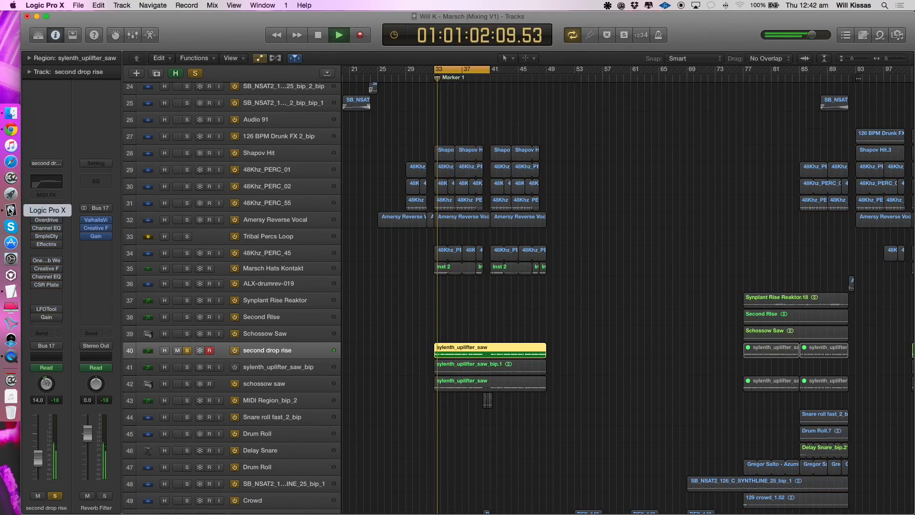
{"action": "left_click", "coordinate": [46, 219]}
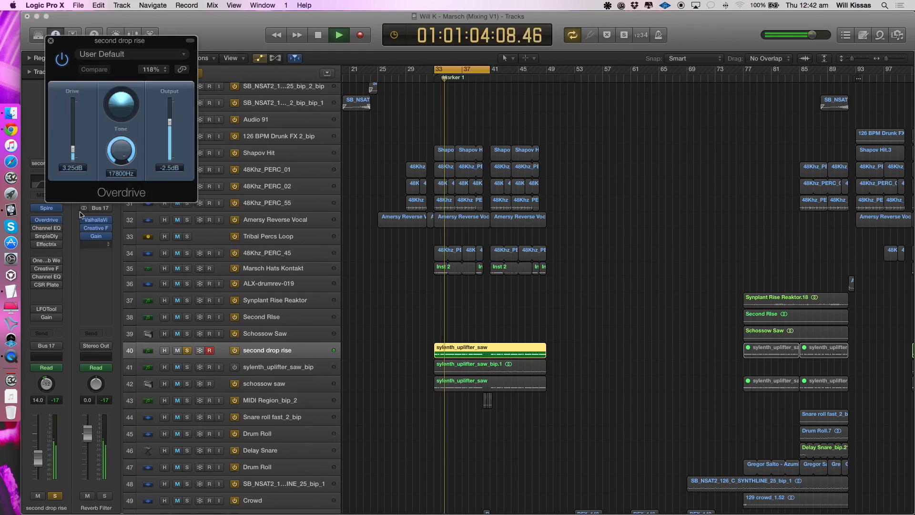
{"action": "left_click", "coordinate": [51, 40]}
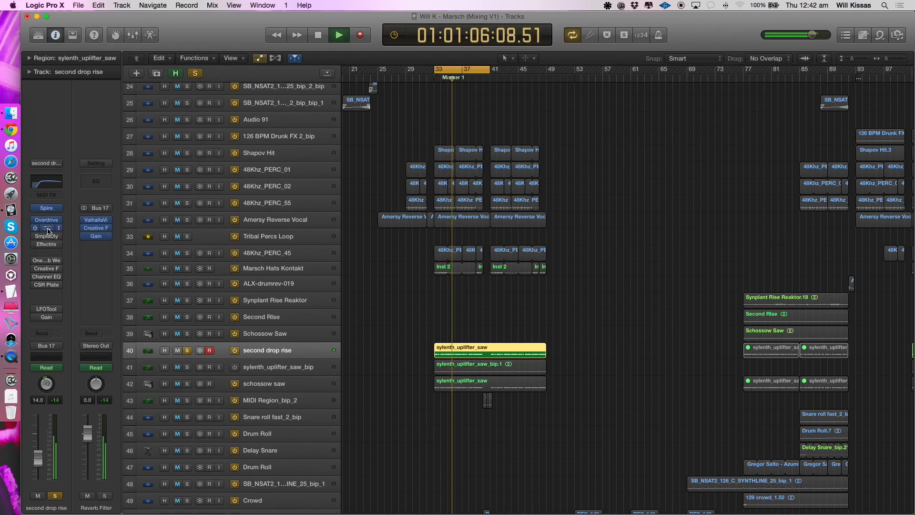
{"action": "left_click", "coordinate": [48, 230]}
{"action": "left_click", "coordinate": [50, 47]}
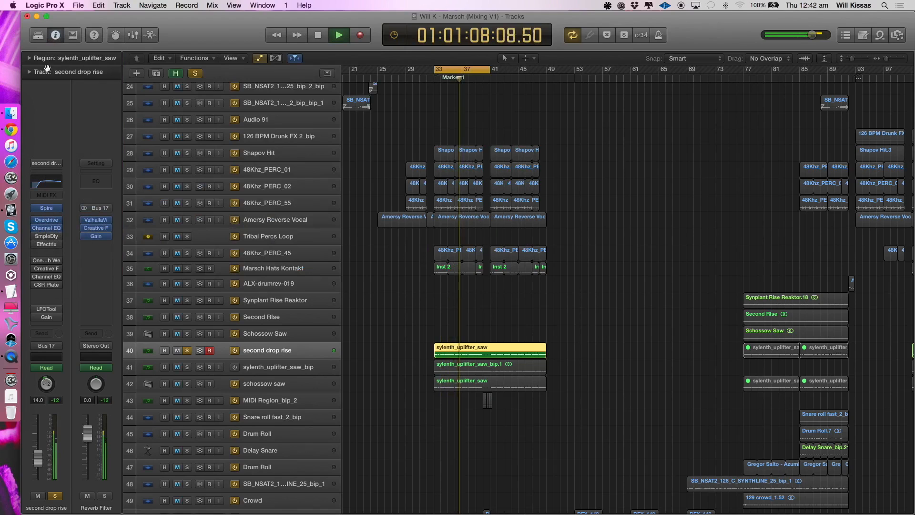
- Bring back the Sample Delay on second drop rise, view its left and right delay settings, and play the track briefly
{"action": "key", "text": "space"}
{"action": "left_click", "coordinate": [43, 239]}
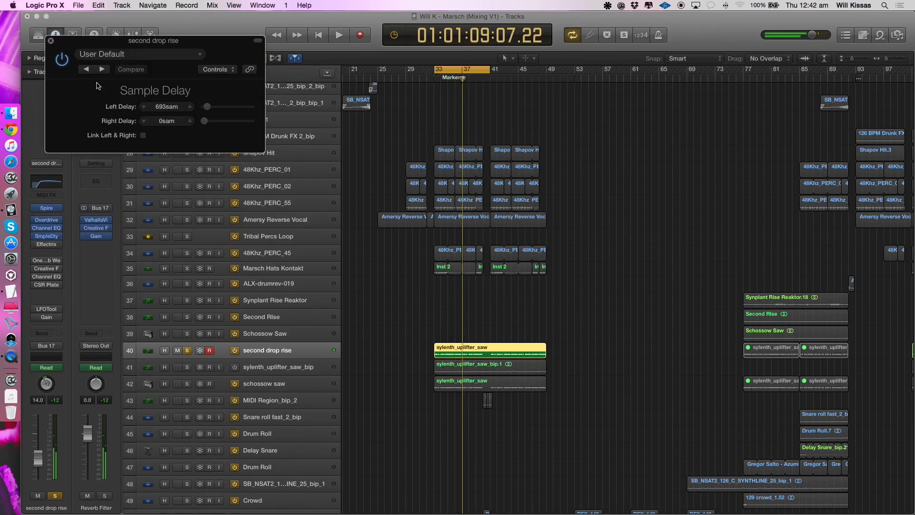
{"action": "key", "text": "space"}
{"action": "key", "text": "space"}
{"action": "left_click", "coordinate": [51, 43]}
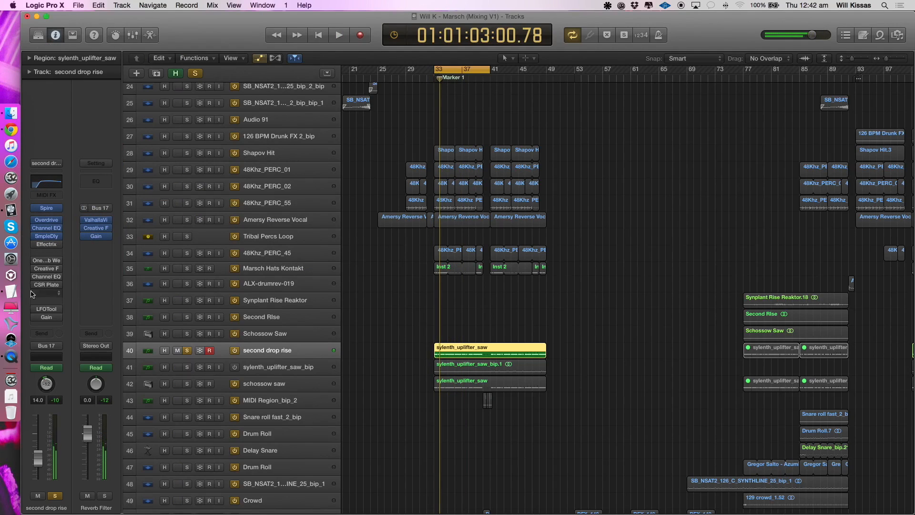
- Re-enable Effectrix on second drop rise and play the track while viewing its Vinyl effect settings
{"action": "left_click", "coordinate": [46, 244]}
{"action": "key", "text": "space"}
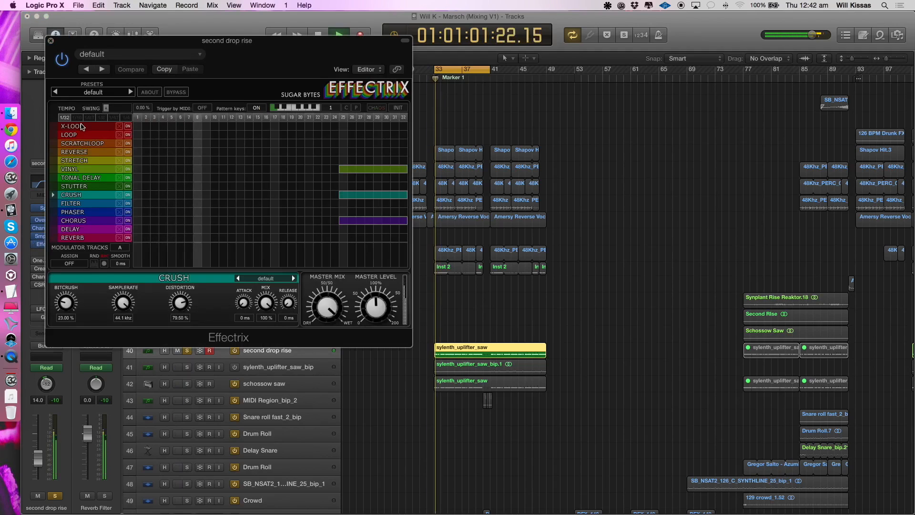
{"action": "left_click", "coordinate": [89, 169]}
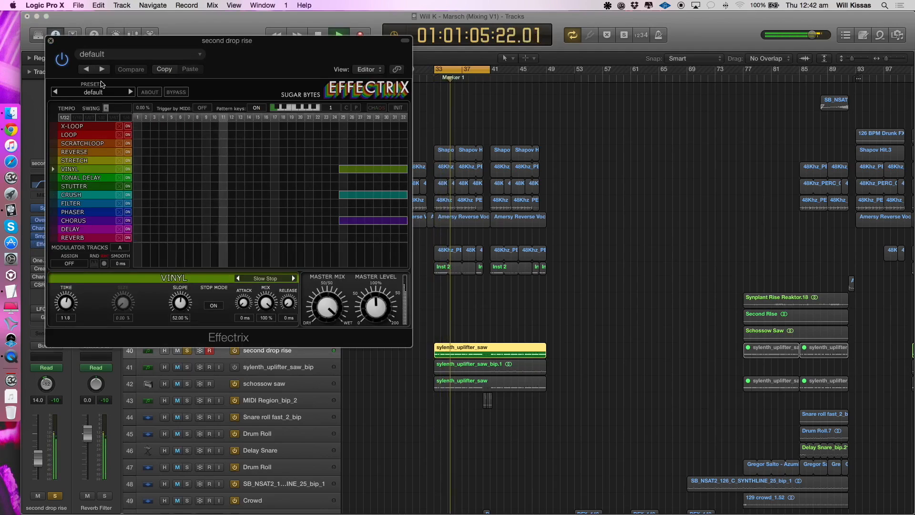
- Save the Effectrix plug-in setting under the name "Riser FX Glitchb"
{"action": "left_click", "coordinate": [123, 62]}
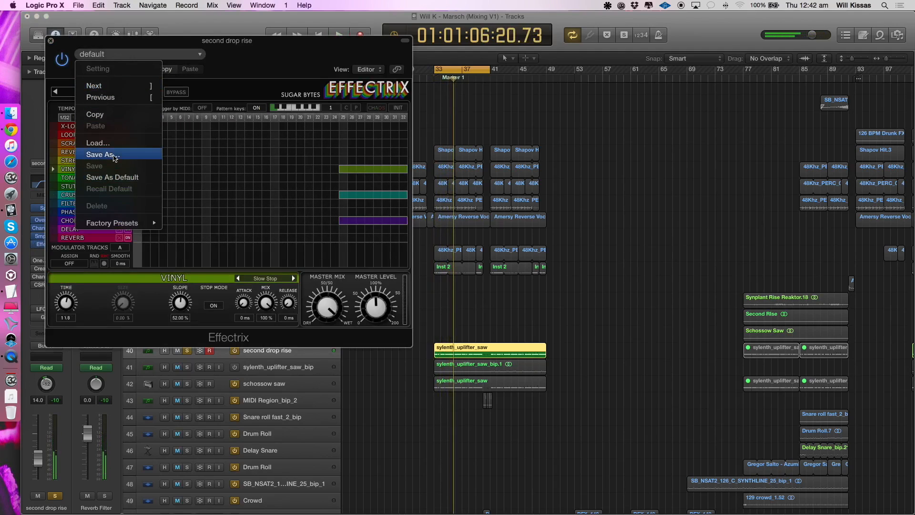
{"action": "left_click", "coordinate": [117, 156]}
{"action": "type", "text": "Riser FX Glitchb"}
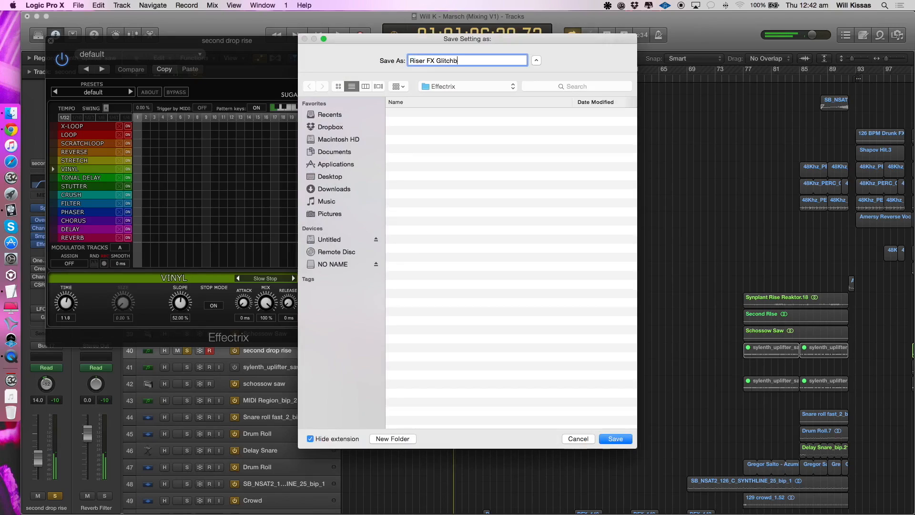
{"action": "key", "text": "Return"}
- Replay the rise while viewing Effectrix's Stutter, Crush and Chorus settings, and close the plug-in
{"action": "key", "text": "space"}
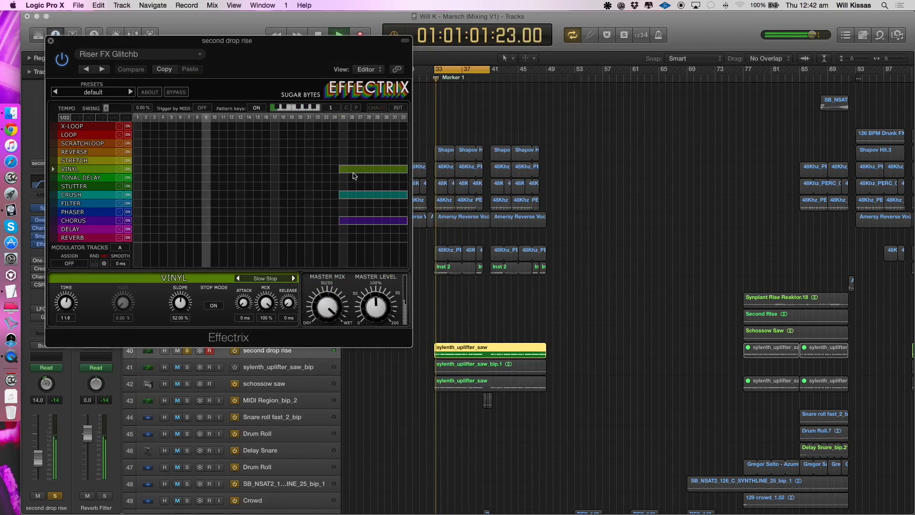
{"action": "left_click", "coordinate": [234, 185]}
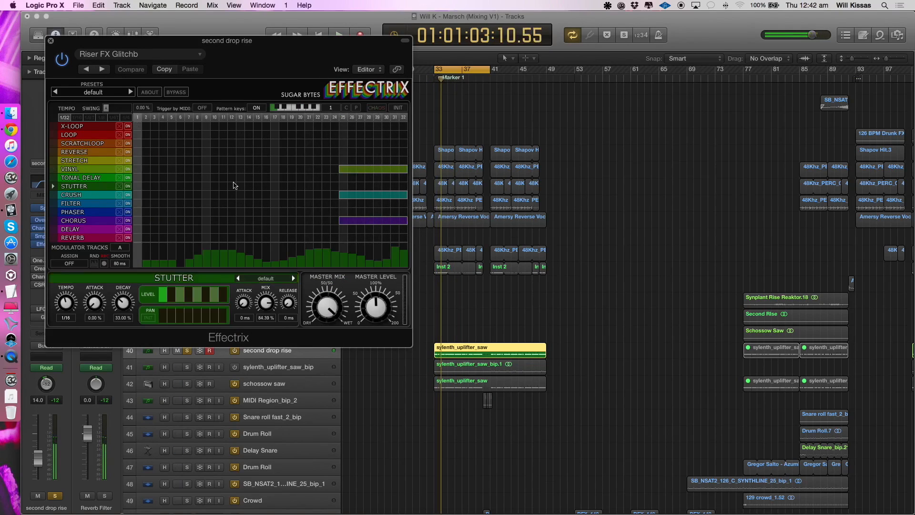
{"action": "left_click", "coordinate": [277, 195]}
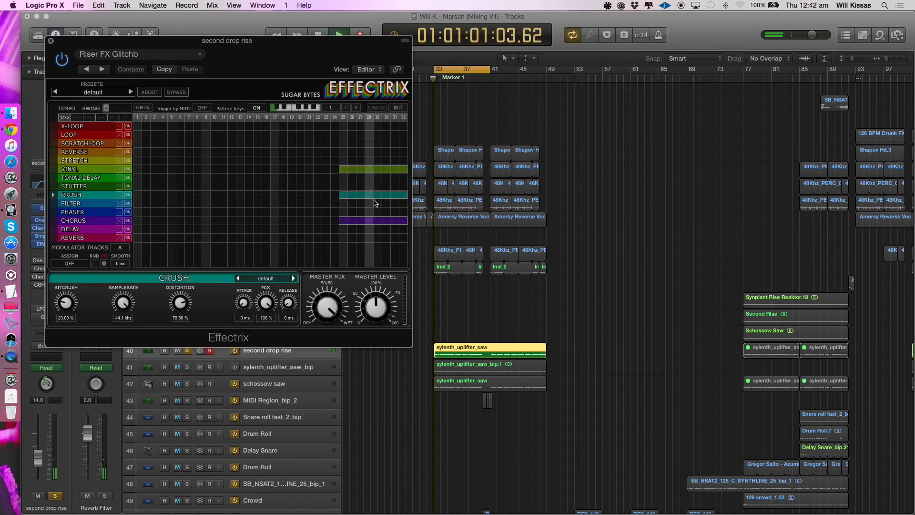
{"action": "left_click", "coordinate": [86, 222]}
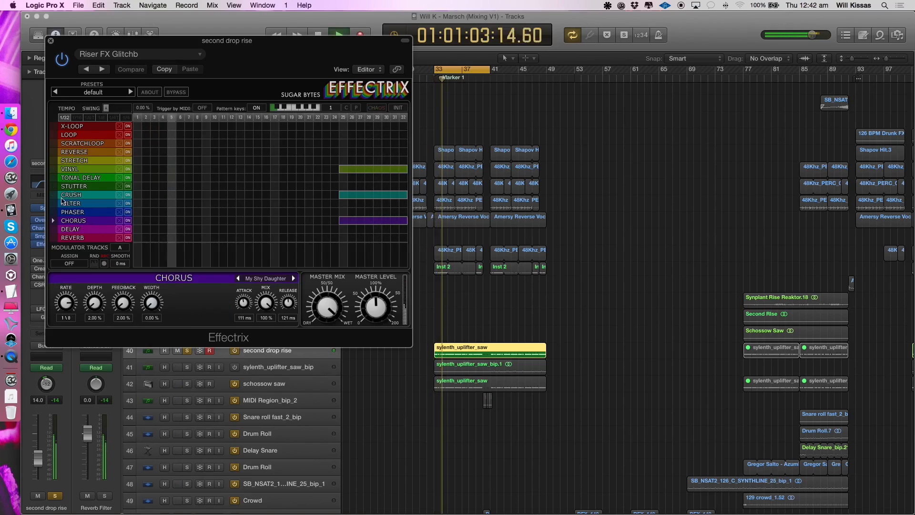
{"action": "left_click", "coordinate": [51, 41]}
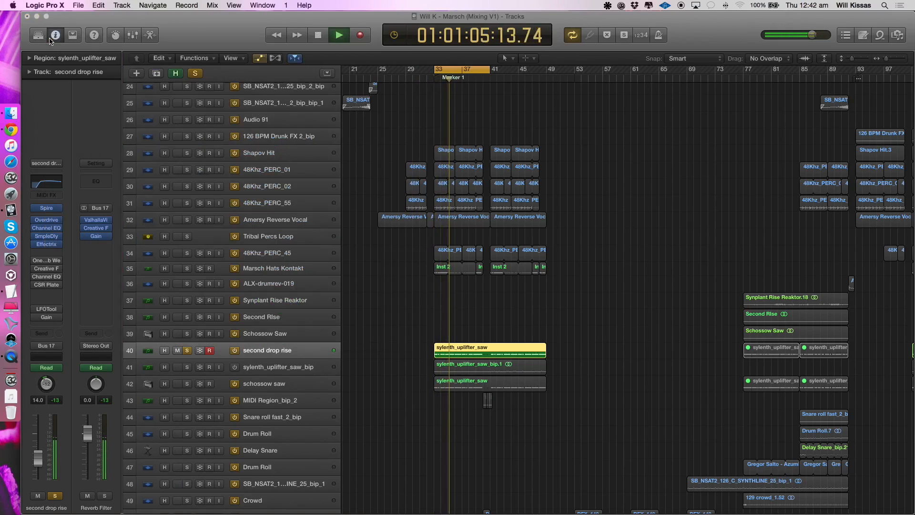
- Bring back OneKnob Wetter and the Creative F plug-in on second drop rise, viewing each and replaying the track
{"action": "left_click", "coordinate": [47, 262]}
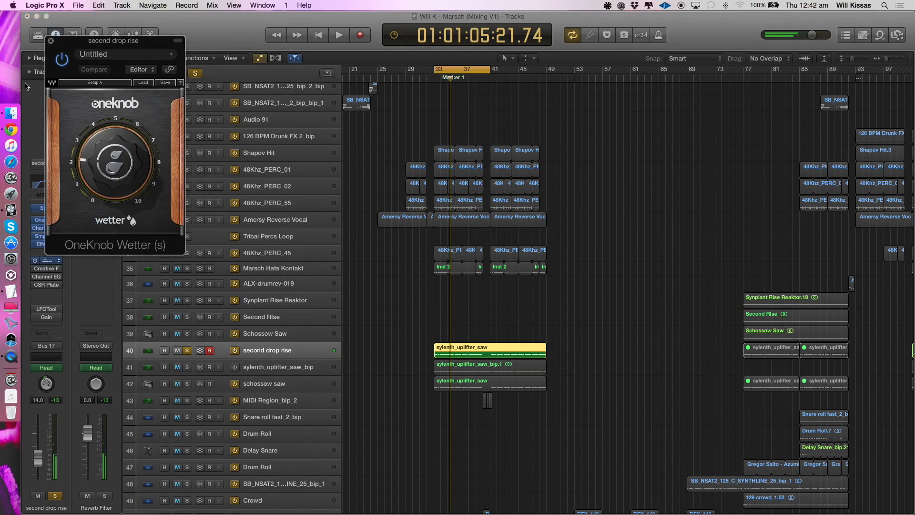
{"action": "left_click", "coordinate": [51, 42]}
{"action": "key", "text": "space"}
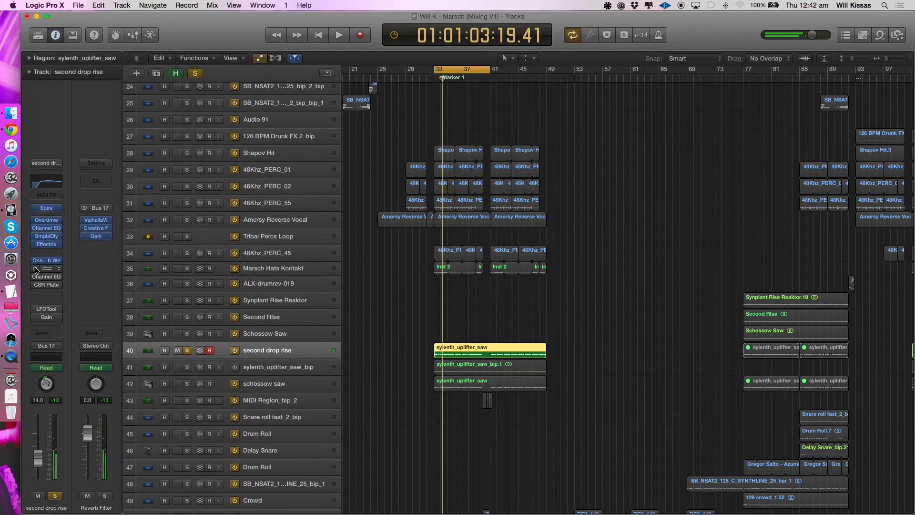
{"action": "left_click", "coordinate": [47, 269]}
{"action": "key", "text": "space"}
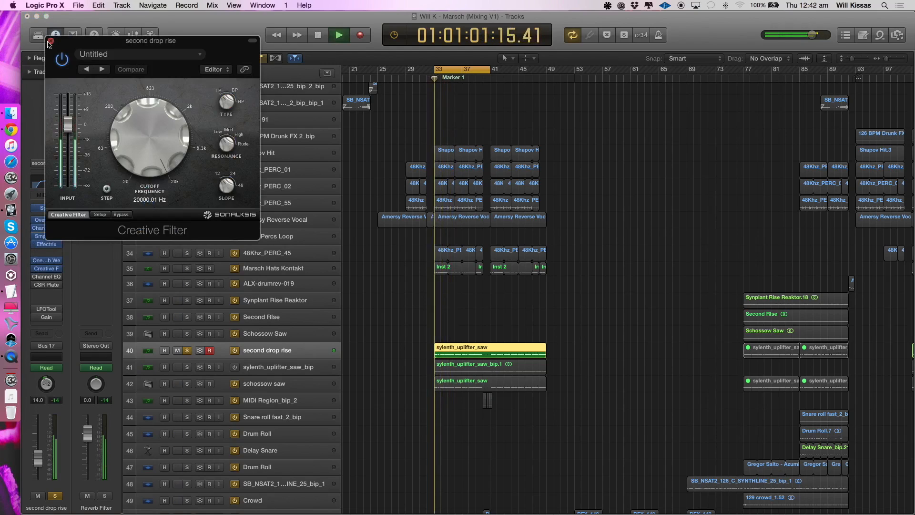
{"action": "left_click", "coordinate": [49, 42]}
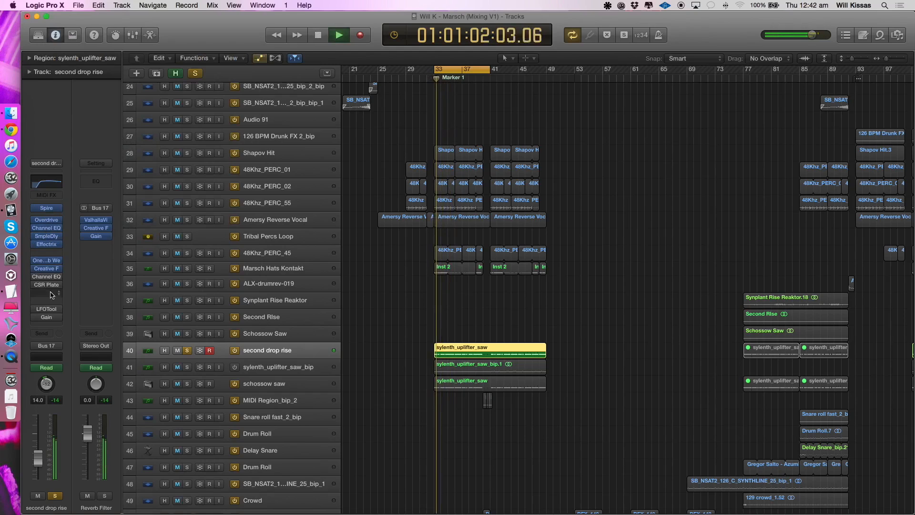
- Examine the high-cut curve of the second Channel EQ on second drop rise during playback, and close the plug-in
{"action": "left_click", "coordinate": [46, 277]}
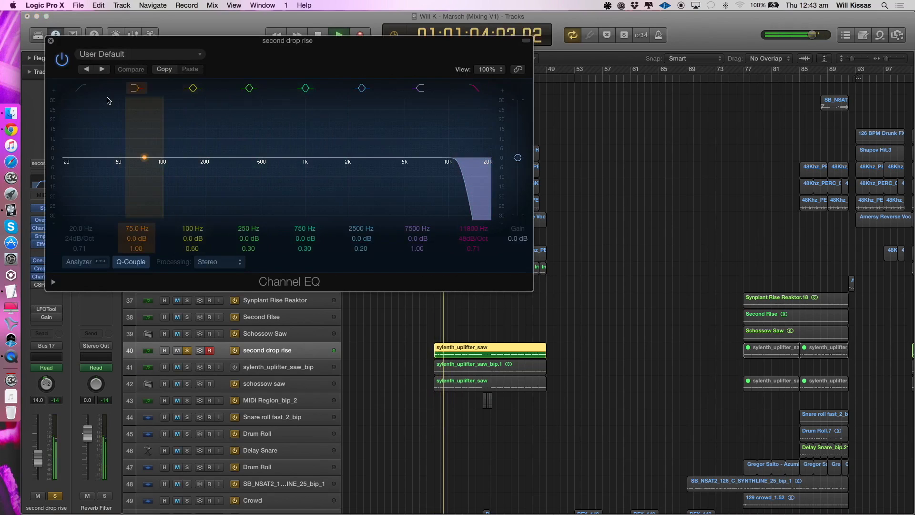
{"action": "key", "text": "space"}
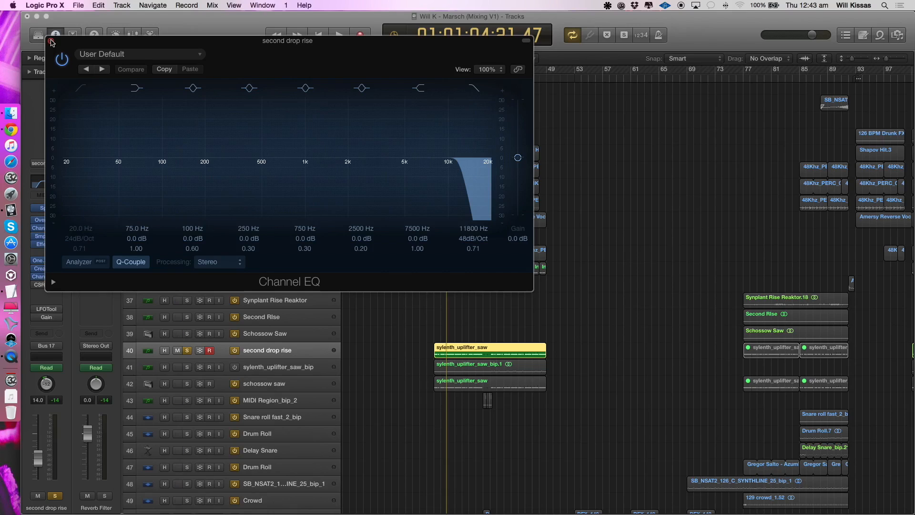
{"action": "left_click", "coordinate": [51, 41]}
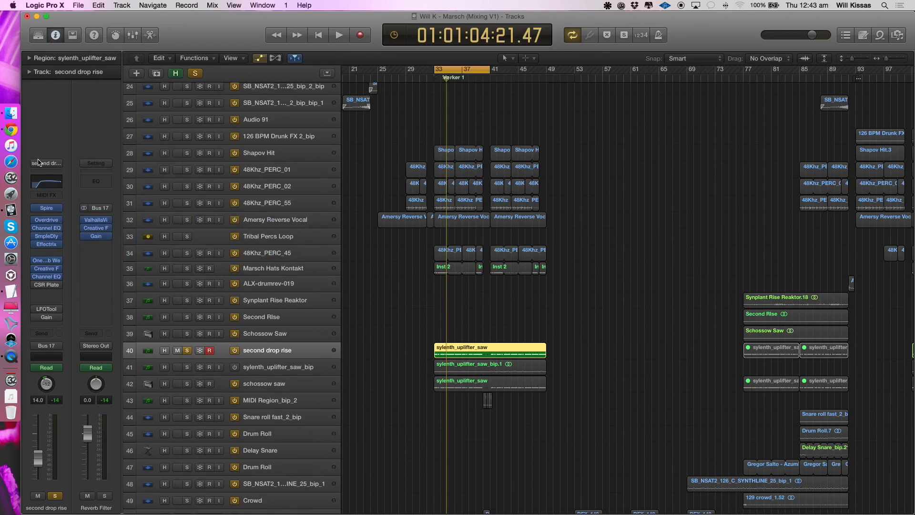
- Re-enable CSR Plate, LFOTool and Gain on second drop rise, and replay the track through its full effects chain
{"action": "left_click", "coordinate": [35, 281]}
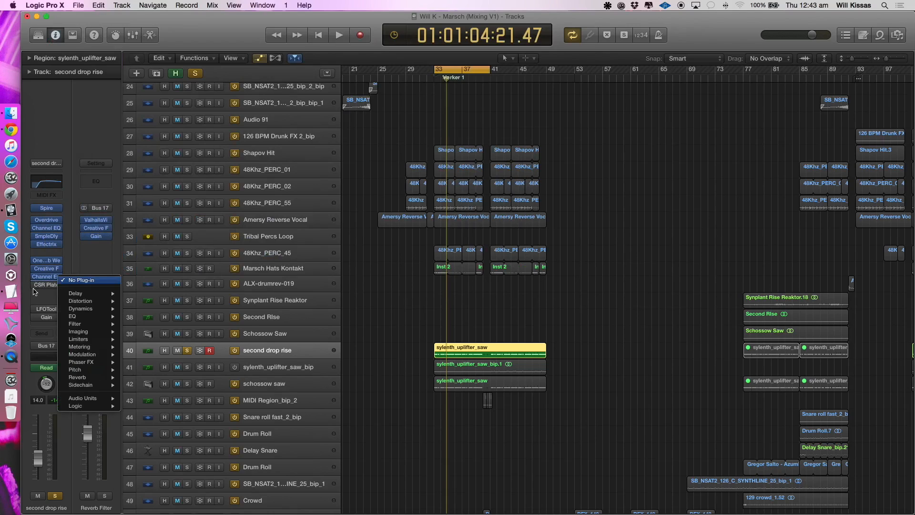
{"action": "left_click", "coordinate": [34, 287]}
{"action": "left_click", "coordinate": [33, 282]}
{"action": "left_click", "coordinate": [33, 285]}
{"action": "key", "text": "space"}
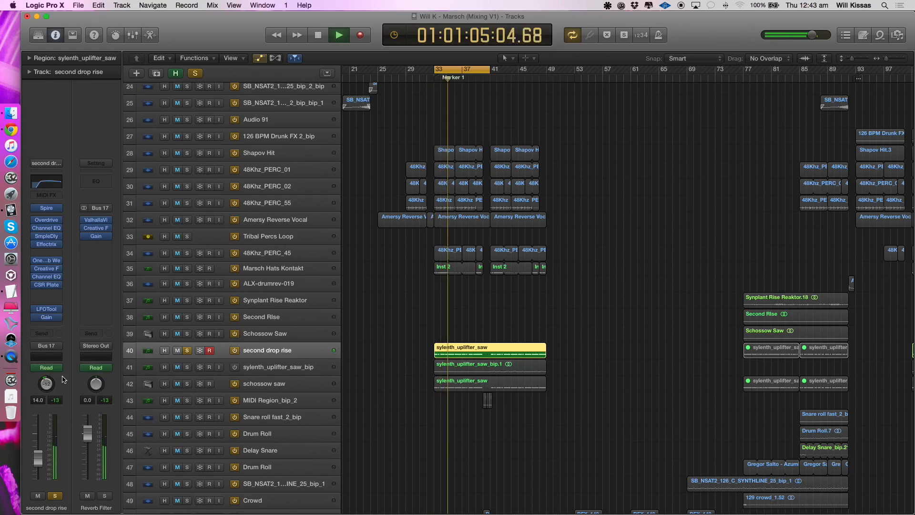
{"action": "key", "text": "space"}
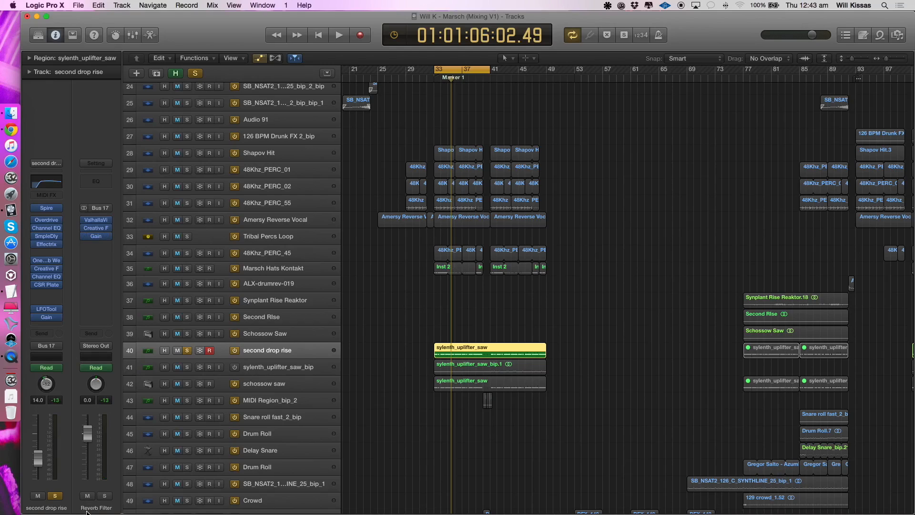
{"action": "key", "text": "space"}
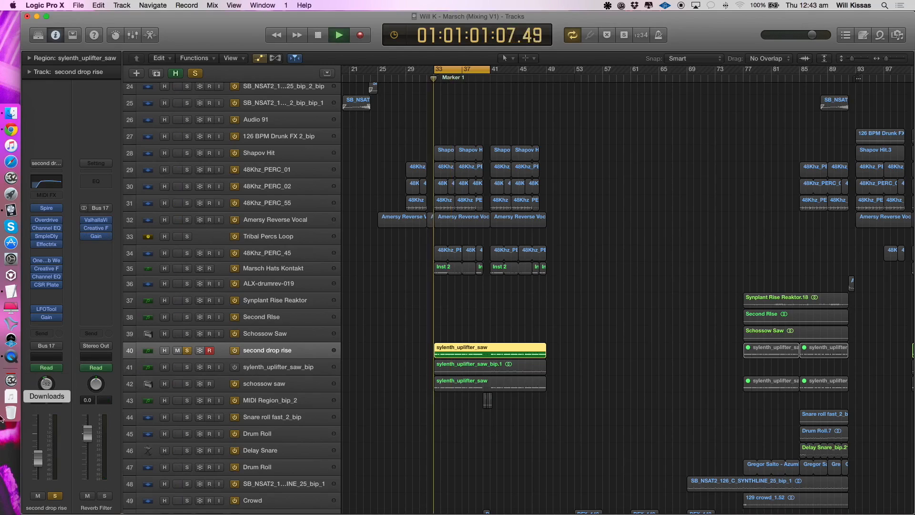
{"action": "key", "text": "space"}
- Solo and select sylenth_uplifter_saw_bip in place of second drop rise, and play it from bar 33
{"action": "key", "text": "space"}
{"action": "left_click", "coordinate": [188, 367]}
{"action": "left_click", "coordinate": [187, 351]}
{"action": "left_click", "coordinate": [270, 370]}
{"action": "key", "text": "space"}
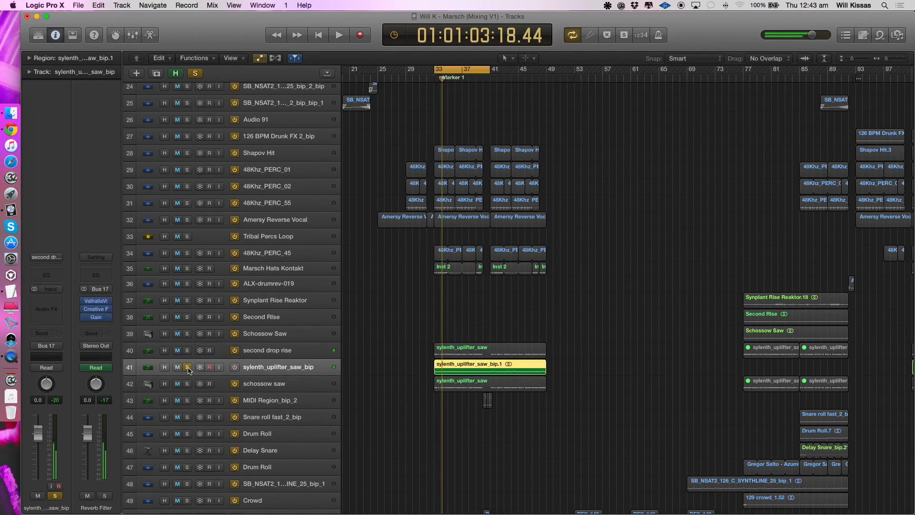
{"action": "key", "text": "space"}
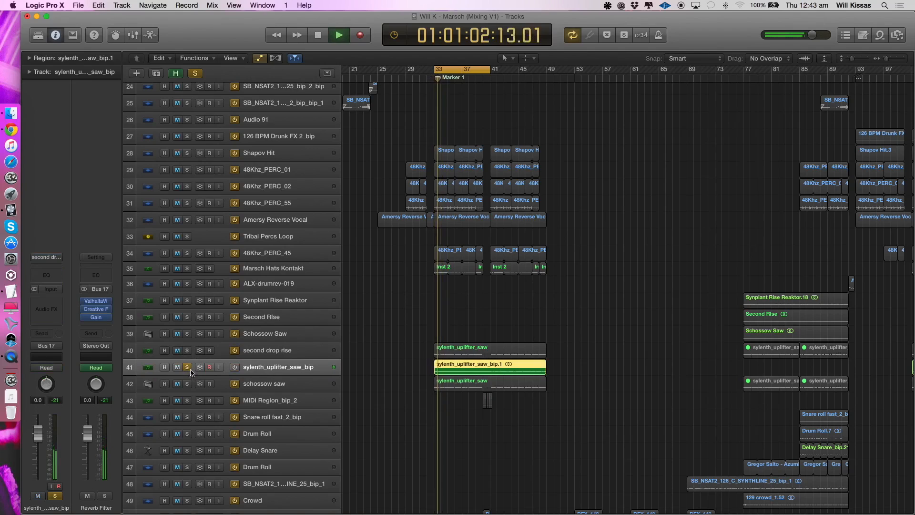
{"action": "key", "text": "space"}
- Move the solo from sylenth_uplifter_saw_bip to schossow saw, play it, and raise its volume to -14.4 dB
{"action": "left_click", "coordinate": [187, 367]}
{"action": "left_click", "coordinate": [187, 384]}
{"action": "left_click", "coordinate": [221, 384]}
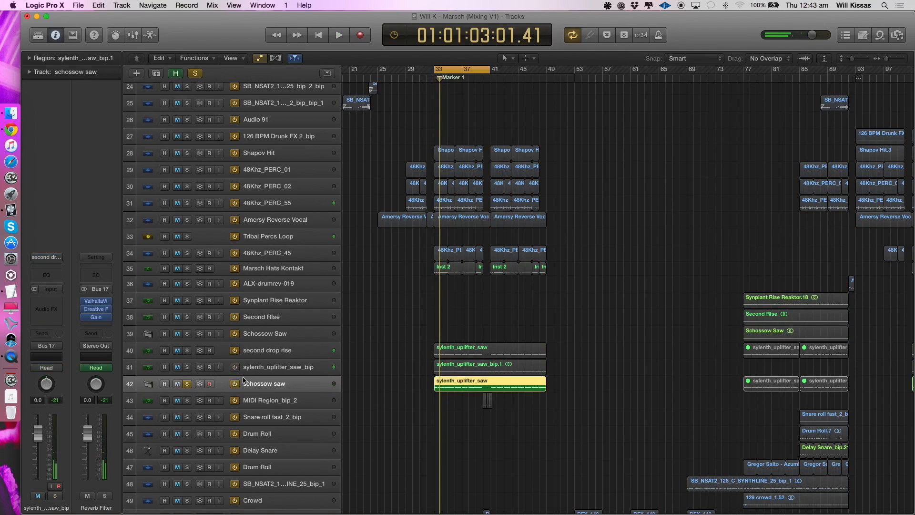
{"action": "key", "text": "space"}
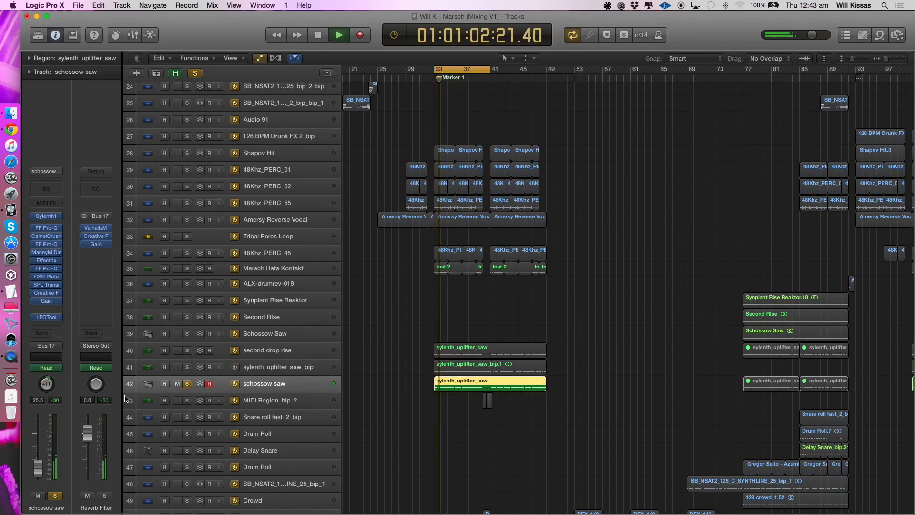
{"action": "left_click_drag", "start_coordinate": [38, 468], "coordinate": [38, 457]}
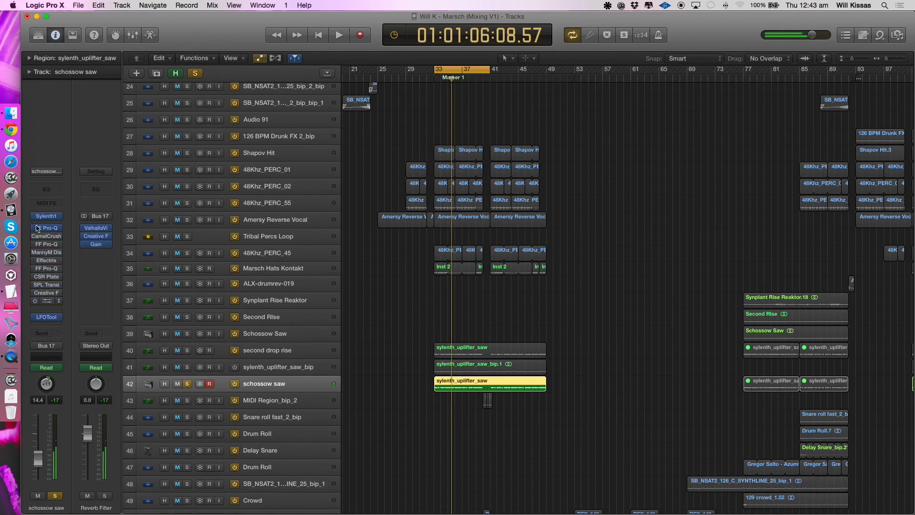
- Bypass schossow saw's insert effects, replay it while bringing back the first ones, and view the second FF Pro-Q
{"action": "key", "text": "space"}
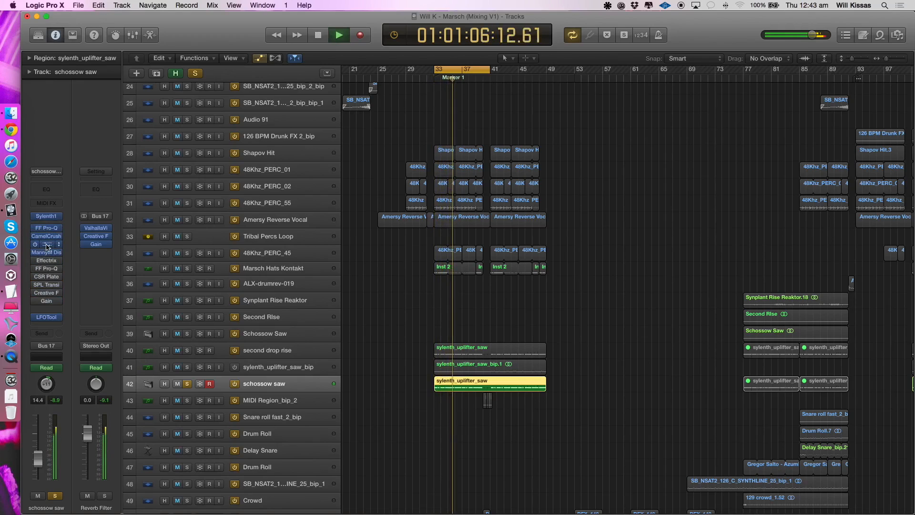
{"action": "left_click", "coordinate": [47, 245]}
{"action": "left_click", "coordinate": [48, 40]}
{"action": "key", "text": "space"}
- View MannyM Distortion and Effectrix on schossow saw, replaying the track with both effects enabled
{"action": "left_click", "coordinate": [45, 252]}
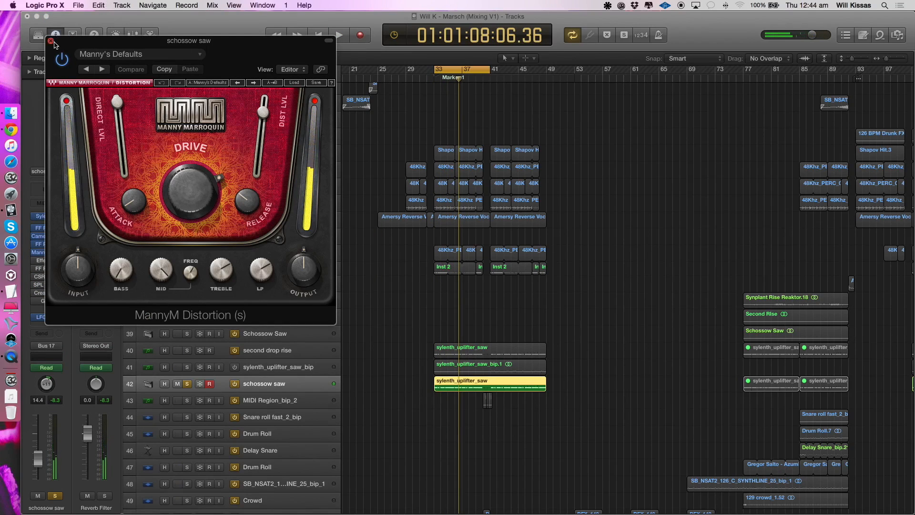
{"action": "left_click", "coordinate": [51, 41]}
{"action": "left_click", "coordinate": [44, 260]}
{"action": "key", "text": "space"}
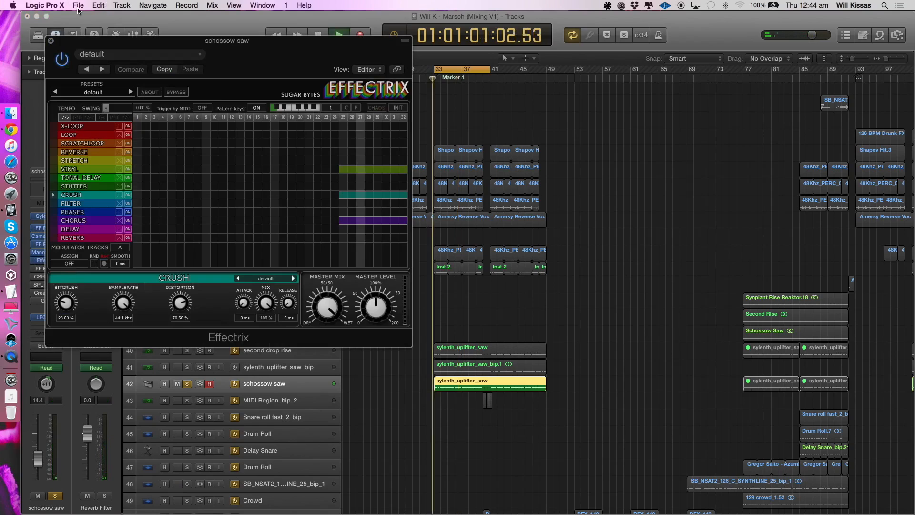
{"action": "left_click", "coordinate": [51, 41]}
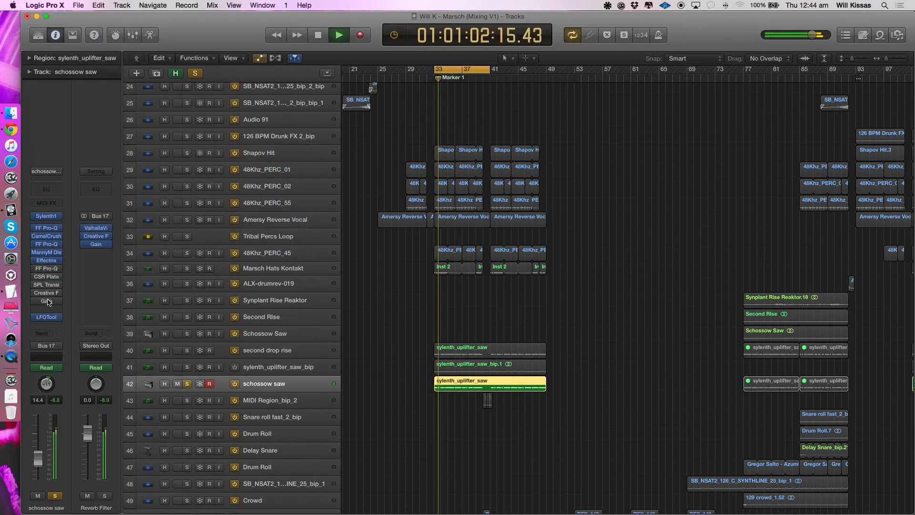
- View the third FF Pro-Q and the SPL Transi effect on schossow saw, replaying the track with the remaining insert effects enabled
{"action": "left_click", "coordinate": [46, 268]}
{"action": "left_click", "coordinate": [51, 41]}
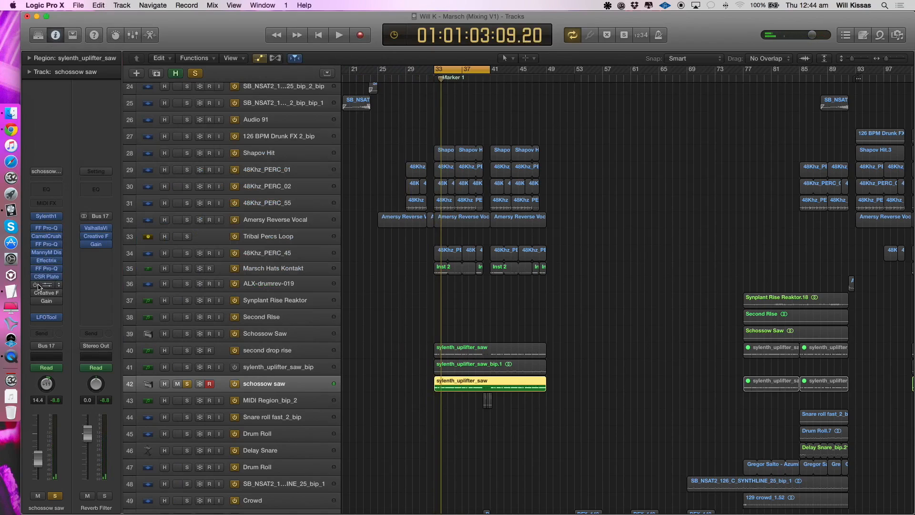
{"action": "left_click", "coordinate": [46, 285]}
{"action": "left_click", "coordinate": [50, 41]}
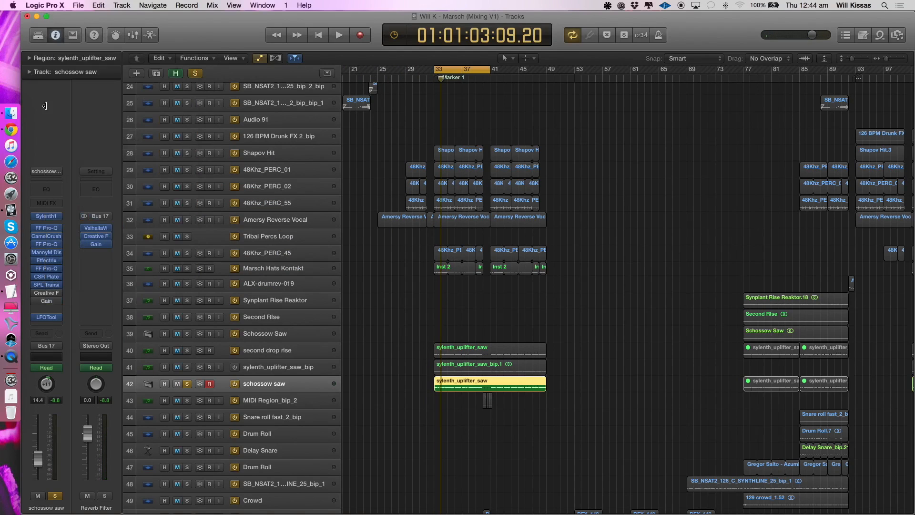
{"action": "key", "text": "space"}
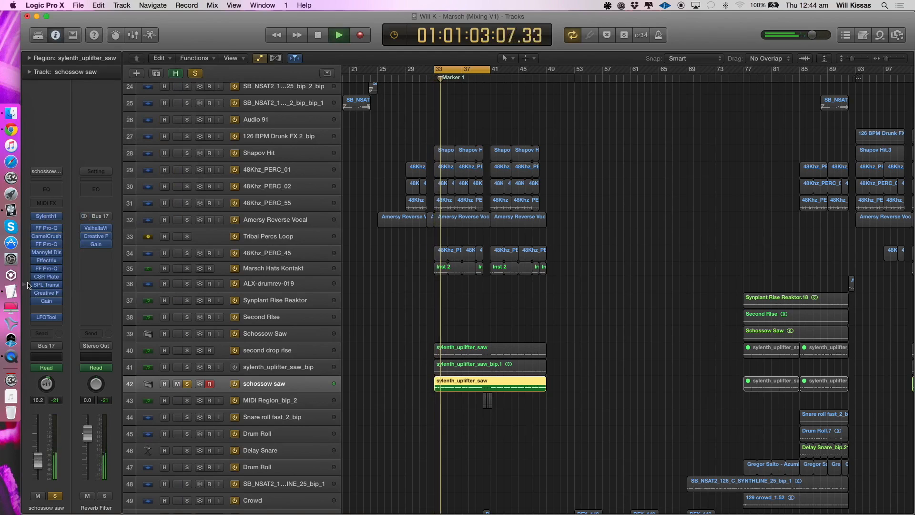
- Solo sylenth_uplifter_saw_bip alongside schossow saw for playback, clear both solos, and select schossow saw
{"action": "left_click", "coordinate": [187, 367]}
{"action": "left_click", "coordinate": [192, 366]}
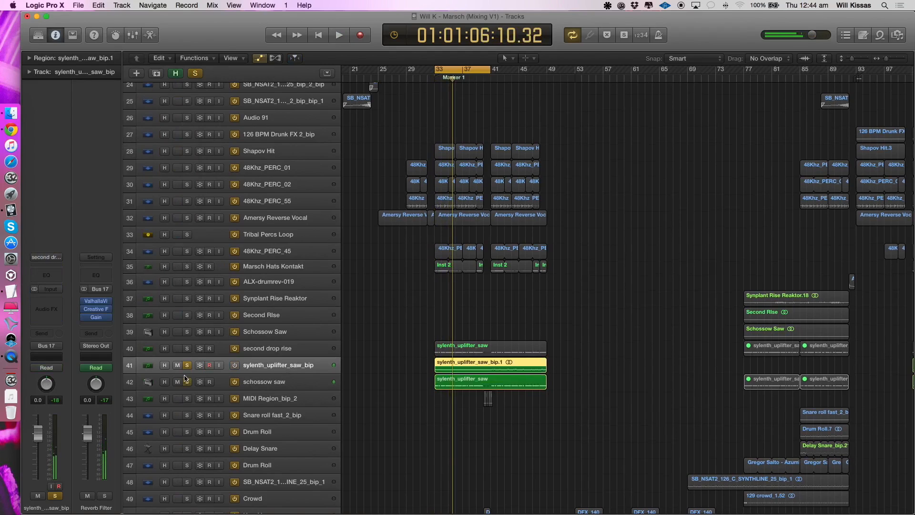
{"action": "key", "text": "space"}
{"action": "left_click_drag", "start_coordinate": [187, 366], "coordinate": [187, 382]}
{"action": "left_click", "coordinate": [253, 381]}
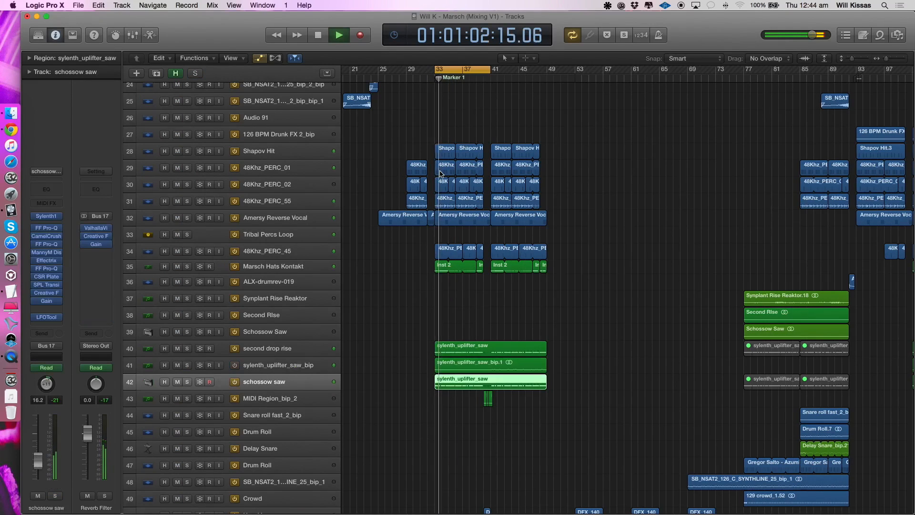
- Lower schossow saw's volume to -17.6 dB while playing the full mix from bar 33, and turn cycle mode off
{"action": "key", "text": "Return"}
{"action": "key", "text": "space"}
{"action": "left_click_drag", "start_coordinate": [37, 463], "coordinate": [38, 467]}
{"action": "key", "text": "c"}
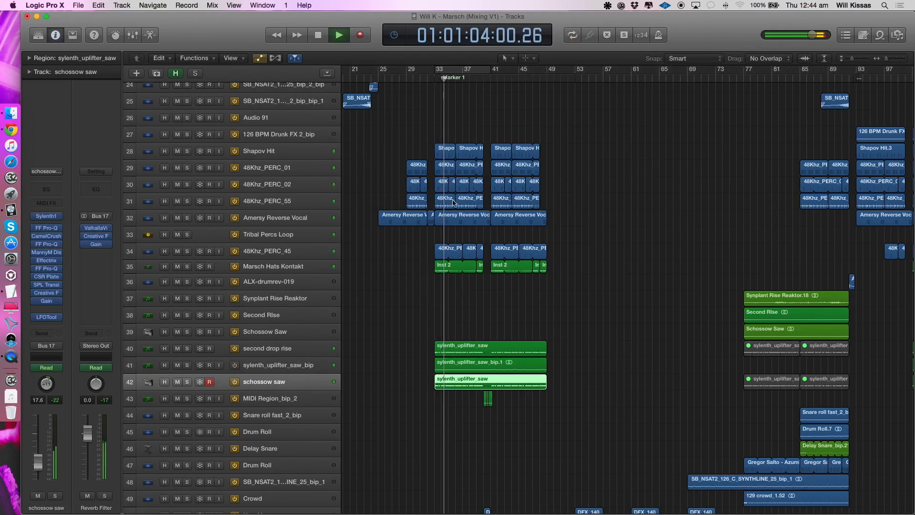
{"action": "key", "text": "super+Up"}
{"action": "scroll", "coordinate": [453, 203], "scroll_direction": "up", "scroll_amount": 5}
{"action": "scroll", "coordinate": [453, 203], "scroll_direction": "down", "scroll_amount": 14}
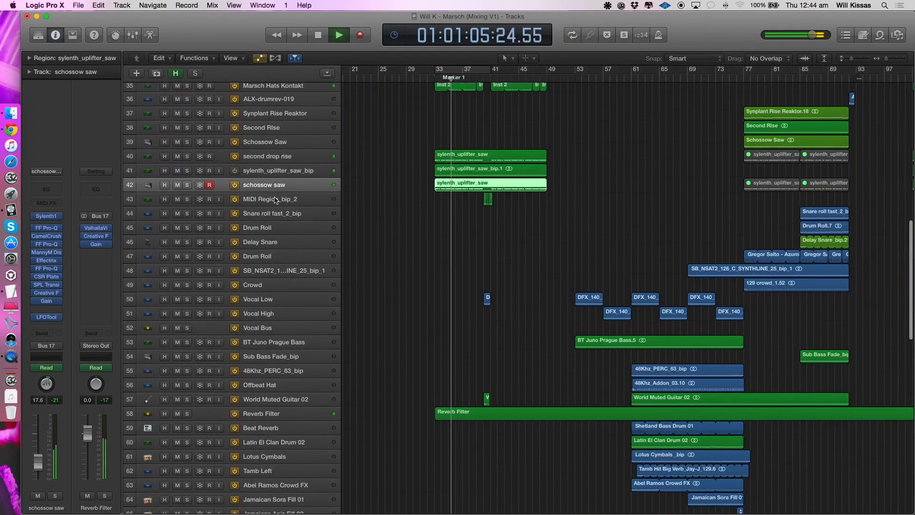
- Play MIDI Region_bip_2 in solo with a cycle range from bar 40 to 50, and clear its solo
{"action": "left_click", "coordinate": [275, 200]}
{"action": "key", "text": "super+Right"}
{"action": "key", "text": "super+Right"}
{"action": "key", "text": "super+Right"}
{"action": "key", "text": "super+Right"}
{"action": "left_click_drag", "start_coordinate": [478, 71], "coordinate": [625, 77]}
{"action": "left_click", "coordinate": [189, 200]}
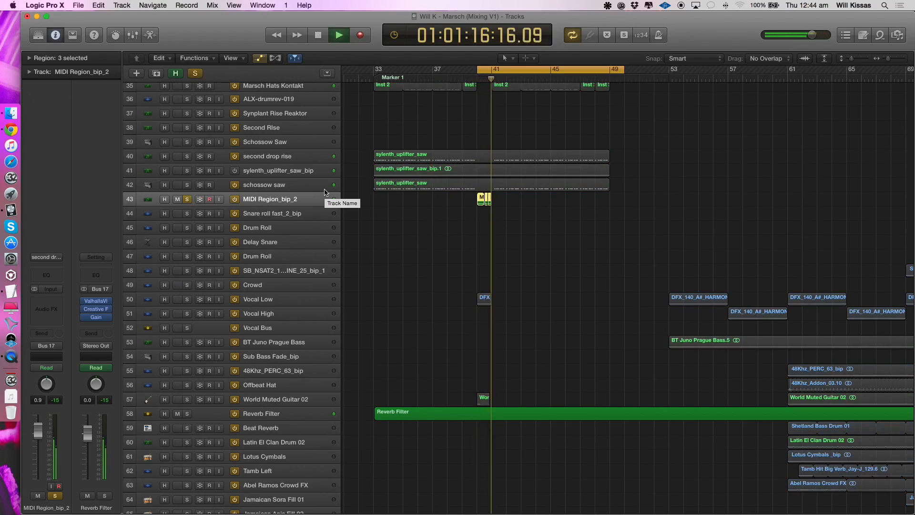
{"action": "key", "text": "Return"}
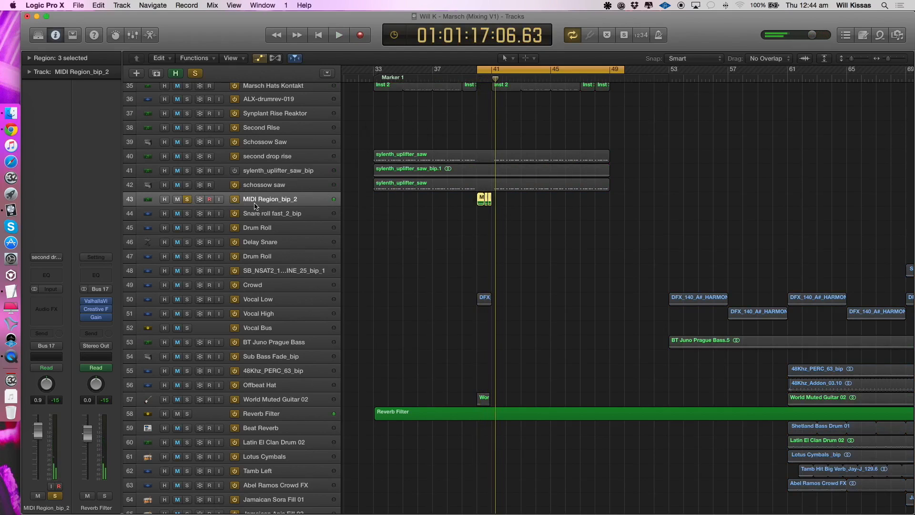
{"action": "left_click", "coordinate": [189, 200]}
- Select and solo Audio 78, the tribal vocal track above Low Tribal
{"action": "scroll", "coordinate": [383, 268], "scroll_direction": "down", "scroll_amount": 5}
{"action": "scroll", "coordinate": [382, 268], "scroll_direction": "down", "scroll_amount": 10}
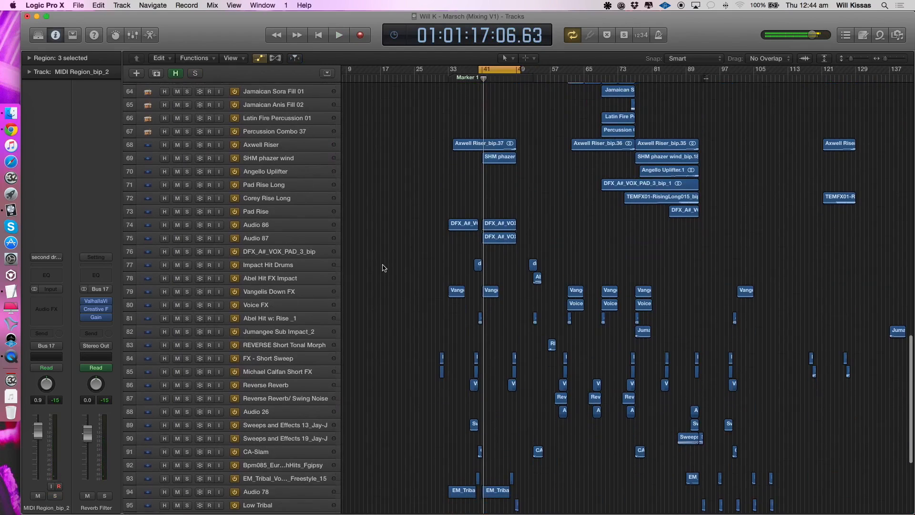
{"action": "scroll", "coordinate": [233, 143], "scroll_direction": "down", "scroll_amount": 6}
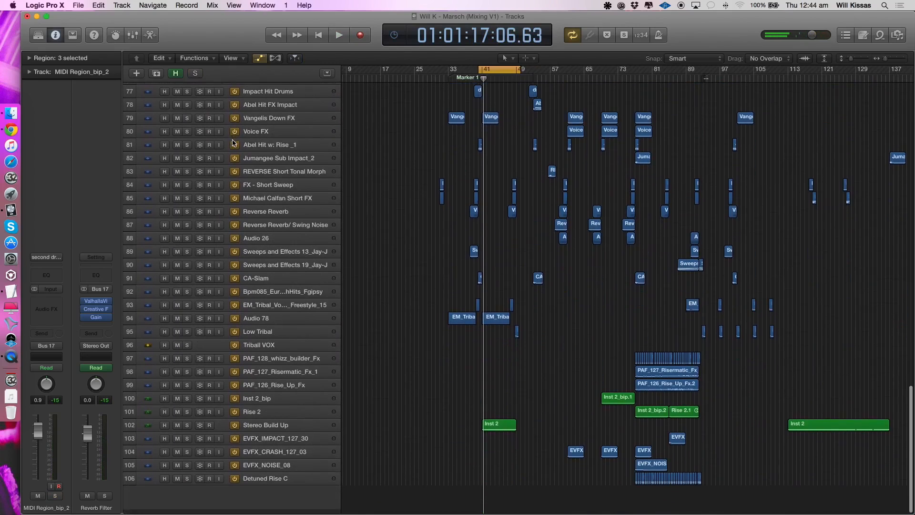
{"action": "left_click", "coordinate": [287, 336]}
{"action": "left_click", "coordinate": [278, 323]}
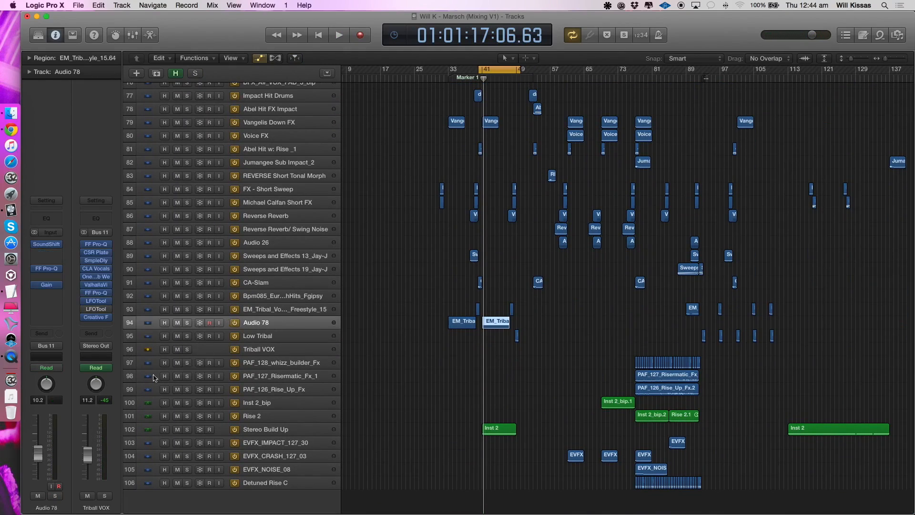
{"action": "left_click", "coordinate": [187, 322]}
- Set the cycle range to bars 41 to 47 and play the soloed Audio 78 vocal
{"action": "scroll", "coordinate": [457, 71], "scroll_direction": "up", "scroll_amount": 5}
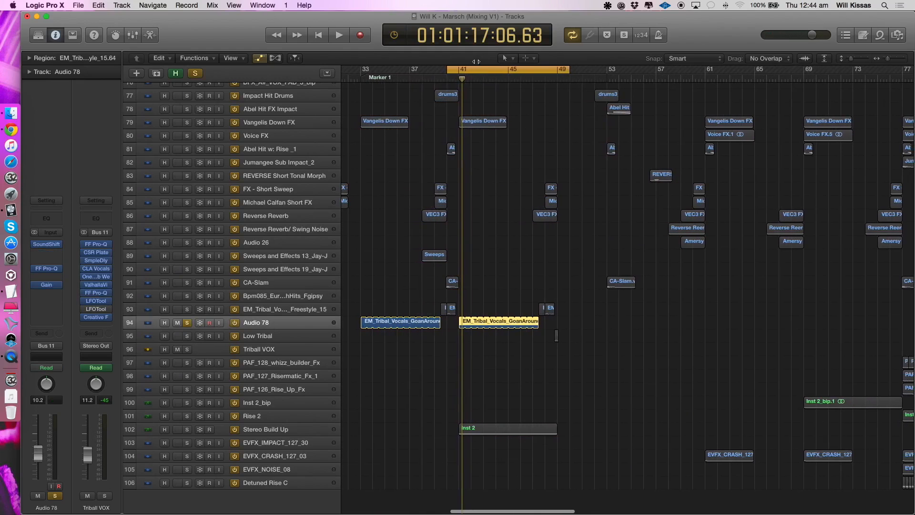
{"action": "key", "text": "space"}
{"action": "left_click_drag", "start_coordinate": [460, 72], "coordinate": [536, 102]}
{"action": "key", "text": "space"}
{"action": "scroll", "coordinate": [472, 253], "scroll_direction": "up", "scroll_amount": 5}
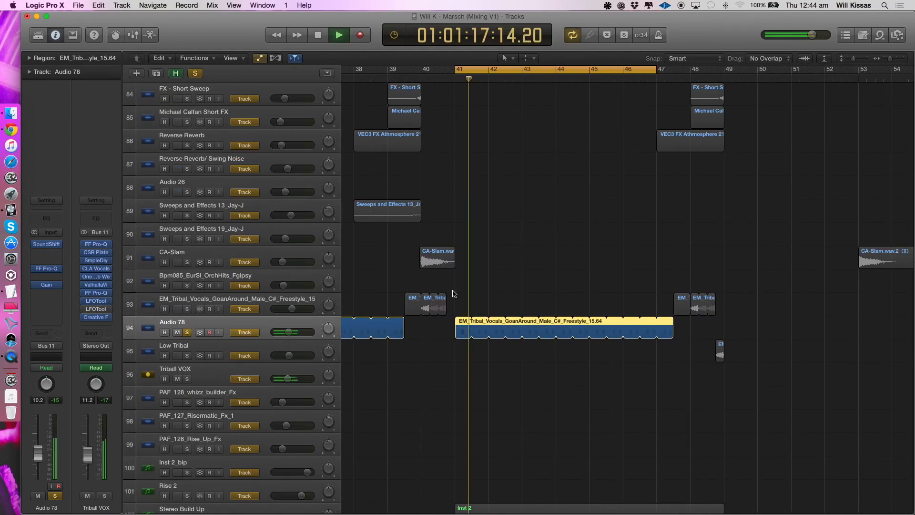
{"action": "scroll", "coordinate": [506, 342], "scroll_direction": "down", "scroll_amount": 6}
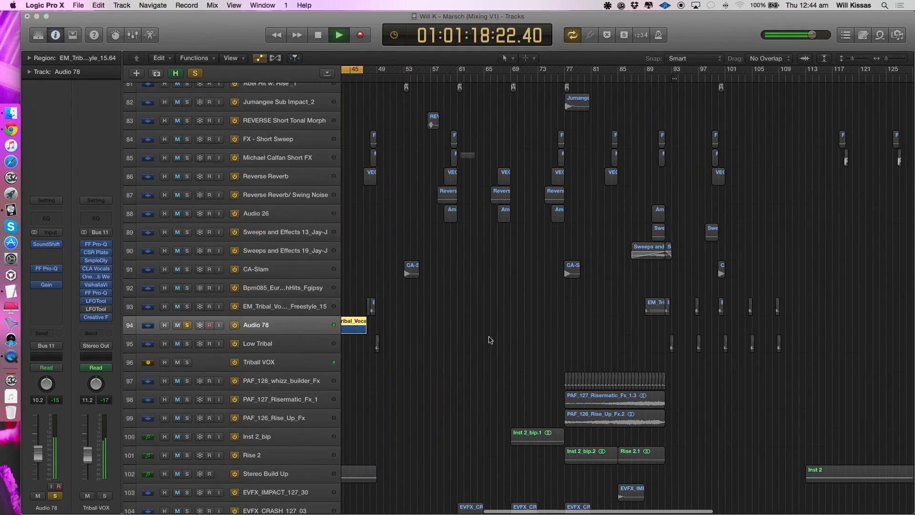
- Move the solo from Audio 78 to the EM_Tribal Freestyle_15 track and play it with a cycle range over bars 89 to 92
{"action": "key", "text": "space"}
{"action": "left_click_drag", "start_coordinate": [643, 72], "coordinate": [664, 78]}
{"action": "left_click", "coordinate": [262, 312]}
{"action": "left_click", "coordinate": [187, 325]}
{"action": "left_click", "coordinate": [186, 308]}
{"action": "key", "text": "space"}
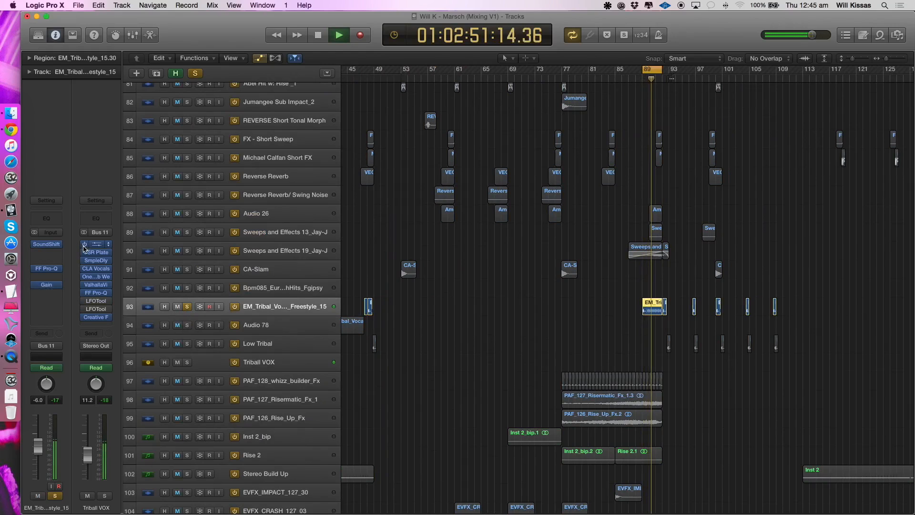
{"action": "key", "text": "space"}
{"action": "scroll", "coordinate": [544, 305], "scroll_direction": "up", "scroll_amount": 5}
{"action": "left_click", "coordinate": [544, 306]}
{"action": "scroll", "coordinate": [544, 306], "scroll_direction": "up", "scroll_amount": 5}
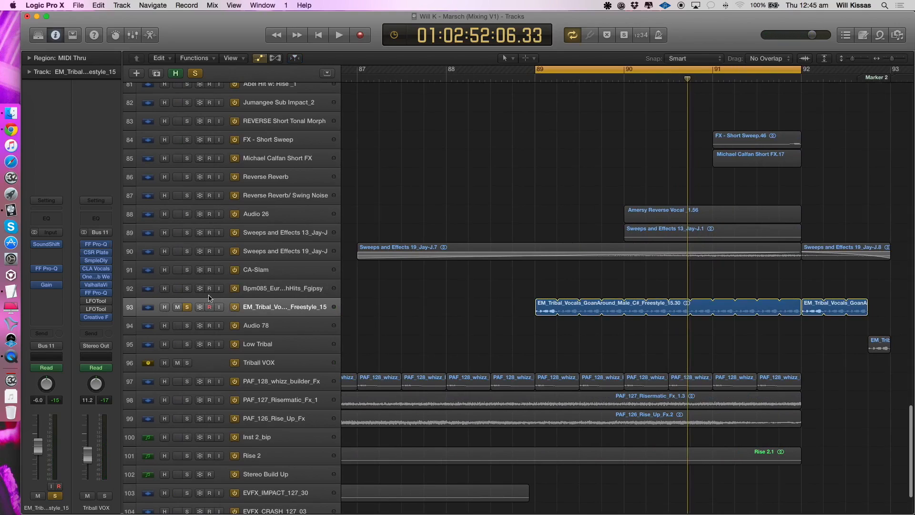
{"action": "key", "text": "space"}
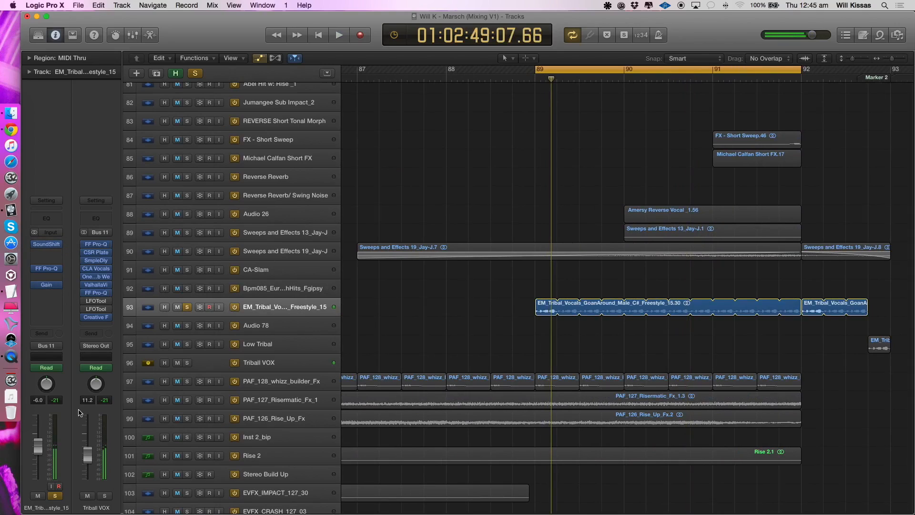
- View SoundShifter Pitch on the EM_Tribal track and replay the vocal with its inserts and most Triball VOX bus effects bypassed
{"action": "left_click", "coordinate": [46, 244]}
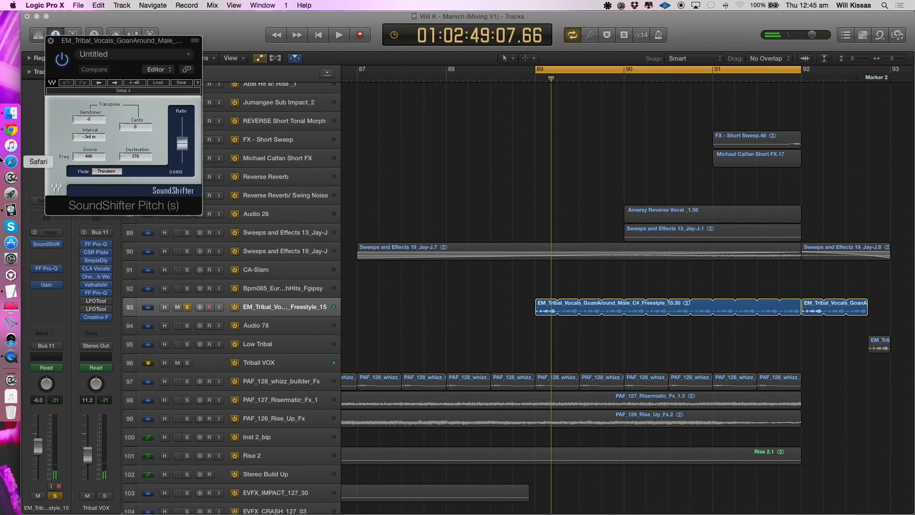
{"action": "key", "text": "space"}
{"action": "left_click_drag", "start_coordinate": [87, 119], "coordinate": [87, 116]}
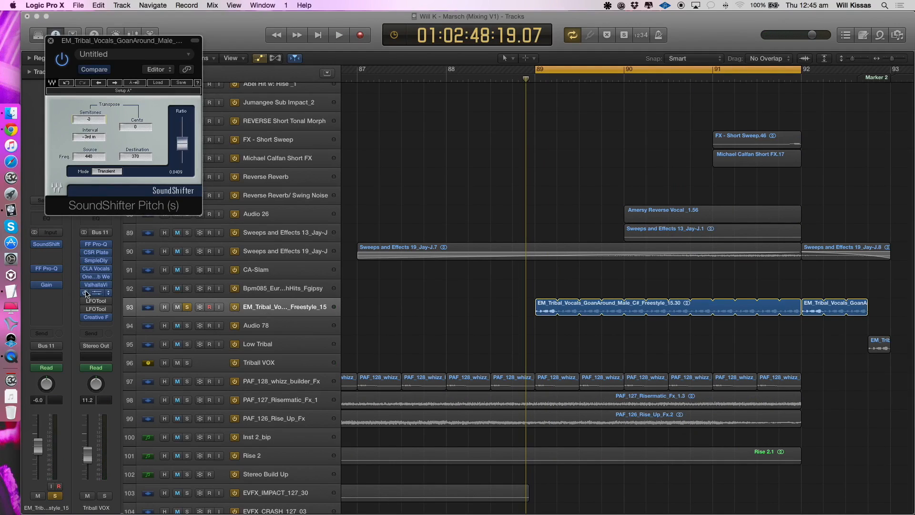
{"action": "key", "text": "space"}
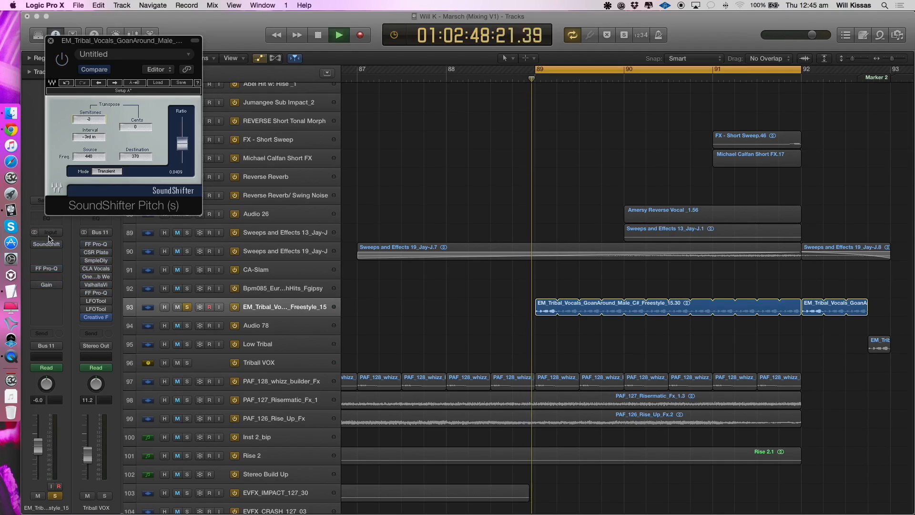
{"action": "left_click", "coordinate": [51, 41]}
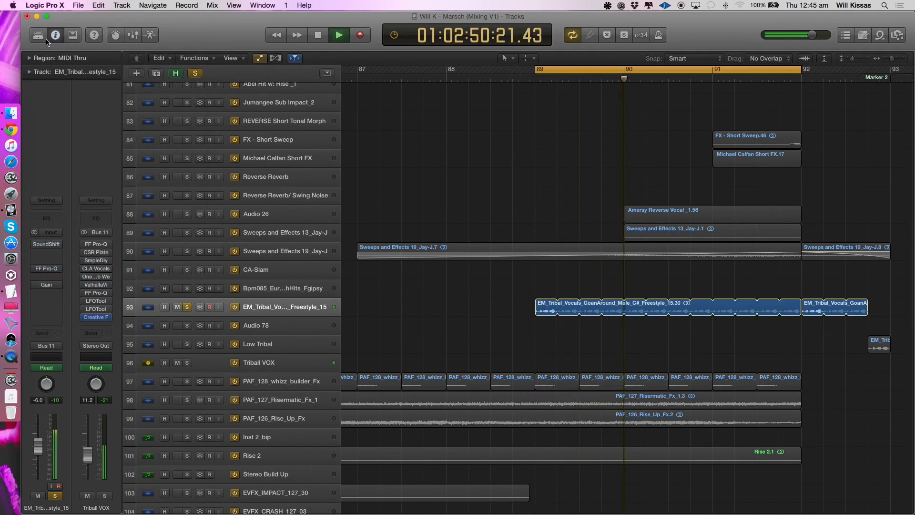
- Re-enable SoundShifter Pitch and FF Pro-Q on the EM_Tribal track, and view the FF Pro-Q curve during playback
{"action": "left_click", "coordinate": [34, 245]}
{"action": "key", "text": "space"}
{"action": "key", "text": "space"}
{"action": "left_click", "coordinate": [46, 269]}
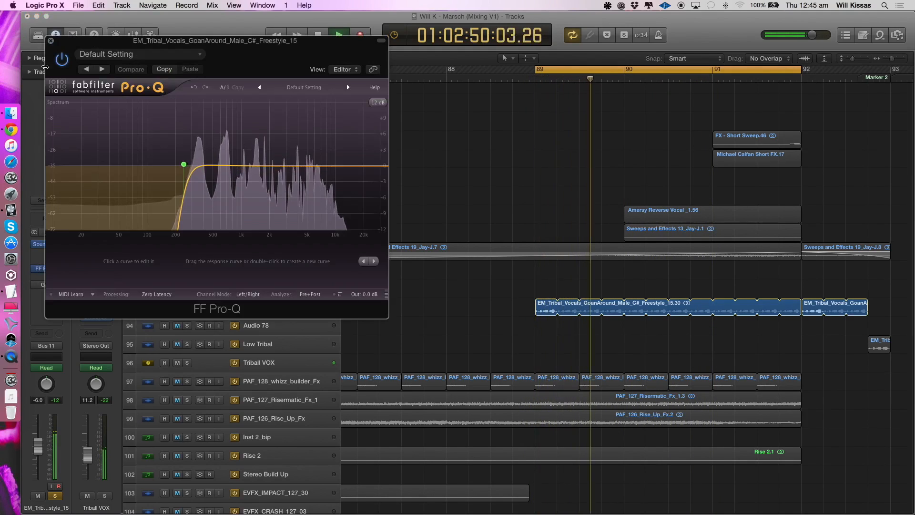
{"action": "left_click", "coordinate": [51, 42]}
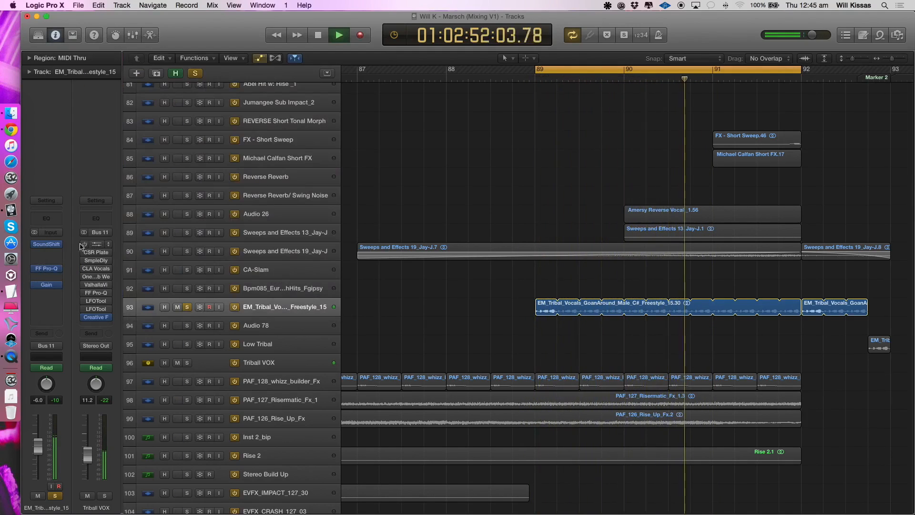
- View the Gain plug-in on the EM_Tribal track and replay the vocal with it enabled
{"action": "left_click", "coordinate": [47, 284]}
{"action": "key", "text": "space"}
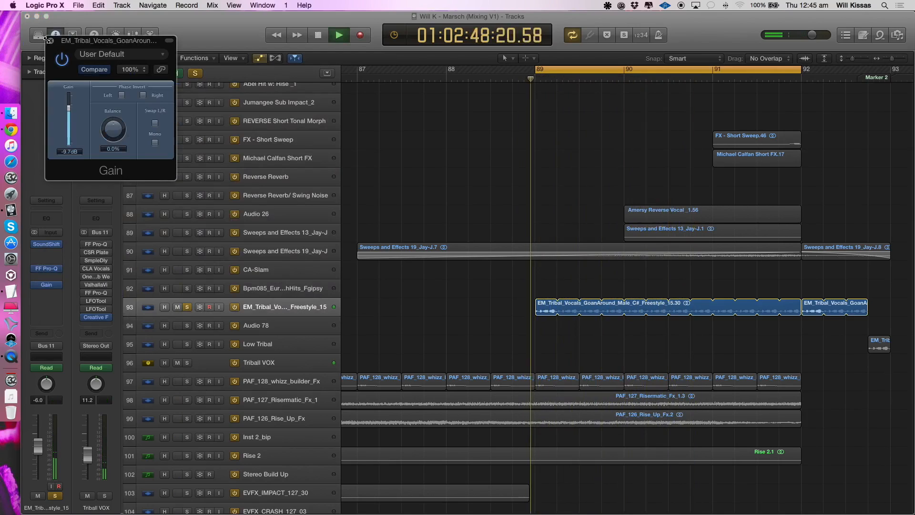
{"action": "left_click", "coordinate": [51, 40]}
{"action": "key", "text": "space"}
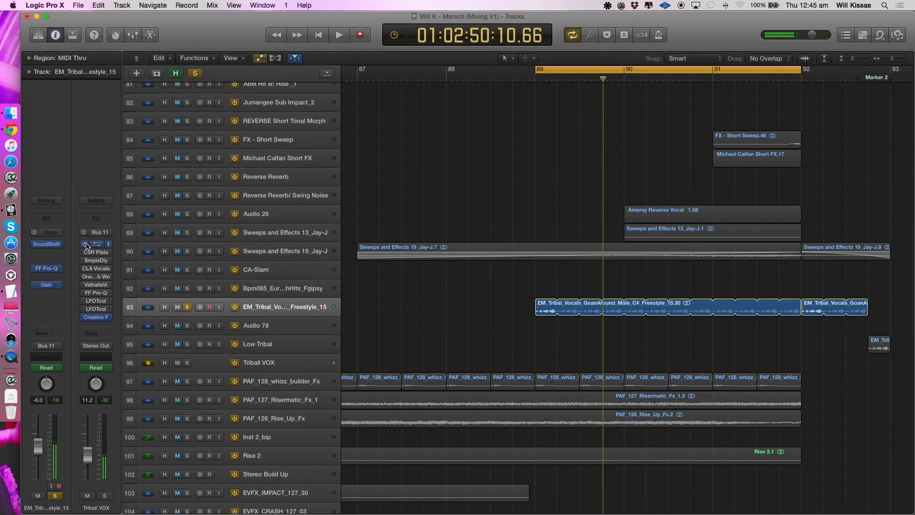
- View the first FF Pro-Q on the Triball VOX bus while replaying the vocal
{"action": "left_click", "coordinate": [97, 245]}
{"action": "key", "text": "space"}
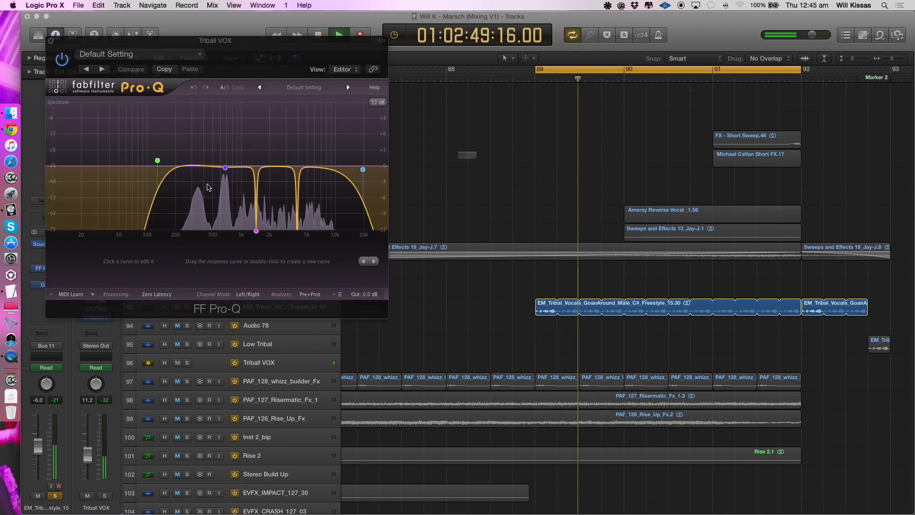
{"action": "key", "text": "Return"}
{"action": "key", "text": "space"}
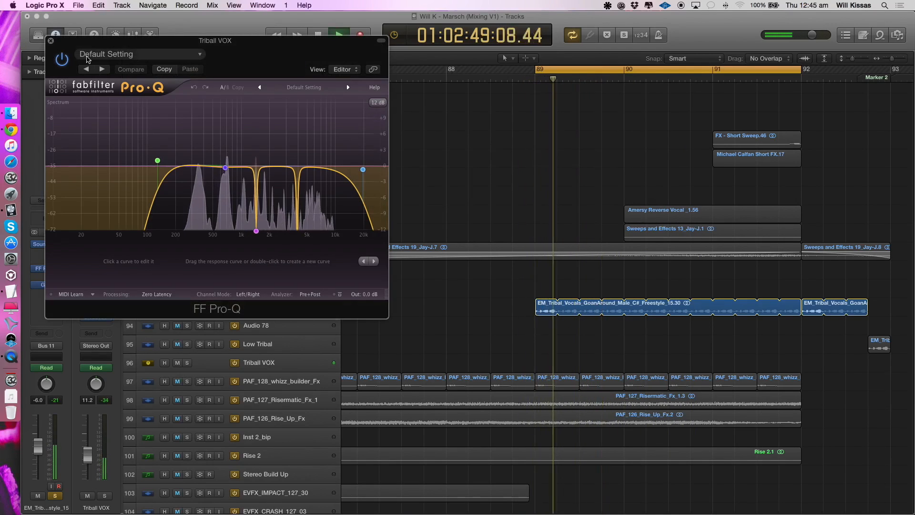
{"action": "left_click", "coordinate": [51, 40]}
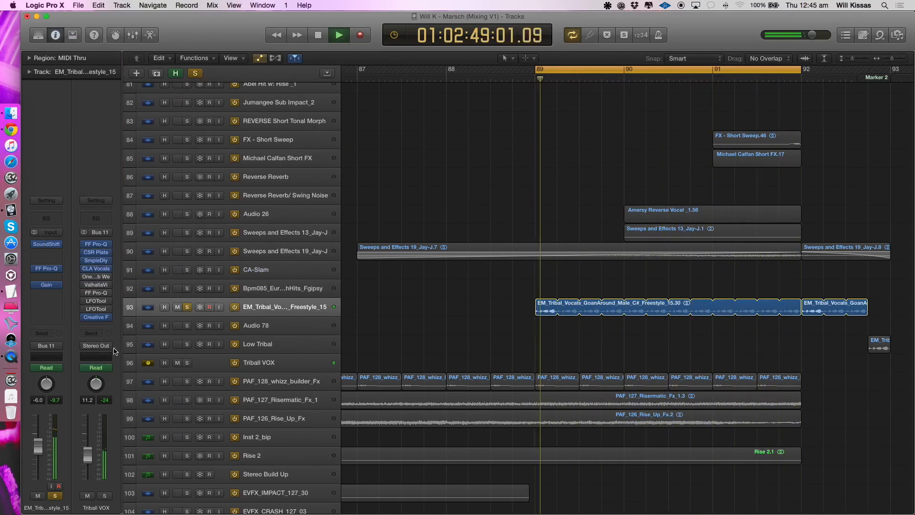
- View CLA Vocals and the second FF Pro-Q on the Triball VOX bus, replaying the vocal with both effects enabled
{"action": "left_click", "coordinate": [96, 268]}
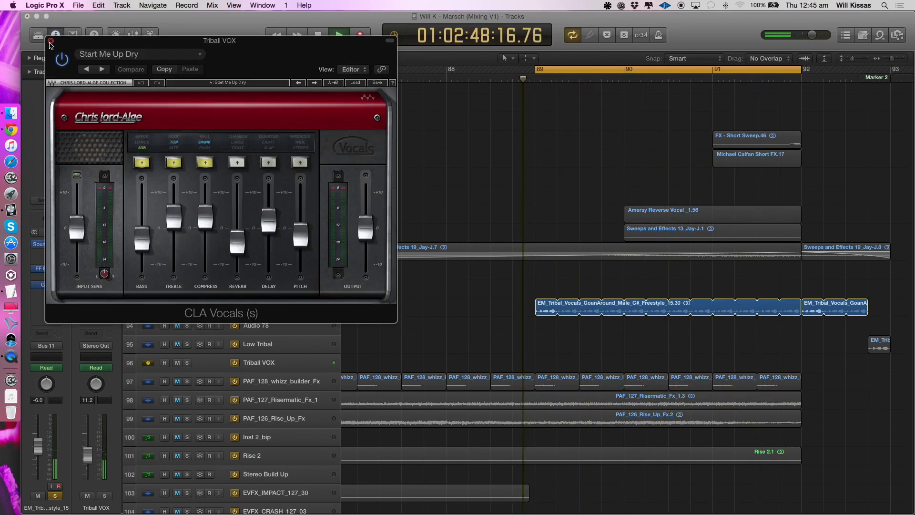
{"action": "left_click", "coordinate": [50, 40]}
{"action": "key", "text": "space"}
{"action": "key", "text": "space"}
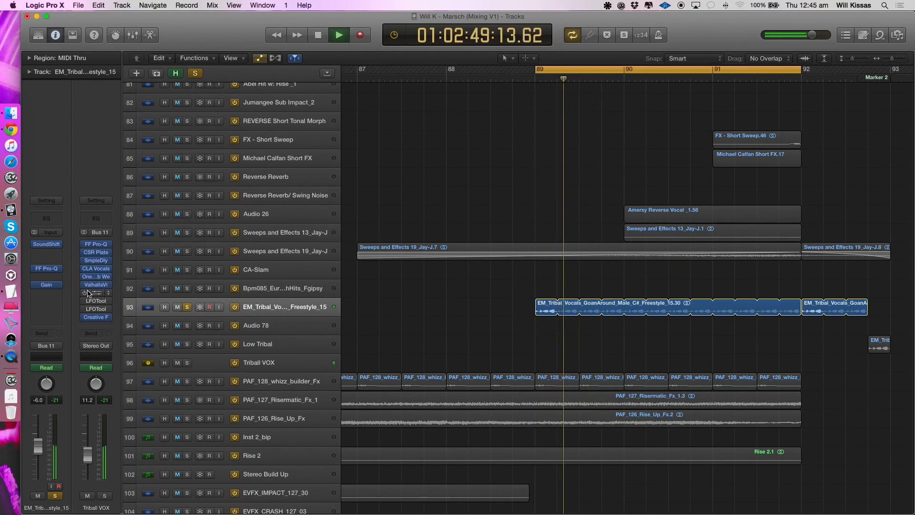
{"action": "left_click", "coordinate": [96, 292]}
{"action": "key", "text": "space"}
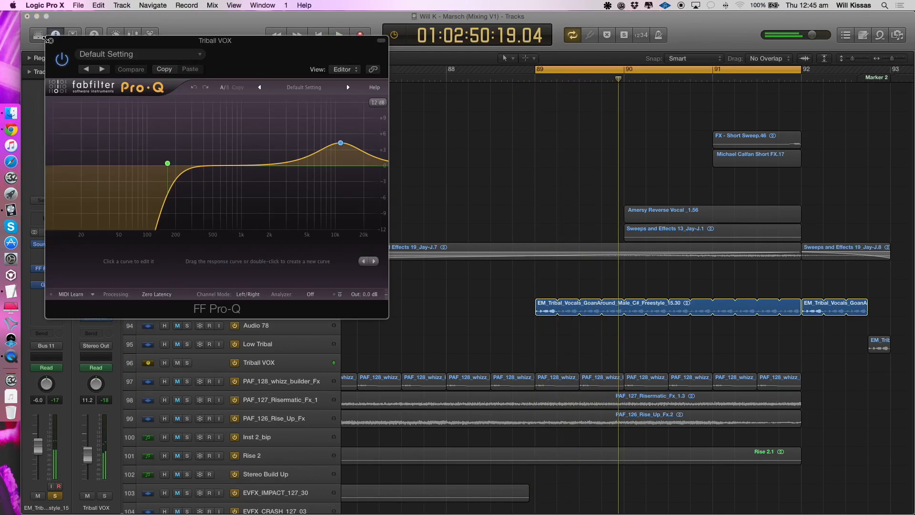
{"action": "left_click", "coordinate": [50, 40]}
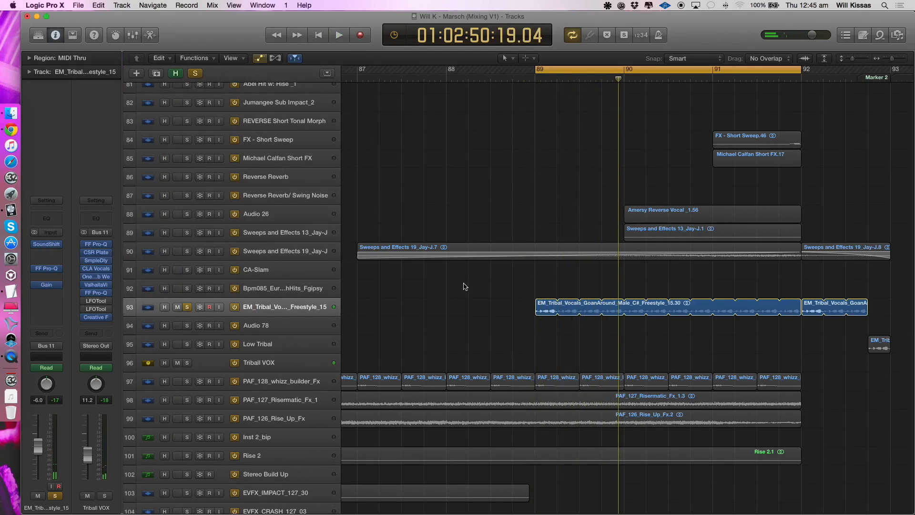
- Clear the EM_Tribal track's solo and bring the wider arrangement into view
{"action": "key", "text": "super+Left"}
{"action": "left_click", "coordinate": [188, 307]}
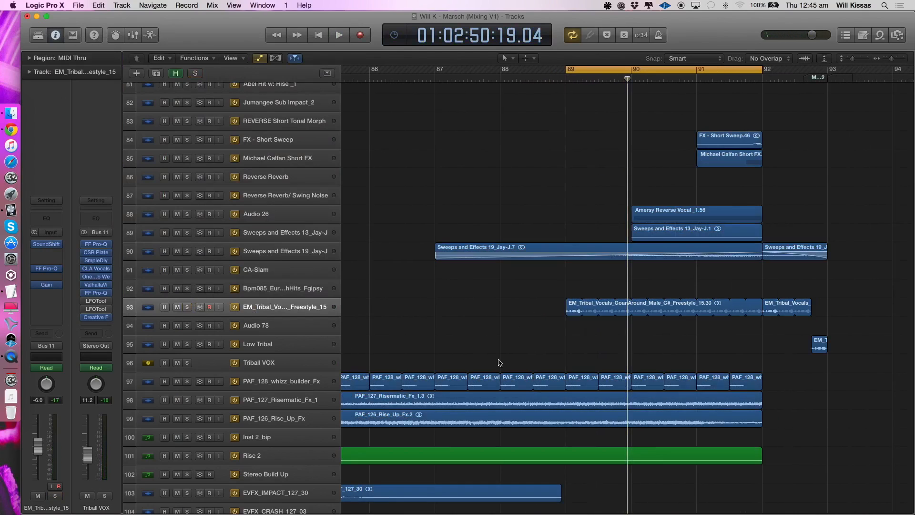
{"action": "key", "text": "super+Left"}
{"action": "key", "text": "super+Left"}
{"action": "key", "text": "super+Left"}
{"action": "key", "text": "super+Left"}
{"action": "key", "text": "super+Left"}
{"action": "key", "text": "super+Left"}
{"action": "key", "text": "super+Up"}
{"action": "key", "text": "super+Up"}
{"action": "key", "text": "super+Up"}
{"action": "key", "text": "super+Up"}
{"action": "scroll", "coordinate": [292, 416], "scroll_direction": "up", "scroll_amount": 3}
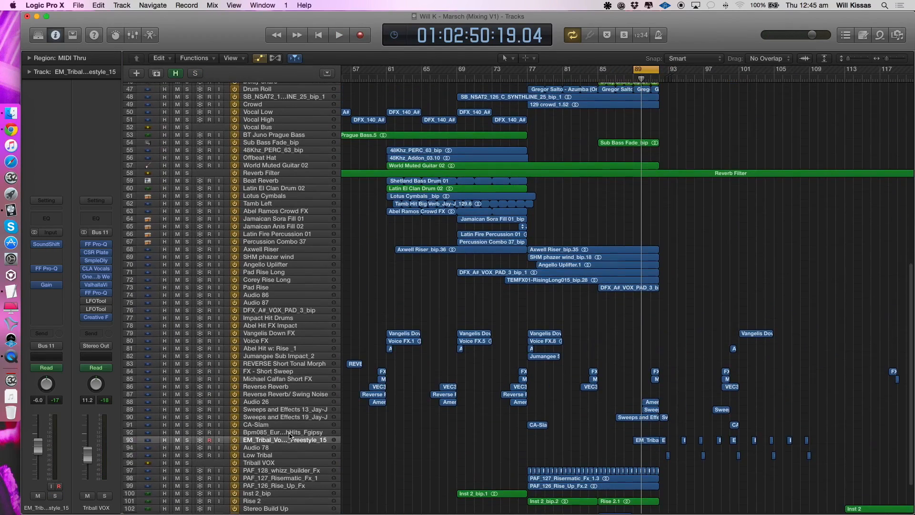
- Look over the tracks around the Triball VOX bus and the breakdown section of the arrangement
{"action": "scroll", "coordinate": [573, 402], "scroll_direction": "down", "scroll_amount": 3}
{"action": "left_click", "coordinate": [271, 409]}
{"action": "left_click", "coordinate": [271, 416]}
{"action": "left_click", "coordinate": [270, 410]}
{"action": "key", "text": "ctrl+alt+Down"}
{"action": "key", "text": "ctrl+alt+Down"}
{"action": "key", "text": "ctrl+alt+Down"}
{"action": "key", "text": "ctrl+alt+Down"}
{"action": "key", "text": "ctrl+alt+Right"}
{"action": "key", "text": "ctrl+alt+Right"}
{"action": "scroll", "coordinate": [479, 415], "scroll_direction": "down", "scroll_amount": 4}
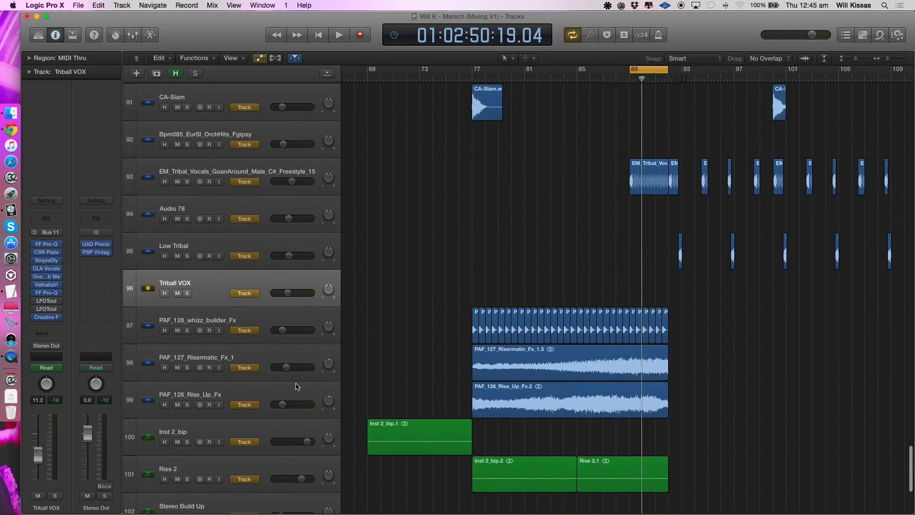
{"action": "key", "text": "ctrl+alt+Up"}
{"action": "key", "text": "ctrl+alt+Up"}
{"action": "key", "text": "ctrl+alt+Left"}
{"action": "key", "text": "ctrl+alt+Left"}
{"action": "key", "text": "ctrl+alt+Left"}
{"action": "key", "text": "ctrl+alt+Left"}
{"action": "key", "text": "ctrl+alt+Up"}
{"action": "key", "text": "ctrl+alt+Up"}
{"action": "scroll", "coordinate": [400, 267], "scroll_direction": "up", "scroll_amount": 15}
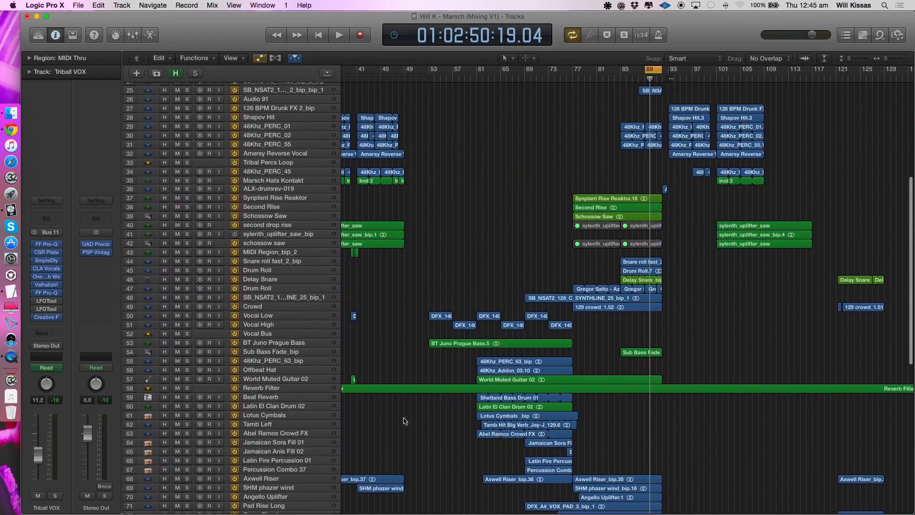
- Set the cycle range from bar 49 to bar 102 and play the start of the breakdown
{"action": "scroll", "coordinate": [462, 267], "scroll_direction": "left", "scroll_amount": 2}
{"action": "left_click", "coordinate": [543, 75]}
{"action": "left_click_drag", "start_coordinate": [449, 71], "coordinate": [763, 71]}
{"action": "key", "text": "space"}
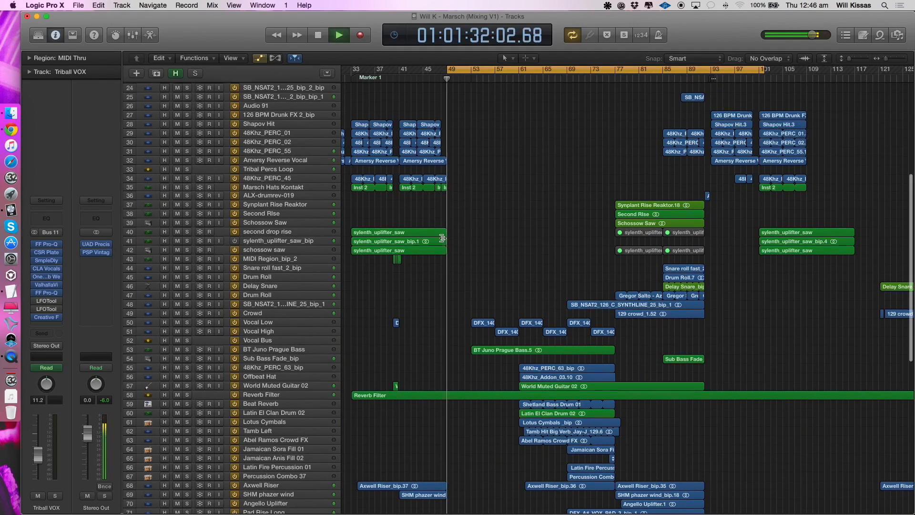
{"action": "scroll", "coordinate": [465, 143], "scroll_direction": "down", "scroll_amount": 15}
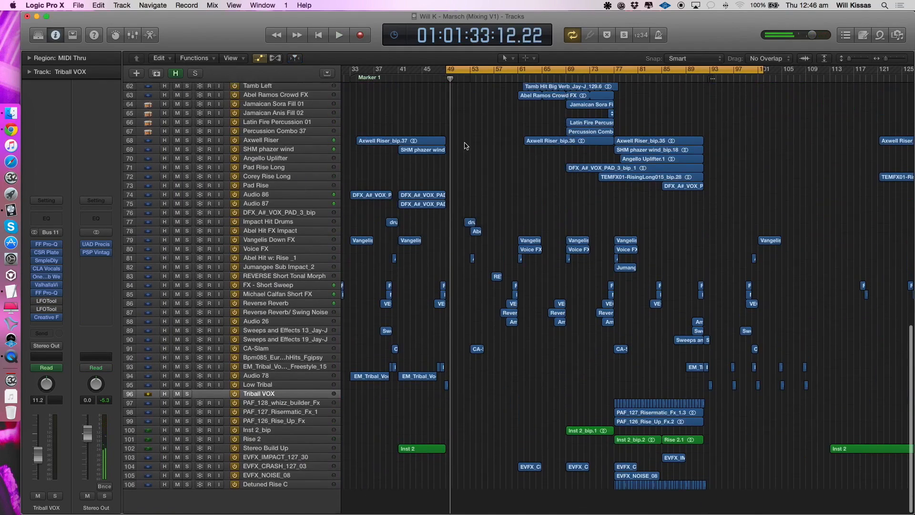
- Set the cycle range from bar 64 to bar 92, play the section and select the 48Khz_PERC_63_bip track
{"action": "left_click", "coordinate": [517, 75]}
{"action": "scroll", "coordinate": [527, 138], "scroll_direction": "up", "scroll_amount": 14}
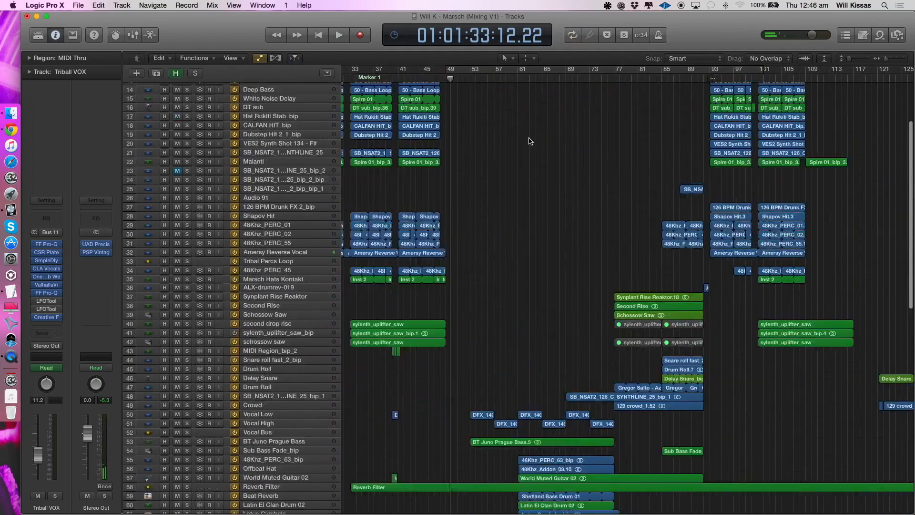
{"action": "left_click_drag", "start_coordinate": [534, 71], "coordinate": [704, 72]}
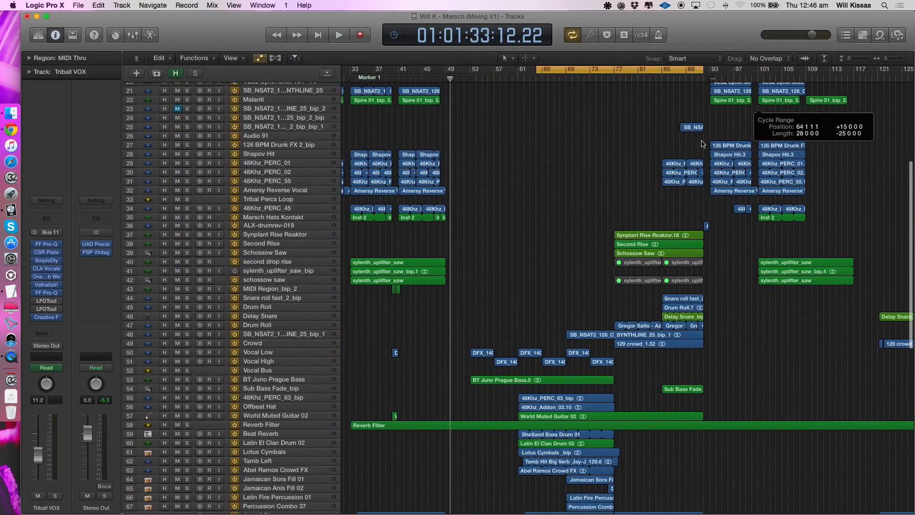
{"action": "key", "text": "space"}
{"action": "scroll", "coordinate": [496, 321], "scroll_direction": "down", "scroll_amount": 6}
{"action": "left_click", "coordinate": [273, 252]}
{"action": "key", "text": "super+Right"}
{"action": "key", "text": "super+Right"}
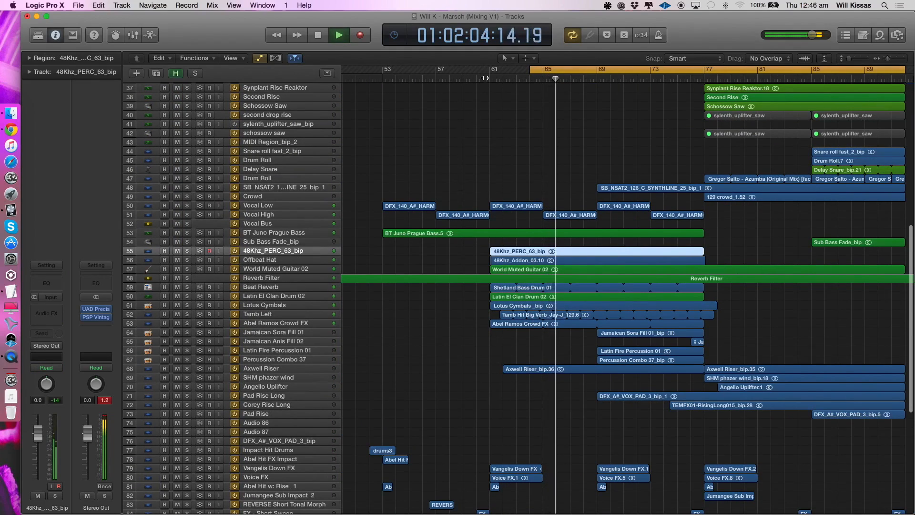
- Stop playback, set the cycle range to bars 53 to 74, and solo the Vocal Low and Vocal High tracks
{"action": "key", "text": "space"}
{"action": "left_click_drag", "start_coordinate": [383, 71], "coordinate": [664, 94]}
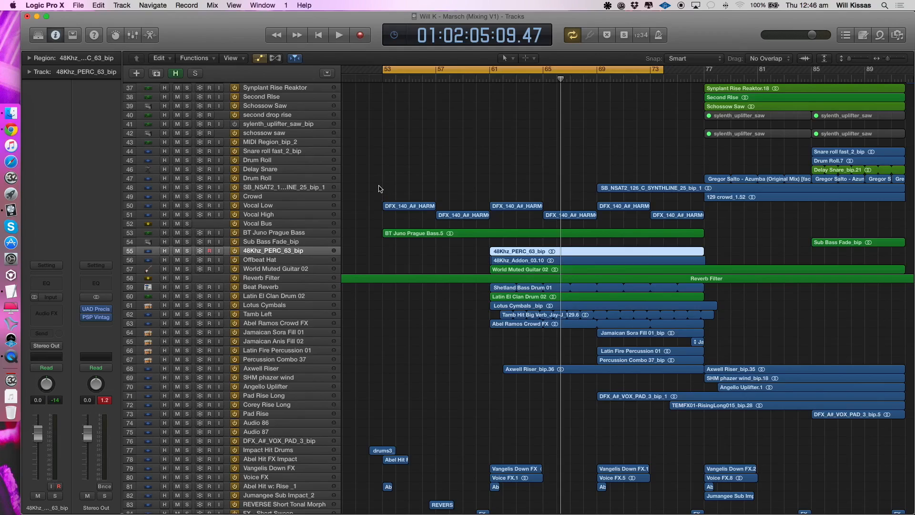
{"action": "left_click", "coordinate": [283, 205]}
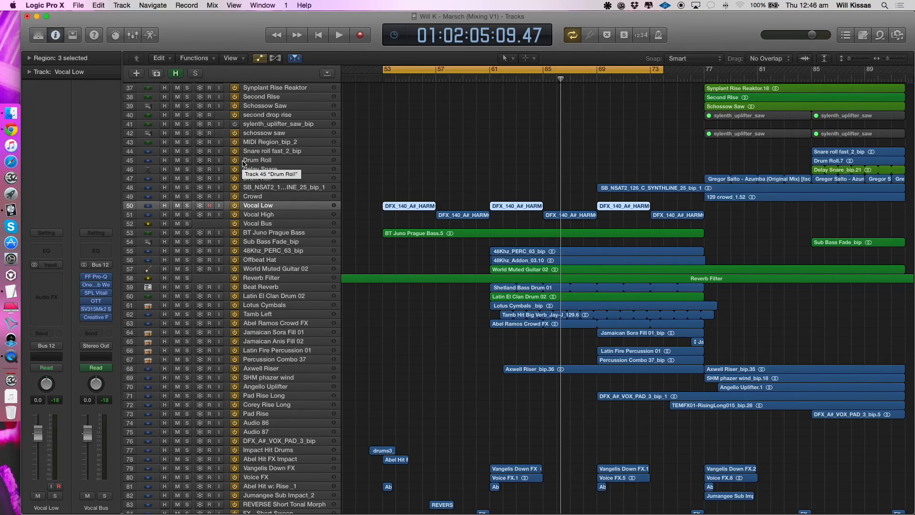
{"action": "left_click", "coordinate": [186, 205]}
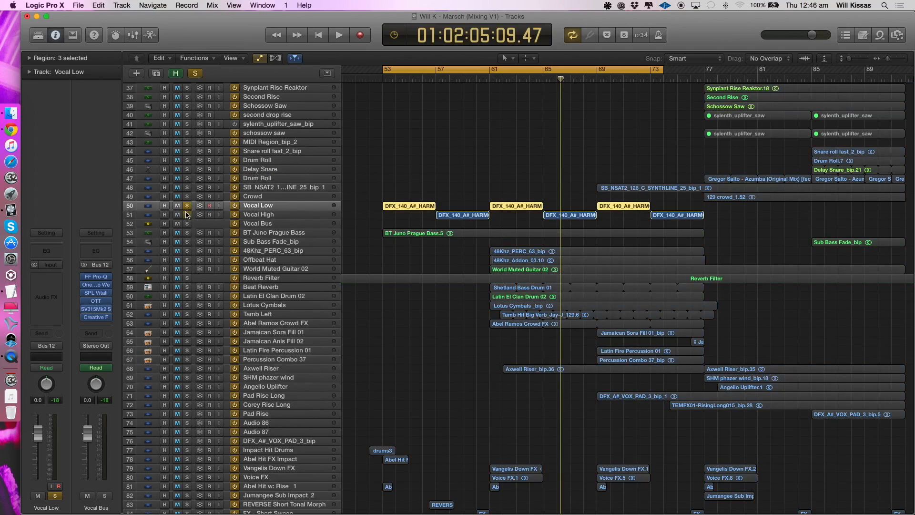
{"action": "left_click", "coordinate": [277, 215]}
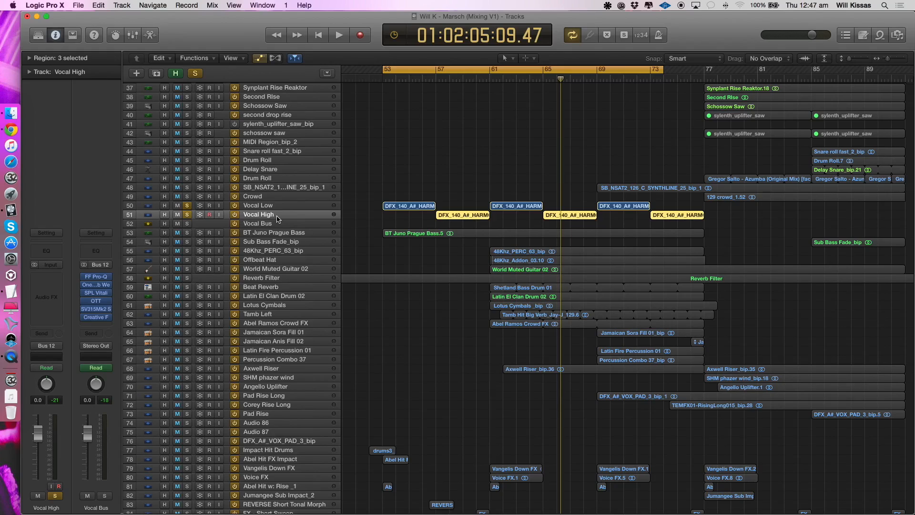
- Shorten the cycle range to bars 53 to 61 and play the Vocal Low track alone in solo
{"action": "left_click_drag", "start_coordinate": [657, 71], "coordinate": [489, 114]}
{"action": "key", "text": "Up"}
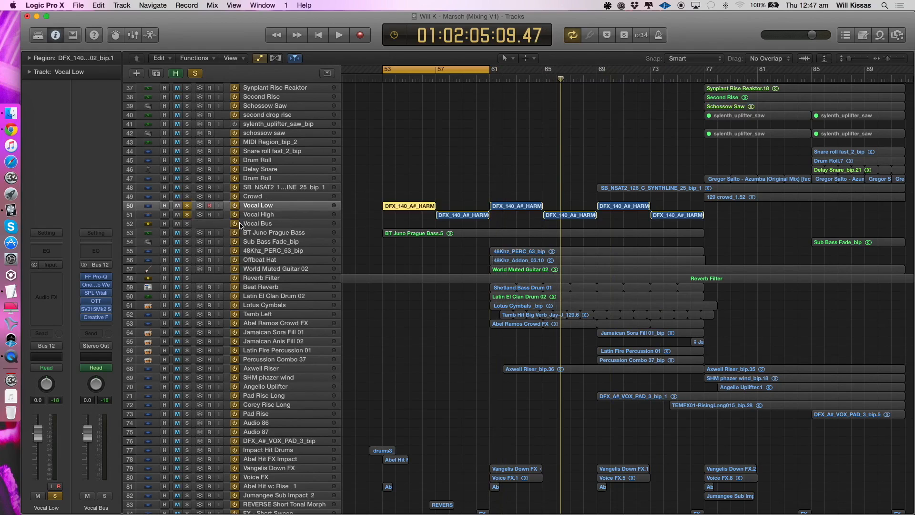
{"action": "key", "text": "space"}
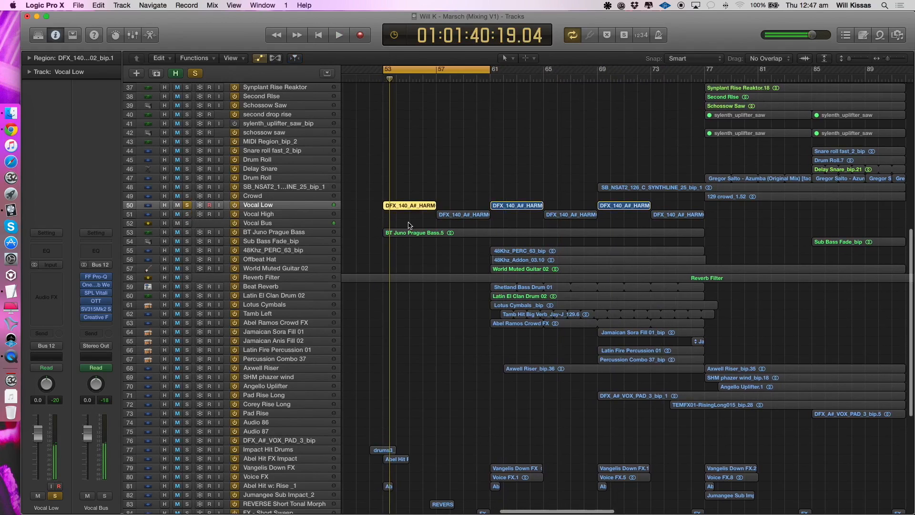
{"action": "scroll", "coordinate": [409, 225], "scroll_direction": "down", "scroll_amount": 5}
{"action": "key", "text": "space"}
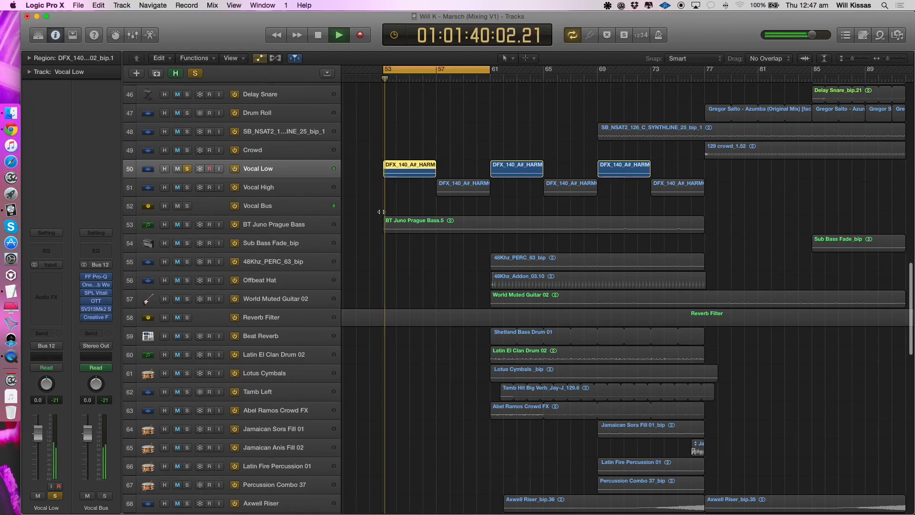
{"action": "left_click", "coordinate": [405, 139]}
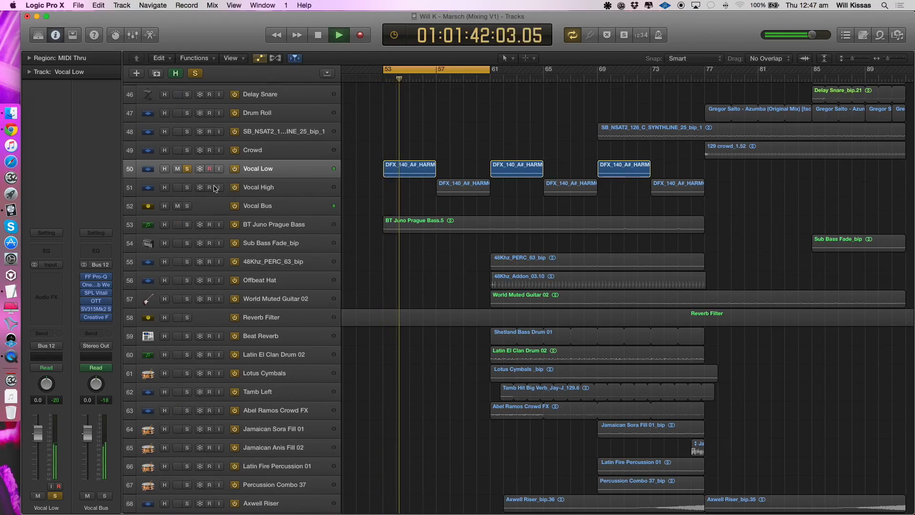
{"action": "key", "text": "space"}
- Solo Vocal High instead of Vocal Low and play it in a cycle from bar 57 to bar 61
{"action": "left_click", "coordinate": [187, 188]}
{"action": "left_click", "coordinate": [188, 169]}
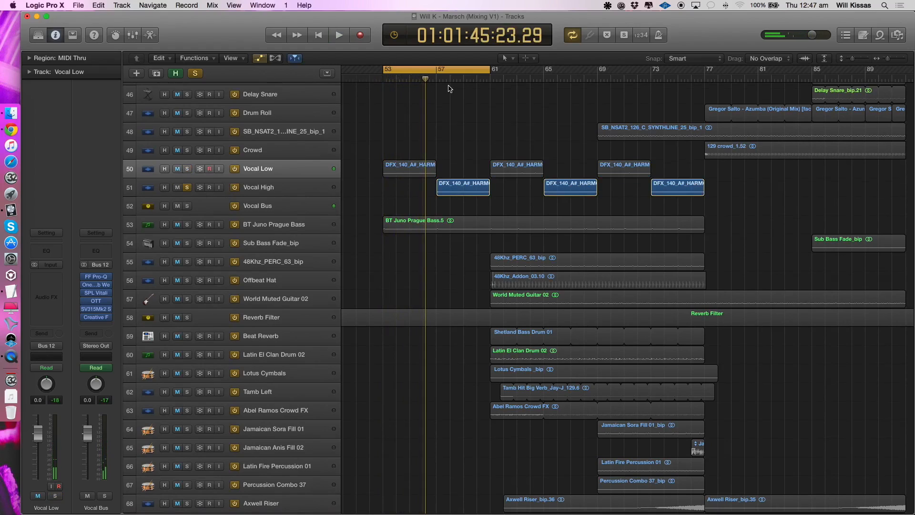
{"action": "left_click", "coordinate": [436, 72]}
{"action": "left_click_drag", "start_coordinate": [436, 73], "coordinate": [487, 86]}
{"action": "key", "text": "space"}
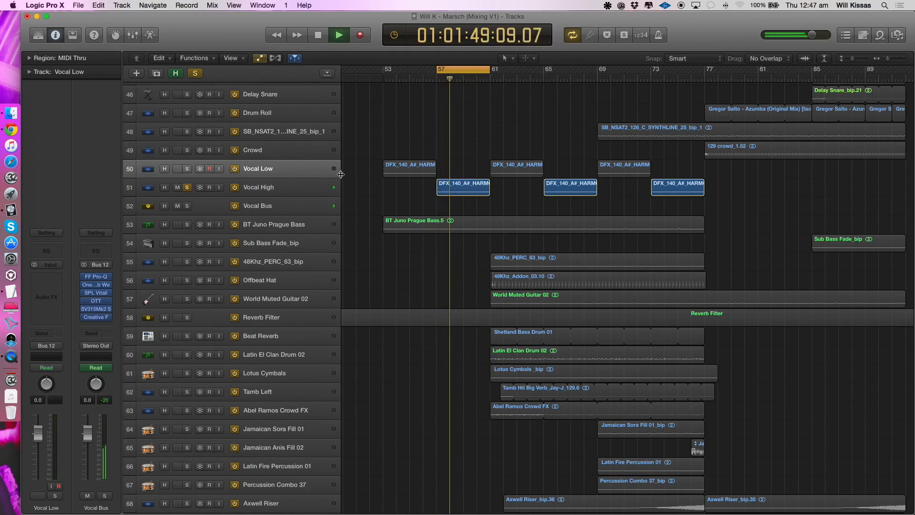
{"action": "key", "text": "space"}
- Extend the cycle range back to bars 53 to 61, solo Vocal Low alongside Vocal High, and play both together
{"action": "left_click_drag", "start_coordinate": [437, 70], "coordinate": [383, 70]}
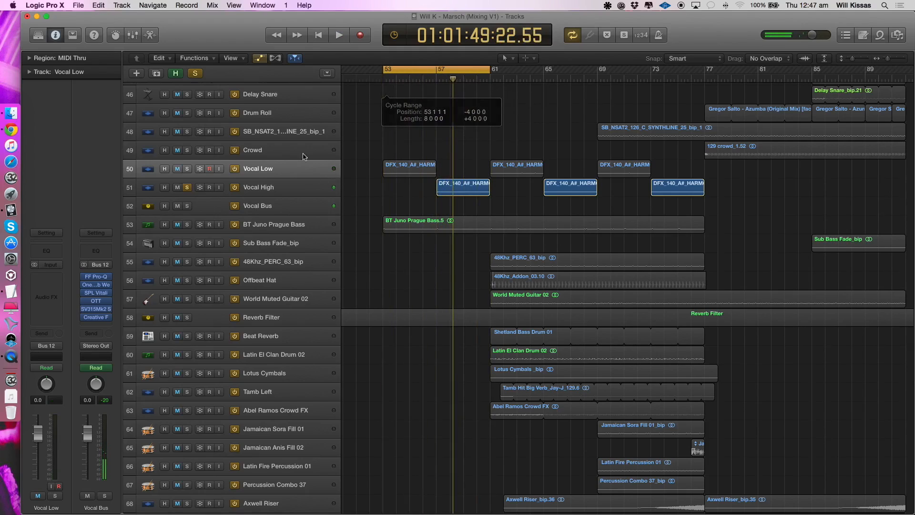
{"action": "left_click", "coordinate": [187, 169]}
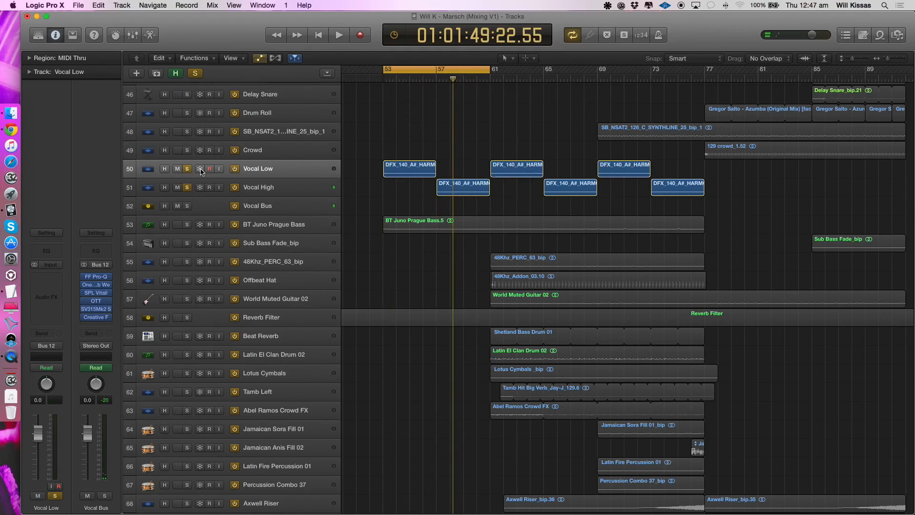
{"action": "key", "text": "space"}
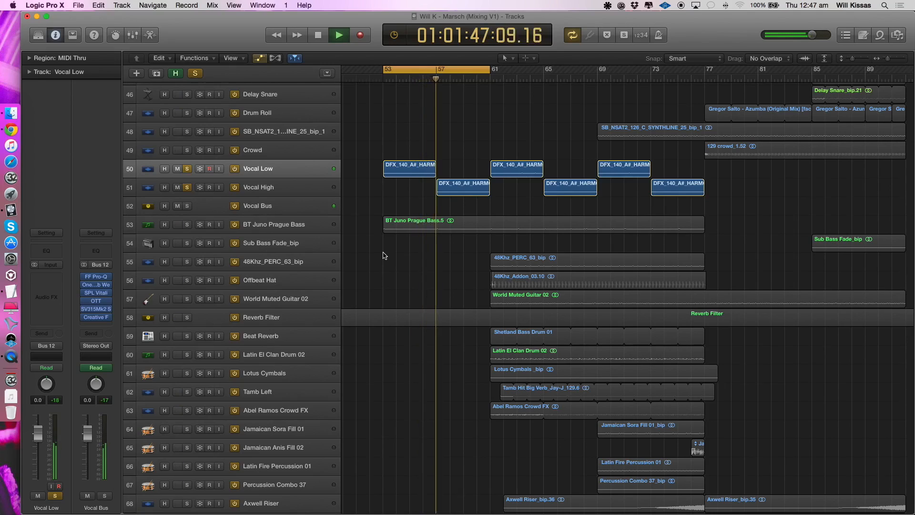
{"action": "key", "text": "c"}
{"action": "key", "text": "space"}
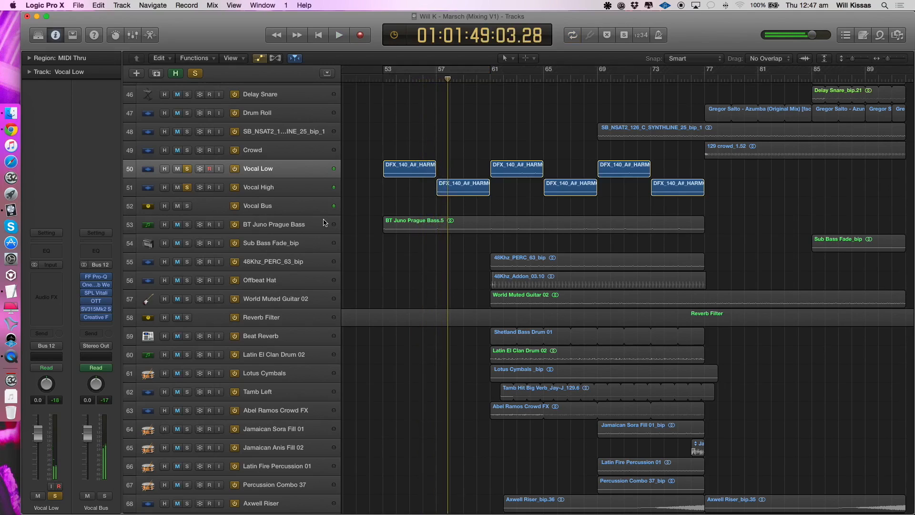
{"action": "key", "text": "c"}
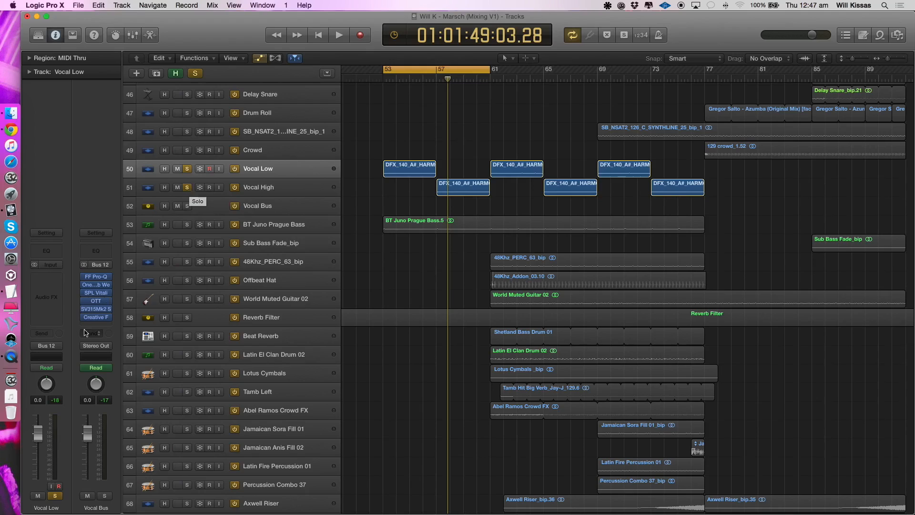
- Play the vocals with the Vocal Bus effects bypassed and inspect the two low-cut bands in its FF Pro-Q
{"action": "key", "text": "space"}
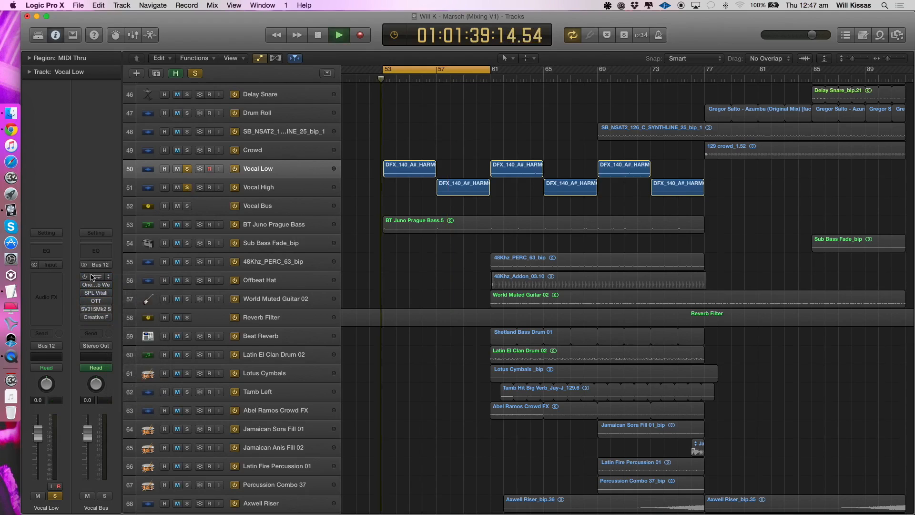
{"action": "left_click", "coordinate": [95, 277]}
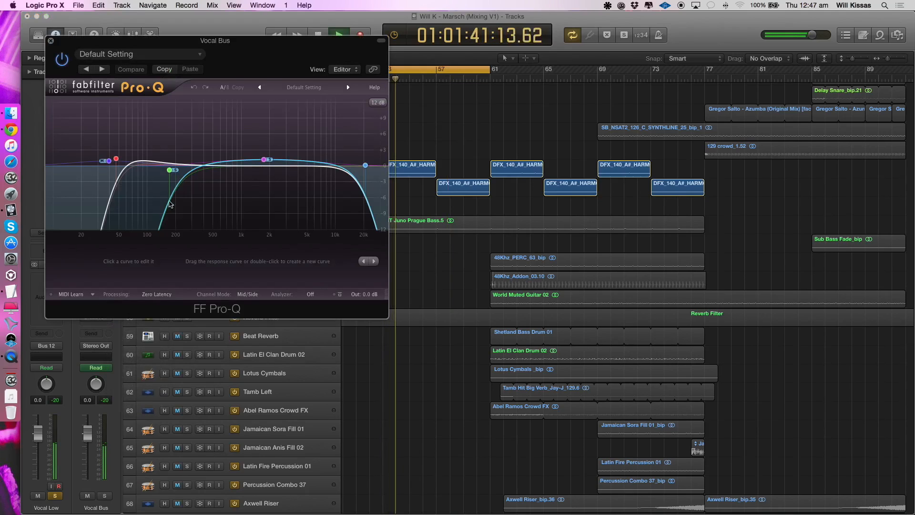
{"action": "left_click_drag", "start_coordinate": [215, 40], "coordinate": [337, 155]}
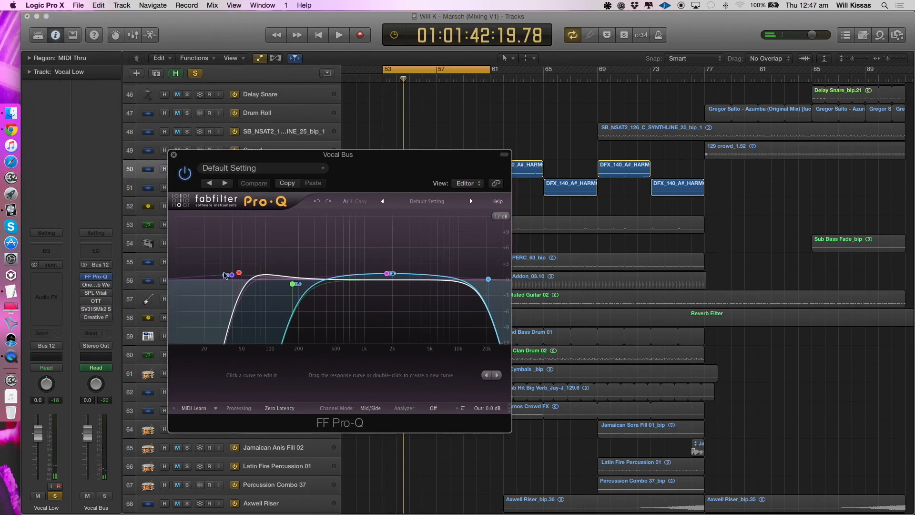
{"action": "left_click", "coordinate": [239, 272]}
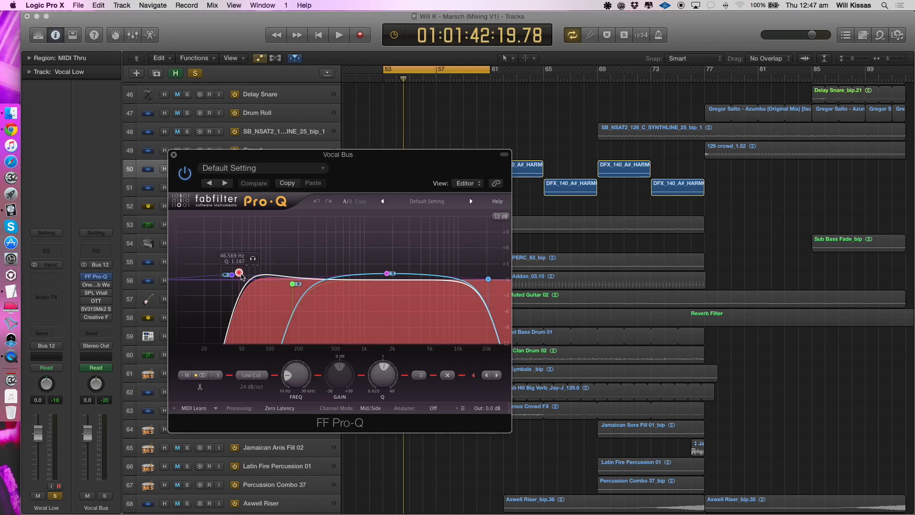
{"action": "left_click", "coordinate": [292, 285]}
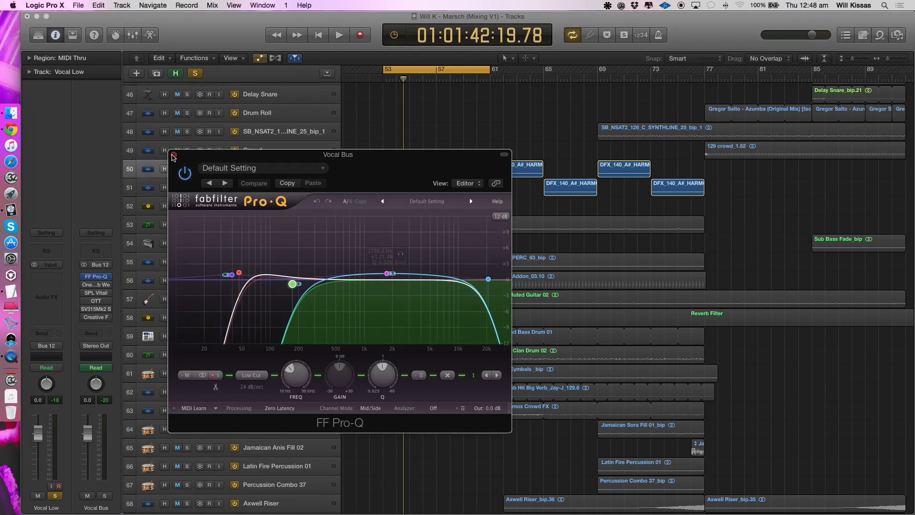
- Compare the vocals with the Vocal Bus FF Pro-Q bypassed and enabled, leaving it enabled and closing its window
{"action": "key", "text": "space"}
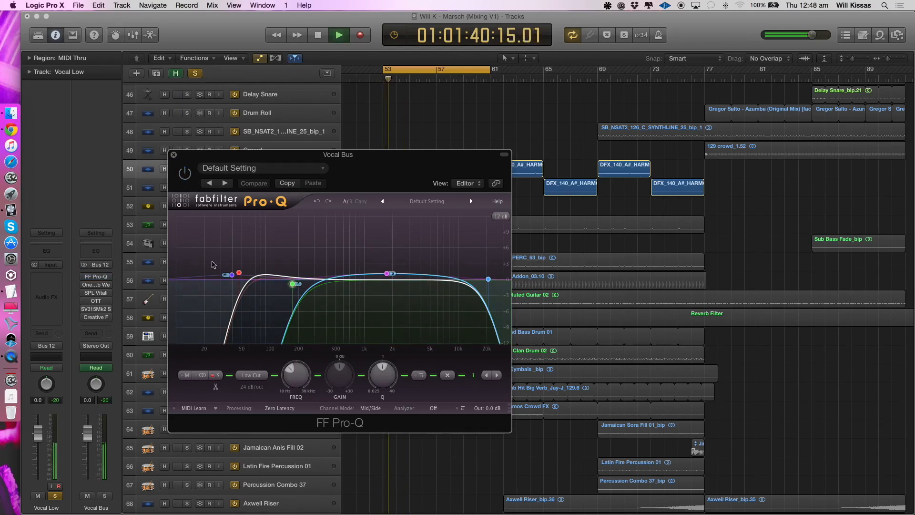
{"action": "left_click", "coordinate": [188, 173]}
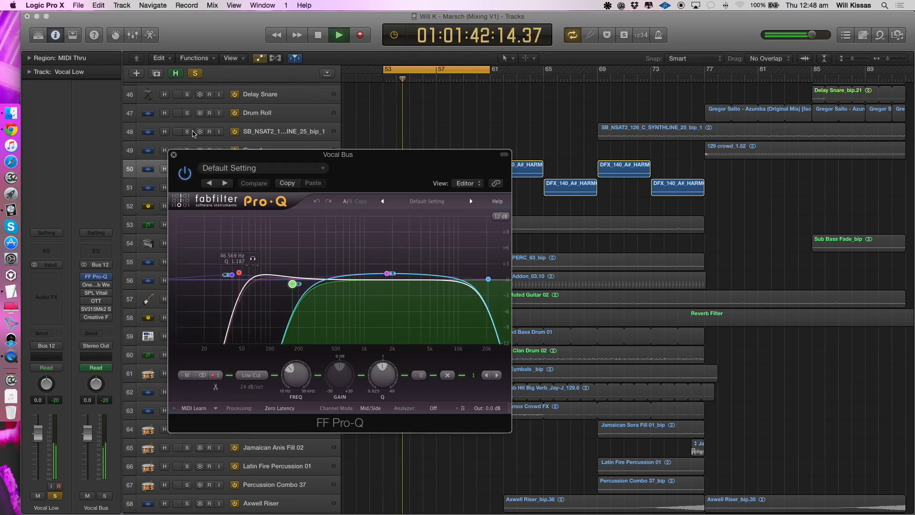
{"action": "key", "text": "space"}
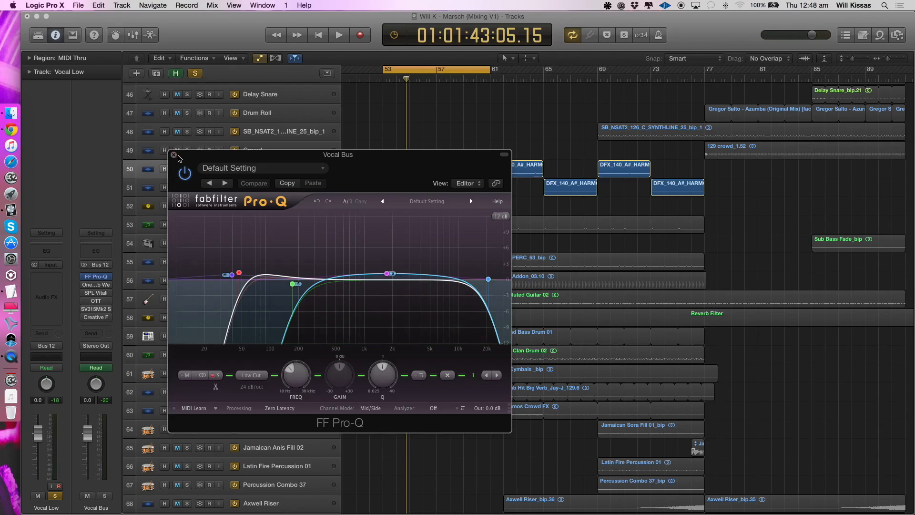
{"action": "left_click", "coordinate": [174, 155]}
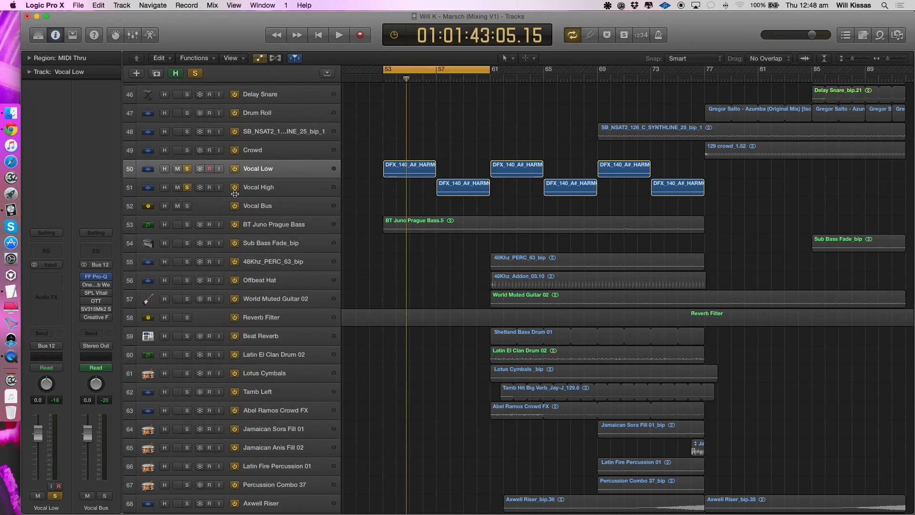
- View the OneKnob Wetter plug-in on the Vocal Bus while playing the vocals with it enabled
{"action": "key", "text": "space"}
{"action": "left_click", "coordinate": [95, 285]}
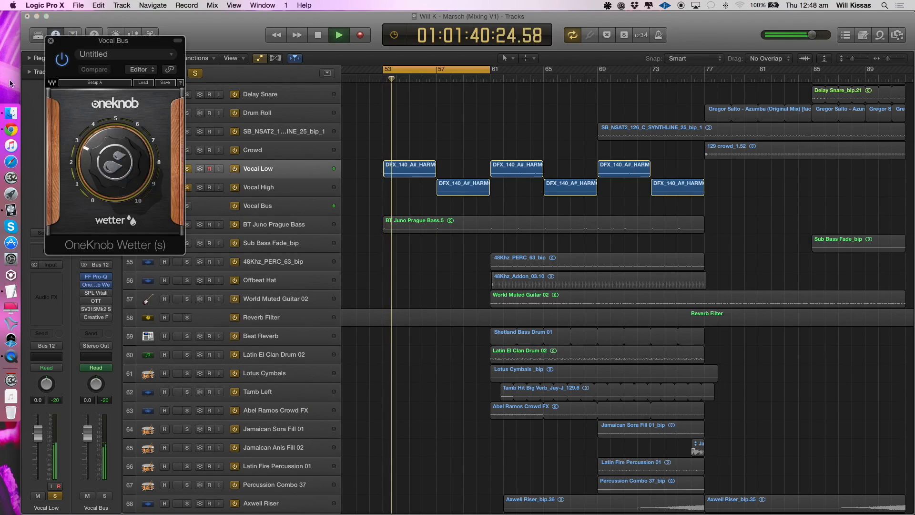
{"action": "key", "text": "space"}
{"action": "left_click", "coordinate": [50, 41]}
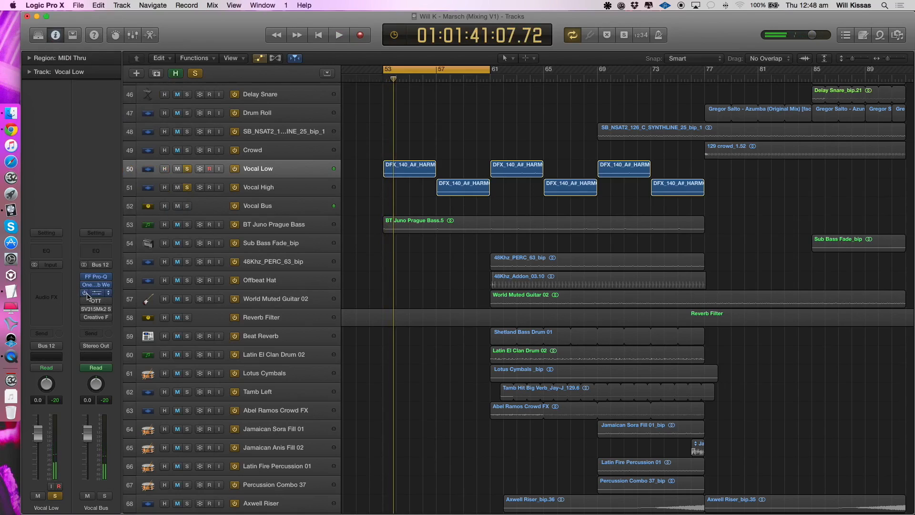
- View the SPL Vitalizer MK2-T on the Vocal Bus while replaying the vocals with it enabled
{"action": "key", "text": "space"}
{"action": "left_click", "coordinate": [96, 293]}
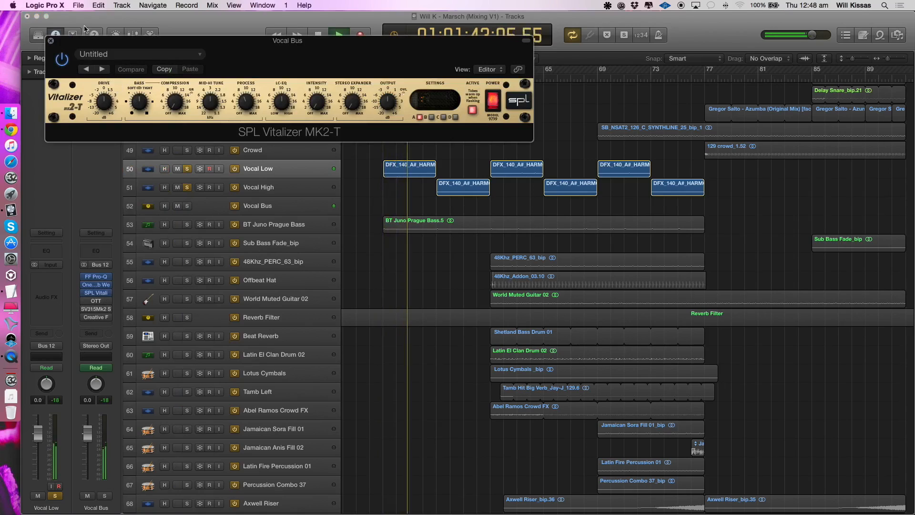
{"action": "left_click", "coordinate": [51, 41]}
{"action": "key", "text": "space"}
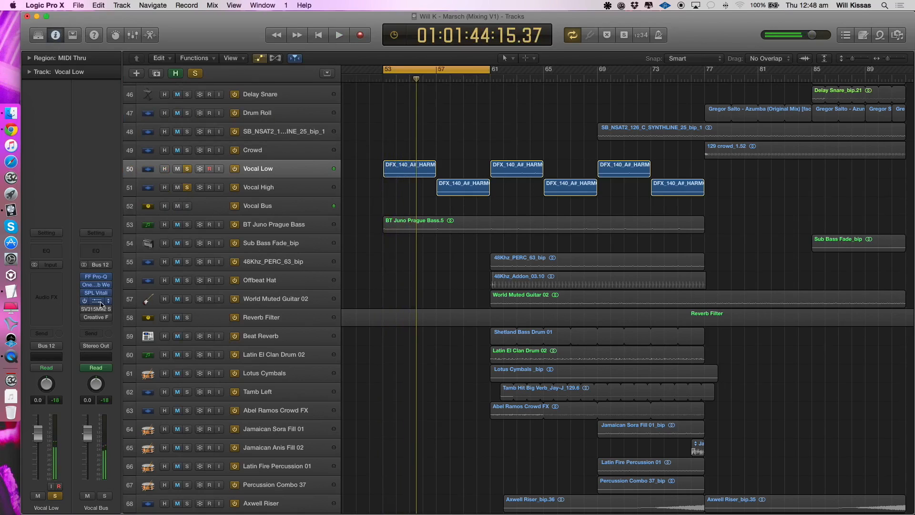
- View OTT on the Vocal Bus while playing the vocals, close its window and replay them with the remaining bus effects enabled
{"action": "left_click", "coordinate": [97, 301]}
{"action": "key", "text": "space"}
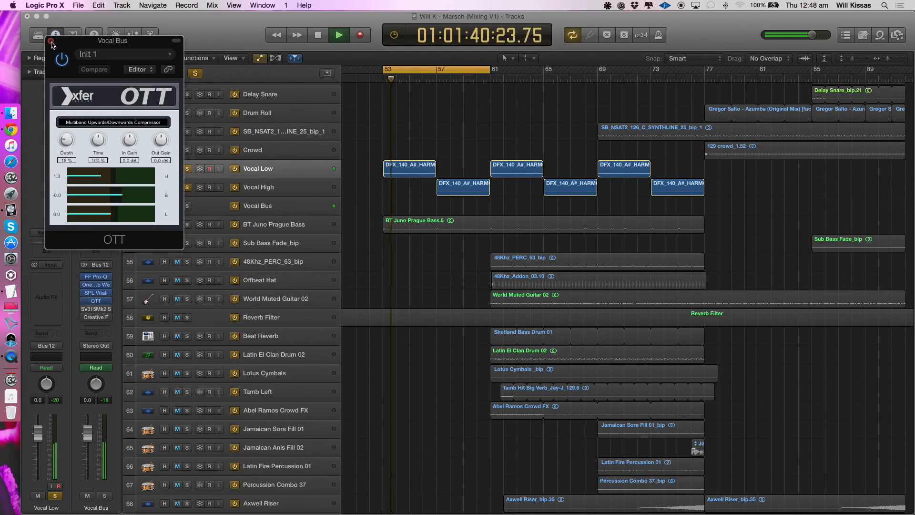
{"action": "key", "text": "space"}
{"action": "left_click", "coordinate": [51, 41]}
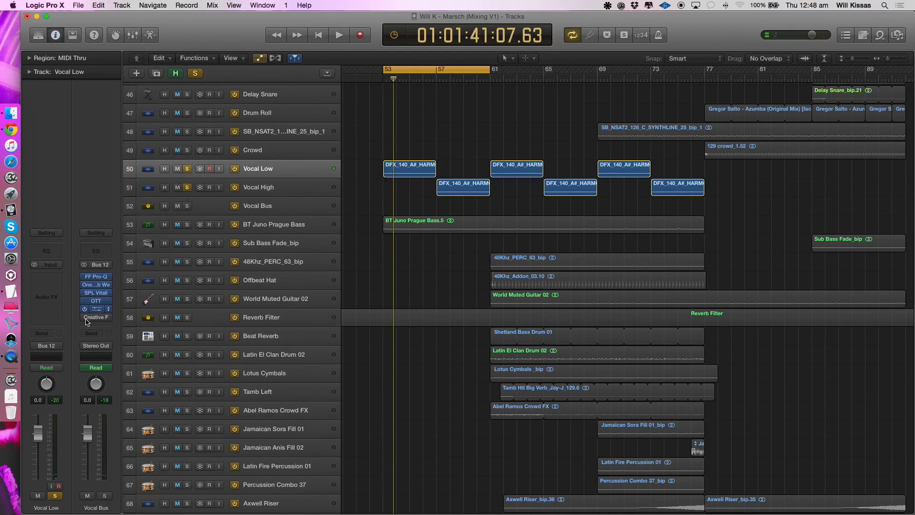
{"action": "key", "text": "space"}
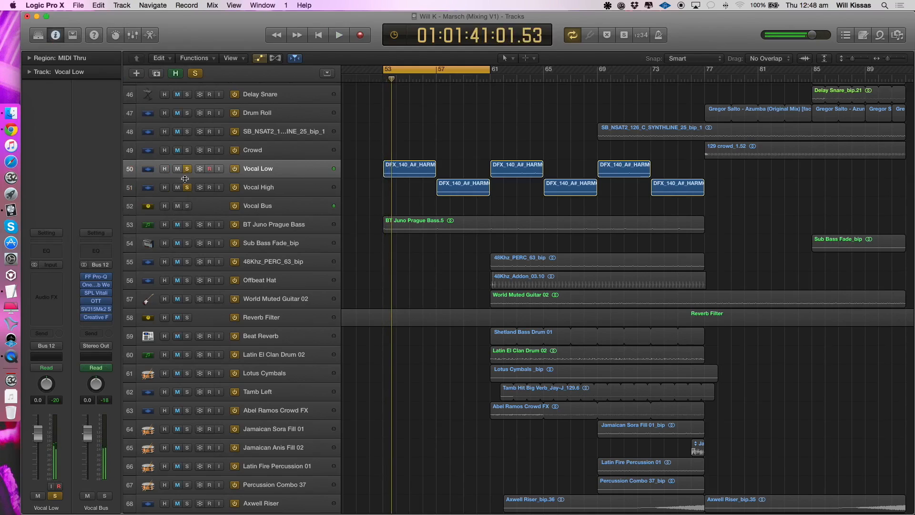
- Solo BT Juno Prague Bass in place of Vocal Low and Vocal High, and play it from bar 53
{"action": "left_click", "coordinate": [187, 224], "text": "alt"}
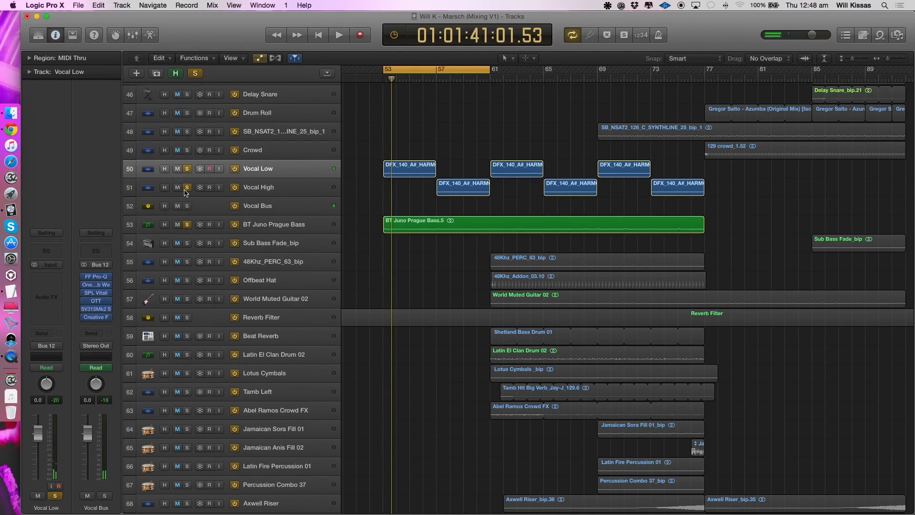
{"action": "key", "text": "space"}
{"action": "left_click", "coordinate": [218, 225]}
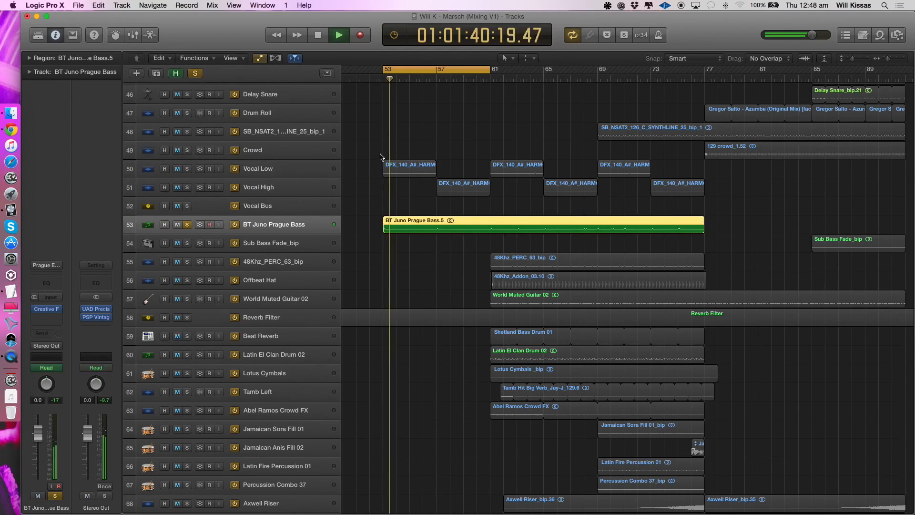
{"action": "key", "text": "super+Left"}
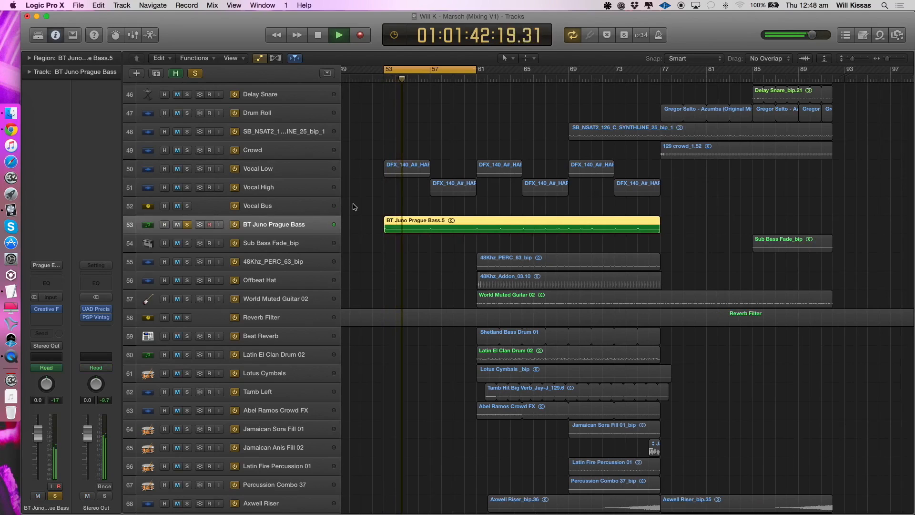
{"action": "key", "text": "super+Down"}
{"action": "key", "text": "super+Left"}
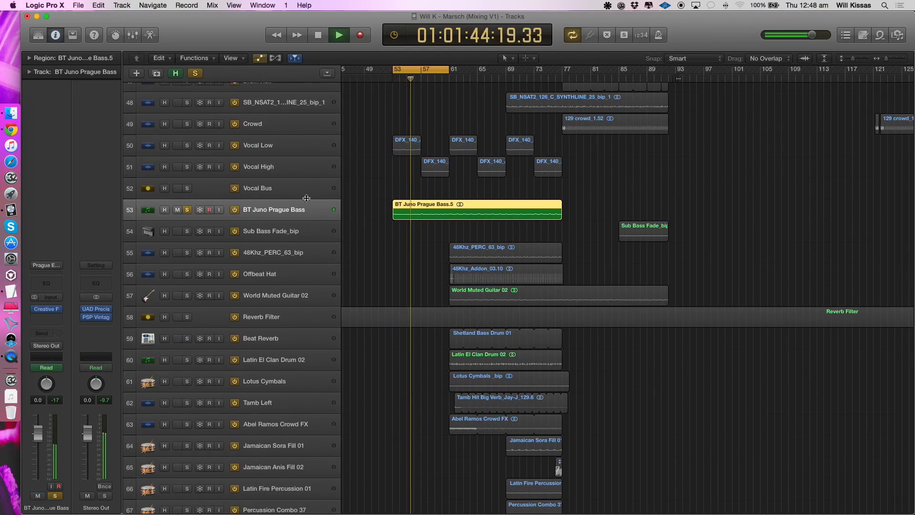
{"action": "key", "text": "space"}
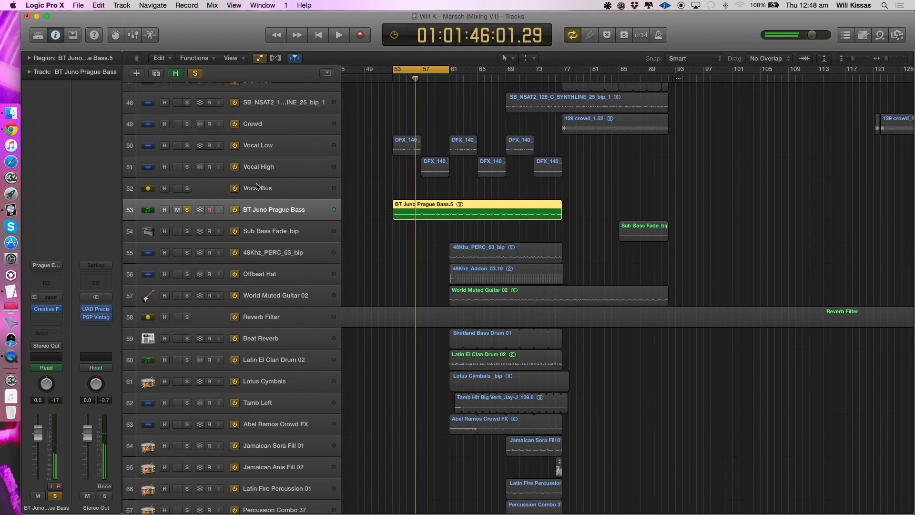
{"action": "key", "text": "space"}
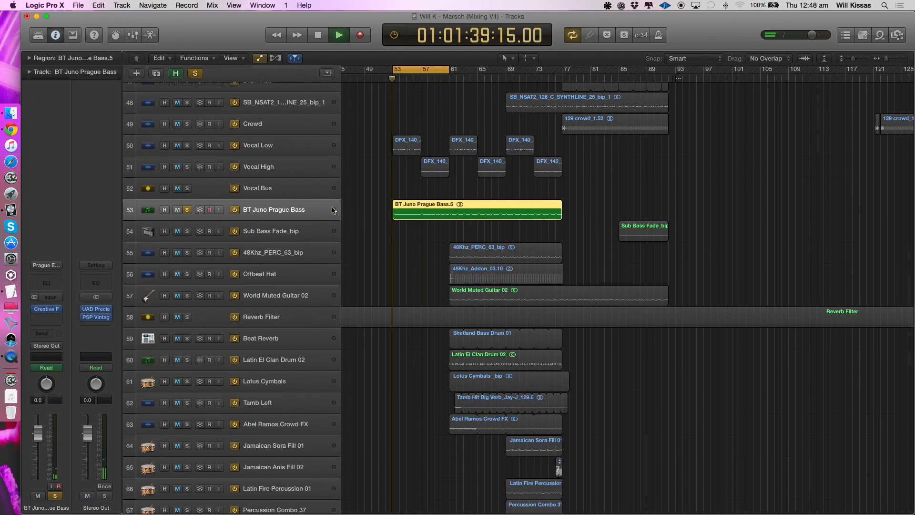
- View the Creative Filter settings on BT Juno Prague Bass while the bass plays, and close the plug-in window
{"action": "scroll", "coordinate": [299, 247], "scroll_direction": "down", "scroll_amount": 1}
{"action": "mouse_move", "coordinate": [425, 70]}
{"action": "left_mouse_down"}
{"action": "mouse_move", "coordinate": [457, 71]}
{"action": "mouse_move", "coordinate": [422, 71]}
{"action": "left_mouse_up"}
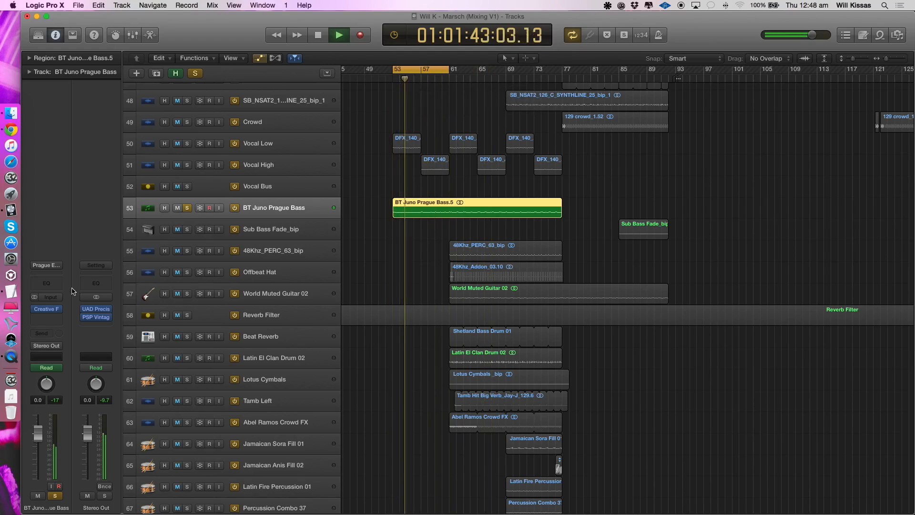
{"action": "left_click", "coordinate": [46, 309]}
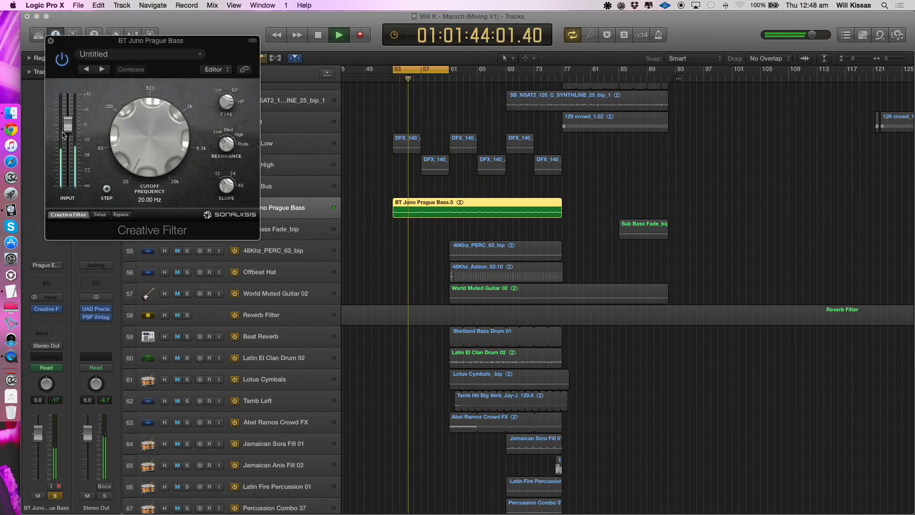
{"action": "left_click", "coordinate": [50, 41]}
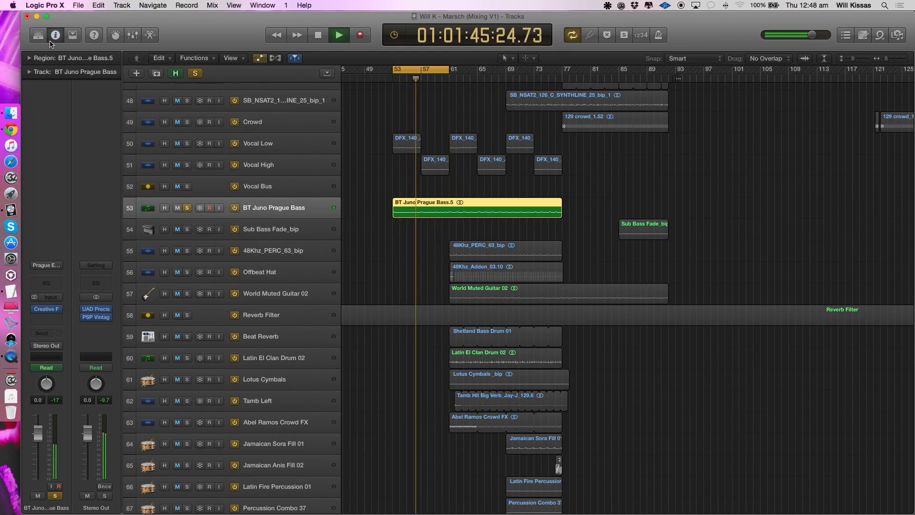
- Add Vocal High and Vocal Low to the solo and listen to them together with the bass
{"action": "left_click", "coordinate": [189, 165]}
{"action": "left_click", "coordinate": [189, 145]}
{"action": "scroll", "coordinate": [236, 229], "scroll_direction": "down", "scroll_amount": 1}
{"action": "key", "text": "space"}
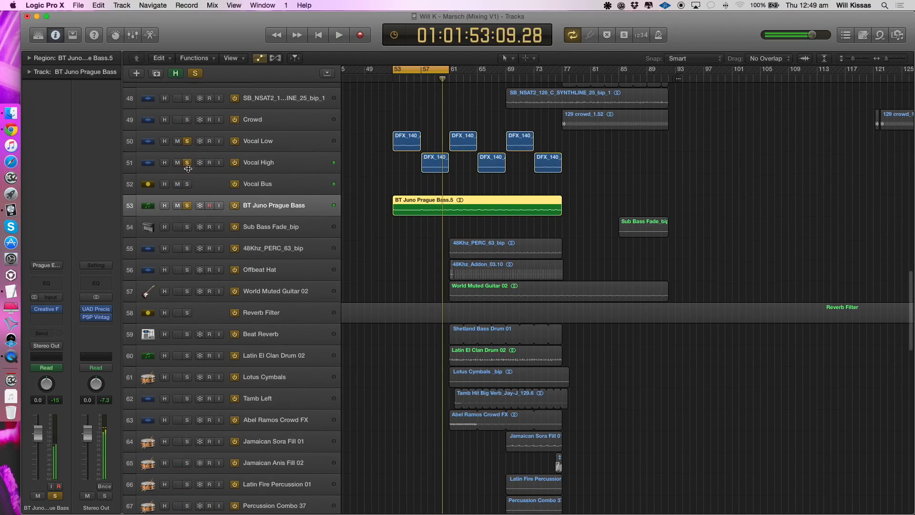
- Remove Vocal High and Vocal Low from the solo and move the cycle range to bars 61–69
{"action": "left_click", "coordinate": [187, 163]}
{"action": "left_click", "coordinate": [187, 142]}
{"action": "key", "text": "space"}
{"action": "left_click_drag", "start_coordinate": [420, 71], "coordinate": [478, 71]}
{"action": "key", "text": "space"}
- Recheck the bass track's Creative Filter and the effects available for its next insert, leaving the insert empty and the plug-in window closed
{"action": "left_click", "coordinate": [44, 310]}
{"action": "left_click", "coordinate": [43, 317]}
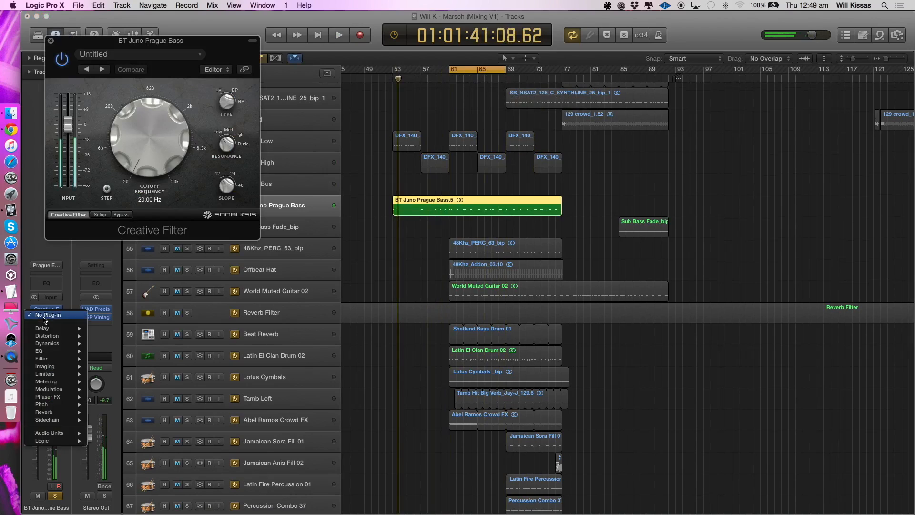
{"action": "mouse_move", "coordinate": [40, 351]}
{"action": "left_click", "coordinate": [76, 90]}
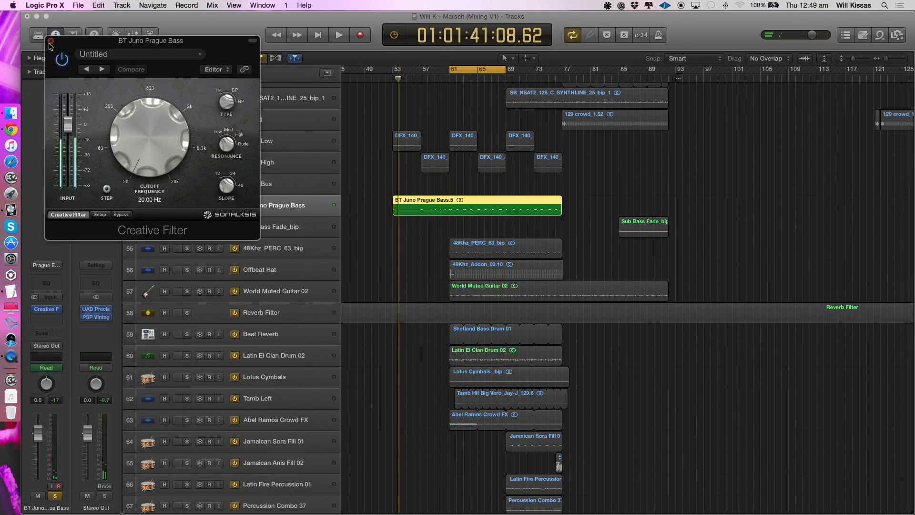
{"action": "left_click", "coordinate": [50, 41]}
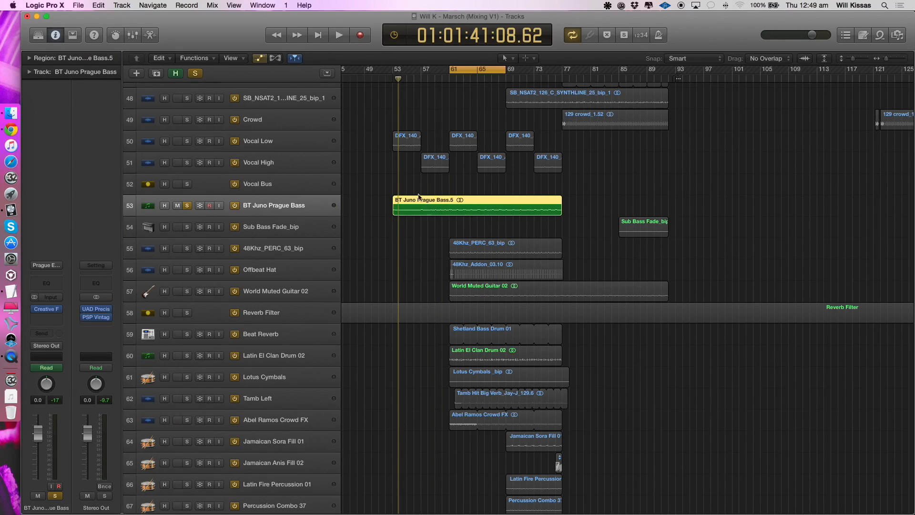
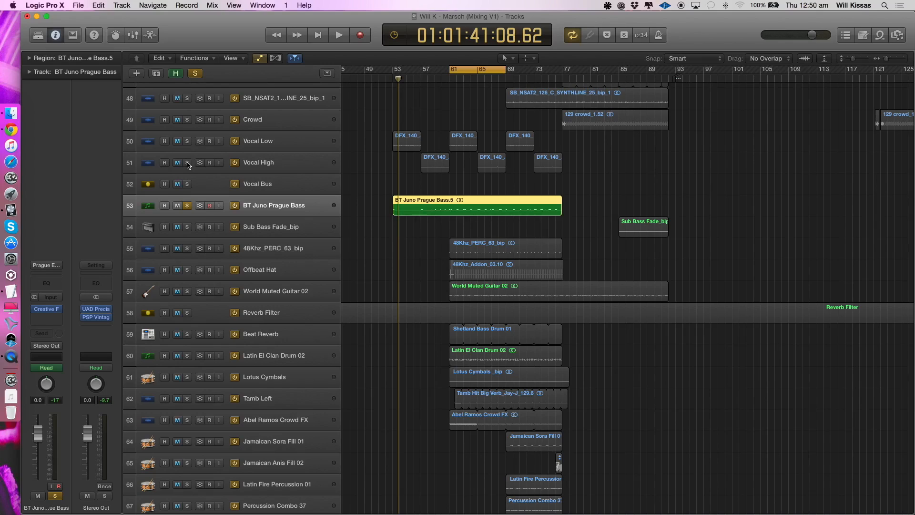
- Listen briefly to the BT Juno Prague Bass from the cycle start and add Vocal High and Vocal Low to the solo
{"action": "key", "text": "space"}
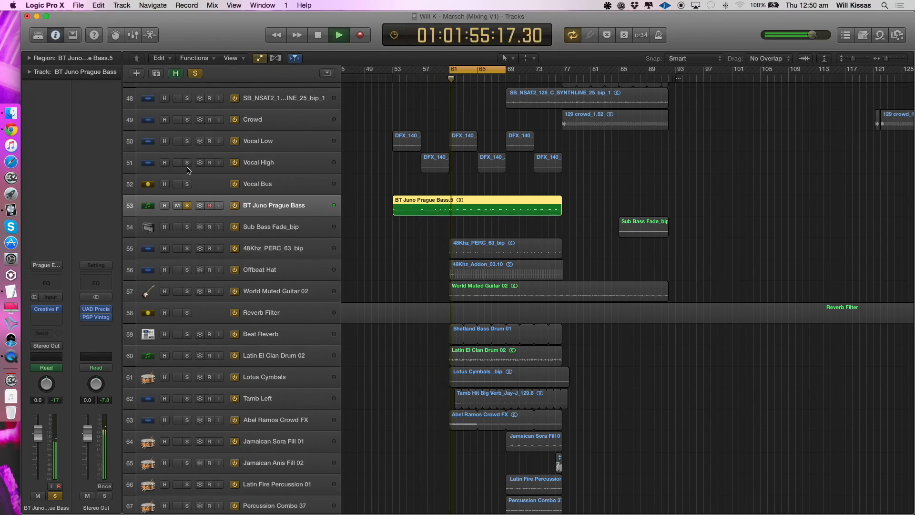
{"action": "key", "text": "space"}
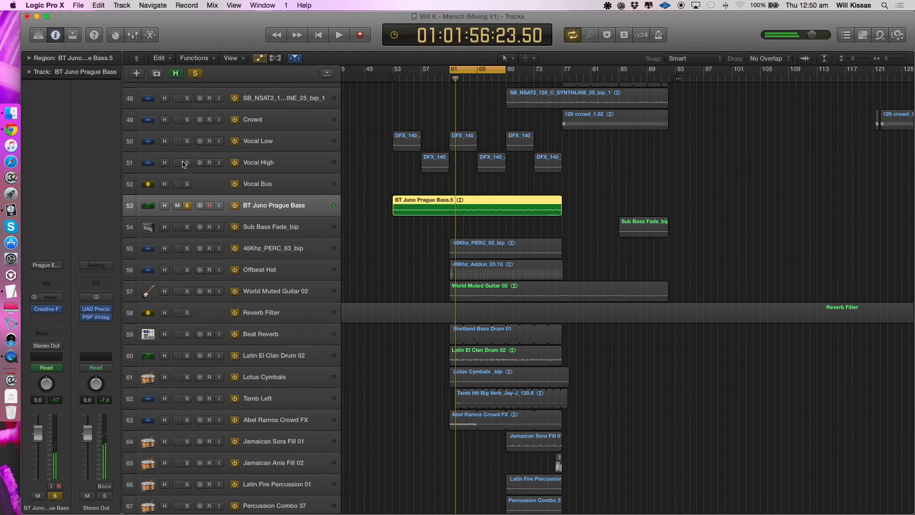
{"action": "left_click_drag", "start_coordinate": [186, 162], "coordinate": [185, 141]}
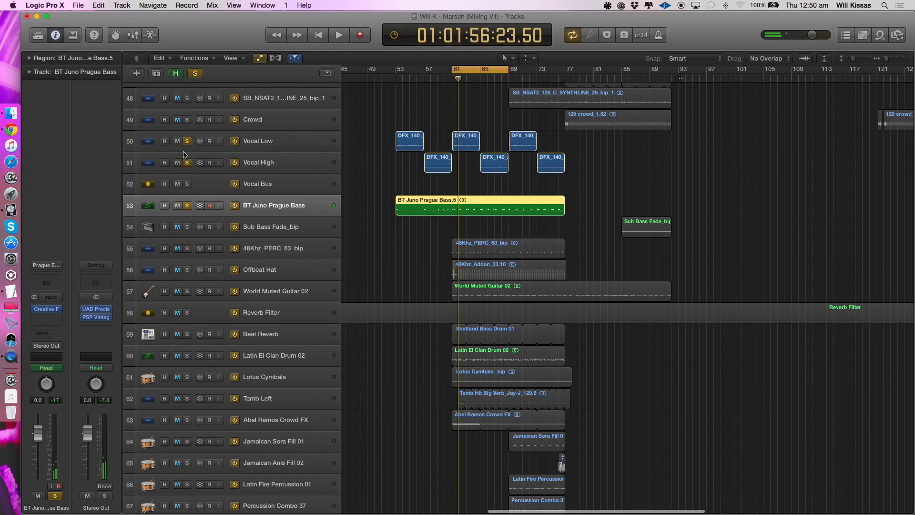
- Solo only the 48Khz_PERC_63_bip track, select it to show its channel strip, and listen to it
{"action": "left_click", "coordinate": [187, 249]}
{"action": "key", "text": "space"}
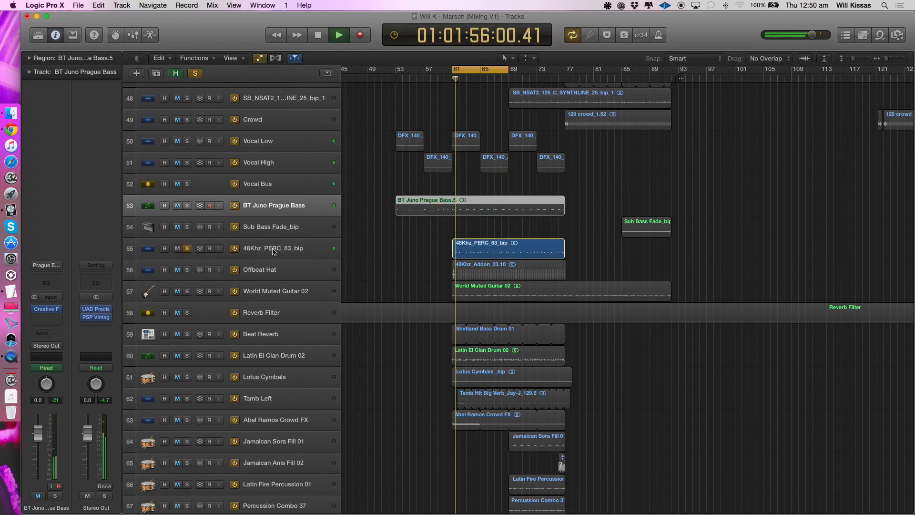
{"action": "left_click", "coordinate": [221, 255]}
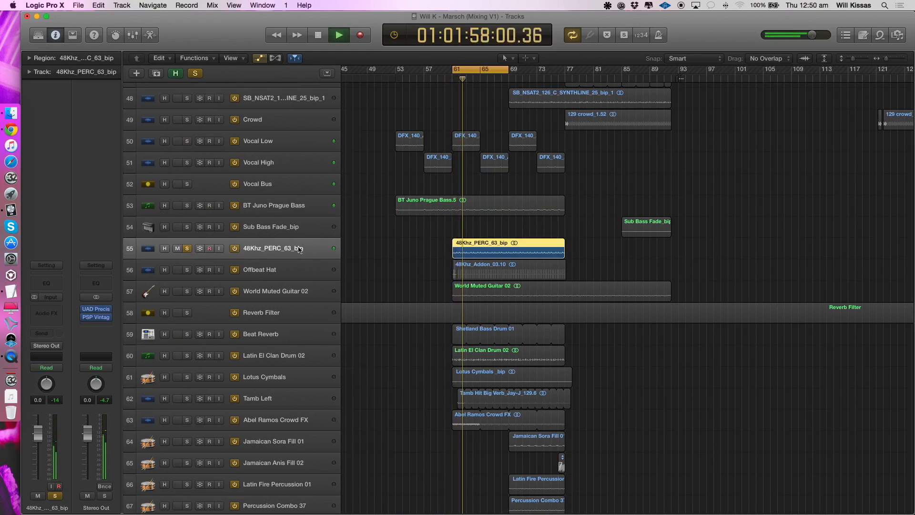
{"action": "left_click", "coordinate": [187, 205]}
{"action": "left_click", "coordinate": [187, 205]}
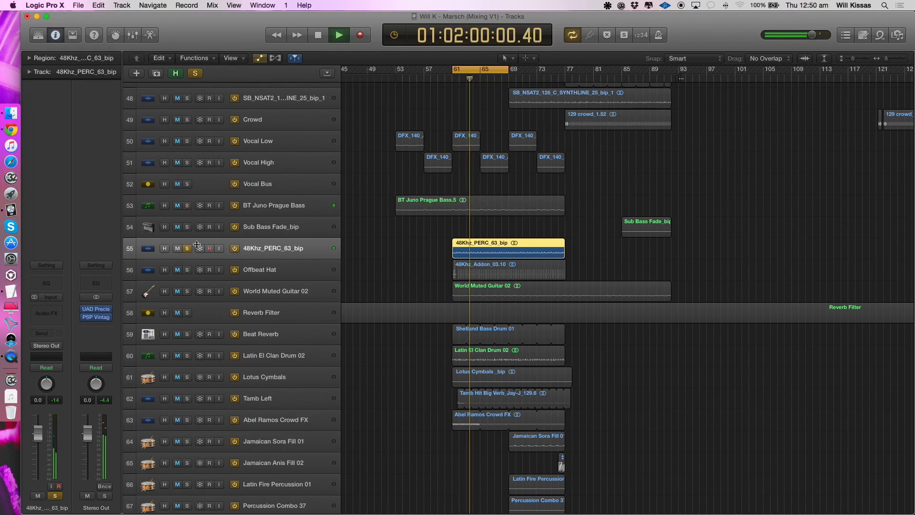
{"action": "key", "text": "space"}
- Switch the solo from the percussion loop to Offbeat Hat, select that track, and listen to it
{"action": "left_click", "coordinate": [188, 270]}
{"action": "left_click", "coordinate": [187, 249]}
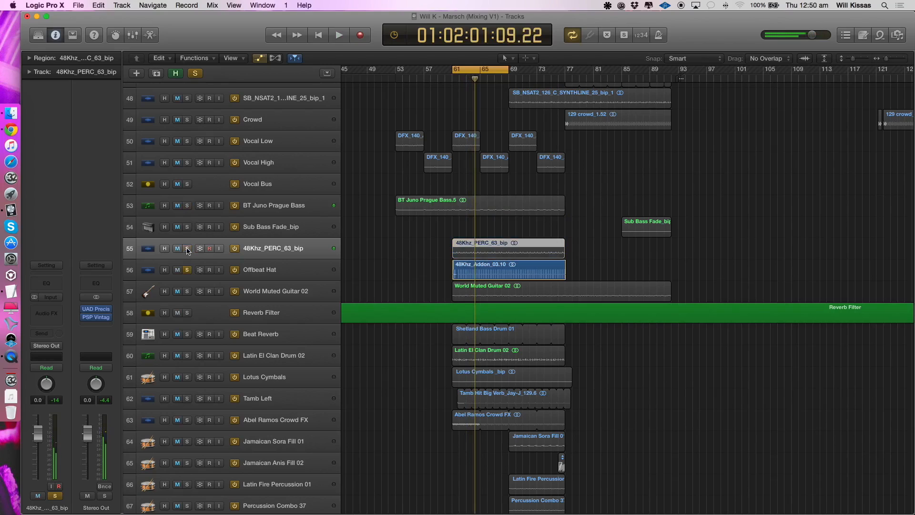
{"action": "left_click", "coordinate": [262, 273]}
{"action": "key", "text": "space"}
{"action": "key", "text": "space"}
- Switch the solo to World Muted Guitar 02, select it to show its effects chain, and listen within the cycle range
{"action": "left_click", "coordinate": [186, 291]}
{"action": "left_click", "coordinate": [187, 270]}
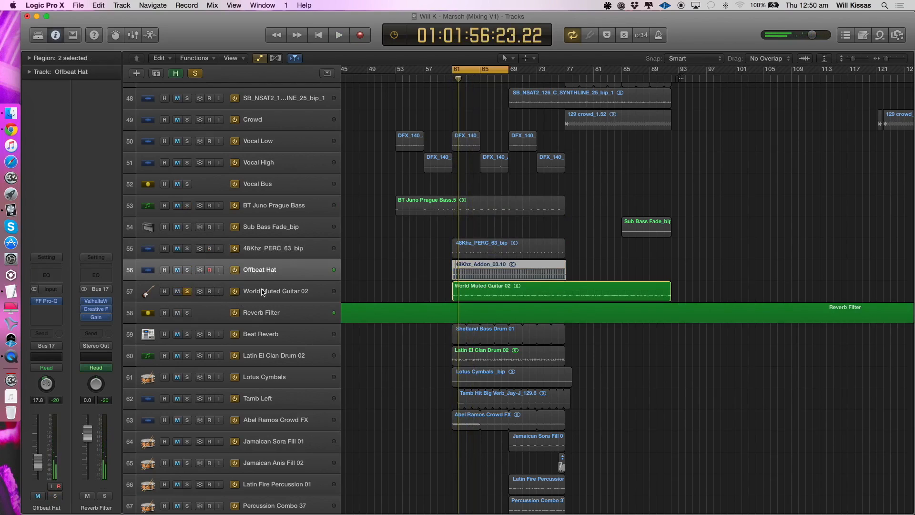
{"action": "key", "text": "space"}
{"action": "left_click", "coordinate": [257, 291]}
{"action": "key", "text": "super+Down"}
{"action": "key", "text": "super+Down"}
{"action": "key", "text": "super+Down"}
{"action": "key", "text": "space"}
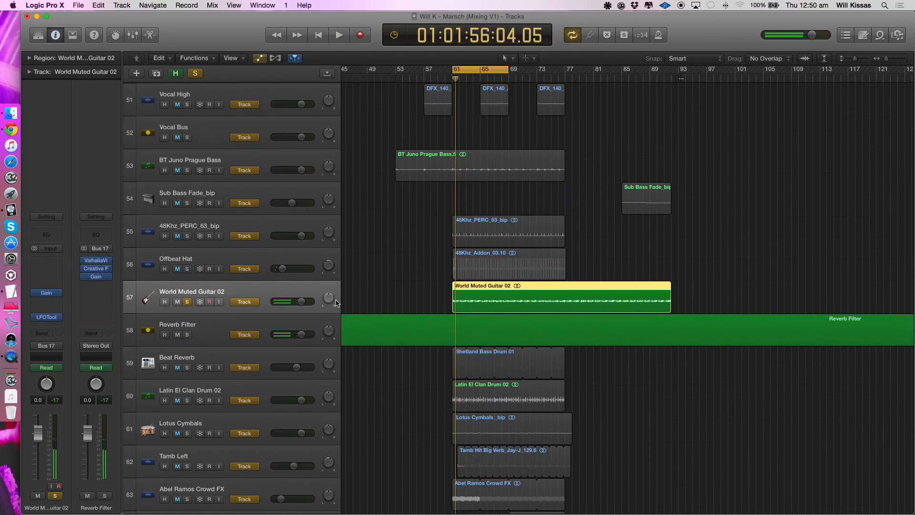
{"action": "key", "text": "space"}
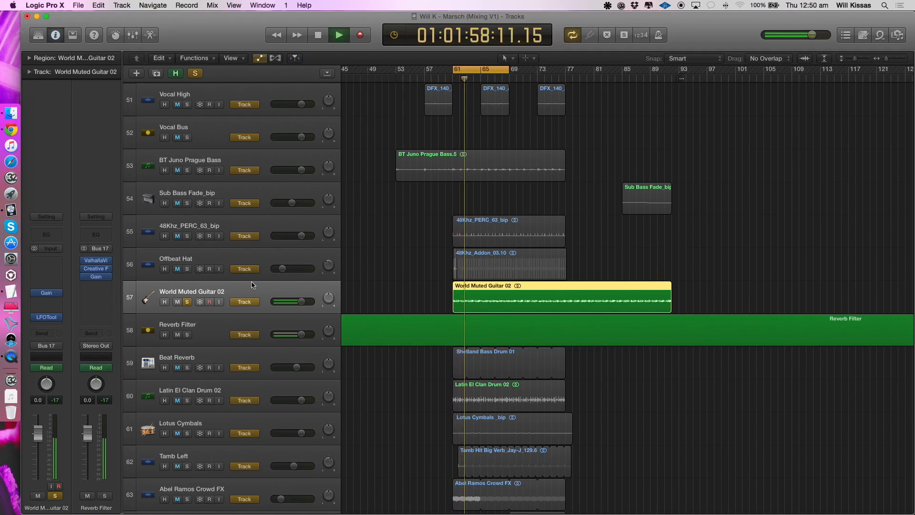
{"action": "left_click", "coordinate": [474, 149]}
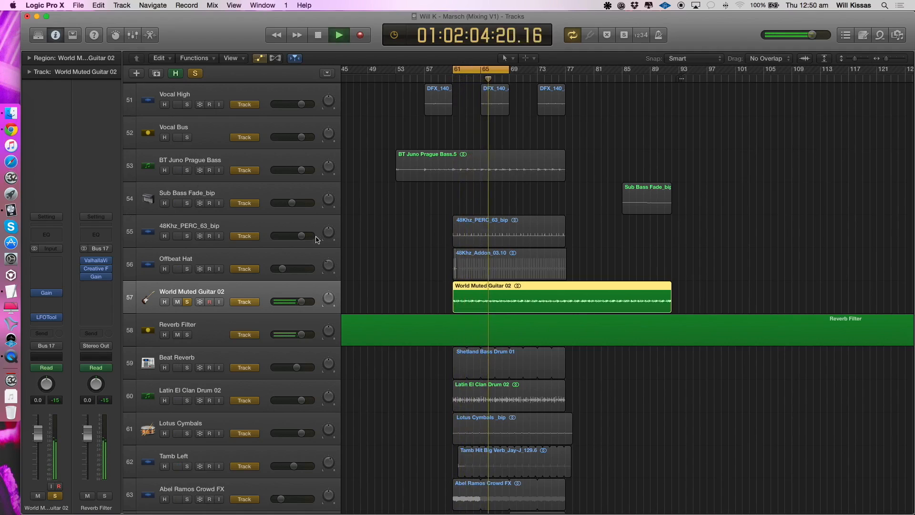
{"action": "key", "text": "space"}
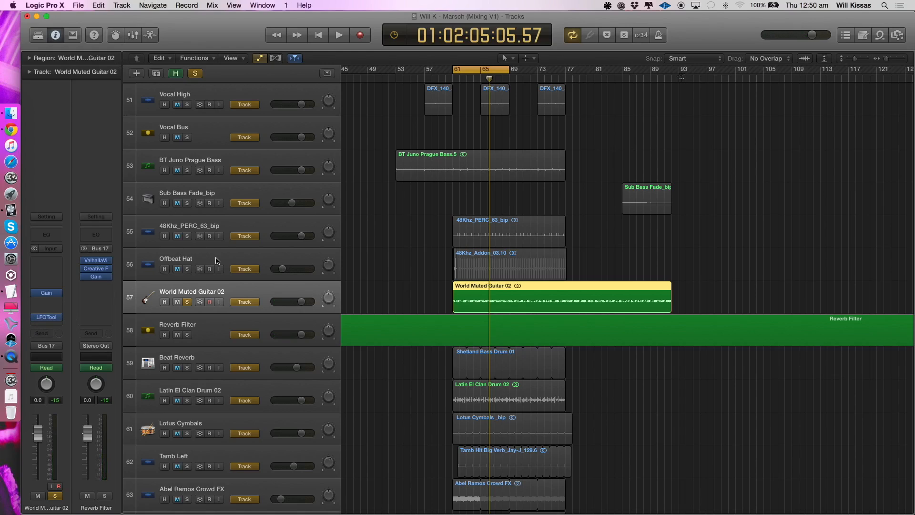
{"action": "key", "text": "Return"}
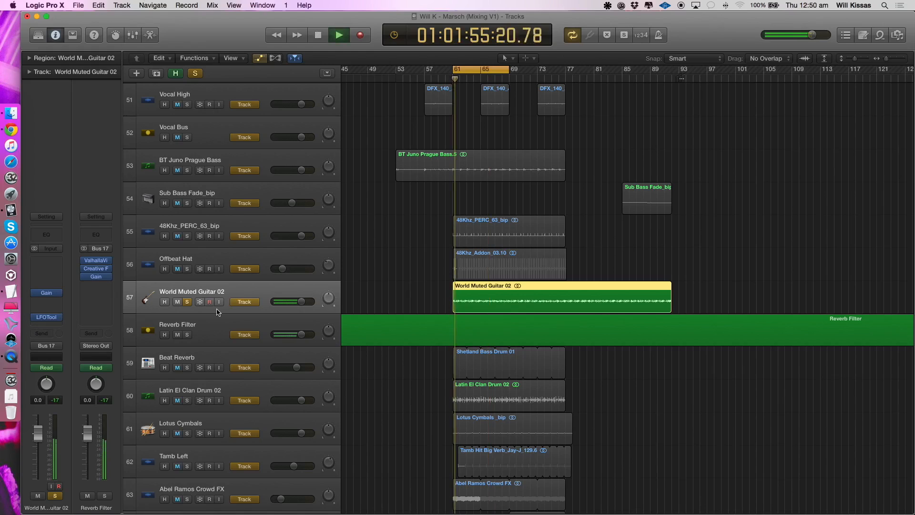
- Switch the solo from the muted guitar to Beat Reverb, select that track, and listen to it
{"action": "left_click", "coordinate": [187, 368]}
{"action": "left_click", "coordinate": [187, 301]}
{"action": "left_click", "coordinate": [205, 355]}
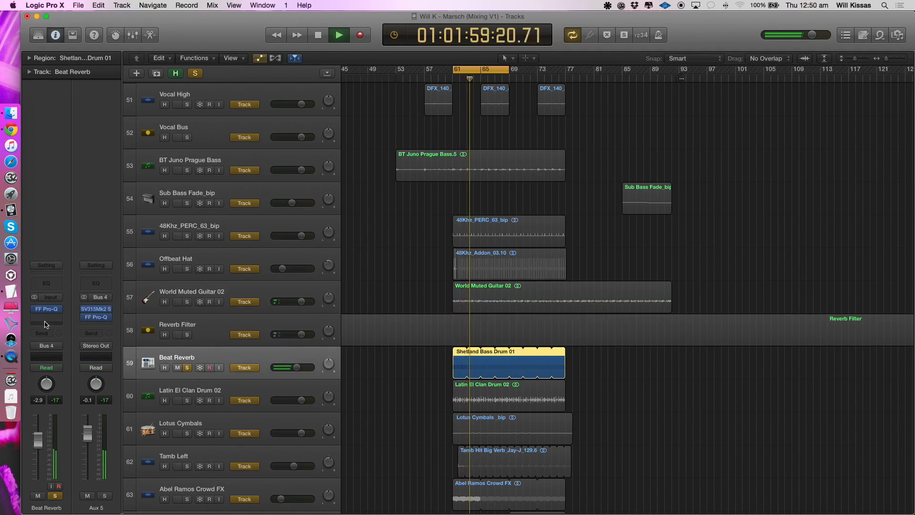
{"action": "key", "text": "space"}
{"action": "key", "text": "space"}
{"action": "key", "text": "super+Right"}
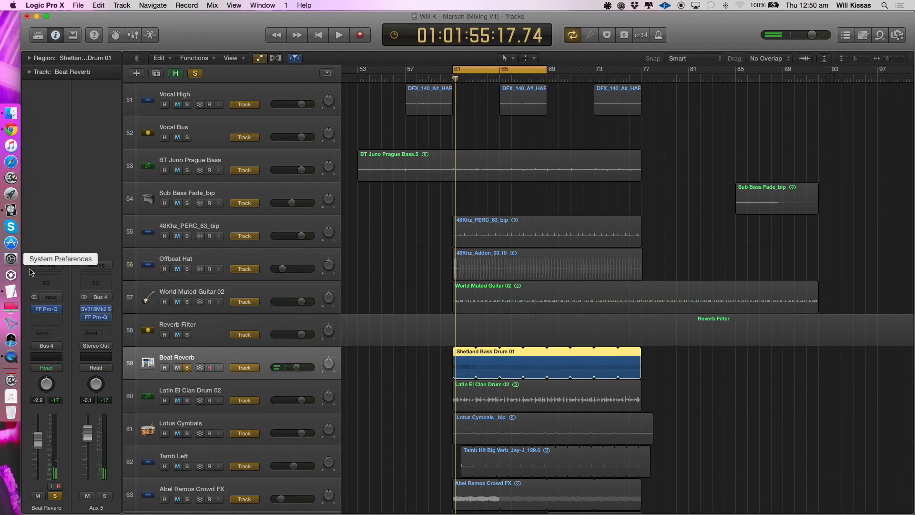
- View the FF Pro-Q settings on Beat Reverb, compare the sound with the EQ bypassed and enabled, and close the plug-in window
{"action": "left_click", "coordinate": [49, 311]}
{"action": "key", "text": "space"}
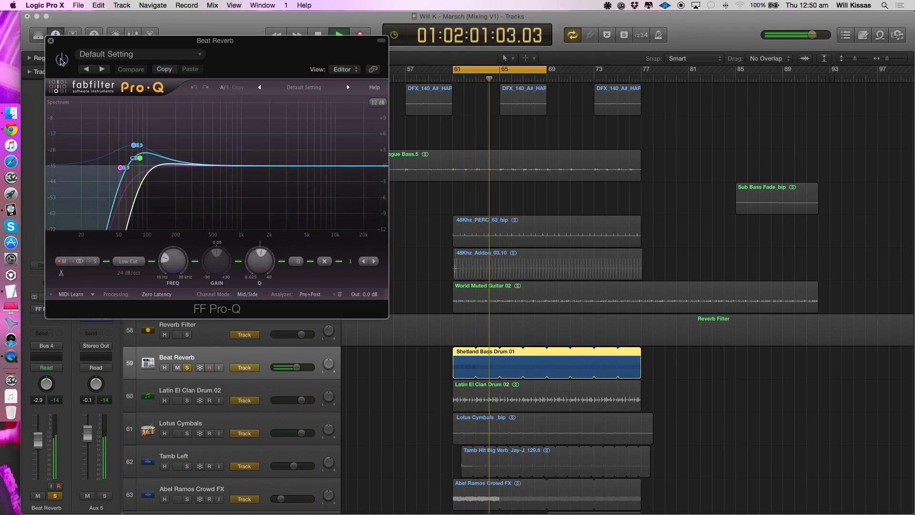
{"action": "left_click", "coordinate": [61, 59]}
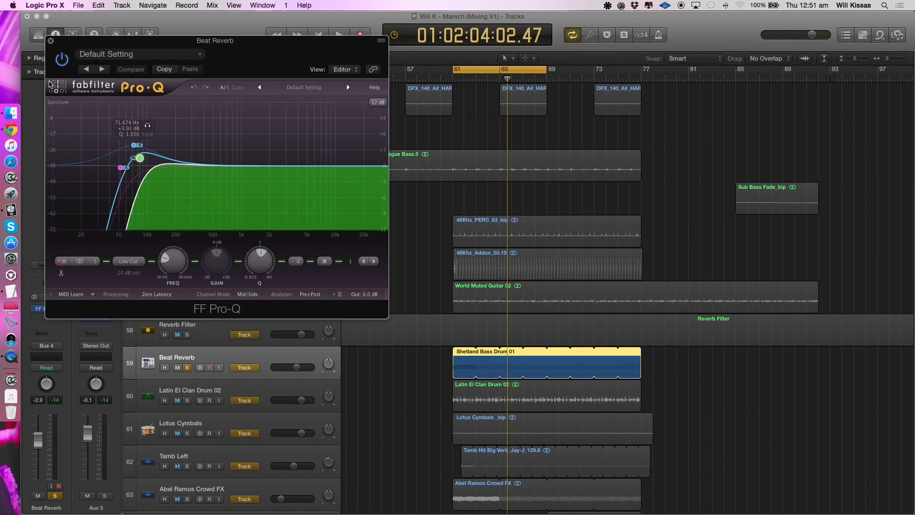
{"action": "left_click", "coordinate": [51, 40]}
- Add 48Khz_PERC_63_bip to the solo and listen to it together with Beat Reverb
{"action": "key", "text": "space"}
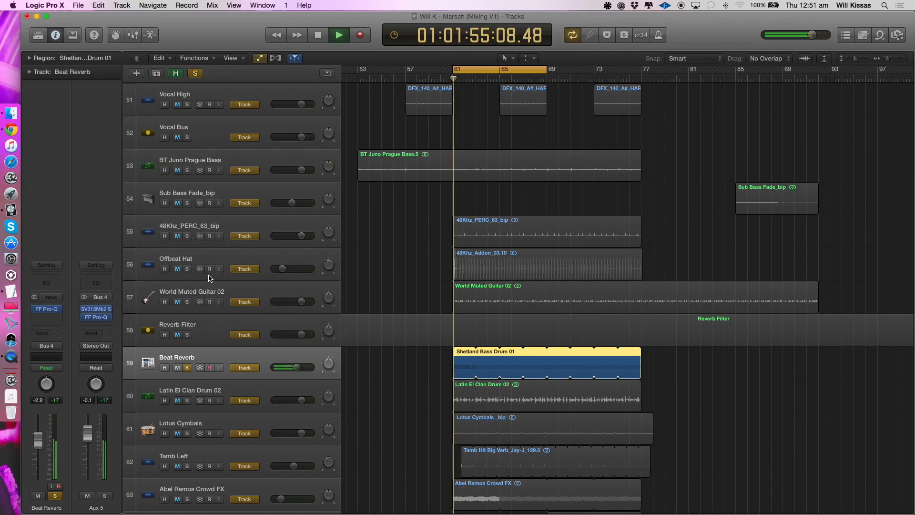
{"action": "left_click", "coordinate": [187, 236]}
{"action": "key", "text": "space"}
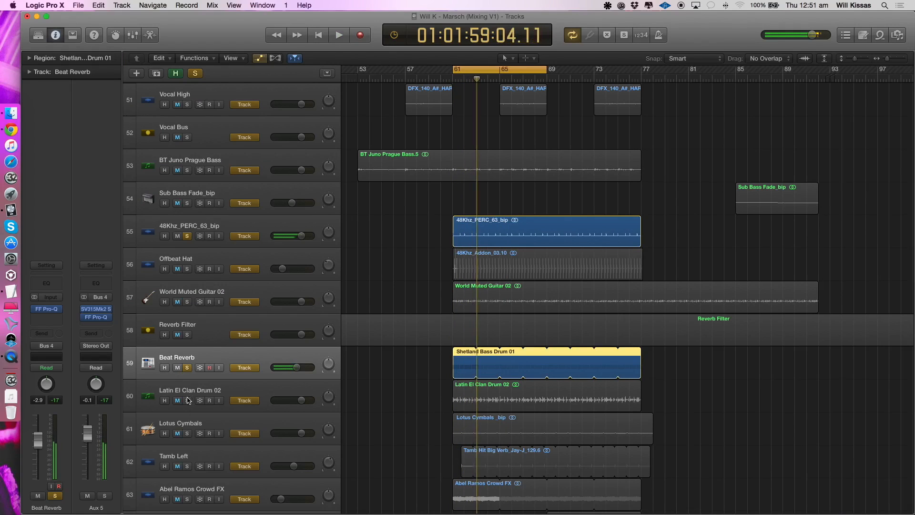
- Solo only Latin El Clan Drum 02, select it to show its channel strip, and listen to it
{"action": "left_click", "coordinate": [189, 400], "text": "alt"}
{"action": "key", "text": "space"}
{"action": "left_click", "coordinate": [188, 389]}
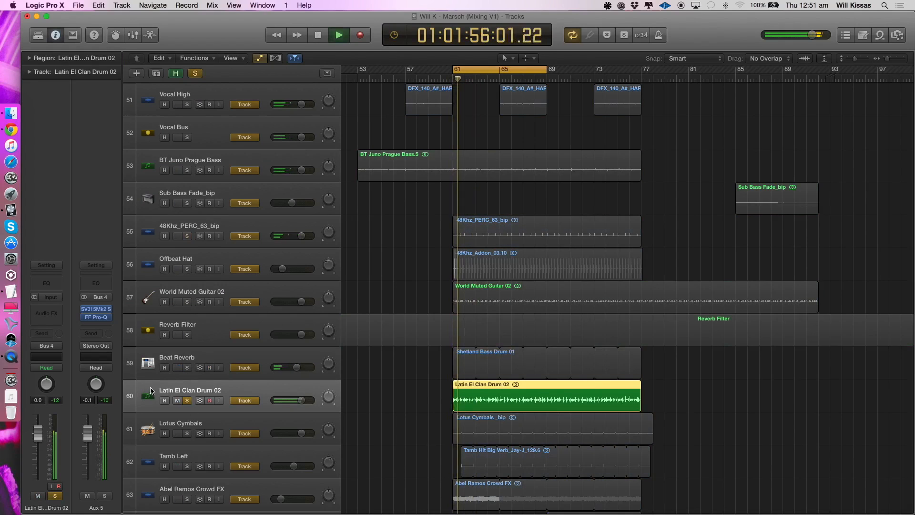
{"action": "key", "text": "space"}
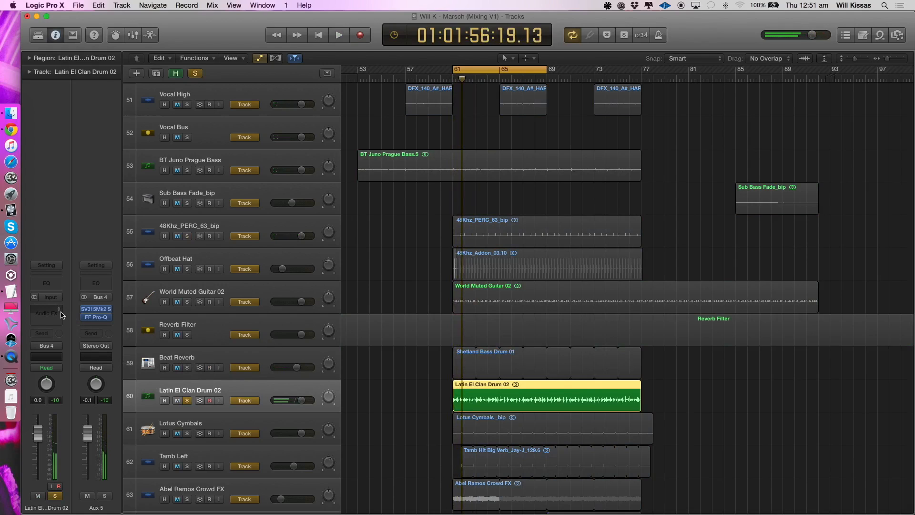
{"action": "key", "text": "space"}
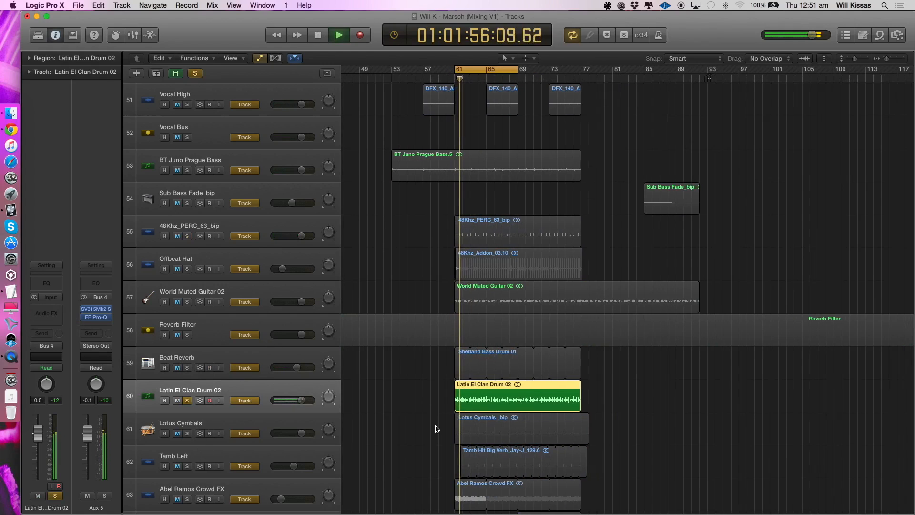
{"action": "scroll", "coordinate": [431, 434], "scroll_direction": "down", "scroll_amount": 3}
{"action": "key", "text": "super+Right"}
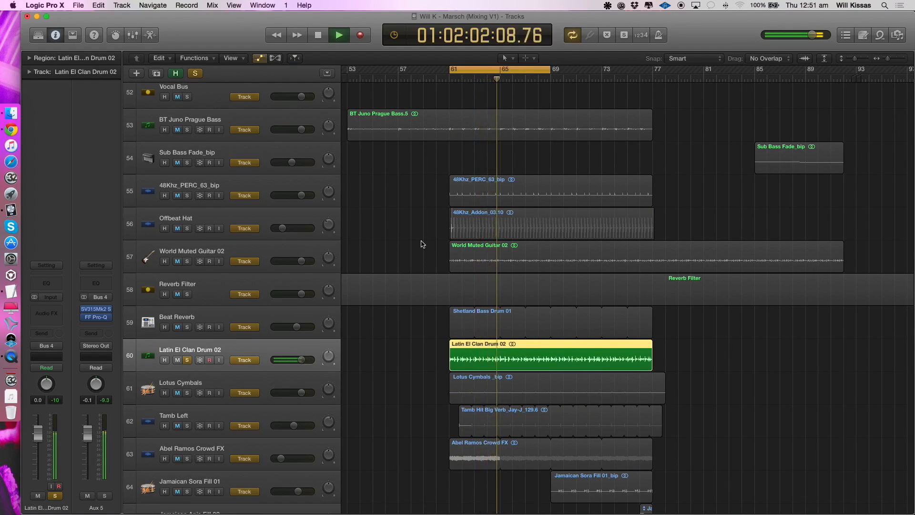
{"action": "key", "text": "space"}
{"action": "key", "text": "super+Right"}
{"action": "key", "text": "super+Right"}
{"action": "key", "text": "super+Right"}
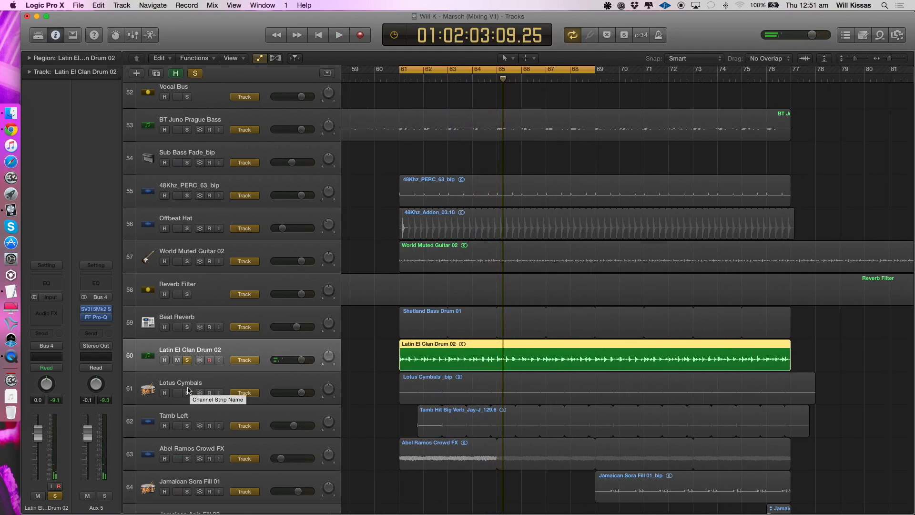
- Switch the solo from the Latin drum to Lotus Cymbals and select that track while it plays
{"action": "key", "text": "space"}
{"action": "left_click", "coordinate": [187, 393]}
{"action": "left_click", "coordinate": [187, 360]}
{"action": "left_click", "coordinate": [189, 385]}
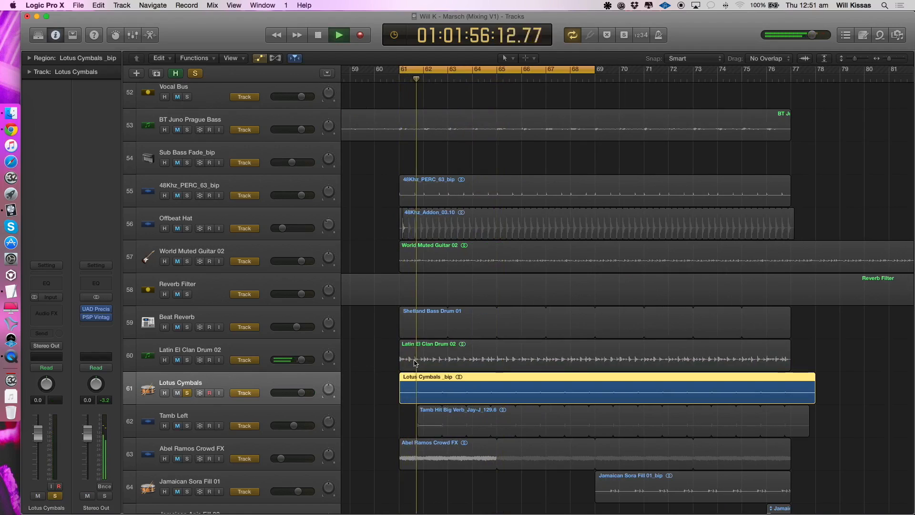
- Add Beat Reverb, Offbeat Hat, 48Khz_PERC_63_bip, World Muted Guitar 02 and Tamb Left to the solo and hear them with Lotus Cymbals
{"action": "left_click", "coordinate": [188, 327]}
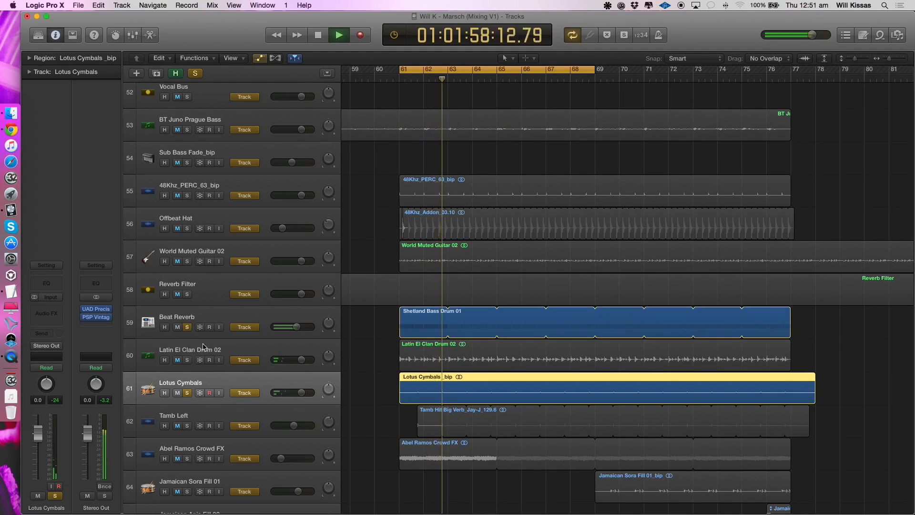
{"action": "left_click", "coordinate": [187, 228]}
{"action": "left_click", "coordinate": [188, 195]}
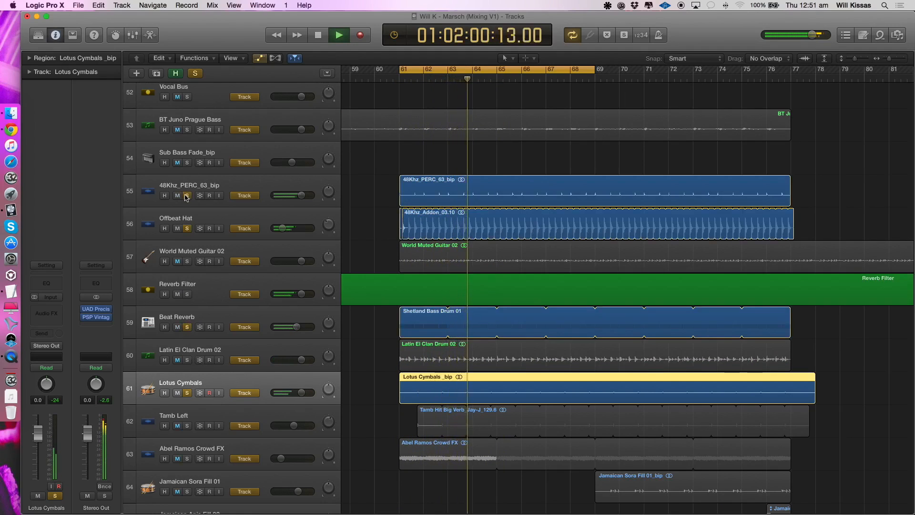
{"action": "left_click", "coordinate": [187, 261]}
{"action": "left_click", "coordinate": [214, 264]}
{"action": "scroll", "coordinate": [214, 262], "scroll_direction": "down", "scroll_amount": 5}
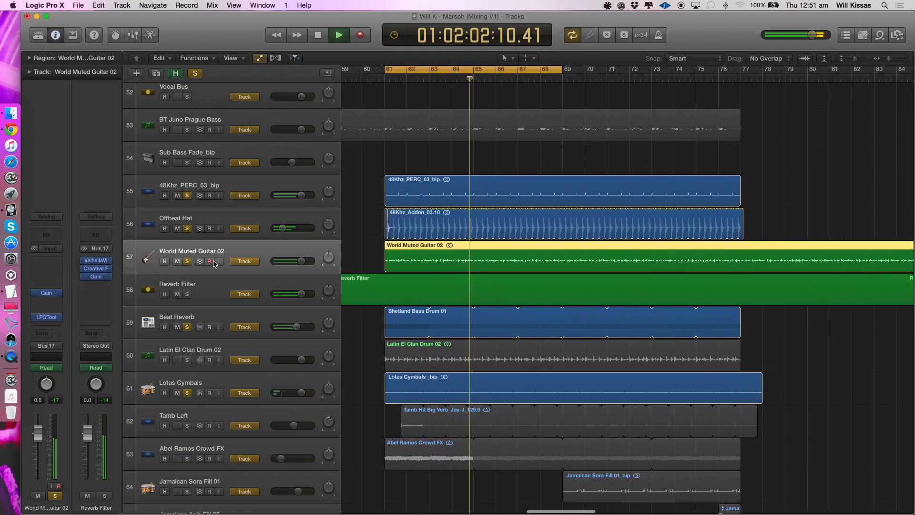
{"action": "left_click", "coordinate": [185, 426]}
{"action": "left_click", "coordinate": [210, 429]}
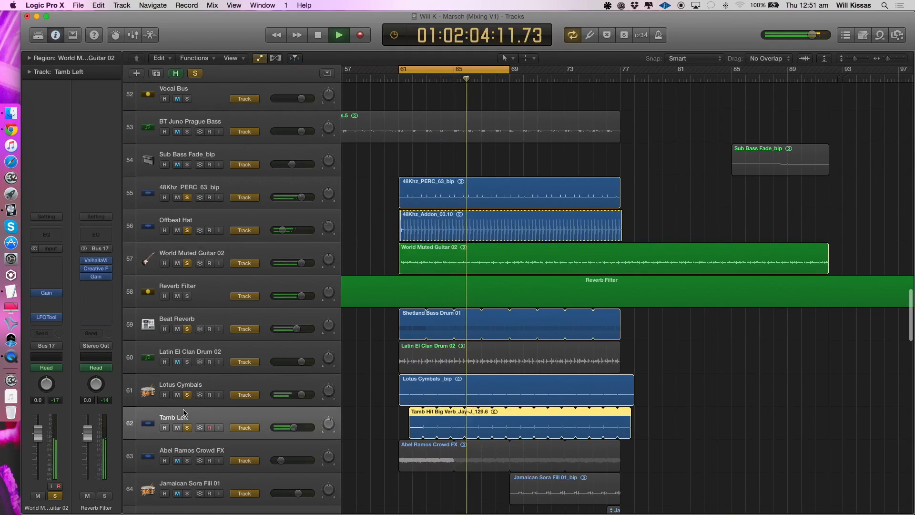
- Solo only Tamb Left and listen to it from the start of the cycle range
{"action": "left_click", "coordinate": [187, 428], "text": "alt"}
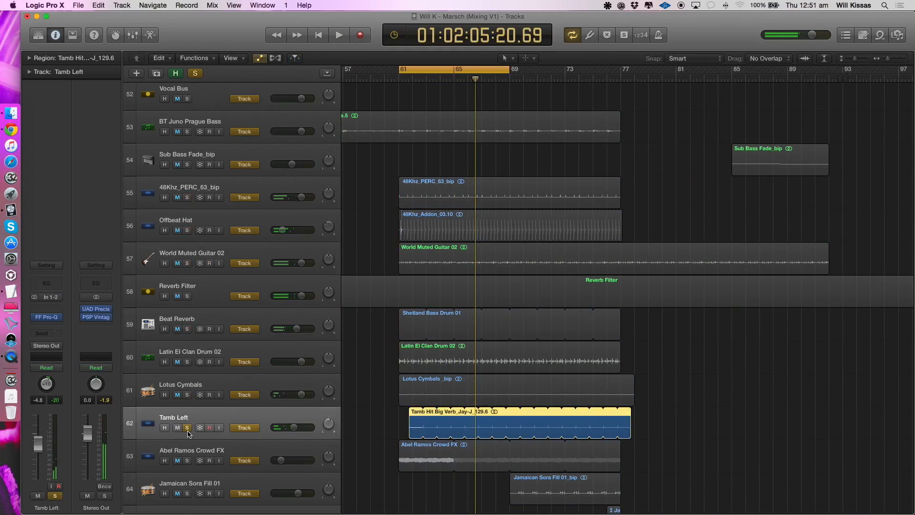
{"action": "key", "text": "space"}
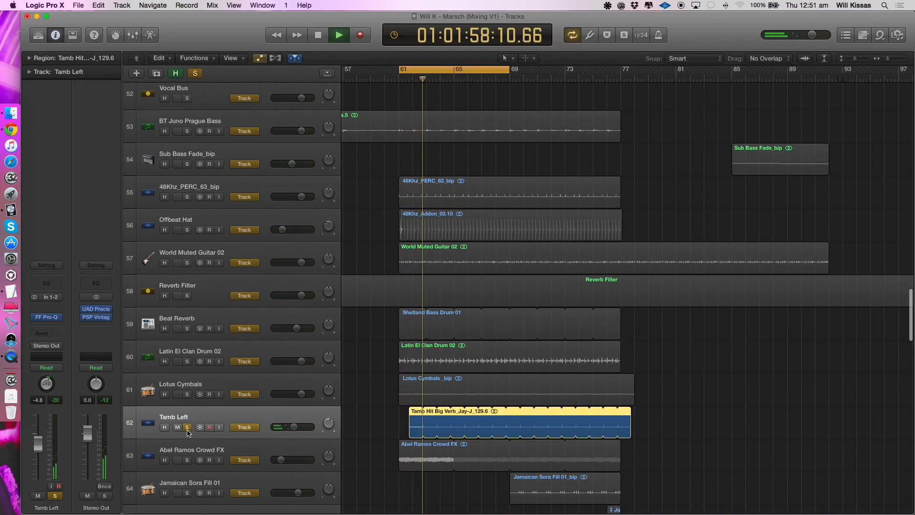
{"action": "scroll", "coordinate": [187, 433], "scroll_direction": "down", "scroll_amount": 5}
{"action": "scroll", "coordinate": [204, 305], "scroll_direction": "left", "scroll_amount": 1}
{"action": "key", "text": "space"}
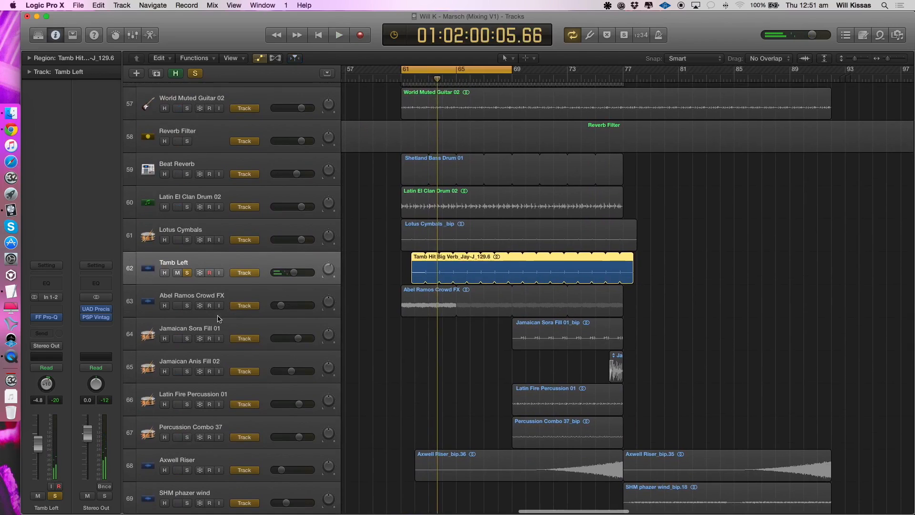
- Switch the solo from Tamb Left to Abel Ramos Crowd FX, select it to show its effects chain, and listen to it
{"action": "left_click", "coordinate": [188, 273]}
{"action": "left_click", "coordinate": [188, 306]}
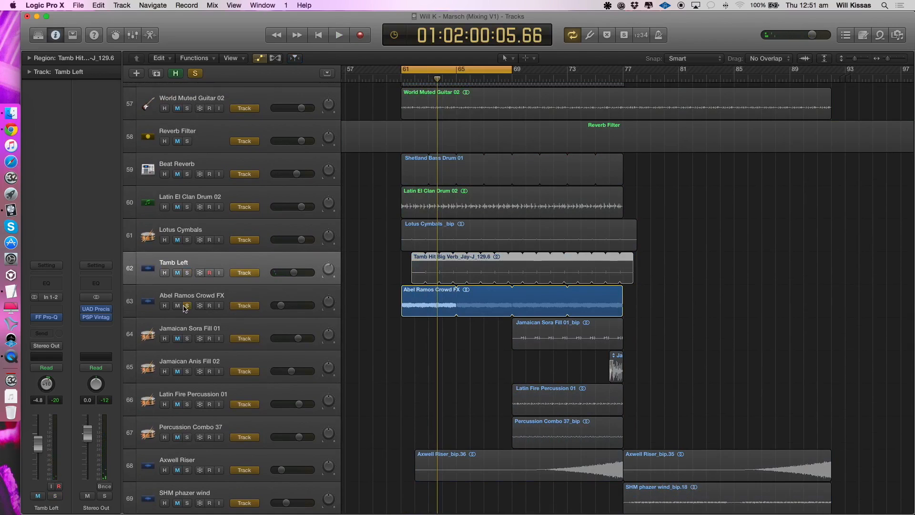
{"action": "key", "text": "space"}
{"action": "left_click", "coordinate": [206, 286]}
{"action": "key", "text": "space"}
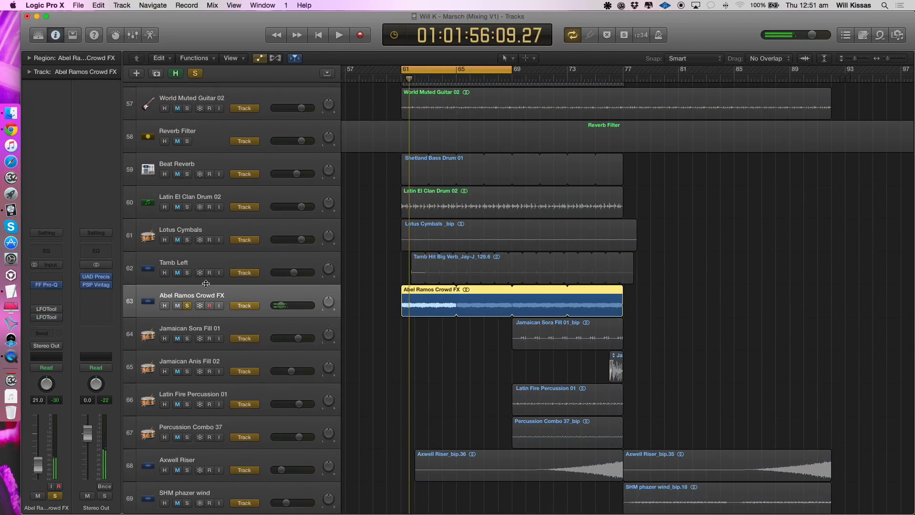
{"action": "key", "text": "space"}
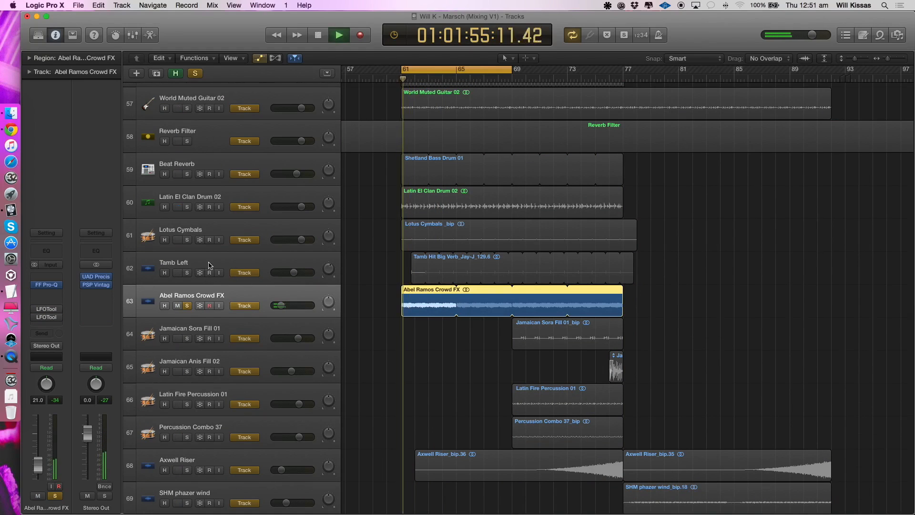
- Add Tamb Left, Lotus Cymbals, Latin El Clan Drum 02 and Beat Reverb to the solo and hear them with the crowd effect
{"action": "left_click_drag", "start_coordinate": [188, 272], "coordinate": [192, 183]}
{"action": "key", "text": "super+Up"}
{"action": "key", "text": "super+Left"}
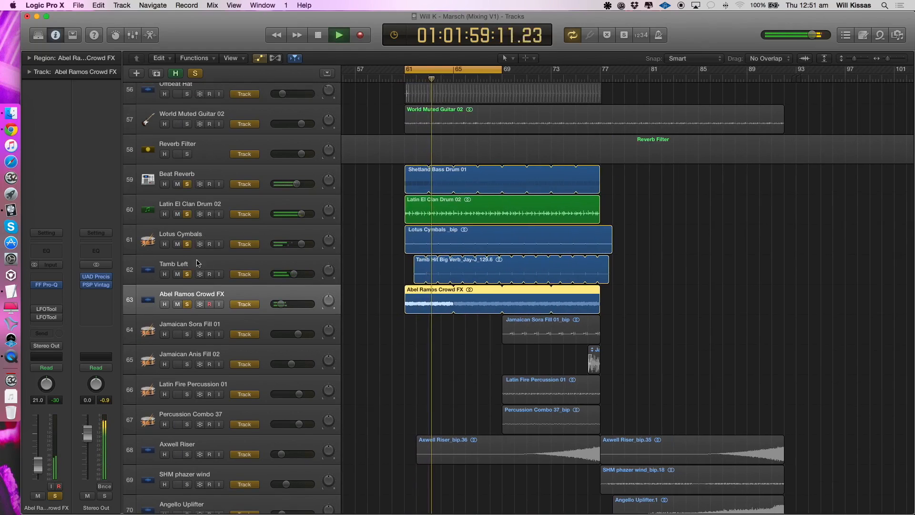
- Set the cycle range to bars 69–77, clear the current solos, and listen to Jamaican Sora Fill 01 alone with its effects chain shown
{"action": "left_click_drag", "start_coordinate": [478, 73], "coordinate": [576, 72]}
{"action": "key", "text": "space"}
{"action": "left_click", "coordinate": [188, 305]}
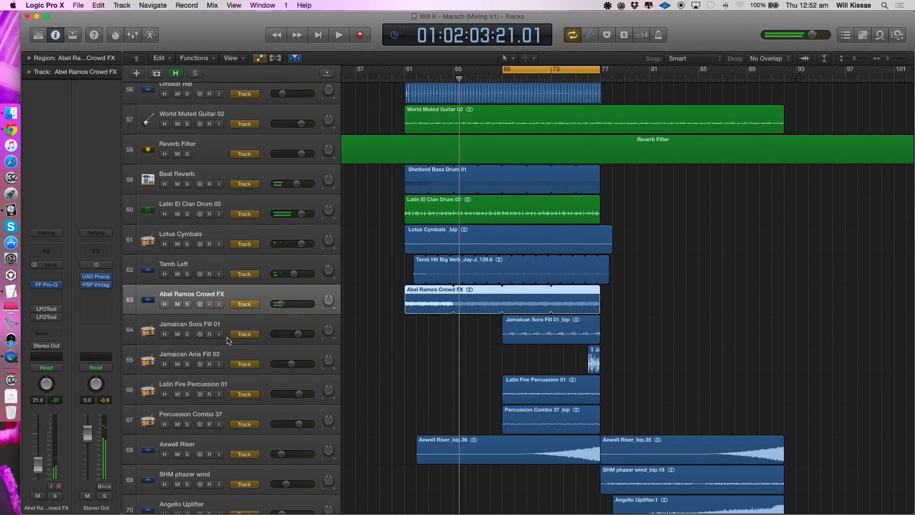
{"action": "left_click", "coordinate": [203, 324]}
{"action": "left_click", "coordinate": [199, 293]}
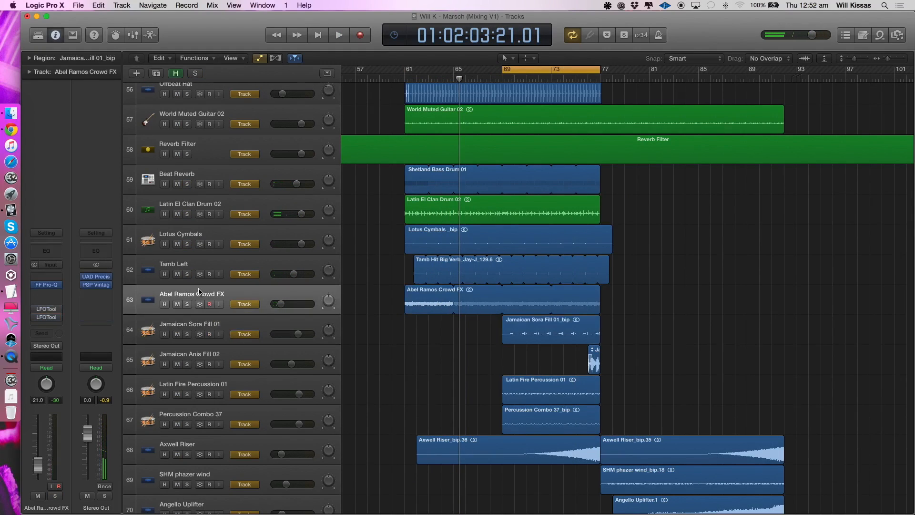
{"action": "left_click", "coordinate": [181, 330]}
{"action": "left_click", "coordinate": [187, 334]}
{"action": "key", "text": "space"}
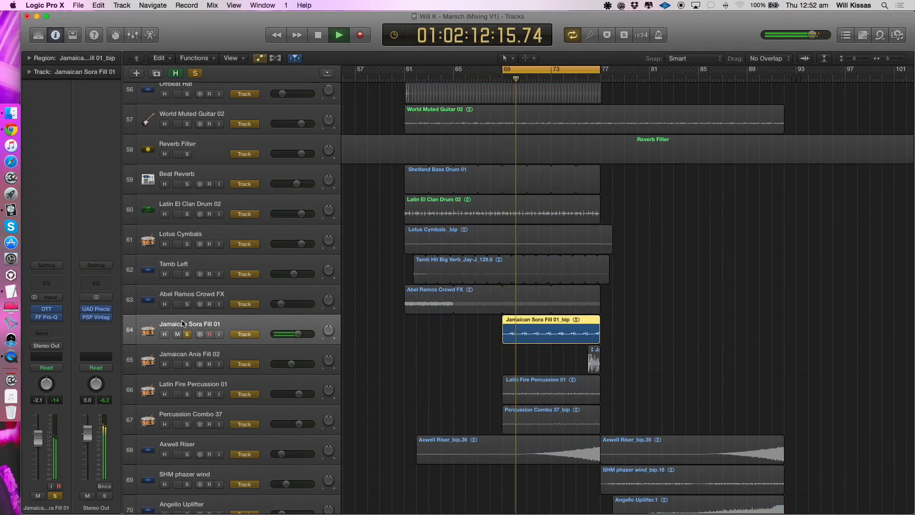
- Add Abel Ramos Crowd FX, Tamb Left, Lotus Cymbals, Latin El Clan Drum 02 and Jamaican Anis Fill 02 to the solo and hear them together
{"action": "left_click_drag", "start_coordinate": [187, 305], "coordinate": [187, 214]}
{"action": "scroll", "coordinate": [187, 215], "scroll_direction": "up", "scroll_amount": 3}
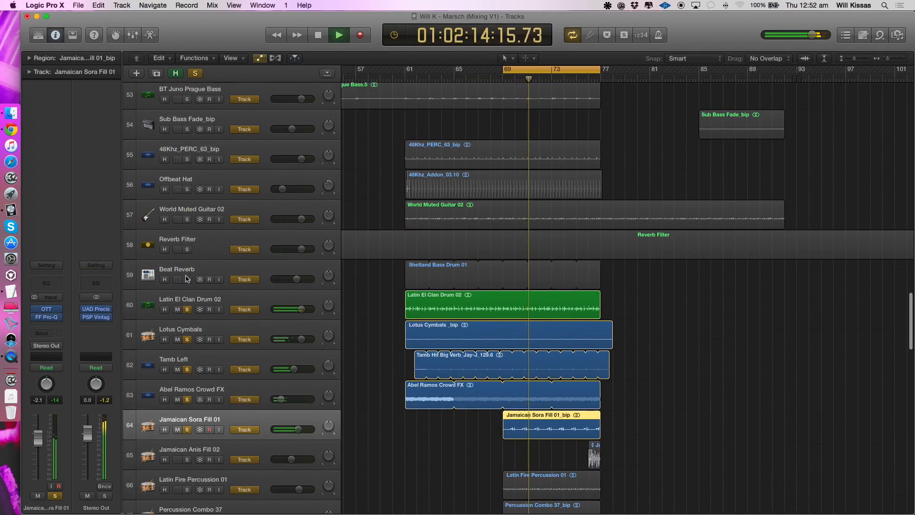
{"action": "scroll", "coordinate": [197, 280], "scroll_direction": "down", "scroll_amount": 2}
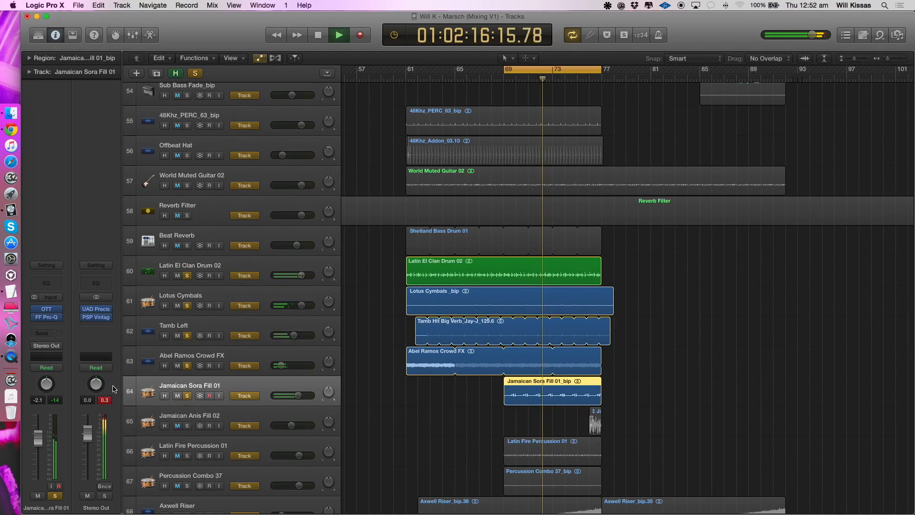
{"action": "scroll", "coordinate": [199, 415], "scroll_direction": "down", "scroll_amount": 1}
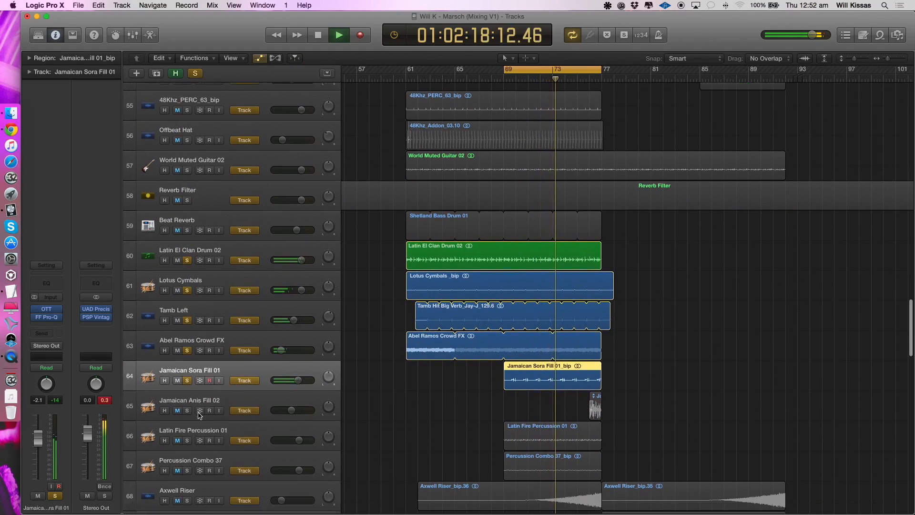
{"action": "scroll", "coordinate": [198, 416], "scroll_direction": "down", "scroll_amount": 1}
{"action": "left_click", "coordinate": [187, 401]}
{"action": "left_click_drag", "start_coordinate": [563, 76], "coordinate": [564, 77]}
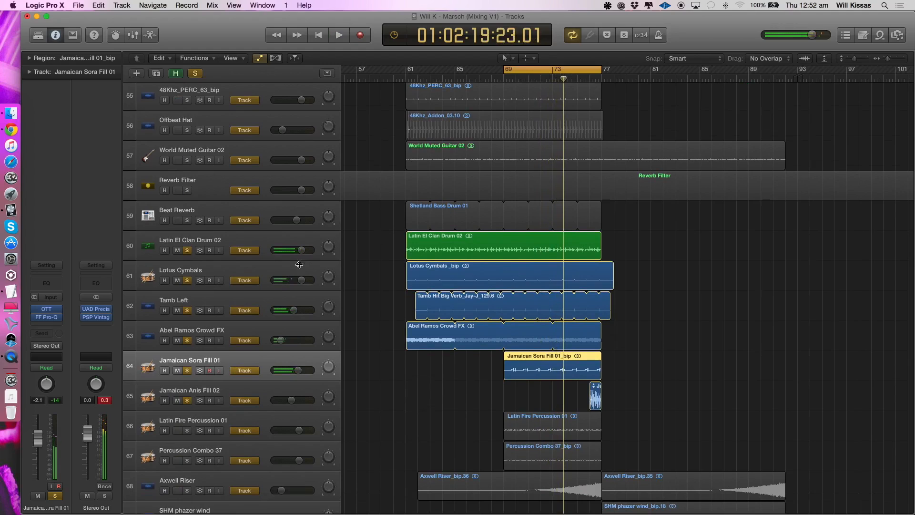
- Solo only Jamaican Sora Fill 01 and inspect its region's waveform closely from bar 69
{"action": "left_click", "coordinate": [189, 373], "text": "alt"}
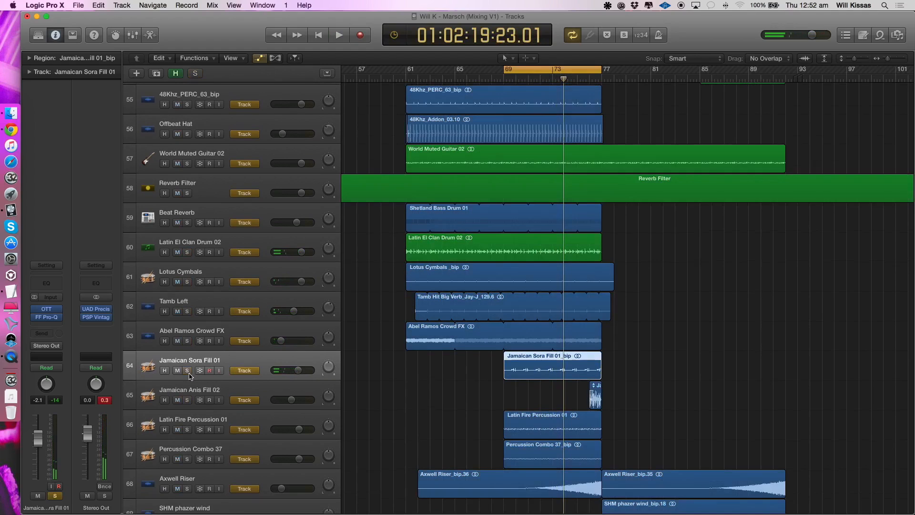
{"action": "key", "text": "super+Right"}
{"action": "key", "text": "super+Right"}
{"action": "scroll", "coordinate": [458, 372], "scroll_direction": "left", "scroll_amount": 1}
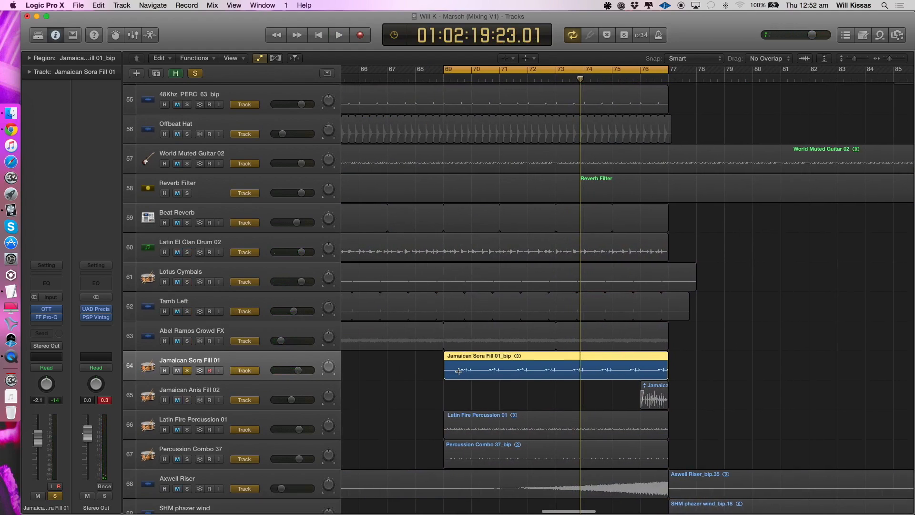
{"action": "key", "text": "super+Right"}
{"action": "key", "text": "super+Right"}
{"action": "key", "text": "super+Right"}
{"action": "key", "text": "super+Right"}
{"action": "scroll", "coordinate": [458, 371], "scroll_direction": "left", "scroll_amount": 2}
- Try splitting off the opening of the Jamaican Sora Fill 01 region, shifting the remainder to start at bar 69, and play it
{"action": "left_click_drag", "start_coordinate": [418, 372], "coordinate": [371, 375]}
{"action": "key", "text": "Delete"}
{"action": "key", "text": "t"}
{"action": "key", "text": "t"}
{"action": "left_click_drag", "start_coordinate": [435, 373], "coordinate": [403, 374]}
{"action": "key", "text": "space"}
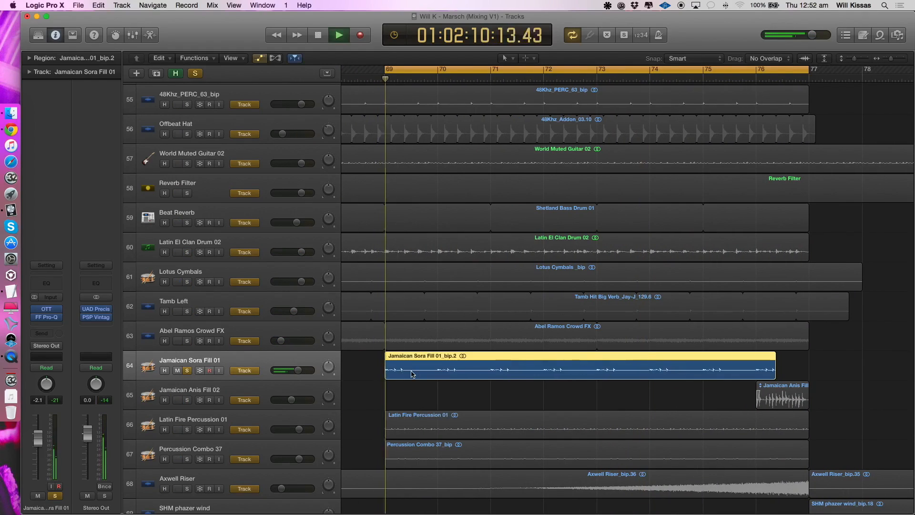
- Stop playback, undo the move, deletion and split of the Jamaican Sora Fill 01 region, and deselect it
{"action": "key", "text": "space"}
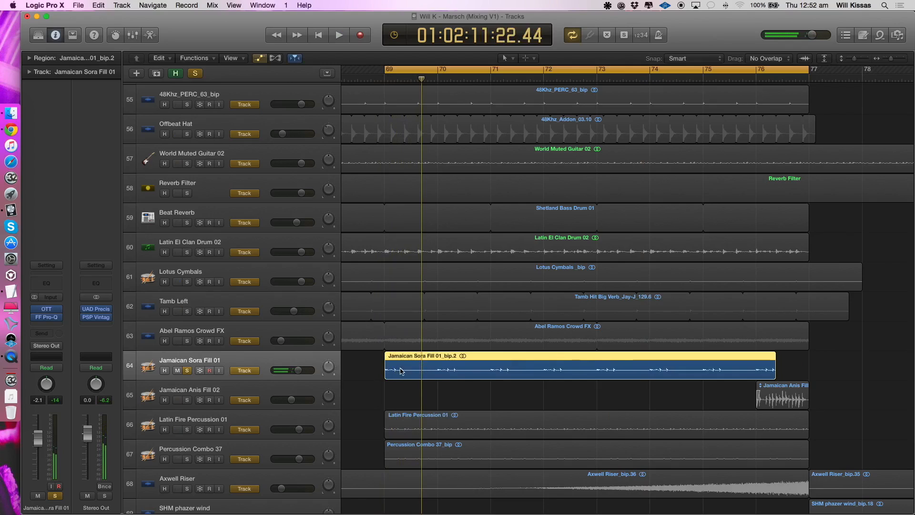
{"action": "key", "text": "super+z"}
{"action": "key", "text": "super+z"}
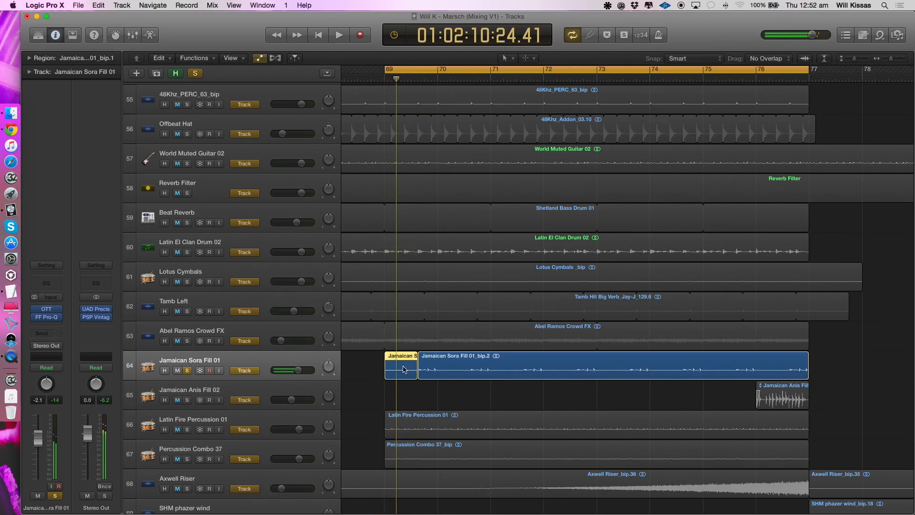
{"action": "key", "text": "super+z"}
{"action": "left_click", "coordinate": [414, 404]}
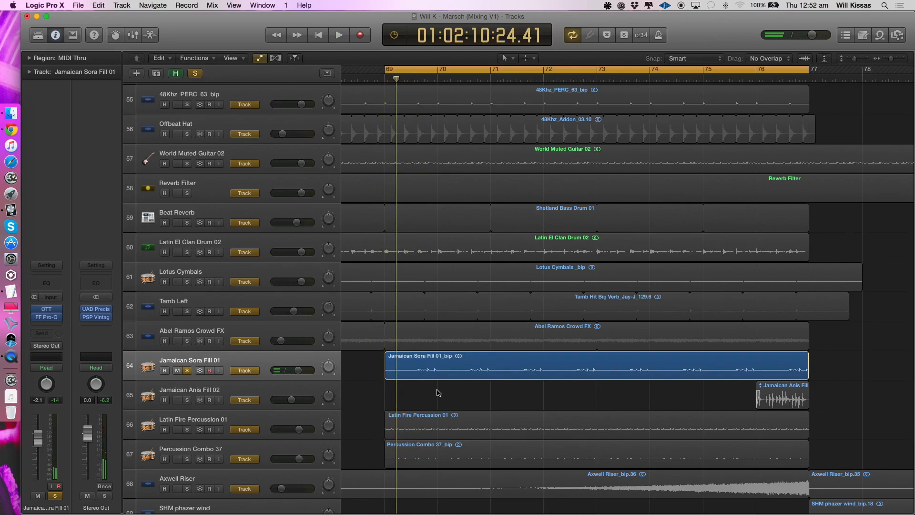
- Add Jamaican Anis Fill 02 to the solo and play it with Jamaican Sora Fill 01 from bar 69
{"action": "scroll", "coordinate": [438, 389], "scroll_direction": "down", "scroll_amount": 3}
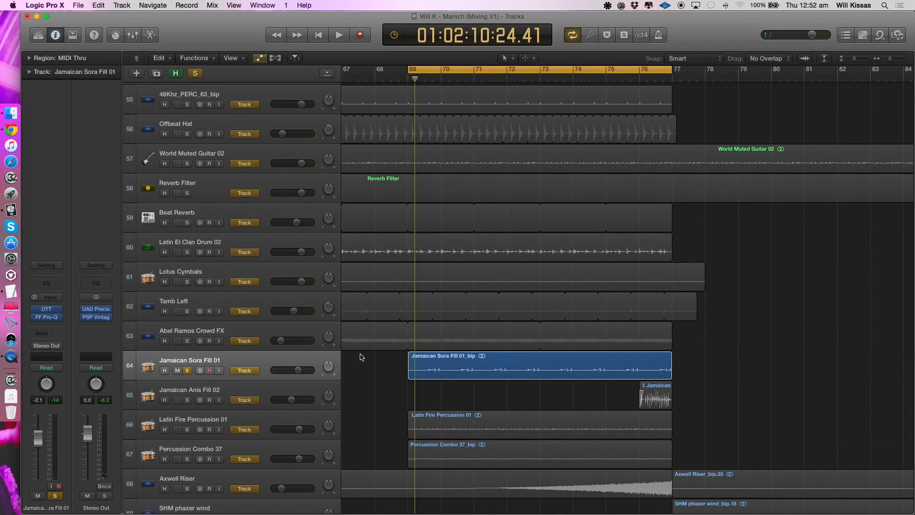
{"action": "left_click", "coordinate": [529, 70]}
{"action": "left_click", "coordinate": [470, 71]}
{"action": "scroll", "coordinate": [500, 119], "scroll_direction": "down", "scroll_amount": 4}
{"action": "key", "text": "space"}
{"action": "left_click", "coordinate": [189, 399]}
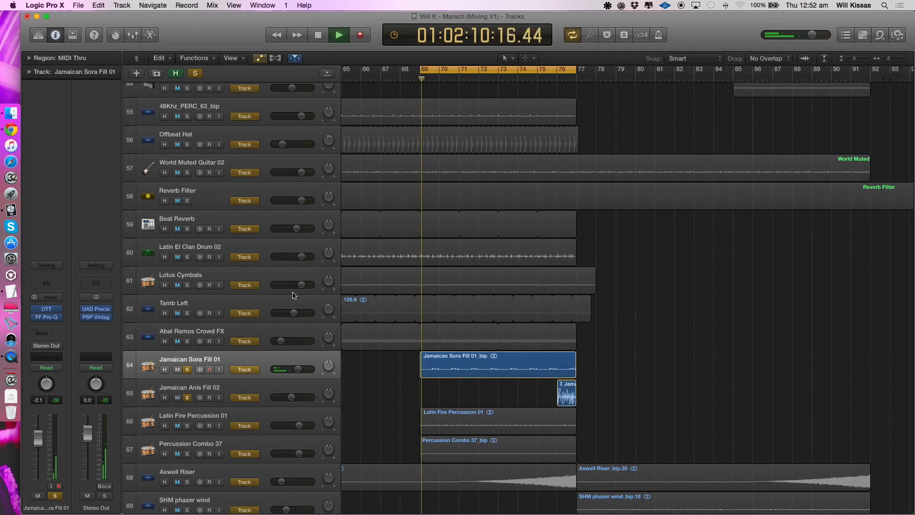
- Set the cycle range to bars 76–88 and listen to Jamaican Anis Fill 02 alone with its effects chain shown
{"action": "left_click_drag", "start_coordinate": [547, 69], "coordinate": [791, 75]}
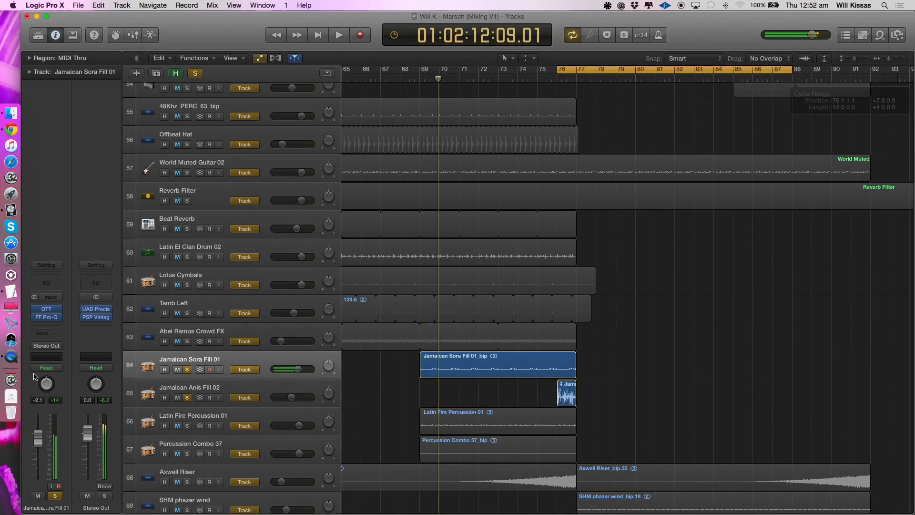
{"action": "left_click", "coordinate": [187, 370]}
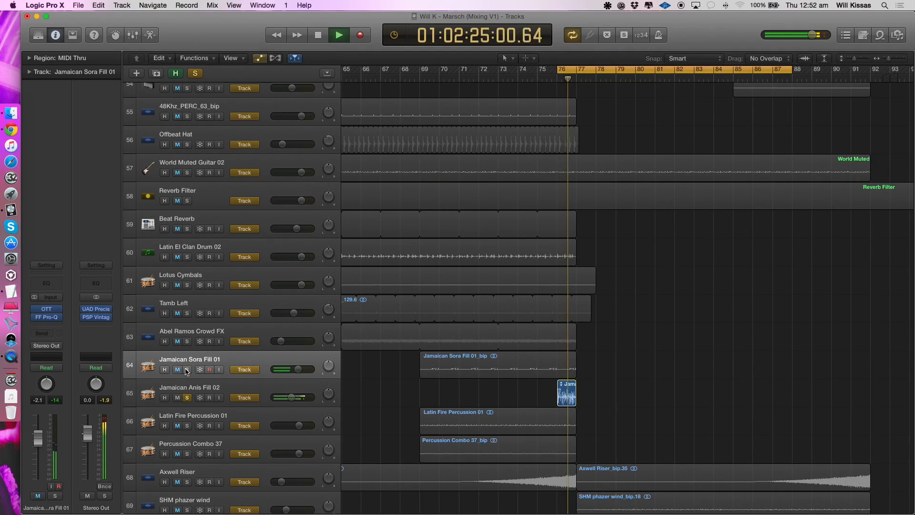
{"action": "left_click", "coordinate": [190, 394]}
{"action": "key", "text": "space"}
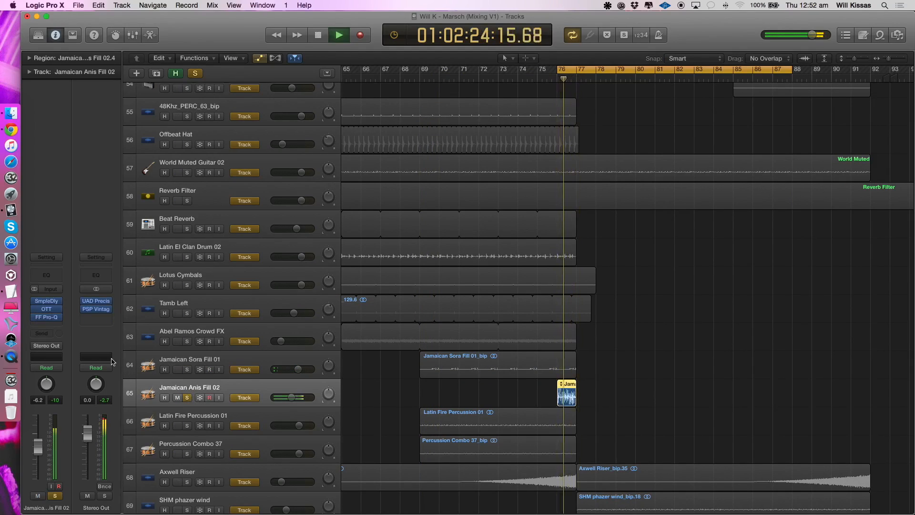
{"action": "key", "text": "space"}
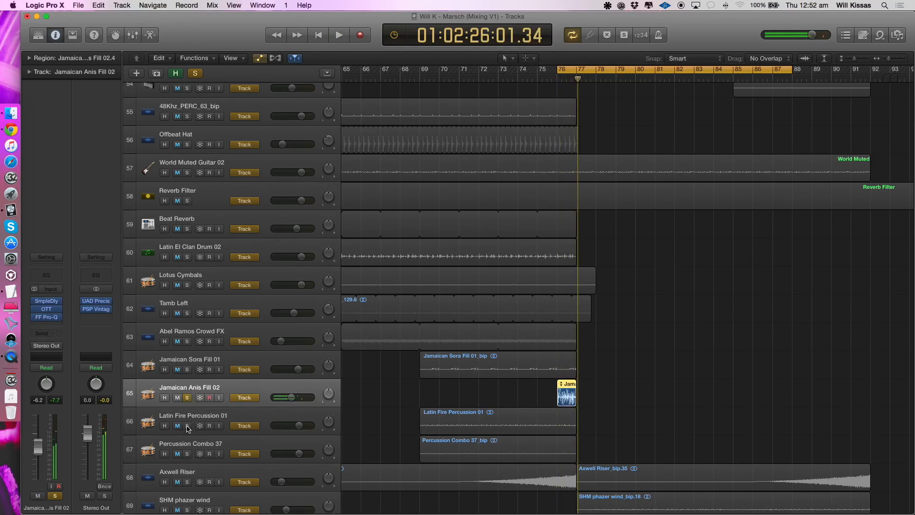
- Return the cycle range to bars 69–77 and hear Latin Fire Percussion 01 and Percussion Combo 37 one after the other in solo
{"action": "left_click", "coordinate": [188, 426]}
{"action": "left_click_drag", "start_coordinate": [416, 73], "coordinate": [577, 71]}
{"action": "key", "text": "space"}
{"action": "left_click", "coordinate": [222, 415]}
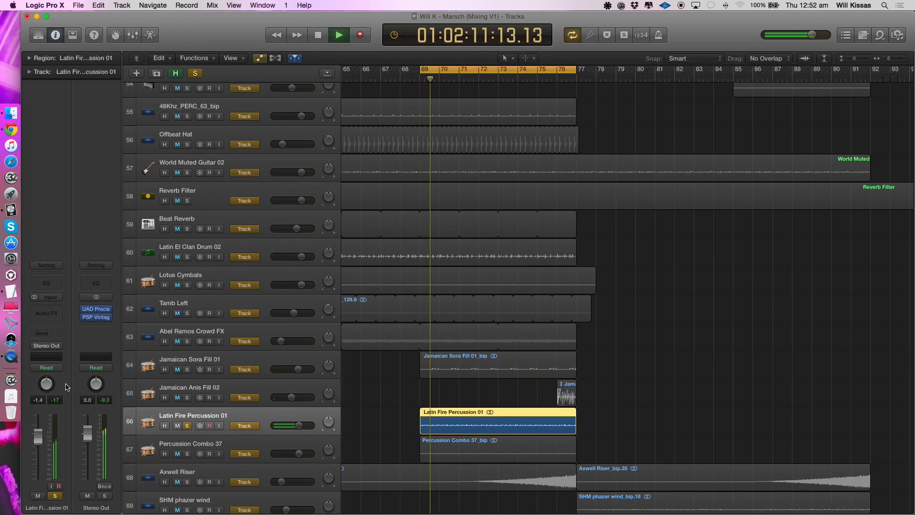
{"action": "left_click", "coordinate": [187, 454]}
{"action": "left_click", "coordinate": [188, 426]}
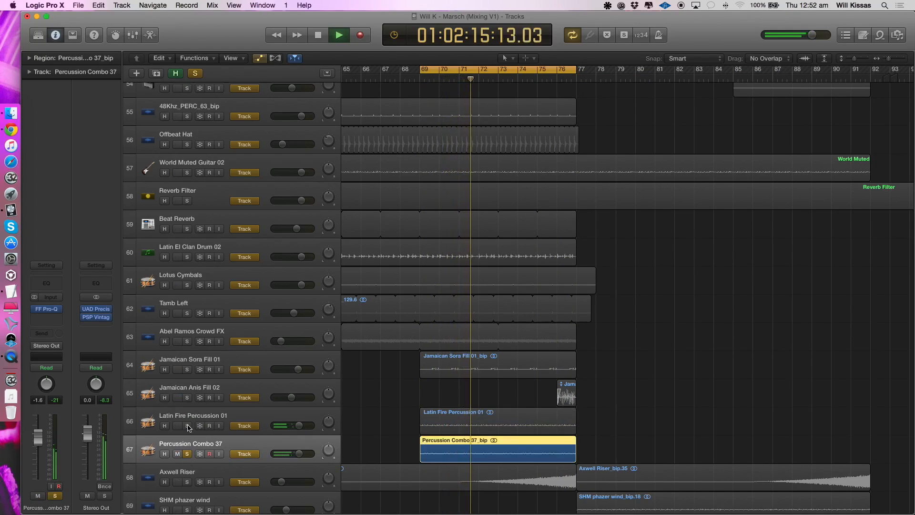
- Extend the Percussion Combo 37 solo with every track from Latin Fire Percussion 01 up to Latin El Clan Drum 02 during playback
{"action": "left_click", "coordinate": [187, 426]}
{"action": "left_click", "coordinate": [187, 398]}
{"action": "left_click", "coordinate": [188, 369]}
{"action": "left_click", "coordinate": [187, 341]}
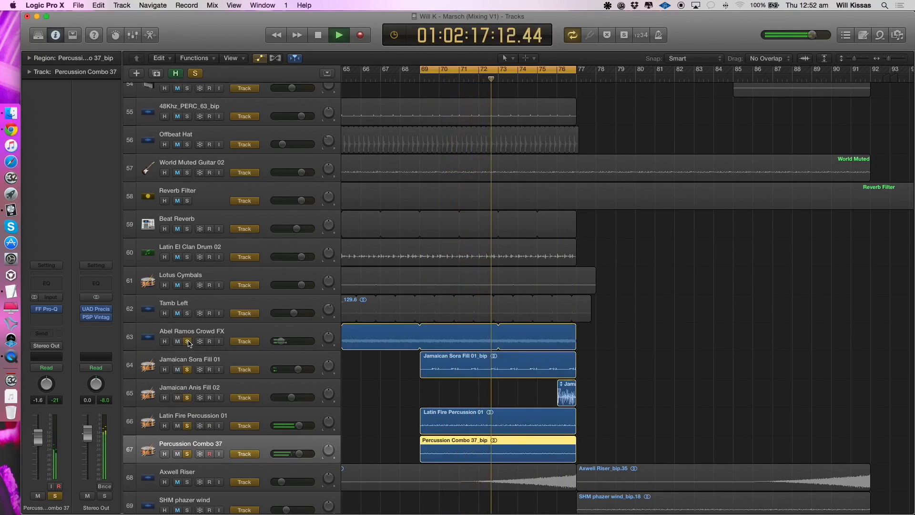
{"action": "left_click", "coordinate": [187, 313]}
{"action": "left_click", "coordinate": [188, 285]}
{"action": "left_click", "coordinate": [188, 257]}
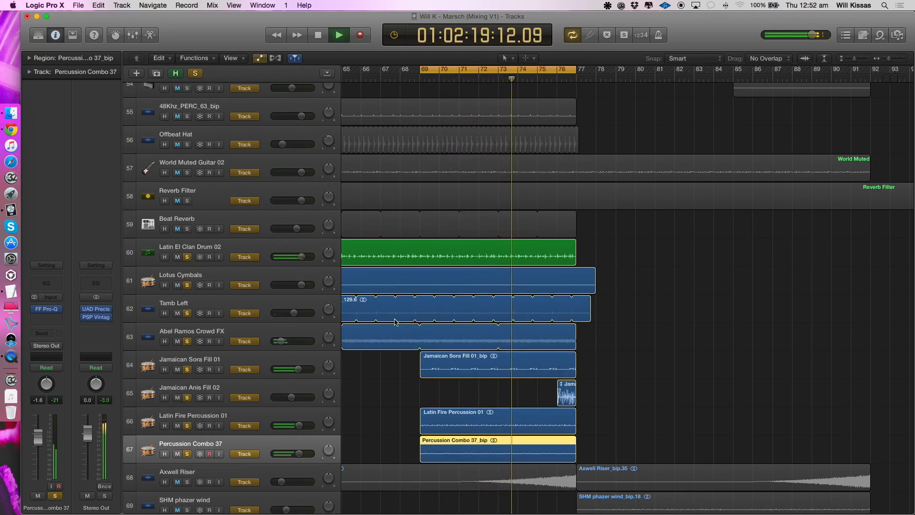
- Add Beat Reverb, Offbeat Hat, 48Khz_PERC_63_bip and World Muted Guitar 02 to the playing solo
{"action": "key", "text": "super+Left"}
{"action": "left_click", "coordinate": [187, 229]}
{"action": "scroll", "coordinate": [185, 174], "scroll_direction": "down", "scroll_amount": 2}
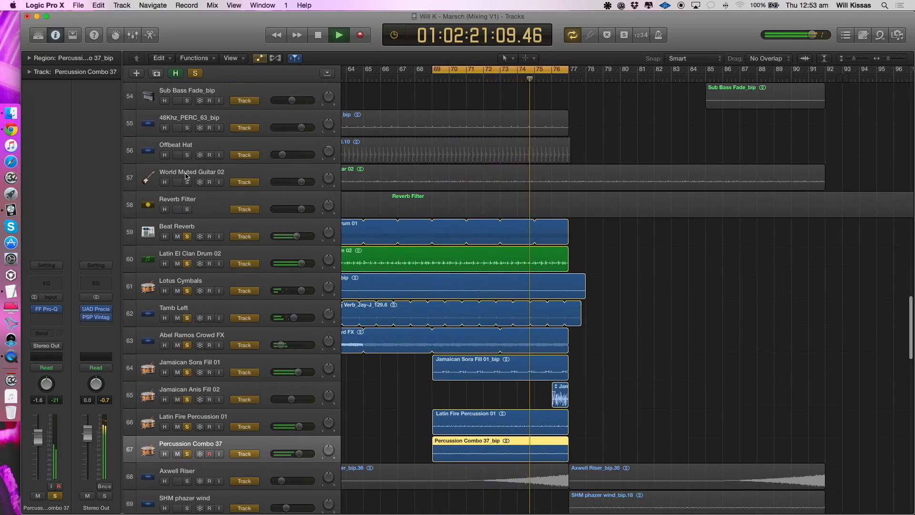
{"action": "left_click", "coordinate": [187, 164]}
{"action": "left_click", "coordinate": [187, 138]}
{"action": "left_click", "coordinate": [177, 191]}
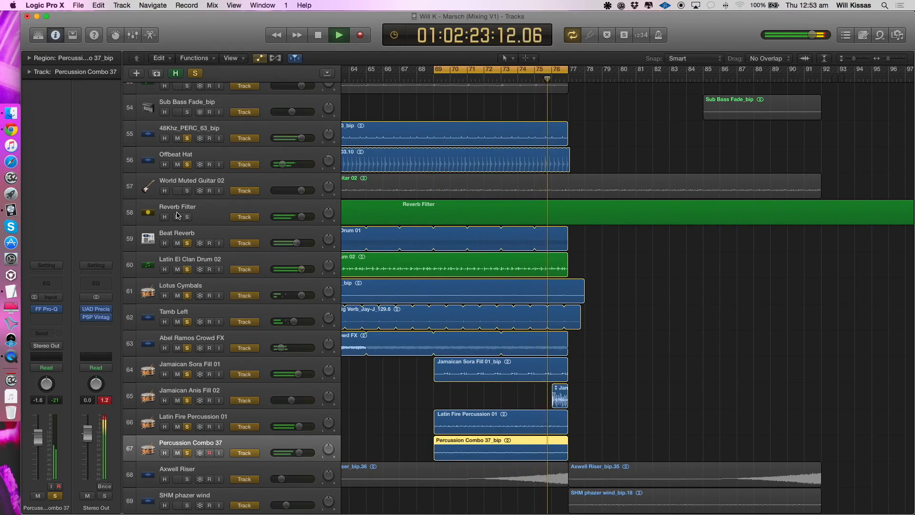
{"action": "left_click", "coordinate": [187, 191]}
- Bring Vocal Low and Vocal High into the solo and hear the combined layers while surveying the wider arrangement
{"action": "key", "text": "super+Left"}
{"action": "key", "text": "super+Left"}
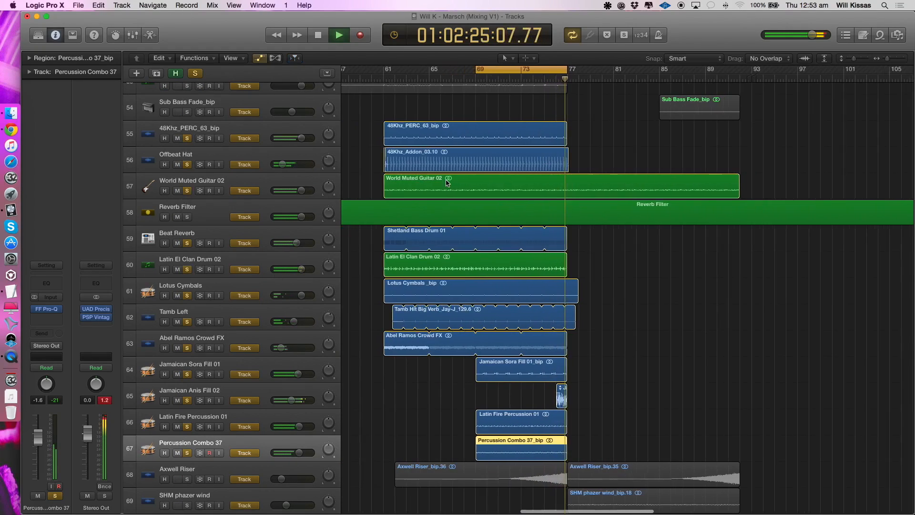
{"action": "scroll", "coordinate": [448, 181], "scroll_direction": "down", "scroll_amount": 5}
{"action": "key", "text": "super+Up"}
{"action": "key", "text": "super+Up"}
{"action": "key", "text": "super+Left"}
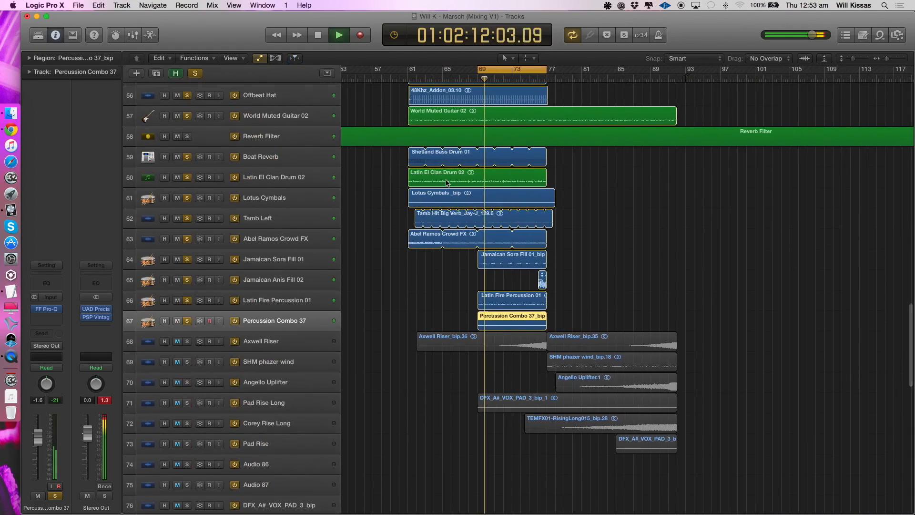
{"action": "key", "text": "super+Left"}
{"action": "scroll", "coordinate": [444, 184], "scroll_direction": "up", "scroll_amount": 3}
{"action": "key", "text": "super+Up"}
{"action": "key", "text": "super+Up"}
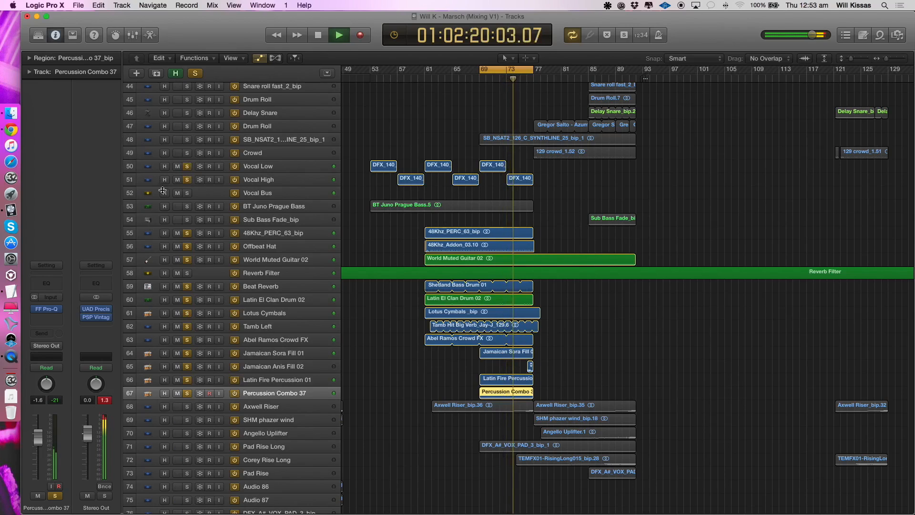
- Clear the solos and listen to SB_NSAT2_126_C_SYNTHLINE_25_bip_1 alone from bar 69 with its effects chain shown
{"action": "left_click", "coordinate": [186, 234], "text": "alt"}
{"action": "left_click", "coordinate": [268, 141]}
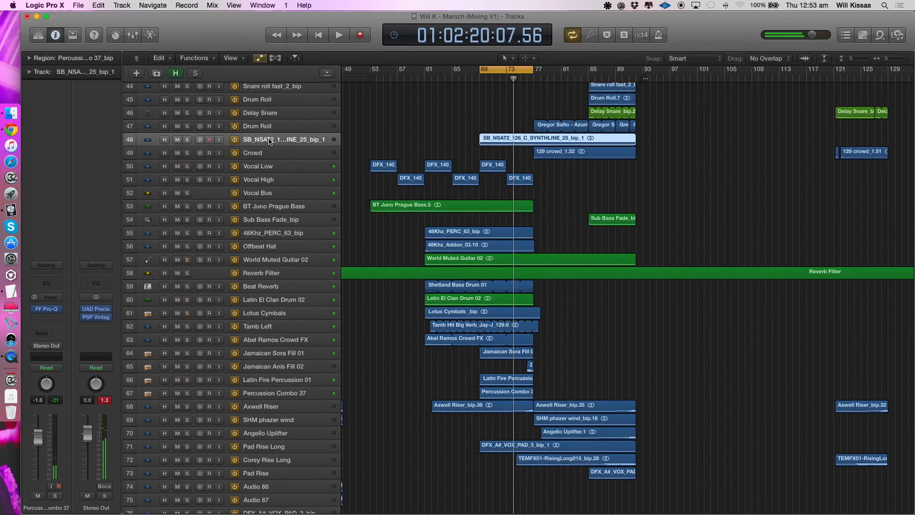
{"action": "left_click", "coordinate": [186, 141]}
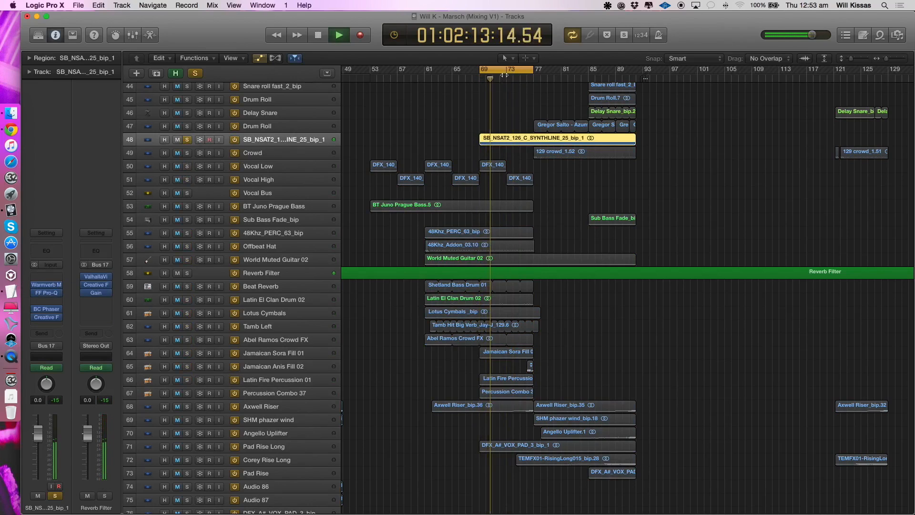
- Turn off cycling, show the track automation, and examine the synth line's Warmverb Mix curve around bars 69–92
{"action": "key", "text": "a"}
{"action": "key", "text": "a"}
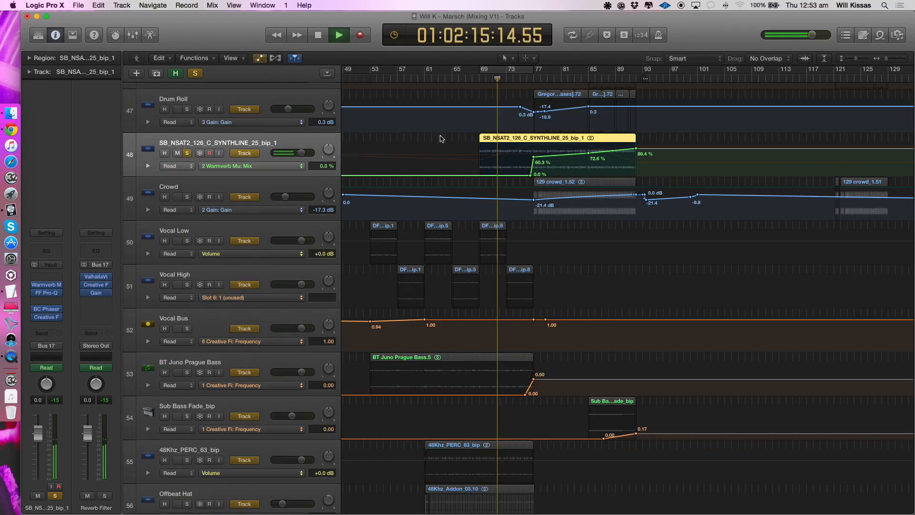
{"action": "scroll", "coordinate": [546, 100], "scroll_direction": "up", "scroll_amount": 3}
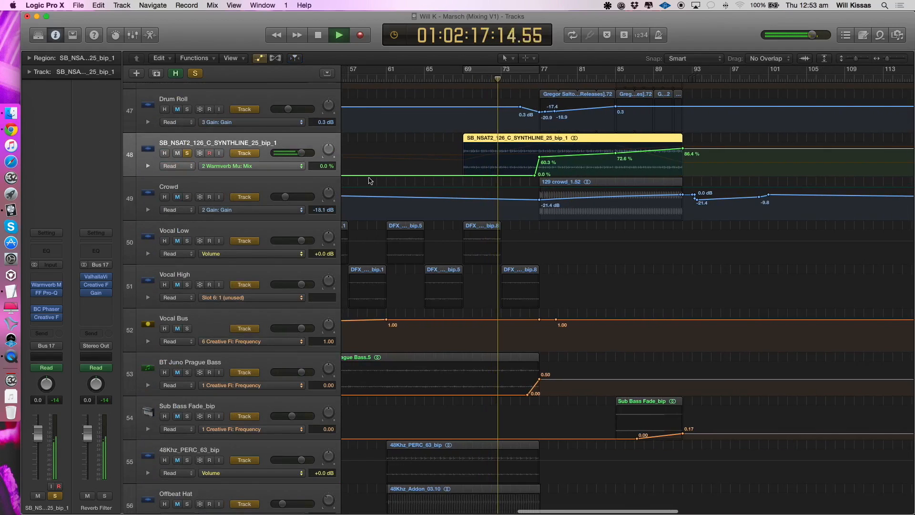
- Compare the synth line in solo against the full mix during playback, leaving its solo off
{"action": "left_click", "coordinate": [188, 154]}
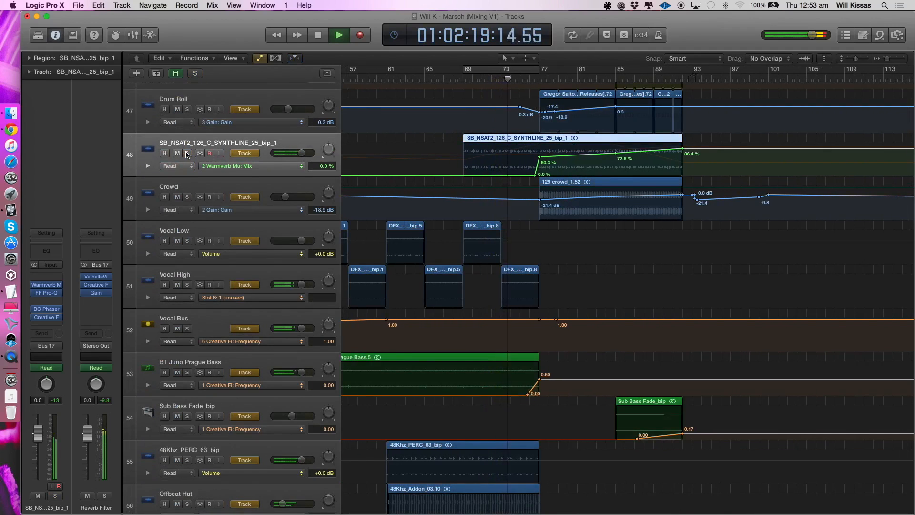
{"action": "left_click", "coordinate": [188, 154]}
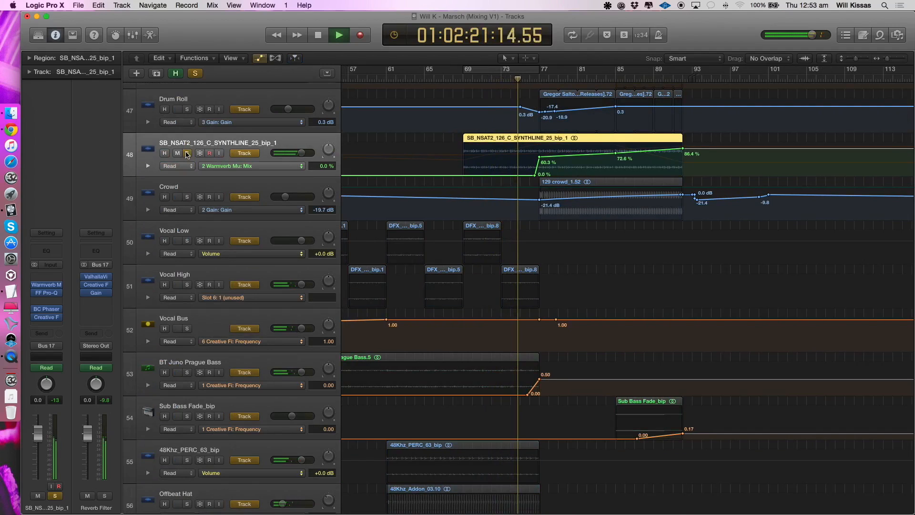
{"action": "left_click", "coordinate": [188, 153]}
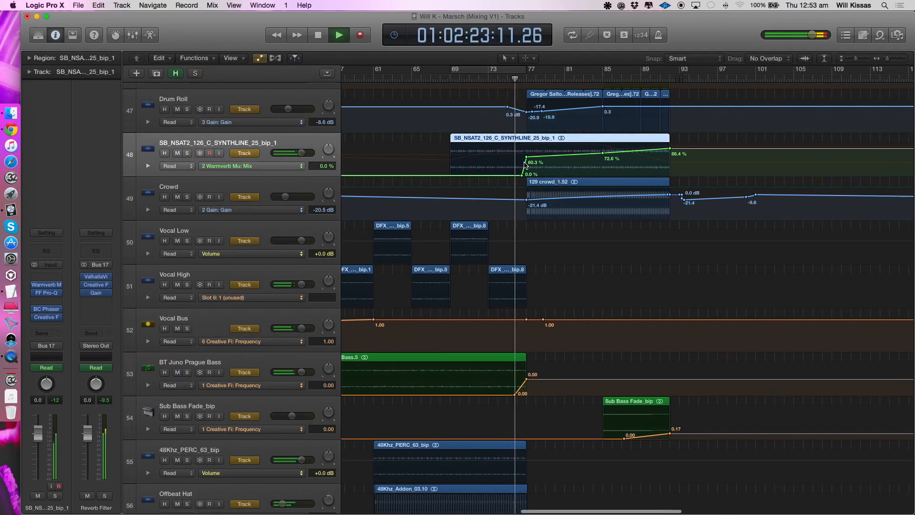
- Cycle bars 77–85, dismiss the system alert, and play SB_NSAT2_126_C_SYNTHLINE_25_bip_1 in solo
{"action": "scroll", "coordinate": [524, 165], "scroll_direction": "up", "scroll_amount": 3}
{"action": "scroll", "coordinate": [524, 166], "scroll_direction": "up", "scroll_amount": 2}
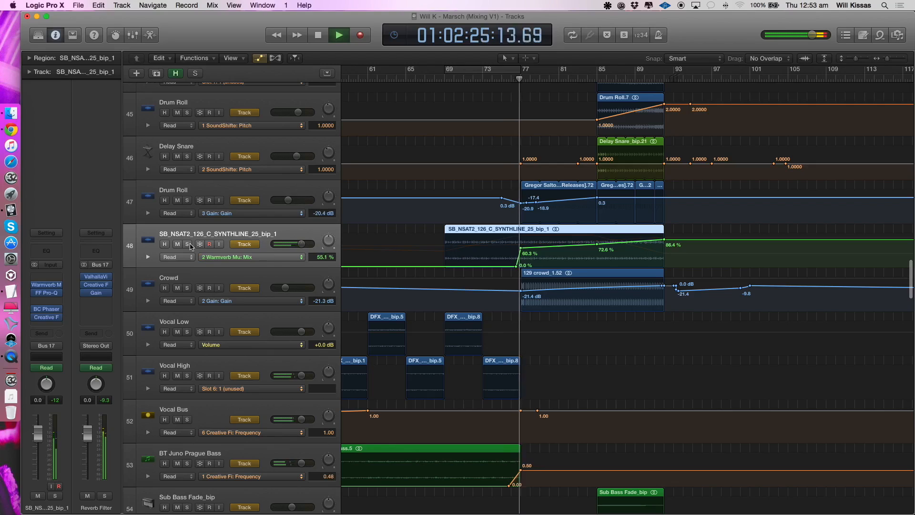
{"action": "left_click", "coordinate": [516, 71]}
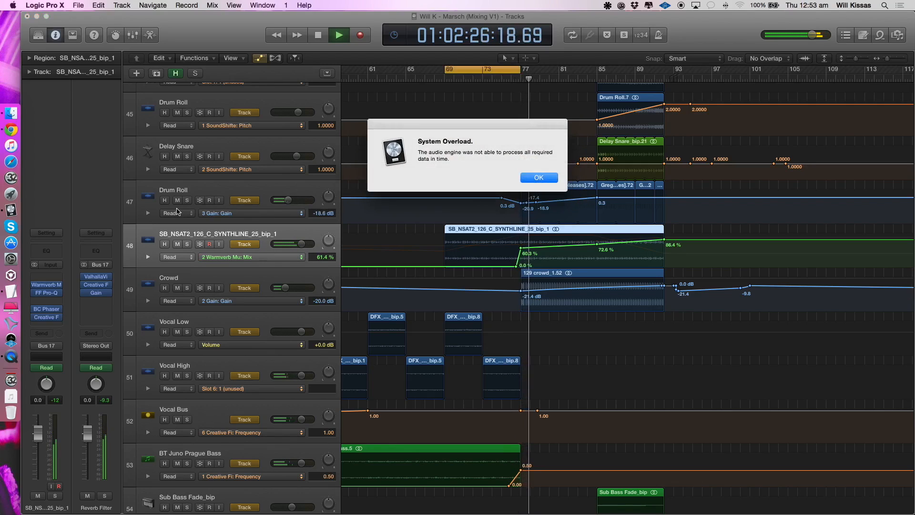
{"action": "key", "text": "Return"}
{"action": "left_click_drag", "start_coordinate": [481, 71], "coordinate": [557, 71]}
{"action": "left_click", "coordinate": [188, 244]}
{"action": "key", "text": "space"}
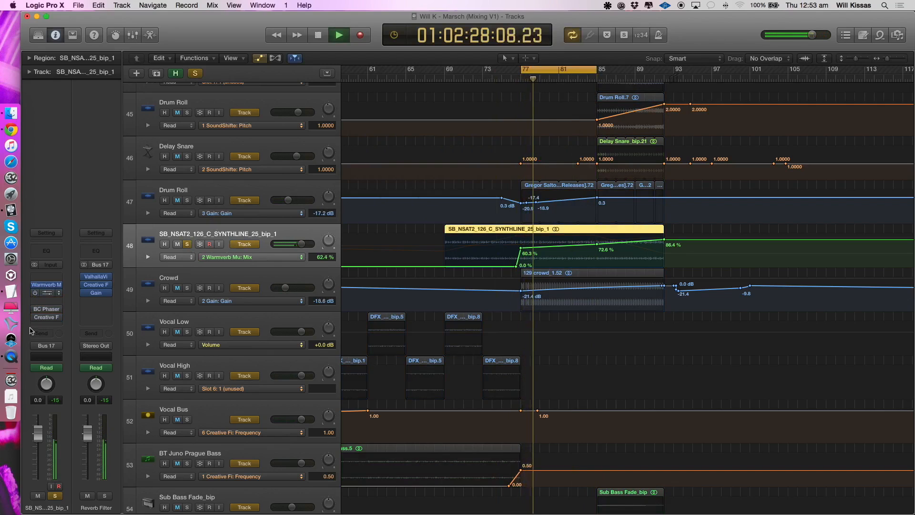
- Compare the synth line with Warmverb Multi-FX bypassed and enabled, and close the plug-in window
{"action": "left_click", "coordinate": [47, 286]}
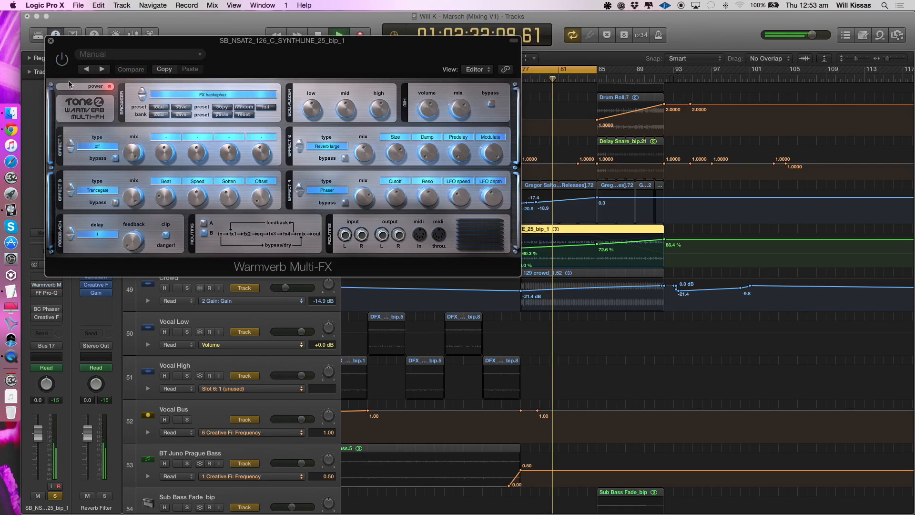
{"action": "left_click", "coordinate": [62, 59]}
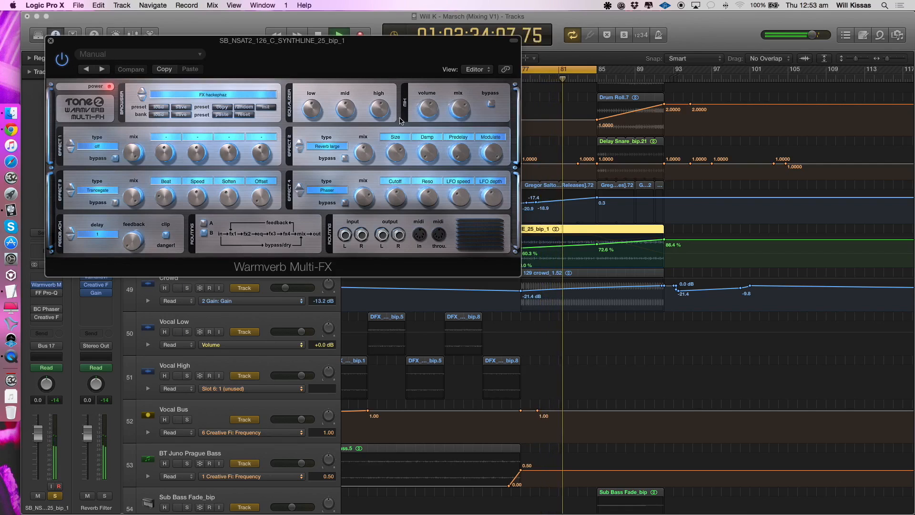
{"action": "left_click", "coordinate": [50, 40]}
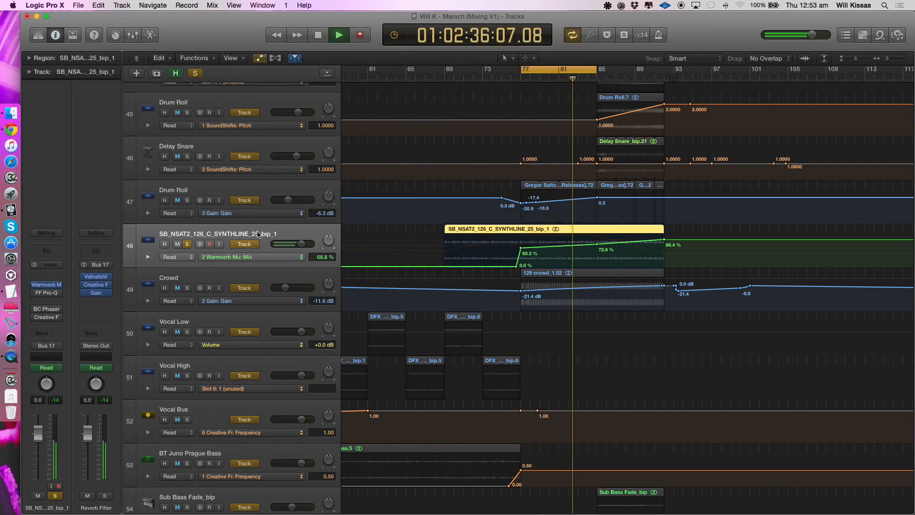
- Expand the synth line's automation lanes and extend the cycle to bar 92 to examine the Warmverb, BC Phaser and Creative Filter curves
{"action": "left_click", "coordinate": [148, 257]}
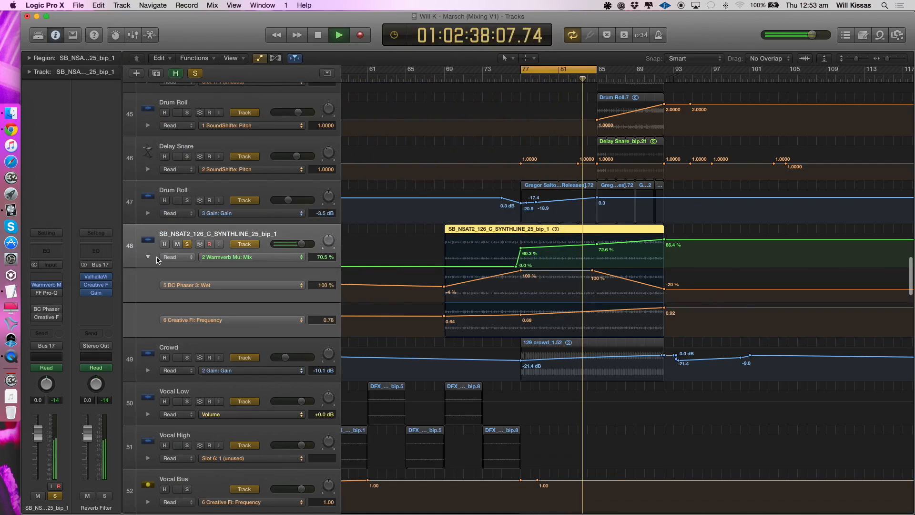
{"action": "left_click_drag", "start_coordinate": [594, 72], "coordinate": [666, 72]}
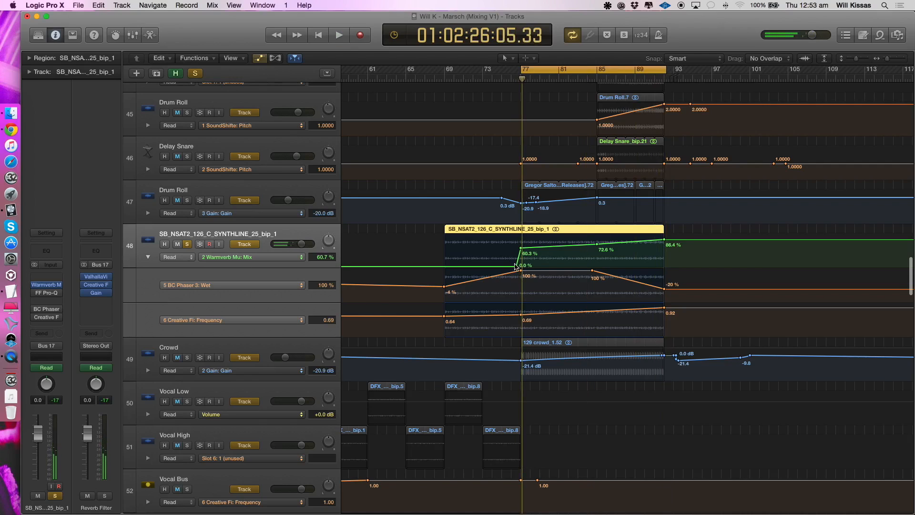
{"action": "scroll", "coordinate": [518, 252], "scroll_direction": "up", "scroll_amount": 1}
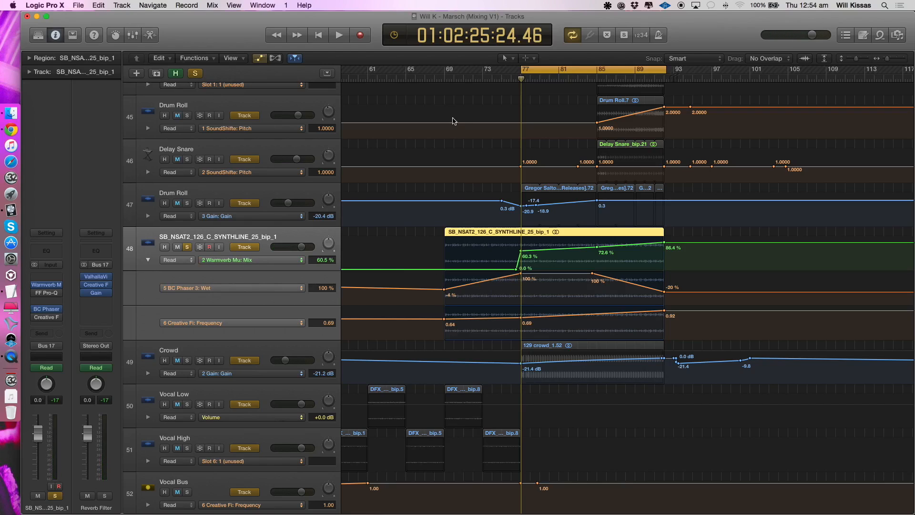
- Listen to the soloed synth line's automation from bar 69 and again from bar 85, cycling up to about bar 99
{"action": "left_click_drag", "start_coordinate": [448, 71], "coordinate": [731, 71]}
{"action": "key", "text": "space"}
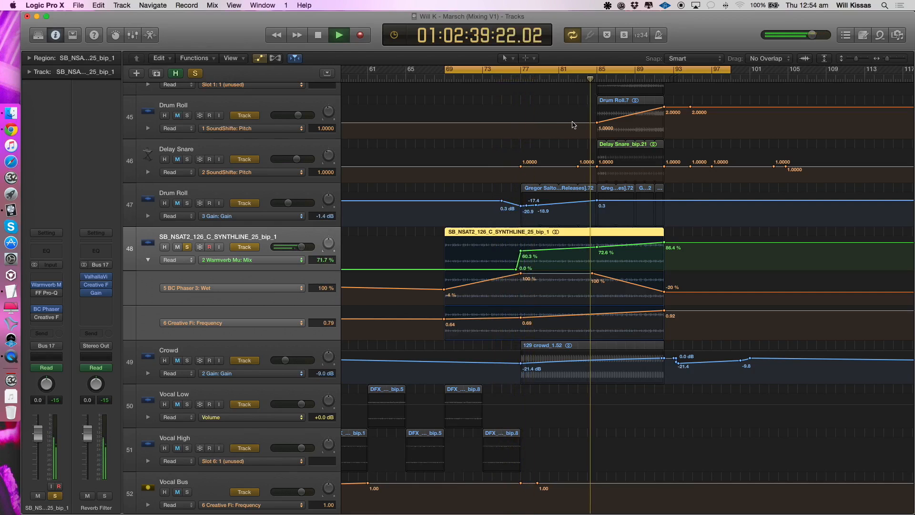
{"action": "key", "text": "Return"}
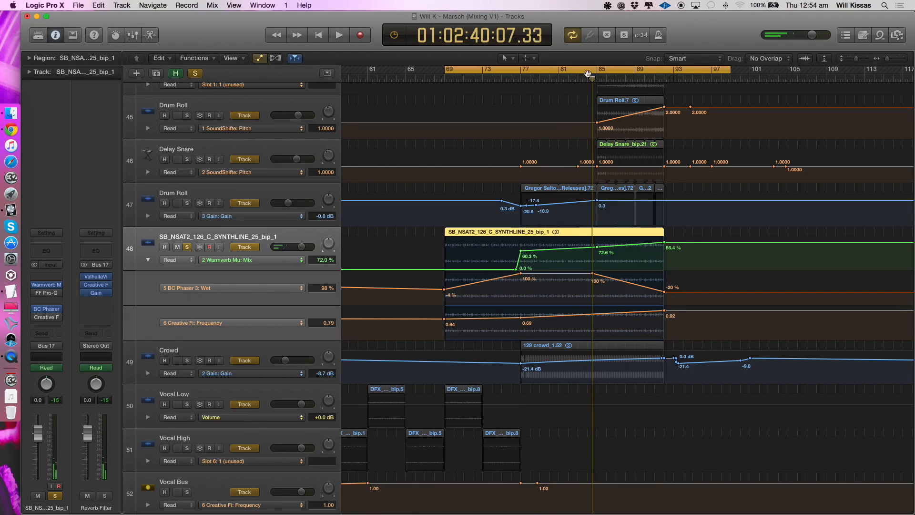
{"action": "left_click_drag", "start_coordinate": [599, 70], "coordinate": [731, 70]}
{"action": "key", "text": "space"}
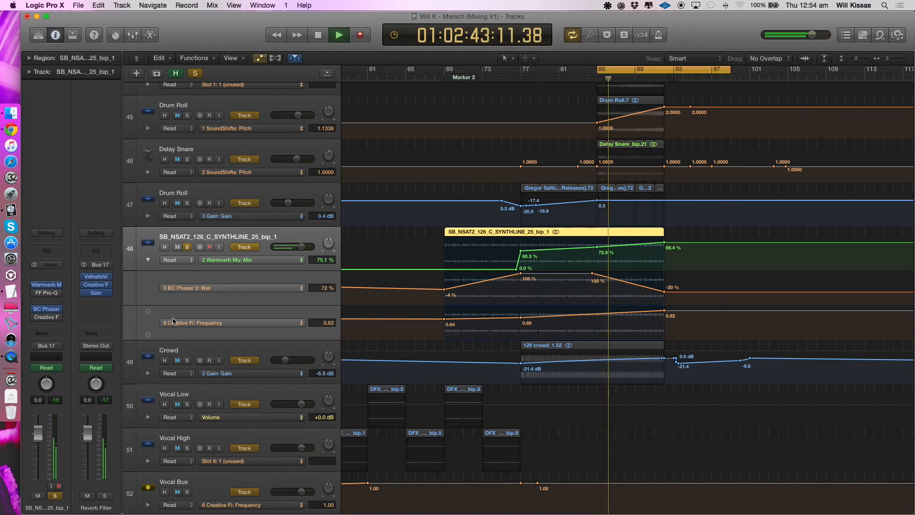
{"action": "key", "text": "space"}
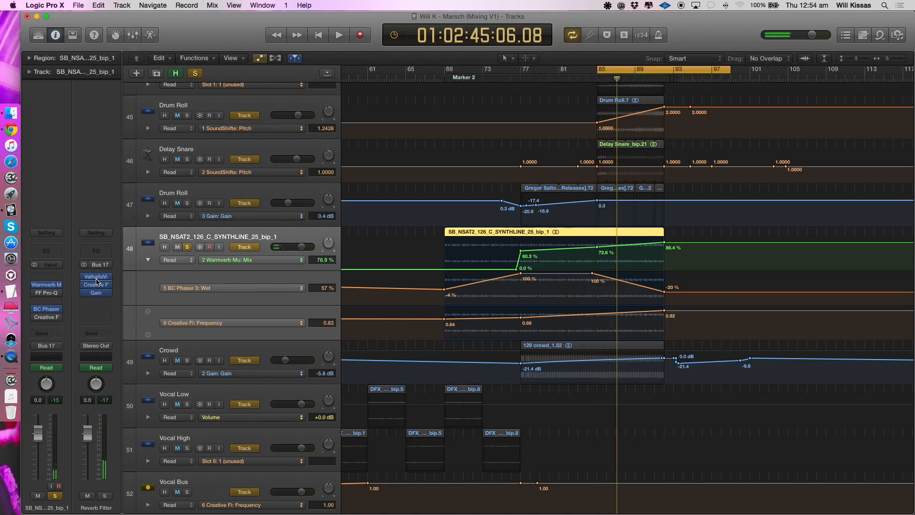
{"action": "left_click", "coordinate": [178, 247]}
{"action": "left_click", "coordinate": [177, 247]}
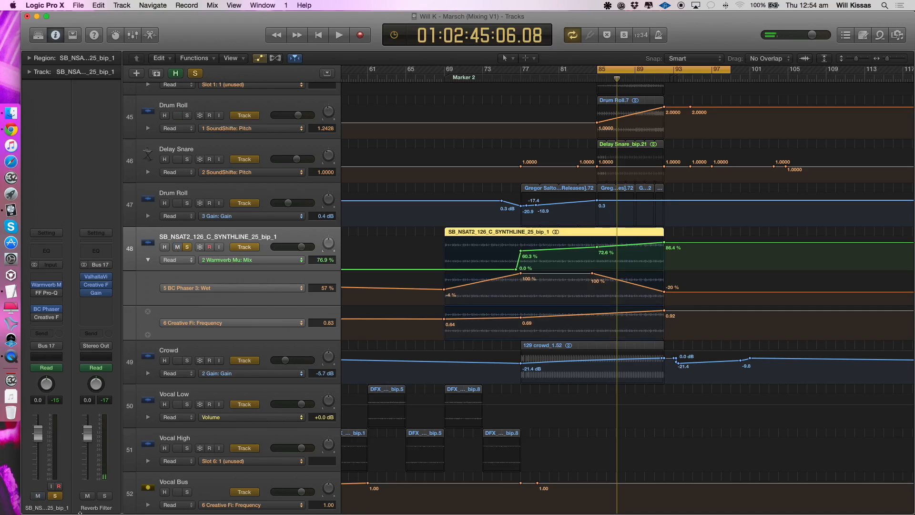
- Inspect the Reverb Filter bus's ValhallaVintageVerb, Creative Filter and Gain plug-ins, playing the synth line from bar 85
{"action": "left_click", "coordinate": [97, 279]}
{"action": "left_click_drag", "start_coordinate": [91, 54], "coordinate": [437, 88]}
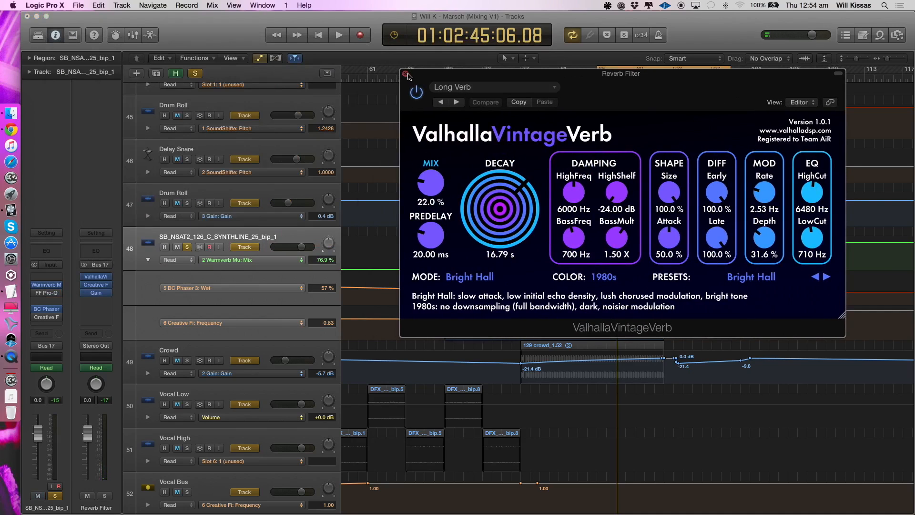
{"action": "left_click", "coordinate": [405, 74]}
{"action": "left_click", "coordinate": [101, 286]}
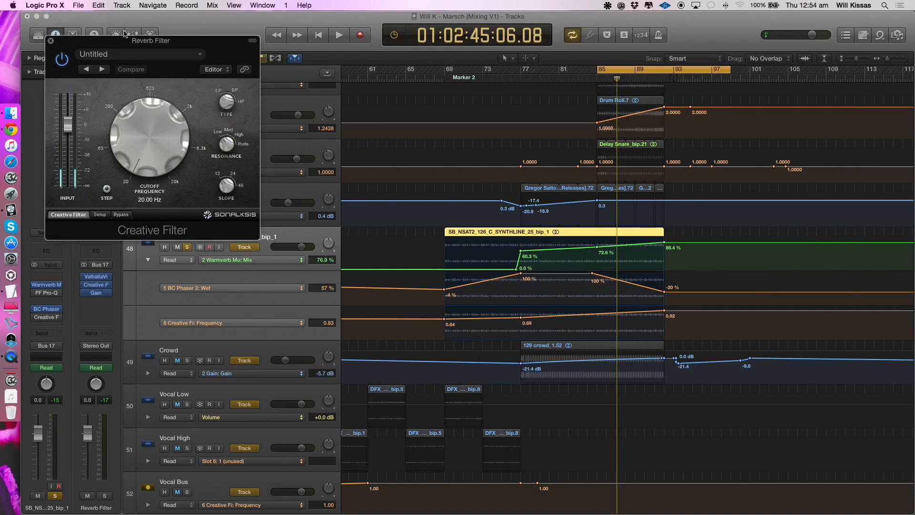
{"action": "double_click", "coordinate": [47, 42]}
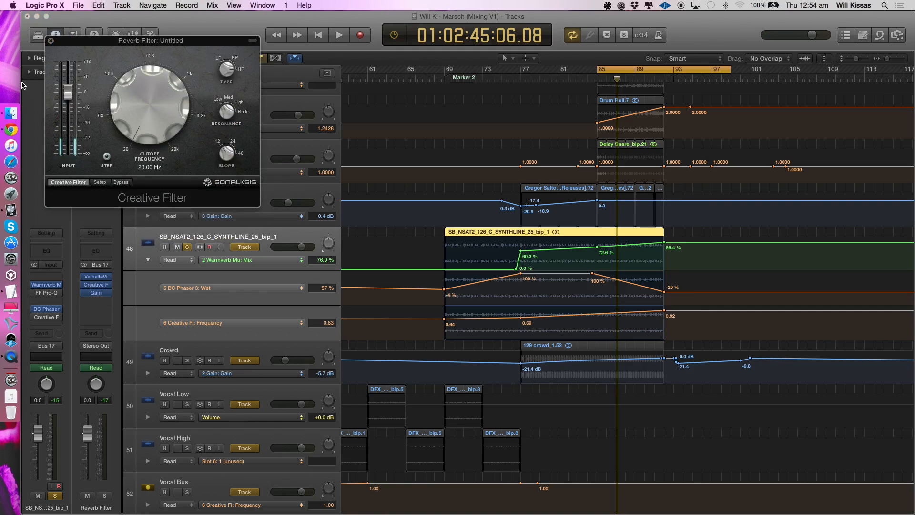
{"action": "left_click", "coordinate": [51, 42]}
{"action": "key", "text": "space"}
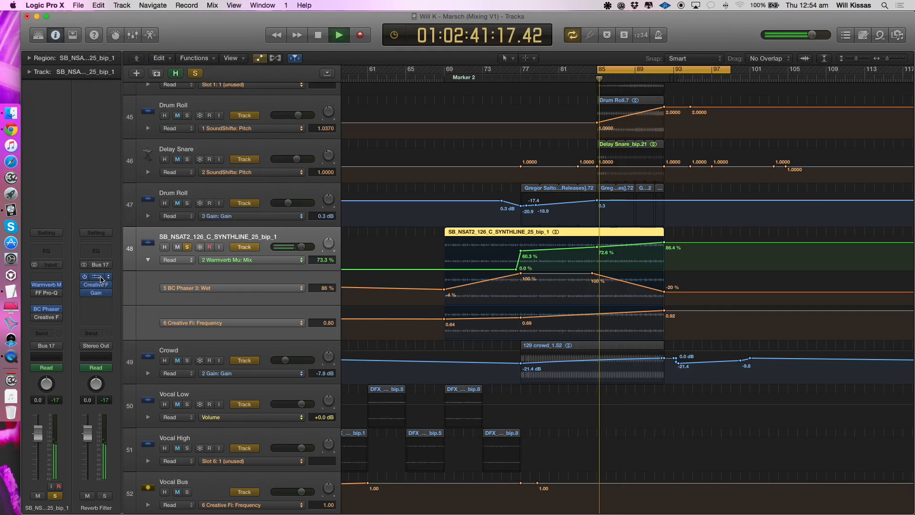
{"action": "left_click", "coordinate": [96, 293]}
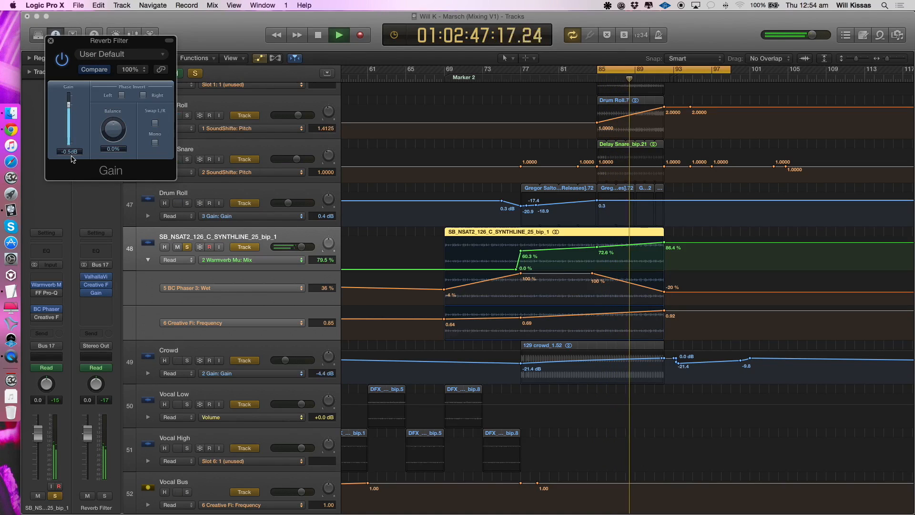
{"action": "left_click", "coordinate": [51, 42]}
{"action": "key", "text": "space"}
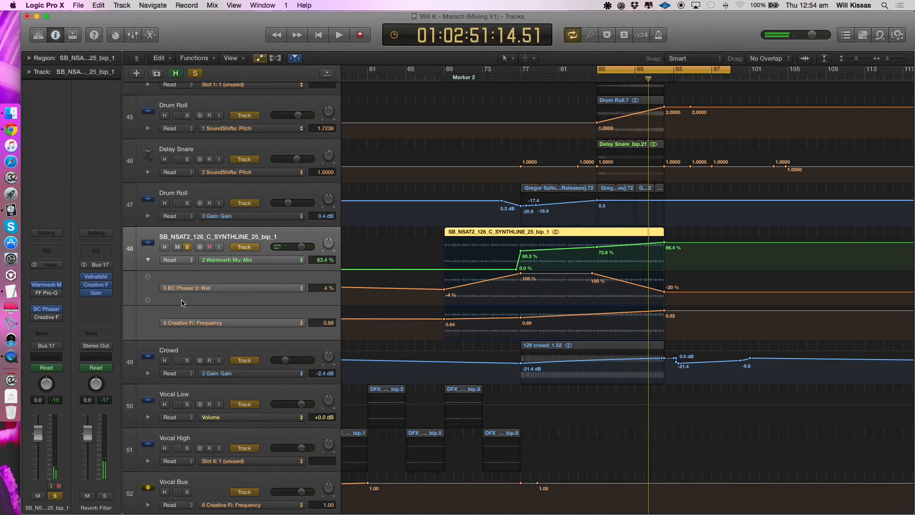
- Inspect the synth line's FF Pro-Q curve, close the plug-in, and clear the track's solo
{"action": "left_click", "coordinate": [48, 293]}
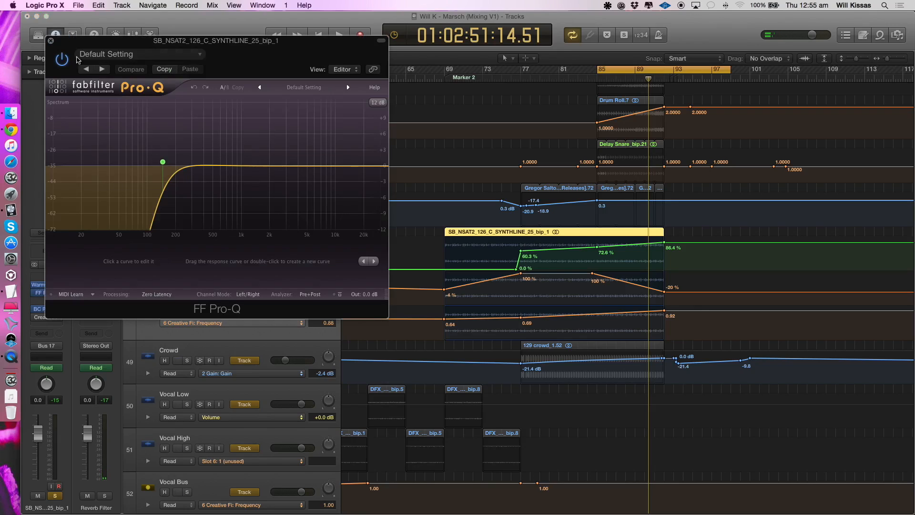
{"action": "left_click", "coordinate": [50, 42]}
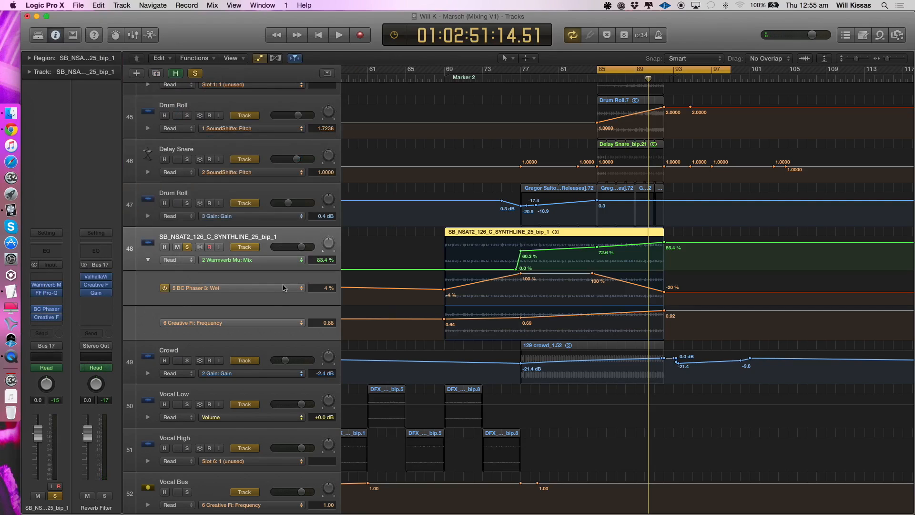
{"action": "left_click", "coordinate": [186, 247]}
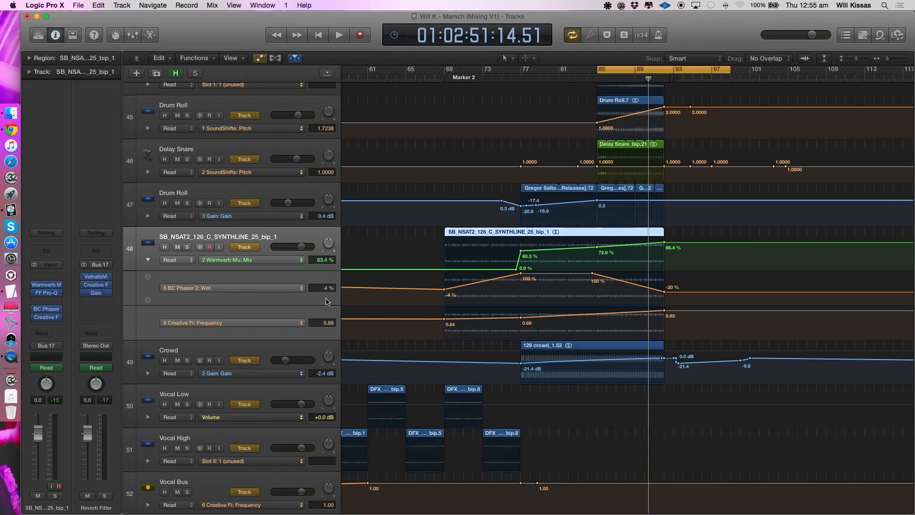
- Hide the automation, zoom out to survey the wider arrangement, and select the Pad Rise Long track
{"action": "scroll", "coordinate": [343, 307], "scroll_direction": "down", "scroll_amount": 8}
{"action": "scroll", "coordinate": [423, 318], "scroll_direction": "down", "scroll_amount": 8}
{"action": "scroll", "coordinate": [422, 318], "scroll_direction": "up", "scroll_amount": 5}
{"action": "scroll", "coordinate": [422, 318], "scroll_direction": "down", "scroll_amount": 10}
{"action": "left_click", "coordinate": [317, 289]}
{"action": "left_click", "coordinate": [234, 266]}
{"action": "left_click", "coordinate": [255, 259]}
{"action": "left_click", "coordinate": [255, 252]}
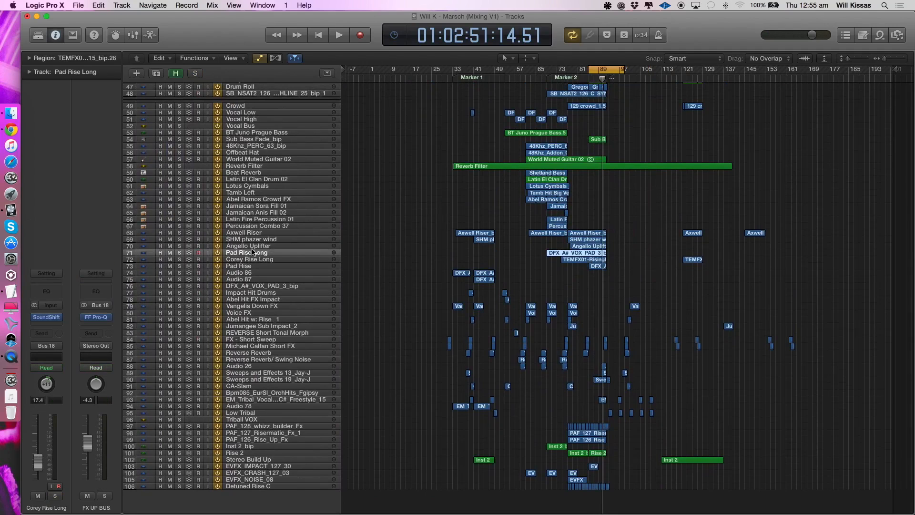
- Show the mixer and solo the Stereo Build Up channel
{"action": "key", "text": "x"}
{"action": "scroll", "coordinate": [434, 397], "scroll_direction": "down", "scroll_amount": 5}
{"action": "scroll", "coordinate": [434, 396], "scroll_direction": "up", "scroll_amount": 5}
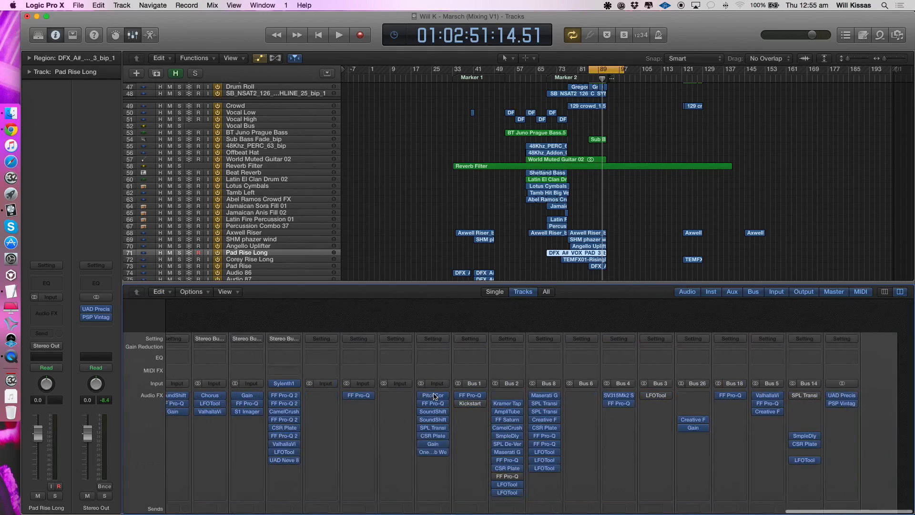
{"action": "scroll", "coordinate": [433, 396], "scroll_direction": "down", "scroll_amount": 5}
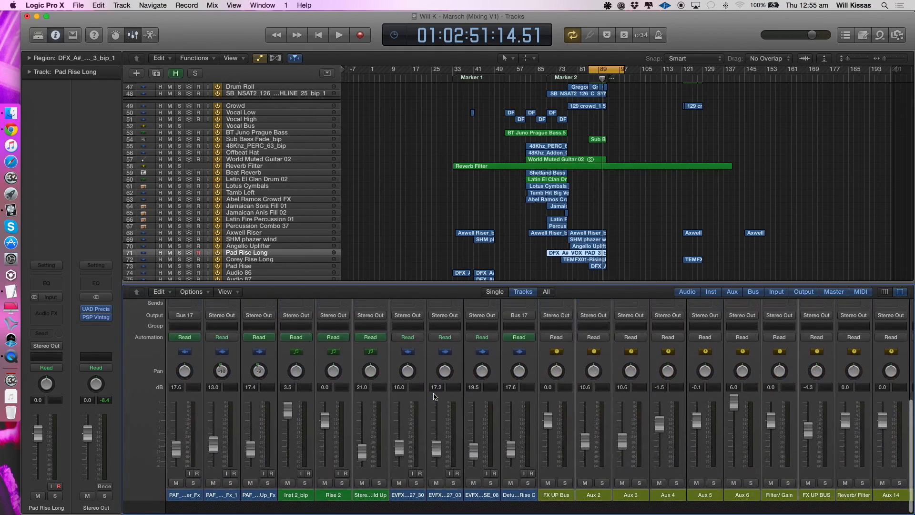
{"action": "left_click", "coordinate": [379, 504]}
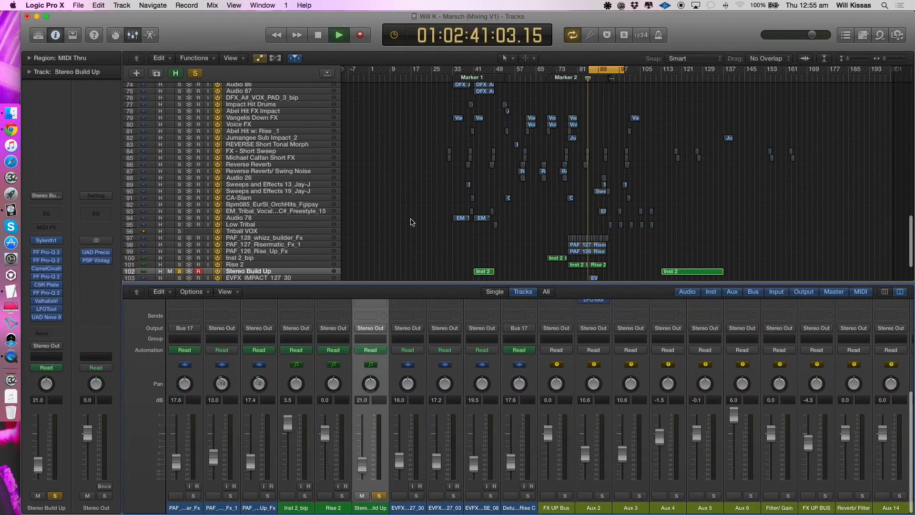
- Start the cycle range at bar 41 and listen to Stereo Build Up alone with its effects chain shown
{"action": "left_click_drag", "start_coordinate": [472, 71], "coordinate": [573, 72]}
{"action": "key", "text": "space"}
{"action": "key", "text": "space"}
{"action": "left_click_drag", "start_coordinate": [472, 70], "coordinate": [474, 78]}
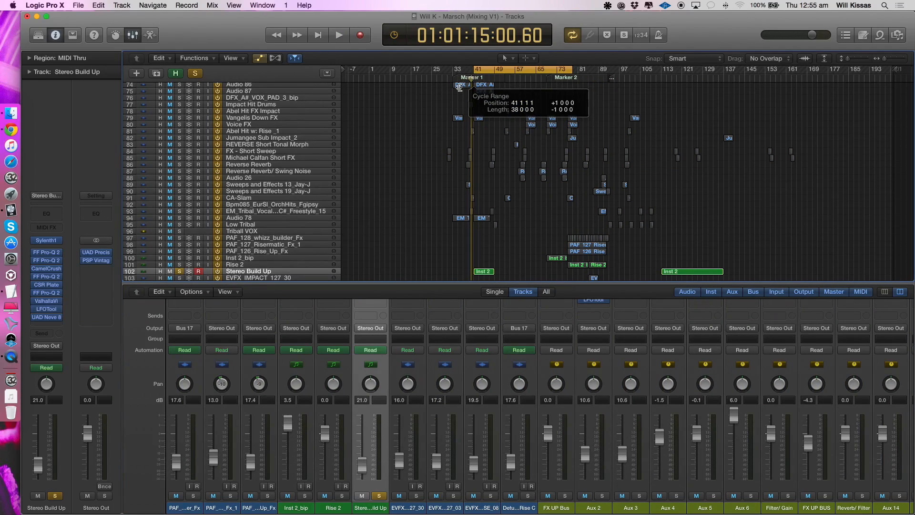
{"action": "key", "text": "space"}
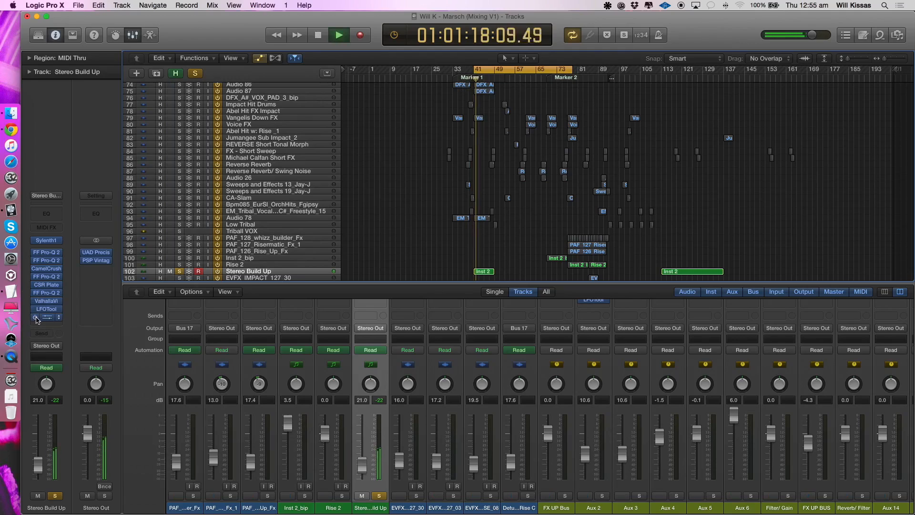
{"action": "mouse_move", "coordinate": [36, 317]}
{"action": "left_mouse_down"}
{"action": "mouse_move", "coordinate": [34, 244]}
{"action": "mouse_move", "coordinate": [32, 339]}
{"action": "left_mouse_up"}
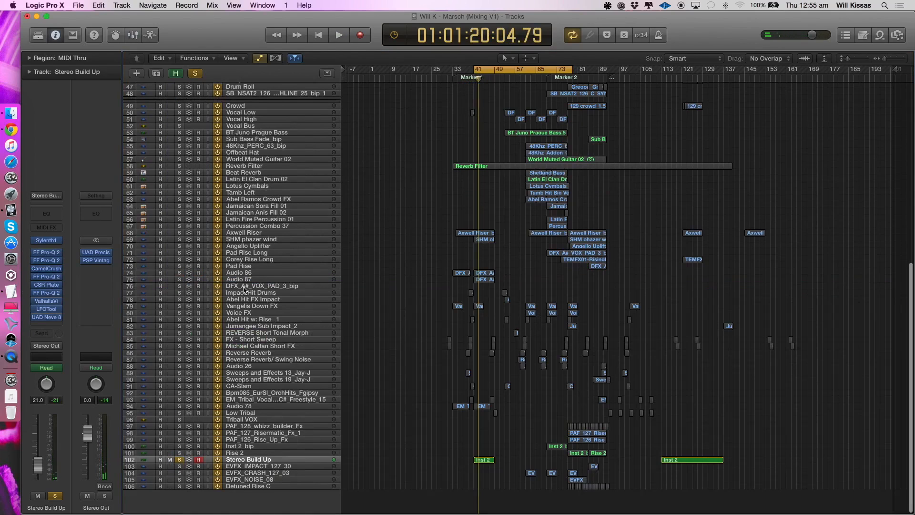
- Hide the mixer, clear Stereo Build Up's solo, and select its track in a closer view of the arrangement
{"action": "key", "text": "x"}
{"action": "left_click", "coordinate": [275, 413]}
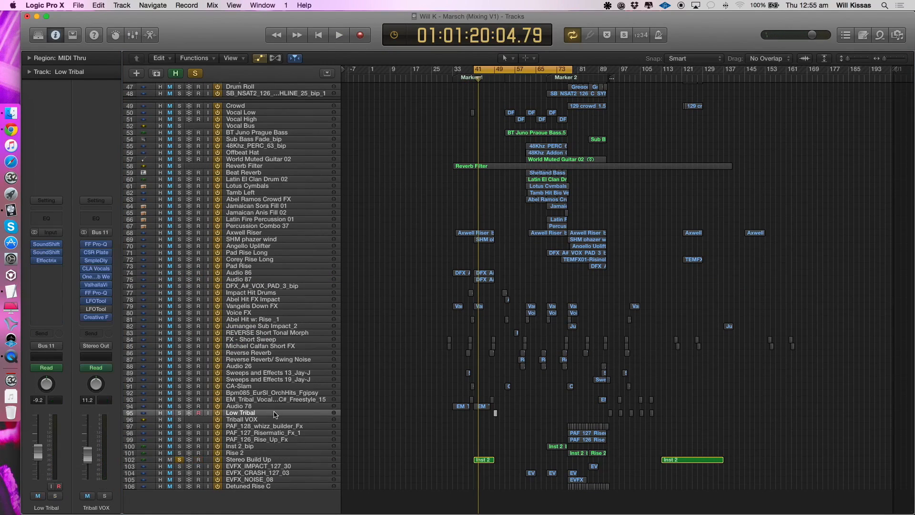
{"action": "key", "text": "super+Right"}
{"action": "key", "text": "super+Right"}
{"action": "key", "text": "super+Right"}
{"action": "left_click", "coordinate": [179, 460]}
{"action": "left_click", "coordinate": [259, 461]}
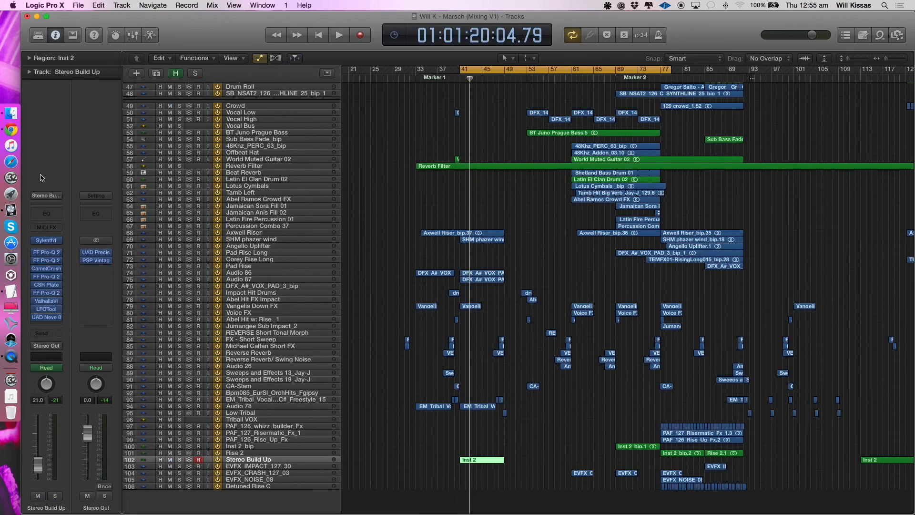
- Check the UAD Neve plug-in on Stereo Build Up, close it, and select the Reverb Filter region
{"action": "key", "text": "super+Left"}
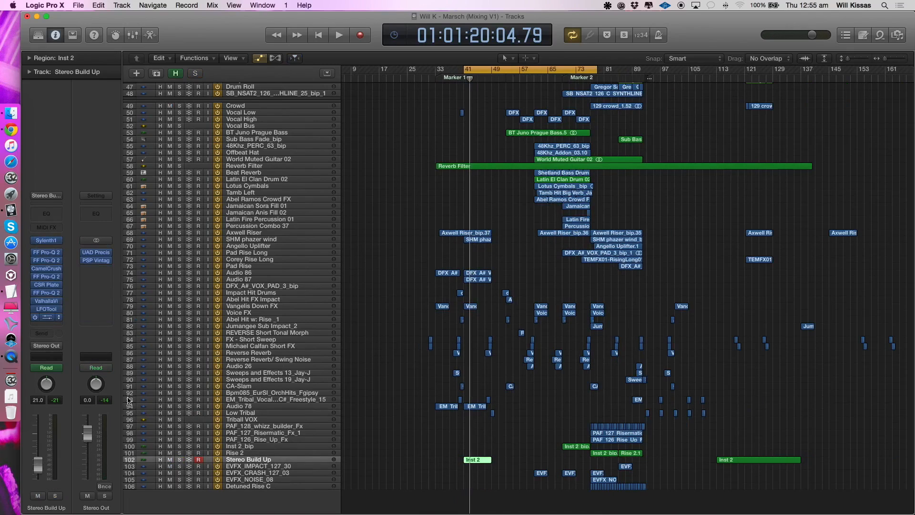
{"action": "left_click", "coordinate": [49, 318]}
{"action": "left_click", "coordinate": [50, 41]}
{"action": "left_click", "coordinate": [437, 166]}
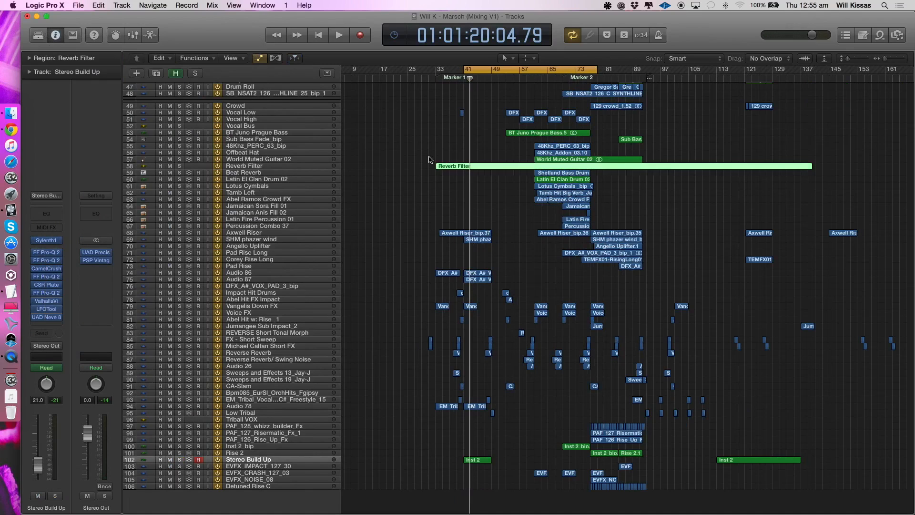
- Open the recent project Will K - Marsch (Master) 2 NEWER, skipping all missing audio files
{"action": "left_click", "coordinate": [52, 6]}
{"action": "mouse_move", "coordinate": [79, 5]}
{"action": "mouse_move", "coordinate": [156, 44]}
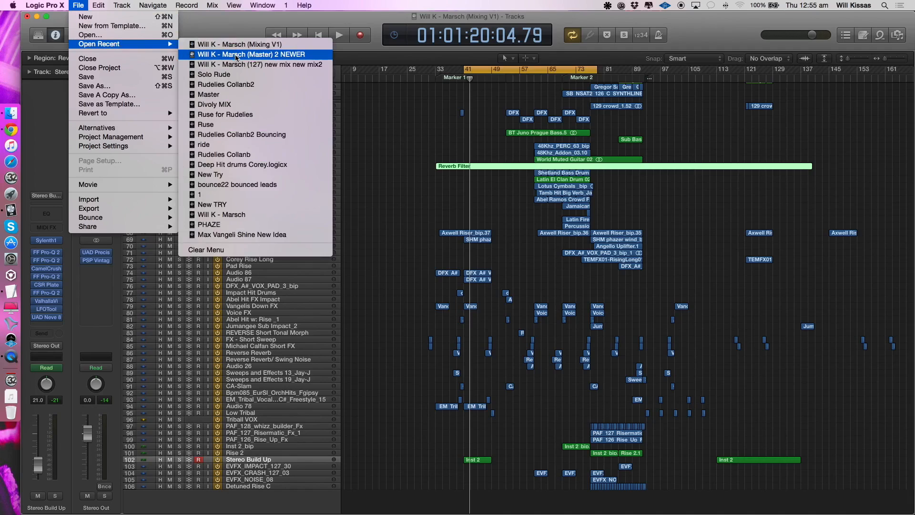
{"action": "left_click", "coordinate": [237, 55]}
{"action": "left_click", "coordinate": [547, 180]}
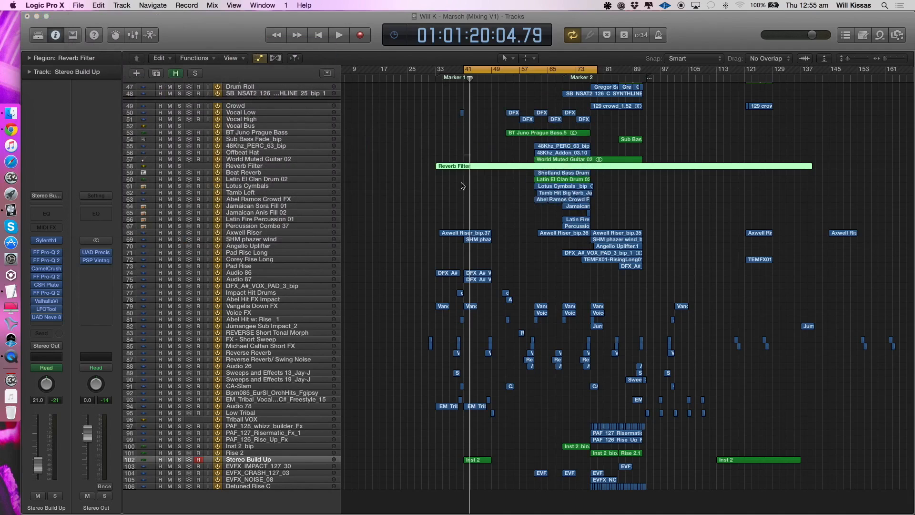
{"action": "left_click", "coordinate": [417, 178]}
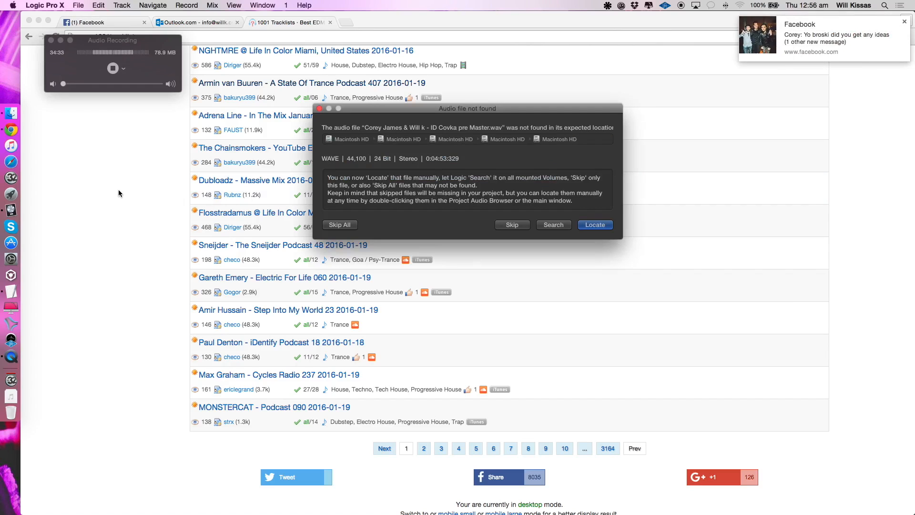
{"action": "left_click", "coordinate": [339, 225]}
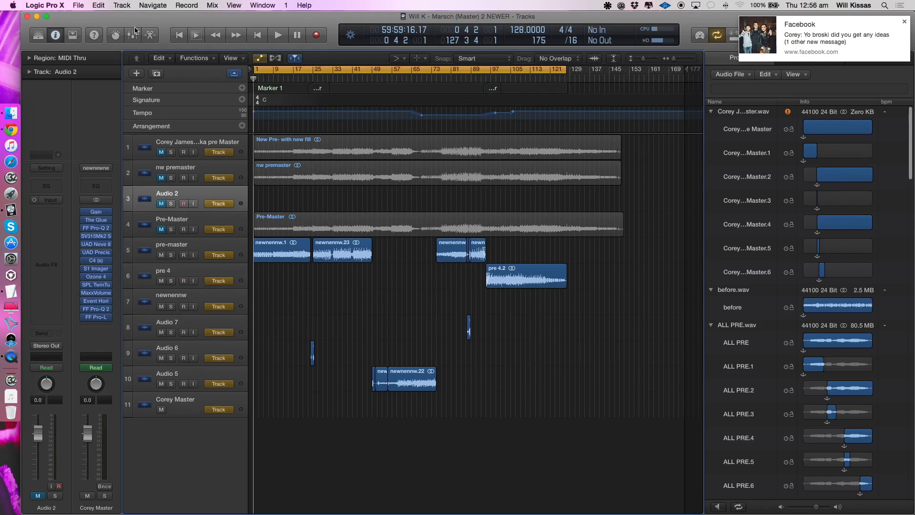
- Open the recent project Will K - Marsch (127) new mix new mix2 in place of the current project
{"action": "left_click", "coordinate": [78, 5]}
{"action": "mouse_move", "coordinate": [155, 45]}
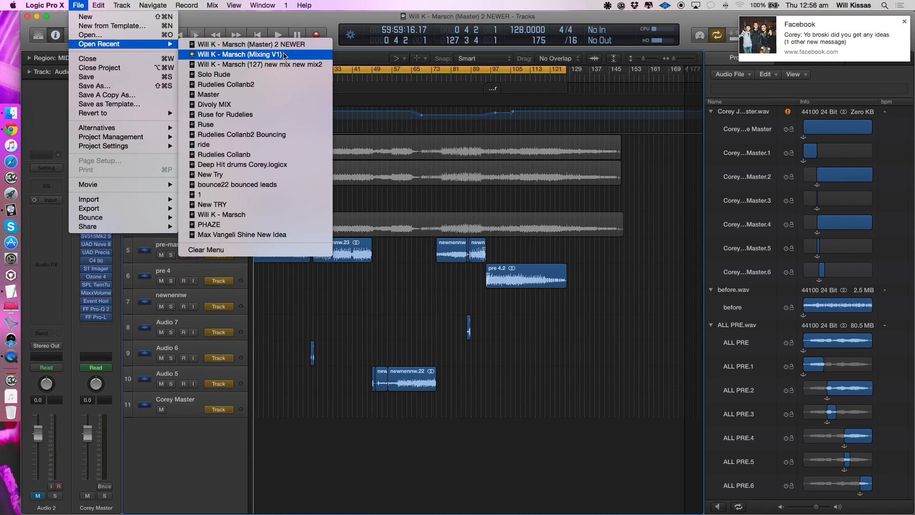
{"action": "left_click", "coordinate": [284, 63]}
{"action": "left_click", "coordinate": [546, 179]}
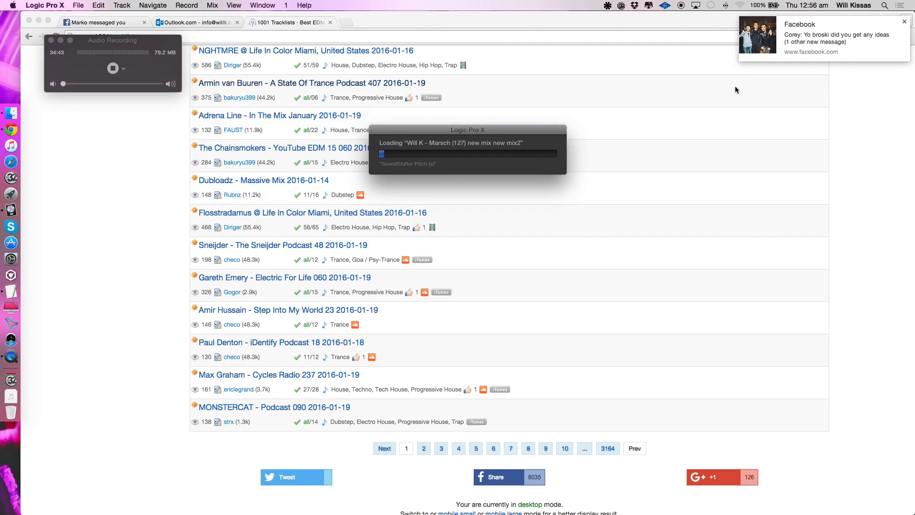
- Switch to Chrome and find Will K - Marsch in the 1001Tracklists Newcomer Track Charts, opening its page to see who supported it
{"action": "left_click", "coordinate": [115, 232]}
{"action": "scroll", "coordinate": [116, 232], "scroll_direction": "up", "scroll_amount": 10}
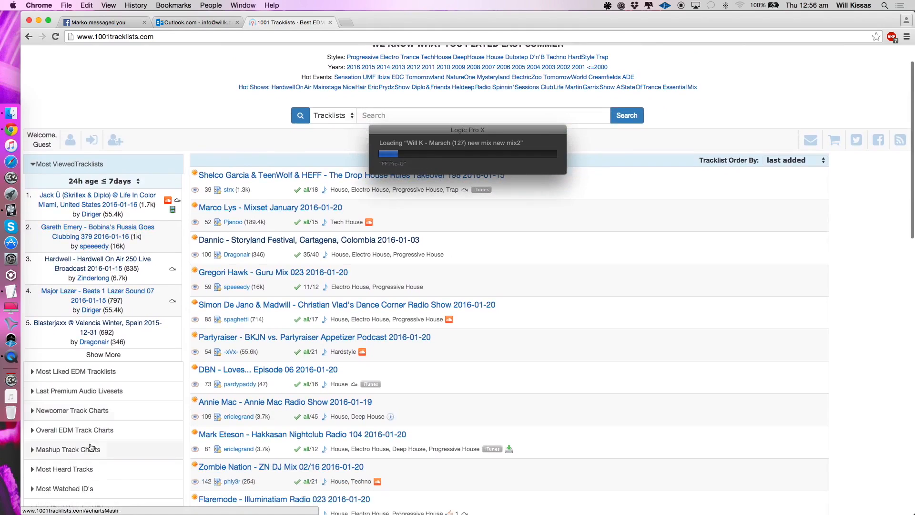
{"action": "left_click", "coordinate": [92, 418]}
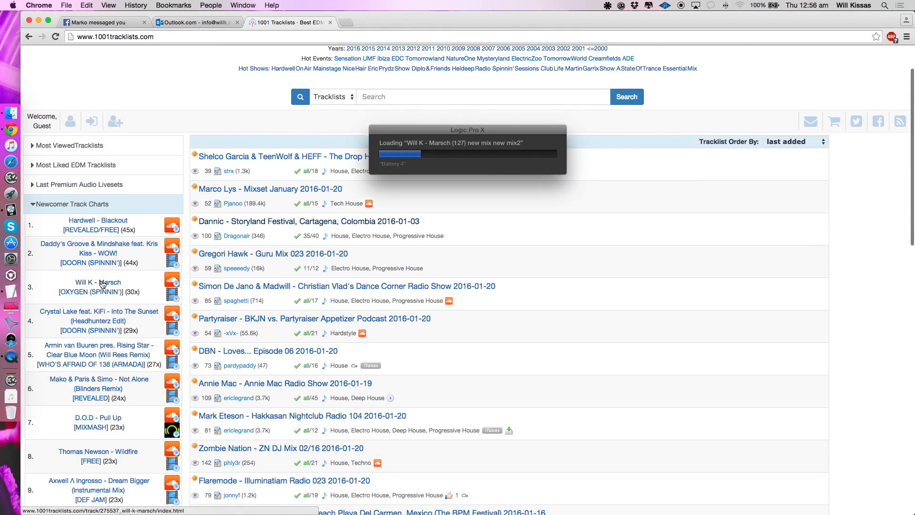
{"action": "scroll", "coordinate": [102, 284], "scroll_direction": "up", "scroll_amount": 3}
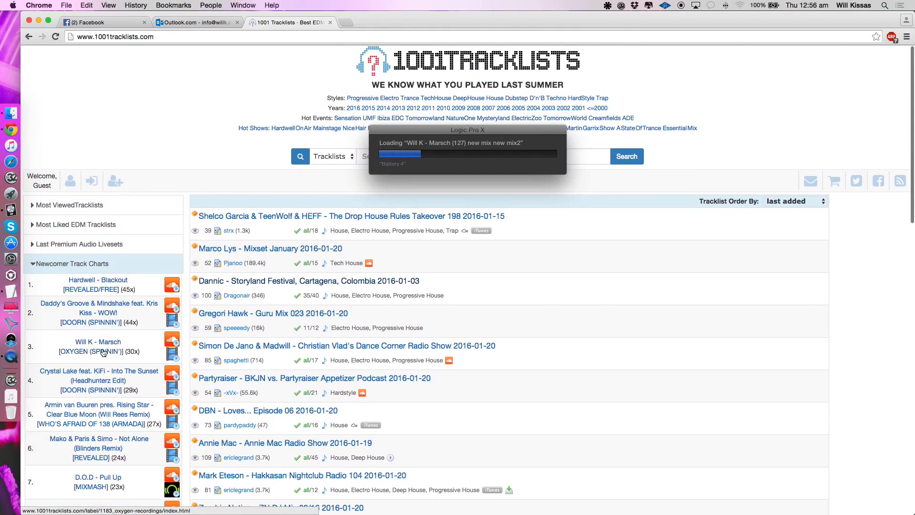
{"action": "left_click", "coordinate": [101, 352]}
{"action": "scroll", "coordinate": [130, 379], "scroll_direction": "down", "scroll_amount": 5}
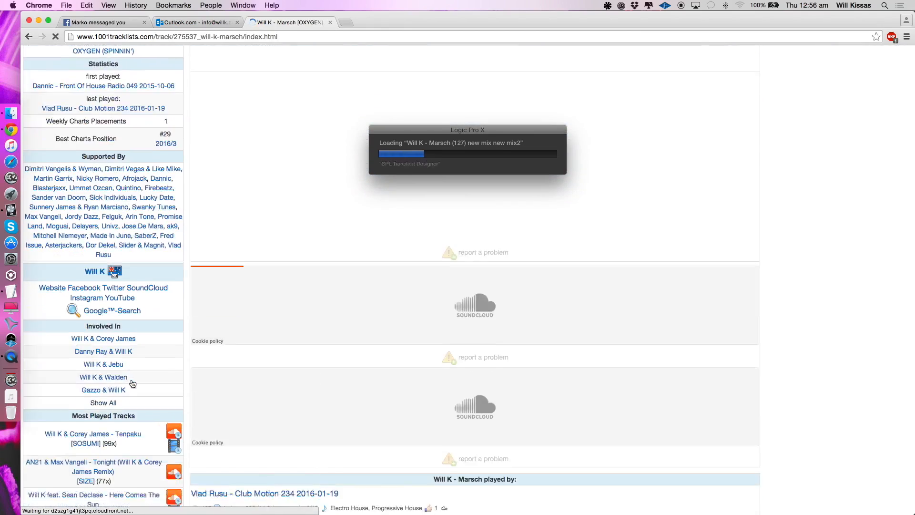
{"action": "scroll", "coordinate": [131, 379], "scroll_direction": "up", "scroll_amount": 10}
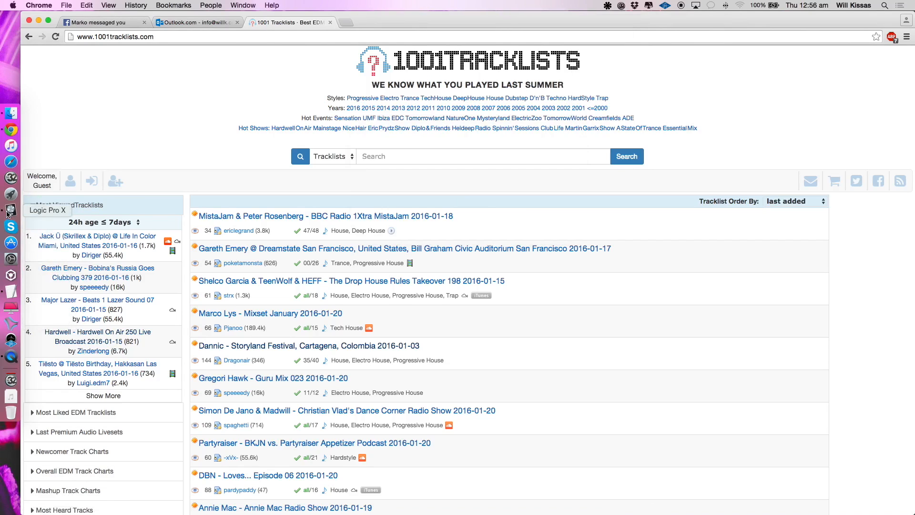
- Switch back to Logic Pro, set the cycle range from bar 1 to about bar 49, and start playback
{"action": "left_click", "coordinate": [7, 213]}
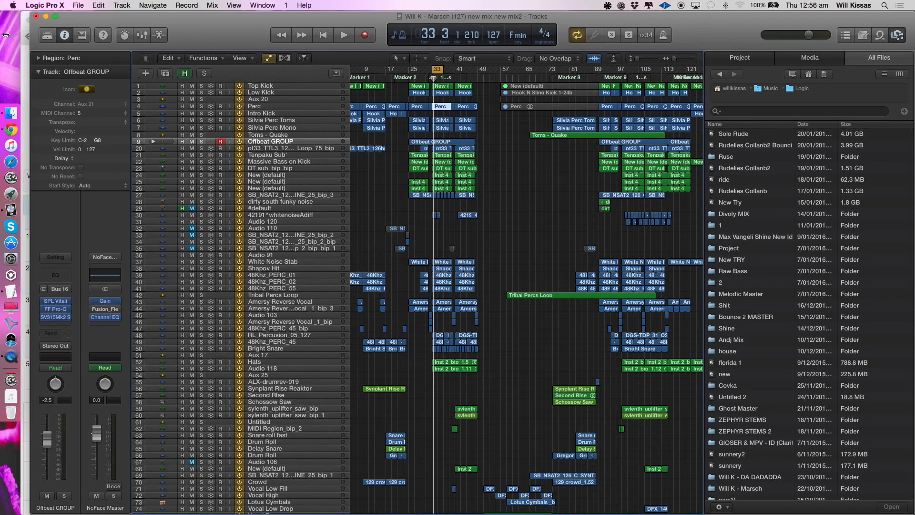
{"action": "left_click_drag", "start_coordinate": [6, 35], "coordinate": [4, 35]}
{"action": "scroll", "coordinate": [399, 142], "scroll_direction": "left", "scroll_amount": 3}
{"action": "left_click_drag", "start_coordinate": [367, 70], "coordinate": [507, 71]}
{"action": "key", "text": "super+Right"}
{"action": "key", "text": "super+Right"}
{"action": "scroll", "coordinate": [368, 190], "scroll_direction": "up", "scroll_amount": 3}
{"action": "key", "text": "space"}
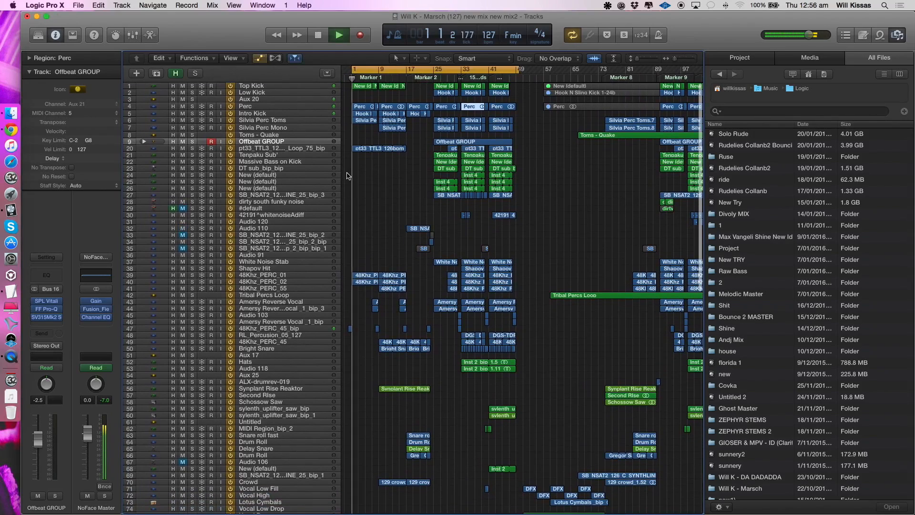
- Raise the system volume and restart playback briefly to check the level of the intro
{"action": "key", "text": "XF86AudioRaiseVolume"}
{"action": "key", "text": "XF86AudioRaiseVolume"}
{"action": "key", "text": "space"}
{"action": "key", "text": "space"}
- Insert a stereo PSP VintageWarmer at the end of the NoFace Master effects chain and close its window
{"action": "left_click", "coordinate": [97, 324]}
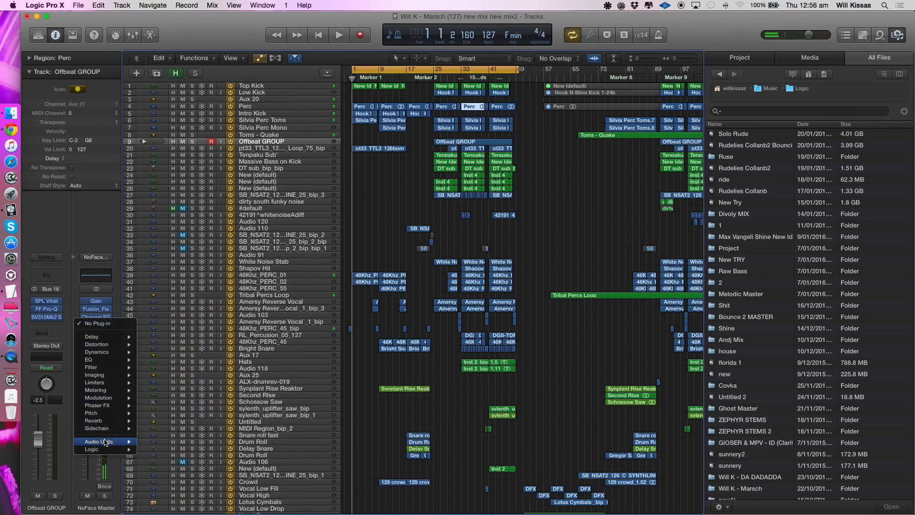
{"action": "mouse_move", "coordinate": [100, 442]}
{"action": "mouse_move", "coordinate": [171, 289]}
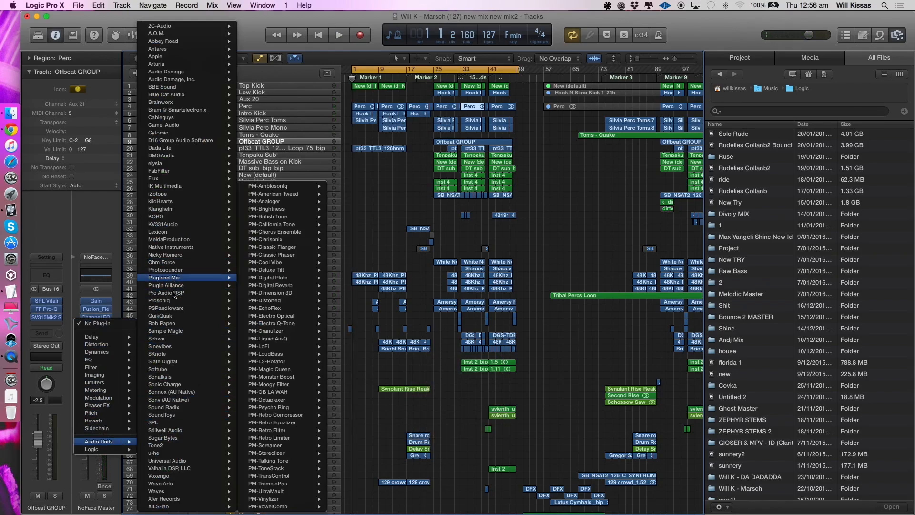
{"action": "mouse_move", "coordinate": [174, 308]}
{"action": "mouse_move", "coordinate": [299, 385]}
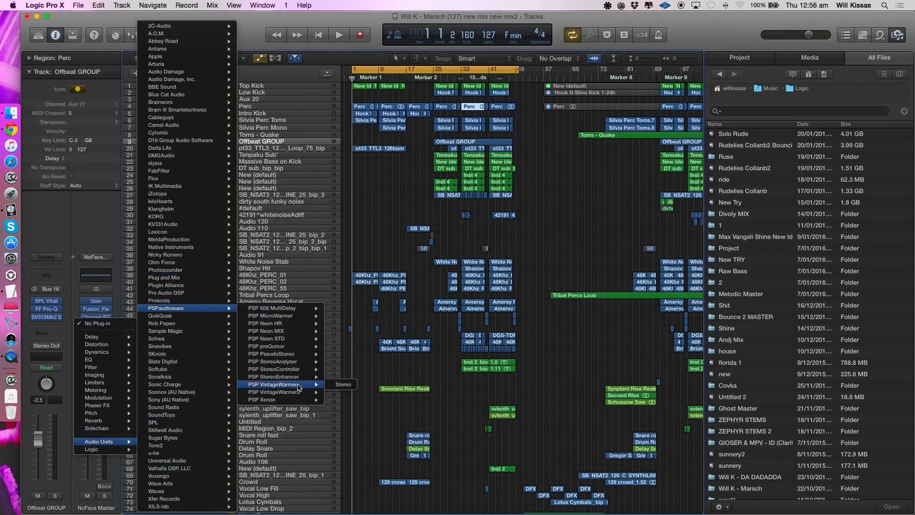
{"action": "left_click", "coordinate": [342, 385]}
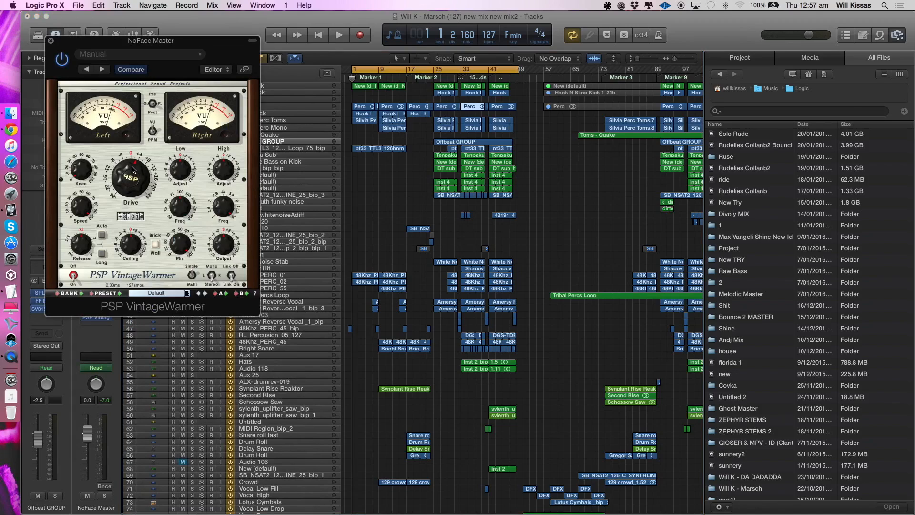
{"action": "left_click", "coordinate": [51, 43]}
- Play the intro at a higher system volume and solo the Perc, Intro Kick and Silvia Perc Toms tracks
{"action": "key", "text": "space"}
{"action": "key", "text": "XF86AudioRaiseVolume"}
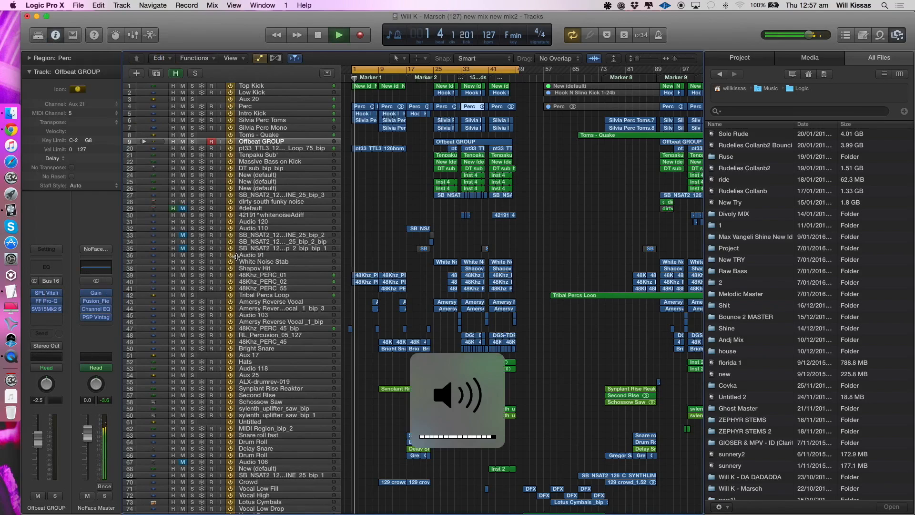
{"action": "scroll", "coordinate": [369, 261], "scroll_direction": "up", "scroll_amount": 5}
{"action": "scroll", "coordinate": [369, 261], "scroll_direction": "left", "scroll_amount": 3}
{"action": "scroll", "coordinate": [369, 262], "scroll_direction": "up", "scroll_amount": 3}
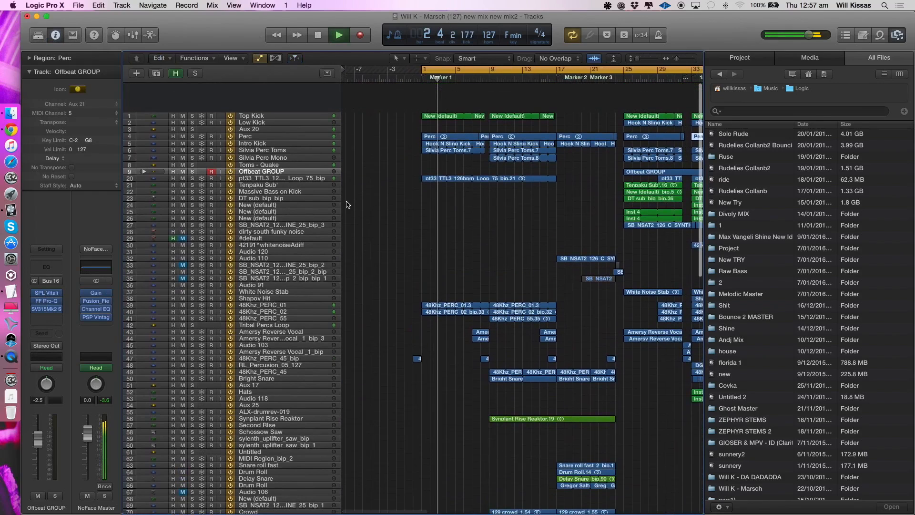
{"action": "left_click", "coordinate": [256, 107]}
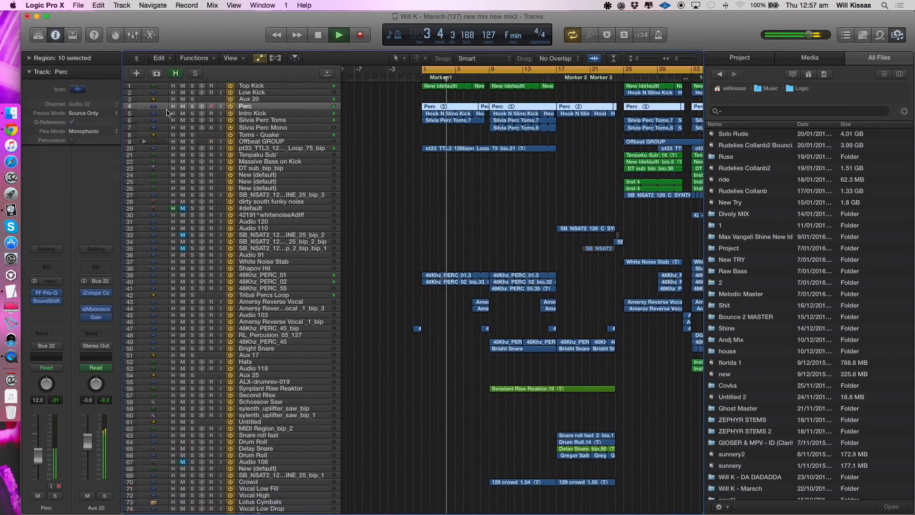
{"action": "left_click_drag", "start_coordinate": [192, 106], "coordinate": [193, 121]}
{"action": "key", "text": "space"}
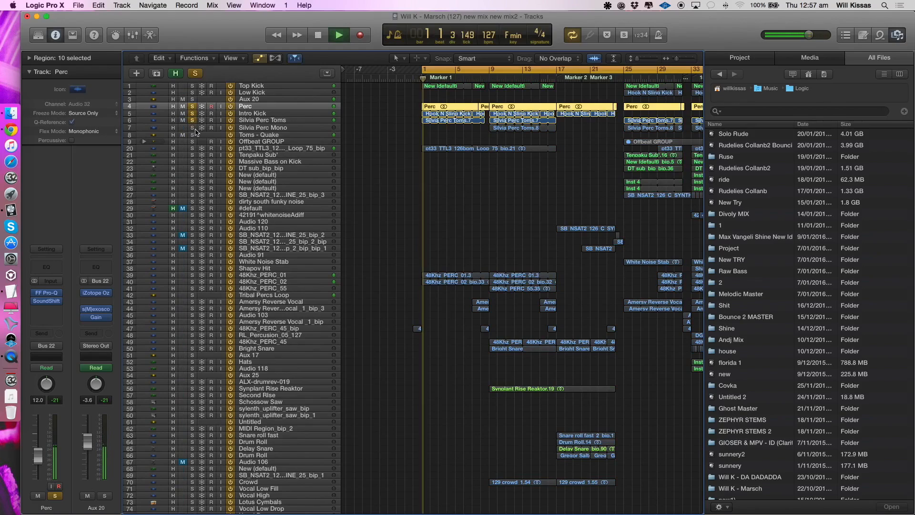
- Listen to the pt33_TTL3 loop, 48Khz_PERC_01 and 48Khz_PERC_02 in solo, and clear the solos
{"action": "left_click", "coordinate": [192, 149]}
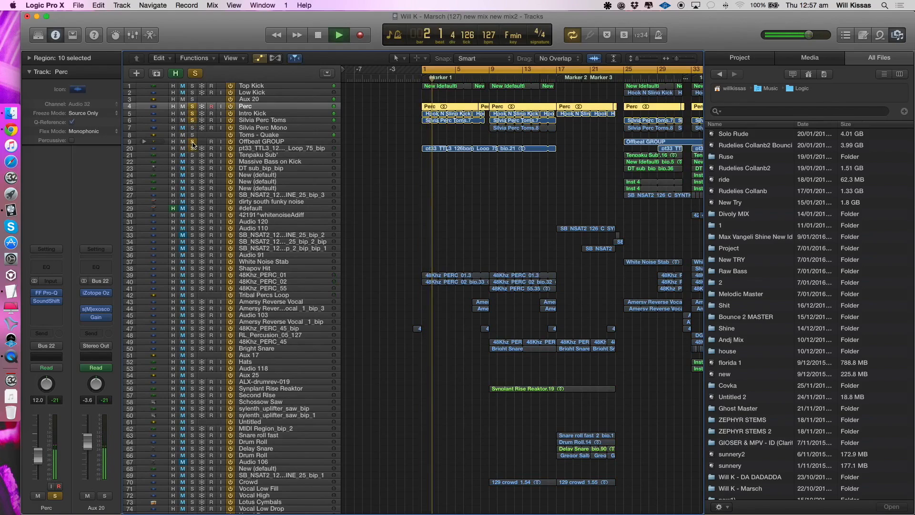
{"action": "left_click", "coordinate": [244, 149]}
{"action": "left_click", "coordinate": [187, 275]}
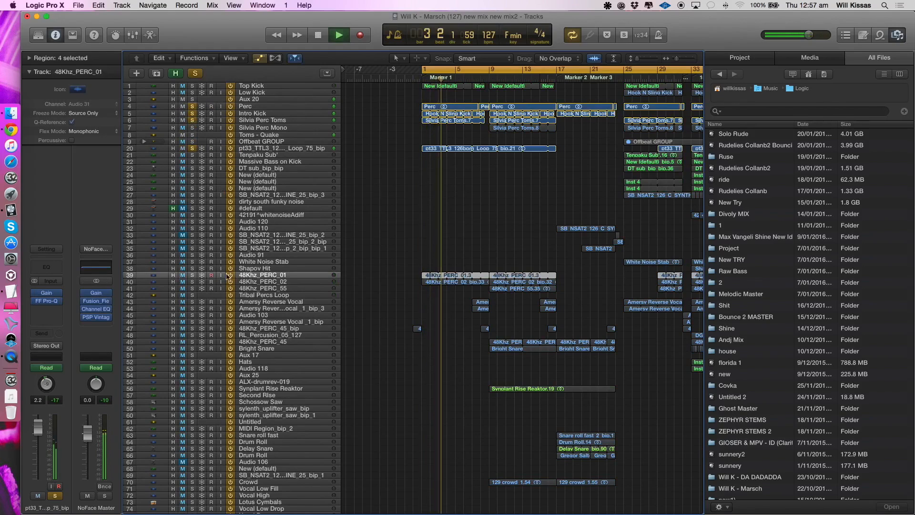
{"action": "left_click", "coordinate": [192, 276]}
{"action": "left_click", "coordinate": [192, 281]}
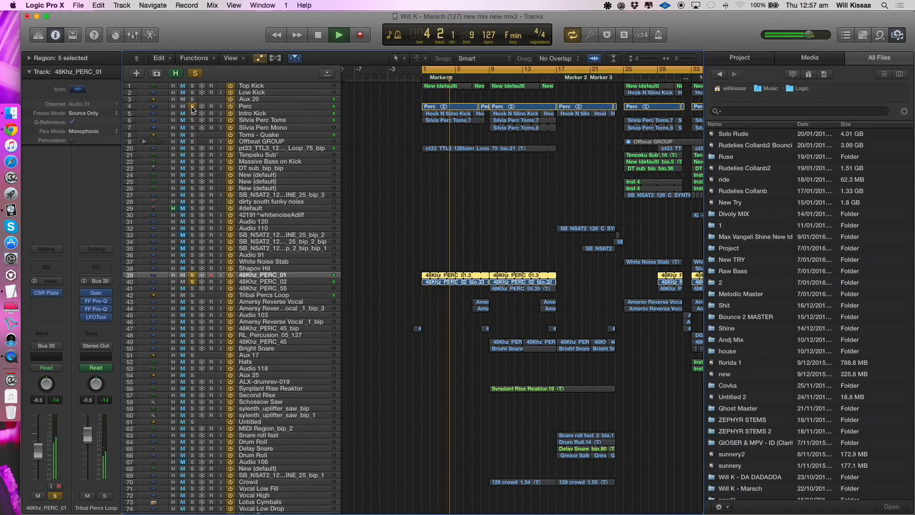
{"action": "left_click", "coordinate": [192, 275]}
{"action": "left_click", "coordinate": [192, 282]}
- Find the Militia Clap track, listen to it alone from the start of the cycle, and clear its solo
{"action": "scroll", "coordinate": [330, 283], "scroll_direction": "down", "scroll_amount": 8}
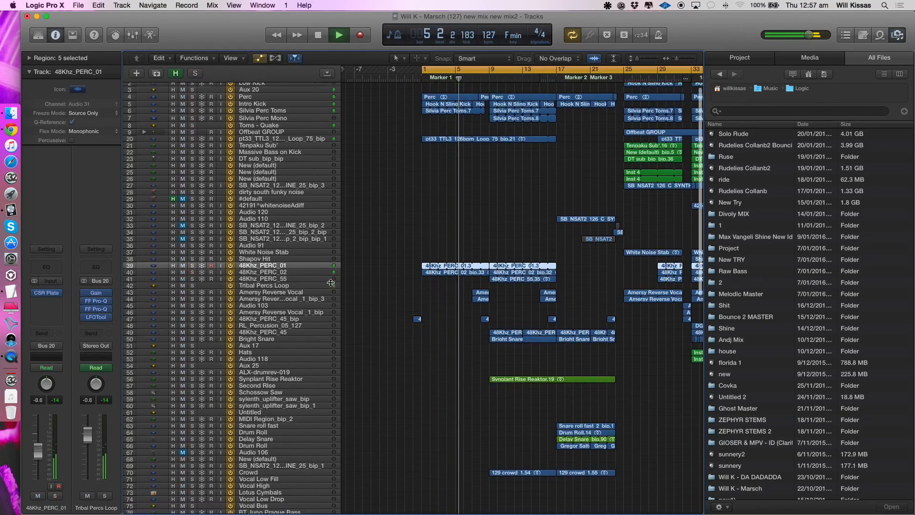
{"action": "scroll", "coordinate": [331, 283], "scroll_direction": "down", "scroll_amount": 15}
{"action": "key", "text": "space"}
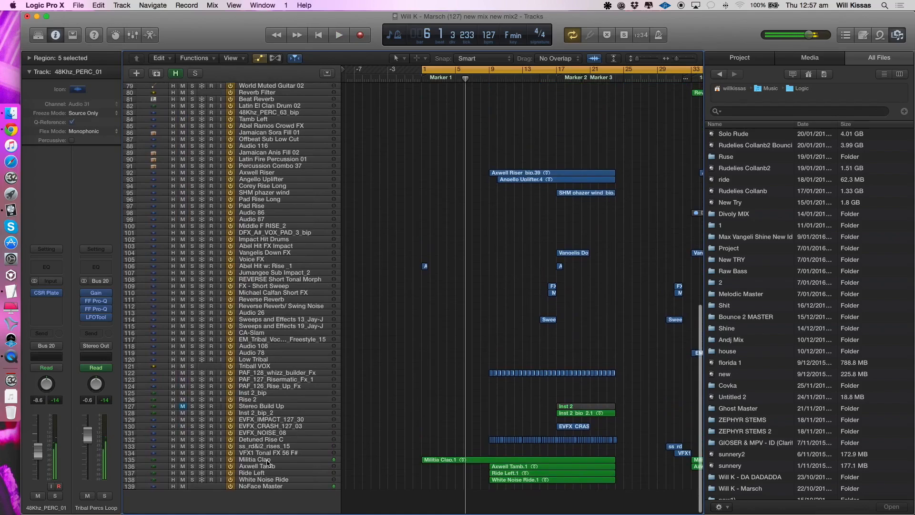
{"action": "left_click", "coordinate": [208, 459]}
{"action": "left_click", "coordinate": [192, 459]}
{"action": "key", "text": "Return"}
{"action": "key", "text": "space"}
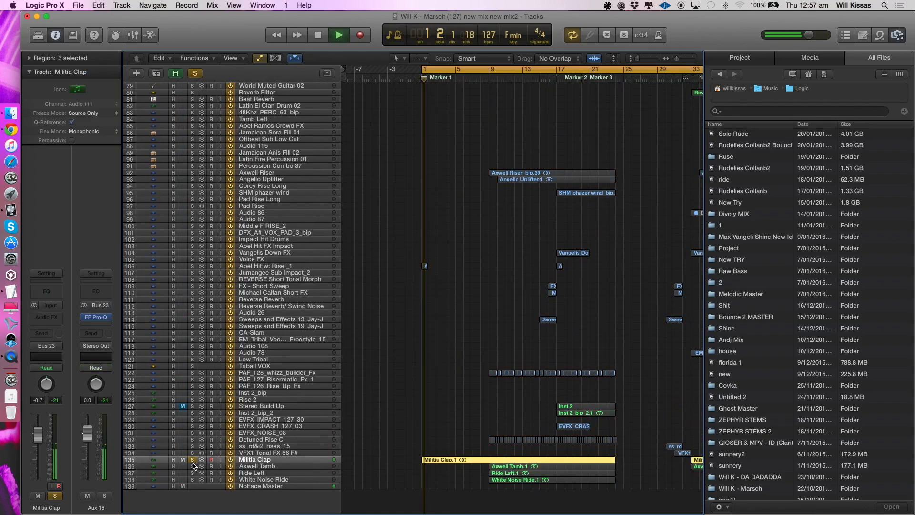
{"action": "left_click", "coordinate": [192, 460]}
- Play from just before bar 9 and set the cycle range from bar 9 to about bar 24
{"action": "scroll", "coordinate": [432, 229], "scroll_direction": "up", "scroll_amount": 20}
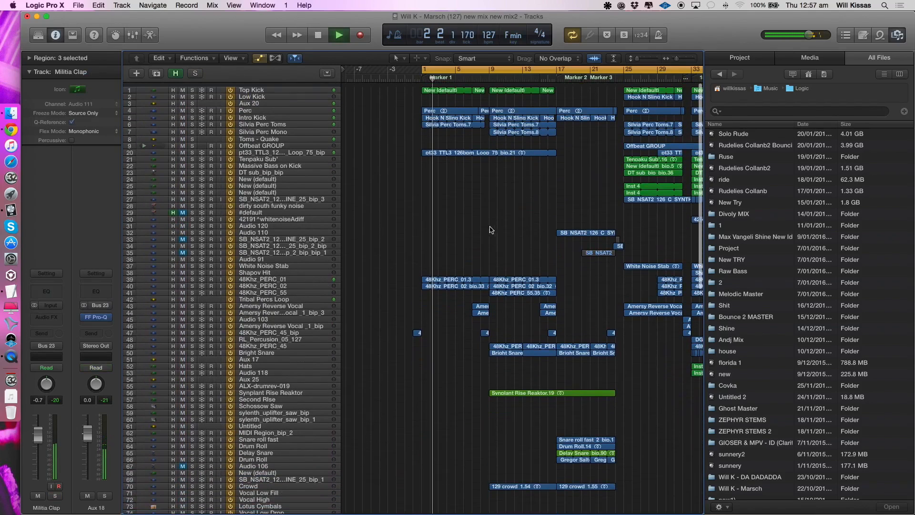
{"action": "left_click", "coordinate": [472, 79]}
{"action": "scroll", "coordinate": [477, 81], "scroll_direction": "right", "scroll_amount": 1}
{"action": "scroll", "coordinate": [443, 179], "scroll_direction": "right", "scroll_amount": 5}
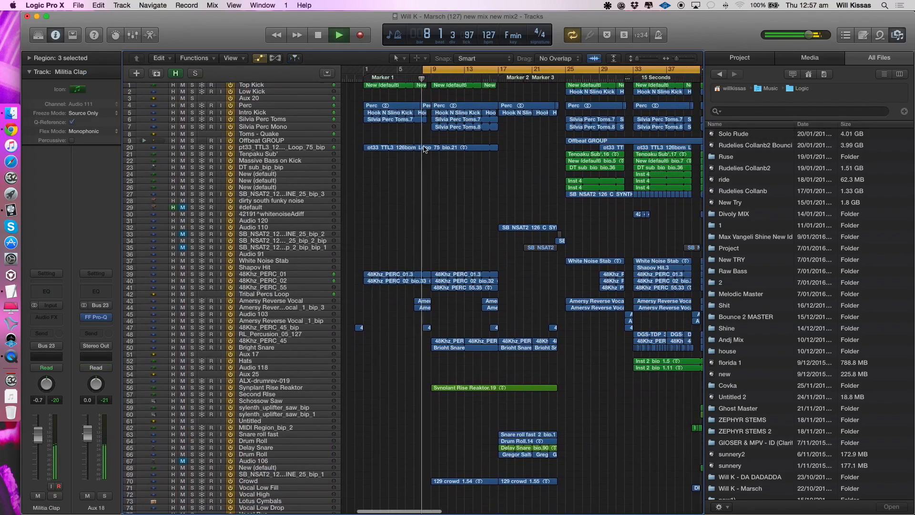
{"action": "left_click", "coordinate": [443, 179]}
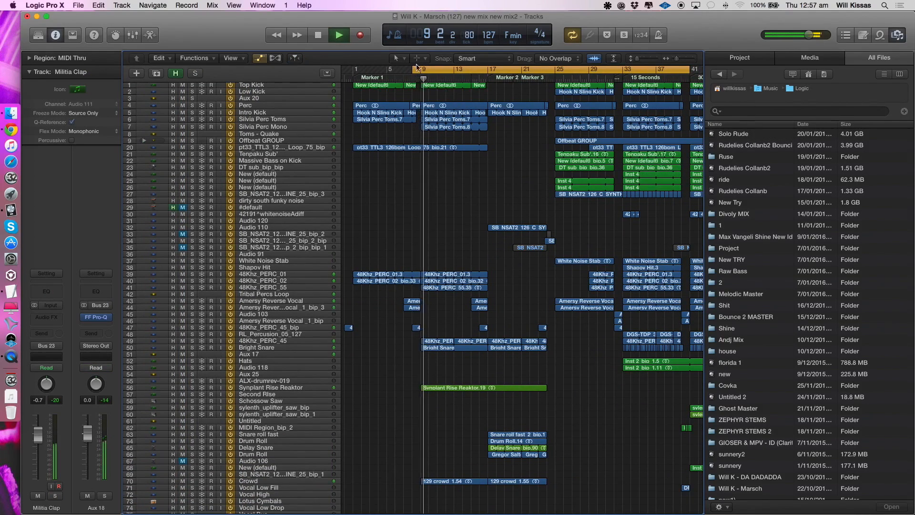
{"action": "left_click", "coordinate": [419, 71]}
{"action": "left_click_drag", "start_coordinate": [419, 71], "coordinate": [547, 72]}
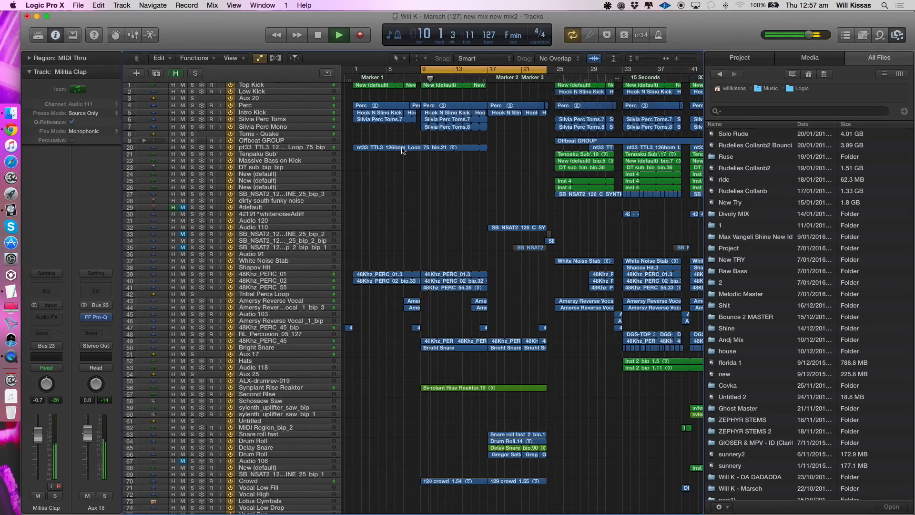
- Solo 48Khz_PERC_45 and listen to it, adding Bright Snare and the 48Khz_PERC_01, 02 and 55 tracks to the solo
{"action": "left_click", "coordinate": [276, 125]}
{"action": "key", "text": "space"}
{"action": "left_click", "coordinate": [248, 281]}
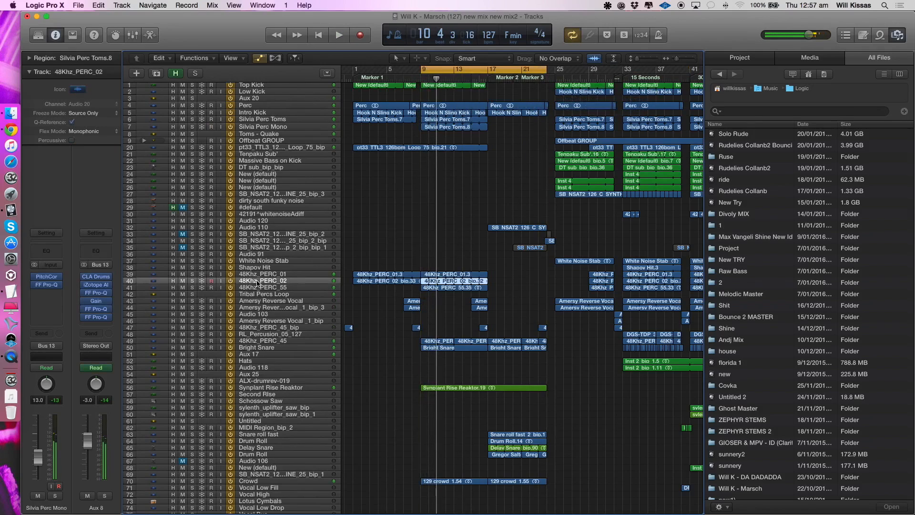
{"action": "left_click", "coordinate": [251, 347]}
{"action": "left_click", "coordinate": [256, 341]}
{"action": "left_click", "coordinate": [192, 341]}
{"action": "key", "text": "space"}
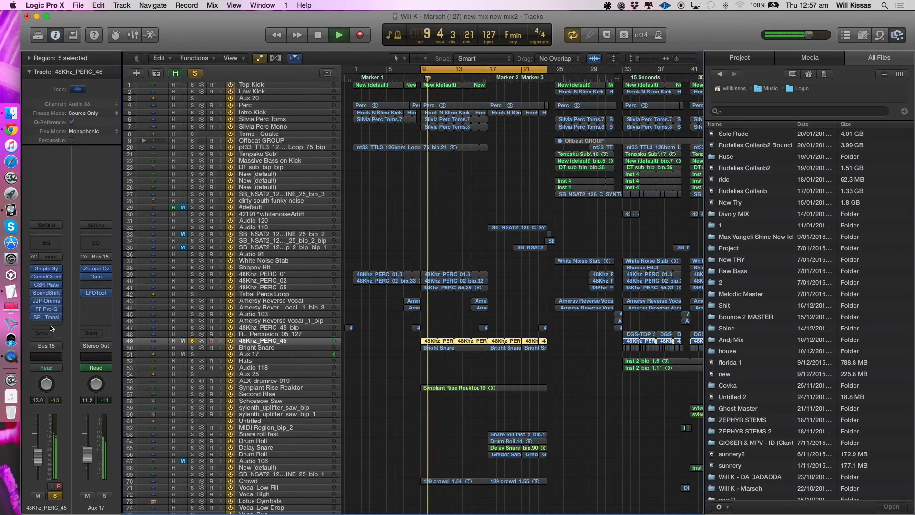
{"action": "left_click", "coordinate": [192, 347]}
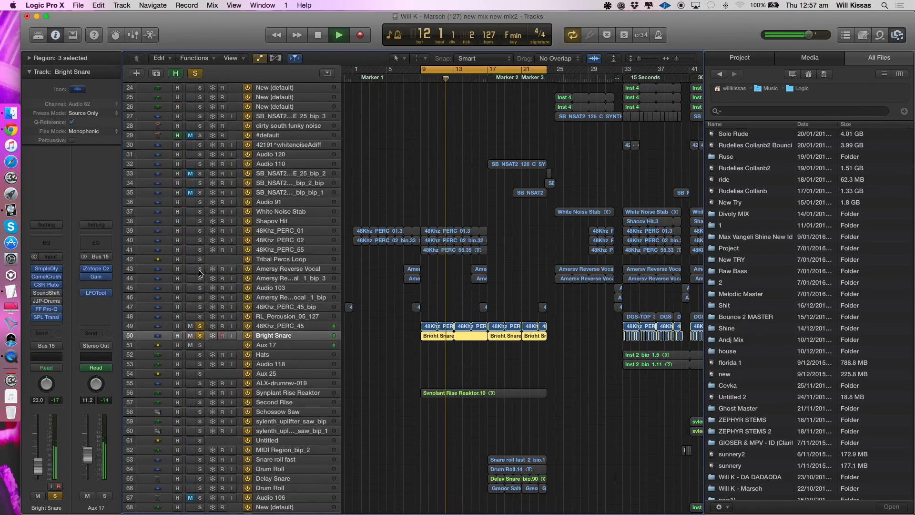
{"action": "left_click_drag", "start_coordinate": [203, 236], "coordinate": [202, 250]}
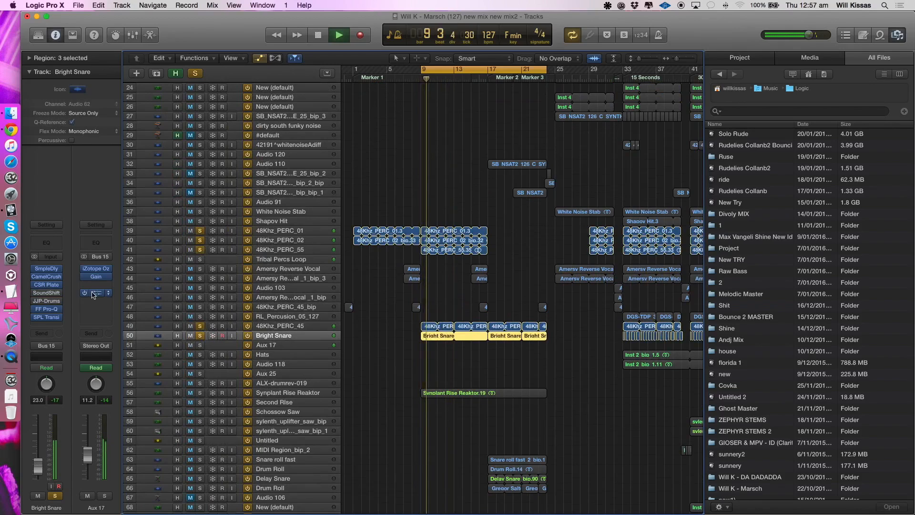
- Narrow the solo to 48Khz_PERC_45, Bright Snare and their Aux 17 bus, and play them from bar 9
{"action": "left_click", "coordinate": [202, 337], "text": "alt"}
{"action": "left_click", "coordinate": [201, 328]}
{"action": "key", "text": "space"}
{"action": "key", "text": "space"}
{"action": "left_click", "coordinate": [105, 496]}
- Shorten the cycle range to bars 9 to 17 and listen to the soloed snare layers inside it
{"action": "key", "text": "space"}
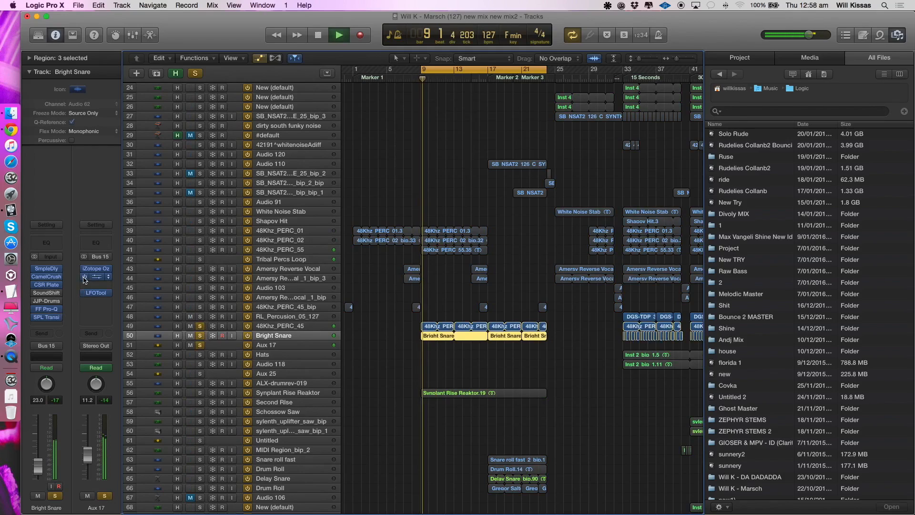
{"action": "left_click_drag", "start_coordinate": [549, 72], "coordinate": [490, 72]}
{"action": "key", "text": "space"}
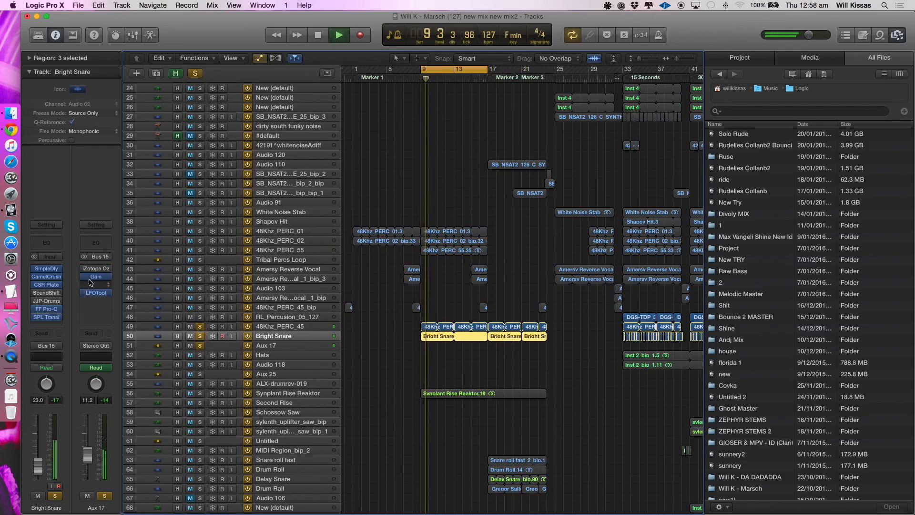
{"action": "key", "text": "space"}
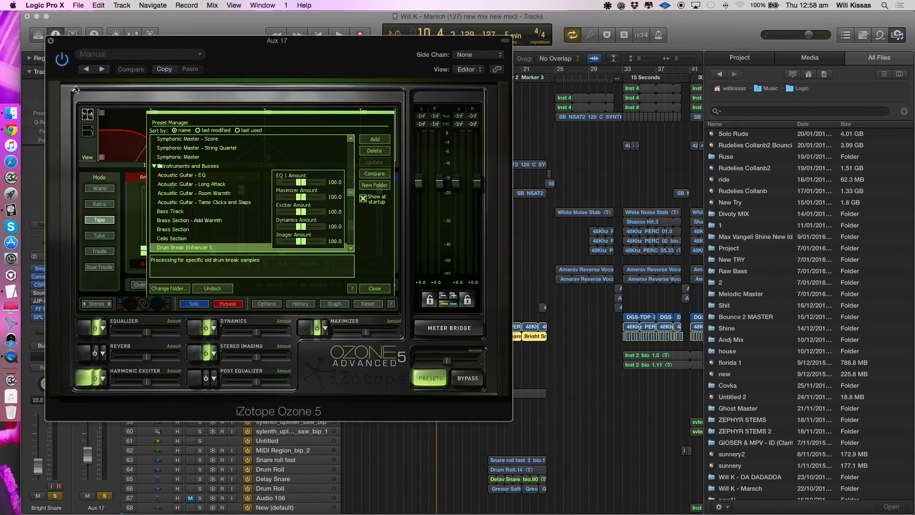
- Inspect the iZotope Ozone 5 plug-in and its setting options on Aux 17, and close it
{"action": "left_click", "coordinate": [101, 52]}
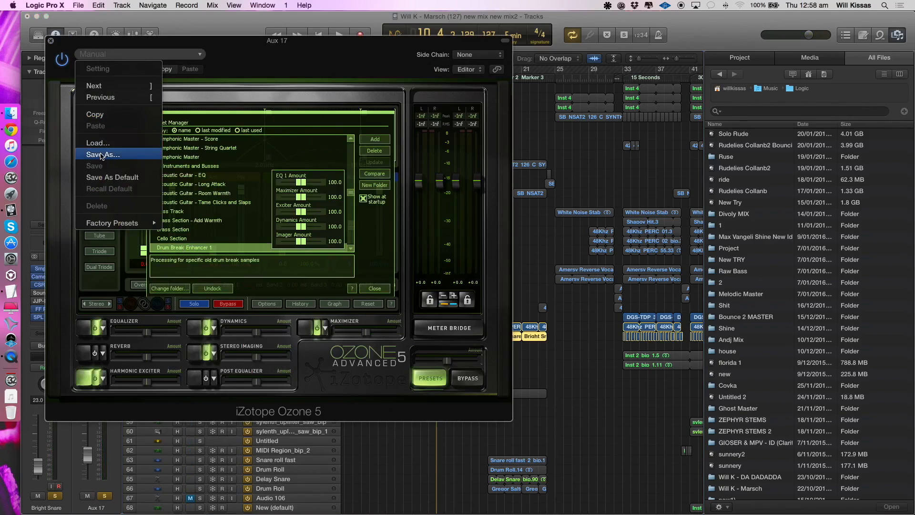
{"action": "left_click", "coordinate": [180, 70]}
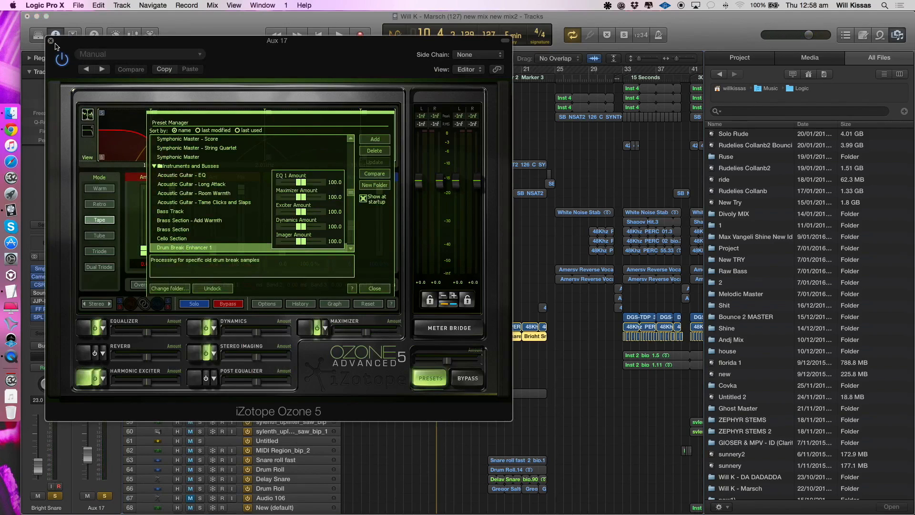
{"action": "left_click", "coordinate": [51, 41]}
{"action": "key", "text": "space"}
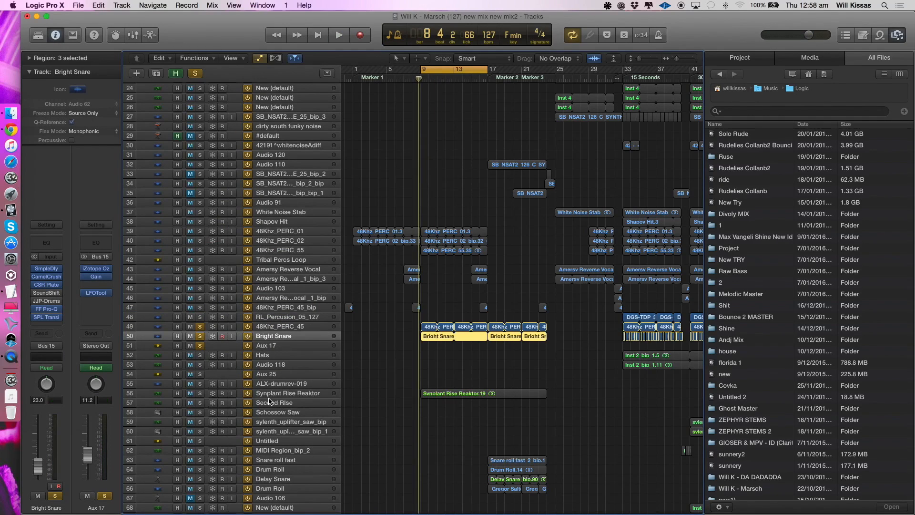
- Listen to the snare layers with 48Khz_PERC_55, 02 and 01 added to the solo, and clear all solos and the cycle
{"action": "key", "text": "space"}
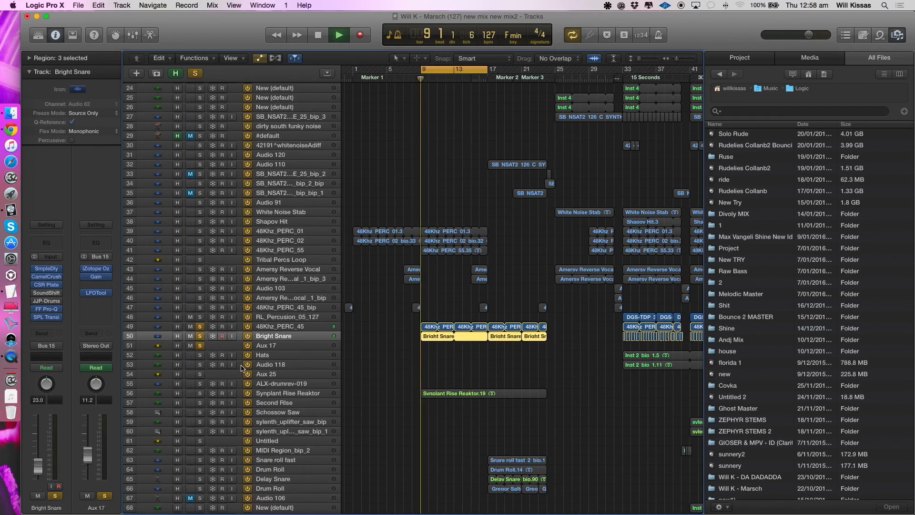
{"action": "left_click_drag", "start_coordinate": [202, 251], "coordinate": [199, 232]}
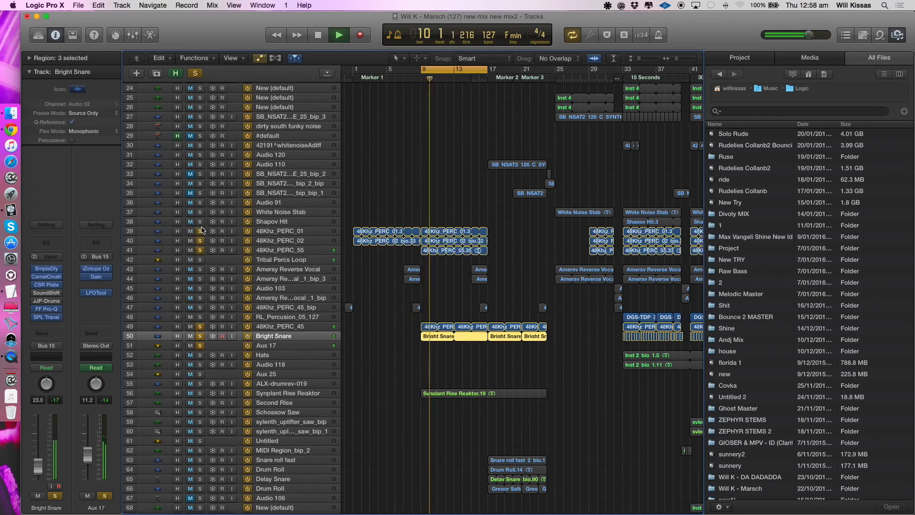
{"action": "left_click", "coordinate": [199, 241], "text": "alt"}
{"action": "key", "text": "super+Up"}
{"action": "key", "text": "super+Up"}
{"action": "key", "text": "super+Left"}
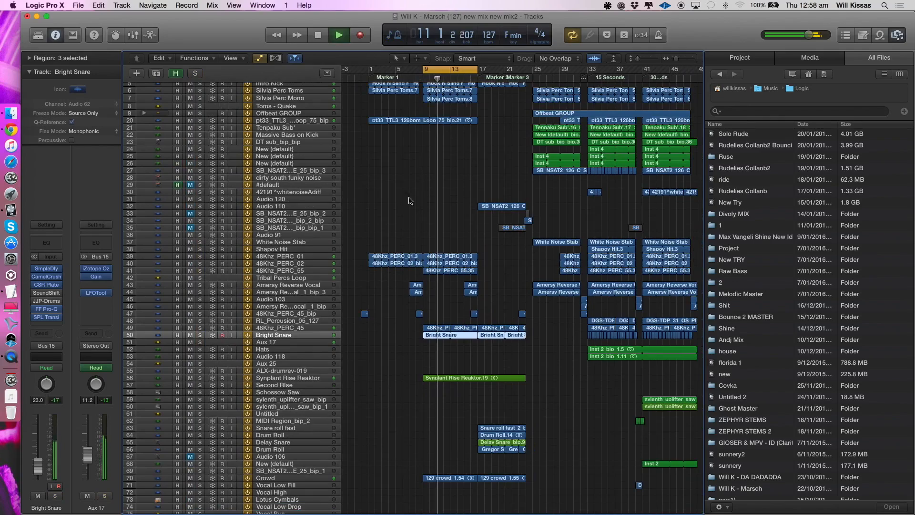
{"action": "key", "text": "c"}
- Find the Axwell Tamb track and listen to it in solo, with the cycle from bar 9 to 17 back on
{"action": "scroll", "coordinate": [323, 168], "scroll_direction": "up", "scroll_amount": 3}
{"action": "left_click", "coordinate": [323, 162]}
{"action": "scroll", "coordinate": [325, 191], "scroll_direction": "down", "scroll_amount": 15}
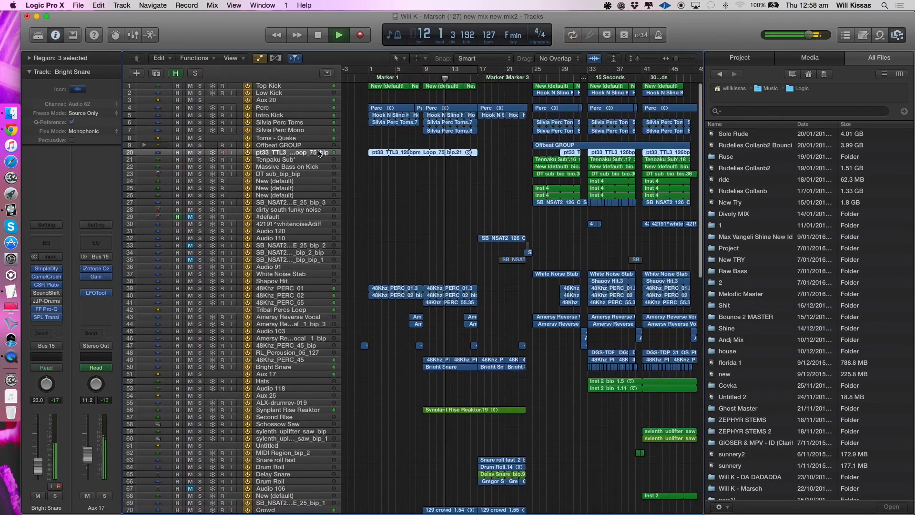
{"action": "scroll", "coordinate": [333, 289], "scroll_direction": "down", "scroll_amount": 20}
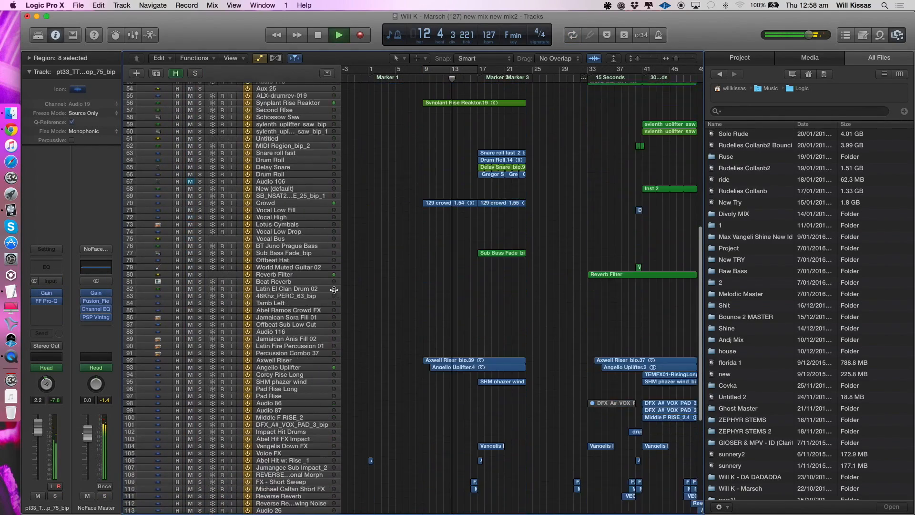
{"action": "left_click", "coordinate": [267, 466]}
{"action": "key", "text": "space"}
{"action": "key", "text": "s"}
{"action": "key", "text": "space"}
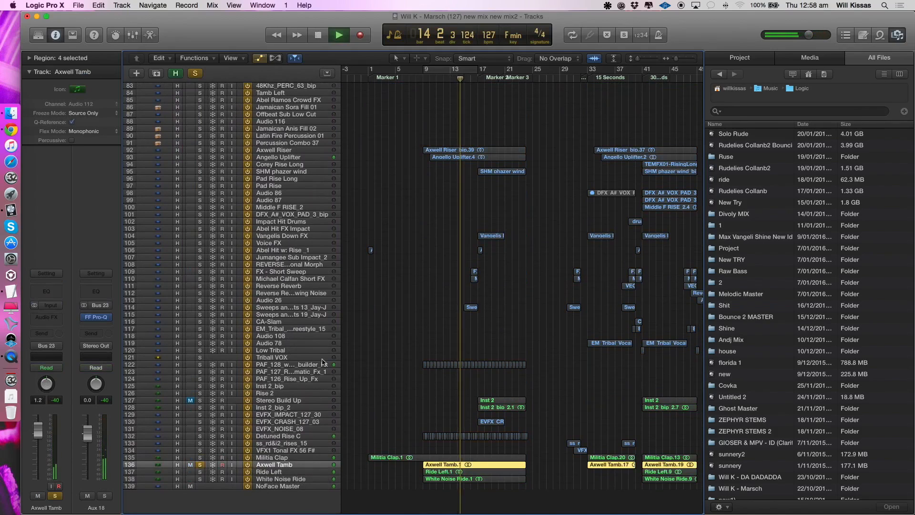
{"action": "left_click", "coordinate": [464, 72]}
{"action": "key", "text": "space"}
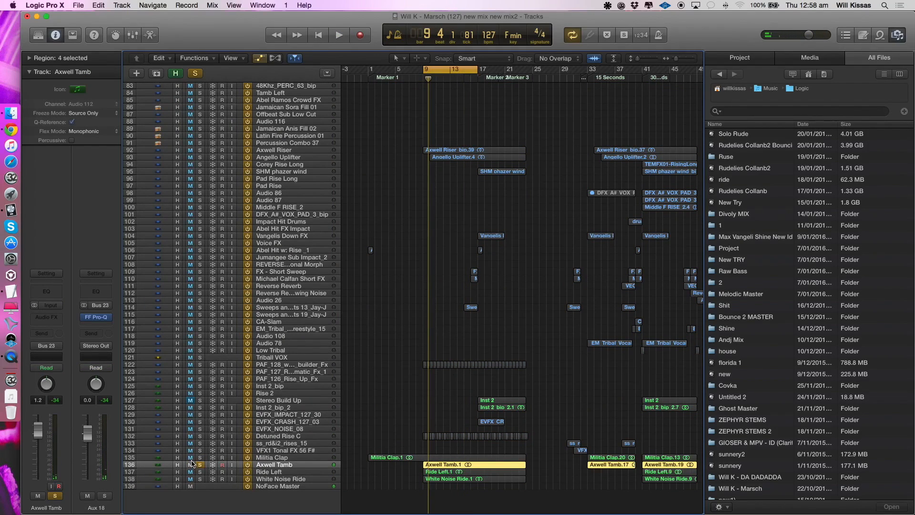
- Solo Militia Clap and Ride Left alongside Axwell Tamb, and reduce the solo to Ride Left alone
{"action": "left_click", "coordinate": [199, 458]}
{"action": "left_click", "coordinate": [200, 472]}
{"action": "left_click", "coordinate": [172, 472]}
{"action": "left_click", "coordinate": [200, 465]}
{"action": "left_click", "coordinate": [199, 458]}
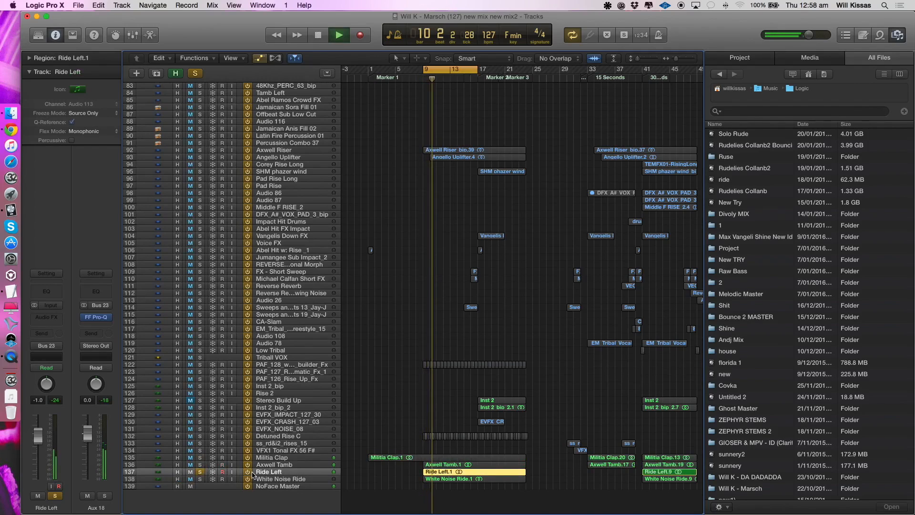
- Listen to White Noise Ride alone, and play it together with Ride Left, Axwell Tamb and Militia Clap in solo
{"action": "left_click", "coordinate": [200, 479]}
{"action": "left_click", "coordinate": [200, 472]}
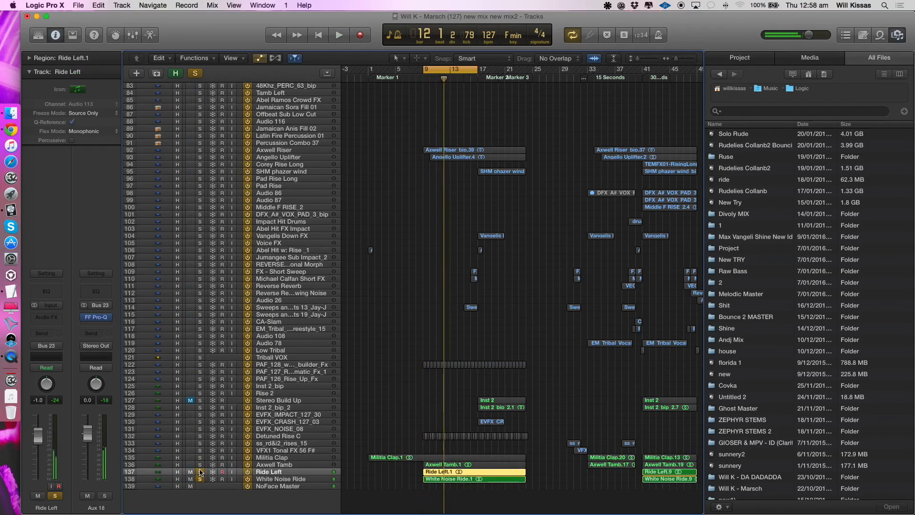
{"action": "left_click", "coordinate": [270, 479]}
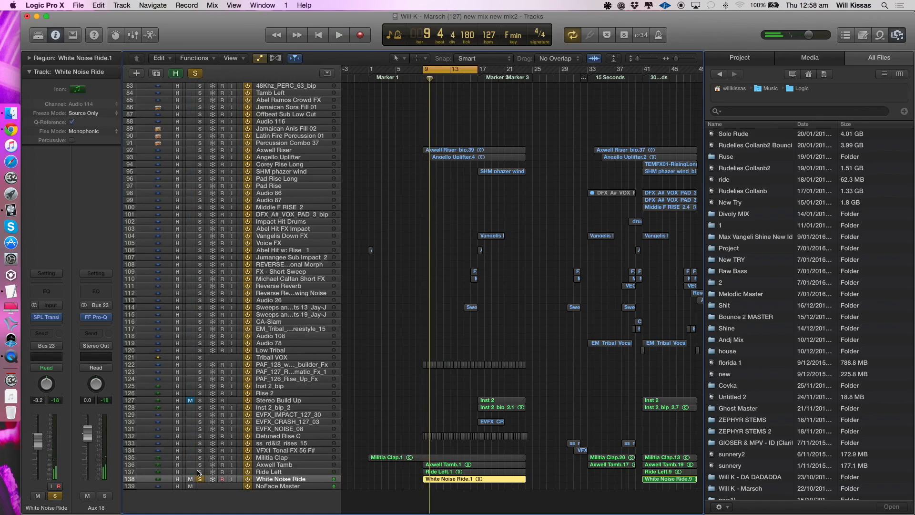
{"action": "left_click_drag", "start_coordinate": [200, 471], "coordinate": [199, 458]}
{"action": "key", "text": "space"}
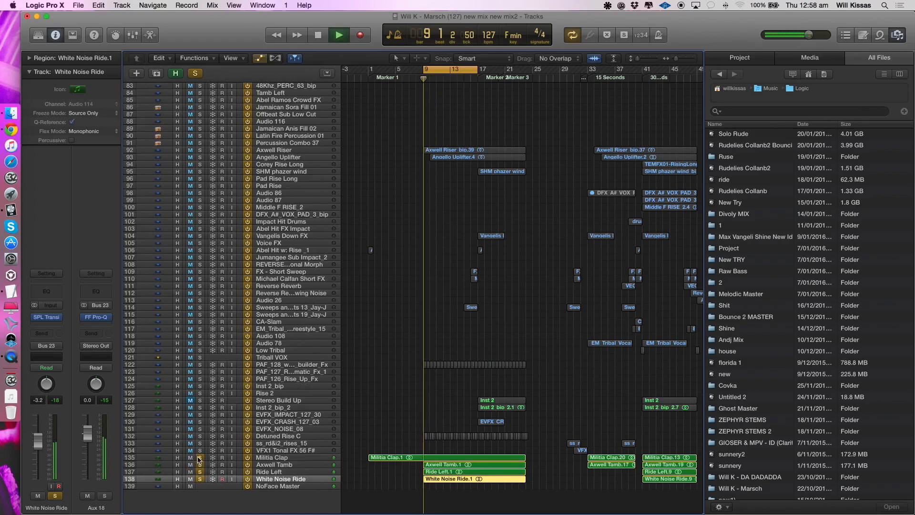
- Add Detuned Rise C to the solo and listen to it with its effects chain bypassed
{"action": "left_click", "coordinate": [237, 437]}
{"action": "left_click", "coordinate": [199, 436]}
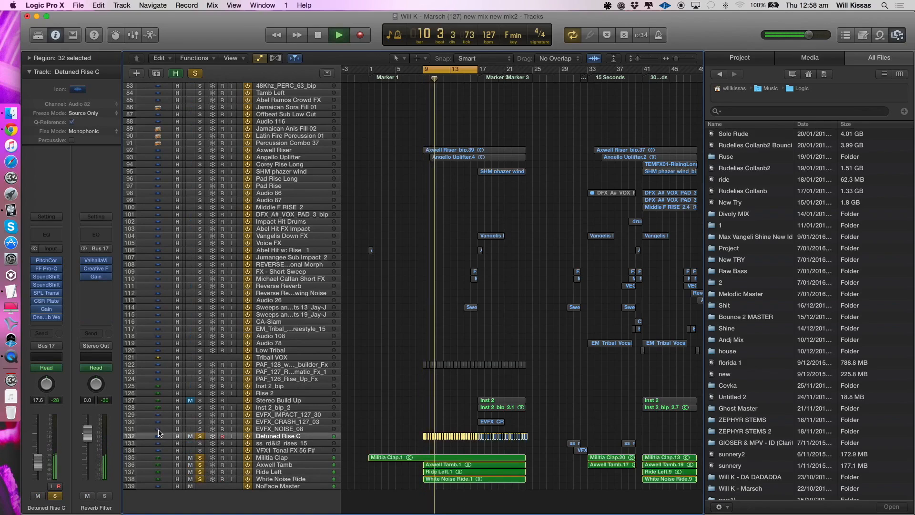
{"action": "key", "text": "space"}
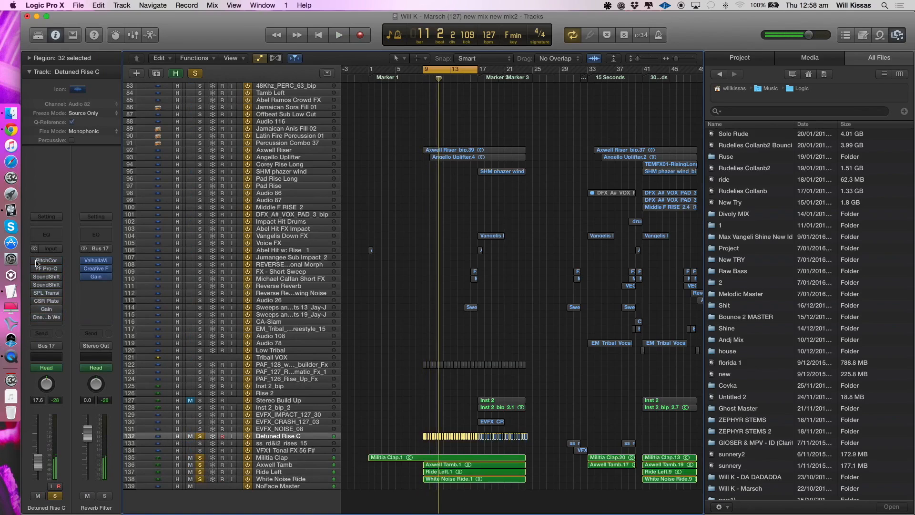
{"action": "key", "text": "space"}
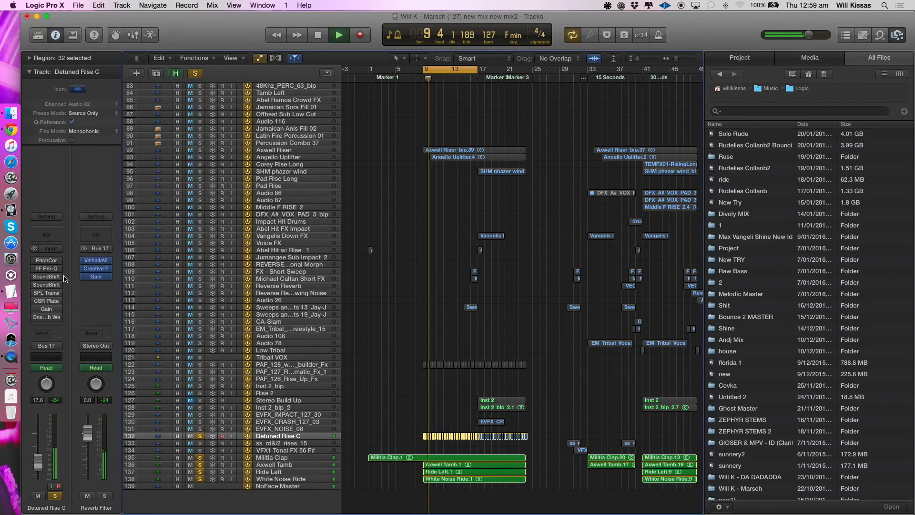
- Inspect Pitch Correction on Detuned Rise C, re-enable the track's effects and listen to the result
{"action": "left_click", "coordinate": [46, 260]}
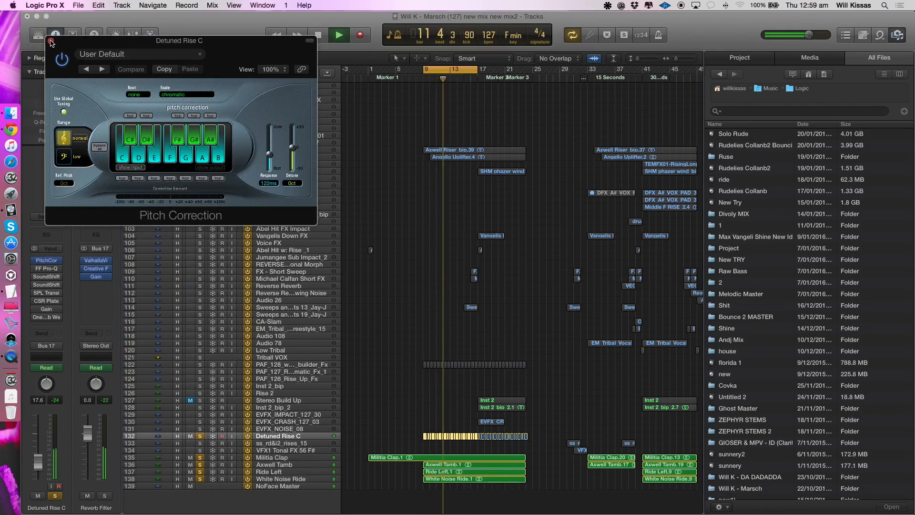
{"action": "left_click", "coordinate": [50, 41]}
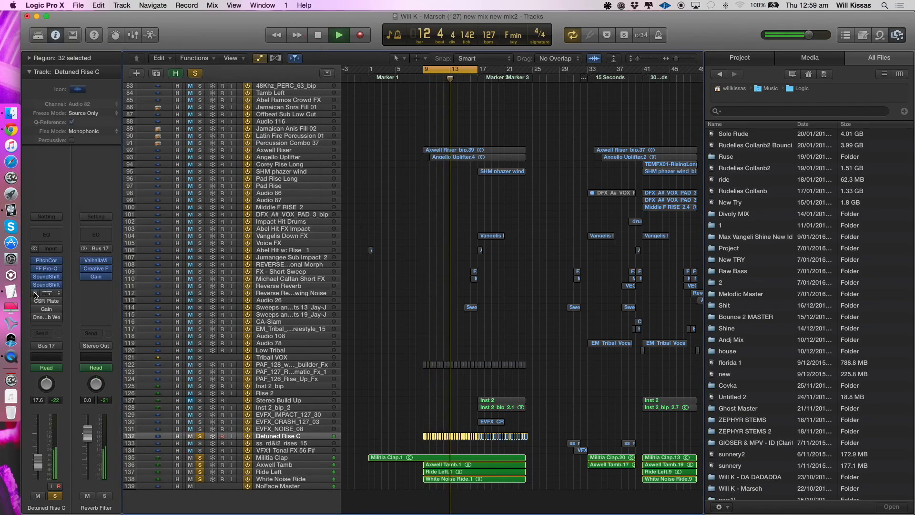
{"action": "key", "text": "space"}
{"action": "key", "text": "space"}
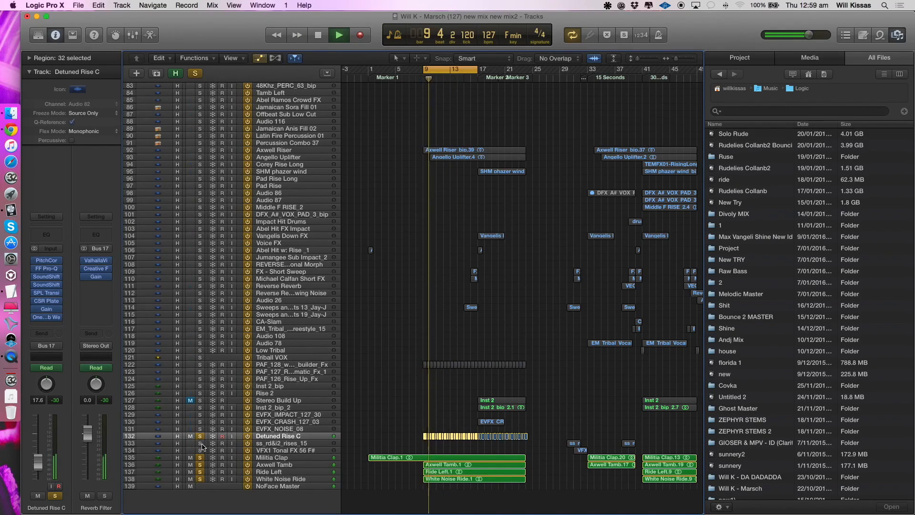
- Listen to the PAF_128 builder Fx track with the soloed group and alone, and clear all solos
{"action": "left_click", "coordinate": [240, 366]}
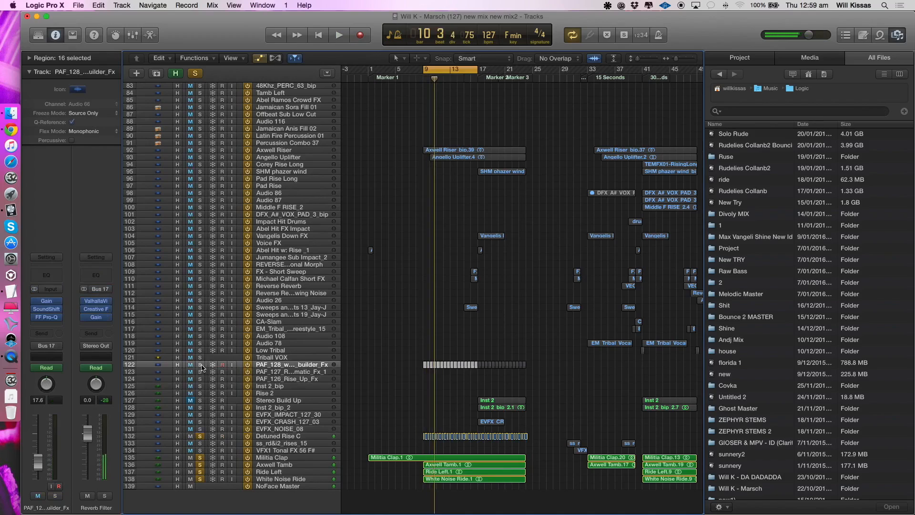
{"action": "key", "text": "space"}
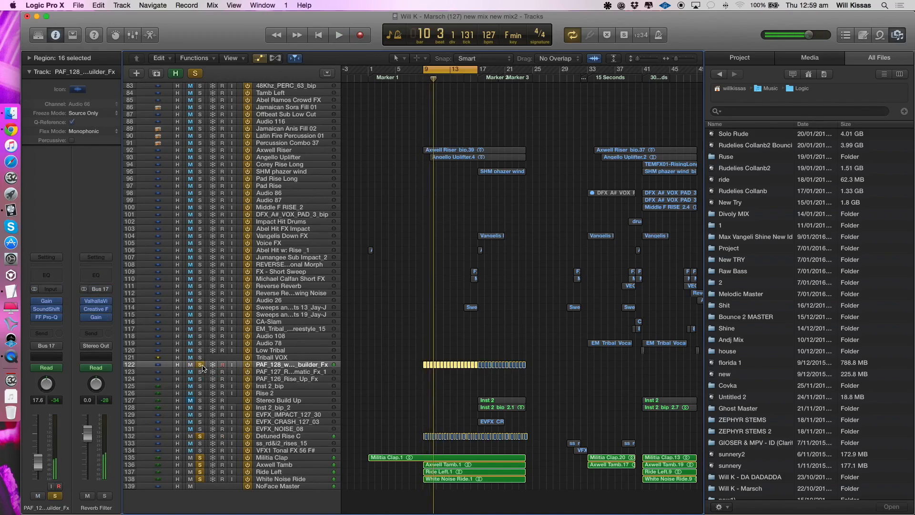
{"action": "key", "text": "space"}
{"action": "key", "text": "space"}
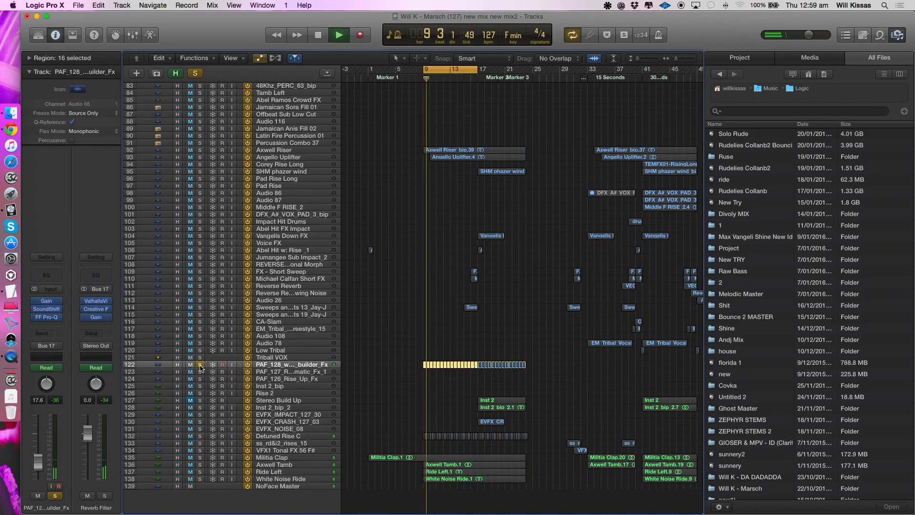
{"action": "left_click", "coordinate": [200, 366]}
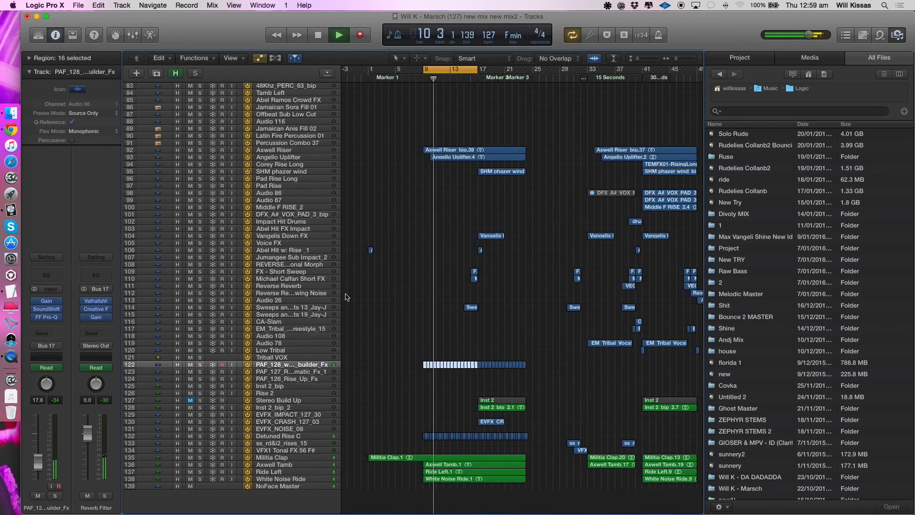
- Turn off the cycle and select the Crowd track while the full mix plays
{"action": "left_click", "coordinate": [449, 70]}
{"action": "scroll", "coordinate": [452, 98], "scroll_direction": "up", "scroll_amount": 9}
{"action": "scroll", "coordinate": [451, 98], "scroll_direction": "up", "scroll_amount": 8}
{"action": "left_click", "coordinate": [327, 367]}
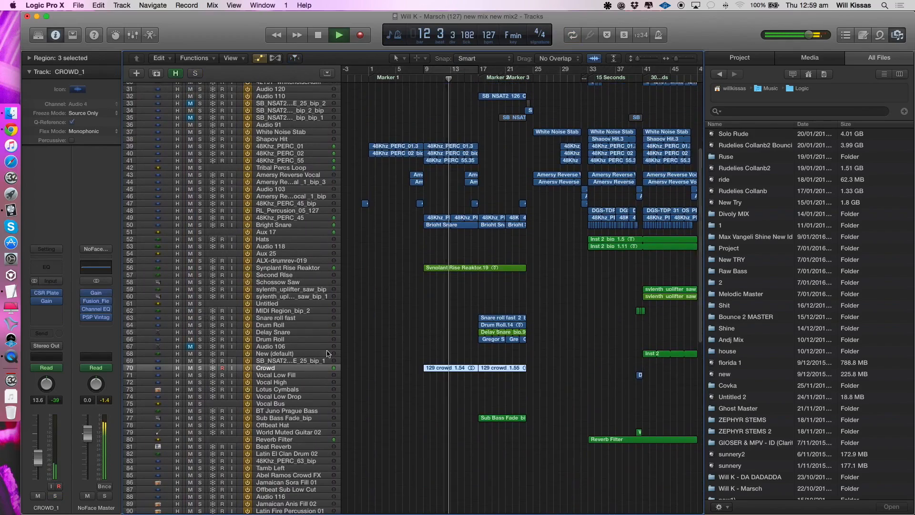
- Set the cycle range from bar 17 to about bar 45 and listen to the mix from around bar 24
{"action": "scroll", "coordinate": [381, 99], "scroll_direction": "up", "scroll_amount": 3}
{"action": "scroll", "coordinate": [380, 99], "scroll_direction": "right", "scroll_amount": 2}
{"action": "left_click_drag", "start_coordinate": [442, 73], "coordinate": [661, 73]}
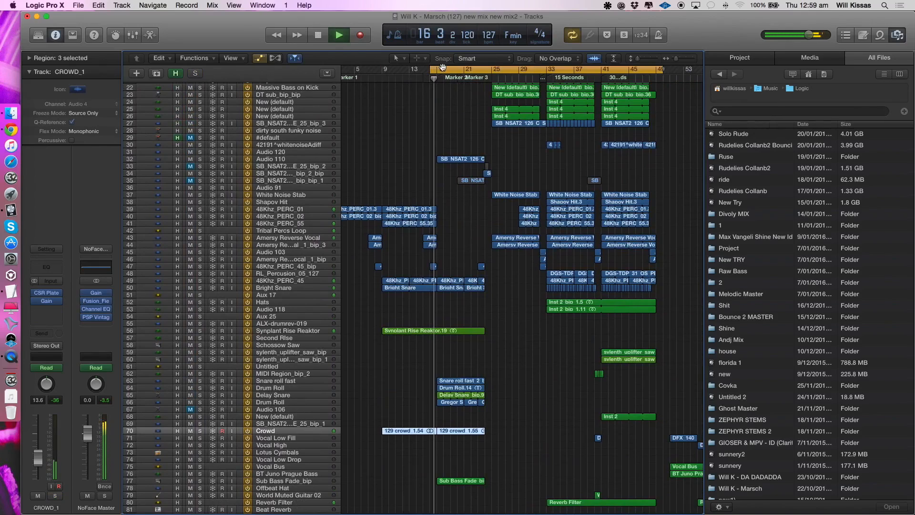
{"action": "left_click", "coordinate": [443, 67]}
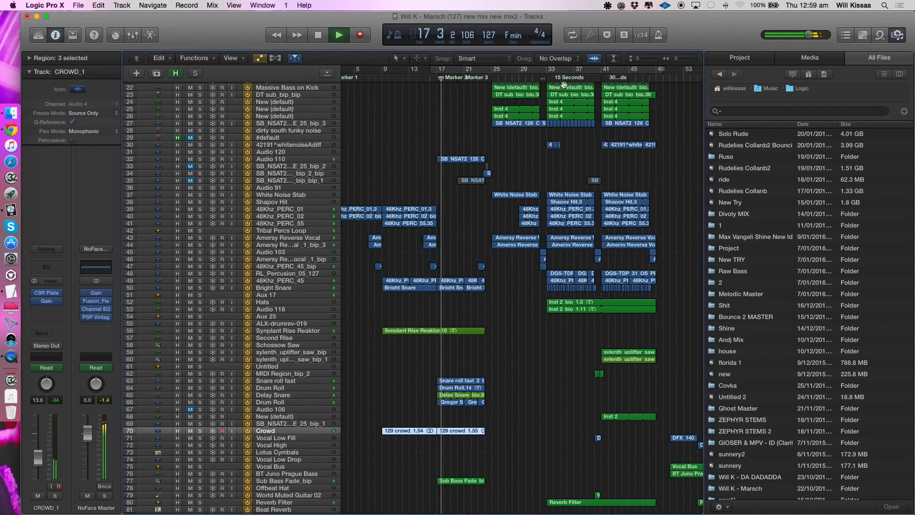
{"action": "left_click_drag", "start_coordinate": [438, 72], "coordinate": [628, 74]}
{"action": "scroll", "coordinate": [457, 157], "scroll_direction": "up", "scroll_amount": 4}
{"action": "scroll", "coordinate": [458, 157], "scroll_direction": "right", "scroll_amount": 2}
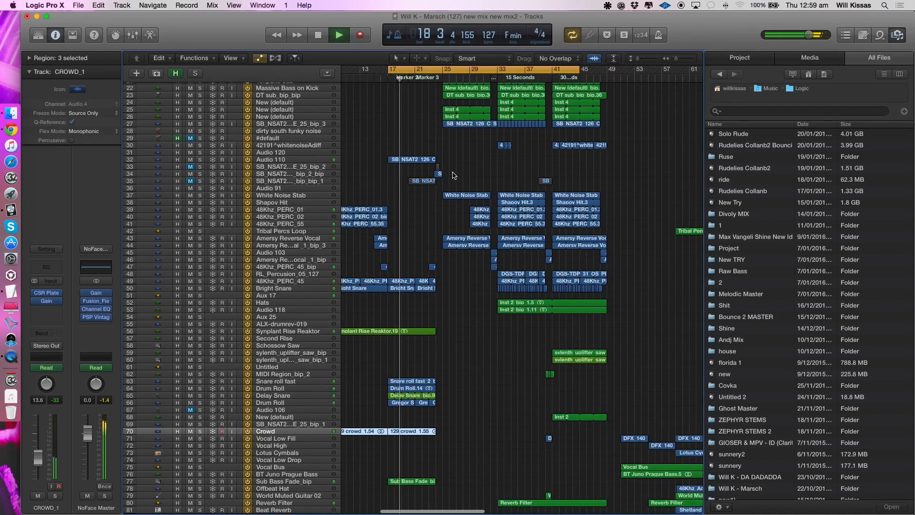
{"action": "scroll", "coordinate": [453, 175], "scroll_direction": "up", "scroll_amount": 2}
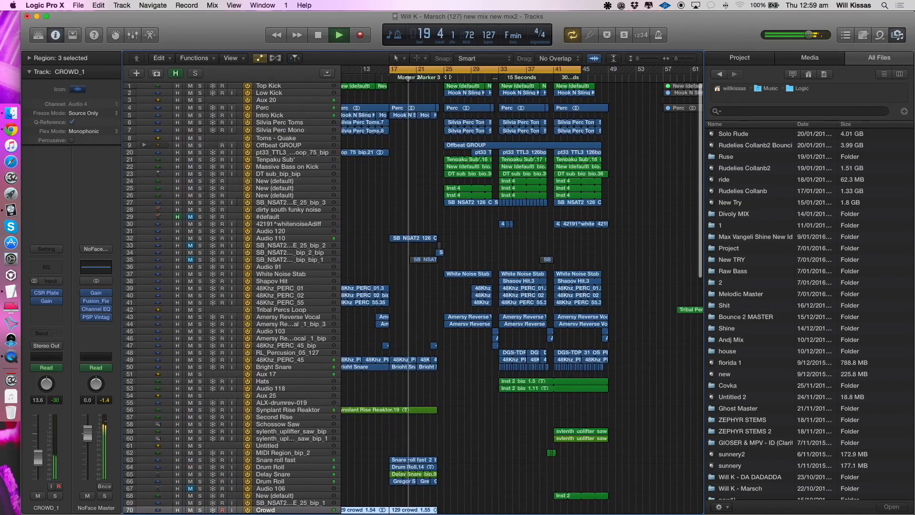
{"action": "left_click", "coordinate": [435, 78]}
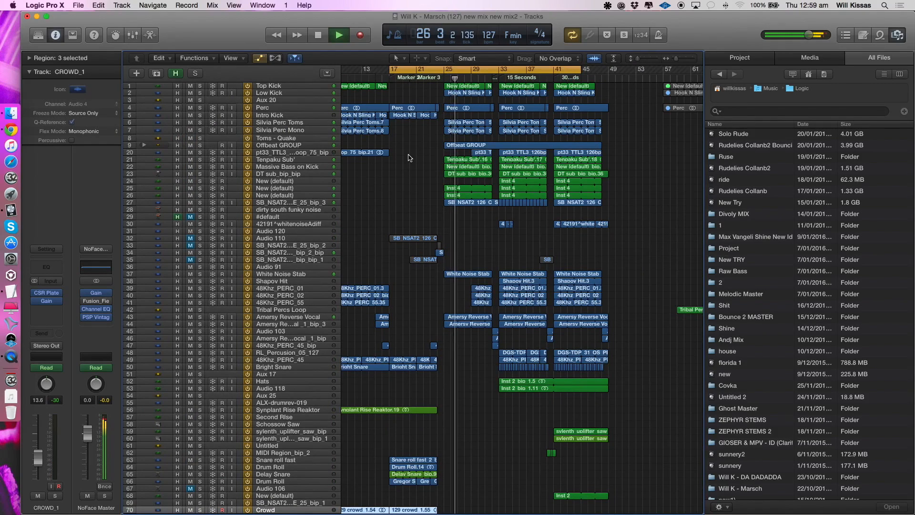
{"action": "key", "text": "space"}
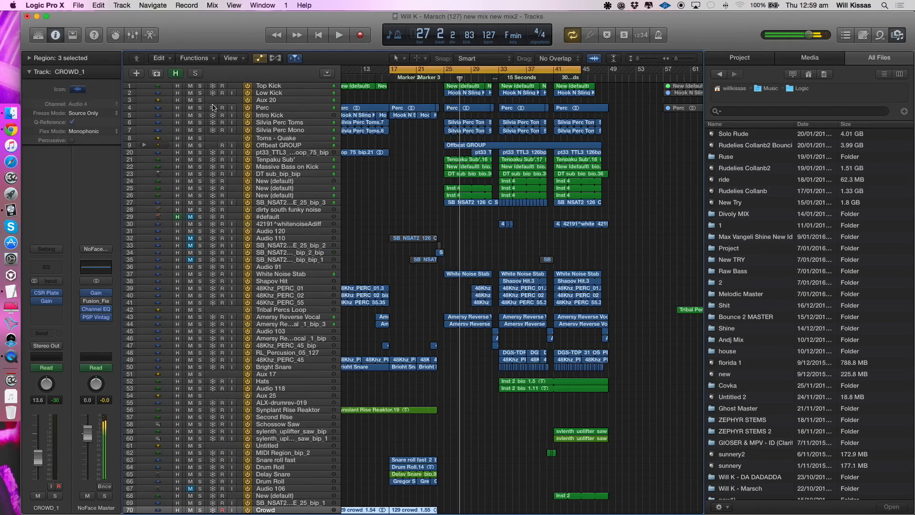
- Solo the Perc track, listen to it from bar 17 and clear its solo
{"action": "left_click", "coordinate": [265, 110]}
{"action": "left_click", "coordinate": [200, 109]}
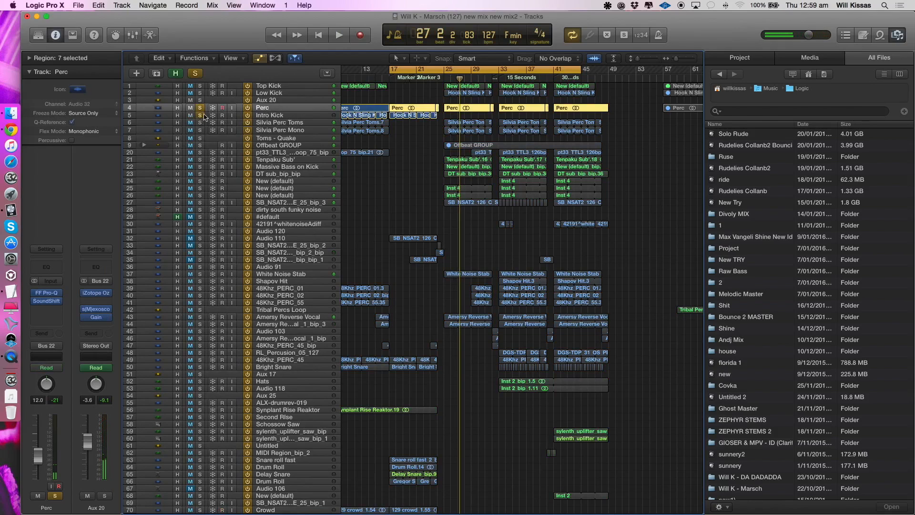
{"action": "key", "text": "space"}
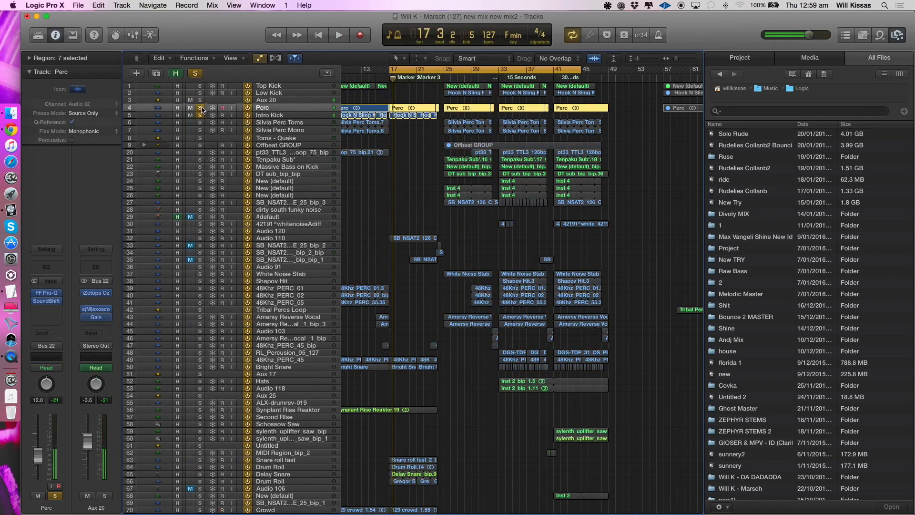
{"action": "left_click", "coordinate": [201, 109]}
- Solo the Audio 110 track and listen to its synth line from bar 17 with the track rows enlarged
{"action": "left_click", "coordinate": [285, 240]}
{"action": "left_click", "coordinate": [200, 238]}
{"action": "key", "text": "space"}
{"action": "key", "text": "super+Down"}
{"action": "key", "text": "super+Down"}
{"action": "key", "text": "super+Down"}
{"action": "key", "text": "super+Down"}
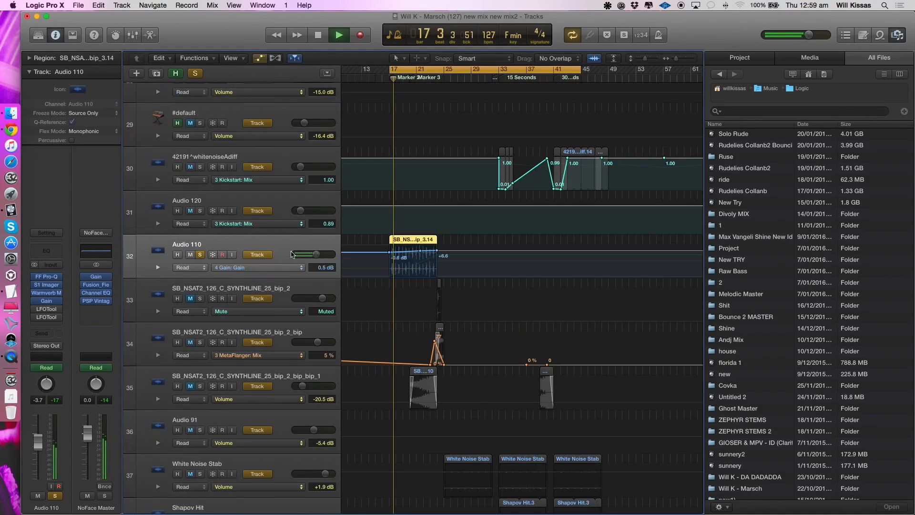
{"action": "key", "text": "space"}
- Expand Audio 110's automation lanes and play its Gain, Mute, S1 Imager Width and Warmverb Mix automation
{"action": "left_click", "coordinate": [158, 268]}
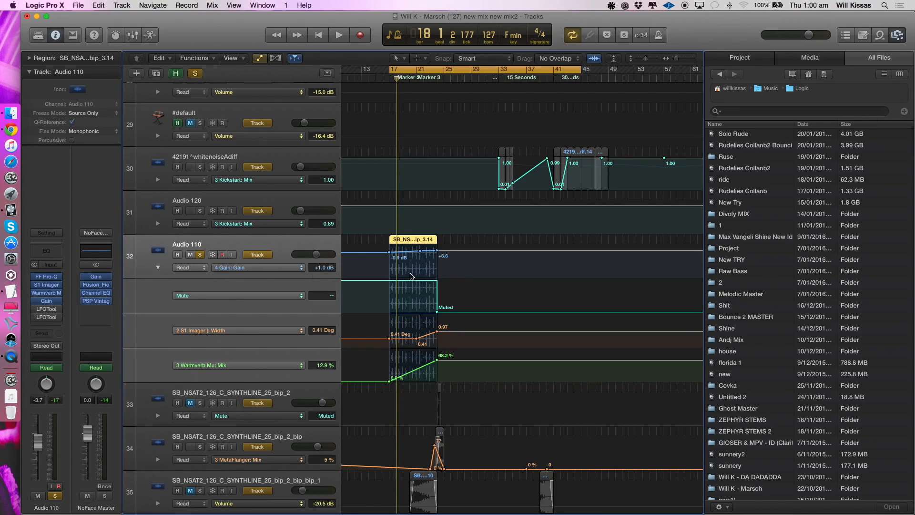
{"action": "key", "text": "super+Right"}
{"action": "key", "text": "space"}
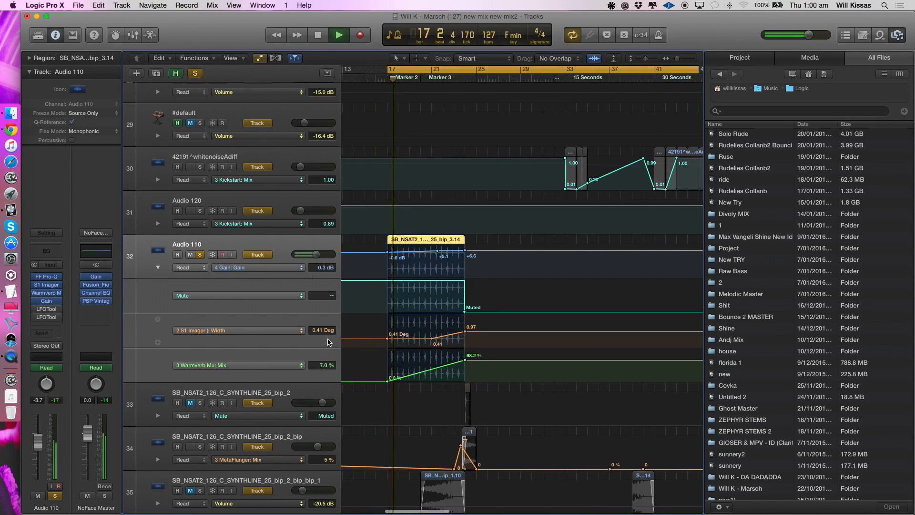
- Lower Audio 110's S1 Imager Width automation at bar 17 to 0.38 Deg and listen through to bar 24
{"action": "key", "text": "space"}
{"action": "left_click_drag", "start_coordinate": [390, 340], "coordinate": [387, 338]}
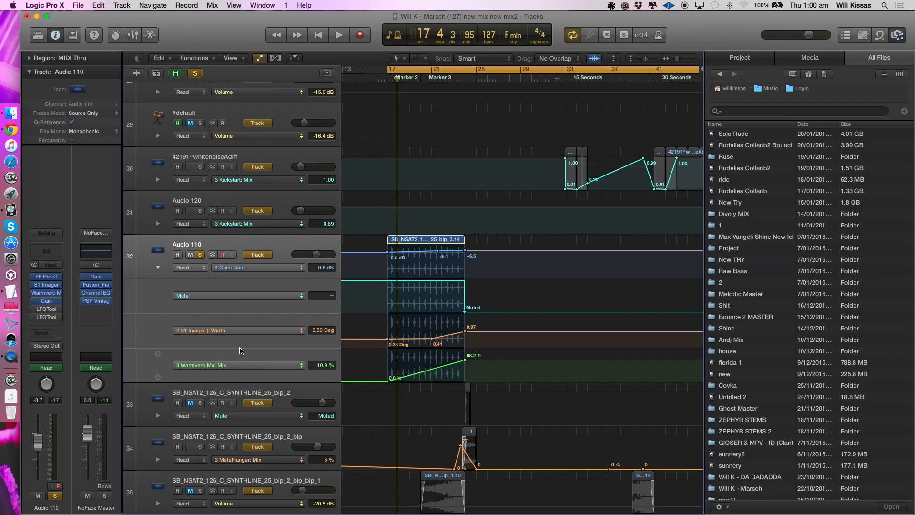
{"action": "key", "text": "space"}
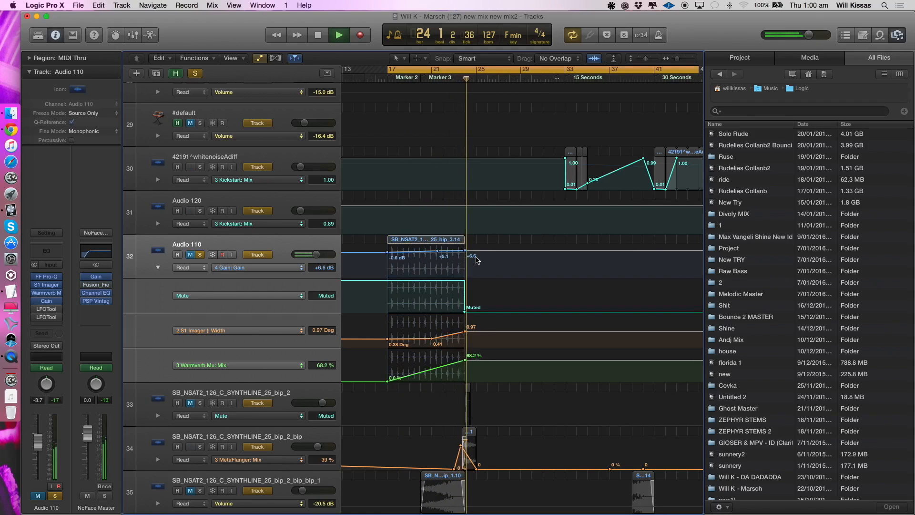
- Clear the Audio 110 solo and hide the track automation
{"action": "left_click", "coordinate": [197, 256]}
{"action": "key", "text": "a"}
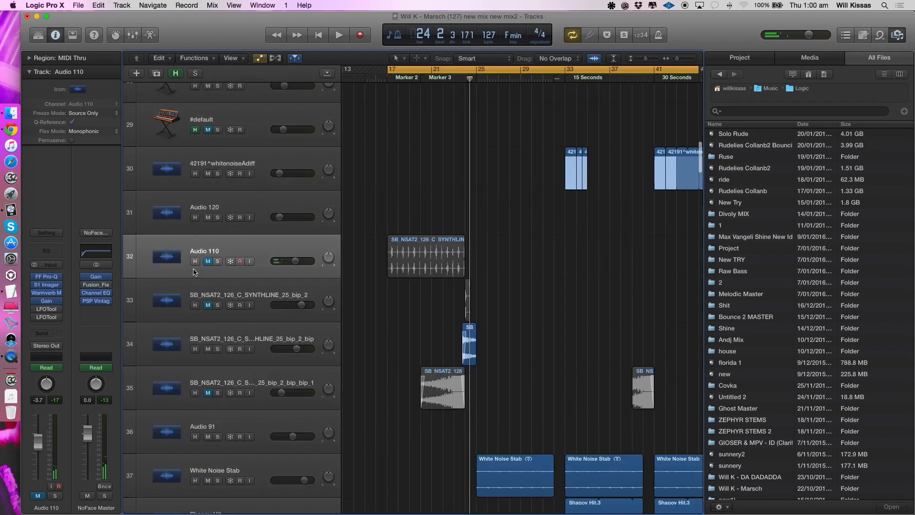
{"action": "left_click", "coordinate": [253, 261]}
{"action": "key", "text": "z"}
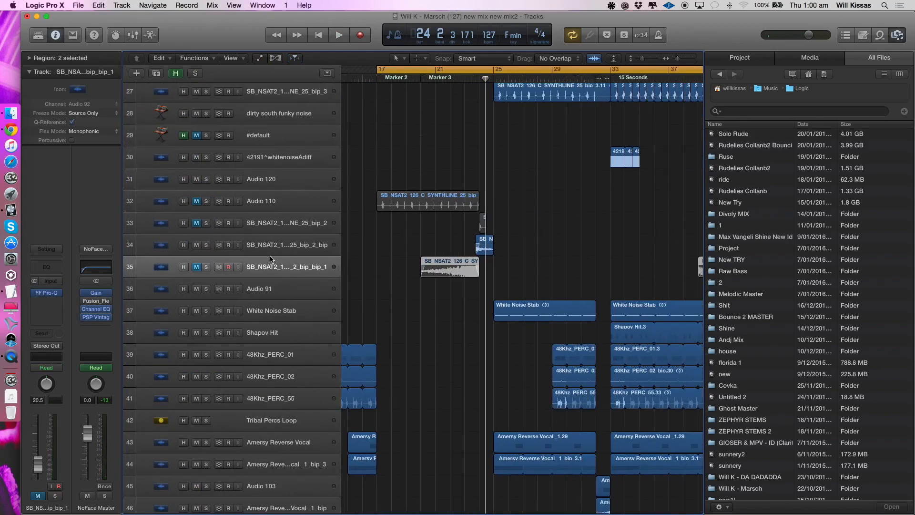
- Solo the Snare roll fast track and start playback
{"action": "scroll", "coordinate": [250, 281], "scroll_direction": "down", "scroll_amount": 5}
{"action": "scroll", "coordinate": [267, 333], "scroll_direction": "down", "scroll_amount": 10}
{"action": "left_click", "coordinate": [247, 164]}
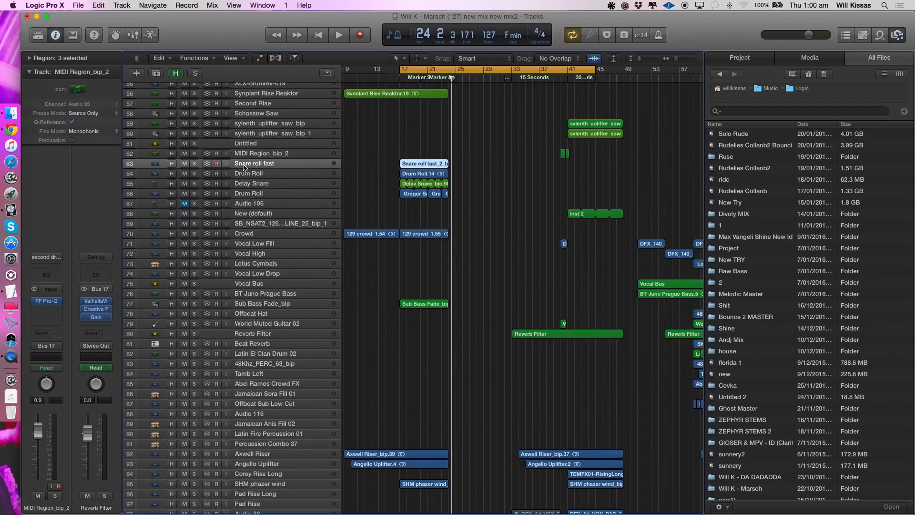
{"action": "left_click", "coordinate": [194, 163]}
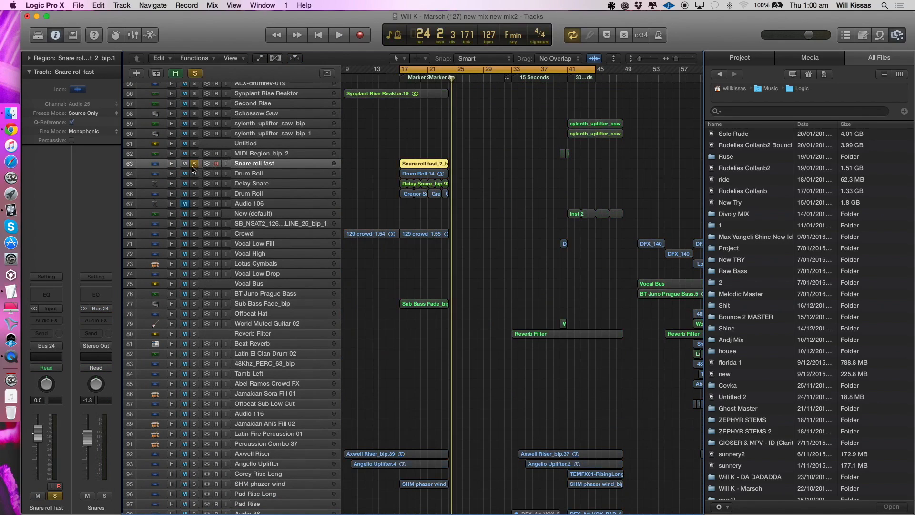
{"action": "key", "text": "space"}
- Shorten the cycle range to bars 17 to 24 and listen to the soloed Snare roll fast region
{"action": "left_click_drag", "start_coordinate": [595, 71], "coordinate": [451, 102]}
{"action": "key", "text": "space"}
{"action": "key", "text": "super+Down"}
{"action": "key", "text": "super+Down"}
{"action": "key", "text": "super+Down"}
{"action": "key", "text": "super+Right"}
{"action": "key", "text": "super+Right"}
{"action": "key", "text": "super+Right"}
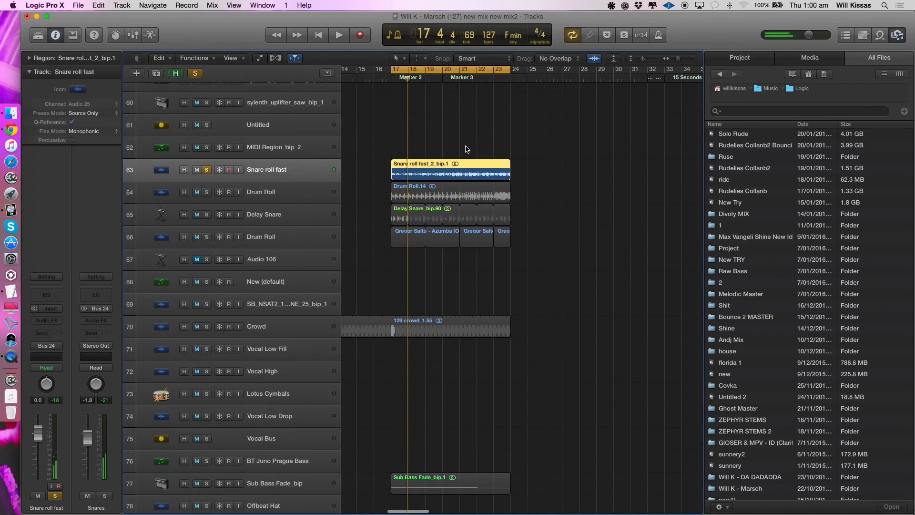
{"action": "left_click", "coordinate": [466, 149]}
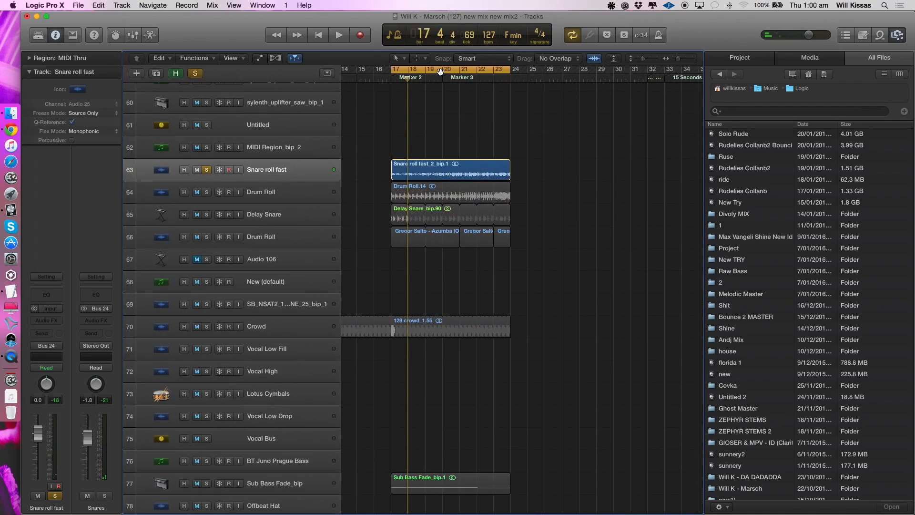
{"action": "key", "text": "space"}
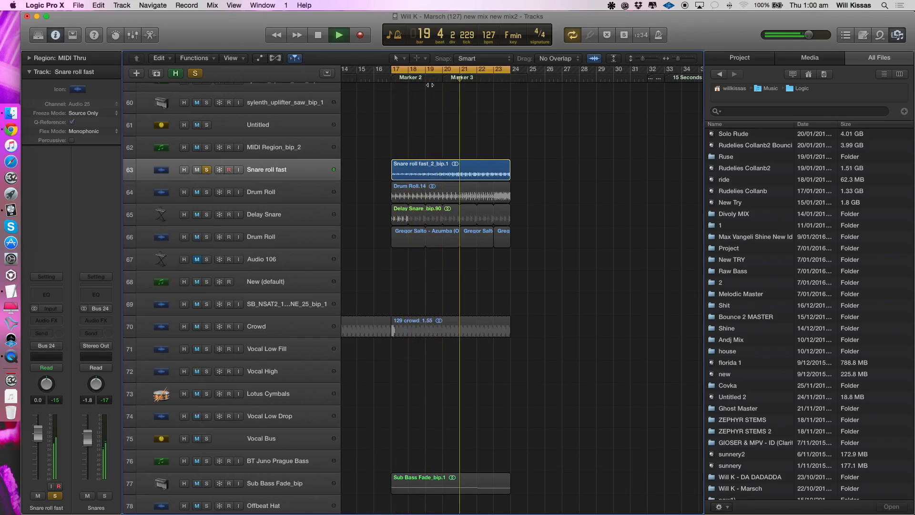
- Switch the solo to the Drum Roll on track 64, listen to it from bar 17 and clear its solo
{"action": "left_click", "coordinate": [206, 193]}
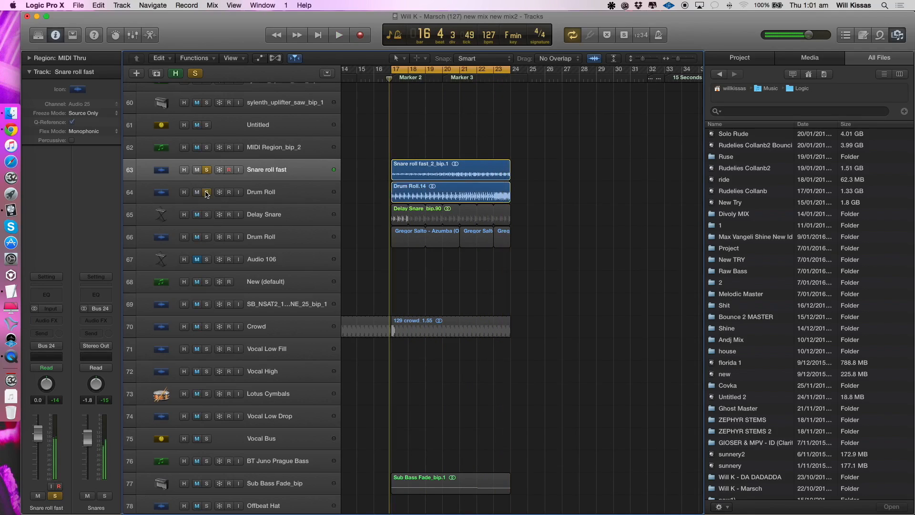
{"action": "left_click", "coordinate": [207, 171]}
{"action": "left_click", "coordinate": [270, 192]}
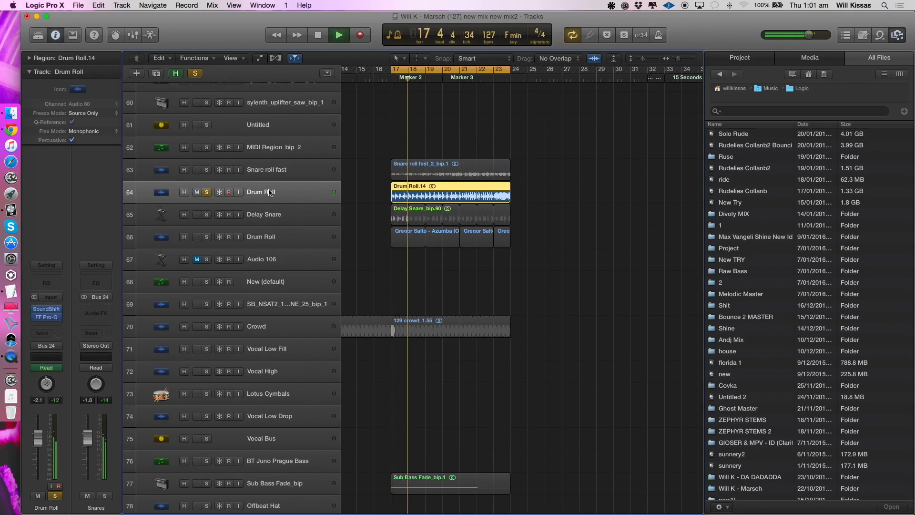
{"action": "scroll", "coordinate": [681, 421], "scroll_direction": "down", "scroll_amount": 3}
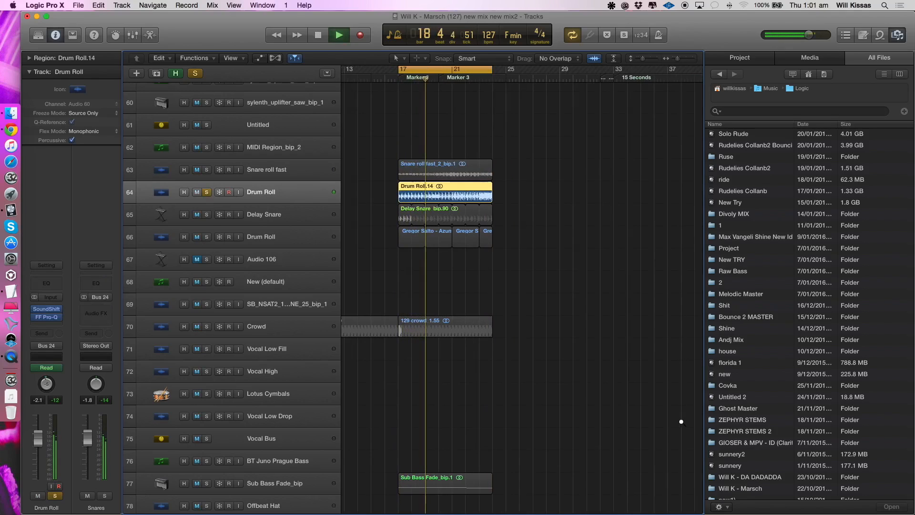
{"action": "key", "text": "space"}
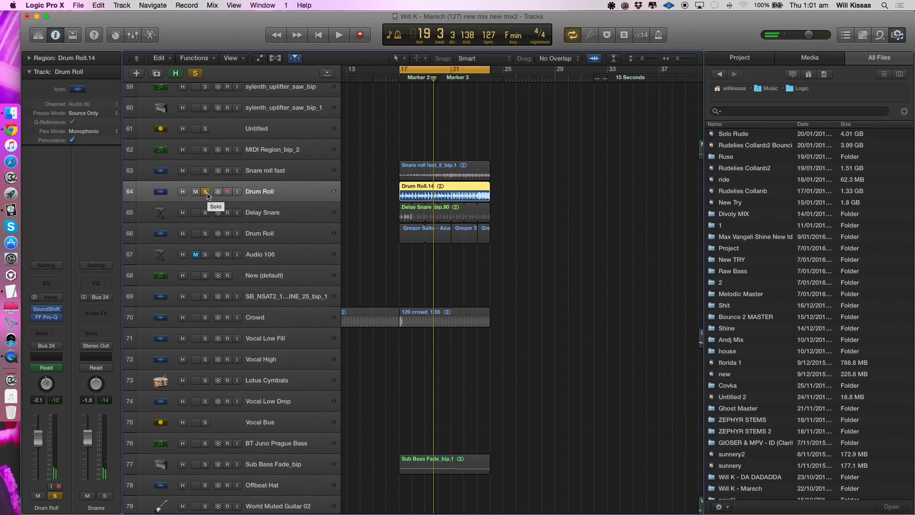
{"action": "left_click", "coordinate": [206, 192]}
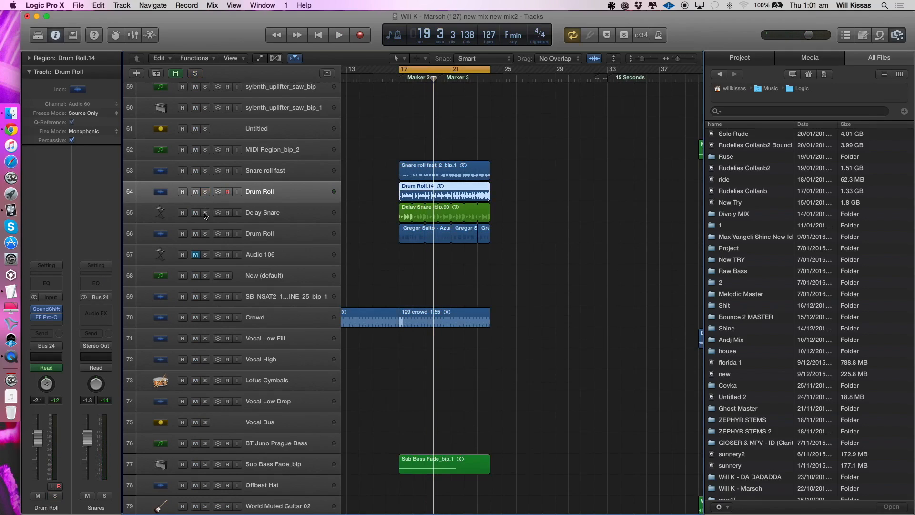
- Solo the Delay Snare track and listen to it from bar 17
{"action": "left_click", "coordinate": [205, 212]}
{"action": "left_click", "coordinate": [306, 215]}
{"action": "key", "text": "space"}
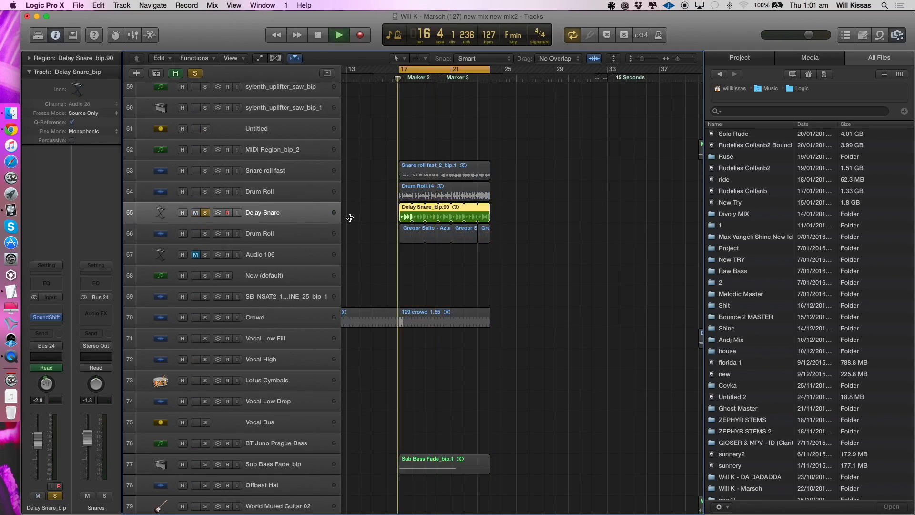
{"action": "key", "text": "space"}
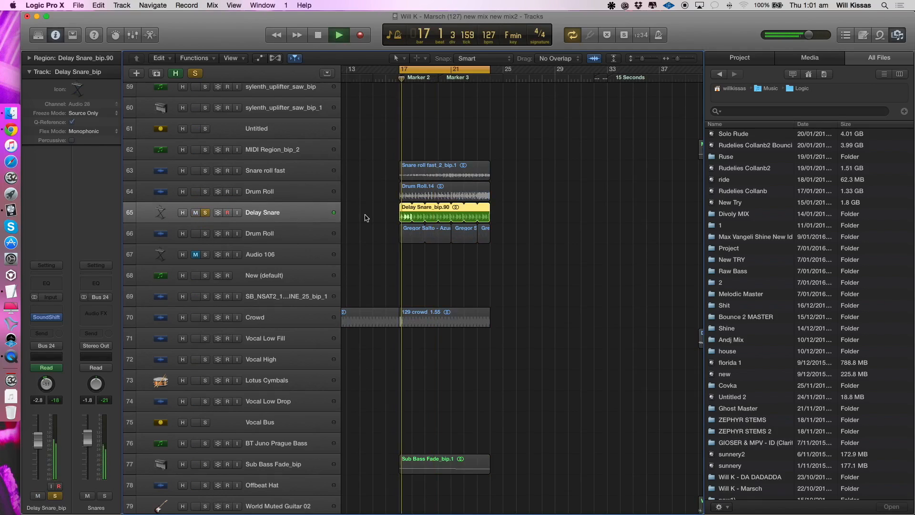
- Compare Delay Snare alone and layered with the soloed track 64 Drum Roll and Snare roll fast
{"action": "left_click", "coordinate": [205, 191]}
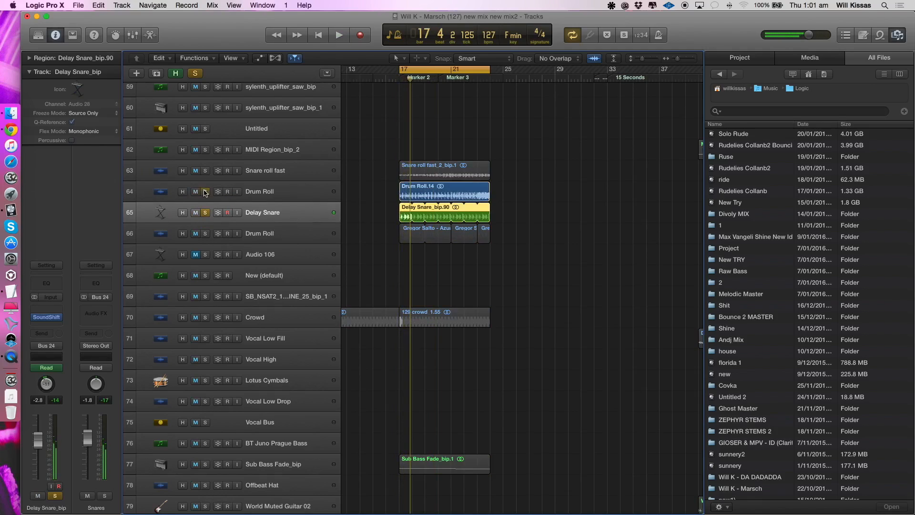
{"action": "left_click", "coordinate": [205, 170]}
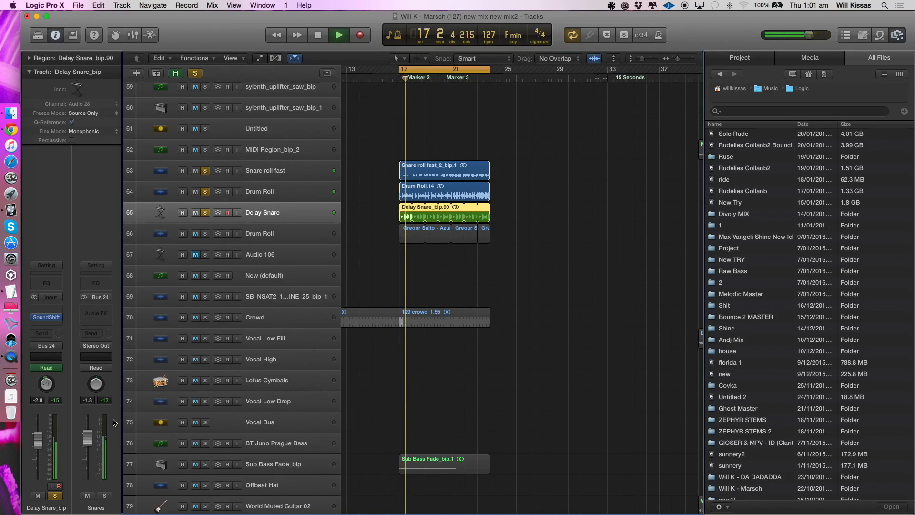
{"action": "left_click", "coordinate": [206, 192]}
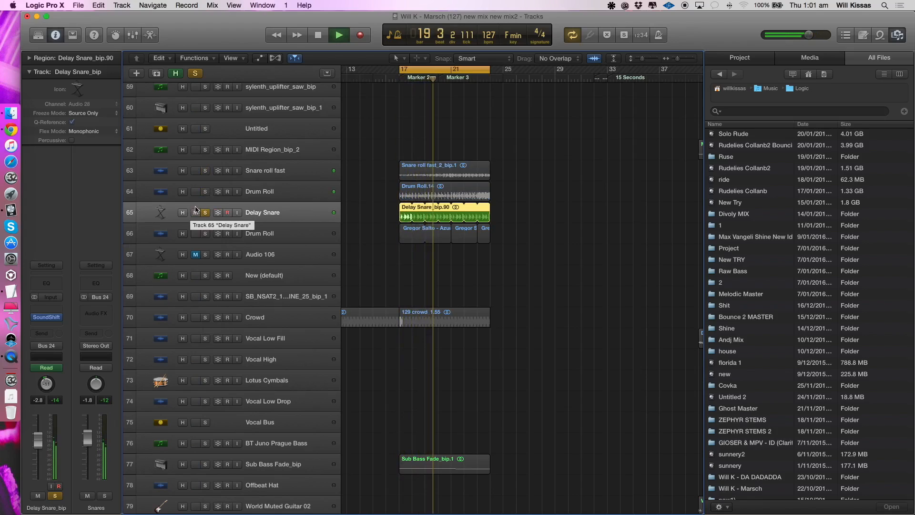
{"action": "left_click", "coordinate": [206, 191]}
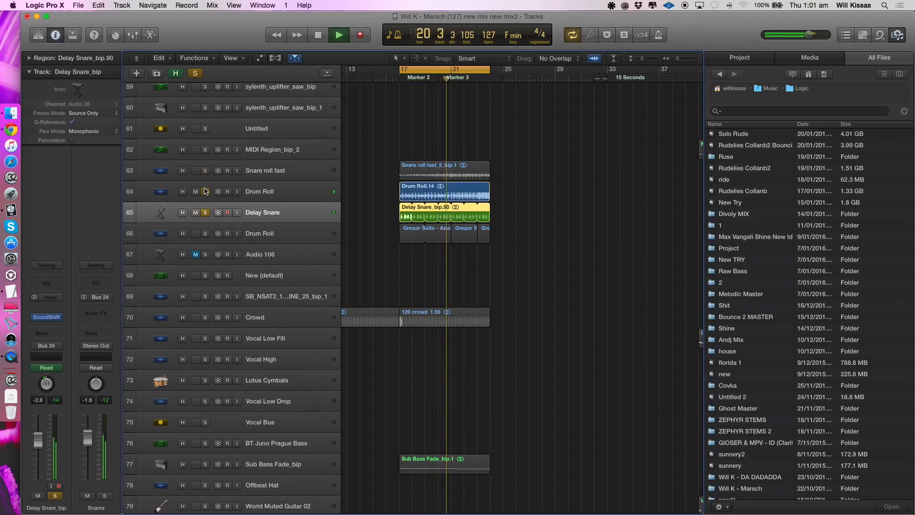
{"action": "key", "text": "space"}
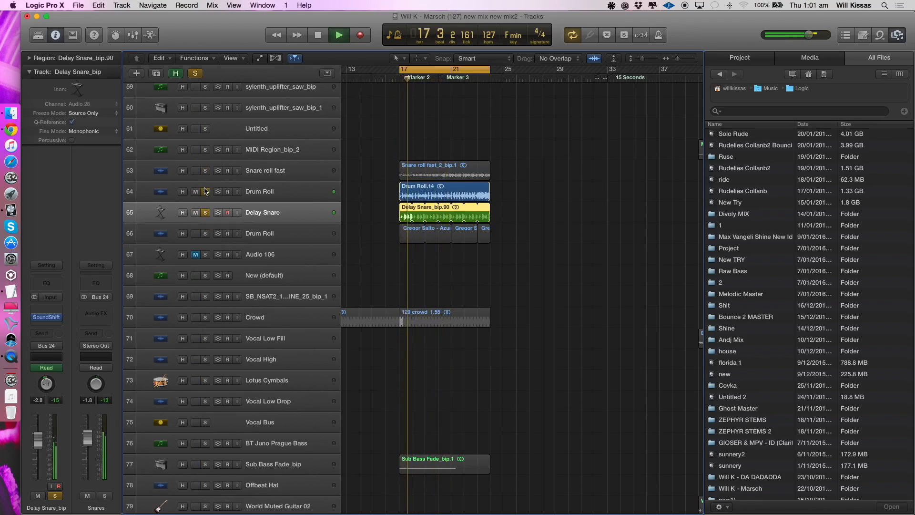
{"action": "left_click", "coordinate": [205, 170]}
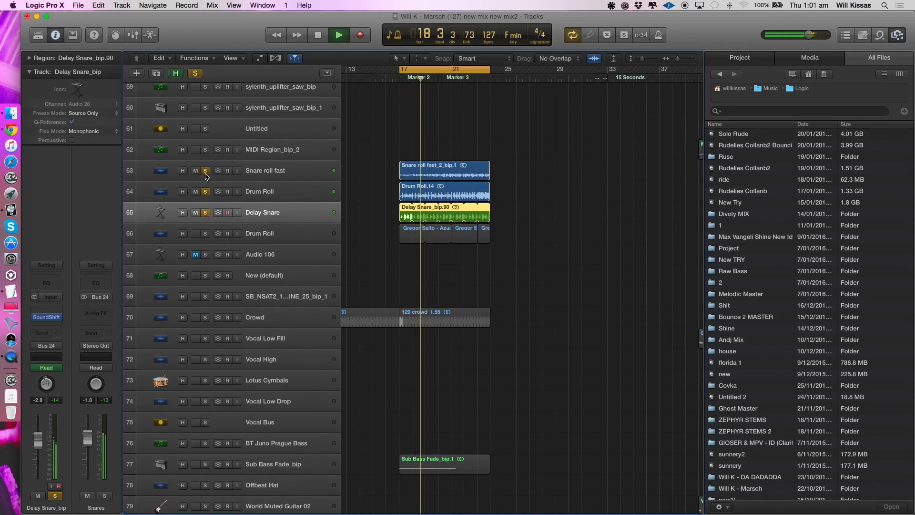
- Listen to the Drum Roll on track 66 with only that track soloed, and select it to show its effects
{"action": "left_click", "coordinate": [206, 234]}
{"action": "left_click_drag", "start_coordinate": [206, 213], "coordinate": [206, 174]}
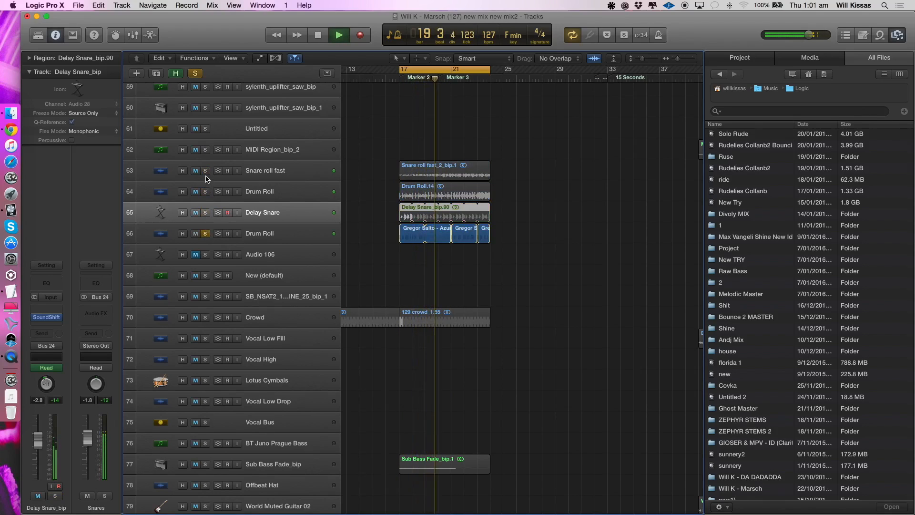
{"action": "left_click", "coordinate": [262, 238]}
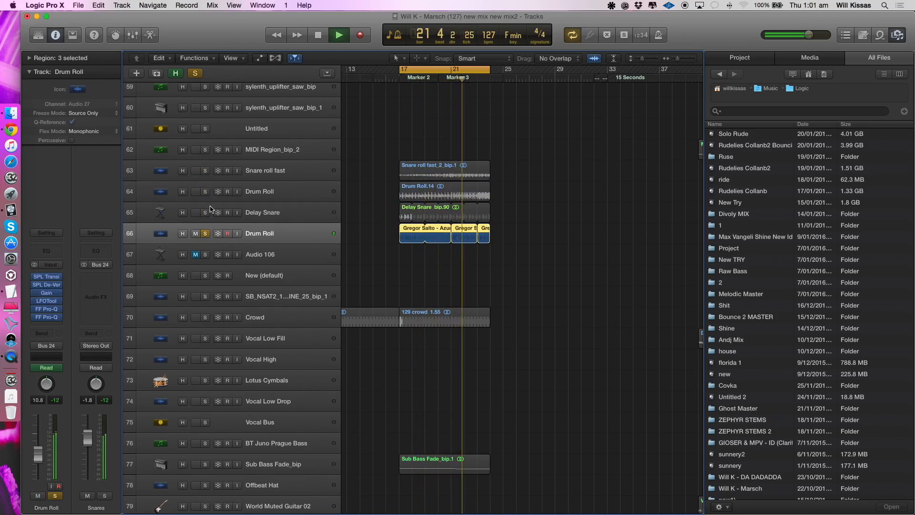
- Solo all four snare and drum roll tracks, 63 to 66, and play them together from bar 17
{"action": "left_click_drag", "start_coordinate": [206, 213], "coordinate": [207, 171]}
{"action": "left_click", "coordinate": [290, 175]}
{"action": "key", "text": "space"}
{"action": "key", "text": "space"}
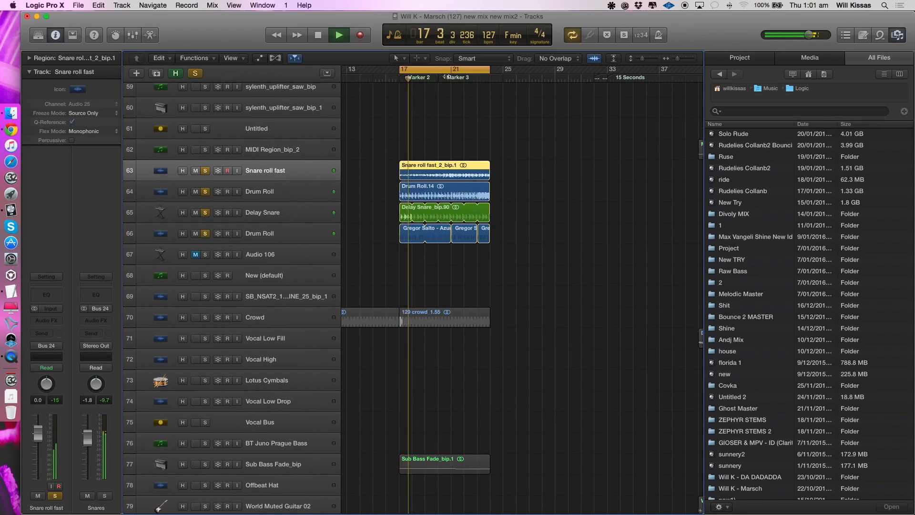
- Turn off the cycle and add the Crowd and Sub Bass Fade_bip tracks to the soloed group
{"action": "key", "text": "c"}
{"action": "left_click", "coordinate": [205, 318]}
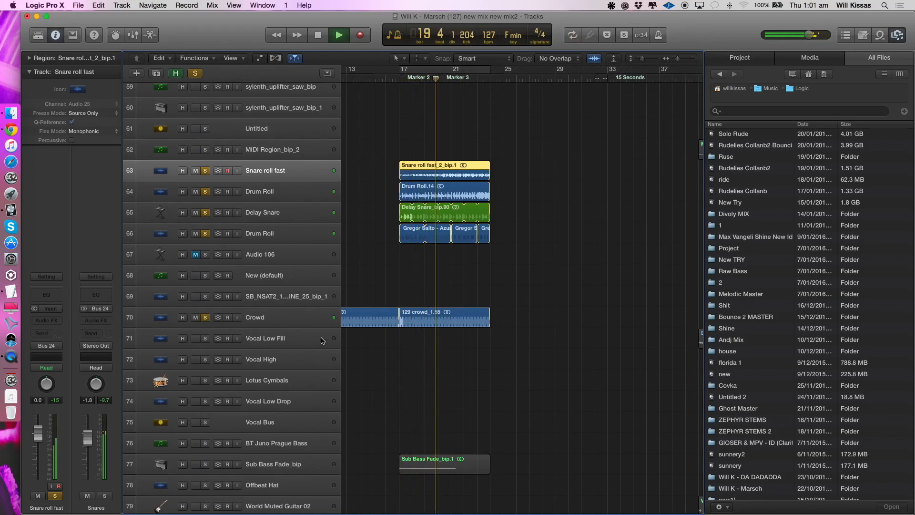
{"action": "left_click", "coordinate": [205, 464]}
{"action": "scroll", "coordinate": [265, 431], "scroll_direction": "down", "scroll_amount": 2}
{"action": "scroll", "coordinate": [265, 431], "scroll_direction": "down", "scroll_amount": 5}
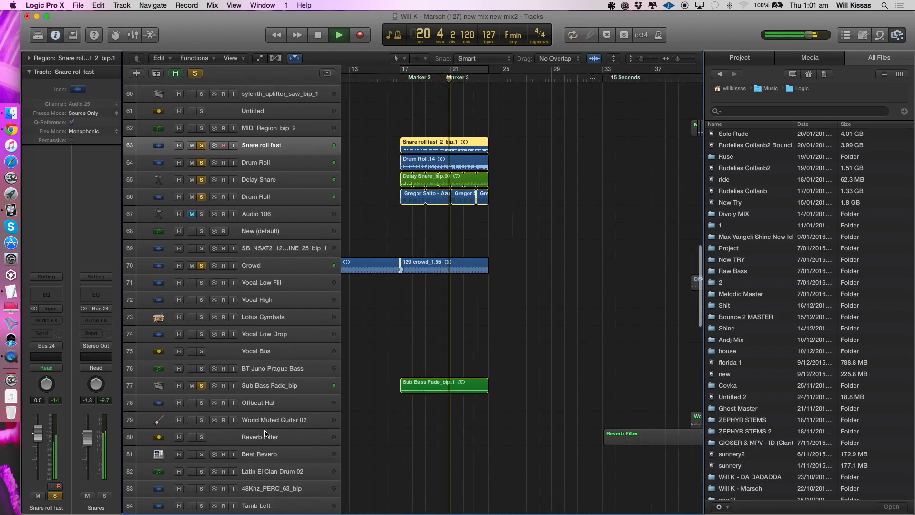
{"action": "scroll", "coordinate": [265, 432], "scroll_direction": "down", "scroll_amount": 5}
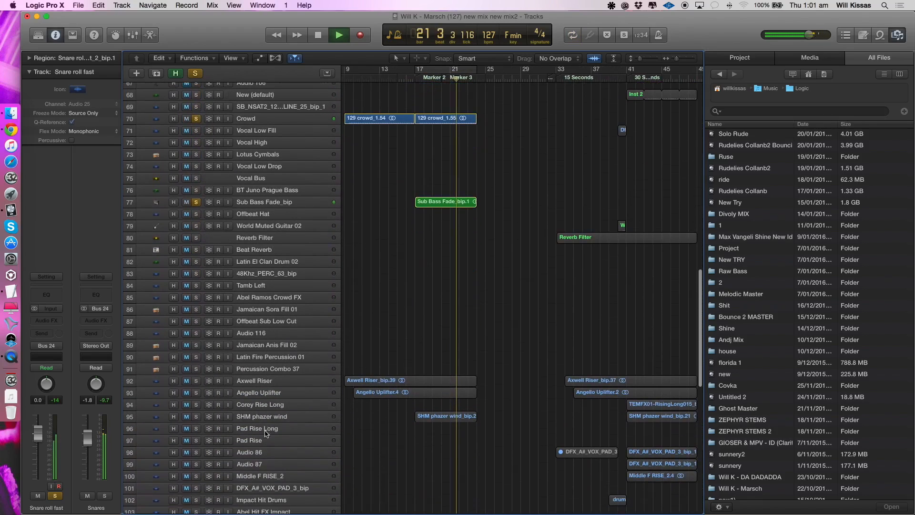
- Add Axwell Riser, Angello Uplifter, Corey Rise Long and SHM phazer wind to the soloed group, and select SHM phazer wind
{"action": "left_click", "coordinate": [196, 381]}
{"action": "left_click", "coordinate": [196, 392]}
{"action": "left_click", "coordinate": [196, 404]}
{"action": "left_click", "coordinate": [197, 417]}
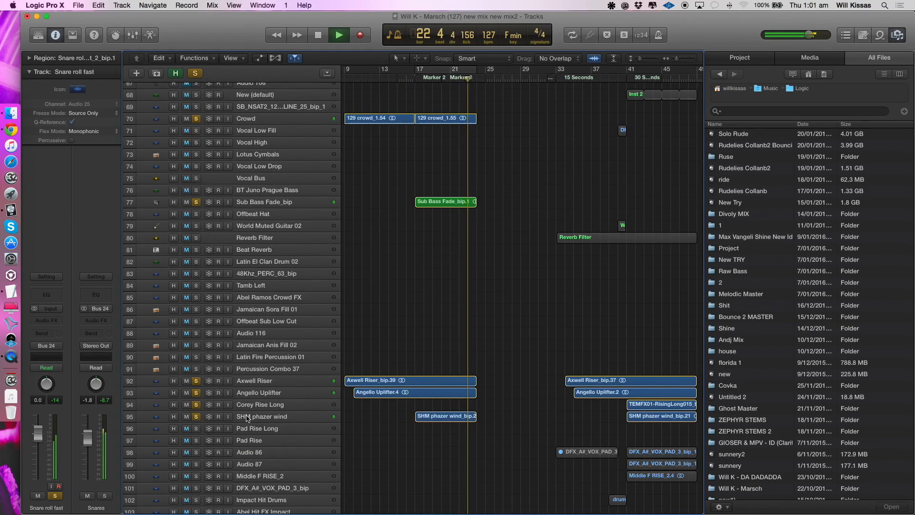
{"action": "left_click", "coordinate": [247, 418]}
{"action": "scroll", "coordinate": [355, 270], "scroll_direction": "up", "scroll_amount": 3}
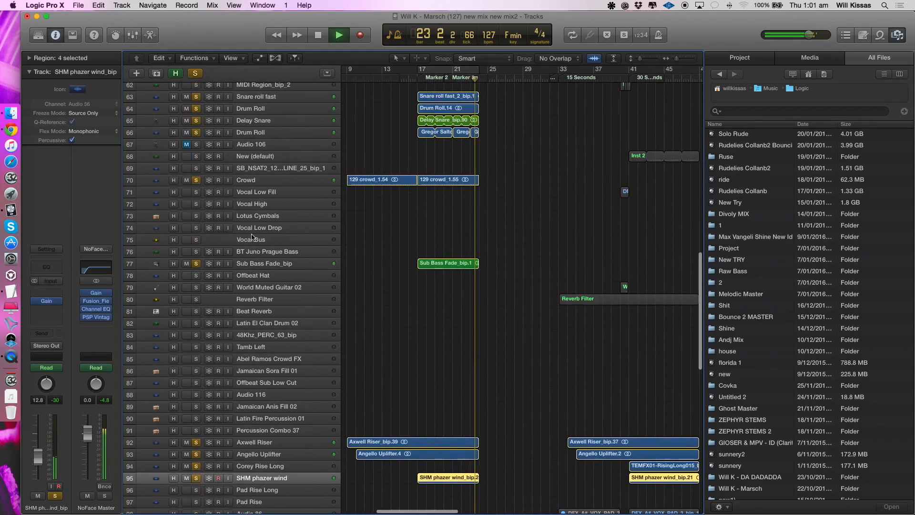
- Stop playback, clear the soloed group, and check the effects on the Crowd and Sub Bass Fade_bip tracks
{"action": "key", "text": "space"}
{"action": "left_click", "coordinate": [197, 121], "text": "alt"}
{"action": "left_click", "coordinate": [267, 180]}
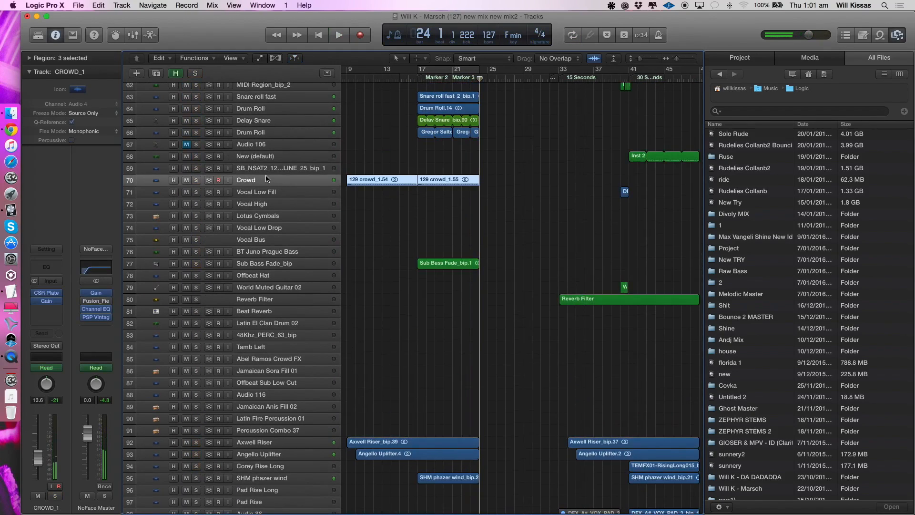
{"action": "left_click", "coordinate": [281, 263]}
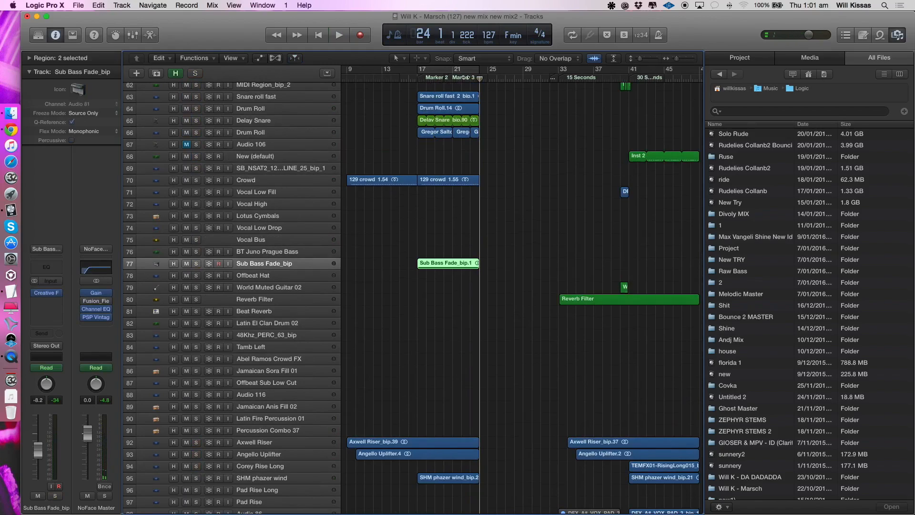
- Cycle the build-up from bar 17 to 24 and play Sub Bass Fade_bip with only that track soloed
{"action": "left_click_drag", "start_coordinate": [425, 68], "coordinate": [480, 67]}
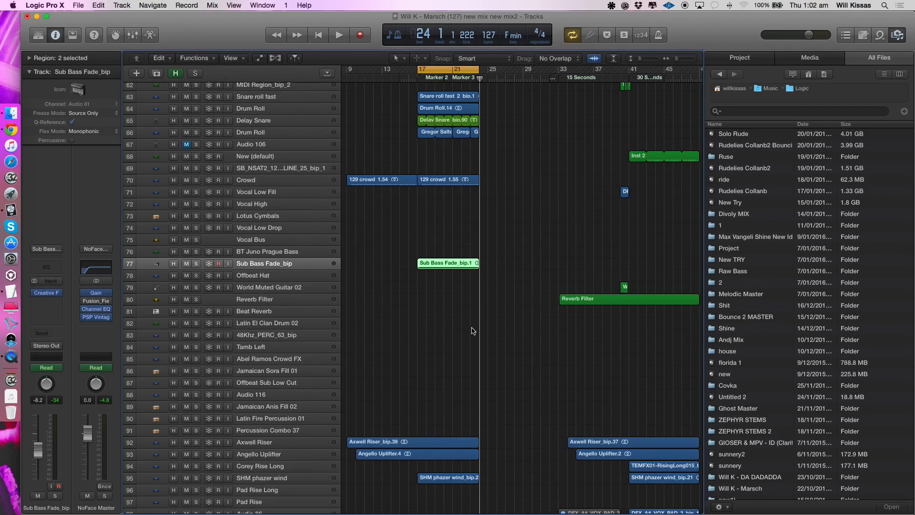
{"action": "left_click", "coordinate": [196, 264]}
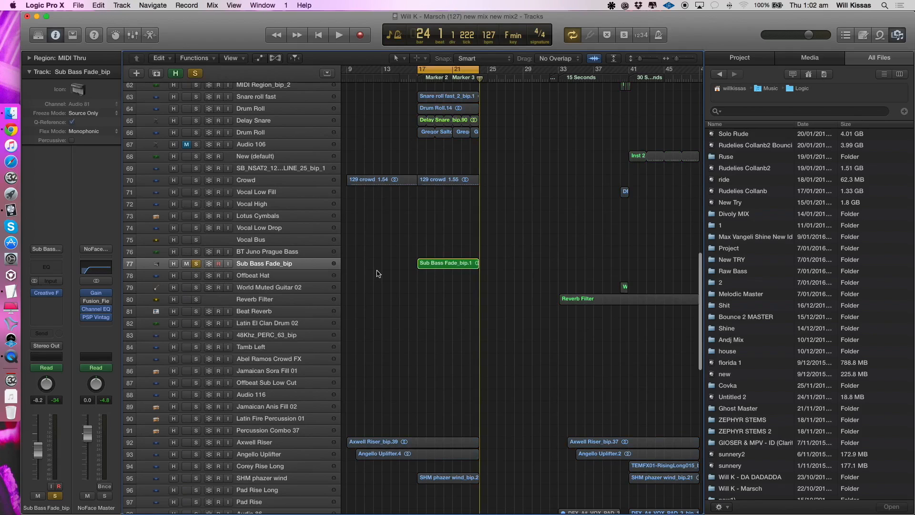
{"action": "key", "text": "cmd+Down"}
{"action": "key", "text": "cmd+Right"}
{"action": "key", "text": "space"}
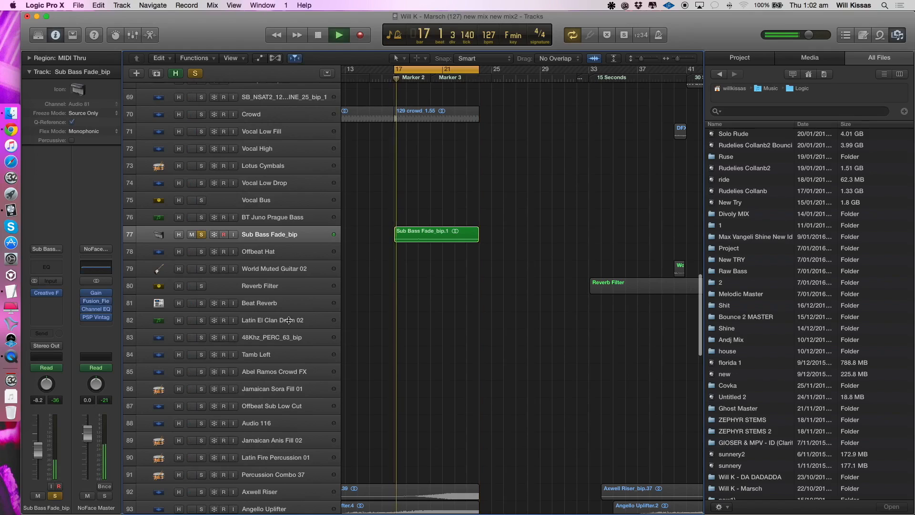
{"action": "scroll", "coordinate": [289, 319], "scroll_direction": "down", "scroll_amount": 5}
{"action": "key", "text": "space"}
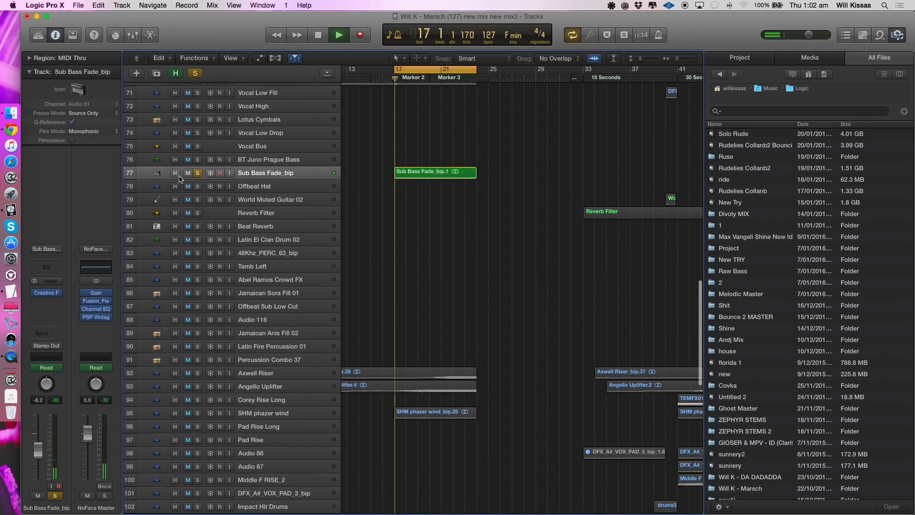
- Play Axwell Riser in solo from about bar 21, switch the solo to Angello Uplifter, and stop playback
{"action": "left_click", "coordinate": [254, 378]}
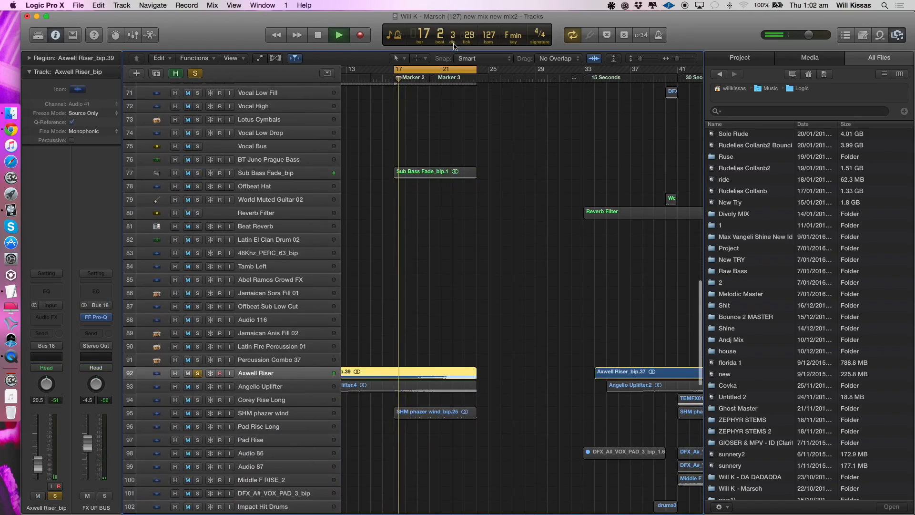
{"action": "left_click", "coordinate": [441, 81]}
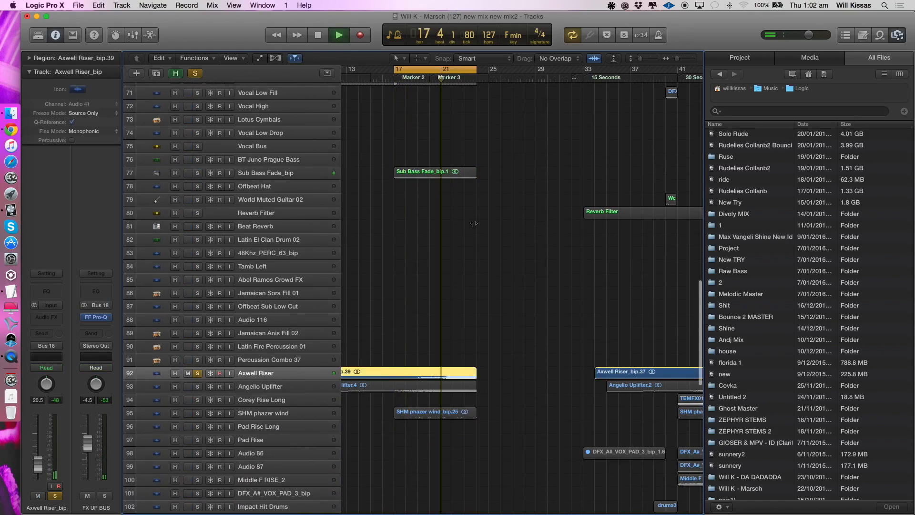
{"action": "left_click", "coordinate": [198, 386]}
{"action": "left_click", "coordinate": [198, 374]}
{"action": "left_click", "coordinate": [248, 387]}
{"action": "key", "text": "space"}
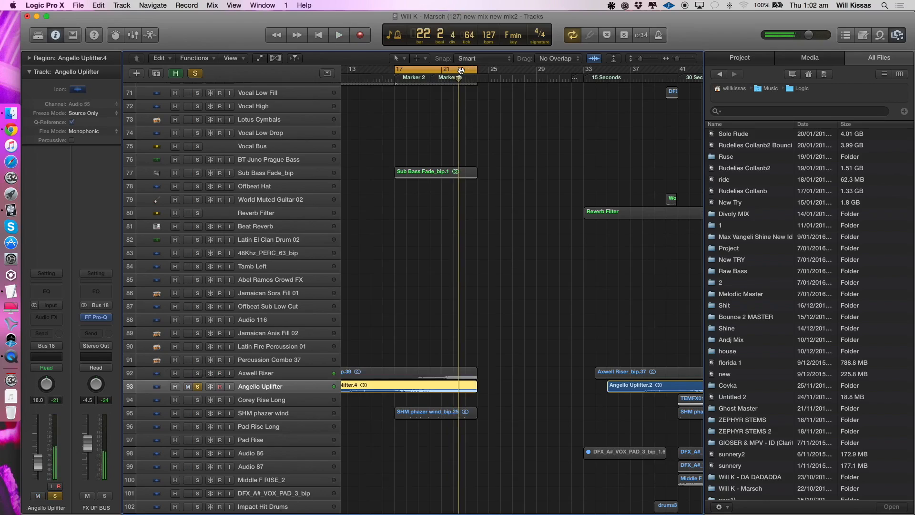
- Cycle from bar 22 to hear Angello Uplifter in solo, and reset the cycle to start at bar 17
{"action": "left_click_drag", "start_coordinate": [458, 68], "coordinate": [603, 87]}
{"action": "key", "text": "space"}
{"action": "key", "text": "super+Left"}
{"action": "key", "text": "super+Left"}
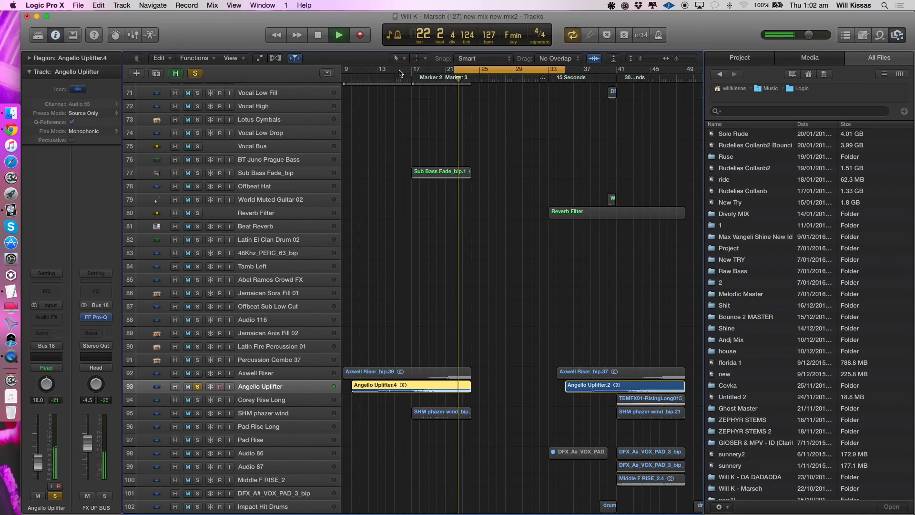
{"action": "left_click_drag", "start_coordinate": [413, 69], "coordinate": [555, 75]}
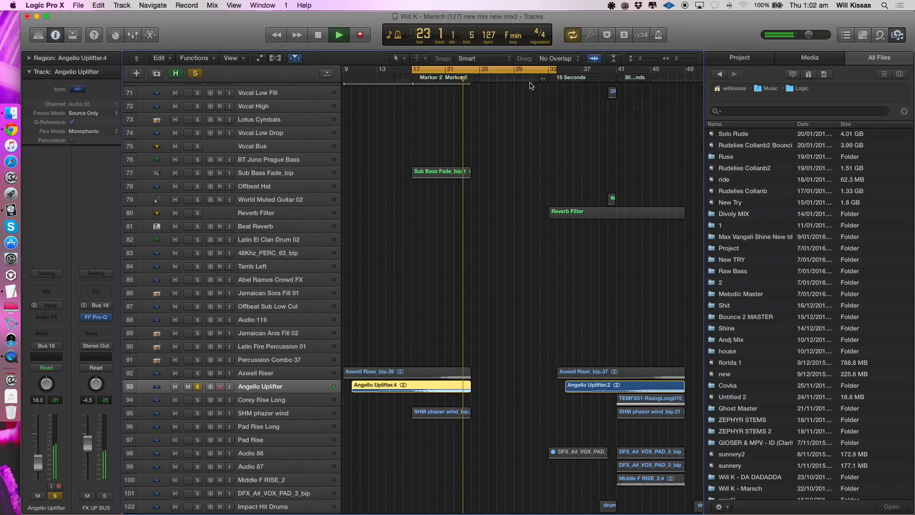
- Play SHM phazer wind in solo from bar 19, add Angello Uplifter to it, and clear the solos
{"action": "left_click", "coordinate": [283, 411]}
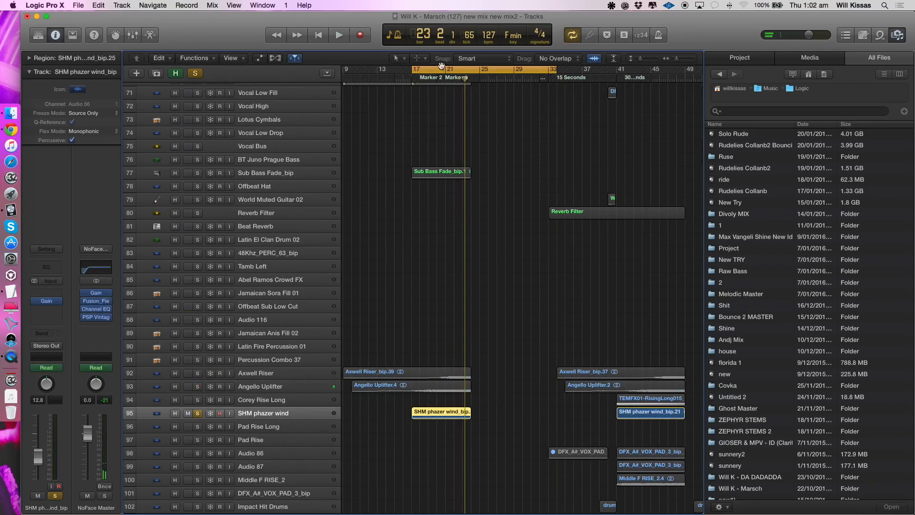
{"action": "left_click_drag", "start_coordinate": [428, 70], "coordinate": [565, 71]}
{"action": "key", "text": "space"}
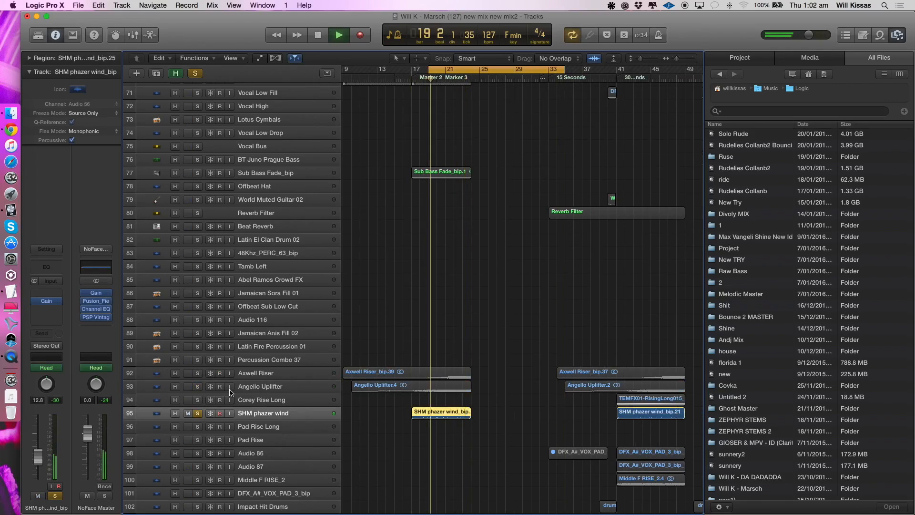
{"action": "left_click", "coordinate": [197, 386]}
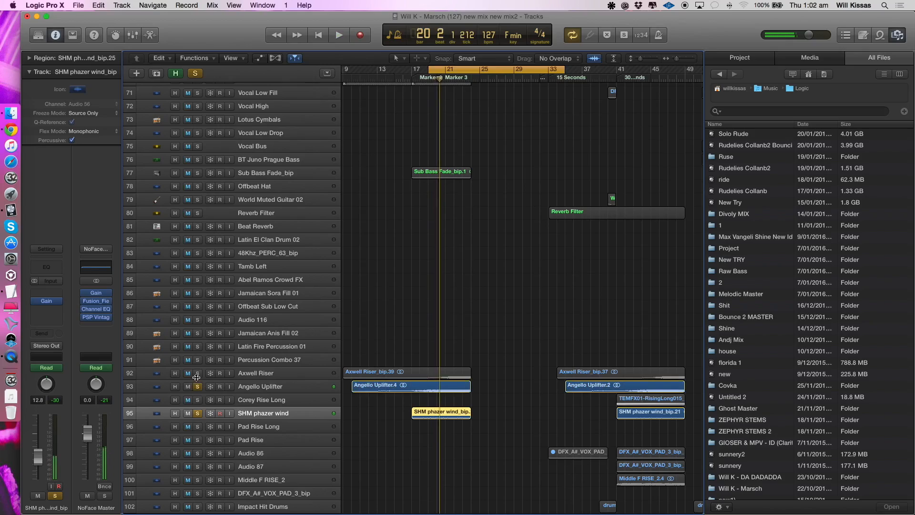
{"action": "left_click", "coordinate": [198, 415], "text": "alt"}
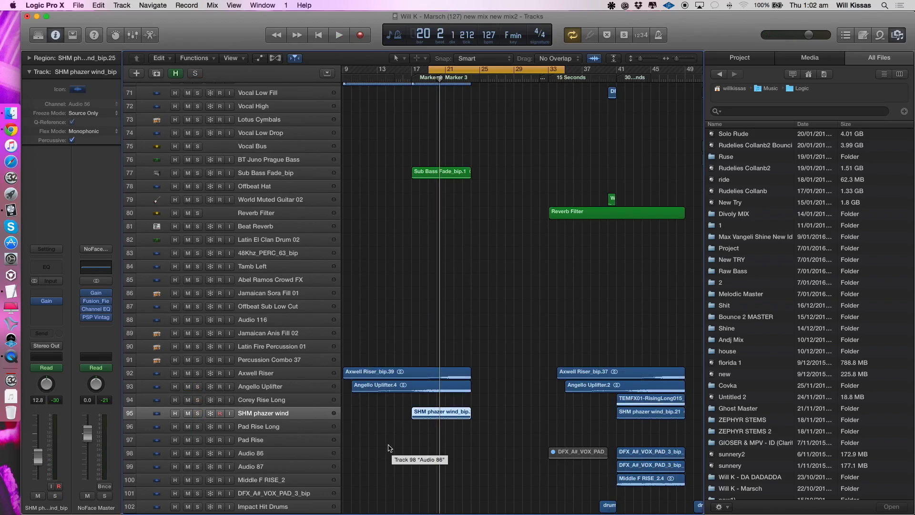
{"action": "left_click", "coordinate": [197, 413]}
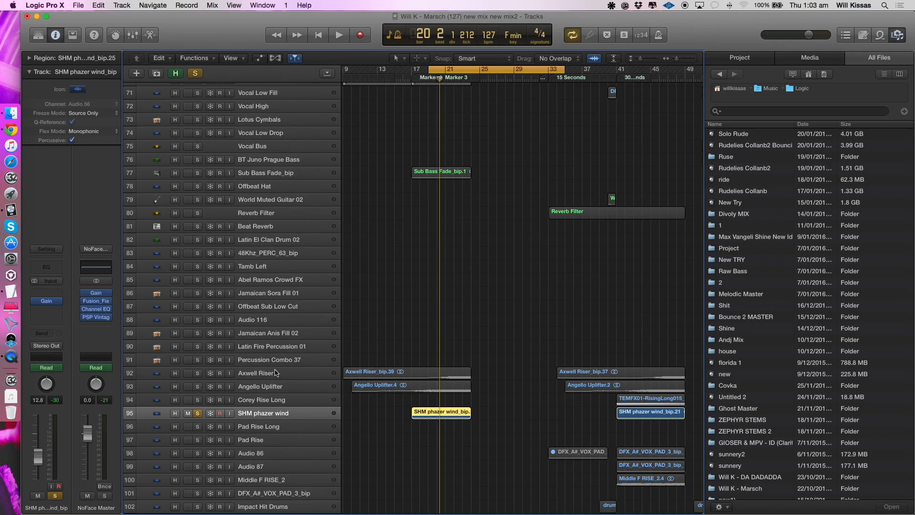
{"action": "scroll", "coordinate": [286, 372], "scroll_direction": "down", "scroll_amount": 5}
{"action": "left_click", "coordinate": [196, 198]}
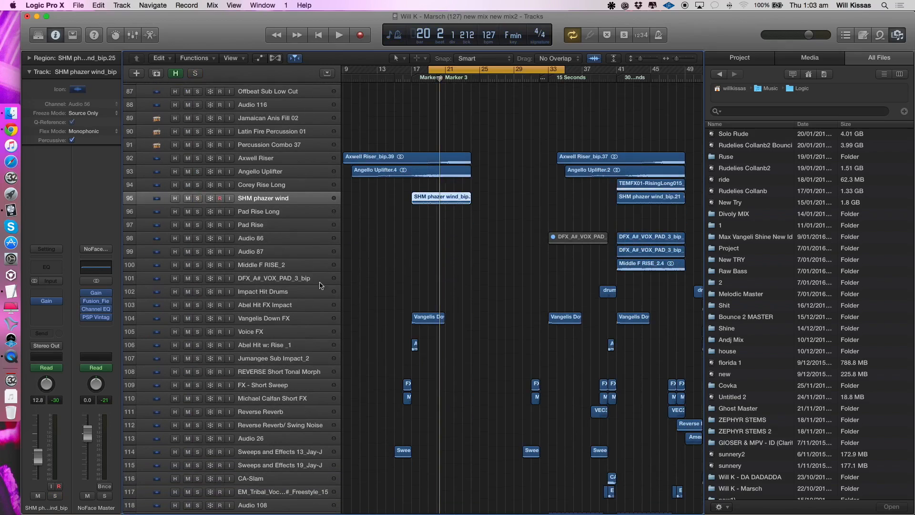
- Move the 16-bar cycle to bar 17, listen to Vangelis Down FX in solo, and unsolo it
{"action": "left_click_drag", "start_coordinate": [439, 70], "coordinate": [422, 69]}
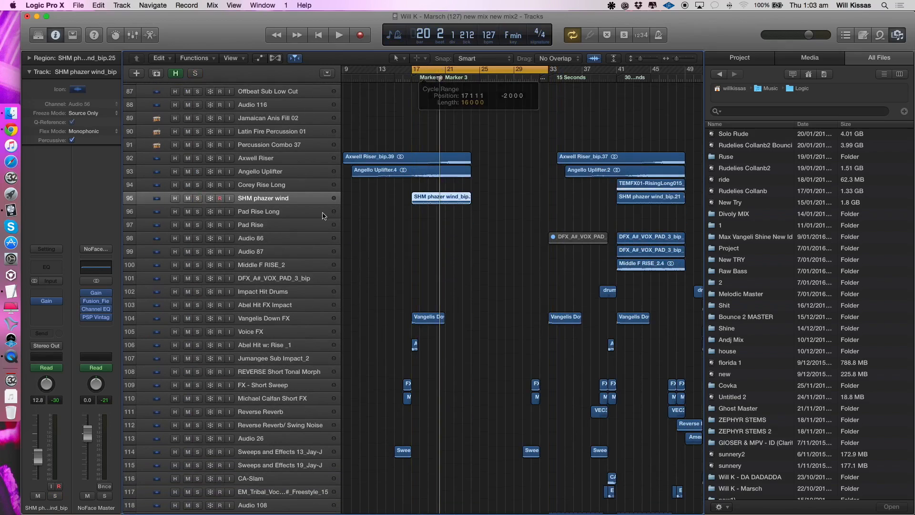
{"action": "left_click", "coordinate": [270, 318]}
{"action": "left_click", "coordinate": [197, 318]}
{"action": "key", "text": "space"}
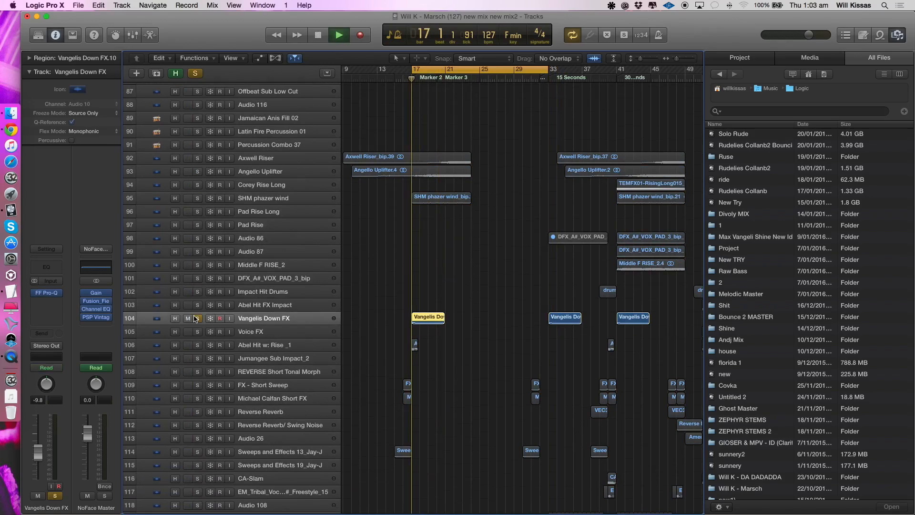
{"action": "key", "text": "space"}
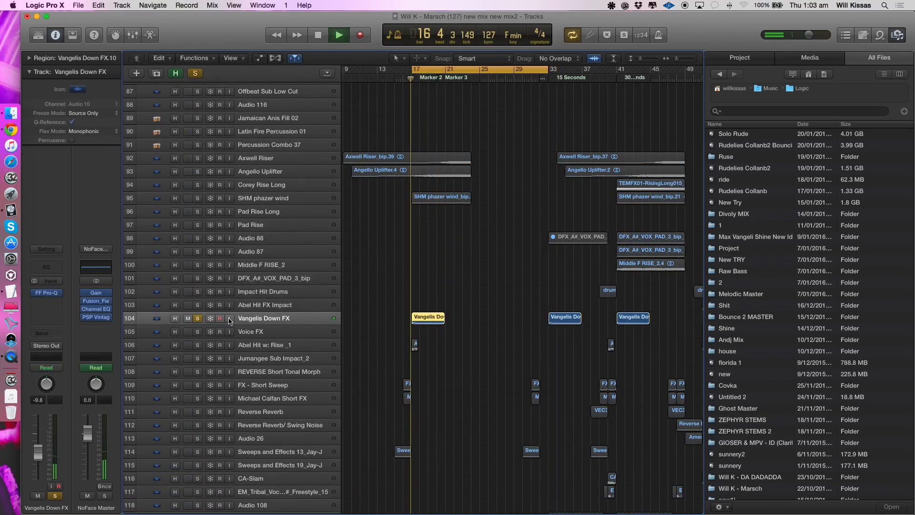
{"action": "key", "text": "s"}
- Listen to PAF_128_whizz_builder_Fx in solo, with its effects shown, and unsolo it
{"action": "scroll", "coordinate": [286, 353], "scroll_direction": "down", "scroll_amount": 10}
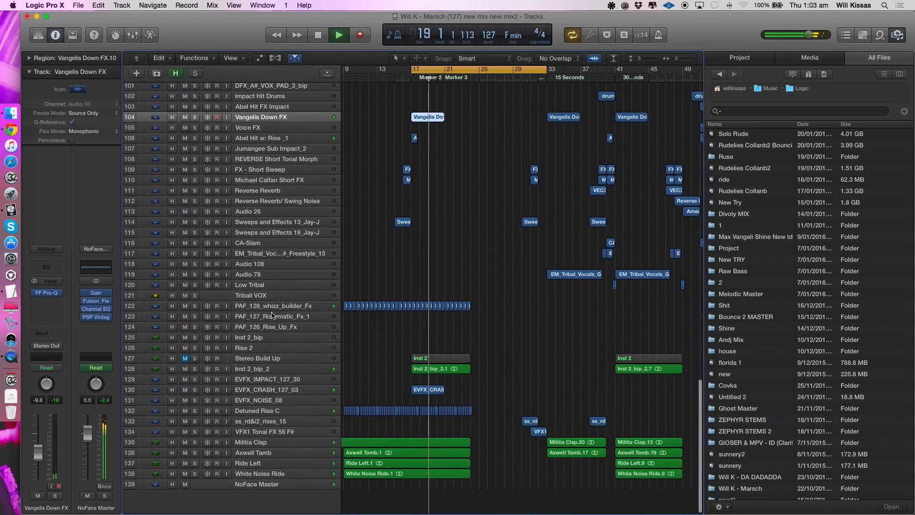
{"action": "left_click", "coordinate": [224, 299]}
{"action": "left_click", "coordinate": [195, 307]}
{"action": "left_click", "coordinate": [270, 310]}
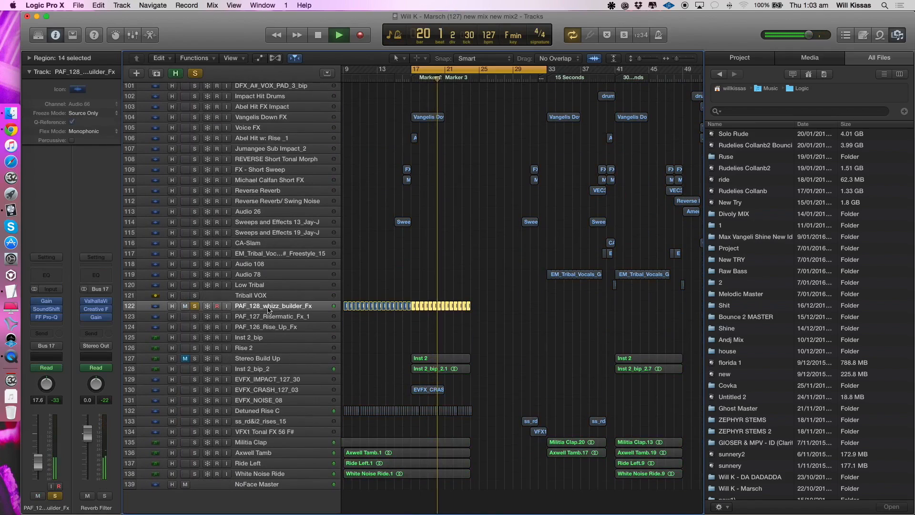
{"action": "left_click", "coordinate": [195, 307]}
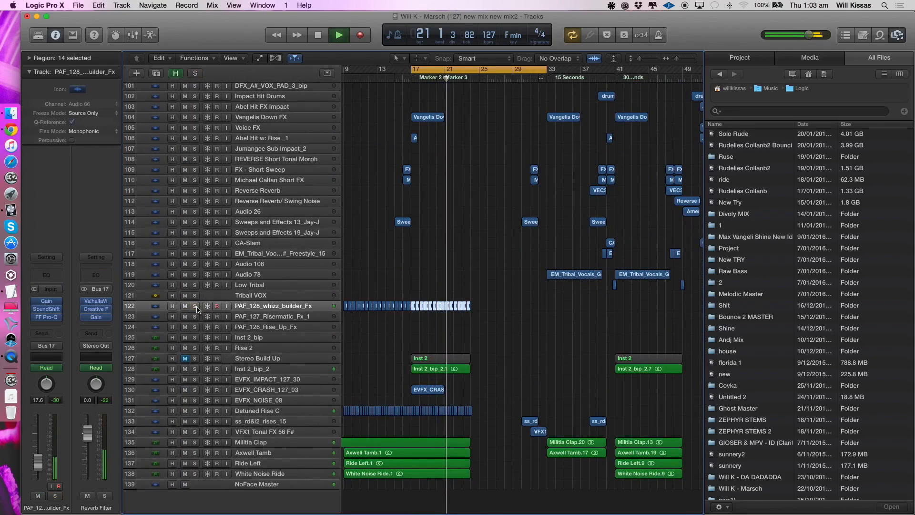
- Select Inst 2_bip_2 and listen to it in solo
{"action": "left_click", "coordinate": [257, 370]}
{"action": "left_click", "coordinate": [195, 370]}
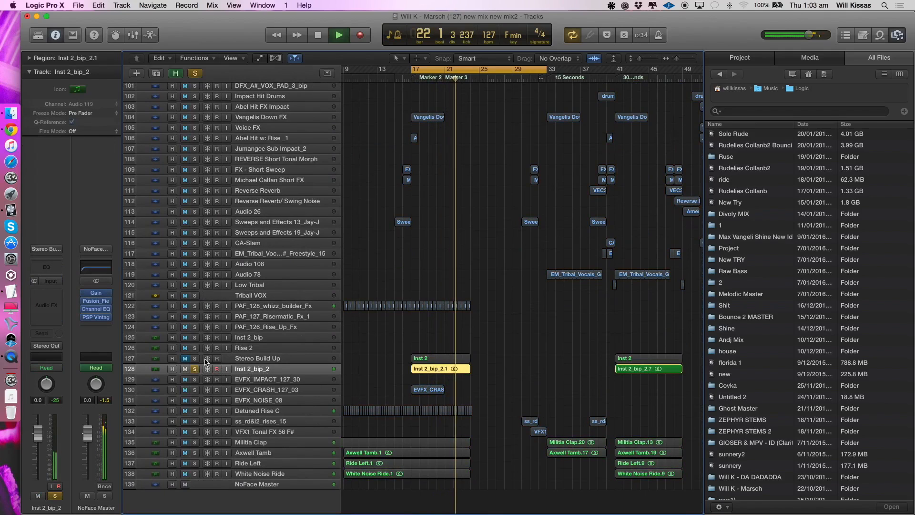
{"action": "key", "text": "space"}
- Add Detuned Rise C, Militia Clap, Axwell Tamb, Ride Left and White Noise Ride to the solo, and clear all solos
{"action": "left_click", "coordinate": [195, 410]}
{"action": "left_click", "coordinate": [247, 412]}
{"action": "left_click_drag", "start_coordinate": [195, 443], "coordinate": [195, 474]}
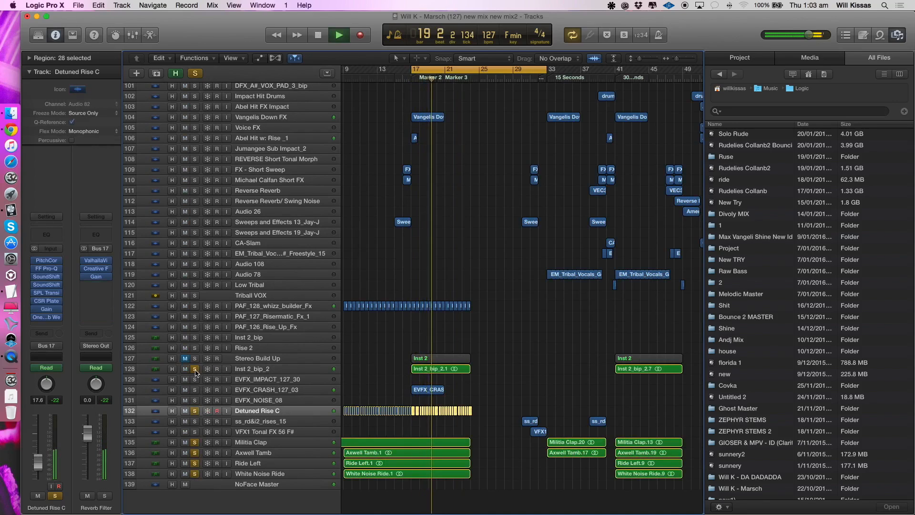
{"action": "left_click", "coordinate": [195, 370], "text": "alt"}
- Play the full build-up with the cycle off, stop, and set a 38-bar cycle starting at bar 21
{"action": "scroll", "coordinate": [245, 363], "scroll_direction": "down", "scroll_amount": 3}
{"action": "scroll", "coordinate": [499, 298], "scroll_direction": "up", "scroll_amount": 10}
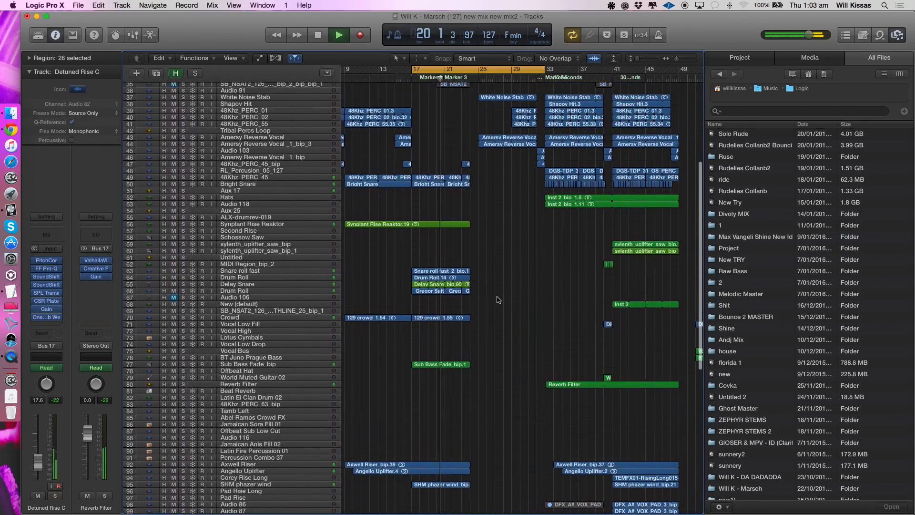
{"action": "scroll", "coordinate": [498, 299], "scroll_direction": "up", "scroll_amount": 8}
{"action": "left_click", "coordinate": [469, 70]}
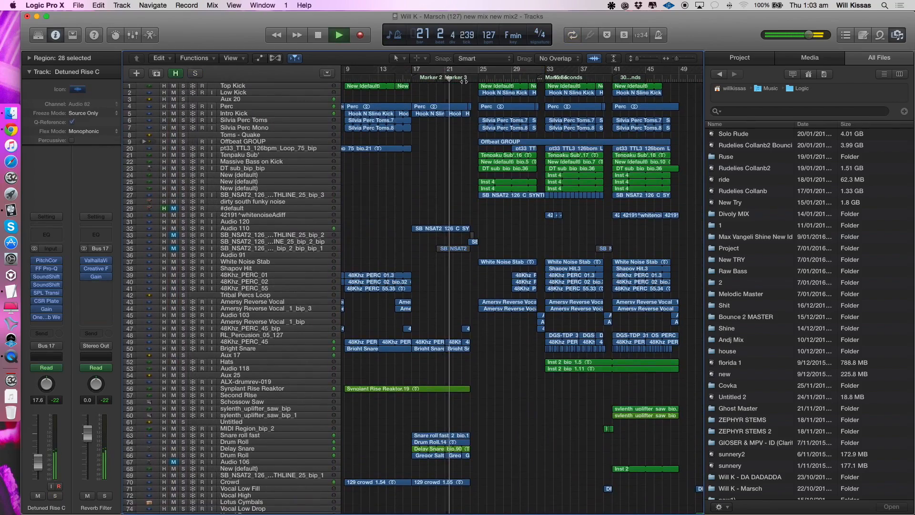
{"action": "scroll", "coordinate": [447, 124], "scroll_direction": "right", "scroll_amount": 2}
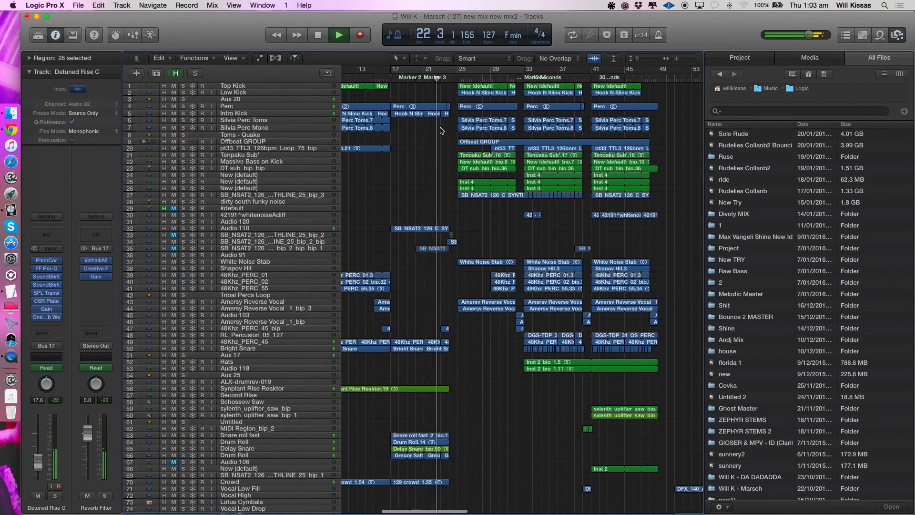
{"action": "key", "text": "space"}
{"action": "left_click", "coordinate": [426, 71]}
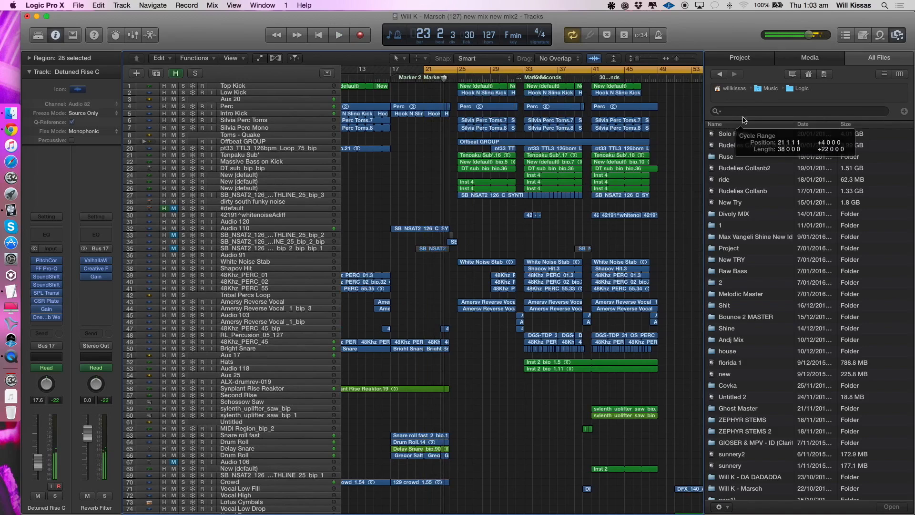
- Check the effects on Aux 20 and Intro Kick, and show the track automation down to the snare rolls
{"action": "left_click", "coordinate": [261, 101]}
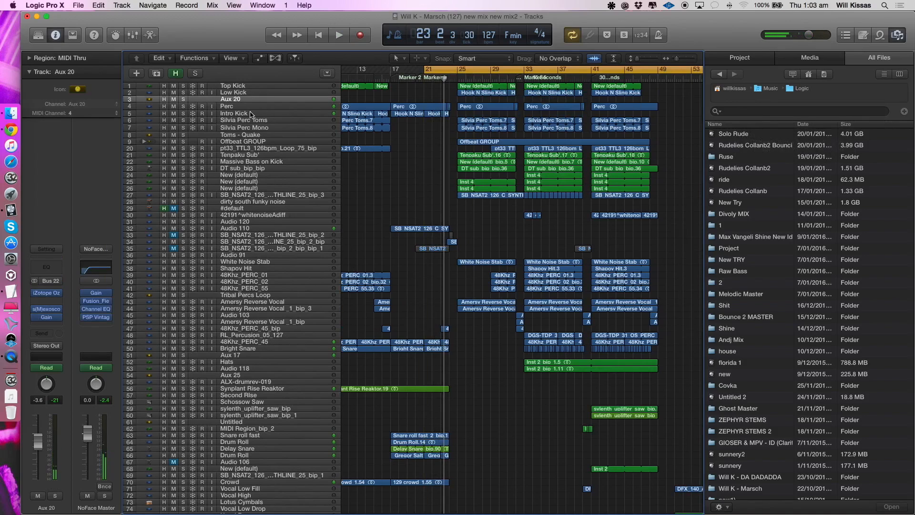
{"action": "left_click", "coordinate": [251, 114]}
{"action": "key", "text": "a"}
{"action": "scroll", "coordinate": [251, 128], "scroll_direction": "down", "scroll_amount": 15}
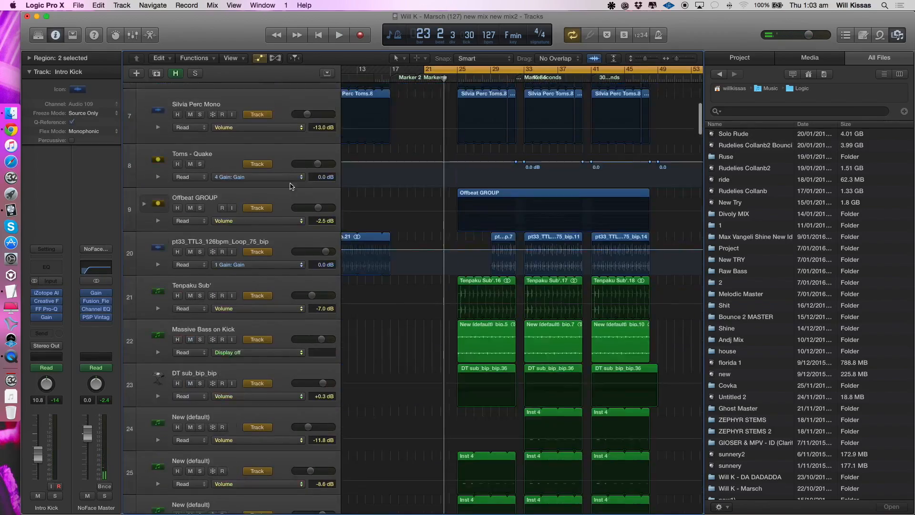
{"action": "scroll", "coordinate": [292, 186], "scroll_direction": "down", "scroll_amount": 18}
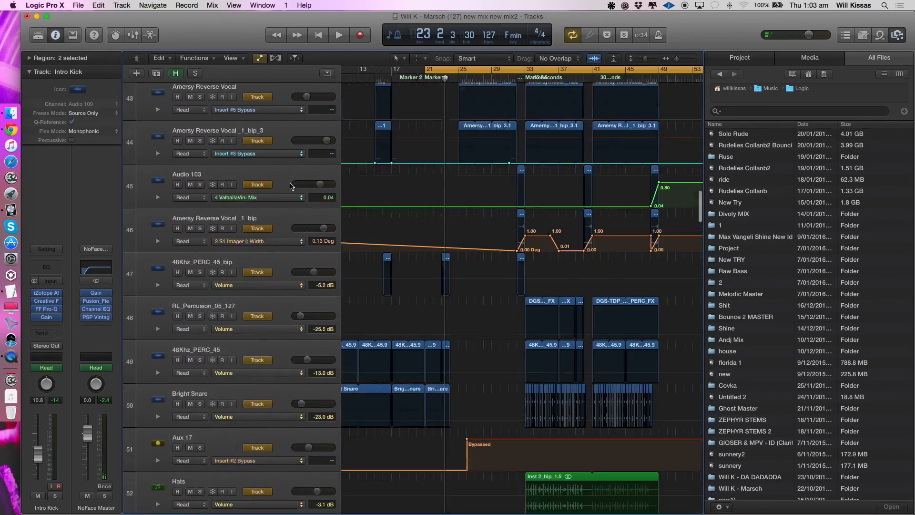
{"action": "scroll", "coordinate": [291, 186], "scroll_direction": "down", "scroll_amount": 5}
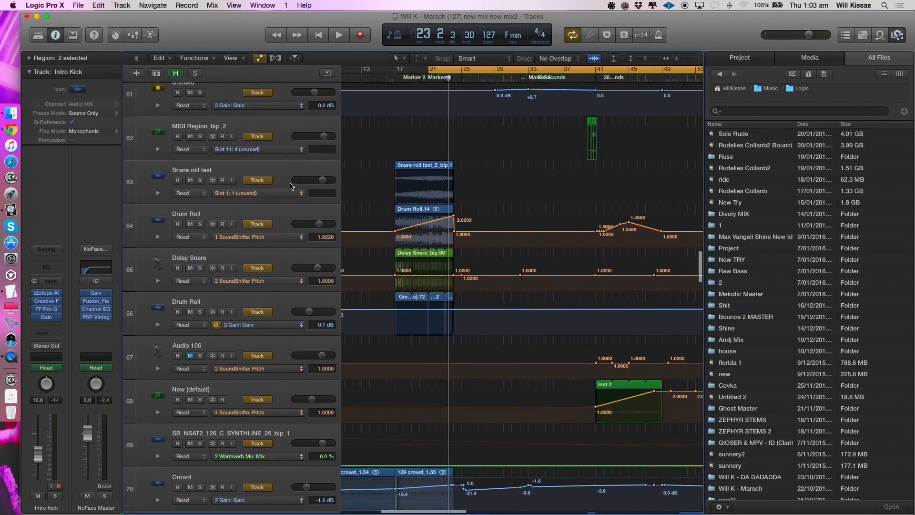
- Solo Snare roll fast, Drum Roll and Delay Snare, and play them from bar 21 with their pitch automation shown
{"action": "left_click", "coordinate": [200, 173]}
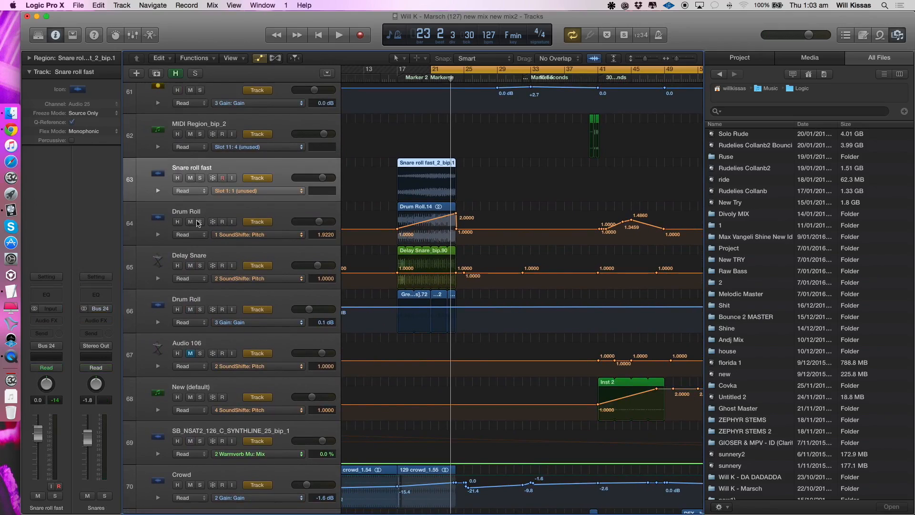
{"action": "left_click", "coordinate": [200, 221]}
{"action": "key", "text": "space"}
{"action": "key", "text": "space"}
{"action": "key", "text": "space"}
{"action": "left_click", "coordinate": [200, 178]}
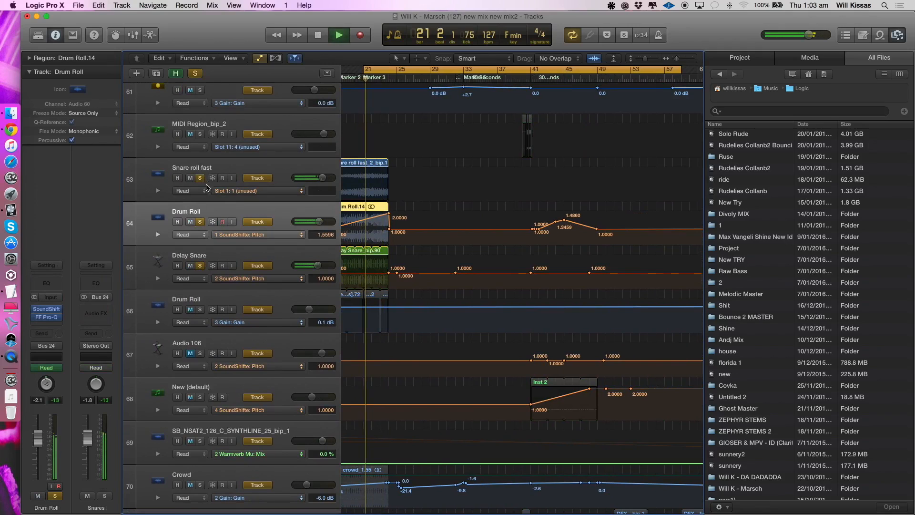
- Clear the snare-roll solos and hide the track automation, and check the Axwell Riser and SHM phazer wind tracks
{"action": "left_click", "coordinate": [200, 178], "text": "alt"}
{"action": "key", "text": "a"}
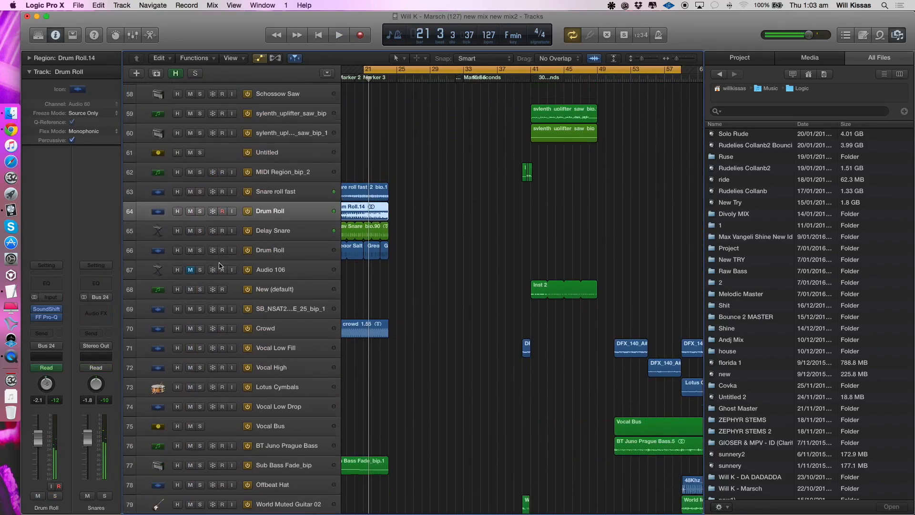
{"action": "scroll", "coordinate": [222, 265], "scroll_direction": "down", "scroll_amount": 10}
{"action": "scroll", "coordinate": [221, 265], "scroll_direction": "down", "scroll_amount": 5}
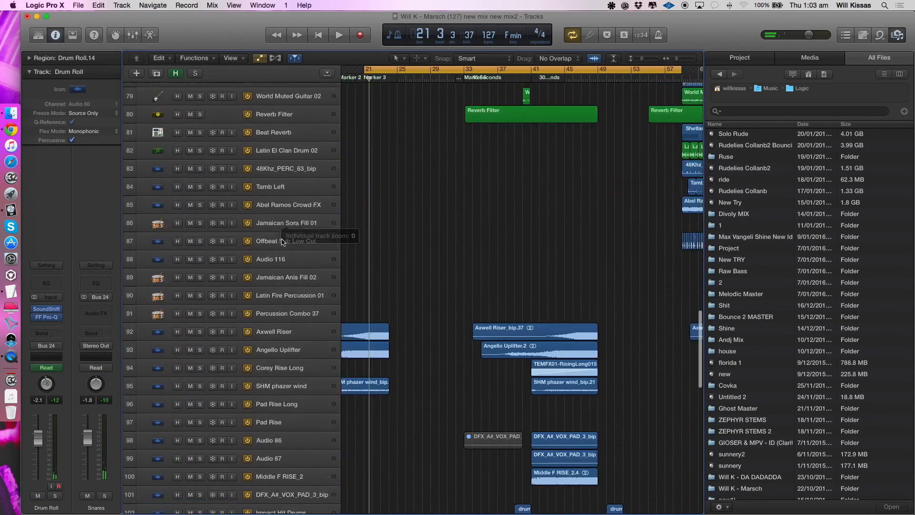
{"action": "left_click", "coordinate": [278, 289]}
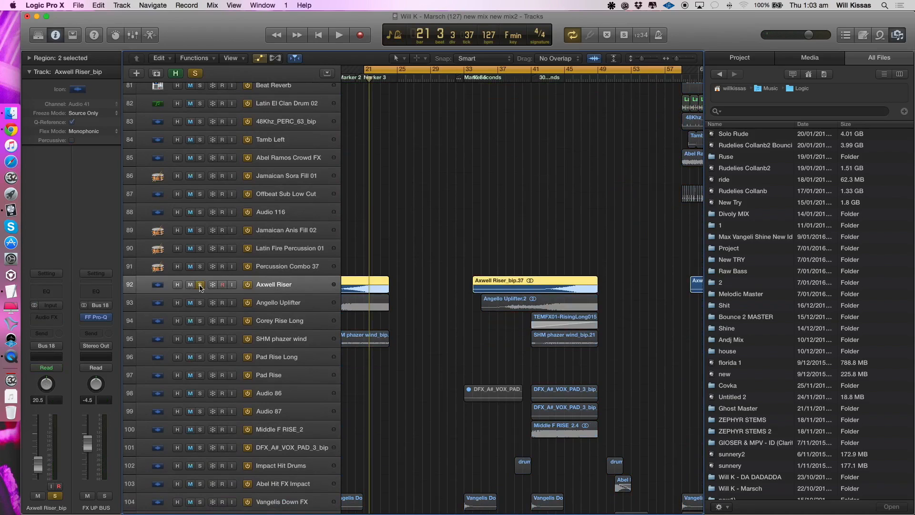
{"action": "left_click", "coordinate": [301, 339]}
{"action": "scroll", "coordinate": [301, 339], "scroll_direction": "down", "scroll_amount": 18}
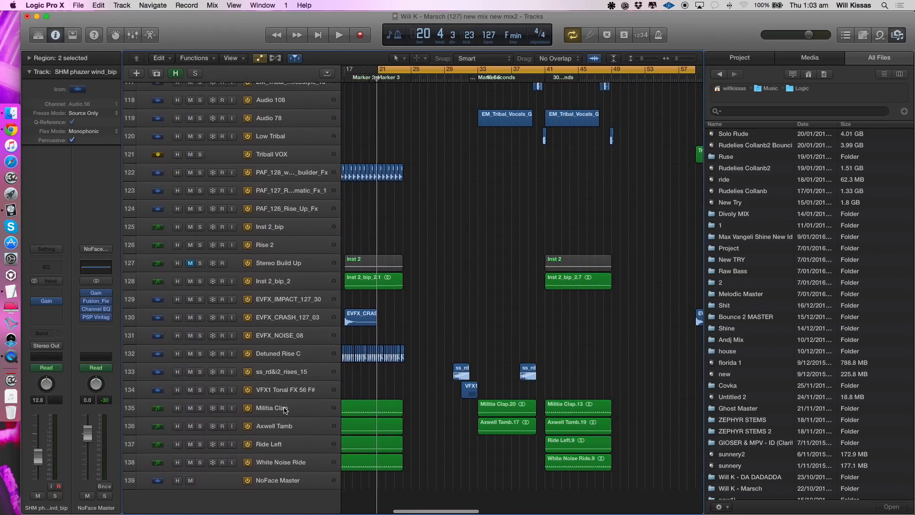
- Select Axwell Tamb, enlarge the tracks, and view the automation down to the NoFace Master track
{"action": "left_click", "coordinate": [274, 424]}
{"action": "key", "text": "super+Down"}
{"action": "key", "text": "super+Down"}
{"action": "key", "text": "super+Down"}
{"action": "key", "text": "super+Down"}
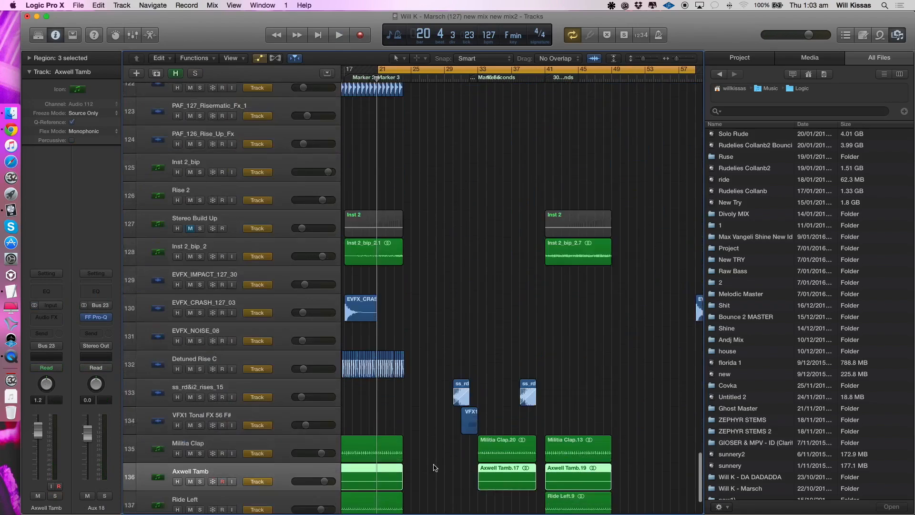
{"action": "scroll", "coordinate": [364, 408], "scroll_direction": "left", "scroll_amount": 1}
{"action": "left_click", "coordinate": [215, 472]}
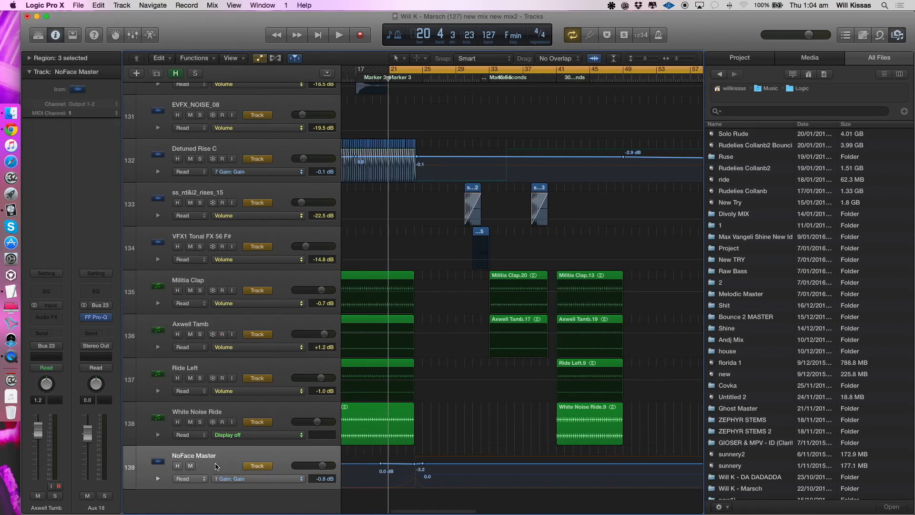
- Check Detuned Rise C and Inst 2_bip_2, hide the automation, and shrink the tracks to an overview of the arrangement
{"action": "scroll", "coordinate": [262, 223], "scroll_direction": "up", "scroll_amount": 5}
{"action": "scroll", "coordinate": [262, 223], "scroll_direction": "left", "scroll_amount": 1}
{"action": "left_click", "coordinate": [261, 223]}
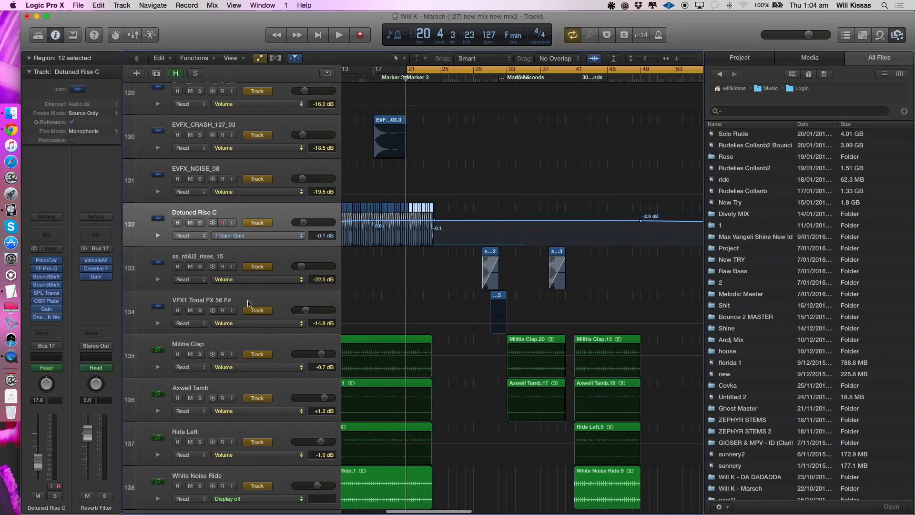
{"action": "key", "text": "super+Up"}
{"action": "key", "text": "super+Up"}
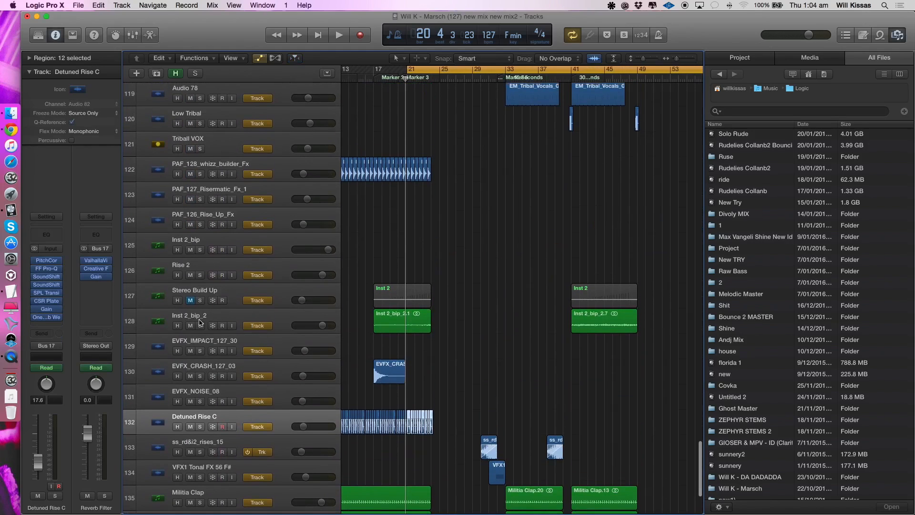
{"action": "left_click", "coordinate": [201, 323]}
{"action": "key", "text": "super+Up"}
{"action": "key", "text": "super+Up"}
{"action": "key", "text": "super+Up"}
{"action": "key", "text": "super+Up"}
{"action": "scroll", "coordinate": [255, 386], "scroll_direction": "up", "scroll_amount": 10}
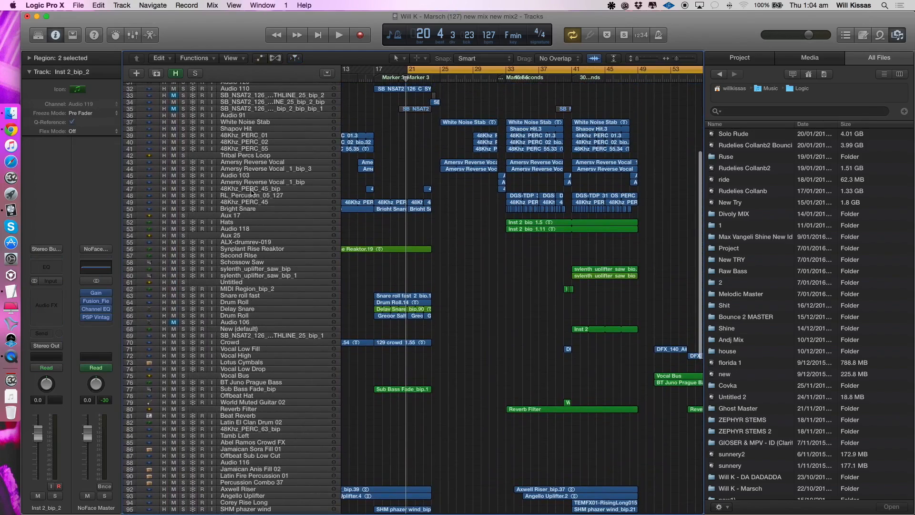
{"action": "scroll", "coordinate": [253, 190], "scroll_direction": "up", "scroll_amount": 6}
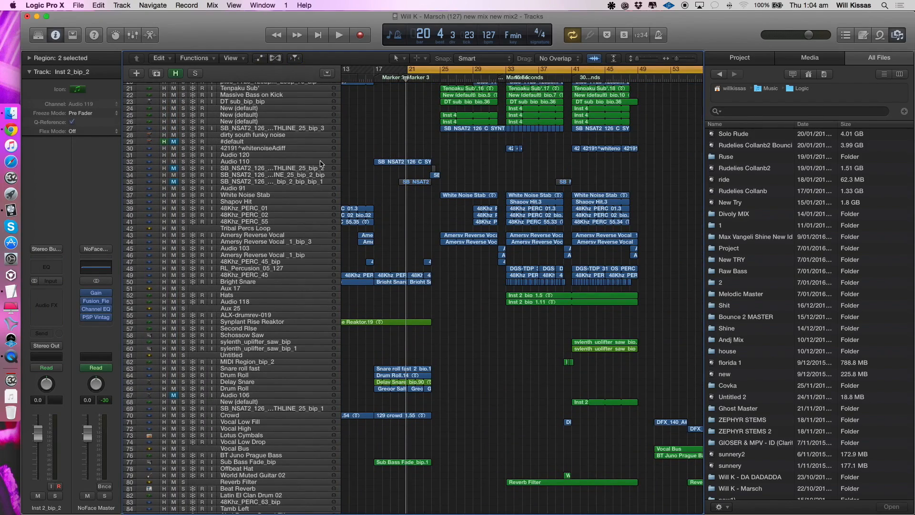
- Replace the cycle with one starting at bar 24, and play from there with all tracks audible
{"action": "left_click", "coordinate": [418, 72]}
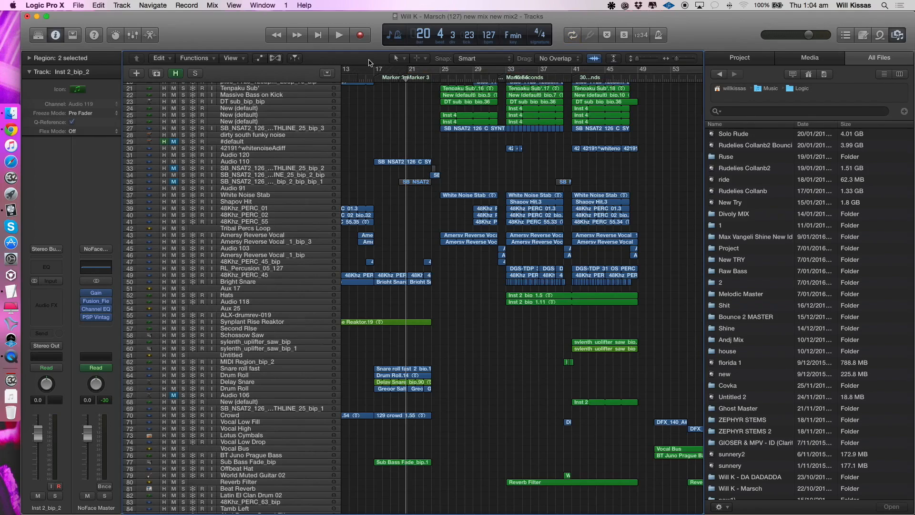
{"action": "left_click_drag", "start_coordinate": [432, 70], "coordinate": [683, 92]}
{"action": "key", "text": "space"}
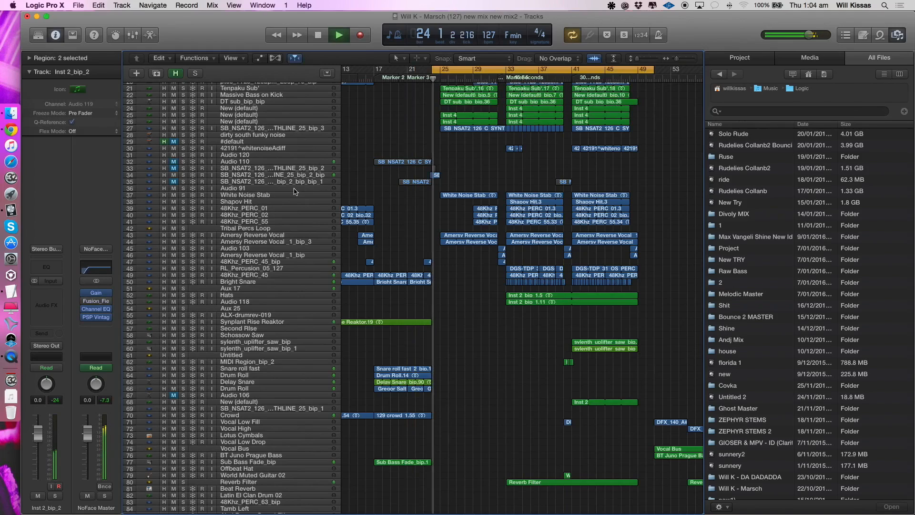
- Solo the track 34 synthline and play its short region around bar 24 in close-up
{"action": "left_click", "coordinate": [231, 177]}
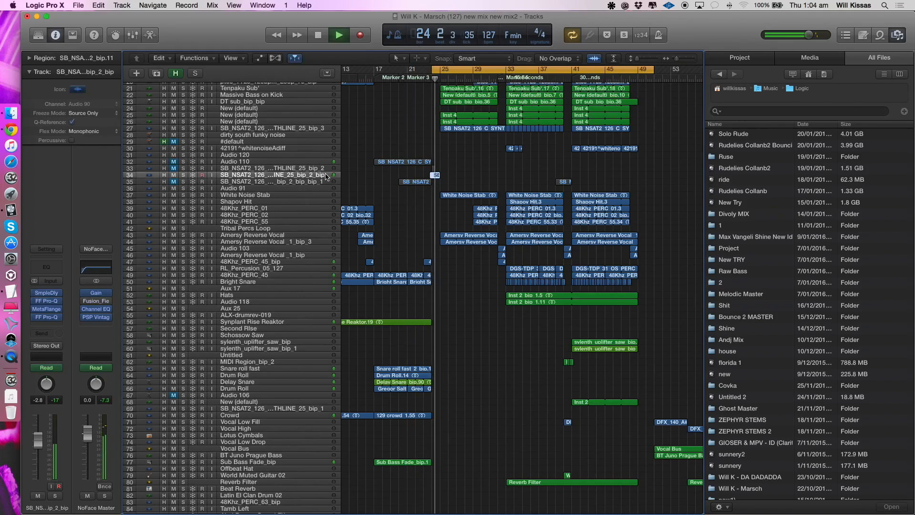
{"action": "left_click", "coordinate": [183, 176]}
{"action": "key", "text": "space"}
{"action": "key", "text": "super+Down"}
{"action": "key", "text": "super+Down"}
{"action": "key", "text": "super+Down"}
{"action": "key", "text": "super+Right"}
{"action": "key", "text": "super+Right"}
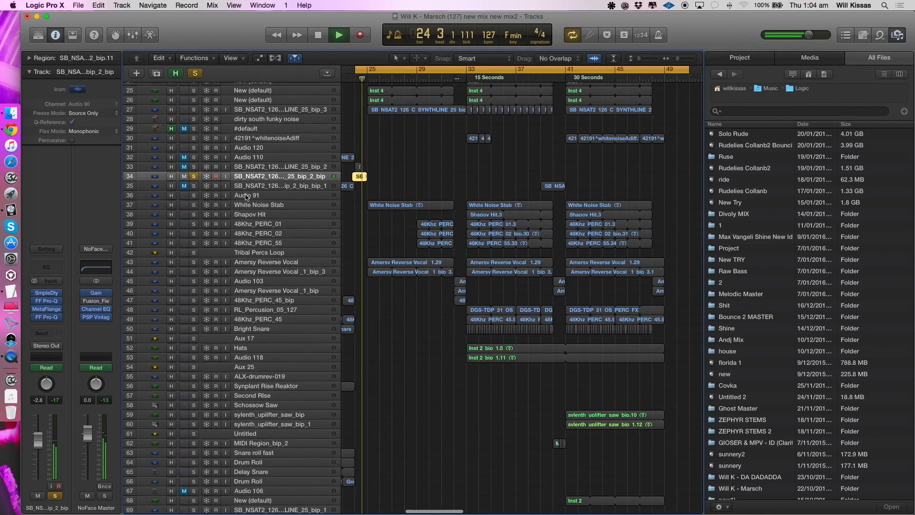
{"action": "key", "text": "super+Right"}
{"action": "key", "text": "super+Right"}
{"action": "key", "text": "super+Down"}
{"action": "key", "text": "super+Down"}
{"action": "key", "text": "super+Down"}
{"action": "key", "text": "super+Right"}
{"action": "key", "text": "super+Right"}
{"action": "key", "text": "space"}
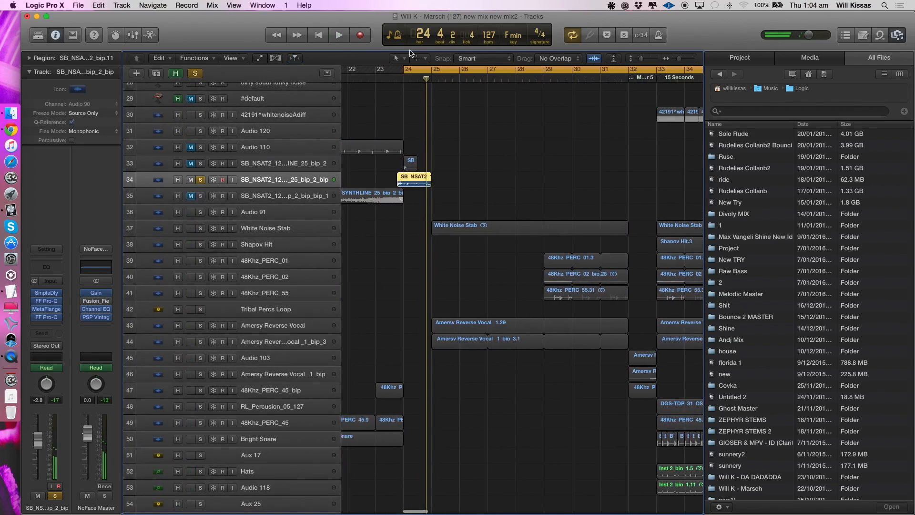
- Set a cycle from bar 23 to bar 28, and replay the soloed track 34 synthline
{"action": "left_click_drag", "start_coordinate": [519, 81], "coordinate": [377, 80]}
{"action": "key", "text": "space"}
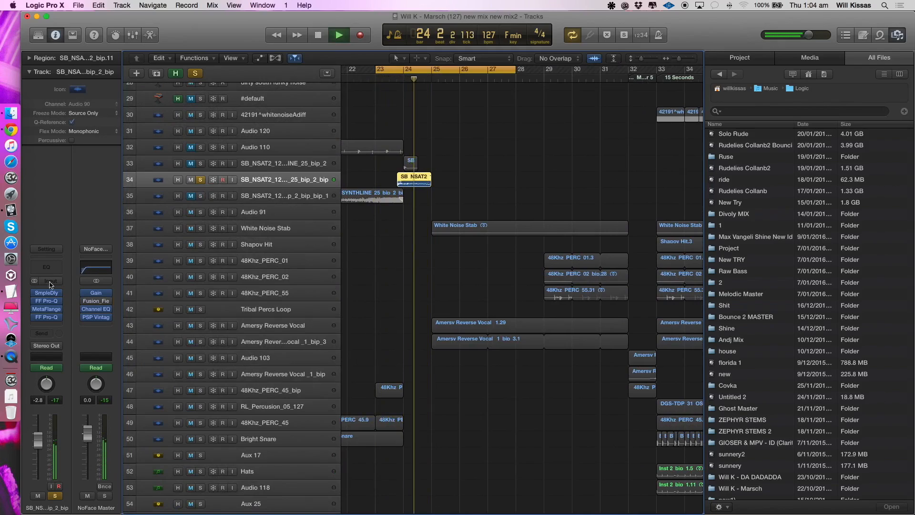
{"action": "key", "text": "space"}
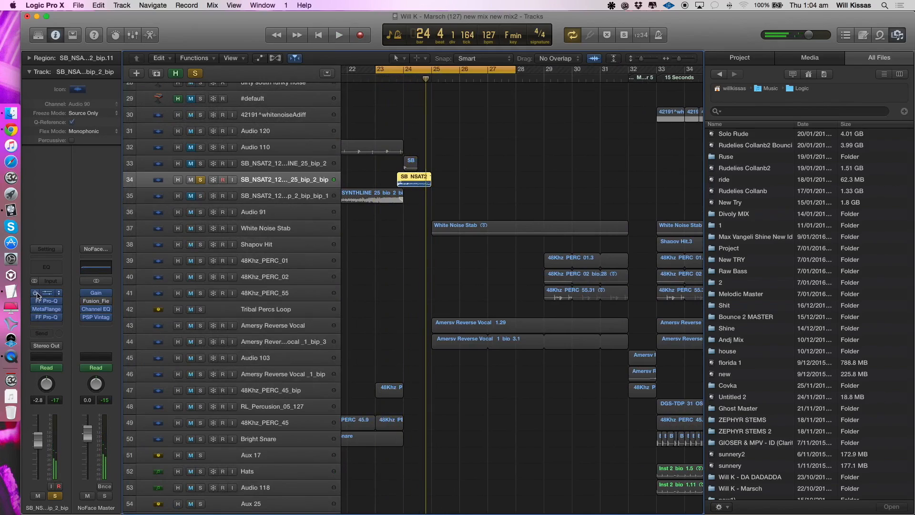
- Bypass the Sample Delay, both FF Pro-Q and the MetaFlanger on track 34, and narrow the cycle to its region ending at bar 25
{"action": "left_click", "coordinate": [58, 294]}
{"action": "left_click", "coordinate": [35, 293]}
{"action": "left_click", "coordinate": [400, 68]}
{"action": "left_click_drag", "start_coordinate": [402, 70], "coordinate": [506, 86]}
{"action": "left_click_drag", "start_coordinate": [442, 70], "coordinate": [434, 70]}
{"action": "left_click_drag", "start_coordinate": [504, 72], "coordinate": [434, 86]}
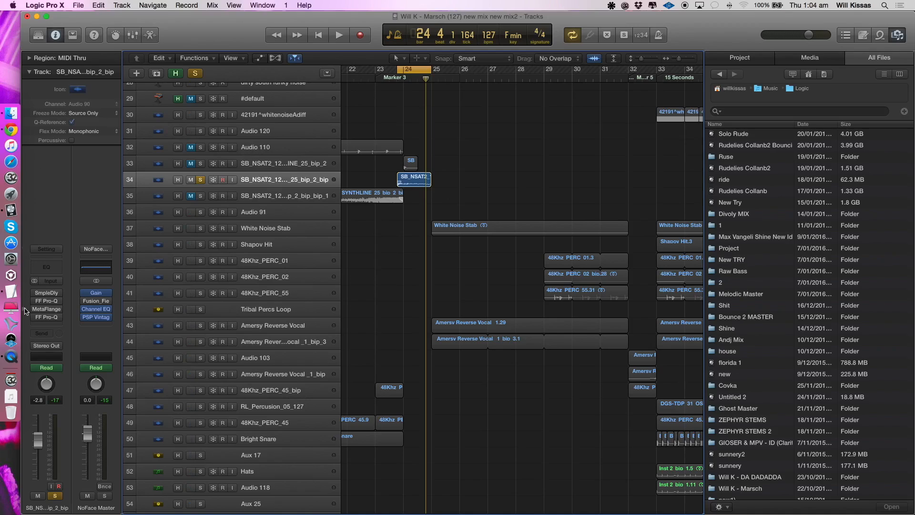
- Re-enable the Sample Delay and the first FF Pro-Q on the synthline, and inspect their settings
{"action": "left_click", "coordinate": [49, 296]}
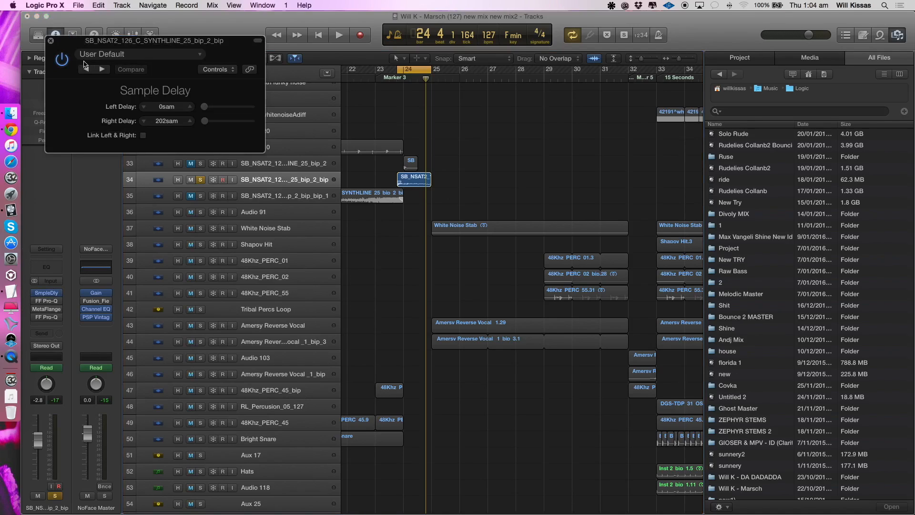
{"action": "left_click", "coordinate": [51, 41]}
{"action": "left_click", "coordinate": [48, 318]}
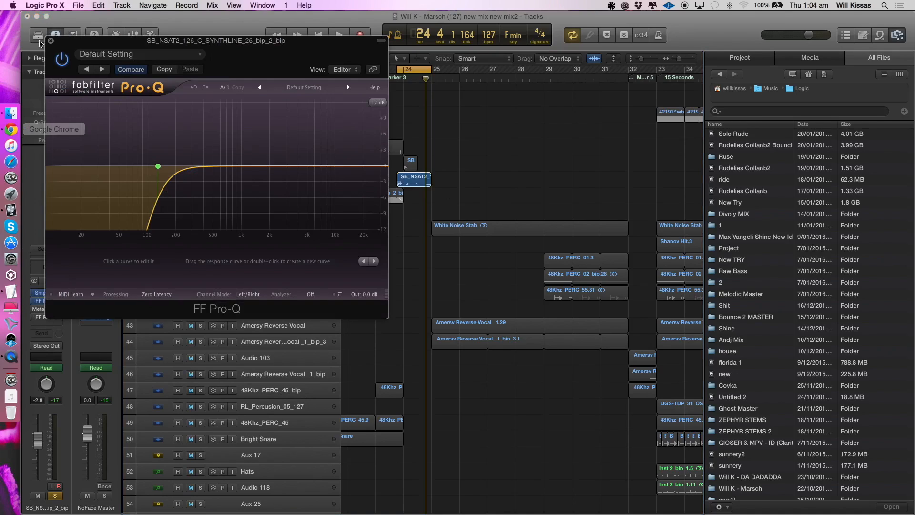
{"action": "left_click", "coordinate": [51, 41]}
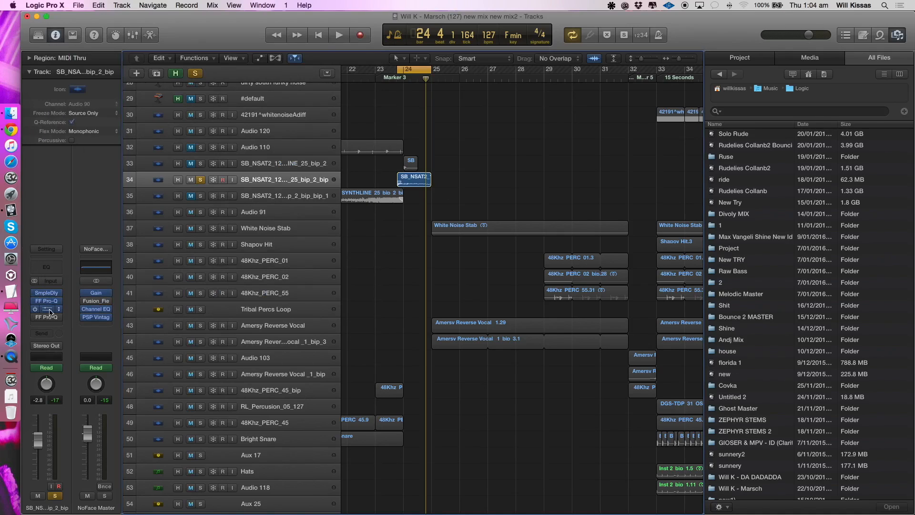
- Re-enable the MetaFlanger and play the synthline through it, and switch the last FF Pro-Q back on
{"action": "left_click", "coordinate": [49, 310]}
{"action": "key", "text": "space"}
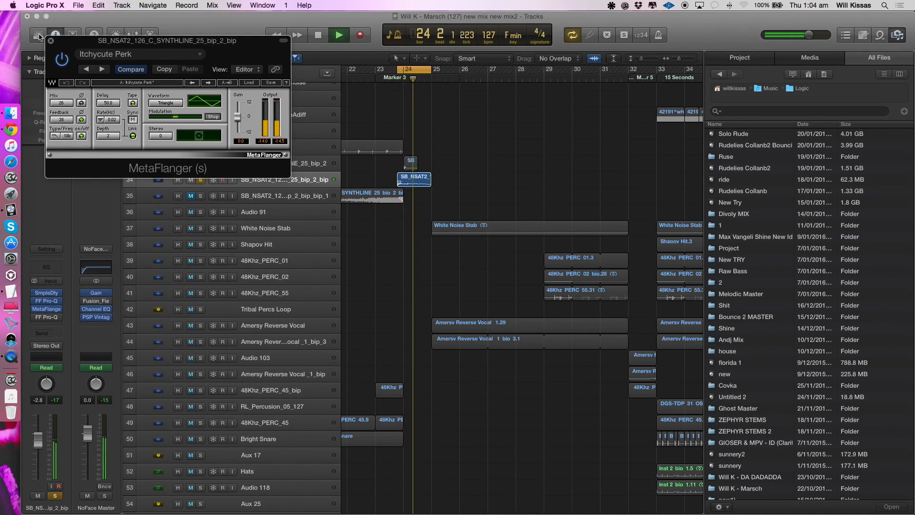
{"action": "key", "text": "space"}
{"action": "left_click", "coordinate": [51, 41]}
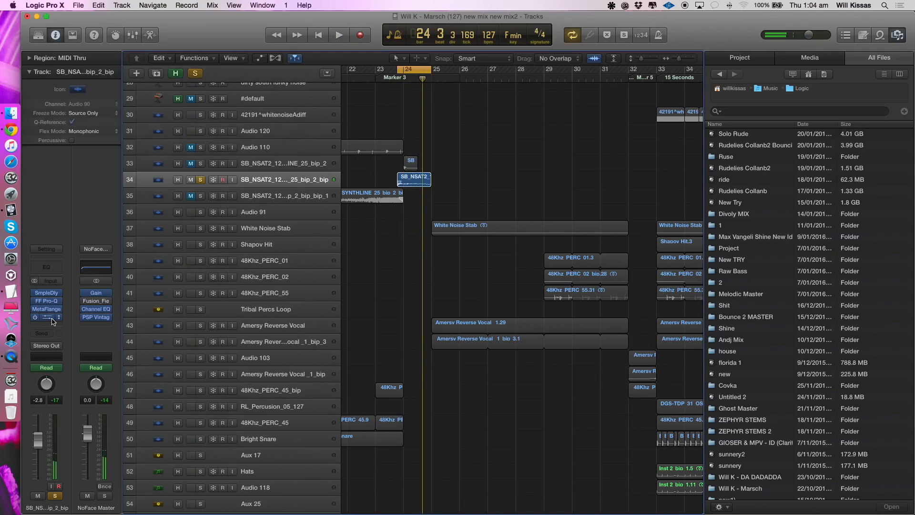
{"action": "left_click", "coordinate": [53, 301]}
{"action": "left_click", "coordinate": [50, 41]}
- Clear the synthline solo, extend the cycle to bar 29, and play the transition into bar 25 with all tracks
{"action": "left_click", "coordinate": [199, 179]}
{"action": "left_click_drag", "start_coordinate": [422, 76], "coordinate": [552, 76]}
{"action": "key", "text": "space"}
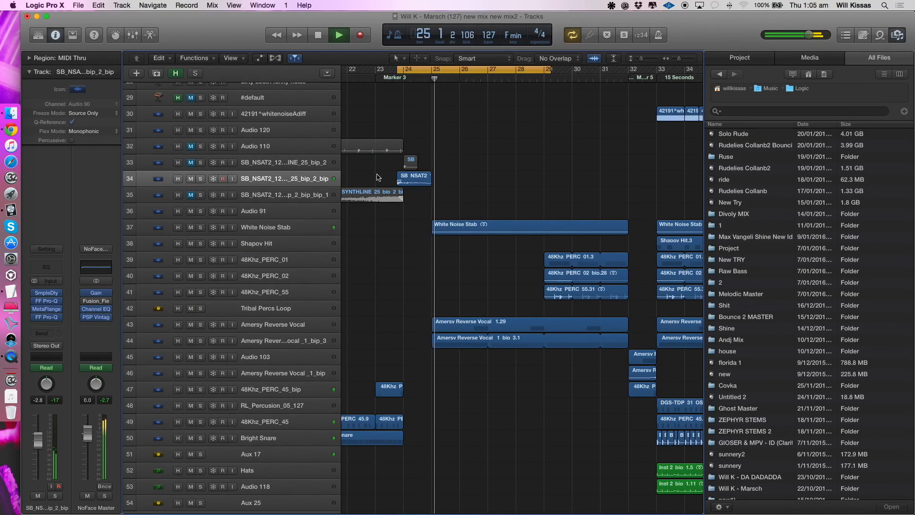
{"action": "key", "text": "space"}
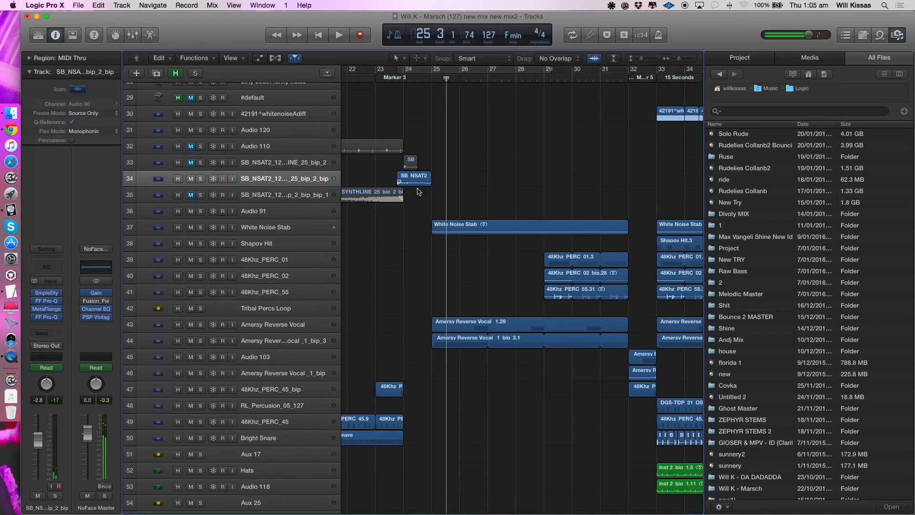
- Set a cycle from bar 25 to bar 28, and play Offbeat GROUP in solo
{"action": "scroll", "coordinate": [419, 211], "scroll_direction": "down", "scroll_amount": 8}
{"action": "scroll", "coordinate": [419, 212], "scroll_direction": "up", "scroll_amount": 5}
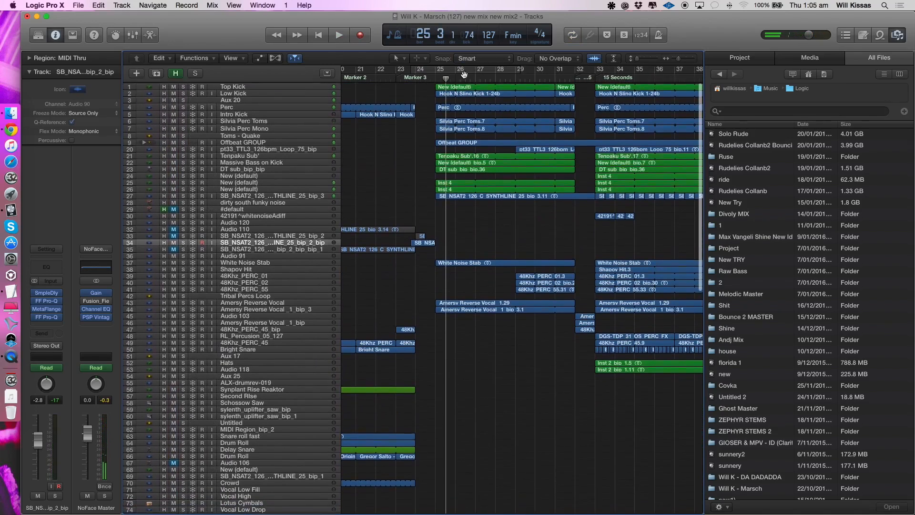
{"action": "left_click_drag", "start_coordinate": [437, 70], "coordinate": [497, 88]}
{"action": "scroll", "coordinate": [362, 221], "scroll_direction": "up", "scroll_amount": 4}
{"action": "scroll", "coordinate": [361, 220], "scroll_direction": "down", "scroll_amount": 1}
{"action": "left_click", "coordinate": [178, 171]}
{"action": "left_click", "coordinate": [195, 167]}
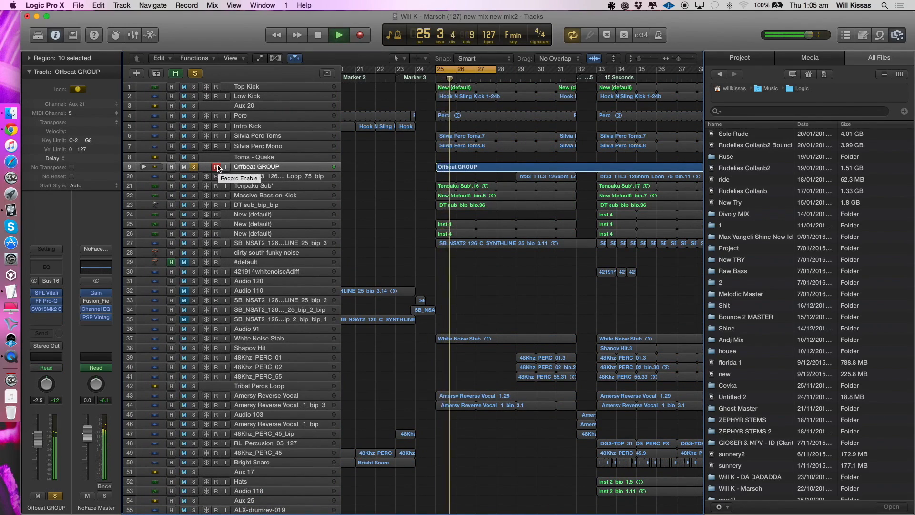
- Expand Offbeat GROUP and replace its solo with solos on its member tracks, from Silvia Parallel to Drum Hit Stabs
{"action": "left_click", "coordinate": [270, 190]}
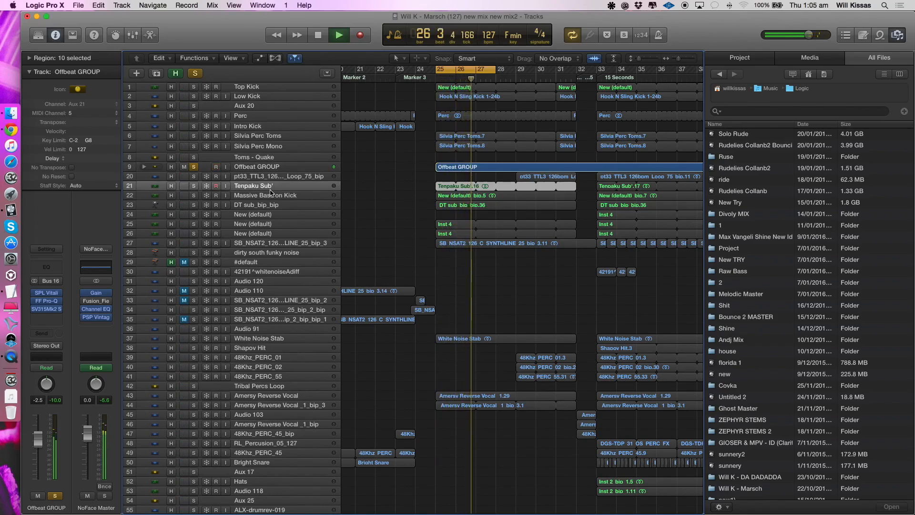
{"action": "left_click", "coordinate": [143, 167]}
{"action": "left_click", "coordinate": [234, 179]}
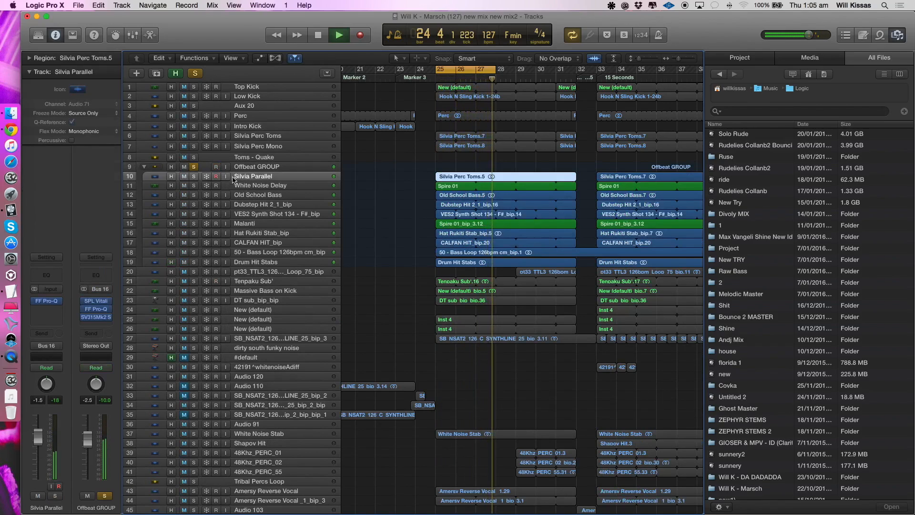
{"action": "left_click", "coordinate": [194, 167]}
{"action": "left_click_drag", "start_coordinate": [194, 176], "coordinate": [194, 280]}
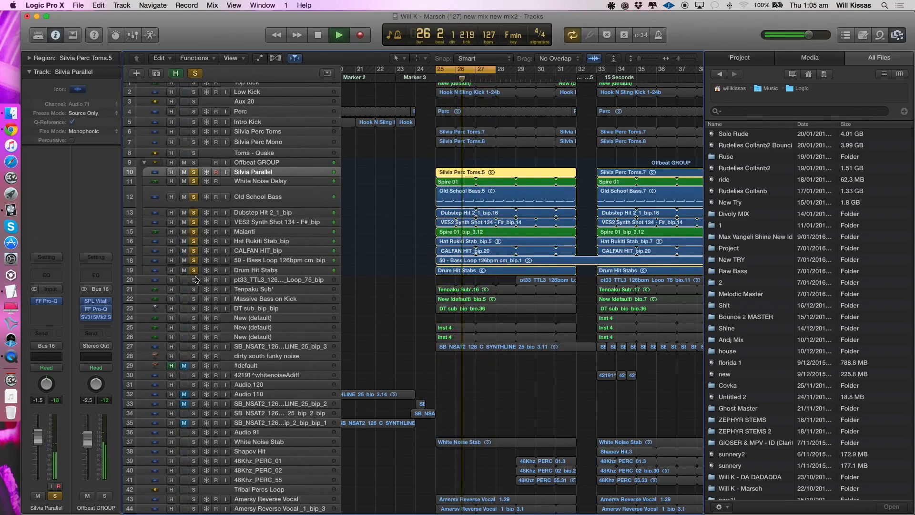
{"action": "left_click", "coordinate": [194, 280]}
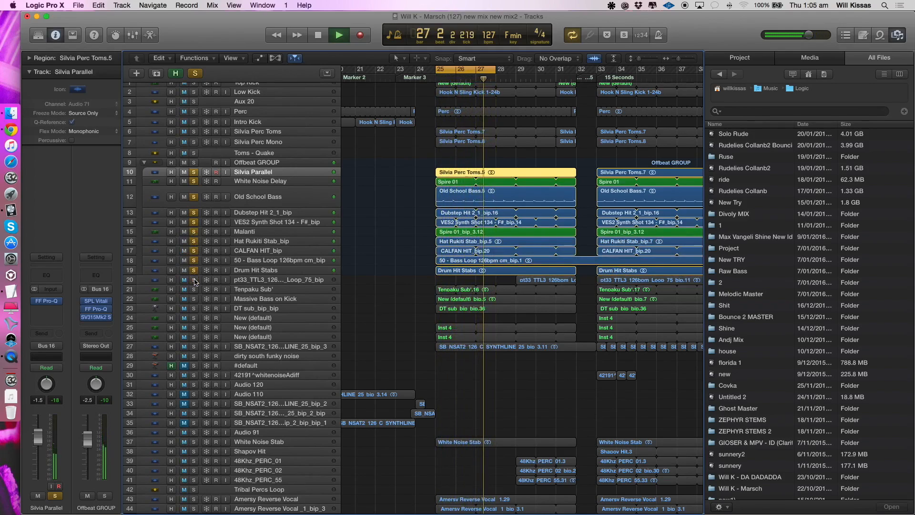
- Collapse Offbeat GROUP, play it in solo together with Toms - Quake, and clear the solos
{"action": "left_click", "coordinate": [144, 162]}
{"action": "key", "text": "space"}
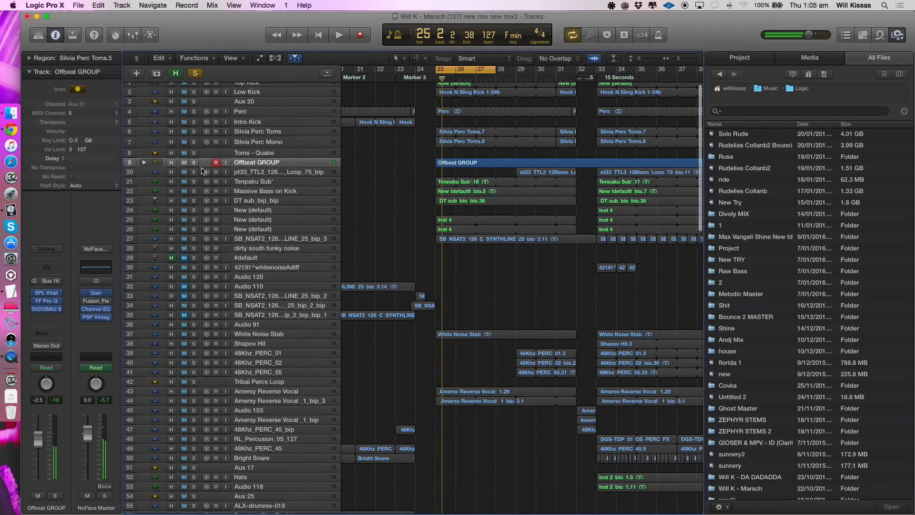
{"action": "key", "text": "space"}
{"action": "left_click", "coordinate": [194, 153]}
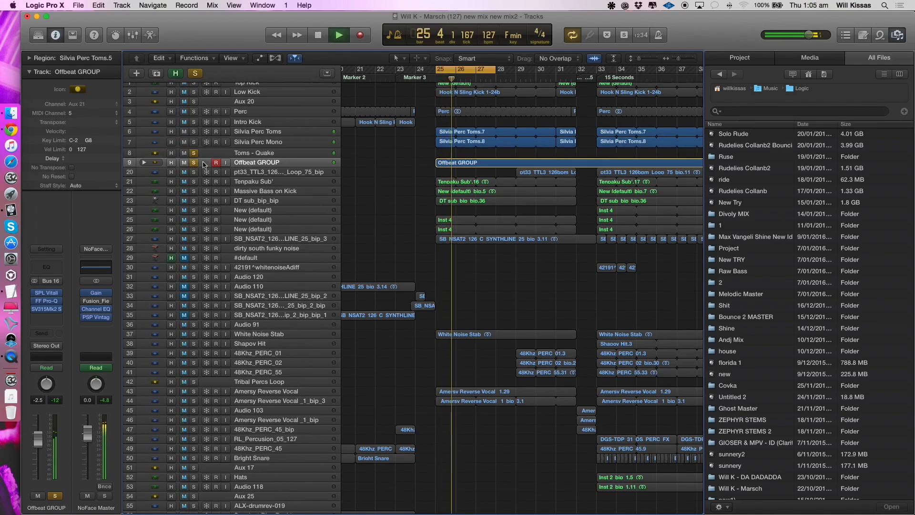
{"action": "key", "text": "space"}
{"action": "left_click", "coordinate": [194, 153]}
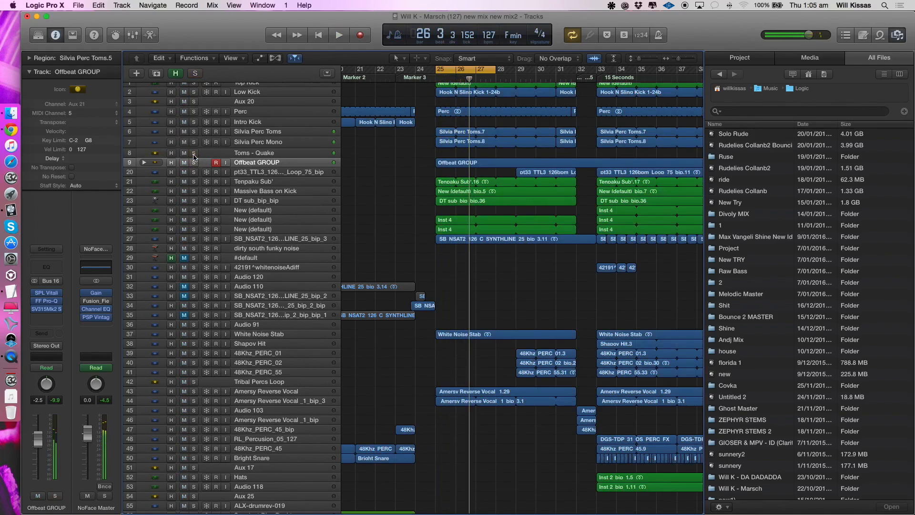
{"action": "scroll", "coordinate": [273, 210], "scroll_direction": "up", "scroll_amount": 5}
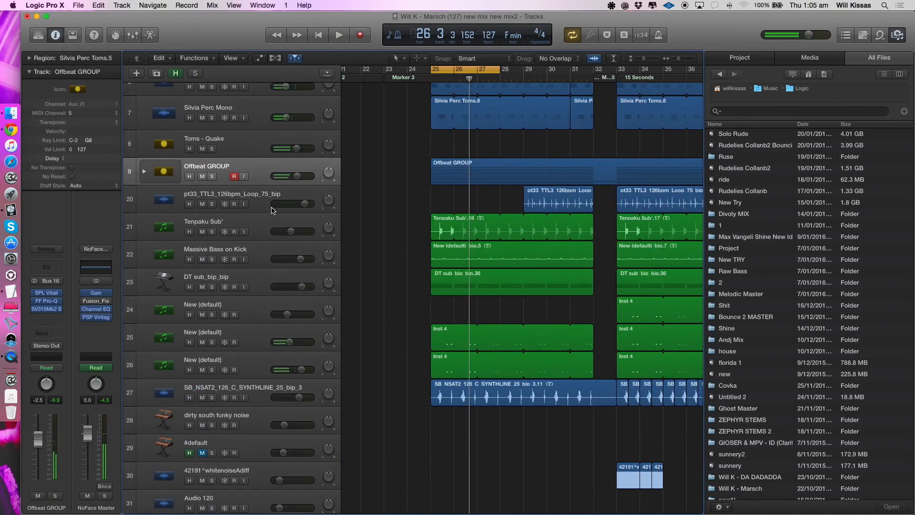
- Play the two New (default) tracks 25 and 26 in solo, and add Offbeat GROUP to the solo
{"action": "left_click", "coordinate": [223, 335]}
{"action": "left_click", "coordinate": [212, 342]}
{"action": "left_click", "coordinate": [212, 369]}
{"action": "key", "text": "space"}
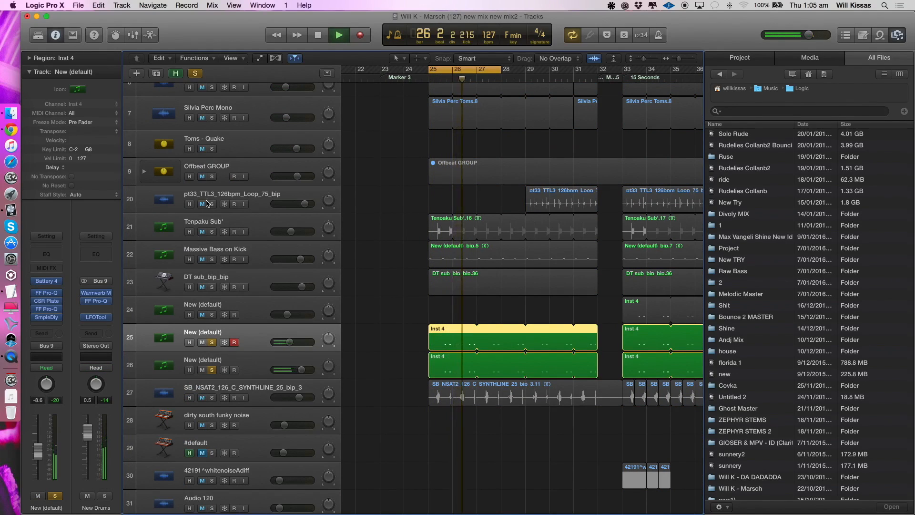
{"action": "left_click", "coordinate": [212, 176]}
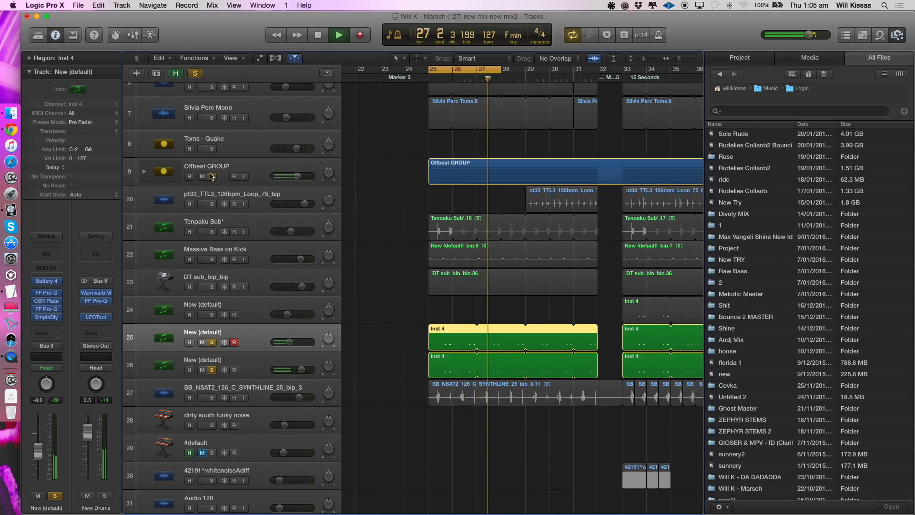
- Replace the current solos with a solo on the SB_NSAT2_126_C_SYNTHLINE_25_bip_3 track and play it
{"action": "left_click", "coordinate": [211, 397]}
{"action": "left_click", "coordinate": [260, 398]}
{"action": "scroll", "coordinate": [266, 401], "scroll_direction": "down", "scroll_amount": 3}
{"action": "key", "text": "space"}
{"action": "key", "text": "space"}
{"action": "left_click", "coordinate": [201, 380], "text": "alt"}
{"action": "key", "text": "space"}
- Set a cycle from bar 99 to bar 111 and play the soloed synthline there
{"action": "key", "text": "space"}
{"action": "scroll", "coordinate": [458, 368], "scroll_direction": "down", "scroll_amount": 5}
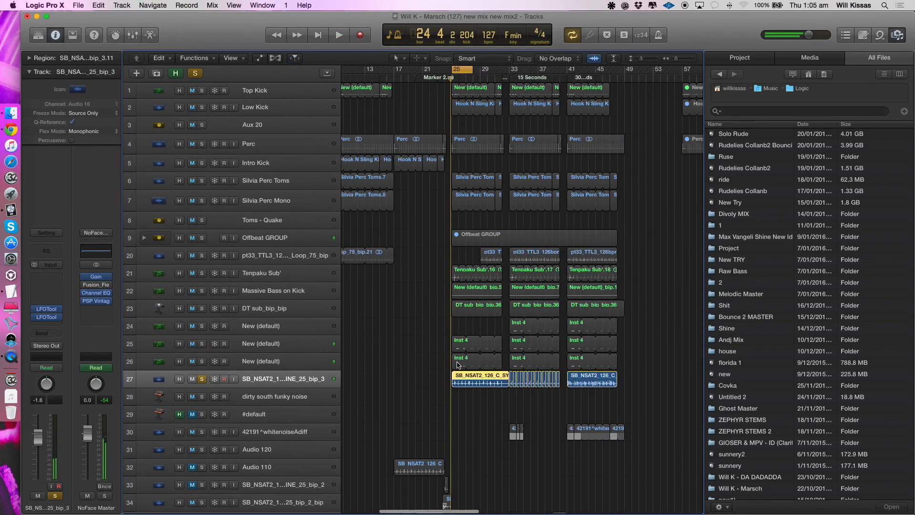
{"action": "scroll", "coordinate": [518, 142], "scroll_direction": "right", "scroll_amount": 3}
{"action": "scroll", "coordinate": [518, 142], "scroll_direction": "right", "scroll_amount": 10}
{"action": "left_click_drag", "start_coordinate": [500, 72], "coordinate": [584, 79]}
{"action": "key", "text": "space"}
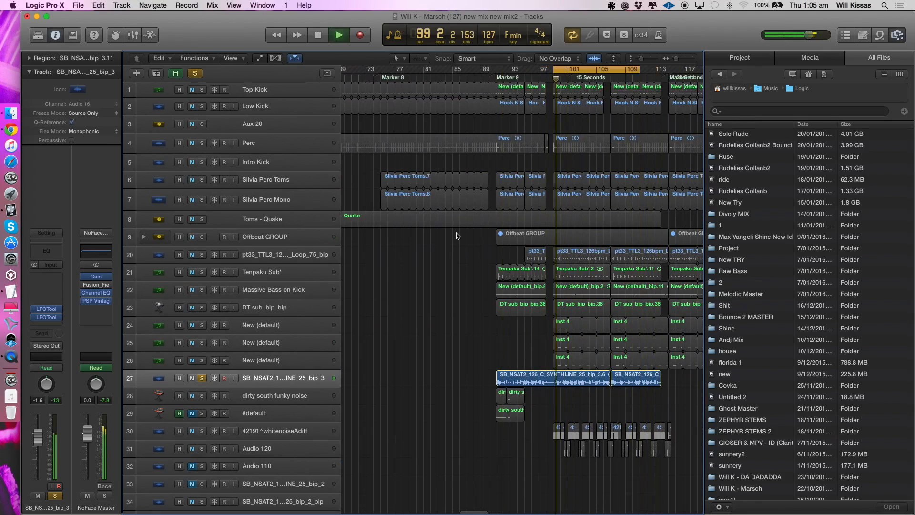
- Play the soloed synthline with the cycle on bars 25 to 32, and compare it with bars 33 to 40
{"action": "scroll", "coordinate": [457, 236], "scroll_direction": "left", "scroll_amount": 5}
{"action": "scroll", "coordinate": [457, 235], "scroll_direction": "left", "scroll_amount": 7}
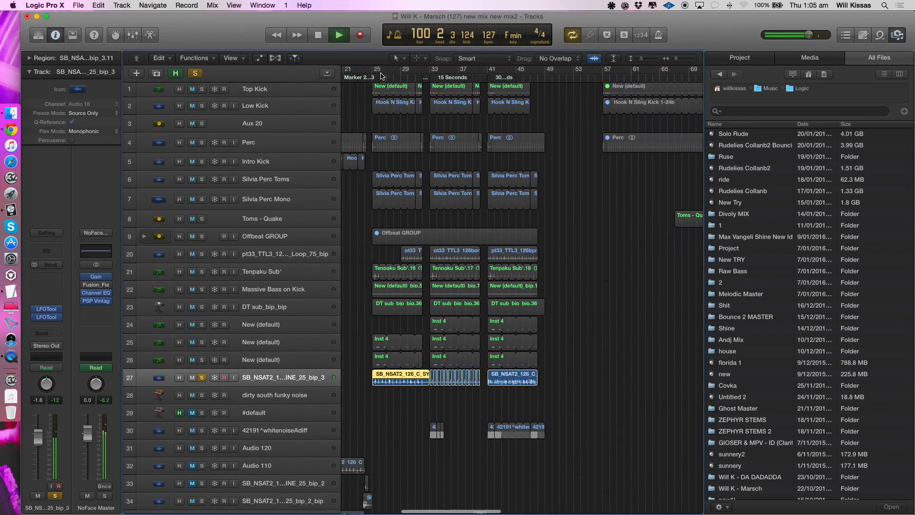
{"action": "left_click_drag", "start_coordinate": [375, 72], "coordinate": [422, 76]}
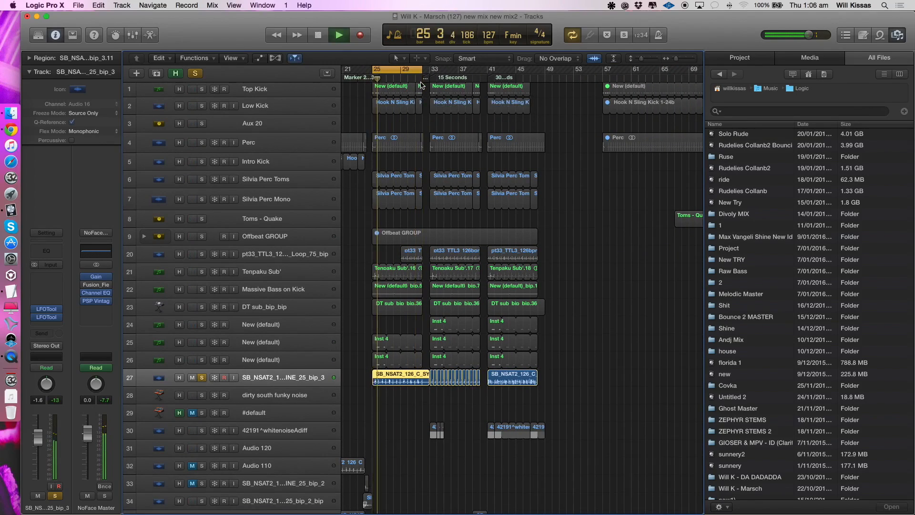
{"action": "left_click_drag", "start_coordinate": [391, 71], "coordinate": [451, 73]}
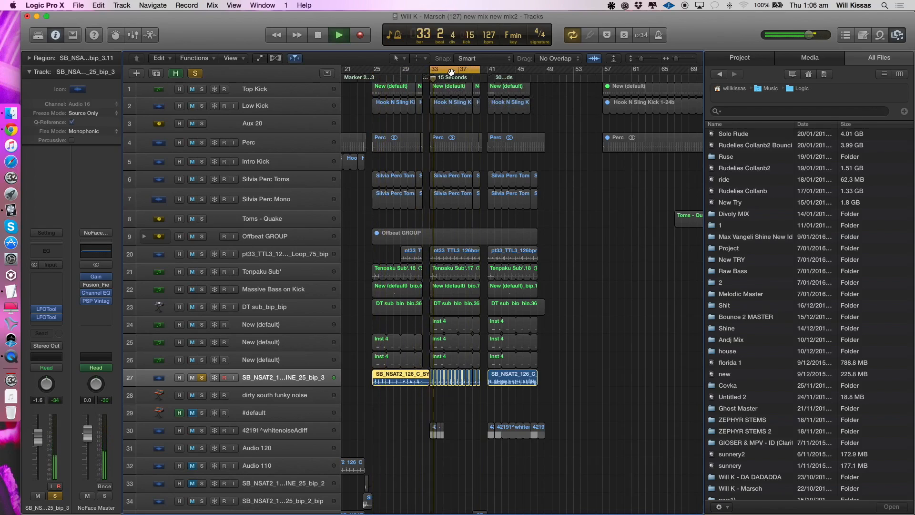
{"action": "scroll", "coordinate": [451, 108], "scroll_direction": "up", "scroll_amount": 5}
{"action": "scroll", "coordinate": [452, 110], "scroll_direction": "right", "scroll_amount": 6}
{"action": "scroll", "coordinate": [452, 110], "scroll_direction": "down", "scroll_amount": 3}
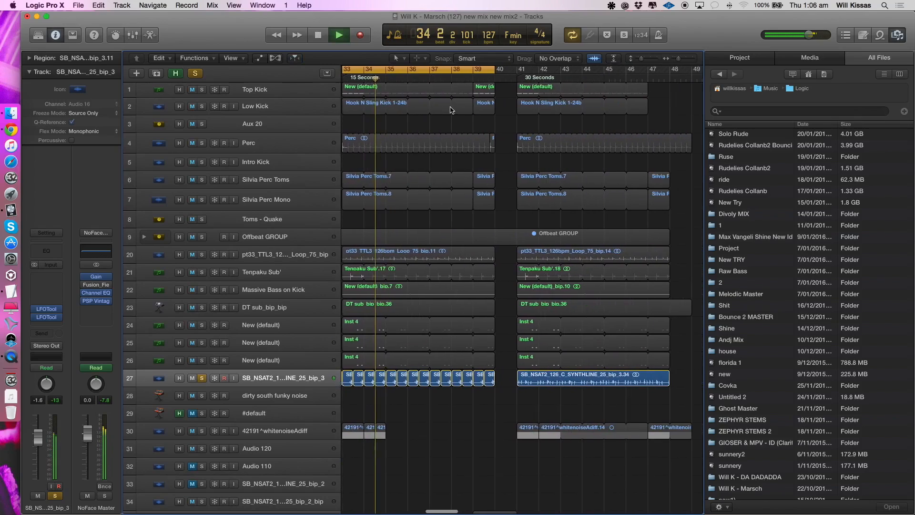
- Move the cycle to bars 41 to 48, play the soloed synthline there, and stop playback
{"action": "key", "text": "space"}
{"action": "left_click_drag", "start_coordinate": [420, 72], "coordinate": [546, 77]}
{"action": "key", "text": "space"}
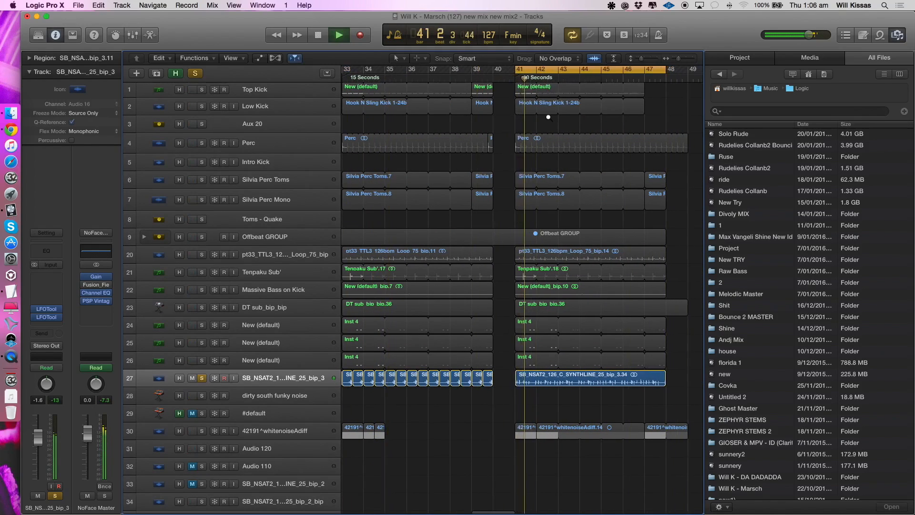
{"action": "scroll", "coordinate": [548, 116], "scroll_direction": "down", "scroll_amount": 2}
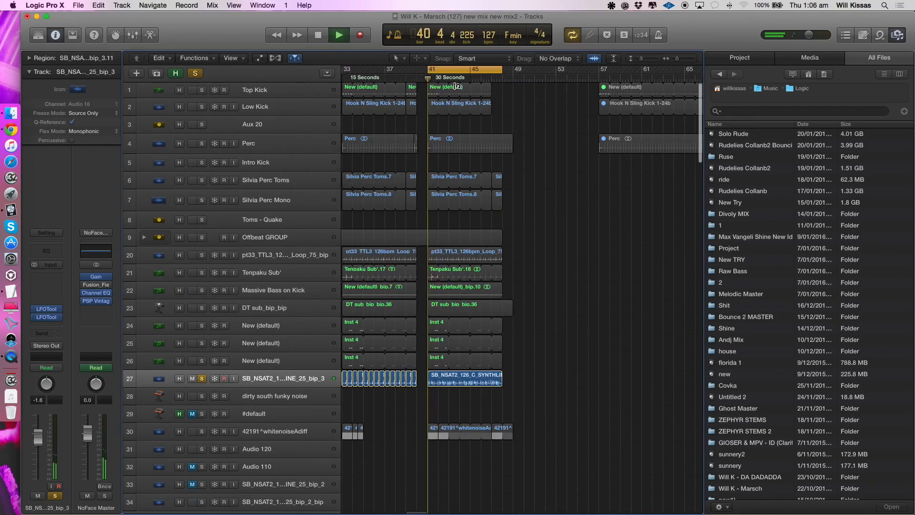
{"action": "left_click", "coordinate": [527, 178]}
{"action": "key", "text": "space"}
- Set a long cycle from bar 25 to beyond bar 57, and clear the synthline track's solo
{"action": "scroll", "coordinate": [532, 178], "scroll_direction": "left", "scroll_amount": 3}
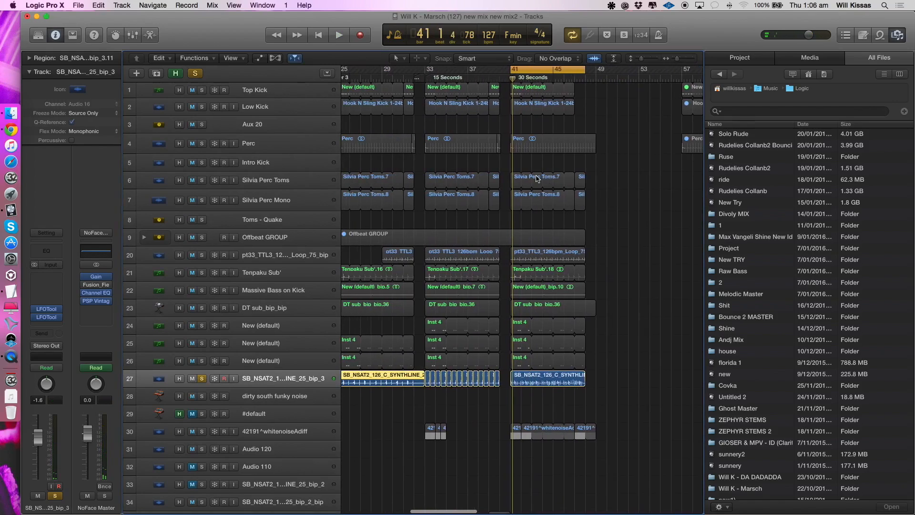
{"action": "scroll", "coordinate": [537, 180], "scroll_direction": "down", "scroll_amount": 2}
{"action": "scroll", "coordinate": [496, 169], "scroll_direction": "left", "scroll_amount": 3}
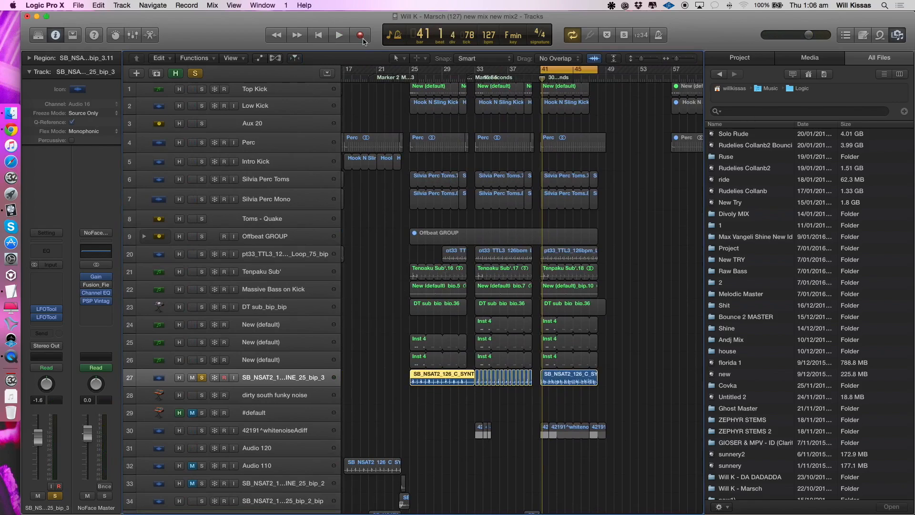
{"action": "left_click_drag", "start_coordinate": [414, 70], "coordinate": [765, 91]}
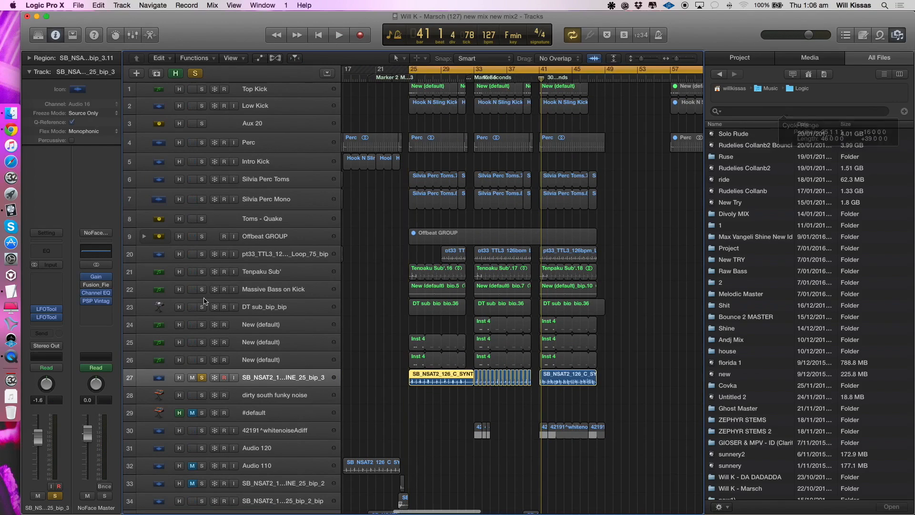
{"action": "left_click", "coordinate": [202, 377]}
{"action": "scroll", "coordinate": [382, 367], "scroll_direction": "down", "scroll_amount": 2}
{"action": "scroll", "coordinate": [382, 367], "scroll_direction": "down", "scroll_amount": 2}
{"action": "scroll", "coordinate": [370, 390], "scroll_direction": "down", "scroll_amount": 3}
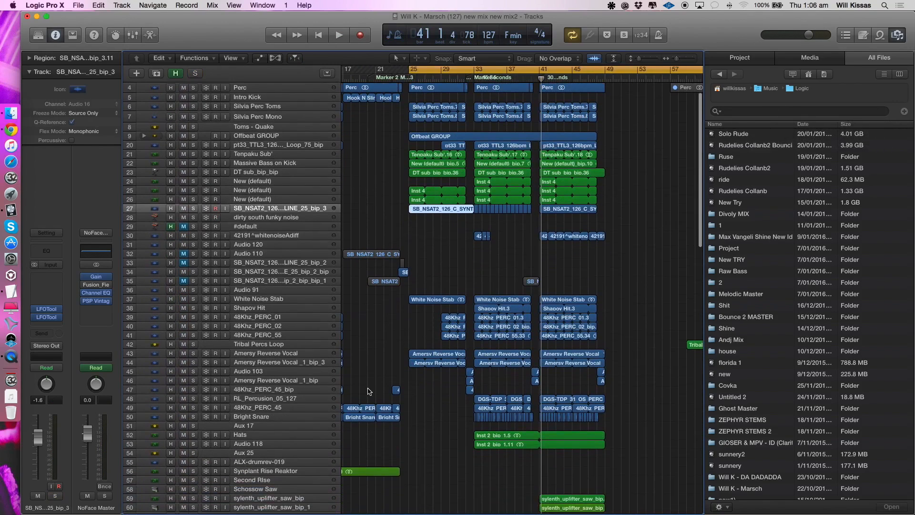
- Play all tracks from bar 25 with the White Noise Stab track selected, and turn off the cycle
{"action": "key", "text": "space"}
{"action": "left_click", "coordinate": [258, 280]}
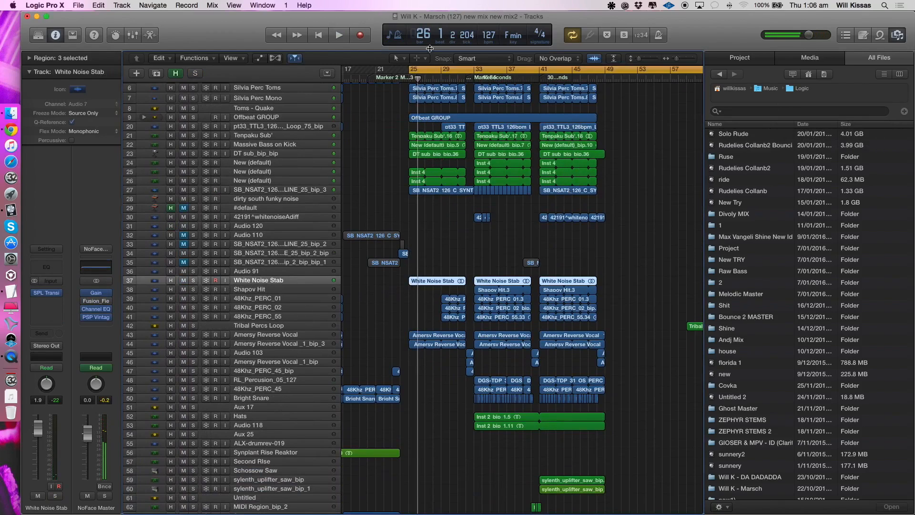
{"action": "left_click", "coordinate": [465, 72]}
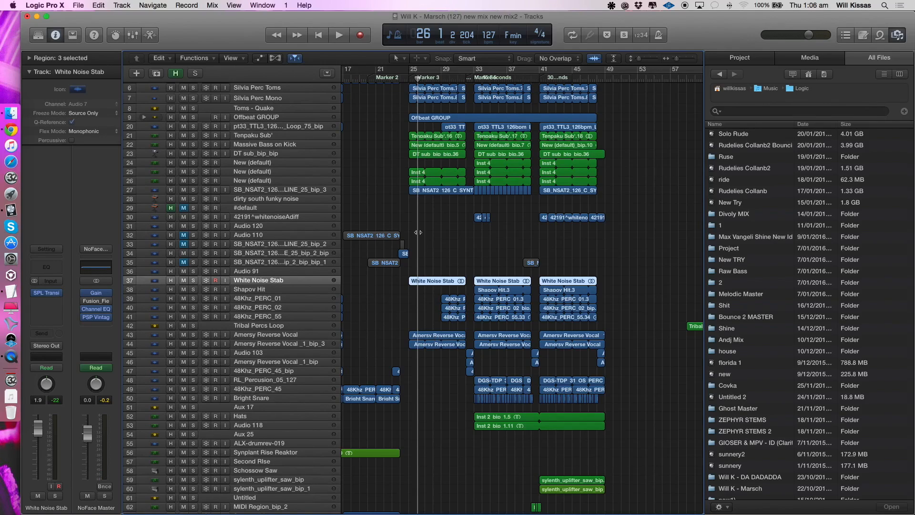
- Set the cycle to bars 33 to 40 and select the SB_NSAT2 synthline track 27
{"action": "left_click_drag", "start_coordinate": [465, 71], "coordinate": [530, 86]}
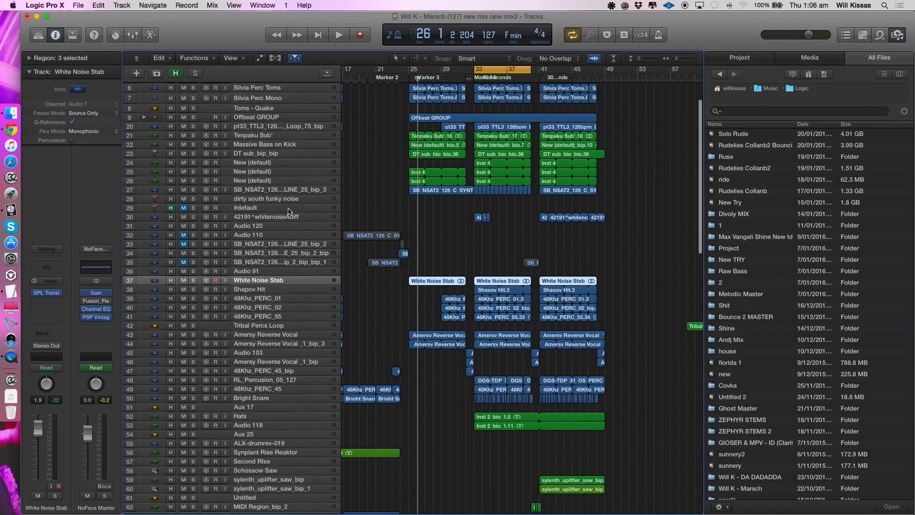
{"action": "scroll", "coordinate": [289, 211], "scroll_direction": "up", "scroll_amount": 3}
{"action": "left_click", "coordinate": [279, 217]}
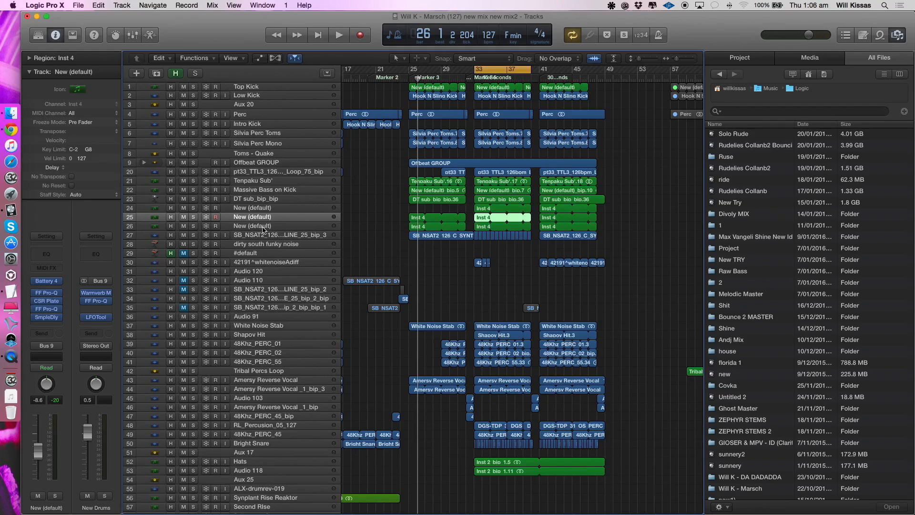
{"action": "left_click", "coordinate": [262, 228]}
{"action": "left_click", "coordinate": [261, 235]}
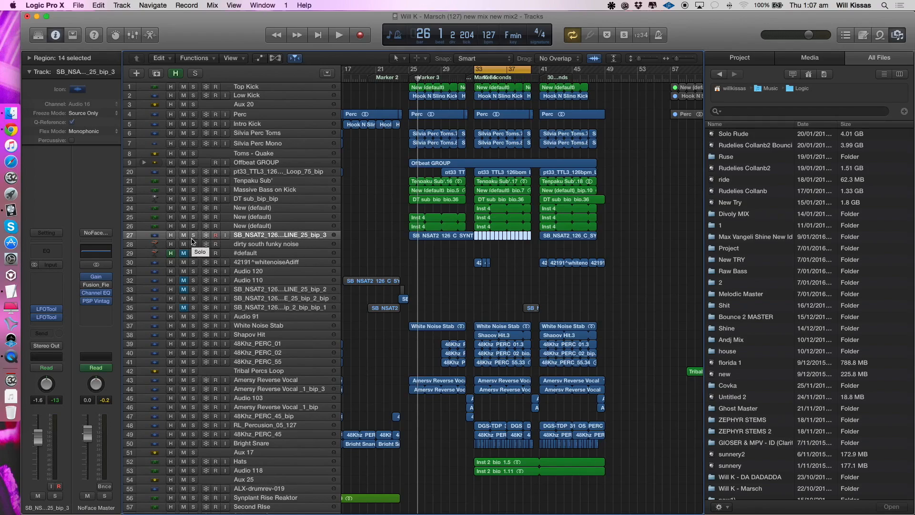
- Solo the White Noise Stab track and play it within the bars 33 to 40 cycle
{"action": "left_click", "coordinate": [262, 328]}
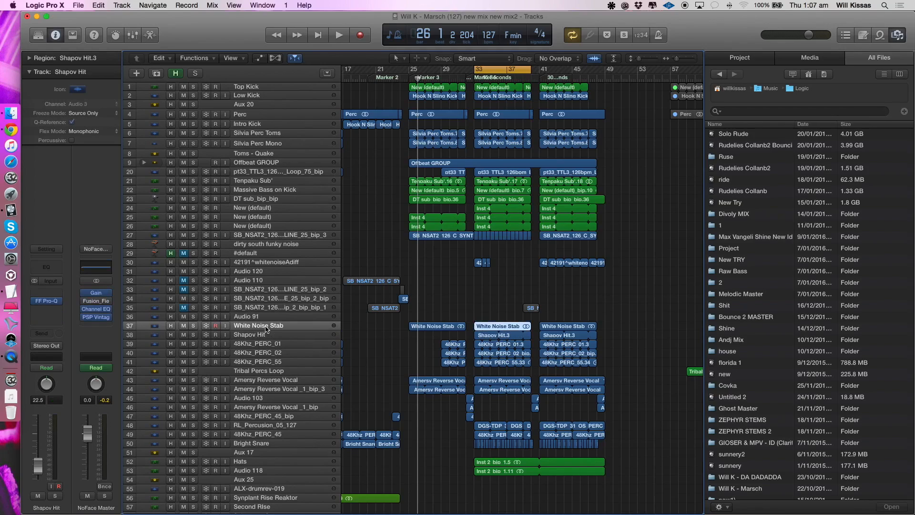
{"action": "left_click", "coordinate": [194, 325]}
{"action": "key", "text": "space"}
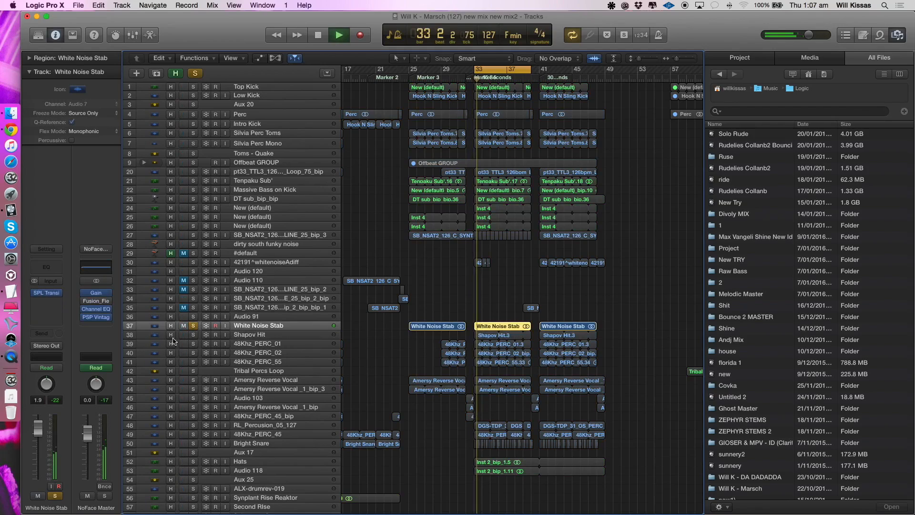
{"action": "left_click", "coordinate": [196, 328]}
{"action": "left_click", "coordinate": [196, 329]}
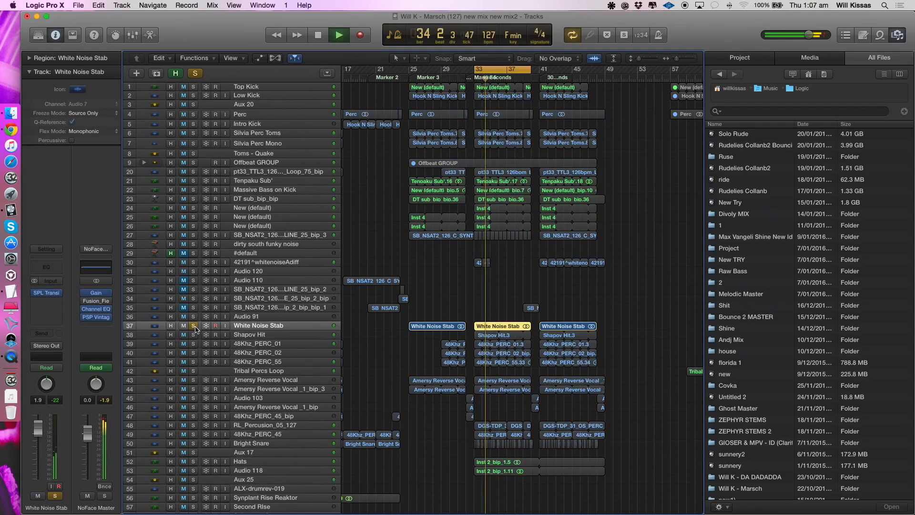
- Switch the solo to the Shapov Hit track alone, play it from bar 33, and select the track
{"action": "left_click_drag", "start_coordinate": [193, 335], "coordinate": [194, 390]}
{"action": "left_click", "coordinate": [193, 353], "text": "alt"}
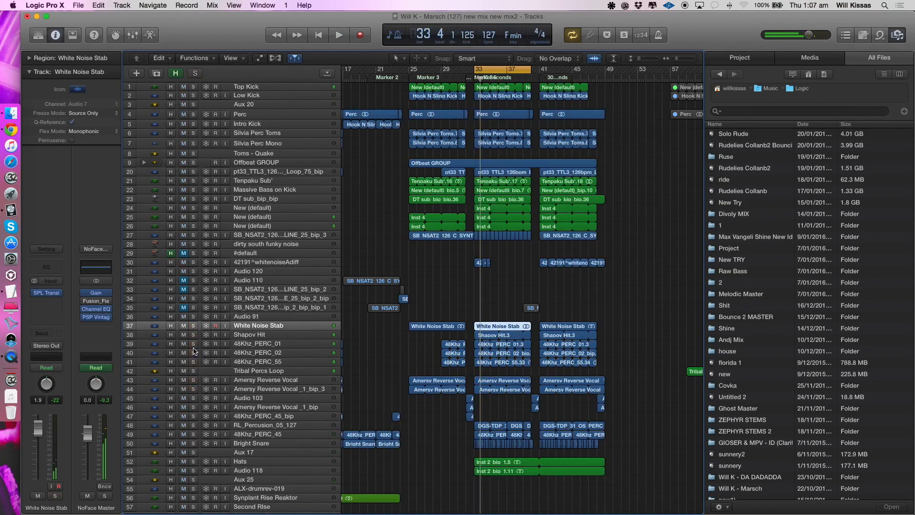
{"action": "left_click", "coordinate": [193, 335]}
{"action": "key", "text": "space"}
{"action": "left_click", "coordinate": [248, 333]}
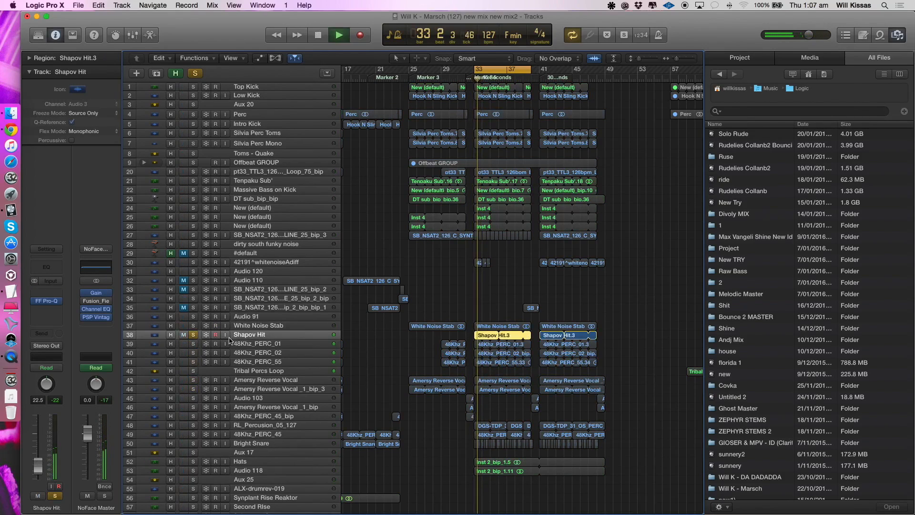
- Build up the solo with White Noise Stab, the three New (default) tracks, Offbeat GROUP, the toms, the 48Khz percs and the Amersy Reverse Vocal tracks
{"action": "left_click", "coordinate": [193, 325]}
{"action": "left_click_drag", "start_coordinate": [193, 207], "coordinate": [194, 226]}
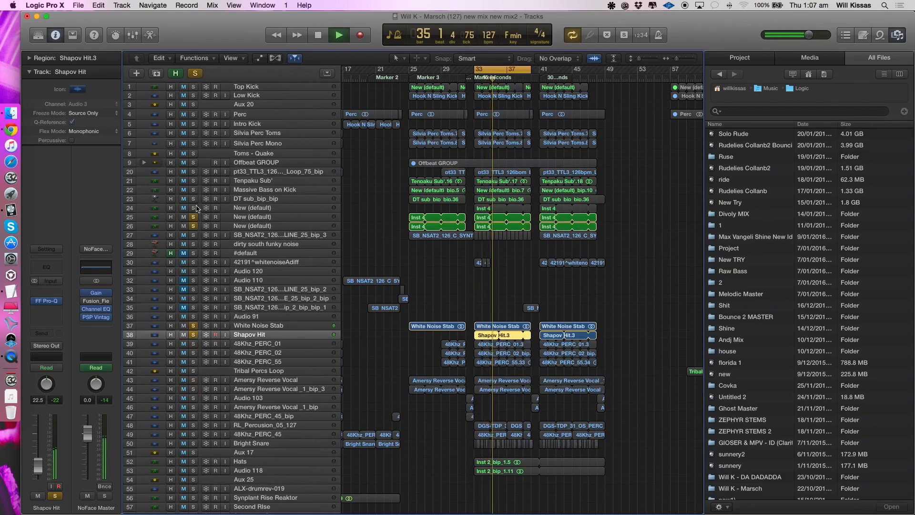
{"action": "left_click", "coordinate": [193, 162]}
{"action": "left_click", "coordinate": [193, 154]}
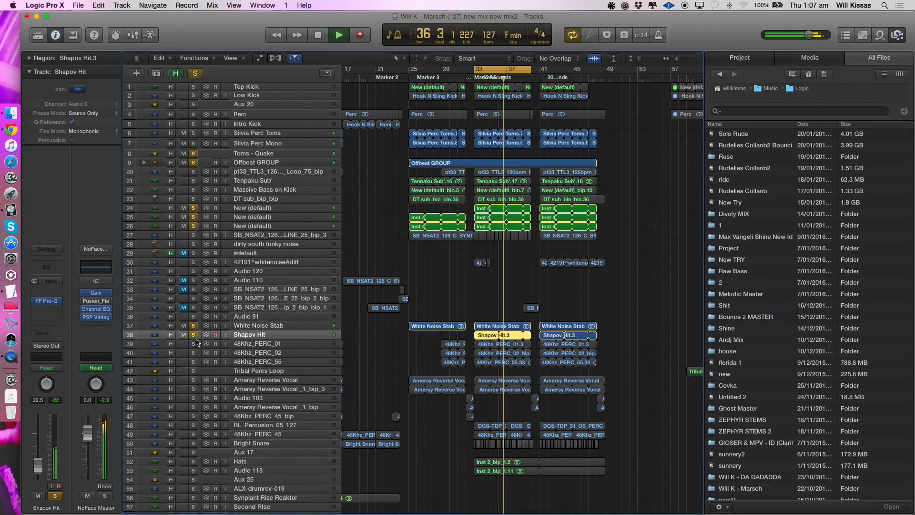
{"action": "left_click_drag", "start_coordinate": [193, 344], "coordinate": [193, 391]}
{"action": "key", "text": "space"}
- Replace the current solos with RL_Percusion_05_127 and 48Khz_PERC_45, and play the pair from bar 33
{"action": "scroll", "coordinate": [238, 405], "scroll_direction": "down", "scroll_amount": 1}
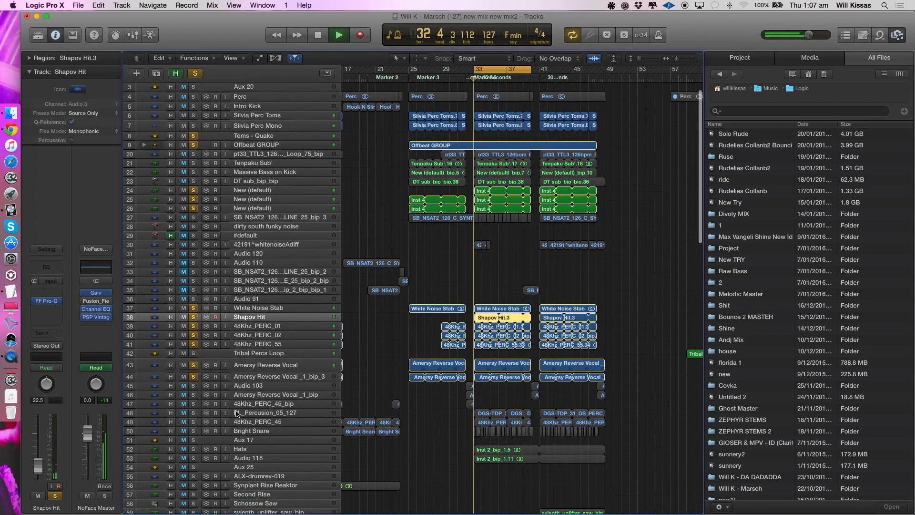
{"action": "scroll", "coordinate": [237, 413], "scroll_direction": "up", "scroll_amount": 3}
{"action": "key", "text": "super+Right"}
{"action": "scroll", "coordinate": [238, 415], "scroll_direction": "down", "scroll_amount": 3}
{"action": "left_click", "coordinate": [237, 387]}
{"action": "left_click", "coordinate": [236, 377]}
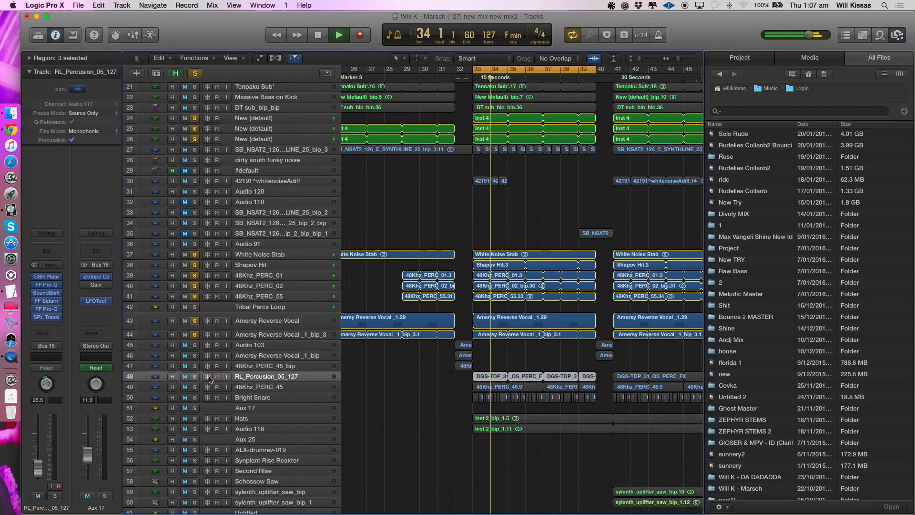
{"action": "key", "text": "space"}
{"action": "left_click_drag", "start_coordinate": [194, 377], "coordinate": [193, 391]}
{"action": "left_click", "coordinate": [194, 376], "text": "alt"}
{"action": "key", "text": "space"}
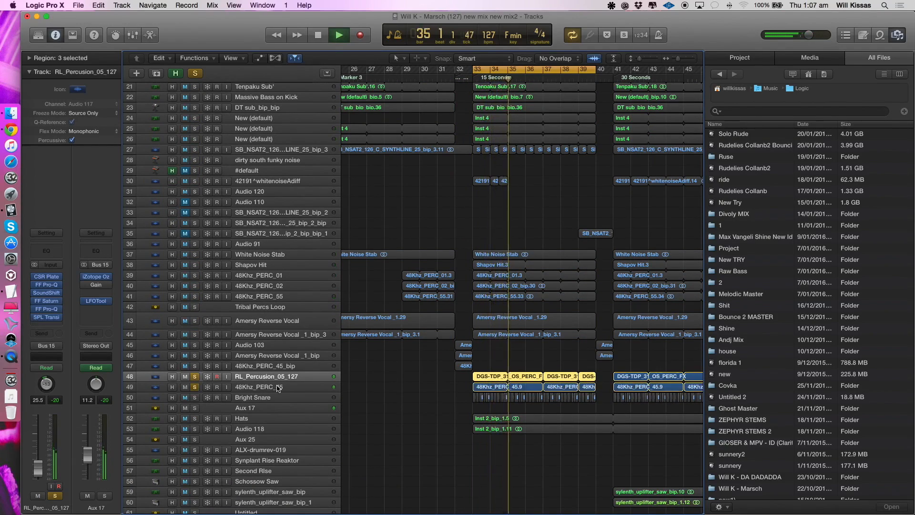
- Select the 48Khz_PERC_45 track and add Bright Snare to the soloed percussion during playback
{"action": "left_click", "coordinate": [254, 387]}
{"action": "key", "text": "s"}
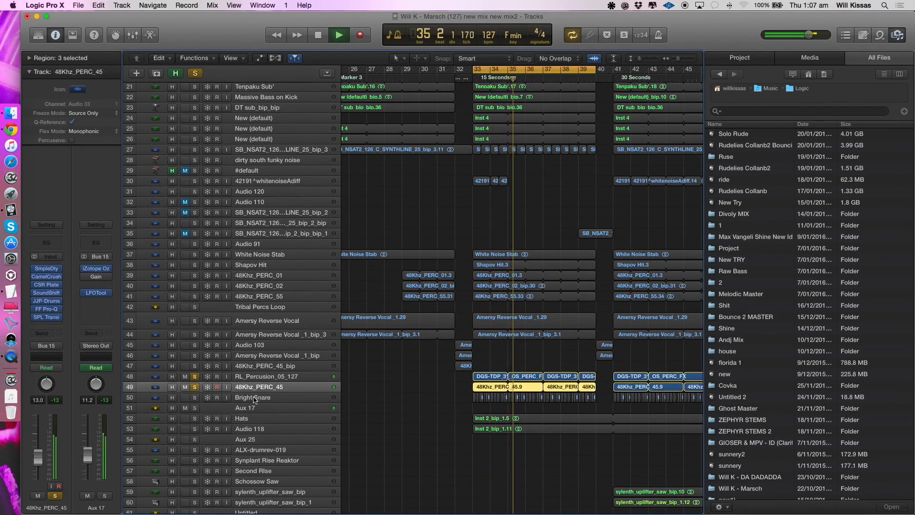
{"action": "left_click", "coordinate": [196, 398]}
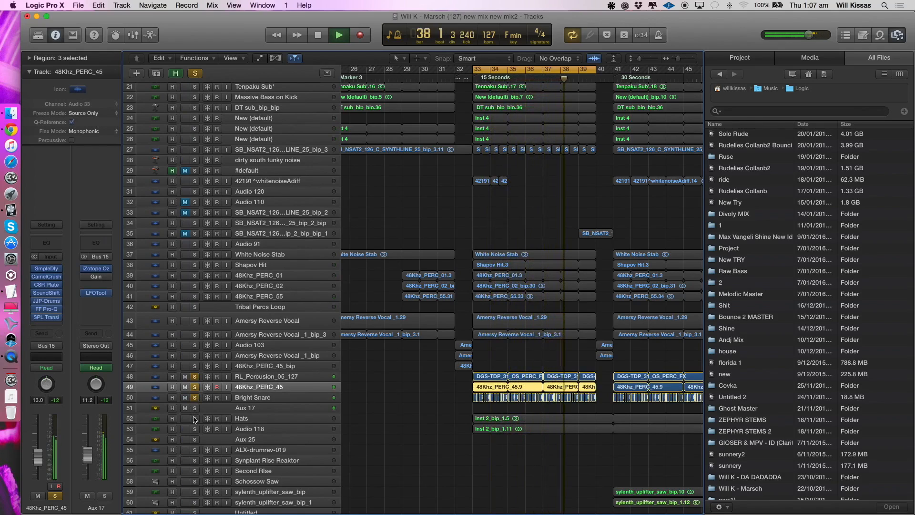
- Remove 48Khz_PERC_45 and Bright Snare from the solo, play RL_Percusion_05_127 alone, and stop playback
{"action": "left_click", "coordinate": [194, 389]}
{"action": "left_click", "coordinate": [194, 398]}
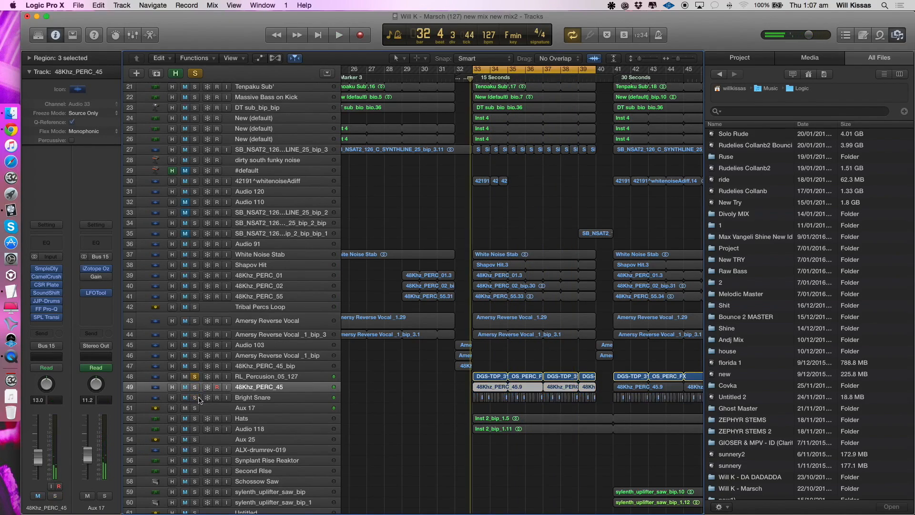
{"action": "left_click", "coordinate": [258, 380]}
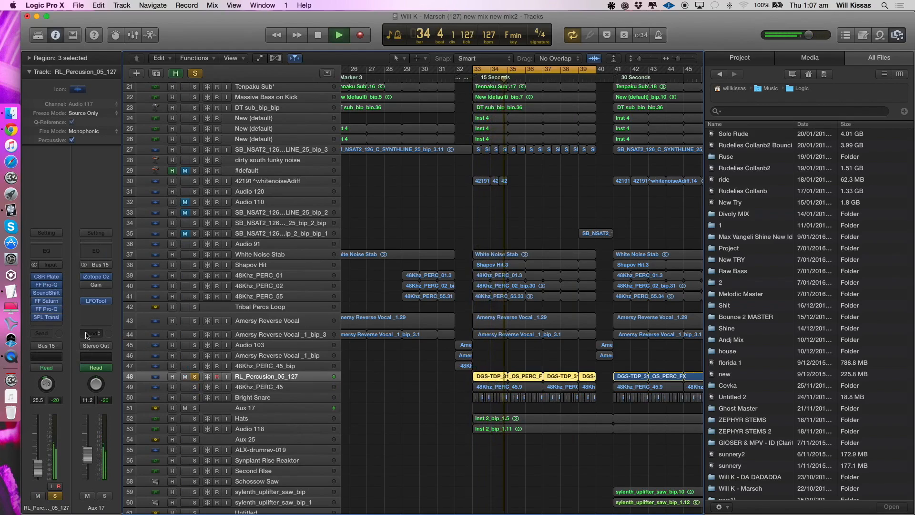
{"action": "key", "text": "space"}
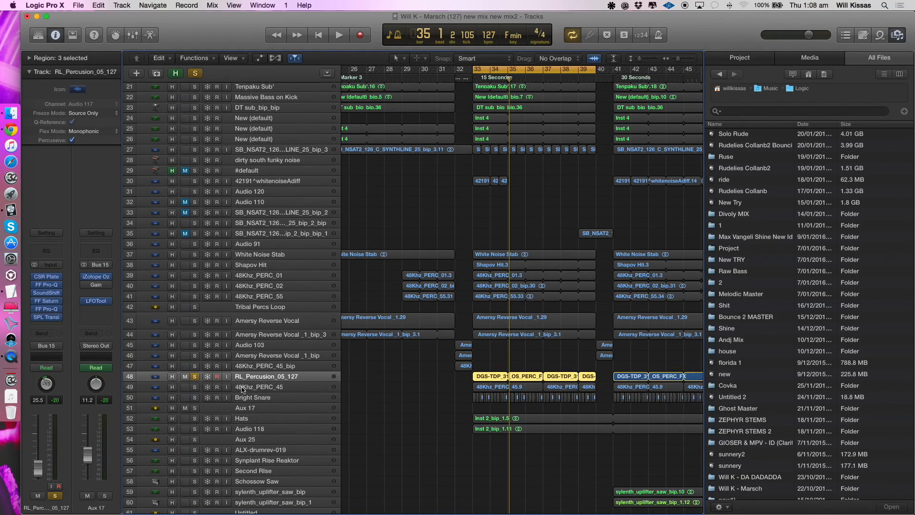
- Play RL_Percusion_05_127 with 48Khz_PERC_45 and Bright Snare soloed again, and clear all the solos
{"action": "left_click_drag", "start_coordinate": [194, 387], "coordinate": [195, 397]}
{"action": "key", "text": "space"}
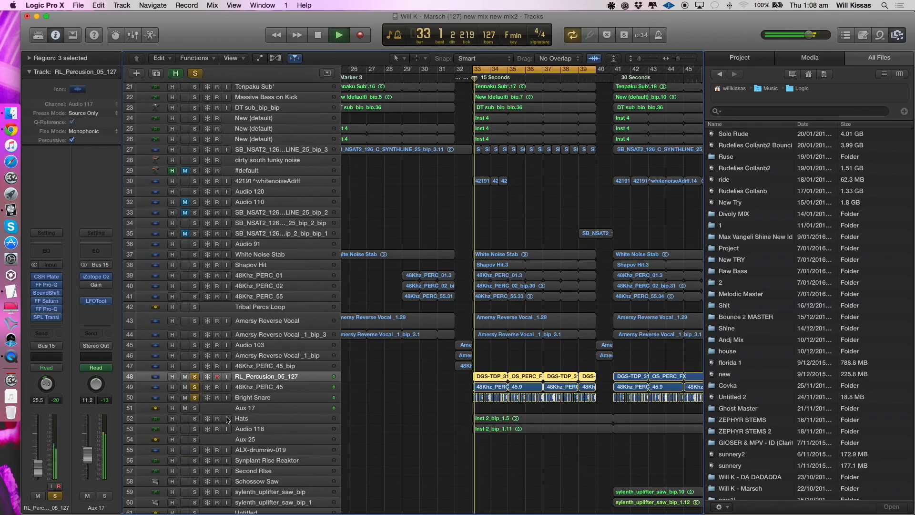
{"action": "left_click", "coordinate": [194, 418]}
{"action": "left_click", "coordinate": [194, 420], "text": "alt"}
{"action": "key", "text": "super+Left"}
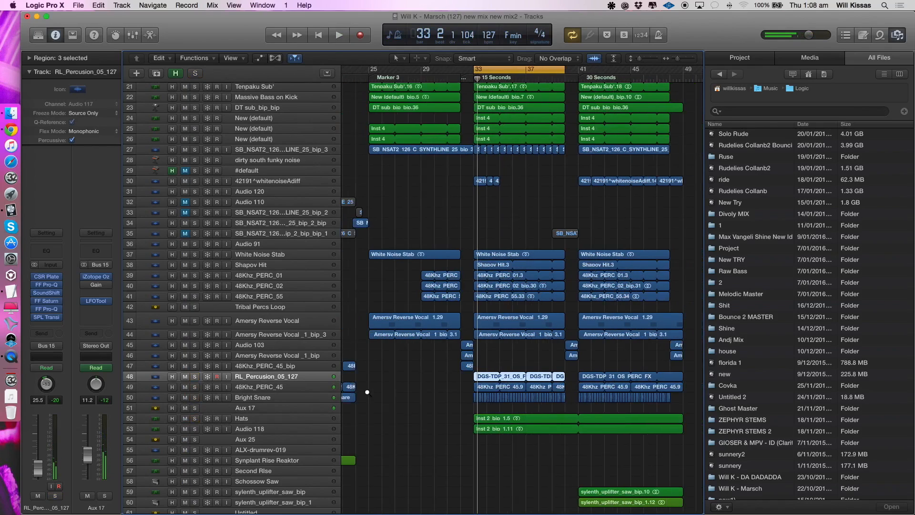
- Select and solo the Audio 118 track, and play it from bar 33
{"action": "left_click", "coordinate": [260, 429]}
{"action": "left_click", "coordinate": [195, 428]}
{"action": "key", "text": "space"}
{"action": "scroll", "coordinate": [443, 408], "scroll_direction": "up", "scroll_amount": 3}
{"action": "scroll", "coordinate": [443, 409], "scroll_direction": "left", "scroll_amount": 3}
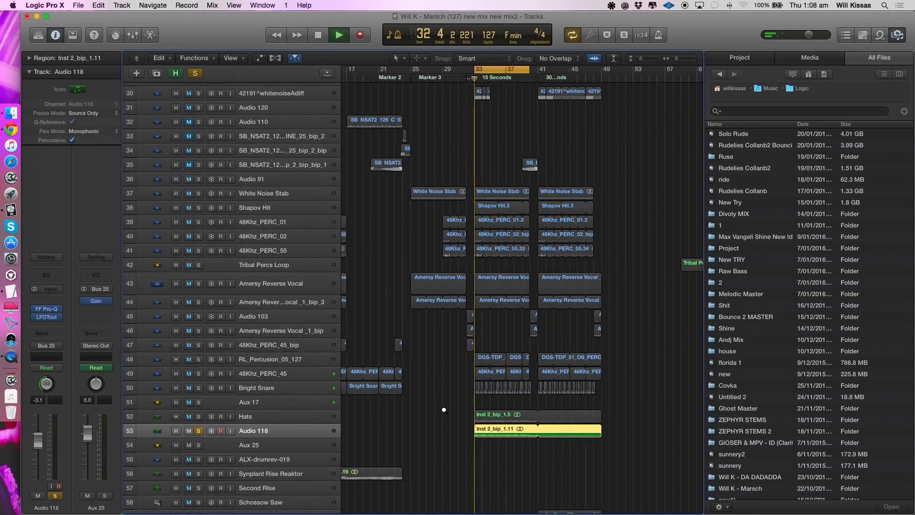
{"action": "scroll", "coordinate": [444, 409], "scroll_direction": "down", "scroll_amount": 1}
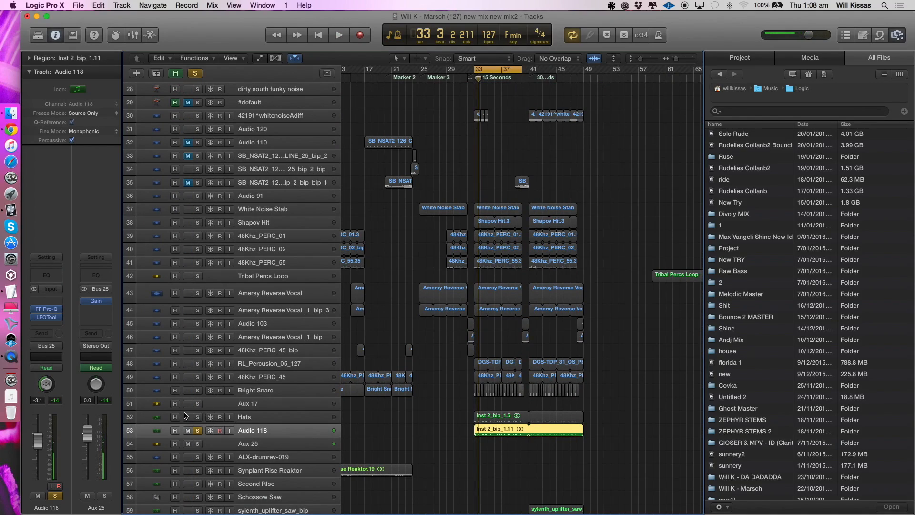
{"action": "key", "text": "space"}
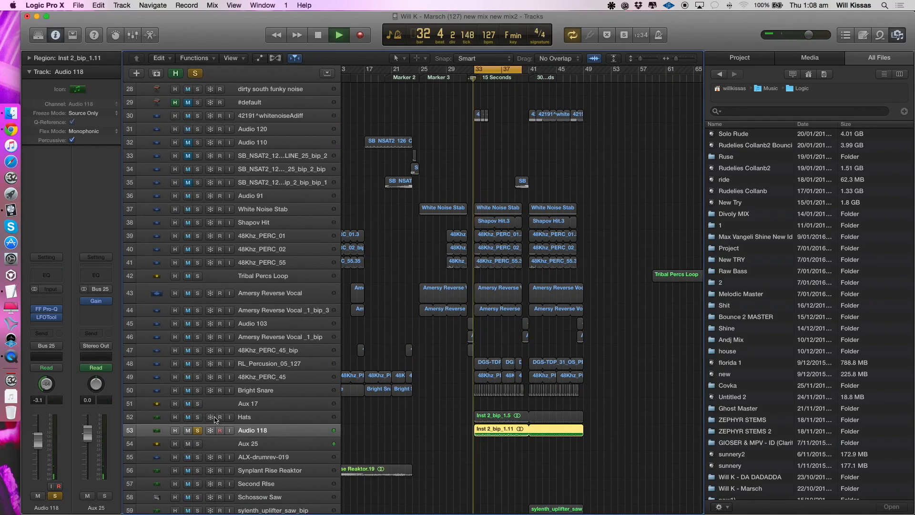
- Add the Hats track to the solo, and check the FF Pro-Q equalizer on Audio 118 before closing it
{"action": "left_click", "coordinate": [197, 417]}
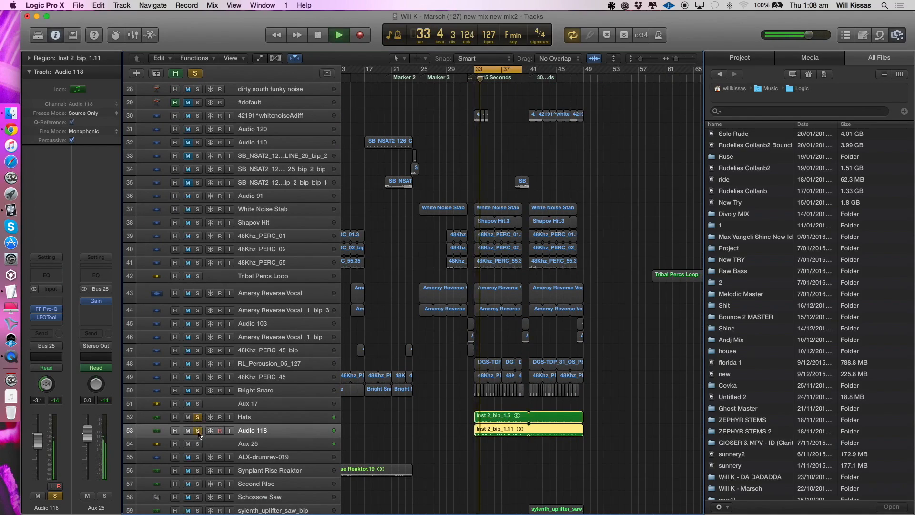
{"action": "left_click", "coordinate": [197, 432]}
{"action": "left_click", "coordinate": [197, 431]}
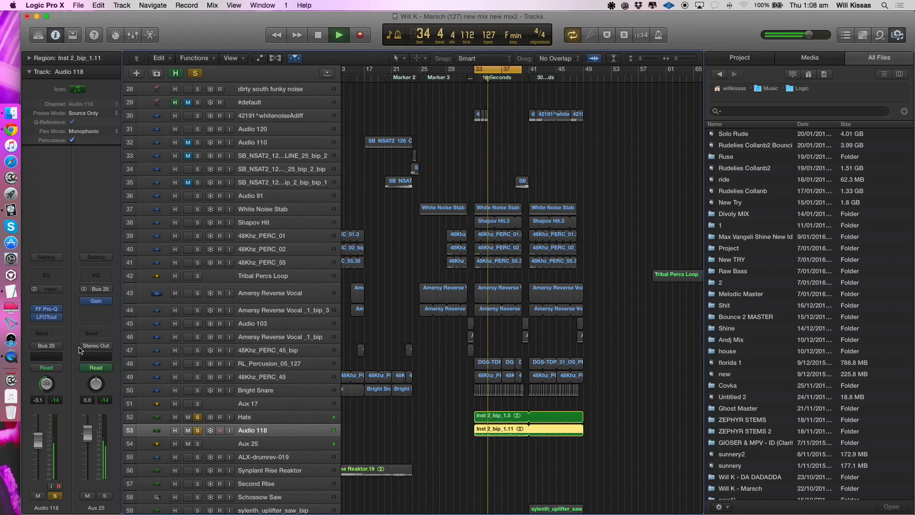
{"action": "key", "text": "space"}
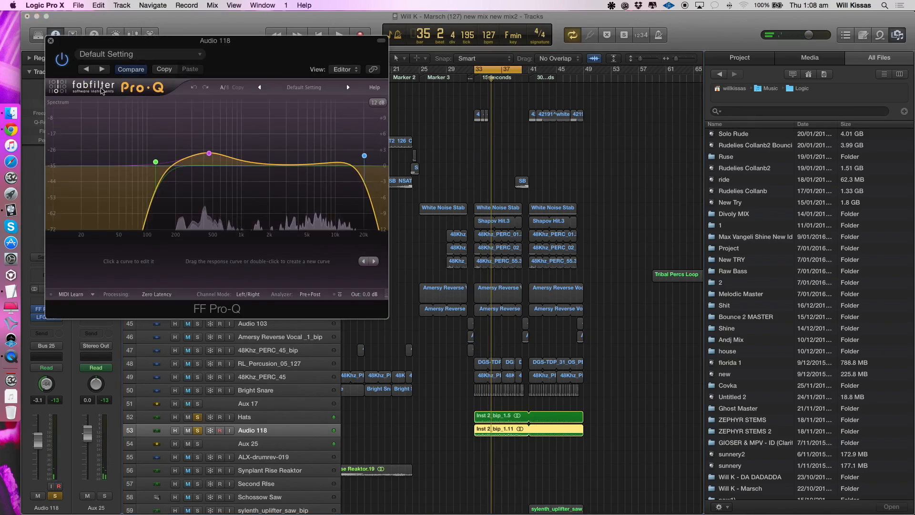
{"action": "left_click", "coordinate": [51, 41]}
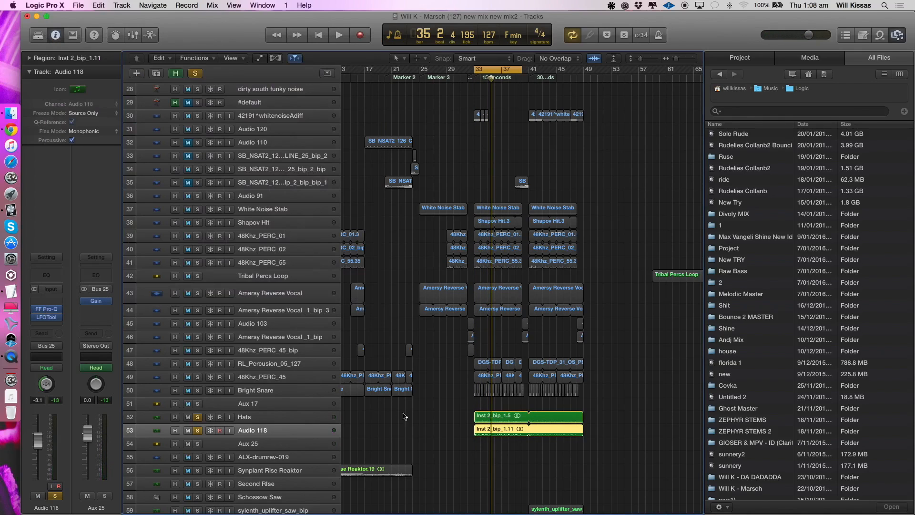
- Clear the hat solos, solo the Audio 78 tribal vocal track, and play it from bar 33 with the cycle off
{"action": "scroll", "coordinate": [408, 419], "scroll_direction": "down", "scroll_amount": 8}
{"action": "left_click", "coordinate": [198, 228]}
{"action": "scroll", "coordinate": [522, 209], "scroll_direction": "down", "scroll_amount": 15}
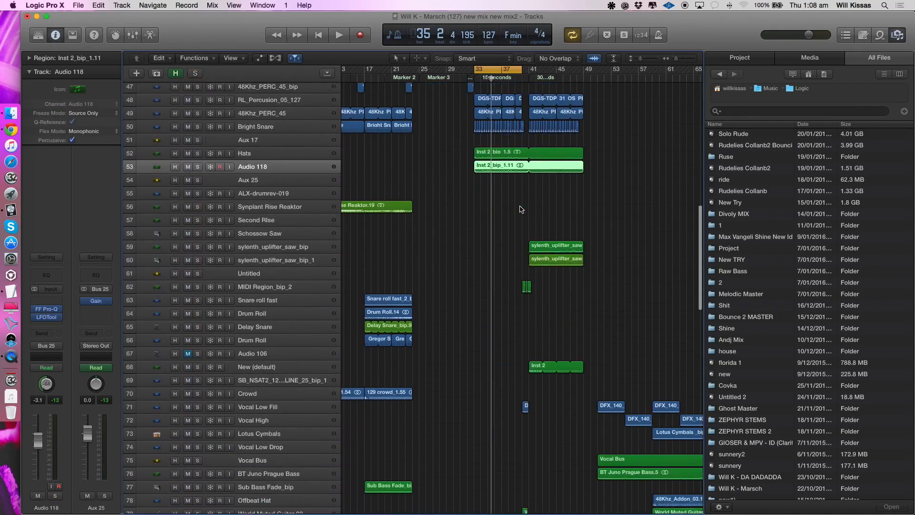
{"action": "scroll", "coordinate": [456, 328], "scroll_direction": "down", "scroll_amount": 16}
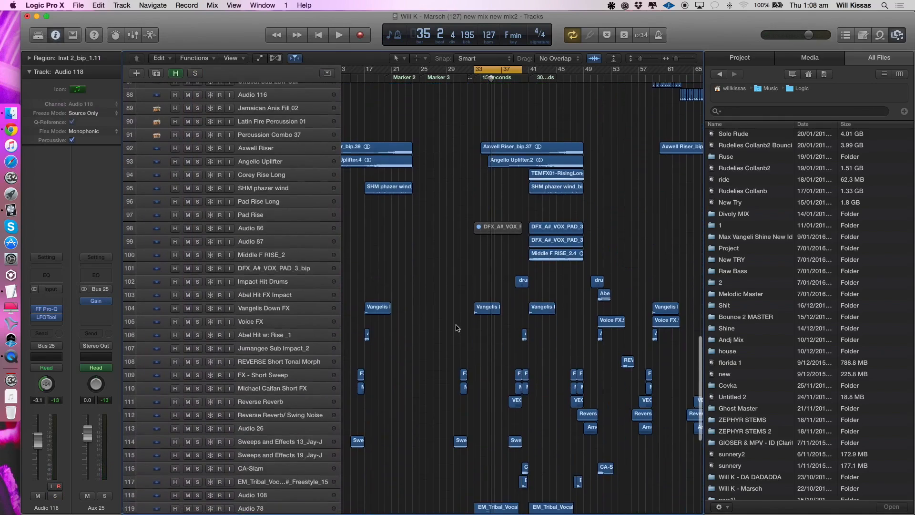
{"action": "left_click", "coordinate": [257, 217]}
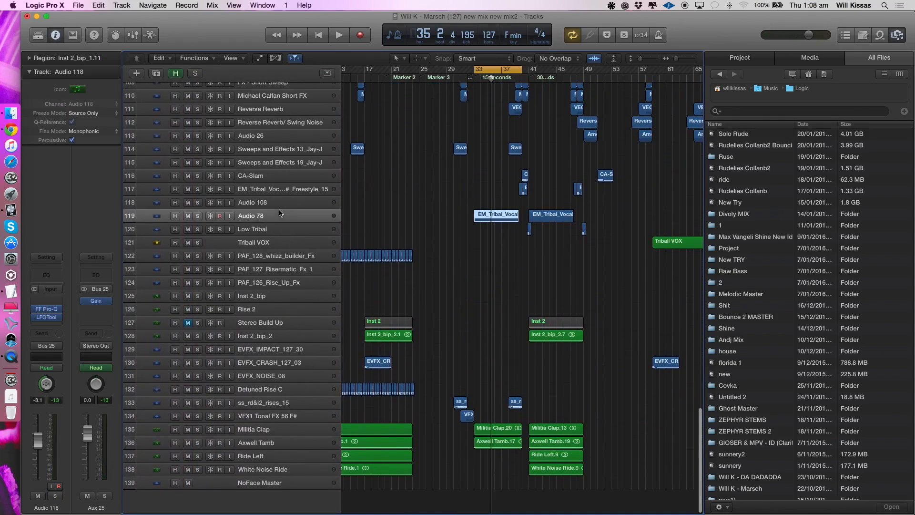
{"action": "left_click", "coordinate": [198, 213]}
{"action": "key", "text": "space"}
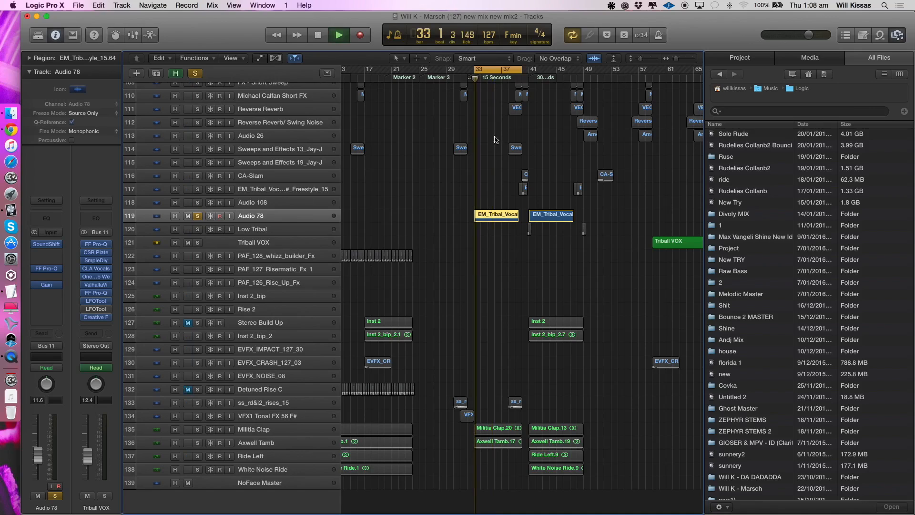
{"action": "key", "text": "c"}
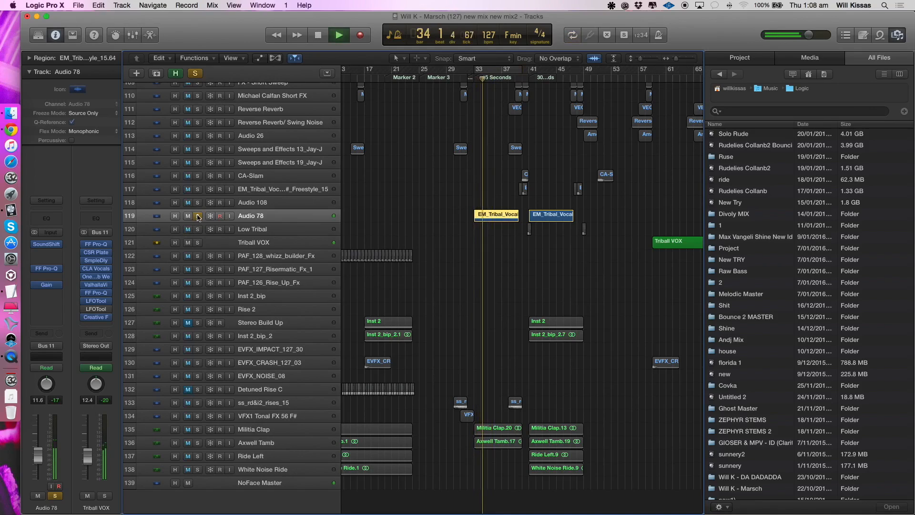
- Open LFOTool on the Triball VOX bus and examine its curve while playing the soloed tribal vocal
{"action": "key", "text": "space"}
{"action": "left_click", "coordinate": [95, 302]}
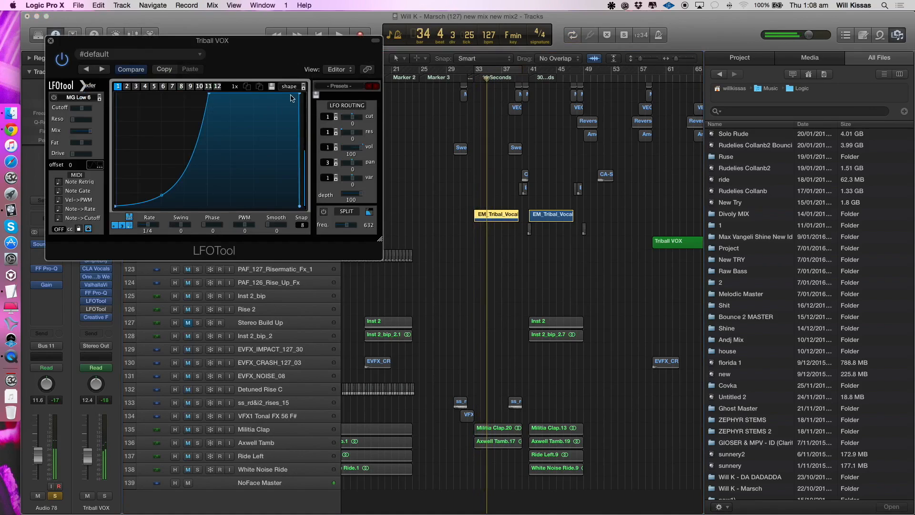
{"action": "key", "text": "space"}
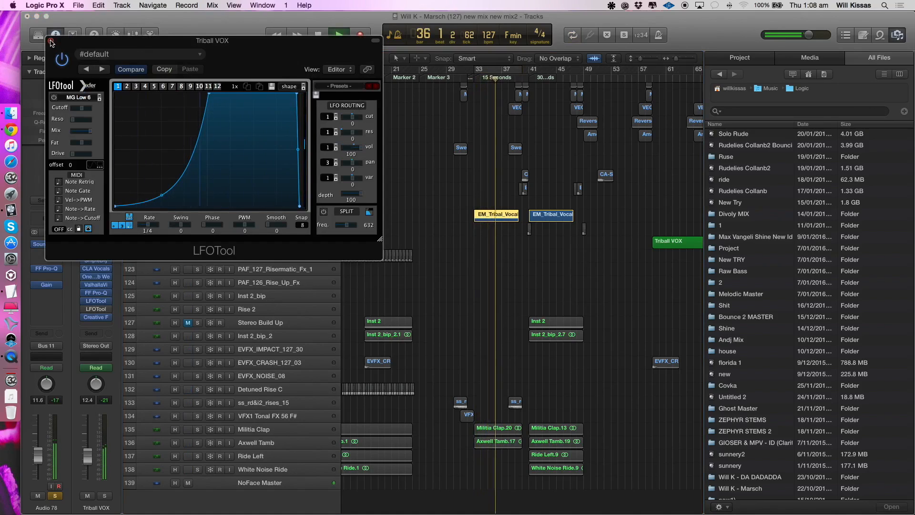
{"action": "key", "text": "space"}
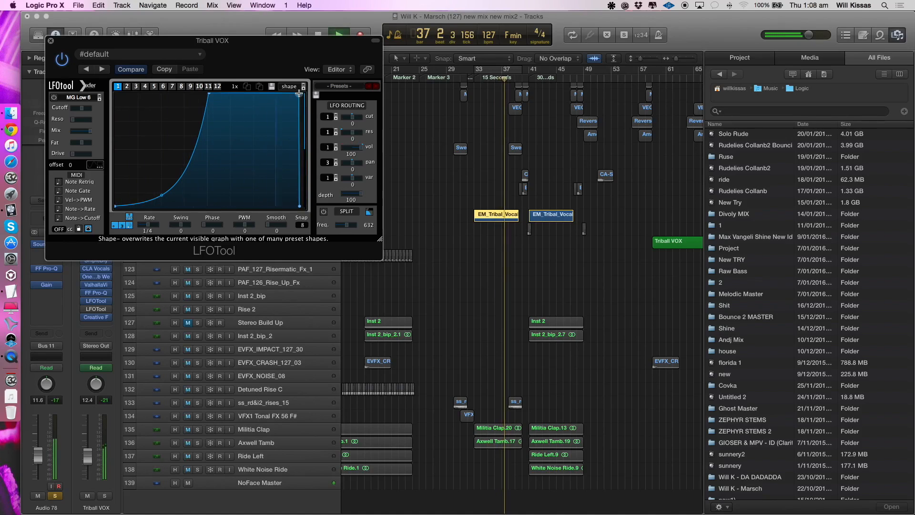
- Stop playback, close LFOTool, and clear the solo on the Audio 78 track
{"action": "key", "text": "space"}
{"action": "left_click", "coordinate": [51, 41]}
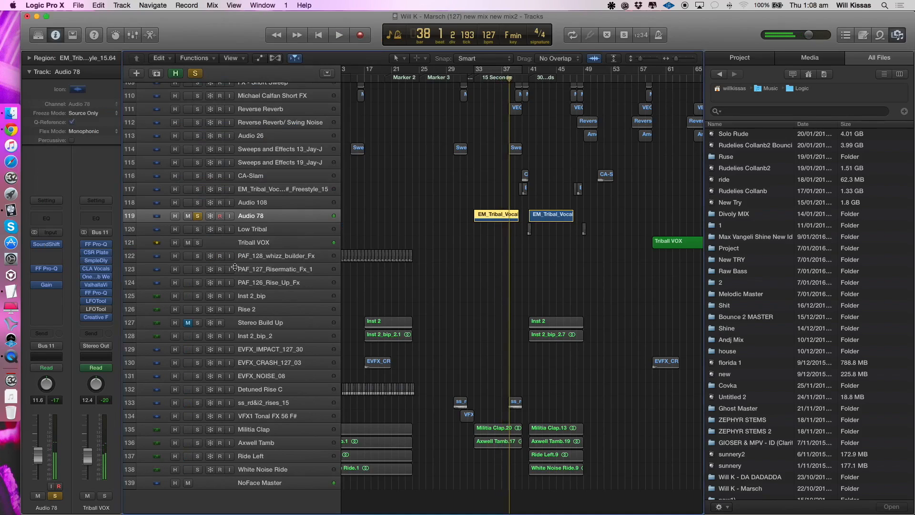
{"action": "left_click", "coordinate": [199, 217]}
{"action": "key", "text": "super+Up"}
{"action": "key", "text": "super+Up"}
{"action": "key", "text": "super+Up"}
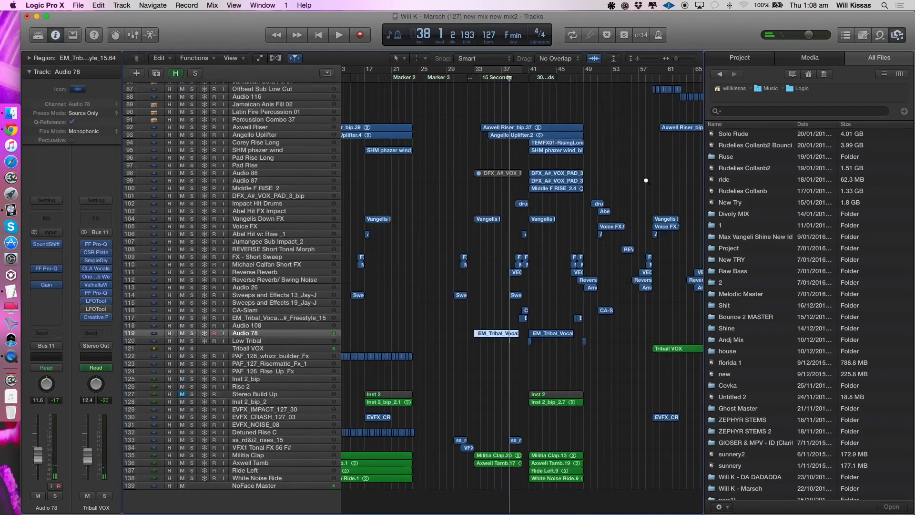
{"action": "scroll", "coordinate": [496, 180], "scroll_direction": "up", "scroll_amount": 3}
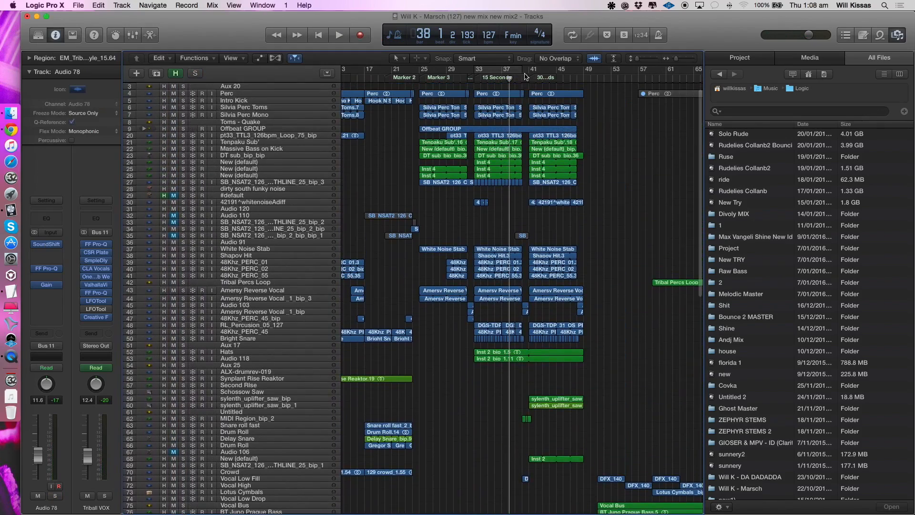
- Set a cycle starting at bar 40 and play the full mix into the section at bar 41, looking over its layers
{"action": "key", "text": "space"}
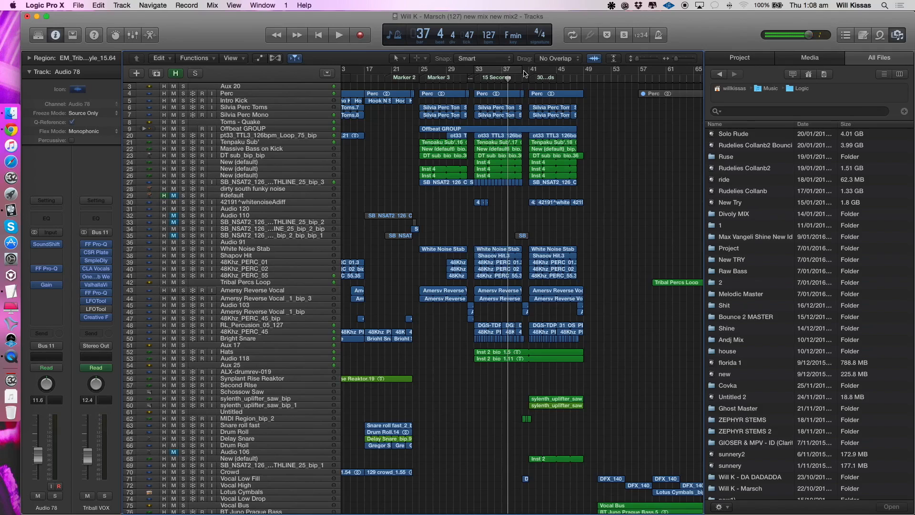
{"action": "left_click_drag", "start_coordinate": [524, 73], "coordinate": [680, 76]}
{"action": "key", "text": "super+Right"}
{"action": "key", "text": "super+Right"}
{"action": "key", "text": "space"}
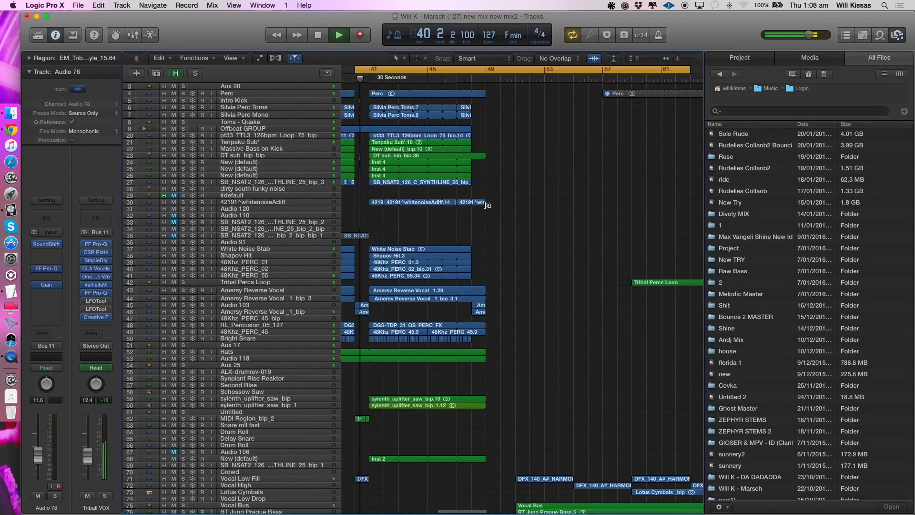
{"action": "scroll", "coordinate": [485, 206], "scroll_direction": "down", "scroll_amount": 3}
{"action": "scroll", "coordinate": [486, 208], "scroll_direction": "left", "scroll_amount": 2}
{"action": "scroll", "coordinate": [485, 206], "scroll_direction": "down", "scroll_amount": 1}
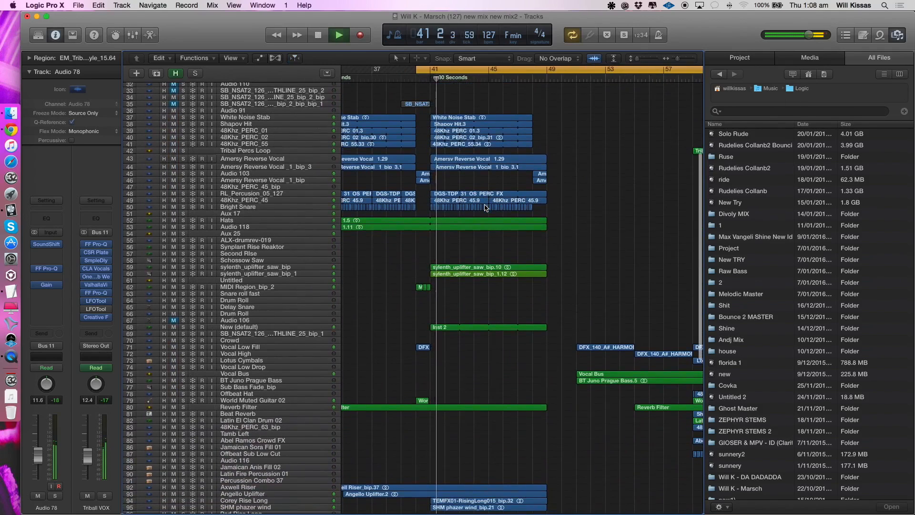
{"action": "scroll", "coordinate": [485, 208], "scroll_direction": "up", "scroll_amount": 5}
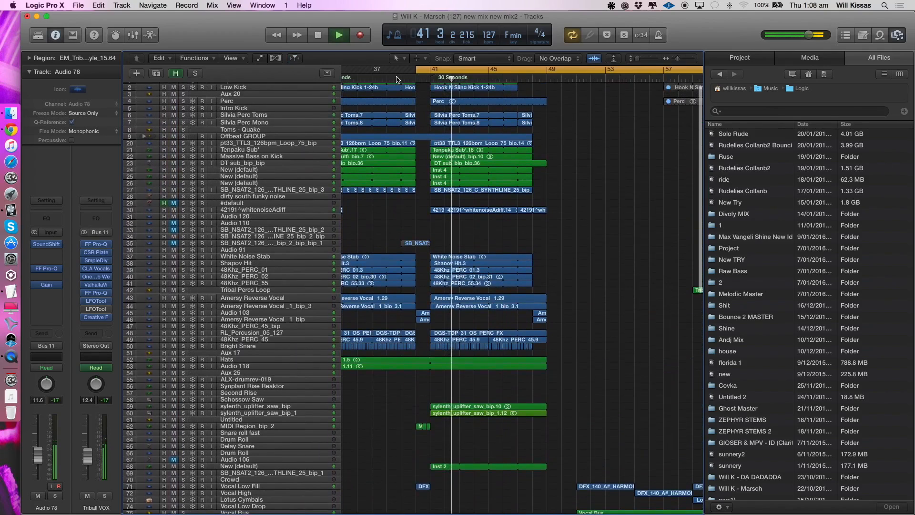
- Set the cycle to bars 41 to 48, and play the Middle F RISE_2 track in solo
{"action": "key", "text": "space"}
{"action": "left_click", "coordinate": [432, 72]}
{"action": "left_click_drag", "start_coordinate": [432, 72], "coordinate": [530, 74]}
{"action": "scroll", "coordinate": [509, 98], "scroll_direction": "down", "scroll_amount": 14}
{"action": "scroll", "coordinate": [325, 260], "scroll_direction": "down", "scroll_amount": 5}
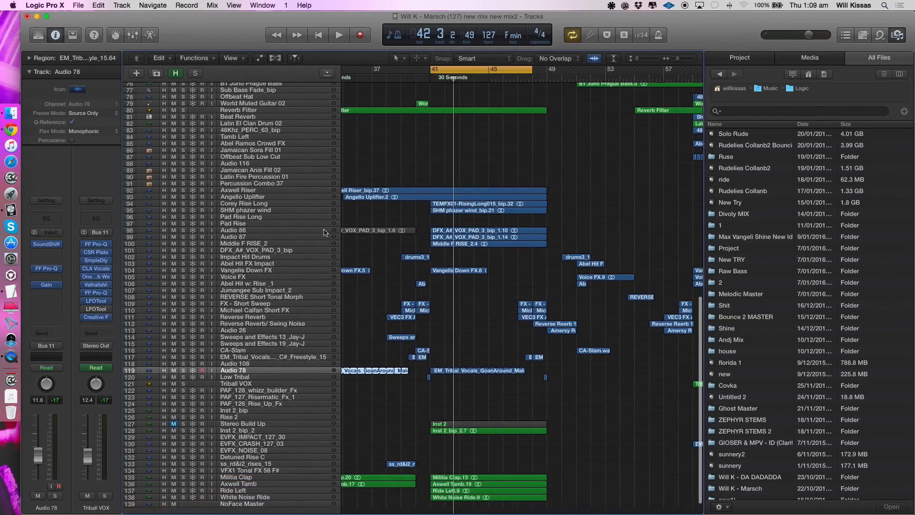
{"action": "left_click", "coordinate": [235, 245]}
{"action": "left_click", "coordinate": [183, 244]}
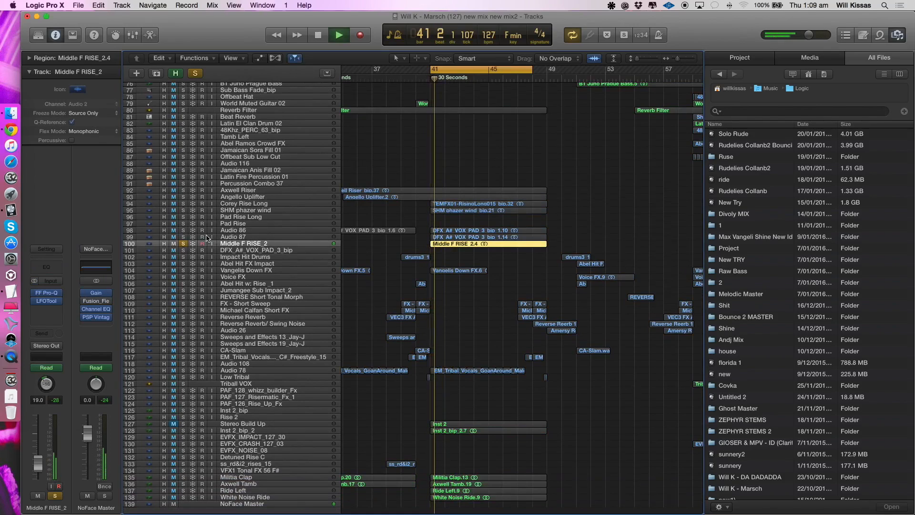
- Add Audio 87 and Audio 86 to the solo, replaying the cycle from bar 41 to hear the layers together
{"action": "left_click", "coordinate": [184, 237]}
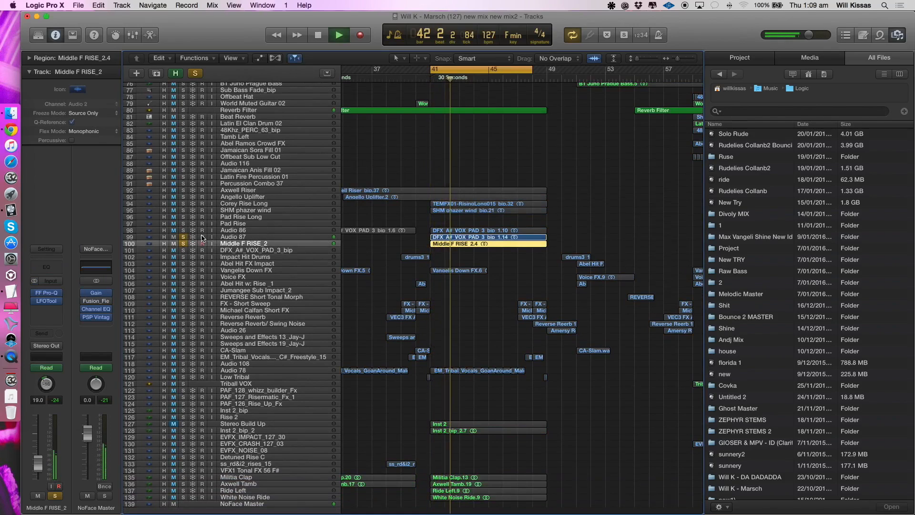
{"action": "left_click", "coordinate": [202, 237]}
{"action": "key", "text": "Return"}
{"action": "left_click", "coordinate": [183, 231]}
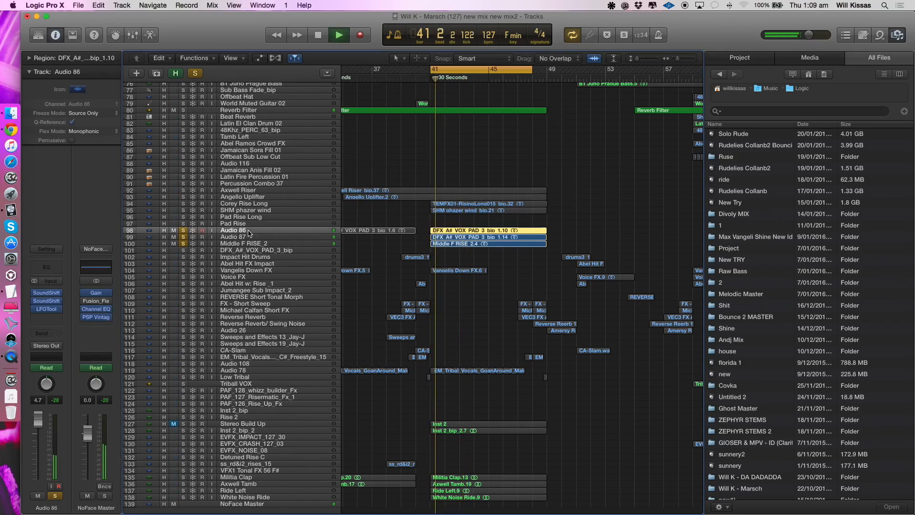
{"action": "key", "text": "Return"}
{"action": "key", "text": "space"}
- Add Corey Rise Long to the soloed risers, select SHM phazer wind, and clear all solos after listening
{"action": "left_click", "coordinate": [183, 204]}
{"action": "left_click", "coordinate": [184, 210]}
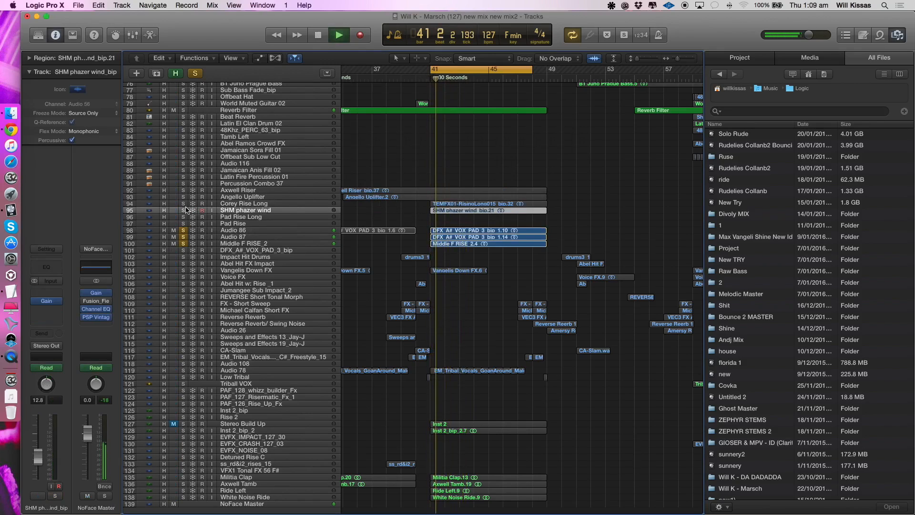
{"action": "key", "text": "Return"}
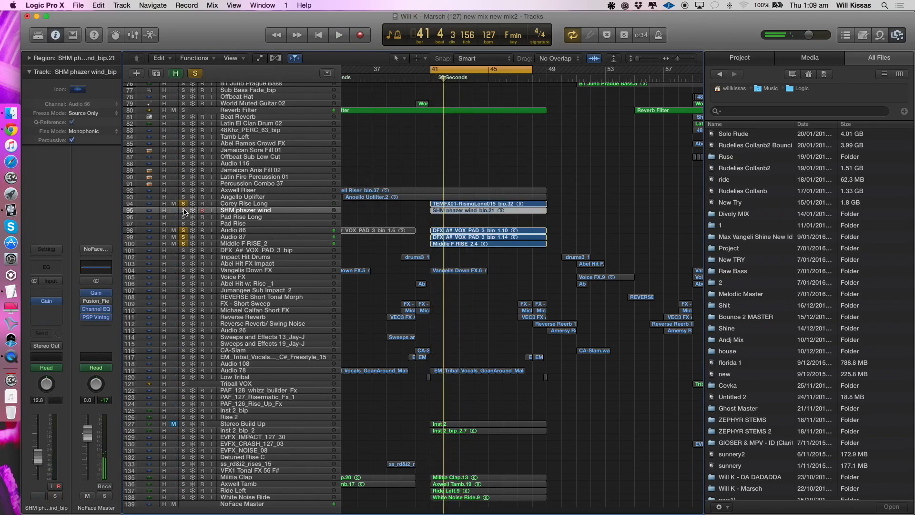
{"action": "left_click", "coordinate": [184, 204], "text": "alt"}
- Point out the remaining build-up layers by selecting Inst 2_bip_2, Audio 87, SHM phazer wind and Angello Uplifter
{"action": "scroll", "coordinate": [248, 334], "scroll_direction": "down", "scroll_amount": 2}
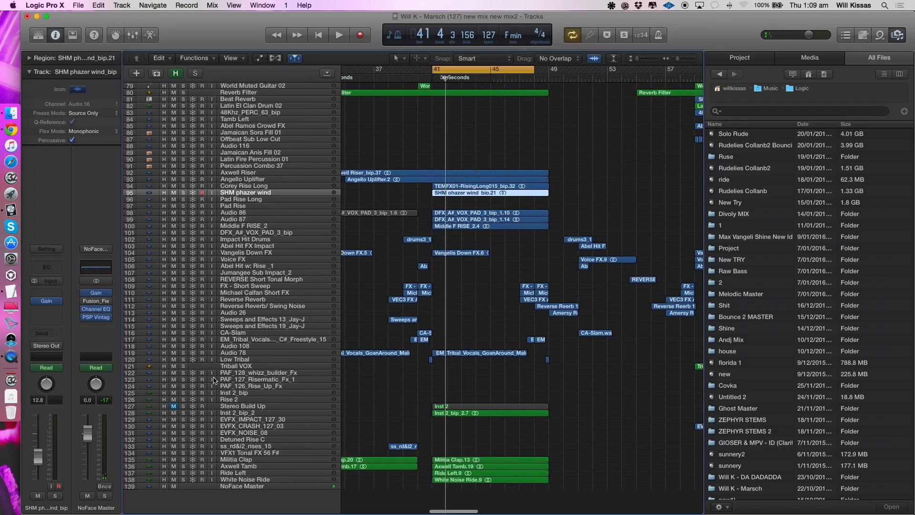
{"action": "left_click", "coordinate": [247, 414]}
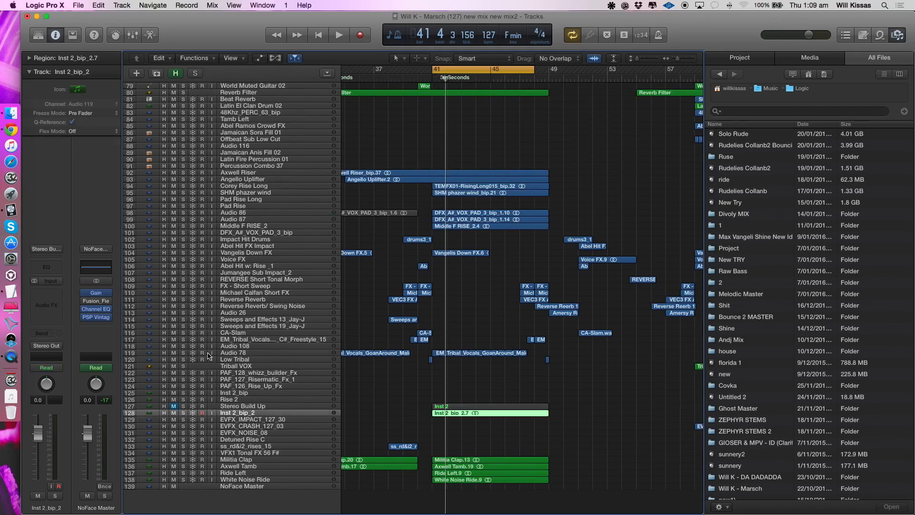
{"action": "scroll", "coordinate": [221, 297], "scroll_direction": "up", "scroll_amount": 5}
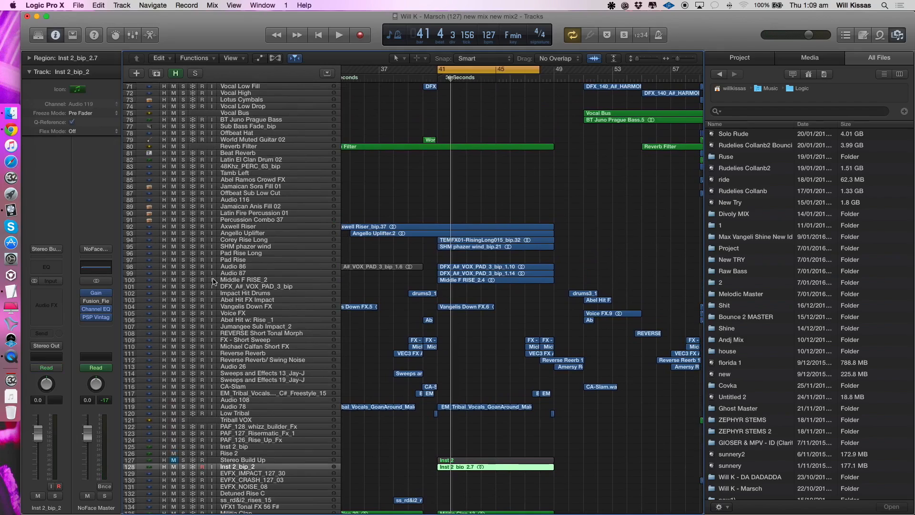
{"action": "left_click", "coordinate": [267, 272]}
{"action": "left_click", "coordinate": [248, 246]}
{"action": "left_click", "coordinate": [228, 233]}
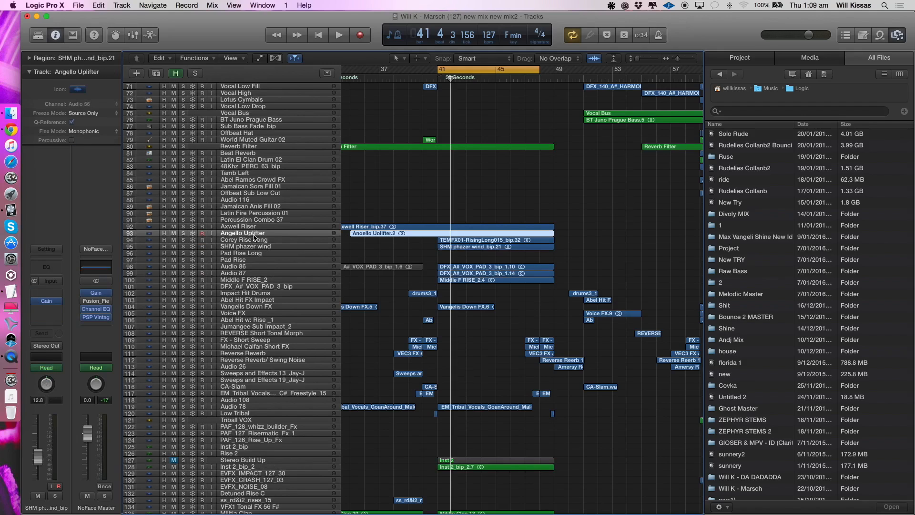
{"action": "scroll", "coordinate": [332, 208], "scroll_direction": "up", "scroll_amount": 7}
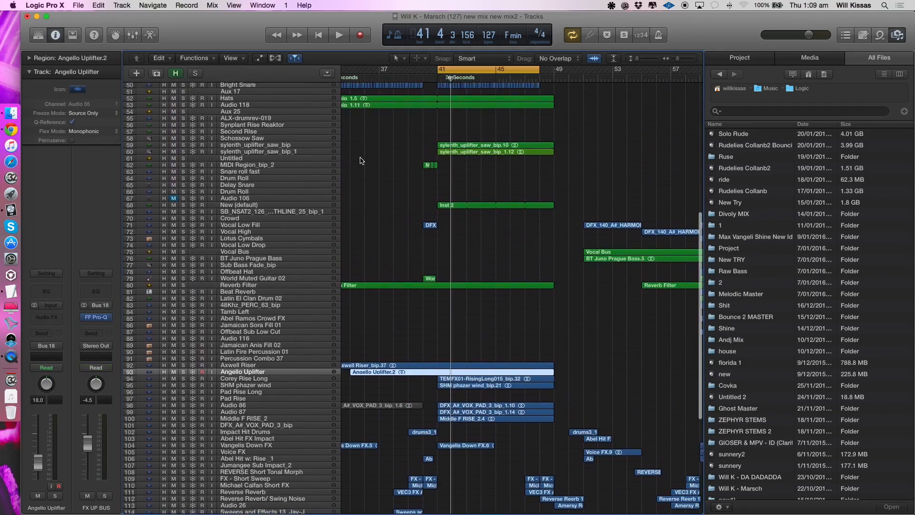
- Select and solo the New (default) Battery 4 track, number 68, and play it from bar 41
{"action": "left_click", "coordinate": [273, 213]}
{"action": "left_click", "coordinate": [279, 207]}
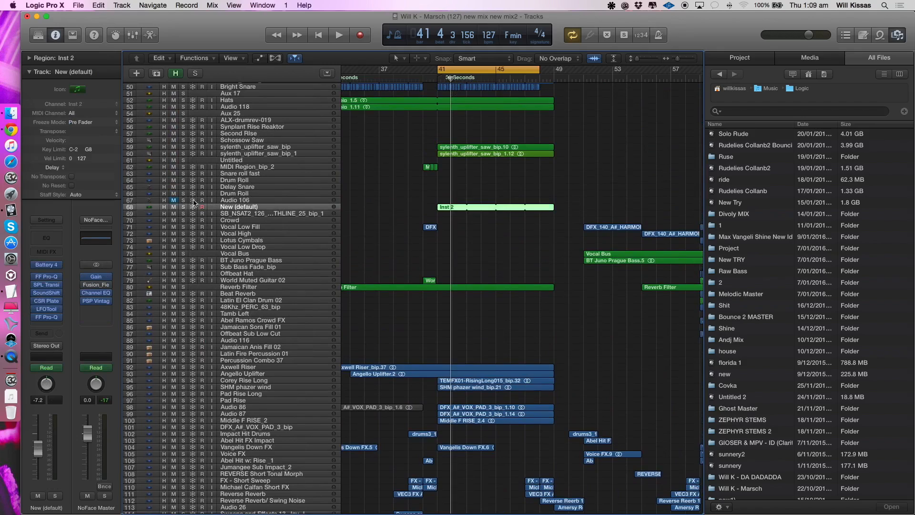
{"action": "left_click", "coordinate": [183, 207]}
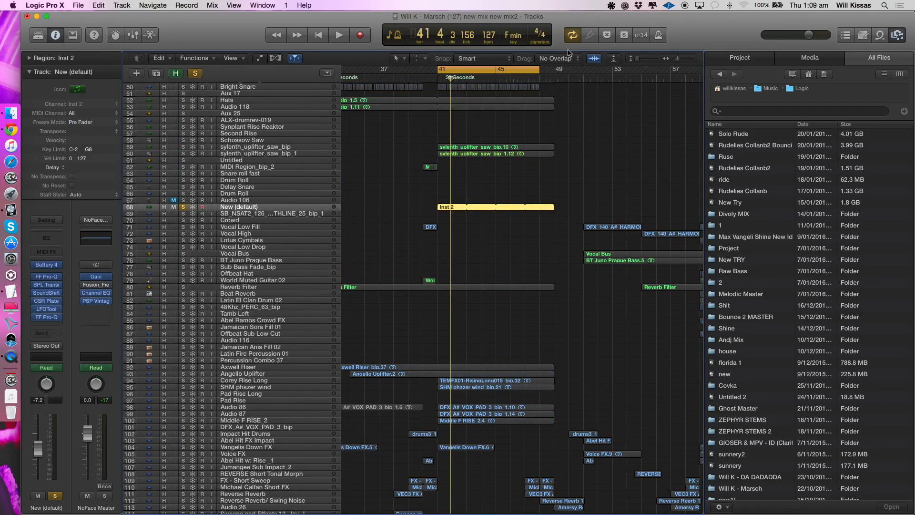
{"action": "scroll", "coordinate": [281, 221], "scroll_direction": "down", "scroll_amount": 1}
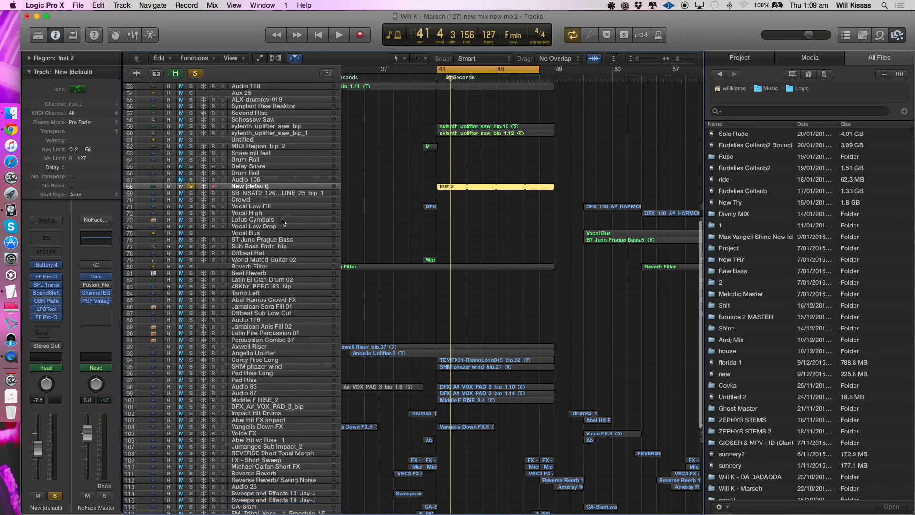
{"action": "scroll", "coordinate": [284, 216], "scroll_direction": "down", "scroll_amount": 4}
{"action": "key", "text": "space"}
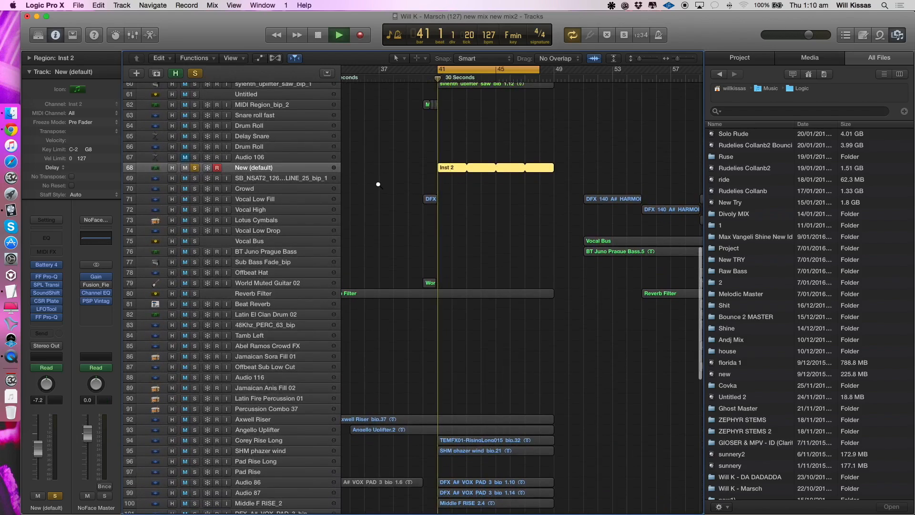
- Add tracks 22 to 27, from Massive Bass on Kick through the synthline, to the solo and restart playback
{"action": "key", "text": "super+Left"}
{"action": "key", "text": "super+Left"}
{"action": "key", "text": "super+Up"}
{"action": "key", "text": "super+Up"}
{"action": "key", "text": "super+Up"}
{"action": "key", "text": "super+Up"}
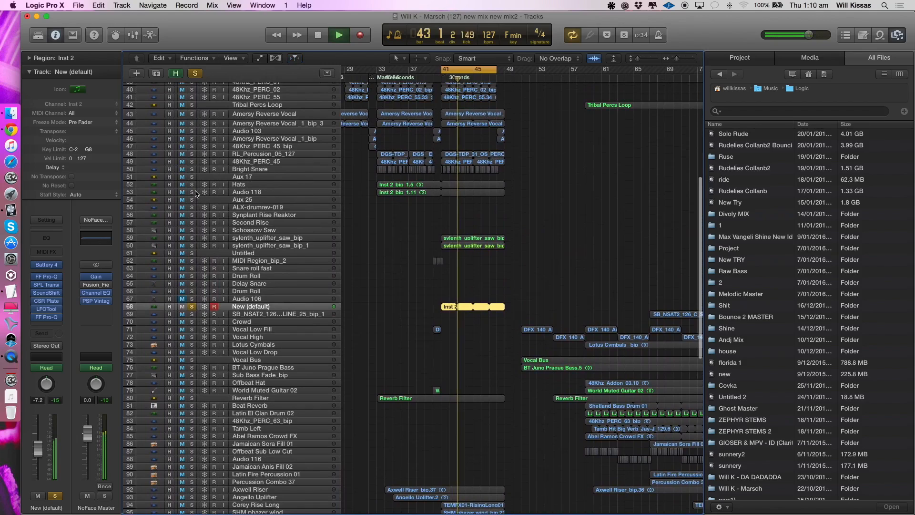
{"action": "scroll", "coordinate": [224, 162], "scroll_direction": "up", "scroll_amount": 10}
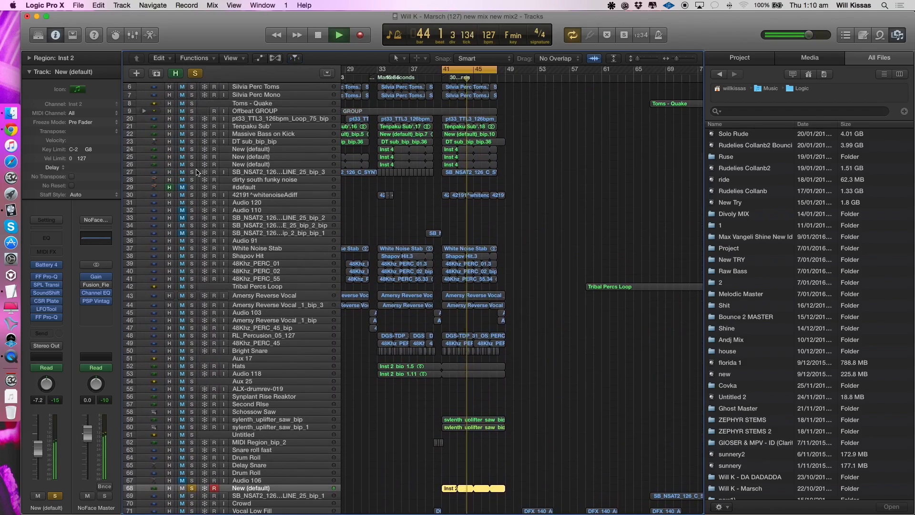
{"action": "left_click_drag", "start_coordinate": [197, 172], "coordinate": [200, 135]}
{"action": "key", "text": "space"}
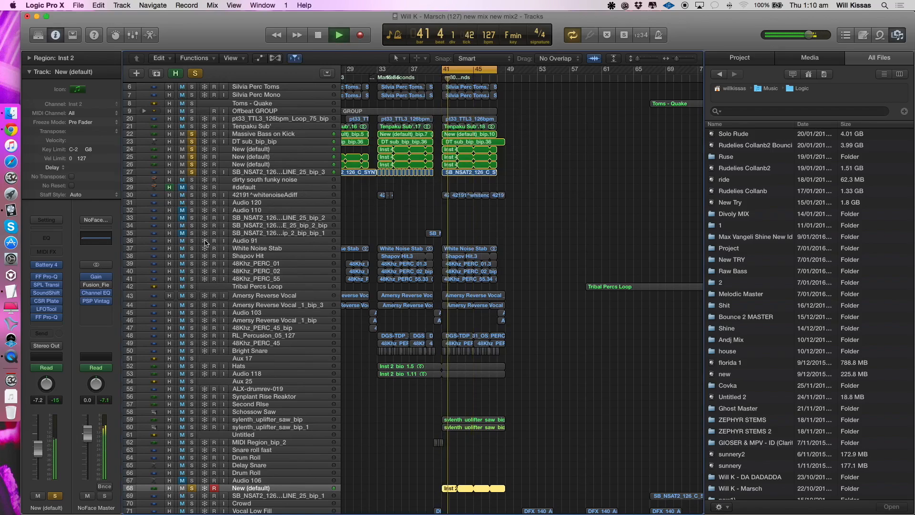
- Extend the solo from White Noise Stab through Aux 25, and clear all solos after listening
{"action": "left_click_drag", "start_coordinate": [193, 250], "coordinate": [192, 351]}
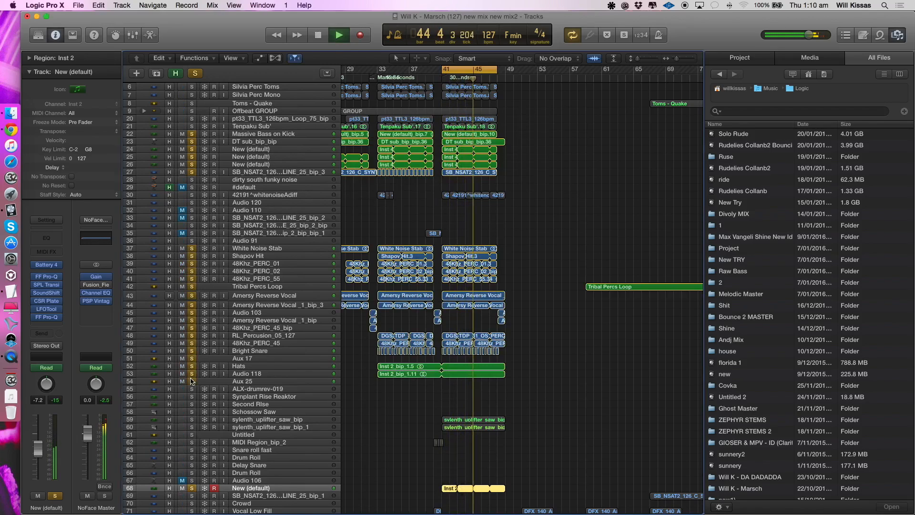
{"action": "left_click", "coordinate": [192, 367], "text": "alt"}
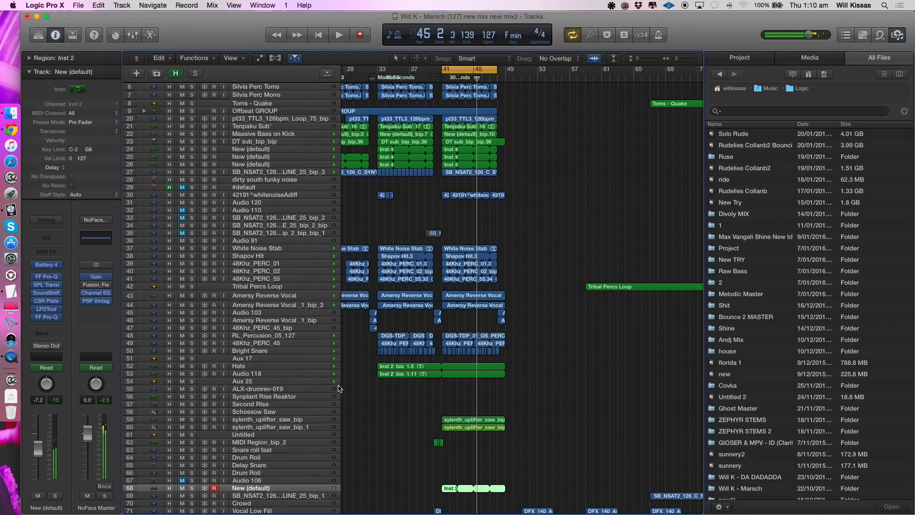
{"action": "key", "text": "super+Up"}
- Play the full mix with the cycle off and look over the effects and riser tracks
{"action": "key", "text": "space"}
{"action": "key", "text": "c"}
{"action": "scroll", "coordinate": [476, 124], "scroll_direction": "down", "scroll_amount": 15}
{"action": "scroll", "coordinate": [479, 133], "scroll_direction": "down", "scroll_amount": 5}
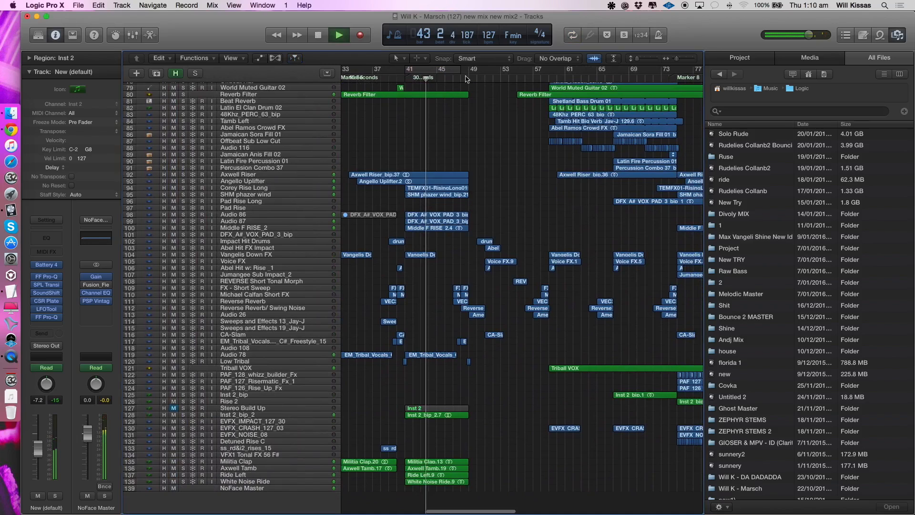
- Cycle from bar 48 to about bar 75, play the full mix from there, and dismiss the System Overload alert
{"action": "left_click_drag", "start_coordinate": [466, 76], "coordinate": [686, 95]}
{"action": "key", "text": "space"}
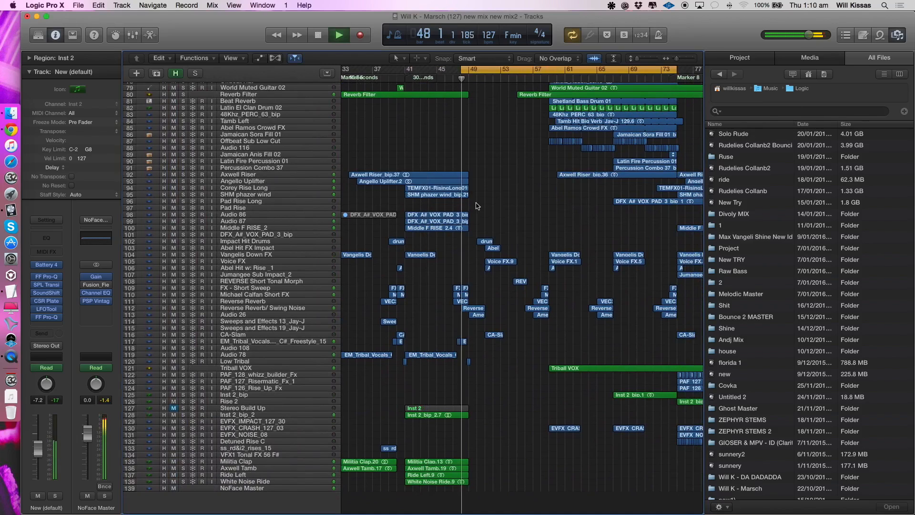
{"action": "scroll", "coordinate": [486, 222], "scroll_direction": "up", "scroll_amount": 10}
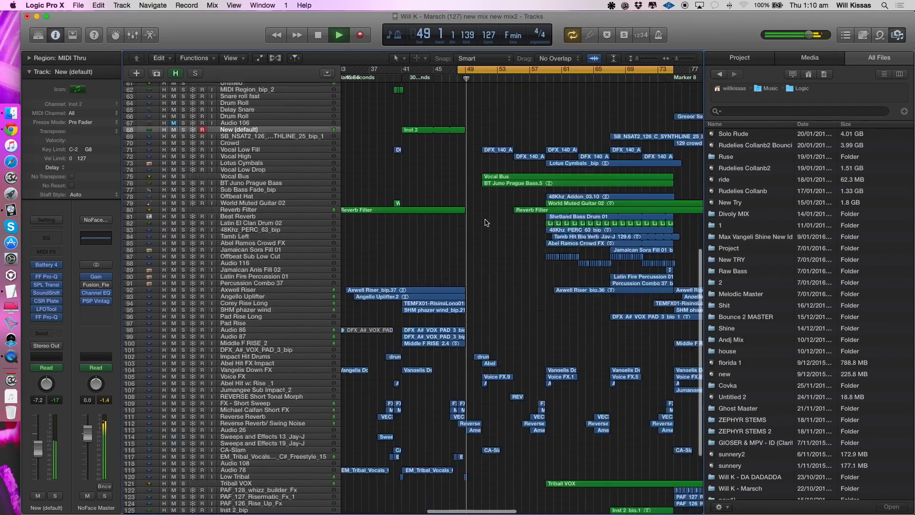
{"action": "scroll", "coordinate": [487, 222], "scroll_direction": "up", "scroll_amount": 1}
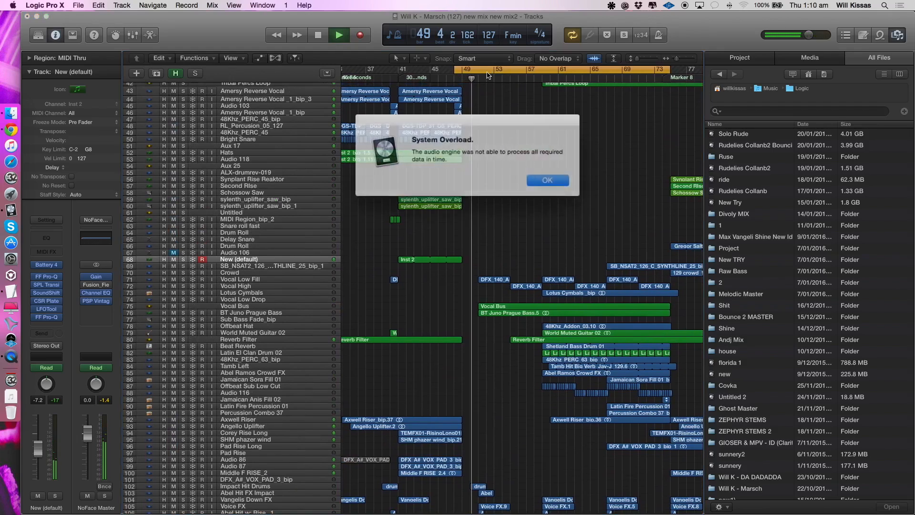
{"action": "key", "text": "Return"}
- Select and solo the Reverse Reverb/ Swing Noise track, and play it repeatedly with the cycle starting at bar 50
{"action": "scroll", "coordinate": [487, 76], "scroll_direction": "down", "scroll_amount": 10}
{"action": "scroll", "coordinate": [483, 81], "scroll_direction": "up", "scroll_amount": 8}
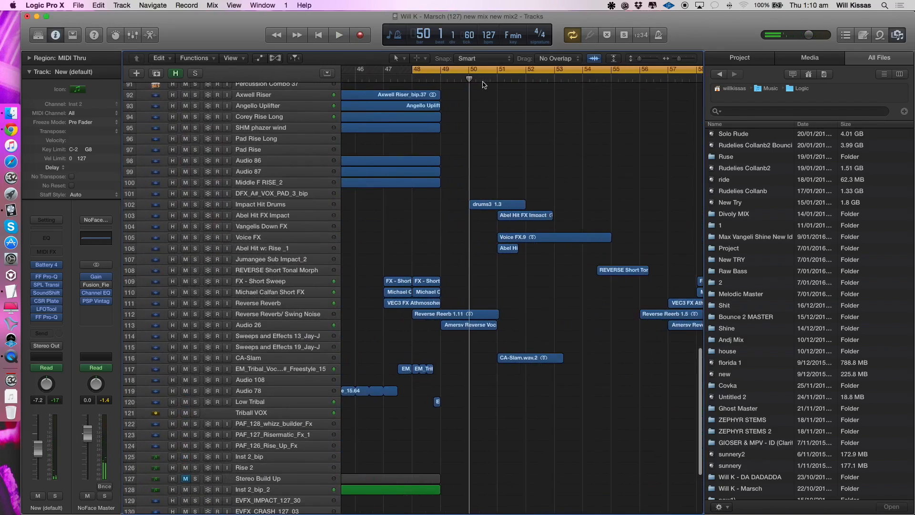
{"action": "left_click", "coordinate": [247, 316]}
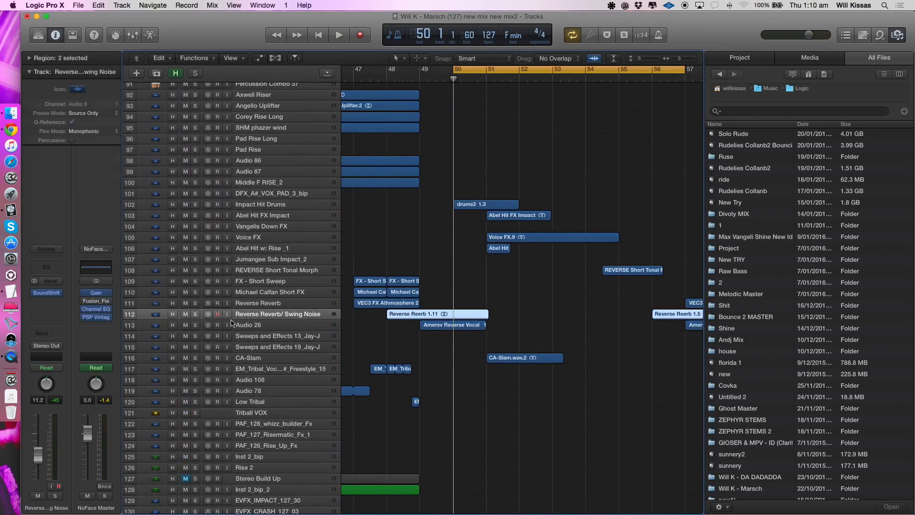
{"action": "left_click", "coordinate": [196, 314]}
{"action": "key", "text": "space"}
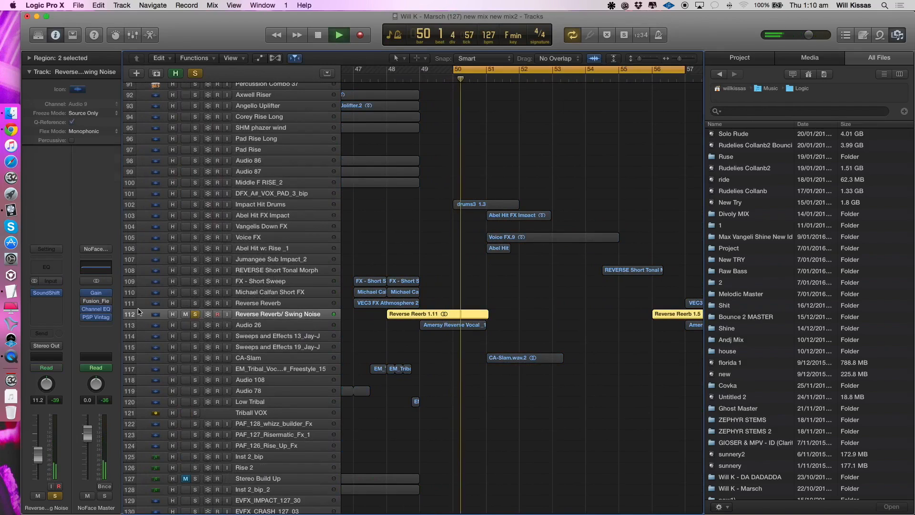
{"action": "key", "text": "Return"}
{"action": "key", "text": "space"}
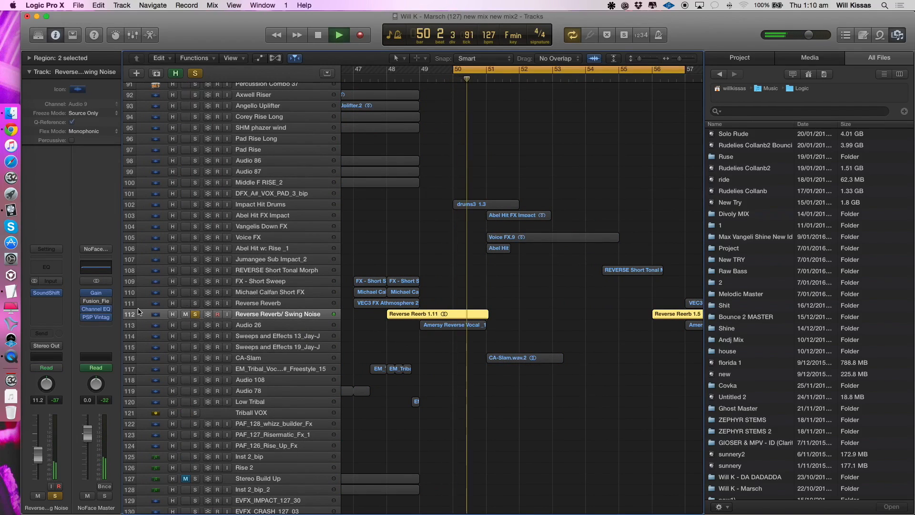
- Stop playback, select the Audio 26 track, and clear the solo on Reverse Reverb/ Swing Noise
{"action": "key", "text": "space"}
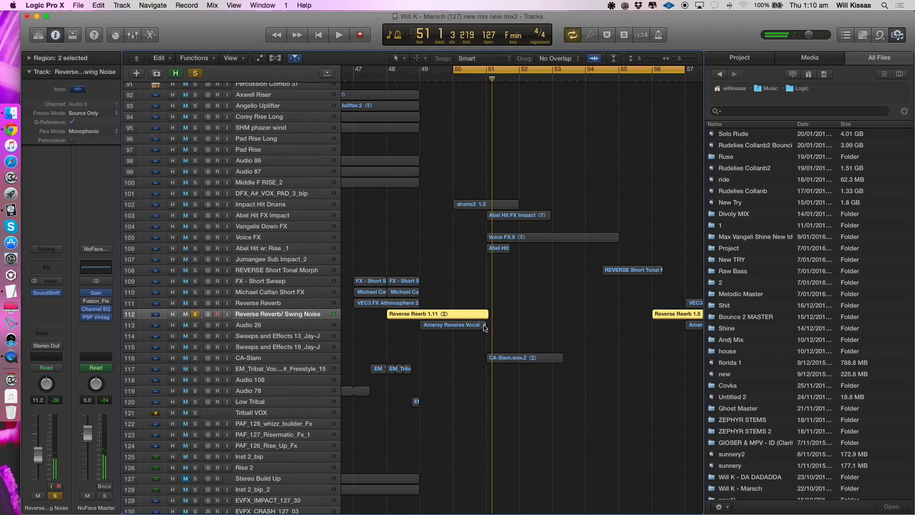
{"action": "left_click", "coordinate": [277, 326]}
{"action": "left_click", "coordinate": [195, 315]}
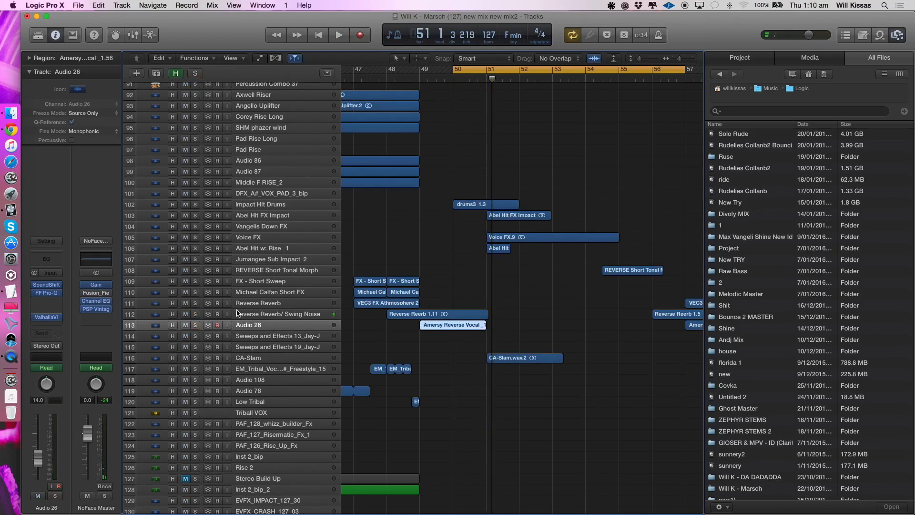
- Solo the Impact Hit Drums track, play it over the current cycle, and clear its solo after listening
{"action": "key", "text": "super+Left"}
{"action": "key", "text": "super+Left"}
{"action": "key", "text": "super+Up"}
{"action": "key", "text": "super+Up"}
{"action": "left_click", "coordinate": [256, 234]}
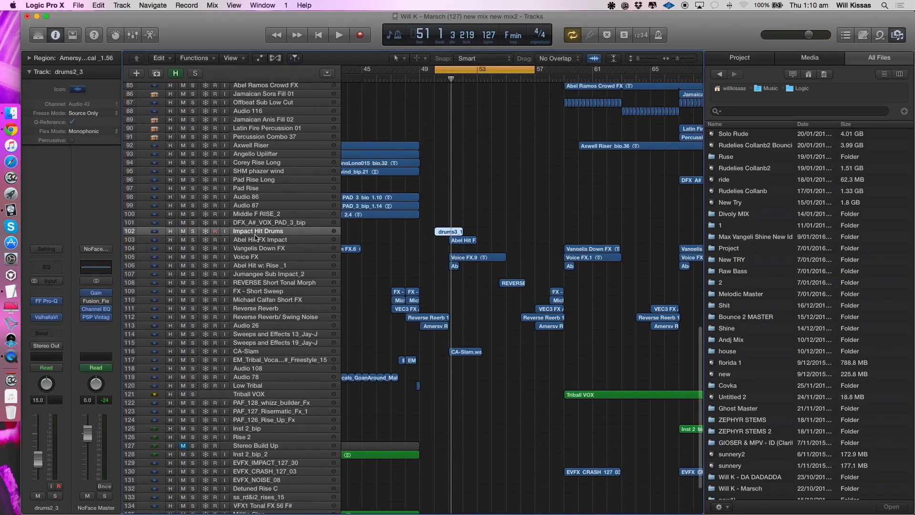
{"action": "left_click", "coordinate": [193, 231]}
{"action": "key", "text": "z"}
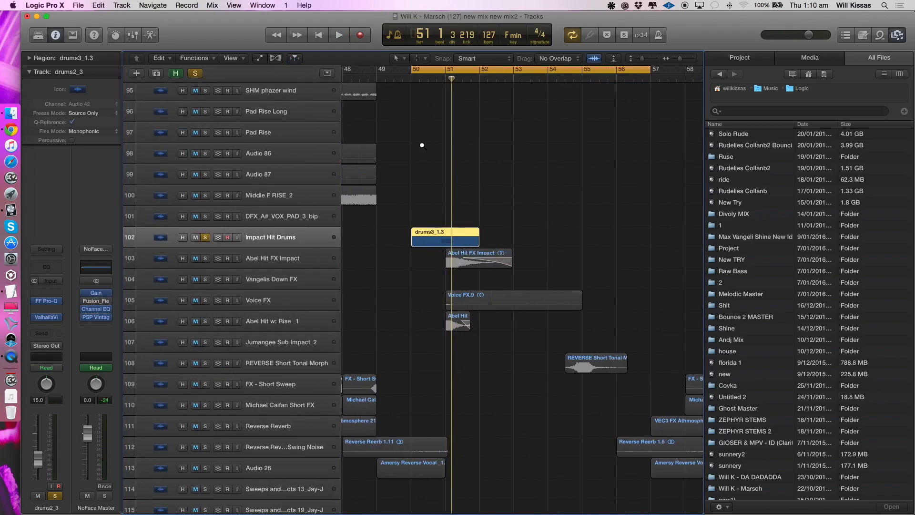
{"action": "key", "text": "space"}
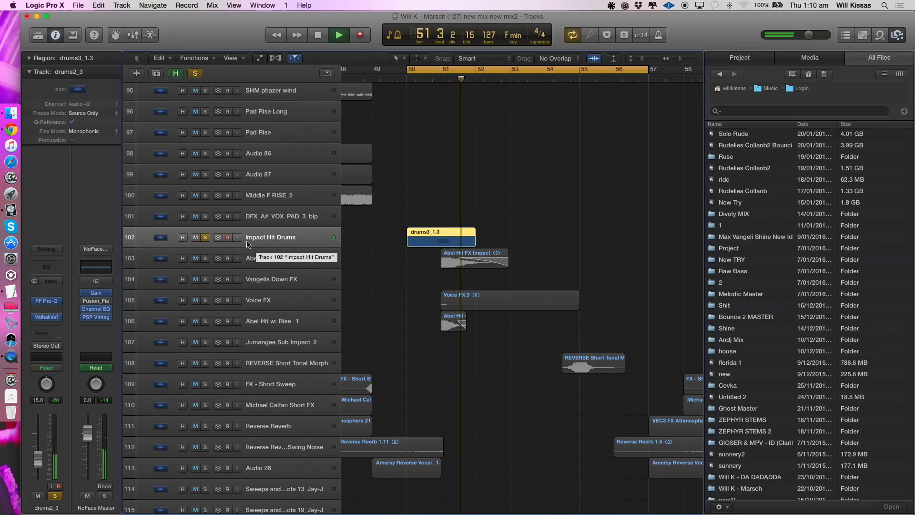
{"action": "key", "text": "space"}
{"action": "key", "text": "s"}
{"action": "key", "text": "z"}
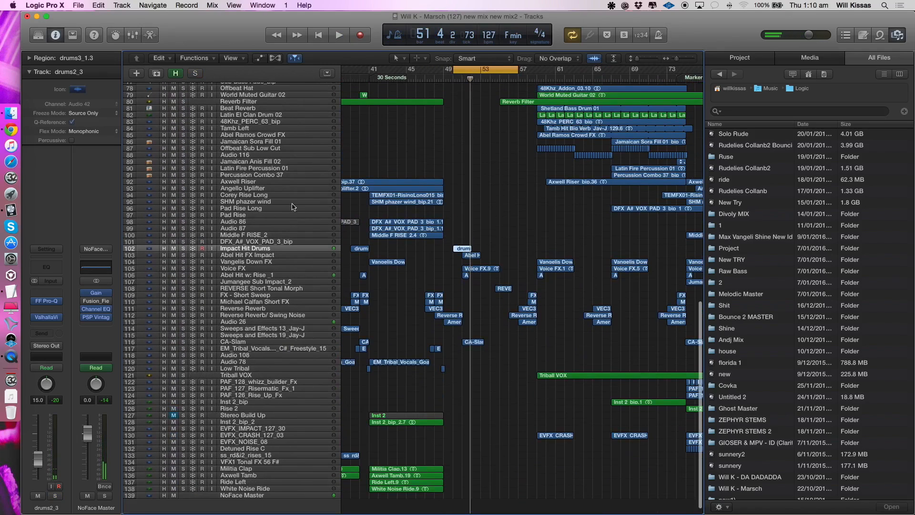
- Solo Abel Hit FX Impact and play it with the cycle set from bar 51 to bar 59
{"action": "left_click", "coordinate": [185, 255]}
{"action": "key", "text": "z"}
{"action": "left_click", "coordinate": [428, 70]}
{"action": "left_click_drag", "start_coordinate": [428, 70], "coordinate": [742, 81]}
{"action": "key", "text": "space"}
{"action": "scroll", "coordinate": [576, 300], "scroll_direction": "down", "scroll_amount": 4}
{"action": "left_click", "coordinate": [283, 267]}
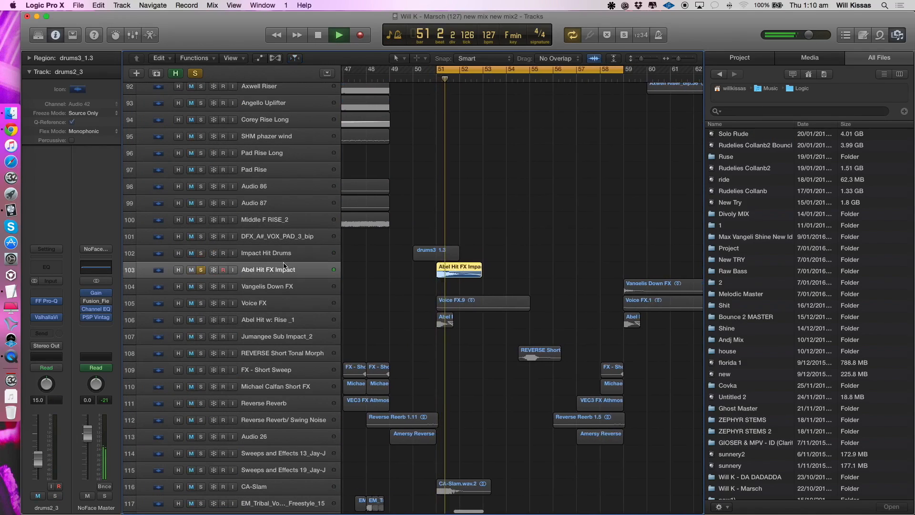
{"action": "key", "text": "space"}
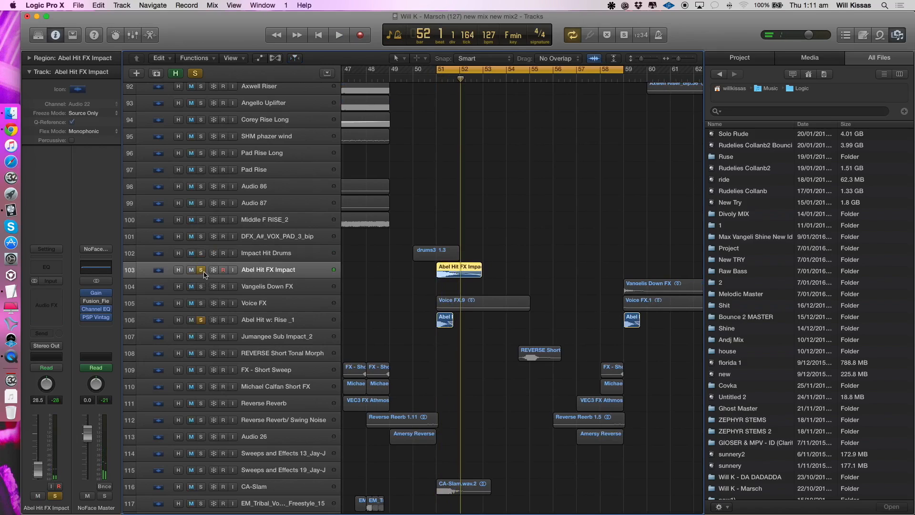
- Listen to Abel Hit w: Rise _1 as the only soloed track, and clear its solo
{"action": "left_click", "coordinate": [268, 321]}
{"action": "key", "text": "space"}
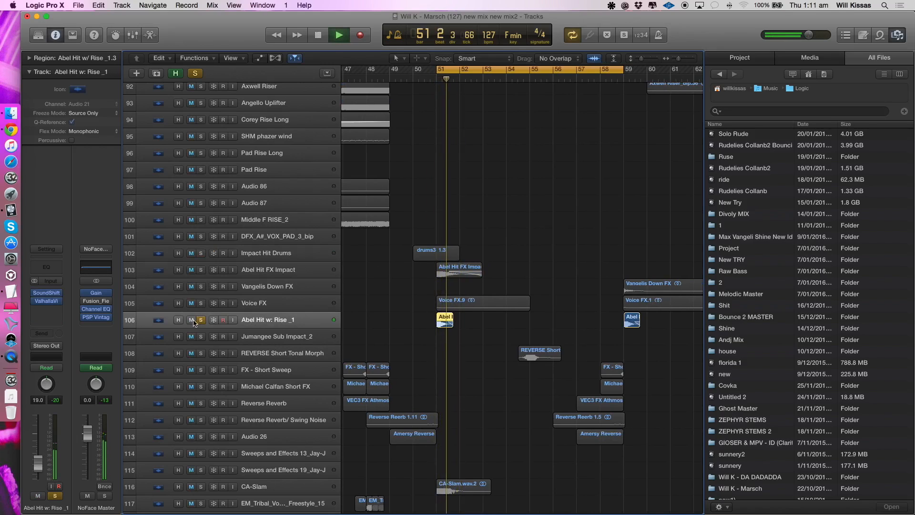
{"action": "left_click", "coordinate": [201, 320]}
- Set the cycle from bar 59 to bar 67 and select the Lotus Cymbals track
{"action": "key", "text": "super+Up"}
{"action": "key", "text": "super+Up"}
{"action": "key", "text": "super+Up"}
{"action": "key", "text": "super+Left"}
{"action": "key", "text": "super+Left"}
{"action": "key", "text": "super+Left"}
{"action": "key", "text": "super+Left"}
{"action": "scroll", "coordinate": [550, 329], "scroll_direction": "up", "scroll_amount": 15}
{"action": "scroll", "coordinate": [454, 194], "scroll_direction": "down", "scroll_amount": 4}
{"action": "scroll", "coordinate": [455, 193], "scroll_direction": "down", "scroll_amount": 15}
{"action": "key", "text": "super+Right"}
{"action": "key", "text": "super+Right"}
{"action": "scroll", "coordinate": [455, 194], "scroll_direction": "up", "scroll_amount": 4}
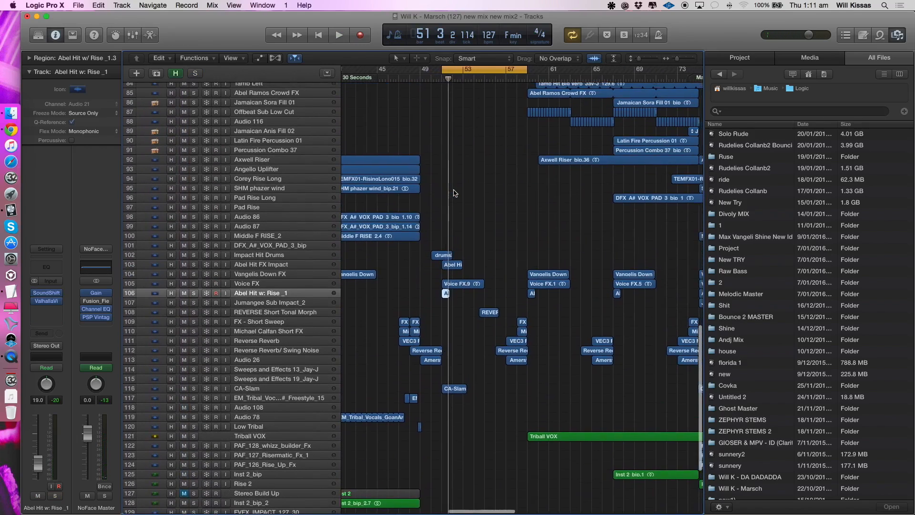
{"action": "scroll", "coordinate": [446, 214], "scroll_direction": "right", "scroll_amount": 1}
{"action": "scroll", "coordinate": [445, 214], "scroll_direction": "up", "scroll_amount": 5}
{"action": "left_click_drag", "start_coordinate": [431, 71], "coordinate": [560, 85]}
{"action": "scroll", "coordinate": [557, 68], "scroll_direction": "left", "scroll_amount": 1}
{"action": "key", "text": "super+Right"}
{"action": "key", "text": "super+Right"}
{"action": "scroll", "coordinate": [498, 174], "scroll_direction": "up", "scroll_amount": 5}
{"action": "scroll", "coordinate": [497, 174], "scroll_direction": "up", "scroll_amount": 6}
{"action": "scroll", "coordinate": [498, 174], "scroll_direction": "right", "scroll_amount": 6}
{"action": "left_click", "coordinate": [229, 200]}
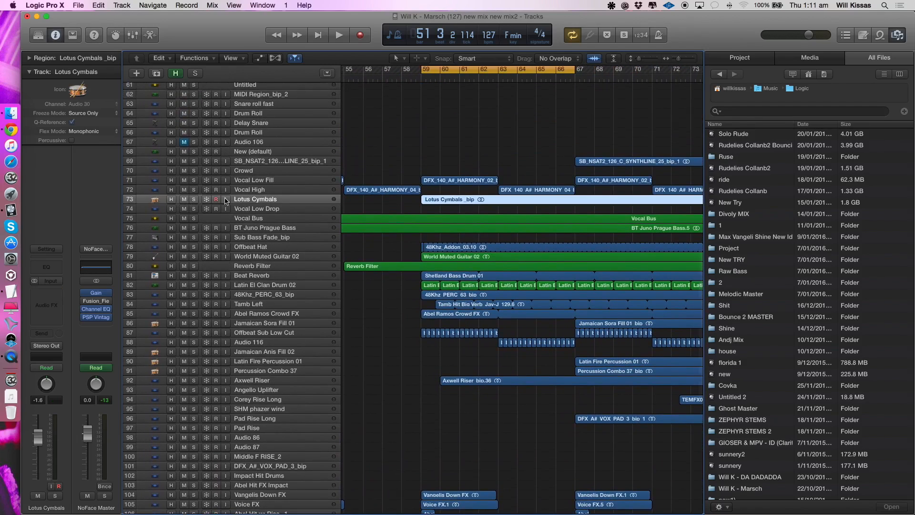
- Select the BT Juno Prague Bass track, look at its FF Pro-Q equalizer, and close the plug-in
{"action": "left_click", "coordinate": [257, 229]}
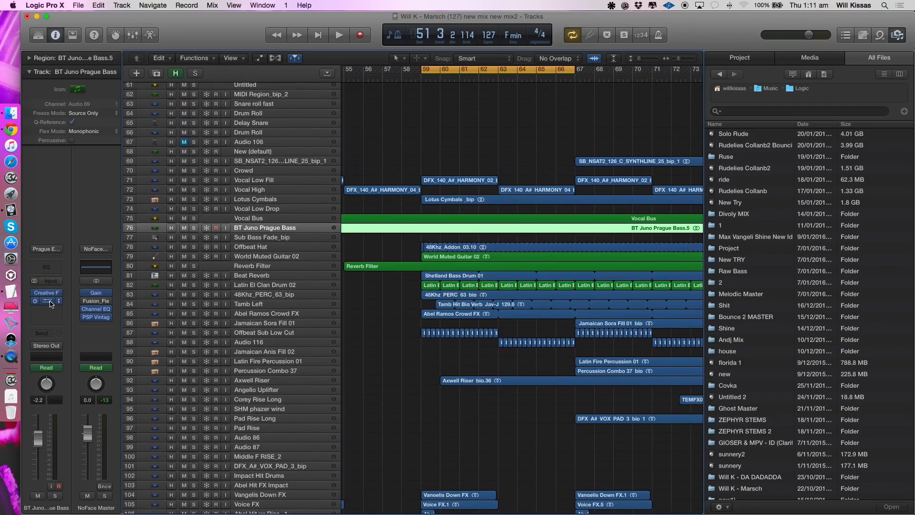
{"action": "left_click", "coordinate": [48, 301]}
{"action": "left_click", "coordinate": [50, 40]}
- Solo the tracks from BT Juno Prague Bass through Offbeat Sub Low Cut, play them together, and select Audio 116
{"action": "left_click_drag", "start_coordinate": [194, 228], "coordinate": [194, 333]}
{"action": "key", "text": "space"}
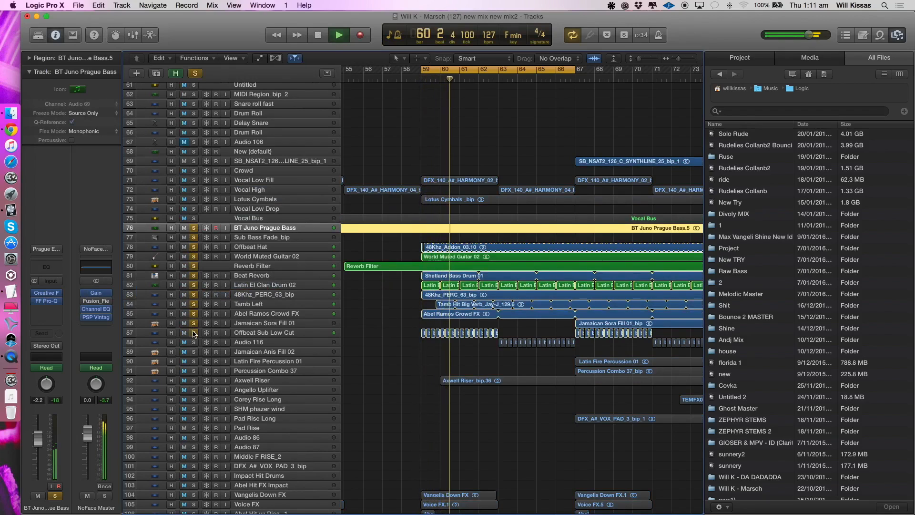
{"action": "left_click", "coordinate": [259, 342]}
{"action": "key", "text": "space"}
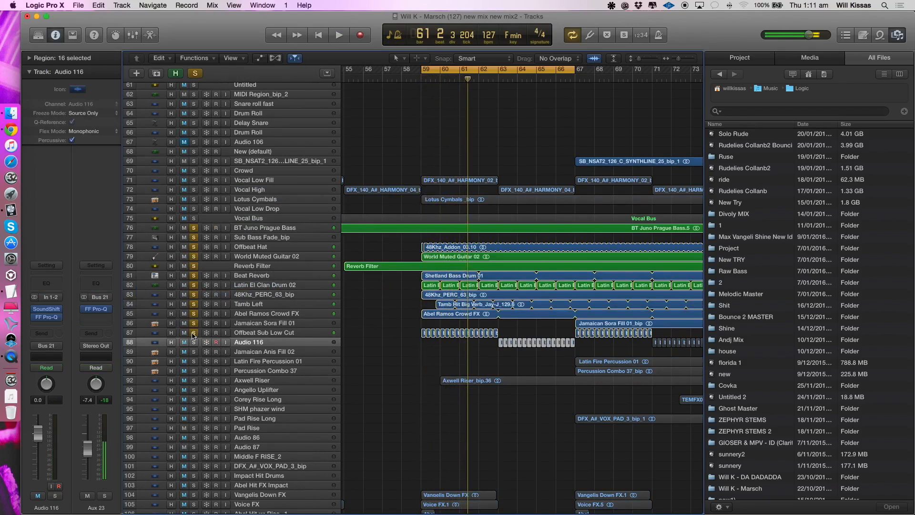
- Reduce the solo to Offbeat Sub Low Cut, play it, and add Audio 116 to the solo while listening
{"action": "left_click", "coordinate": [194, 333], "text": "alt"}
{"action": "key", "text": "space"}
{"action": "left_click", "coordinate": [161, 334]}
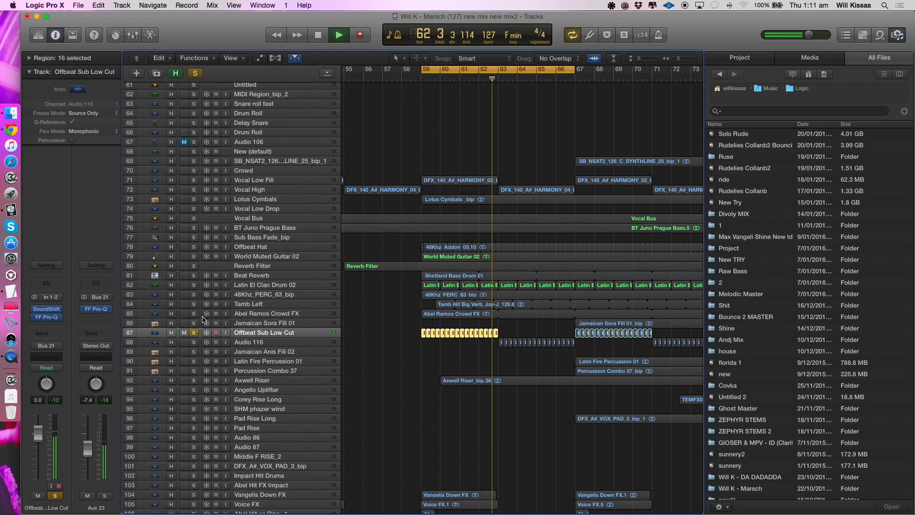
{"action": "left_click", "coordinate": [194, 342]}
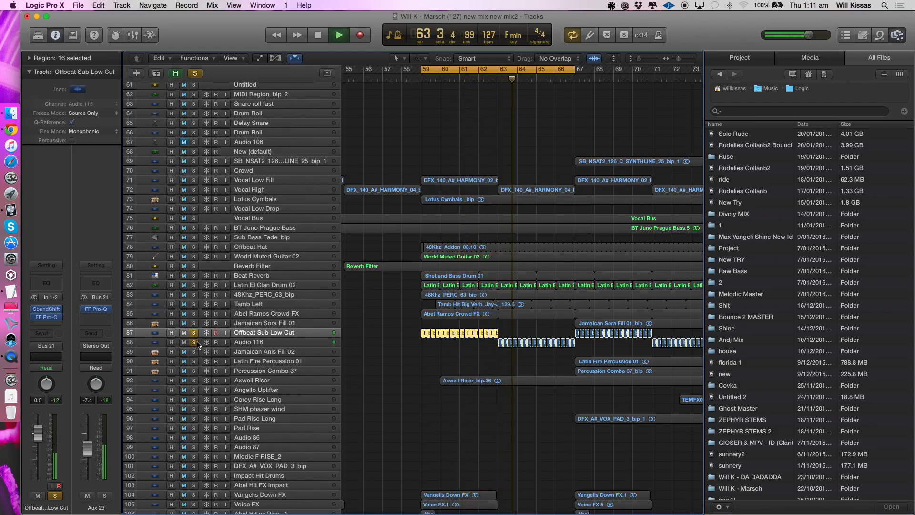
{"action": "left_click", "coordinate": [482, 78]}
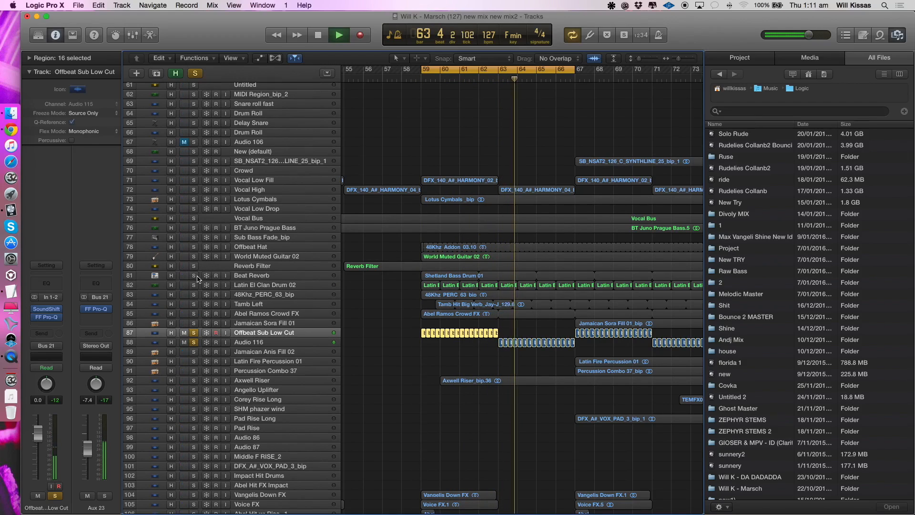
{"action": "key", "text": "space"}
- Add BT Juno Prague Bass to the soloed offbeat subs, play them together, and remove the bass from the solo
{"action": "left_click", "coordinate": [217, 236]}
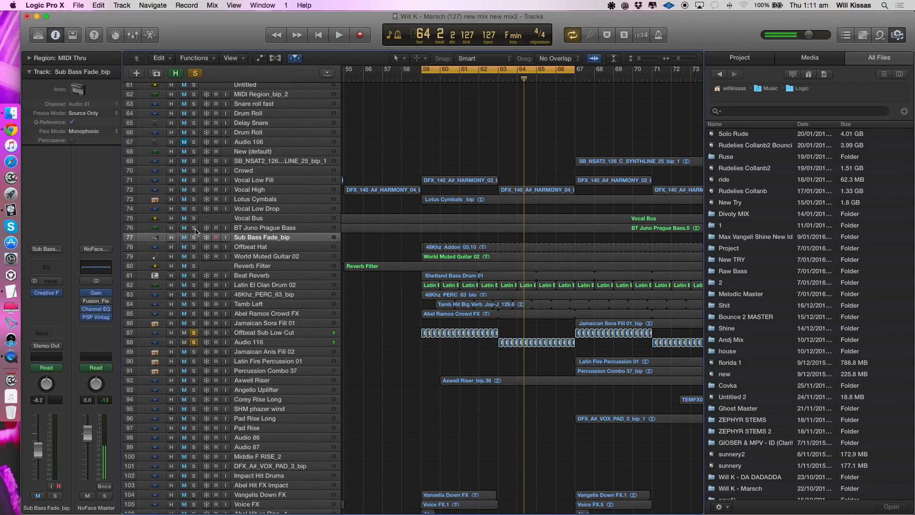
{"action": "left_click", "coordinate": [193, 228]}
{"action": "key", "text": "space"}
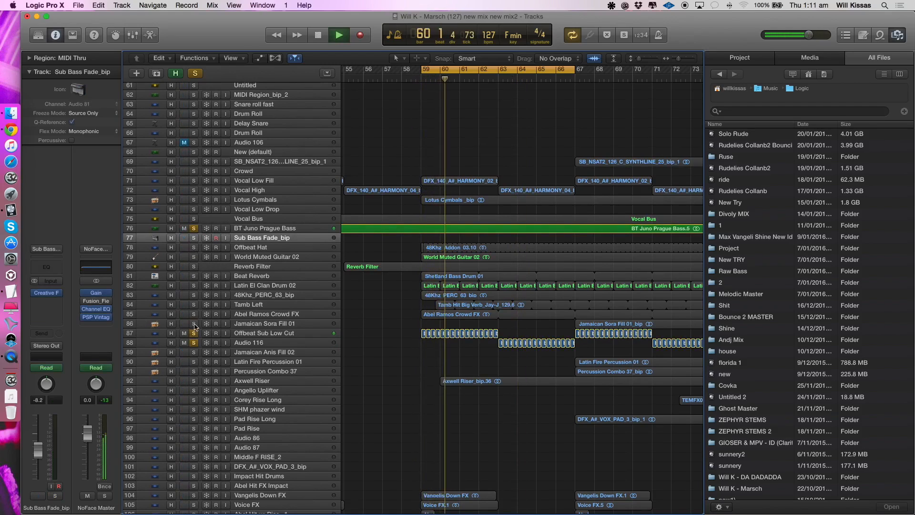
{"action": "left_click", "coordinate": [193, 228]}
- Play Offbeat Sub Low Cut with its FF Pro-Q open, set the analyzer to Pre+Post, and close the plug-in
{"action": "left_click", "coordinate": [265, 335]}
{"action": "key", "text": "space"}
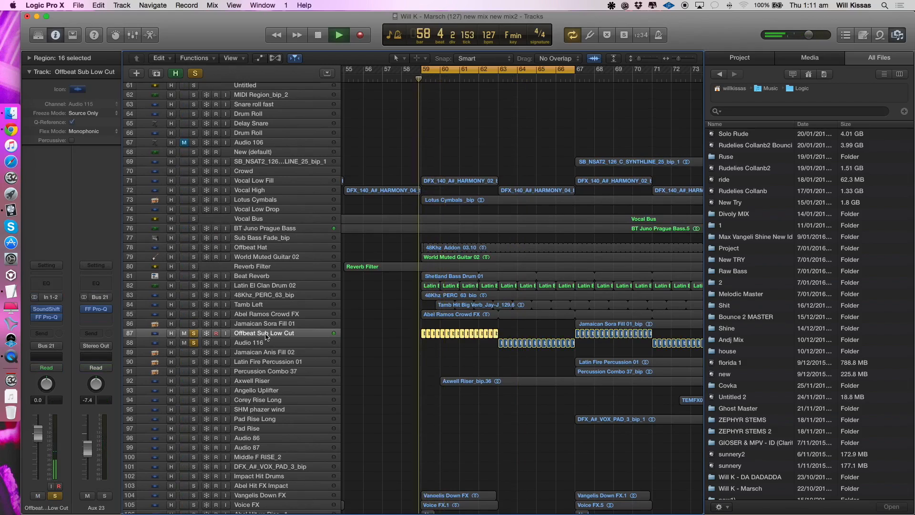
{"action": "left_click", "coordinate": [53, 318]}
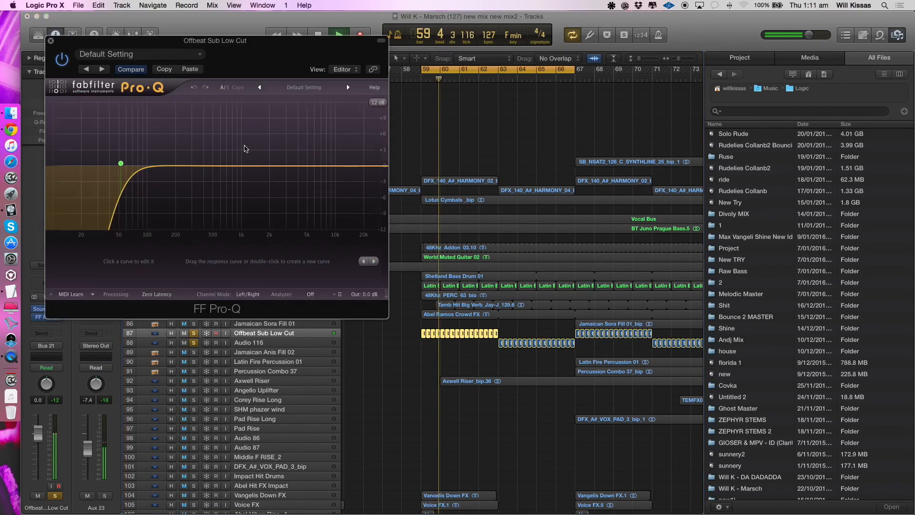
{"action": "left_click", "coordinate": [310, 294]}
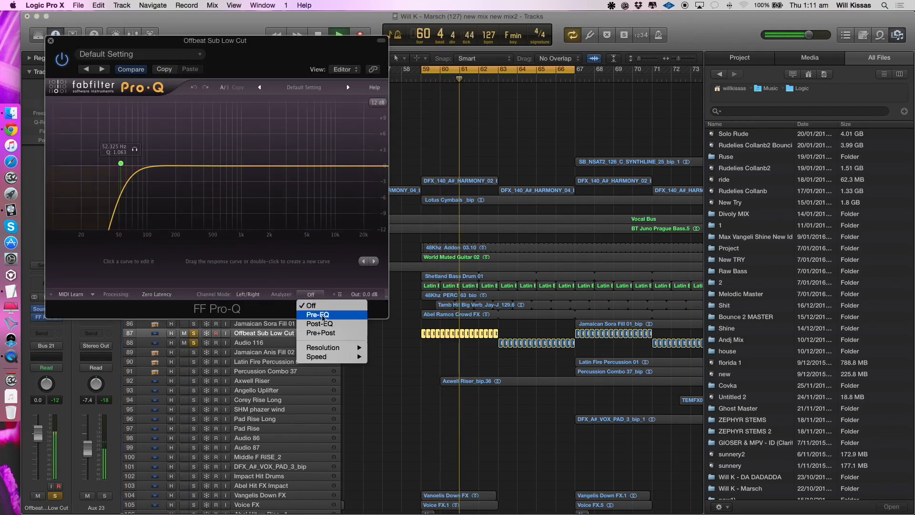
{"action": "left_click", "coordinate": [327, 335]}
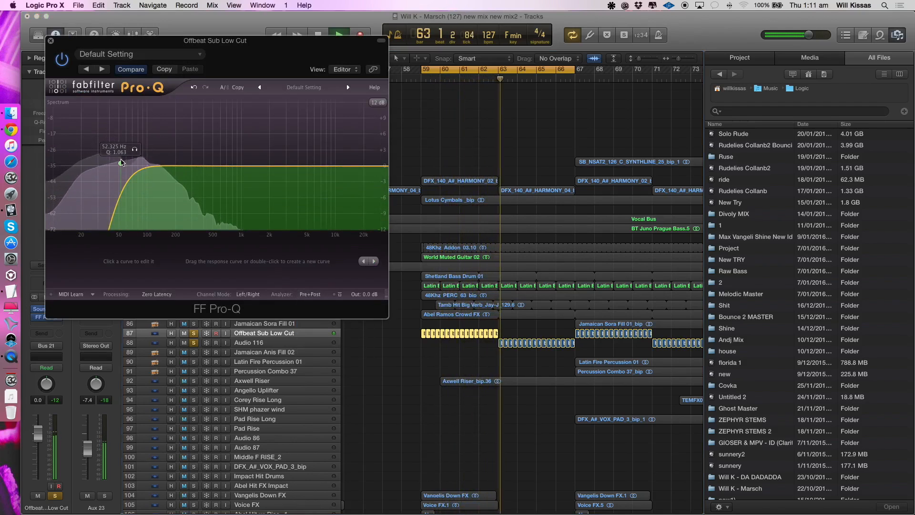
{"action": "left_click", "coordinate": [50, 41]}
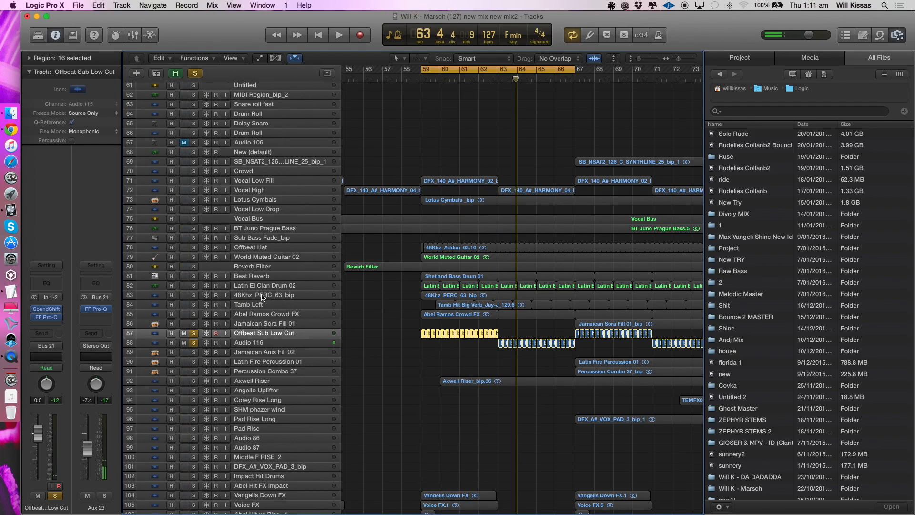
- Clear the offbeat sub solos, solo BT Juno Prague Bass, and play the bass from bar 59
{"action": "scroll", "coordinate": [317, 308], "scroll_direction": "up", "scroll_amount": 5}
{"action": "scroll", "coordinate": [243, 290], "scroll_direction": "up", "scroll_amount": 1}
{"action": "scroll", "coordinate": [243, 290], "scroll_direction": "up", "scroll_amount": 1}
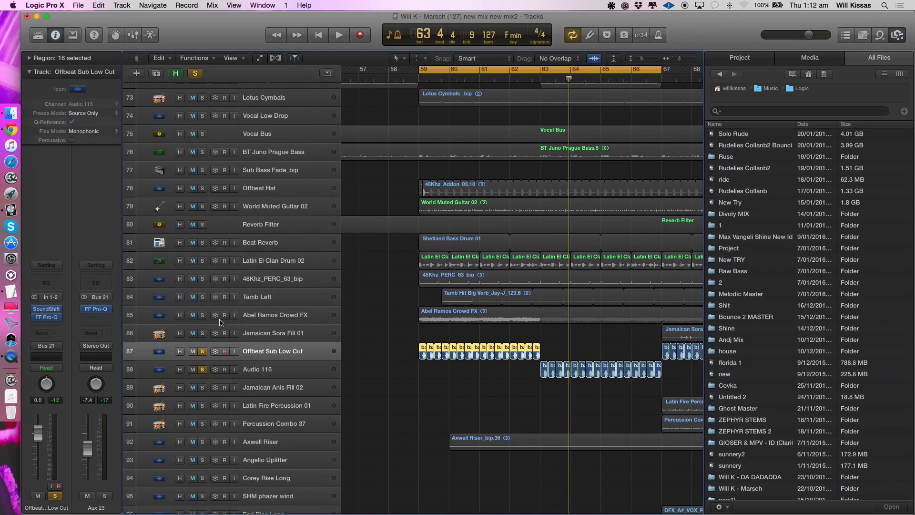
{"action": "left_click", "coordinate": [201, 351]}
{"action": "left_click", "coordinate": [276, 151]}
{"action": "left_click", "coordinate": [202, 152]}
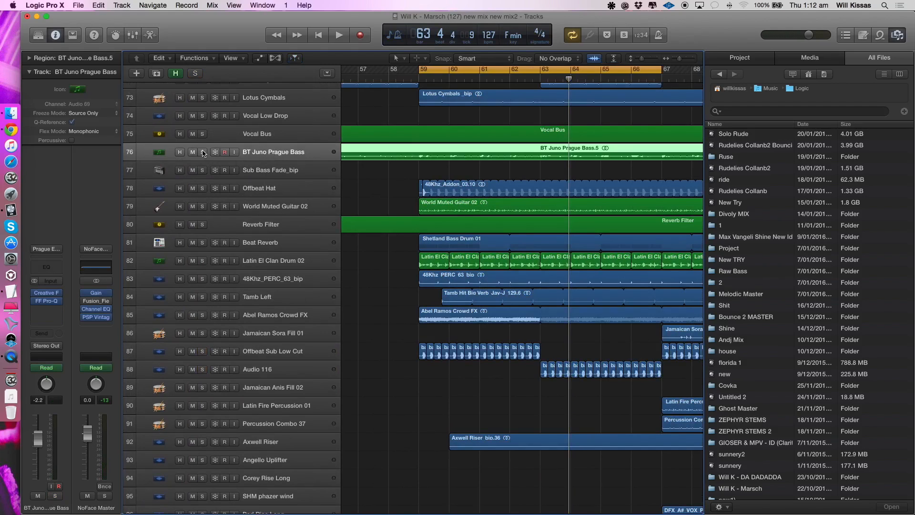
{"action": "key", "text": "space"}
{"action": "key", "text": "space"}
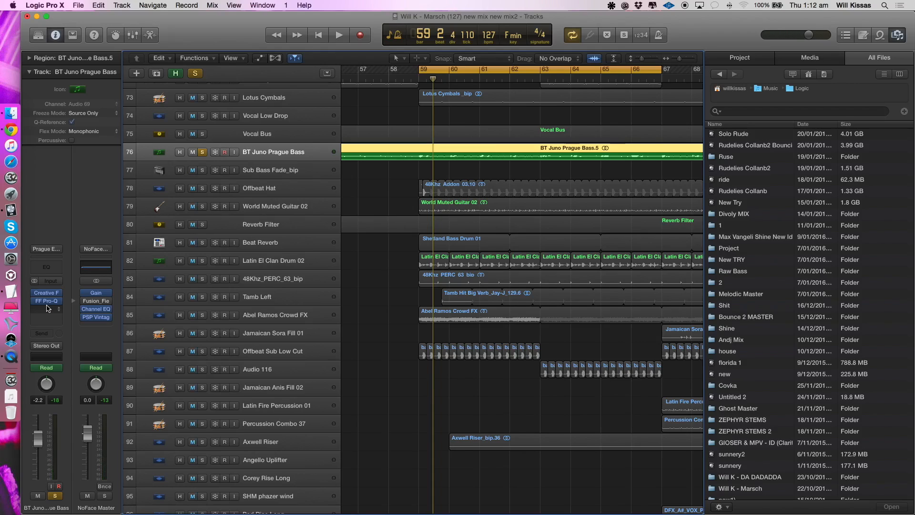
{"action": "key", "text": "space"}
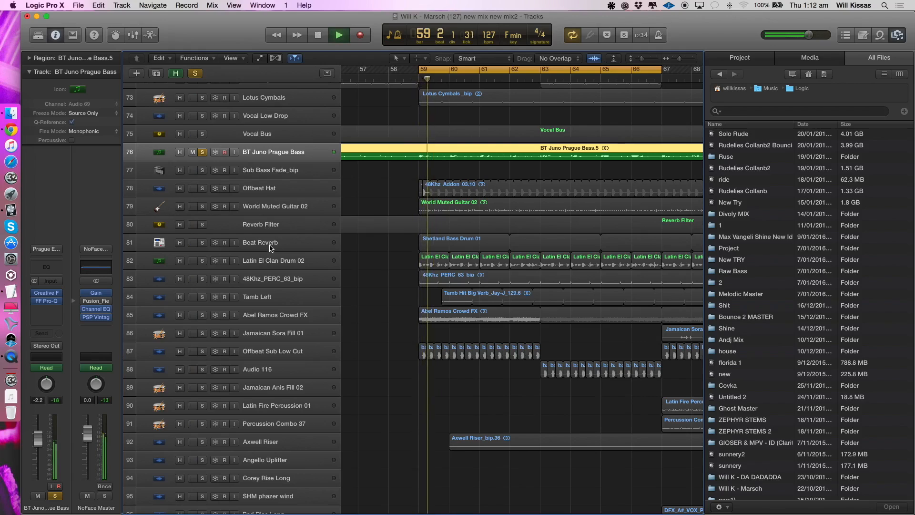
- Add Offbeat Sub Low Cut to the bass solo, compare both together with the sub alone, and clear the solos
{"action": "left_click", "coordinate": [284, 352]}
{"action": "left_click", "coordinate": [204, 352]}
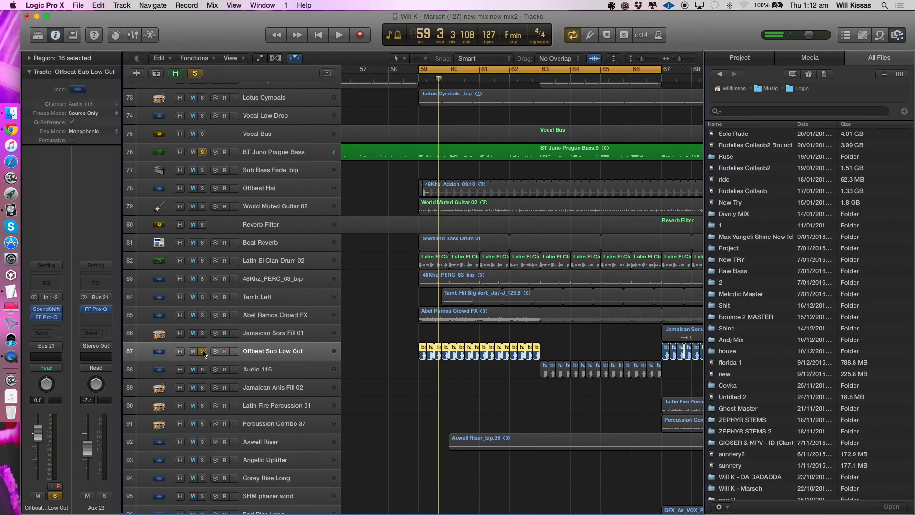
{"action": "key", "text": "space"}
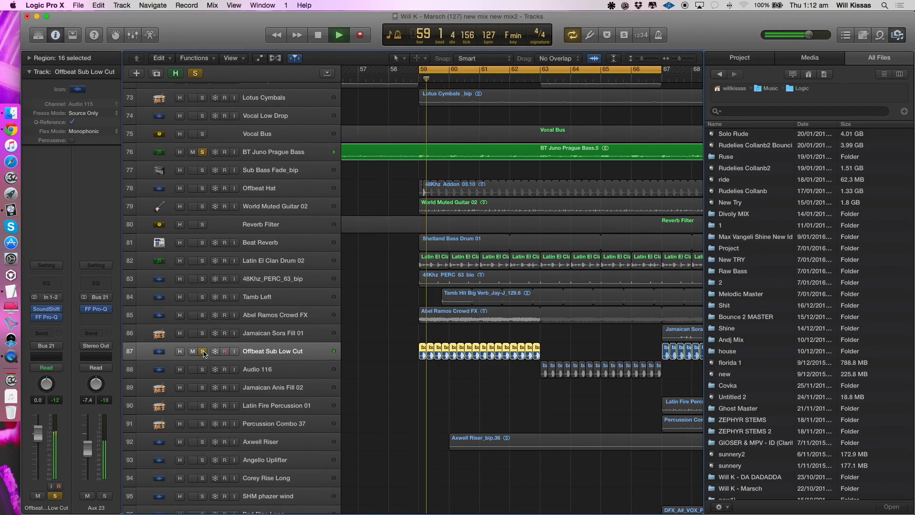
{"action": "left_click", "coordinate": [203, 153]}
{"action": "key", "text": "space"}
{"action": "key", "text": "space"}
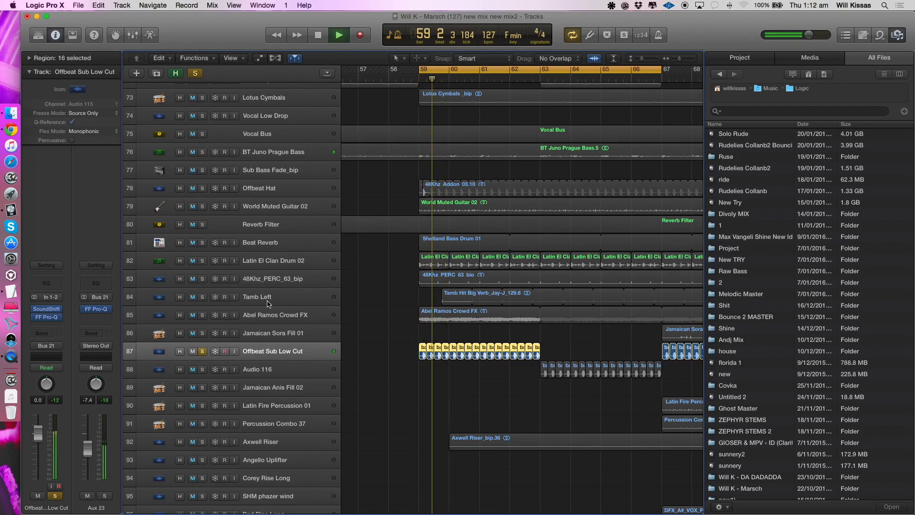
{"action": "left_click", "coordinate": [202, 352]}
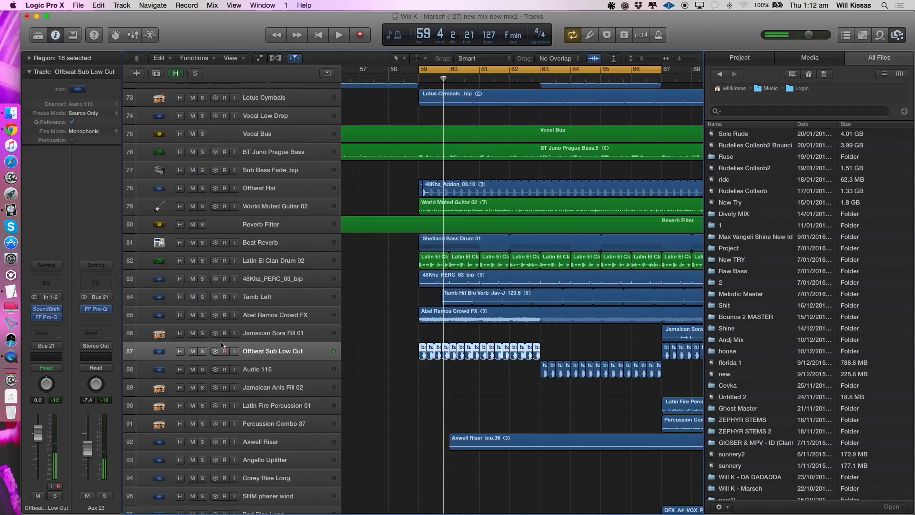
- Solo Latin El Clan Drum 02, play it from bar 59, and open its FF Pro-Q during playback
{"action": "left_click", "coordinate": [289, 188]}
{"action": "left_click", "coordinate": [265, 292]}
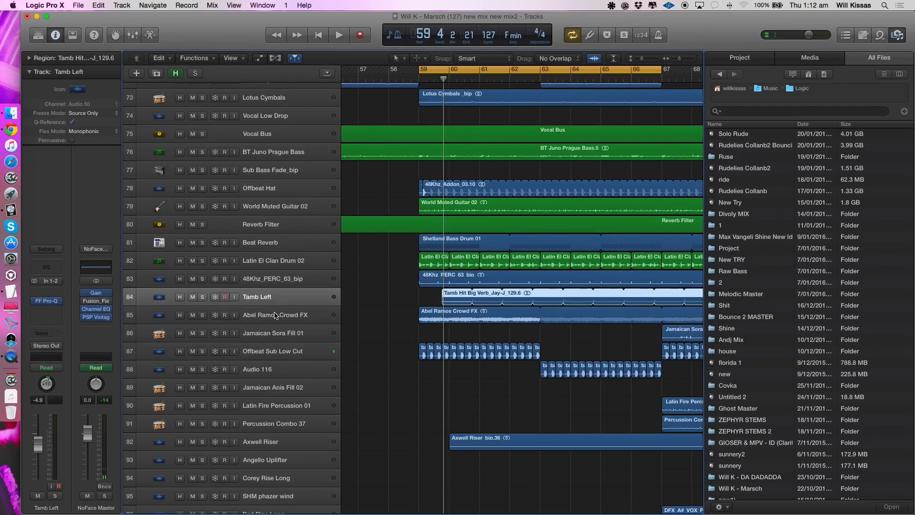
{"action": "scroll", "coordinate": [275, 315], "scroll_direction": "up", "scroll_amount": 5}
{"action": "scroll", "coordinate": [275, 315], "scroll_direction": "down", "scroll_amount": 3}
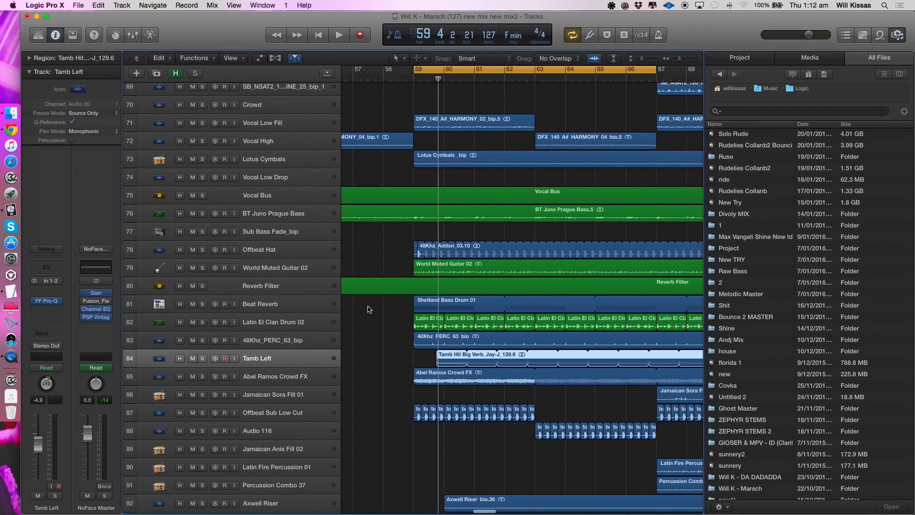
{"action": "scroll", "coordinate": [376, 307], "scroll_direction": "down", "scroll_amount": 15}
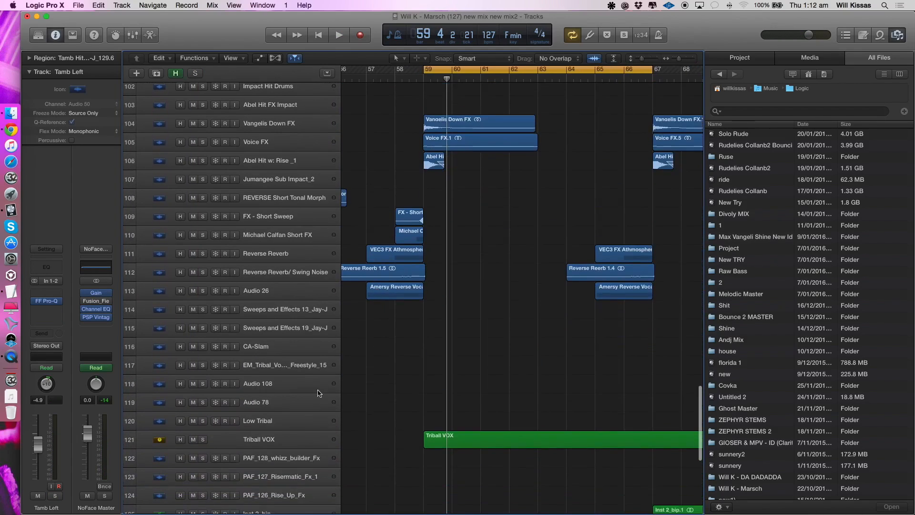
{"action": "scroll", "coordinate": [318, 390], "scroll_direction": "up", "scroll_amount": 12}
{"action": "scroll", "coordinate": [243, 145], "scroll_direction": "up", "scroll_amount": 3}
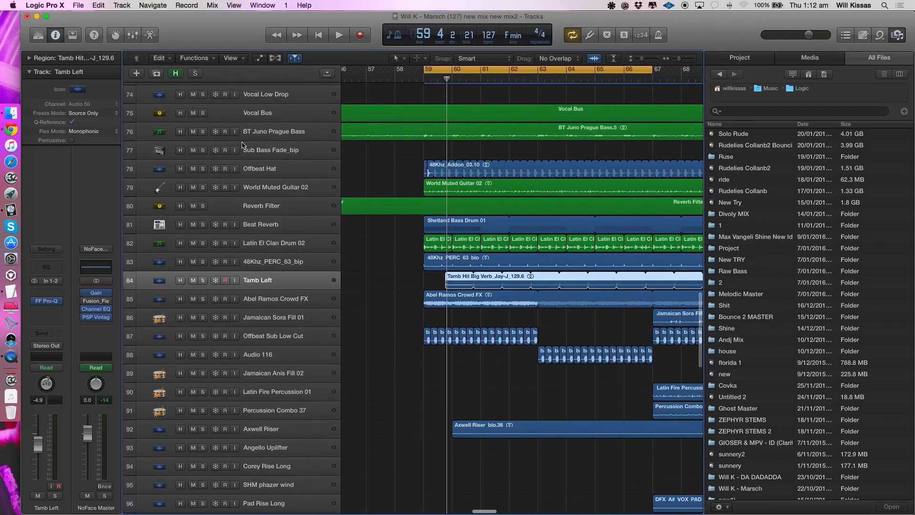
{"action": "left_click", "coordinate": [259, 242]}
{"action": "left_click", "coordinate": [203, 243]}
{"action": "key", "text": "space"}
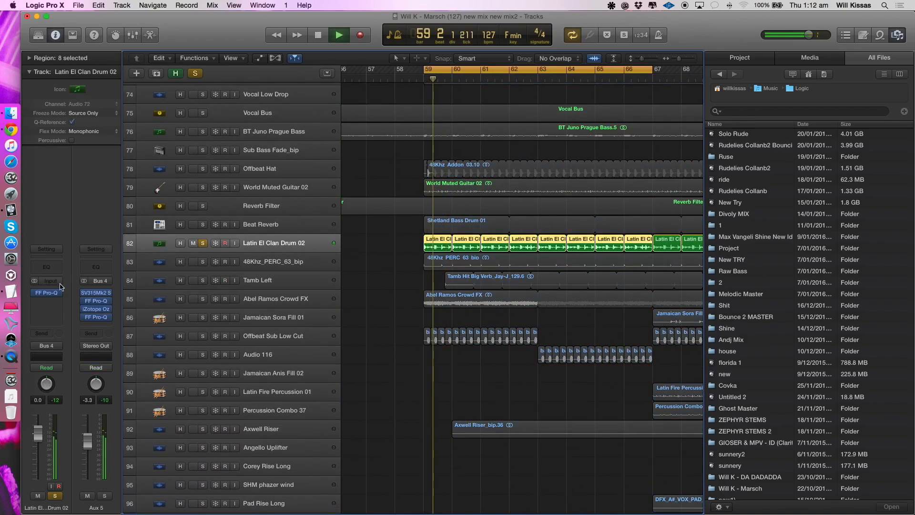
{"action": "left_click", "coordinate": [47, 292]}
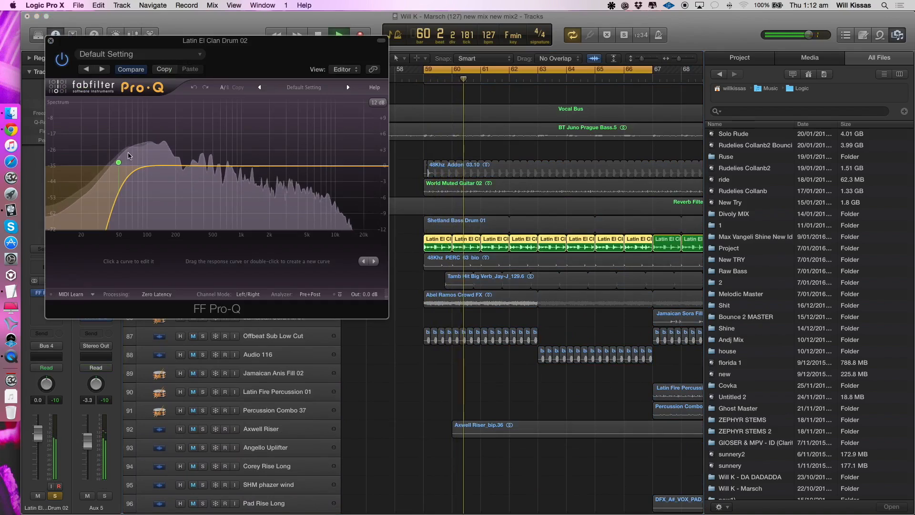
{"action": "key", "text": "space"}
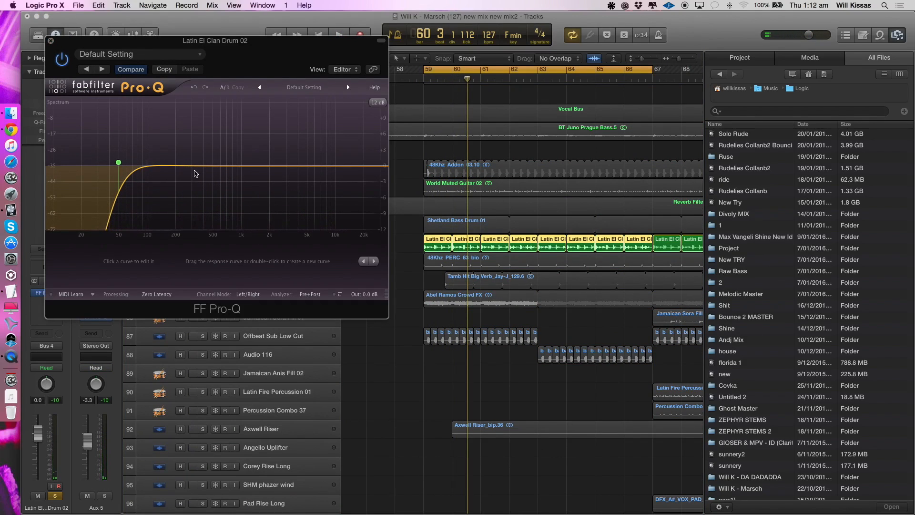
- Try a bell boost of about 4.8 dB near 32 Hz in the drum's FF Pro-Q, and delete the band
{"action": "left_click_drag", "start_coordinate": [194, 166], "coordinate": [123, 110]}
{"action": "left_click_drag", "start_coordinate": [141, 156], "coordinate": [101, 143]}
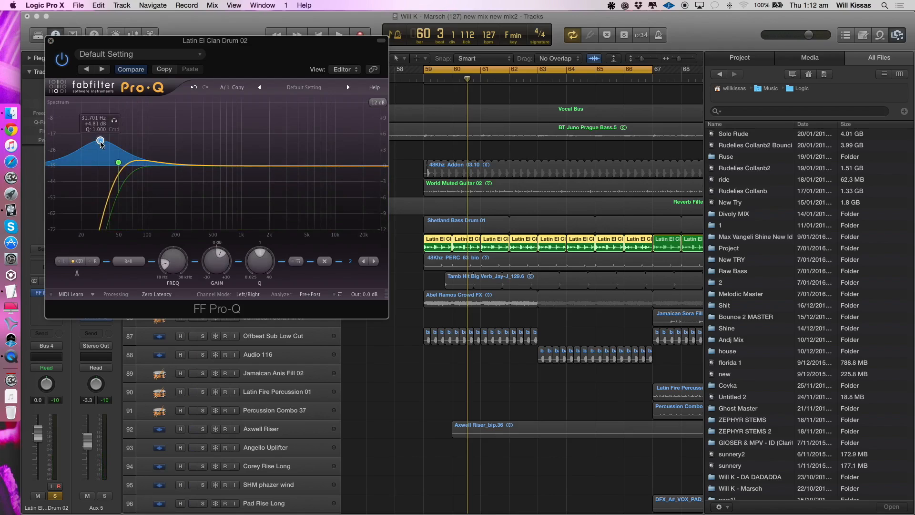
{"action": "left_click", "coordinate": [324, 263]}
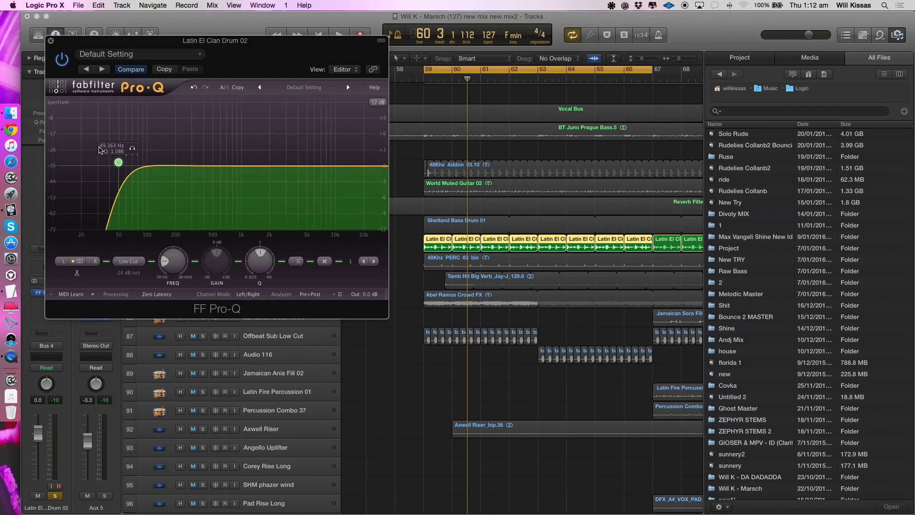
- Close the FF Pro-Q and play Latin El Clan Drum 02 together with Offbeat Sub Low Cut, comparing against the sub alone
{"action": "left_click", "coordinate": [51, 42]}
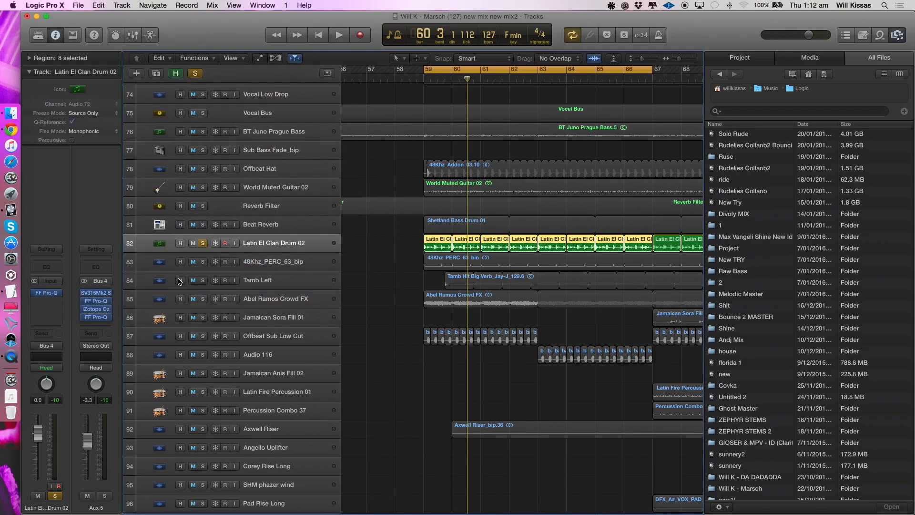
{"action": "key", "text": "space"}
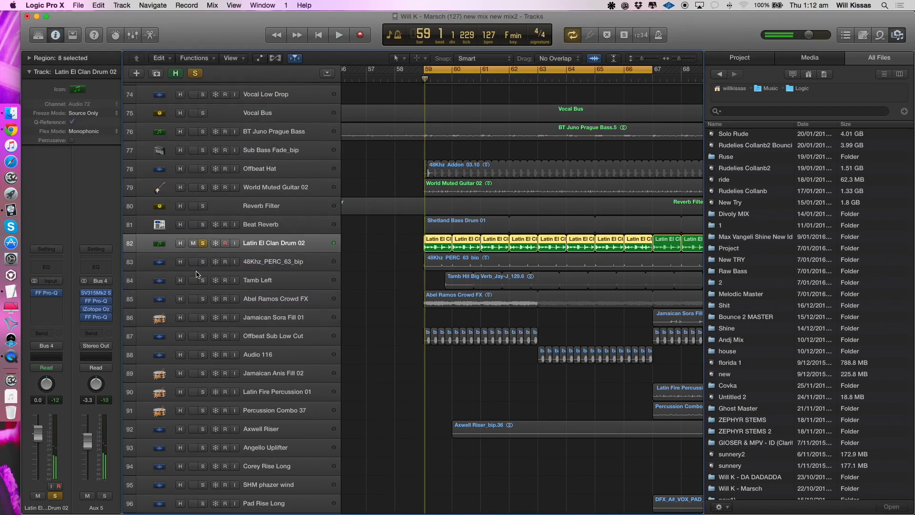
{"action": "key", "text": "space"}
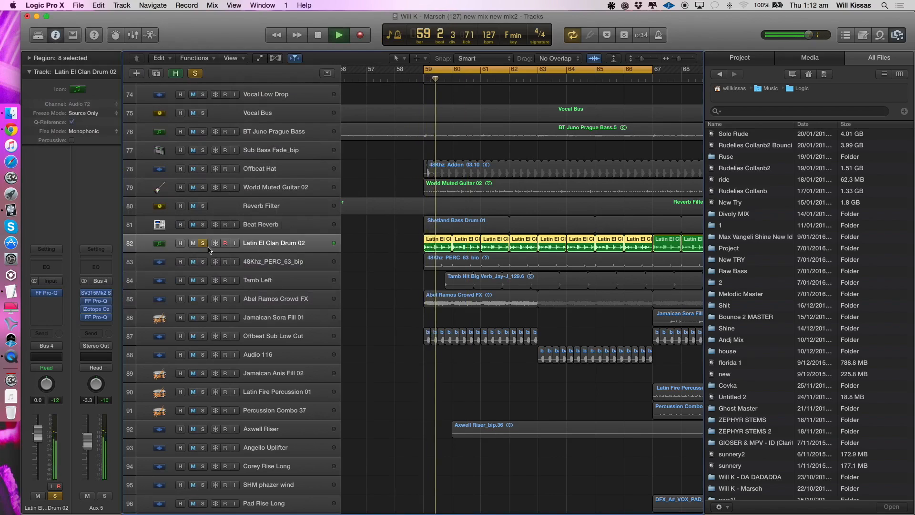
{"action": "left_click", "coordinate": [203, 336]}
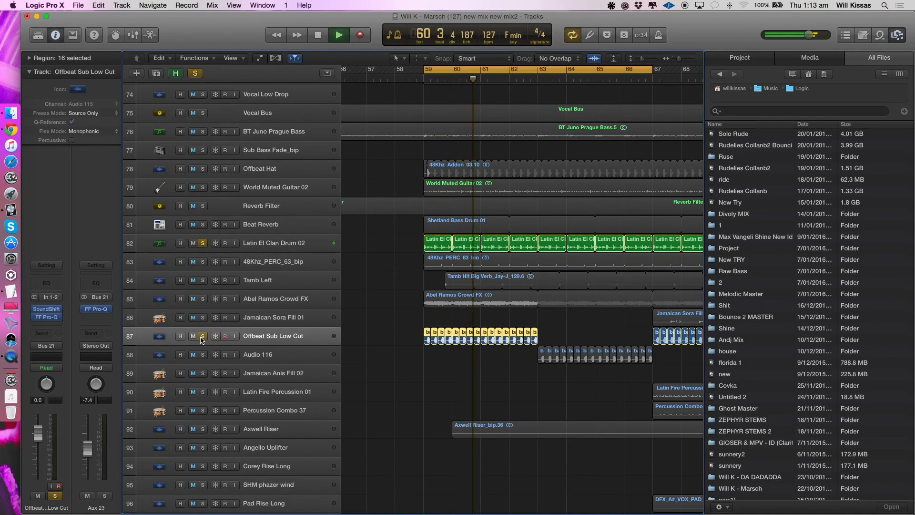
{"action": "left_click", "coordinate": [203, 244]}
{"action": "key", "text": "space"}
{"action": "key", "text": "space"}
{"action": "left_click", "coordinate": [203, 243]}
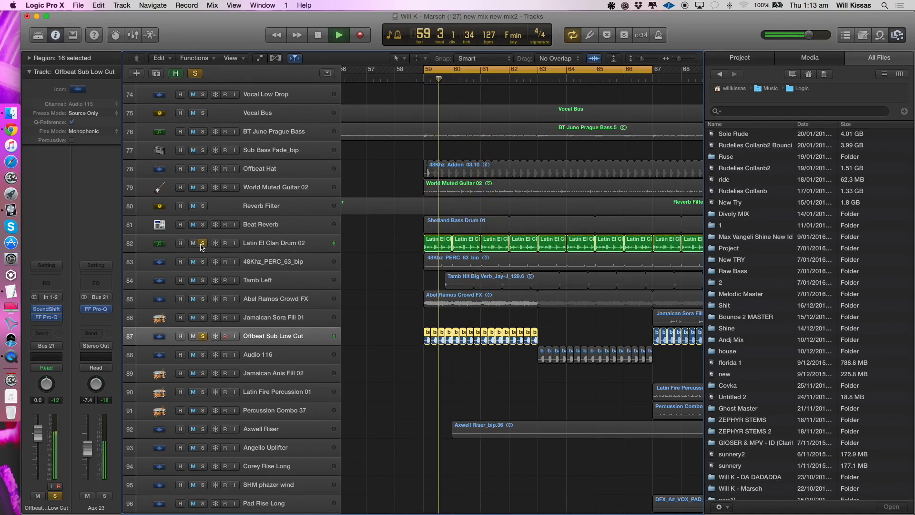
- Add BT Juno Prague Bass to the soloed drum and offbeat sub, play all three, and clear the solos
{"action": "left_click", "coordinate": [202, 131]}
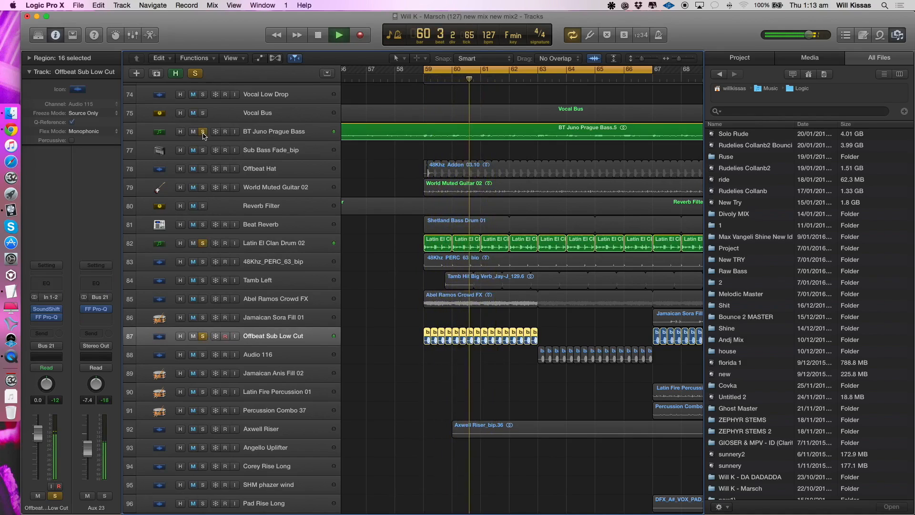
{"action": "left_click", "coordinate": [262, 133]}
{"action": "key", "text": "space"}
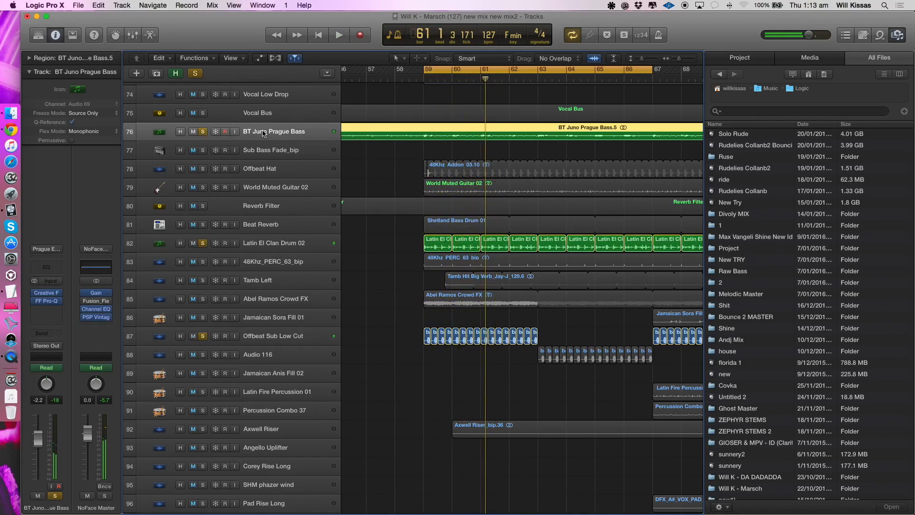
{"action": "left_click", "coordinate": [202, 134], "text": "alt"}
- Shrink the track heights for an overview and move the cycle range to about bars 65 to 73
{"action": "scroll", "coordinate": [376, 298], "scroll_direction": "left", "scroll_amount": 2}
{"action": "scroll", "coordinate": [377, 298], "scroll_direction": "down", "scroll_amount": 3}
{"action": "scroll", "coordinate": [370, 310], "scroll_direction": "right", "scroll_amount": 3}
{"action": "scroll", "coordinate": [403, 363], "scroll_direction": "up", "scroll_amount": 1}
{"action": "key", "text": "super+Up"}
{"action": "key", "text": "super+Up"}
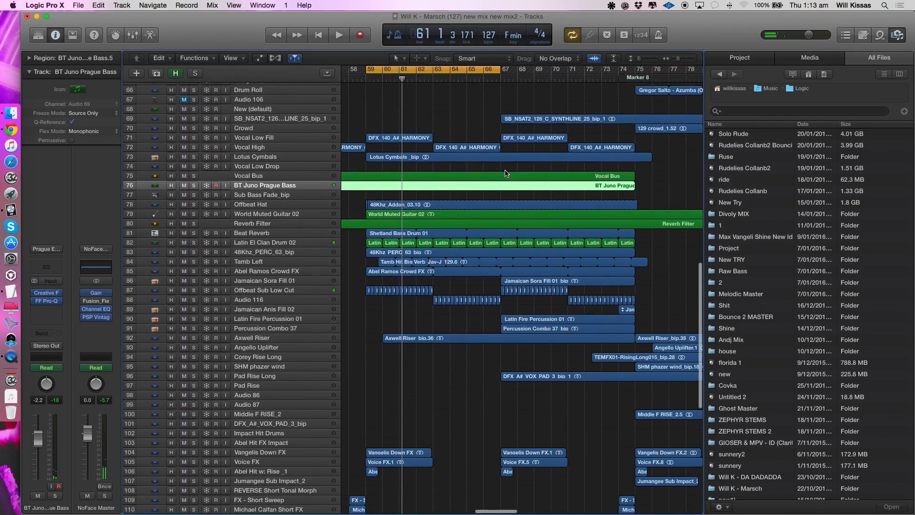
{"action": "scroll", "coordinate": [506, 171], "scroll_direction": "up", "scroll_amount": 2}
{"action": "scroll", "coordinate": [525, 92], "scroll_direction": "down", "scroll_amount": 10}
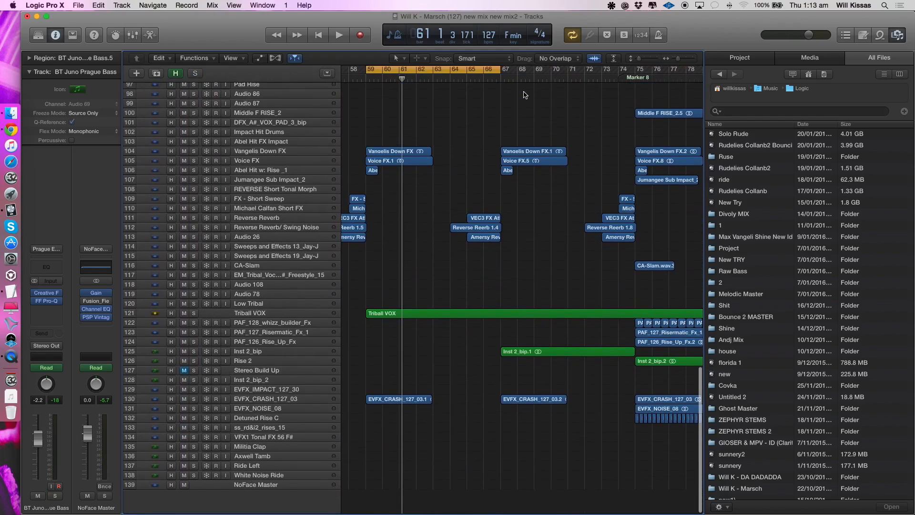
{"action": "scroll", "coordinate": [512, 116], "scroll_direction": "up", "scroll_amount": 5}
{"action": "left_click_drag", "start_coordinate": [432, 70], "coordinate": [537, 70]}
- Solo Reverse Reverb, Reverse Reverb/ Swing Noise, and Audio 26, play them into bar 67, and clear the solos
{"action": "left_click", "coordinate": [282, 324]}
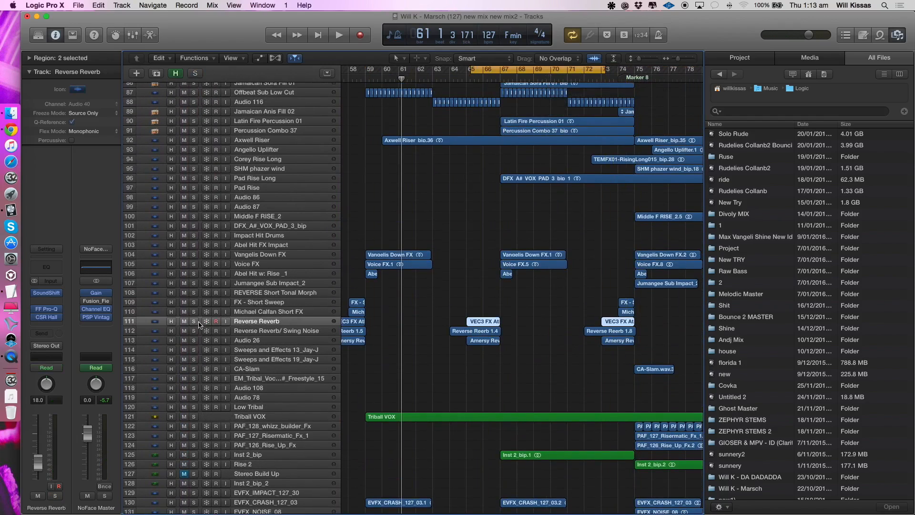
{"action": "left_click_drag", "start_coordinate": [194, 322], "coordinate": [194, 341]}
{"action": "key", "text": "space"}
{"action": "left_click", "coordinate": [259, 339]}
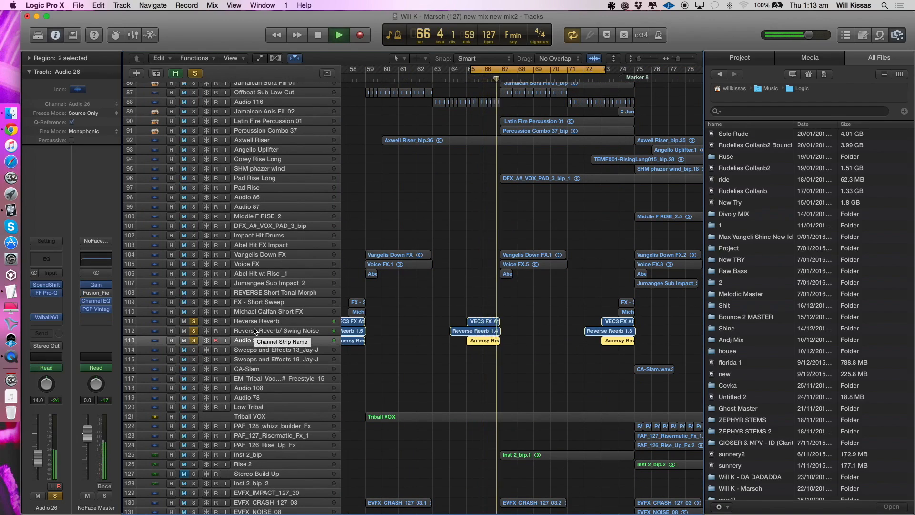
{"action": "key", "text": "space"}
{"action": "left_click_drag", "start_coordinate": [194, 321], "coordinate": [194, 341]}
- Set the cycle range to bars 67–78 and play it, soloing Voice FX briefly before returning to the full mix
{"action": "scroll", "coordinate": [466, 305], "scroll_direction": "up", "scroll_amount": 9}
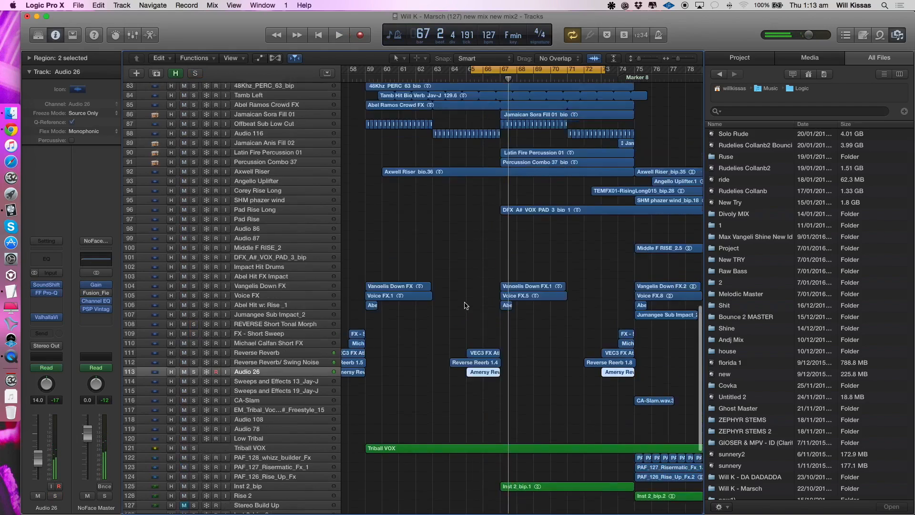
{"action": "scroll", "coordinate": [466, 305], "scroll_direction": "down", "scroll_amount": 3}
{"action": "left_click", "coordinate": [489, 69]}
{"action": "left_click_drag", "start_coordinate": [501, 70], "coordinate": [686, 78]}
{"action": "key", "text": "space"}
{"action": "left_click", "coordinate": [244, 412]}
{"action": "left_click", "coordinate": [194, 413]}
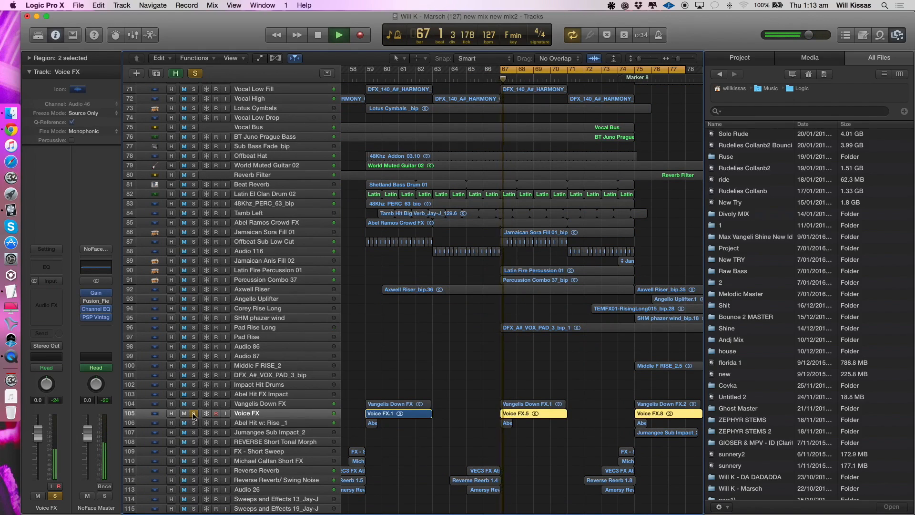
{"action": "left_click", "coordinate": [194, 414]}
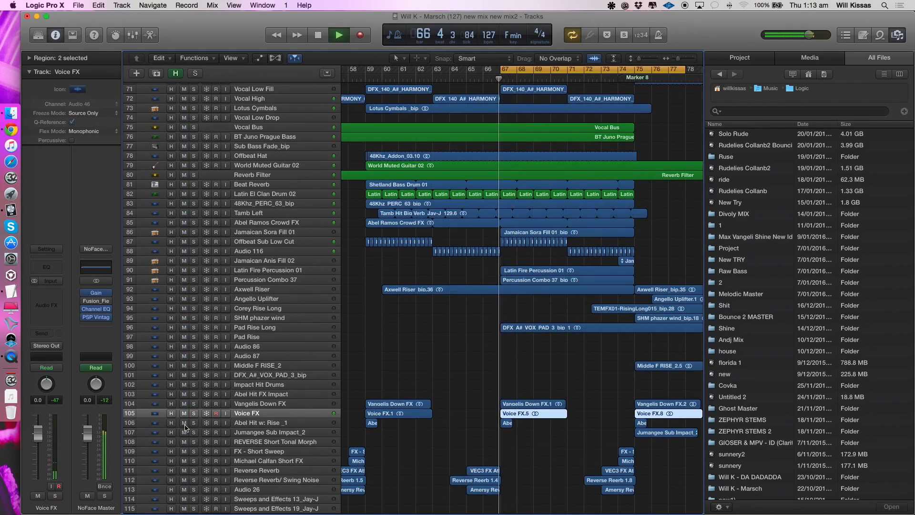
- Keep the section playing while selecting EVFX_CRASH_127_03, audition Pad Rise Long in solo, and return to the full mix
{"action": "scroll", "coordinate": [513, 352], "scroll_direction": "up", "scroll_amount": 8}
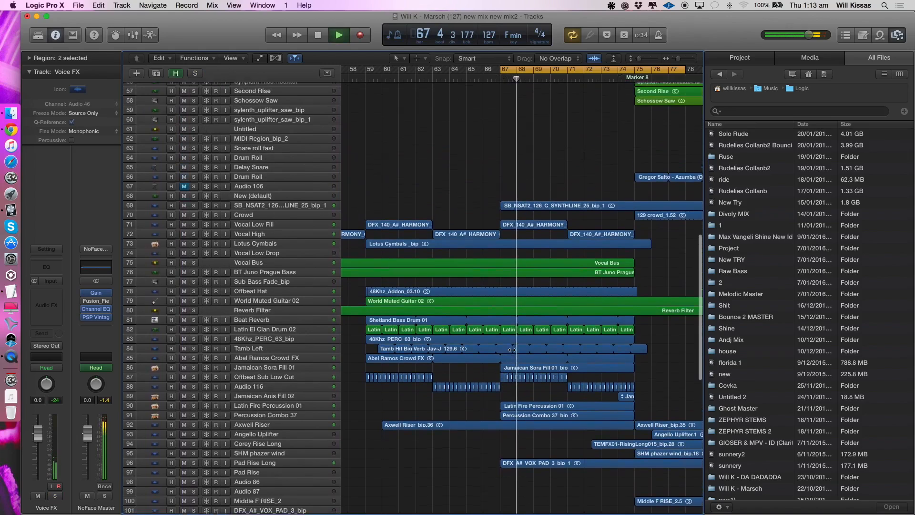
{"action": "scroll", "coordinate": [314, 392], "scroll_direction": "up", "scroll_amount": 20}
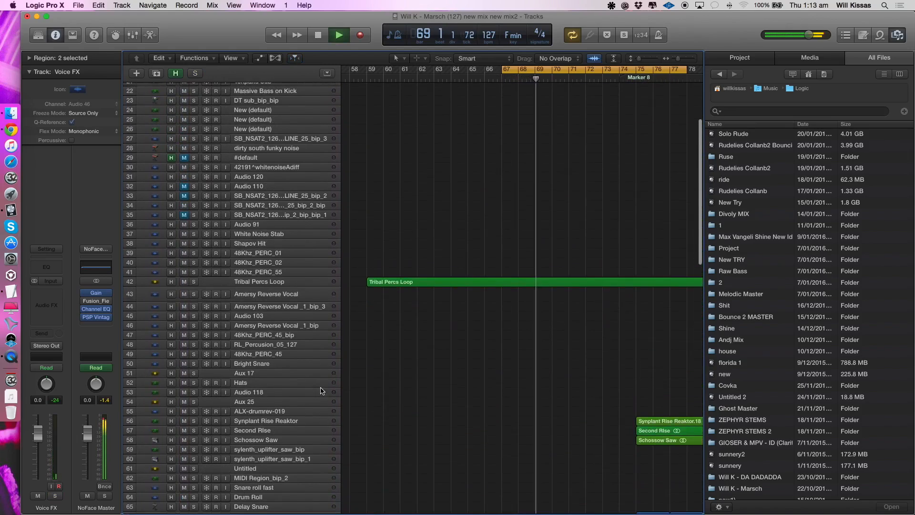
{"action": "scroll", "coordinate": [249, 161], "scroll_direction": "down", "scroll_amount": 20}
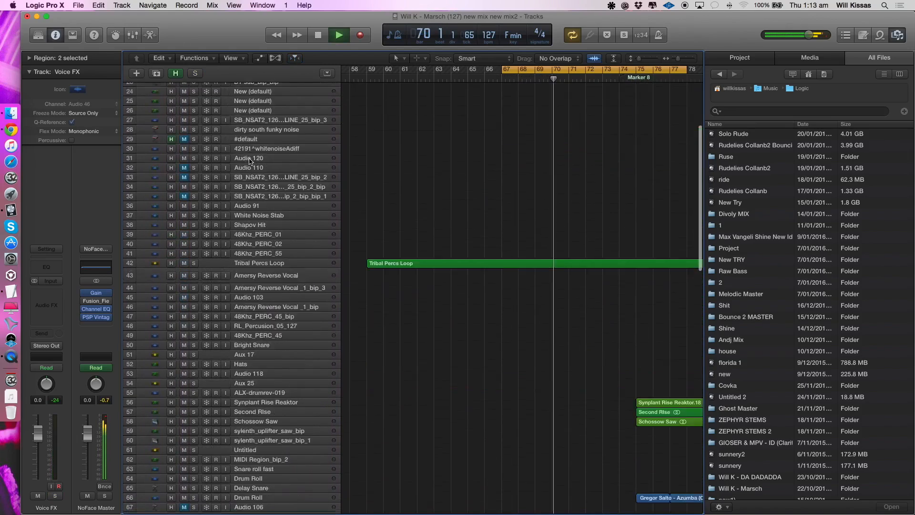
{"action": "scroll", "coordinate": [250, 161], "scroll_direction": "up", "scroll_amount": 1}
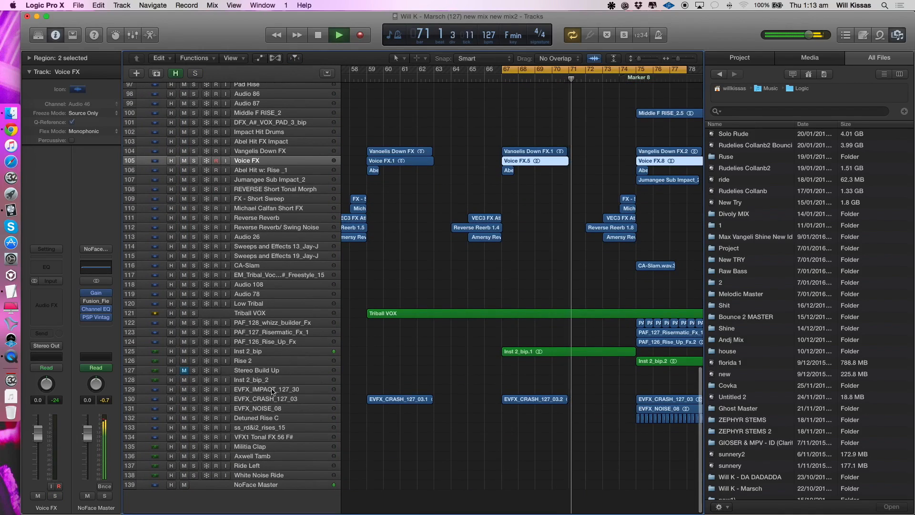
{"action": "left_click", "coordinate": [259, 399]}
{"action": "scroll", "coordinate": [260, 342], "scroll_direction": "up", "scroll_amount": 10}
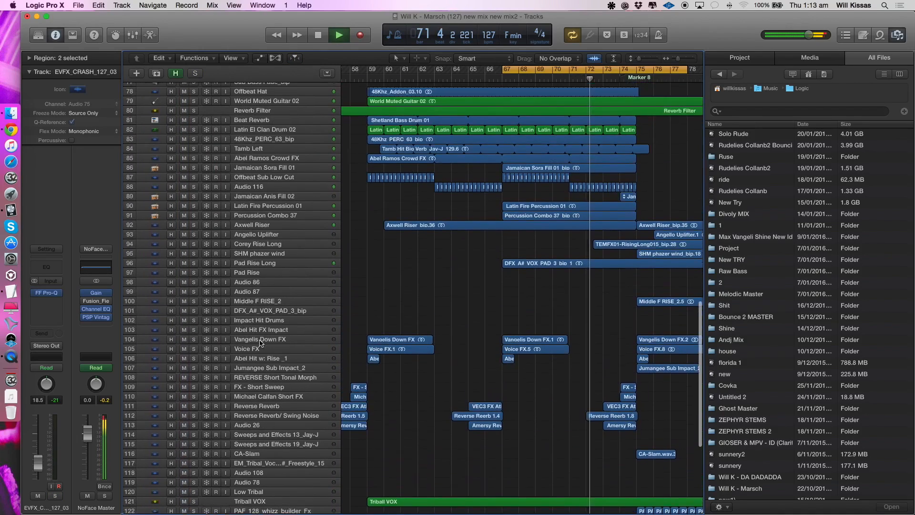
{"action": "left_click", "coordinate": [193, 266]}
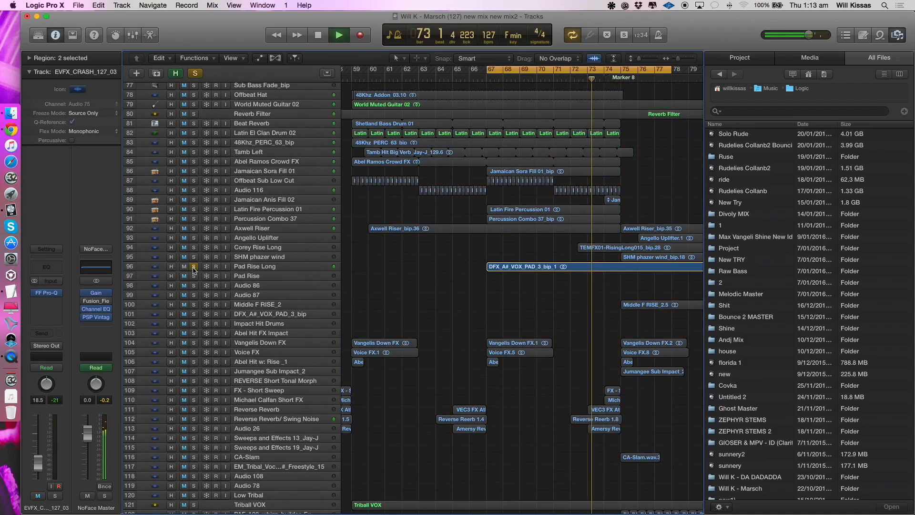
{"action": "left_click", "coordinate": [193, 267]}
{"action": "left_click", "coordinate": [267, 268]}
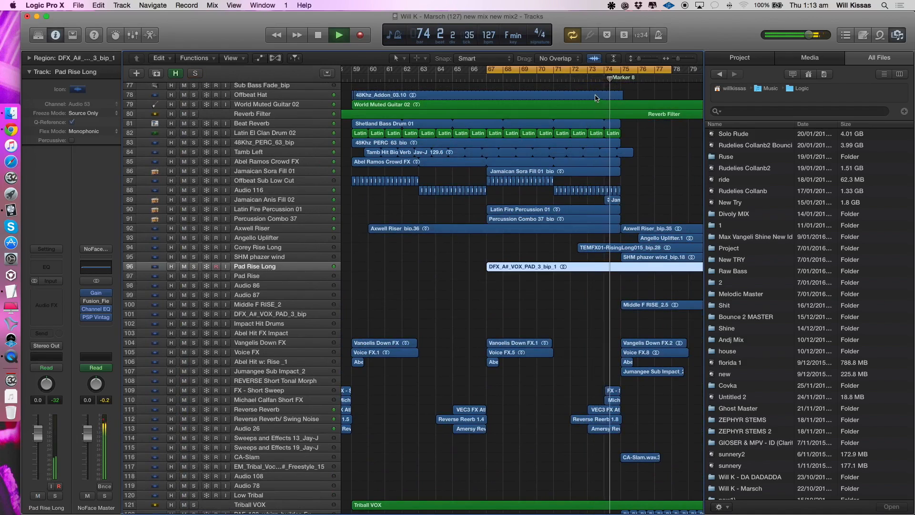
- Set the cycle range from Marker 8 at bar 75 to about bar 100, and play the start of the section
{"action": "left_click", "coordinate": [597, 70]}
{"action": "scroll", "coordinate": [596, 76], "scroll_direction": "up", "scroll_amount": 6}
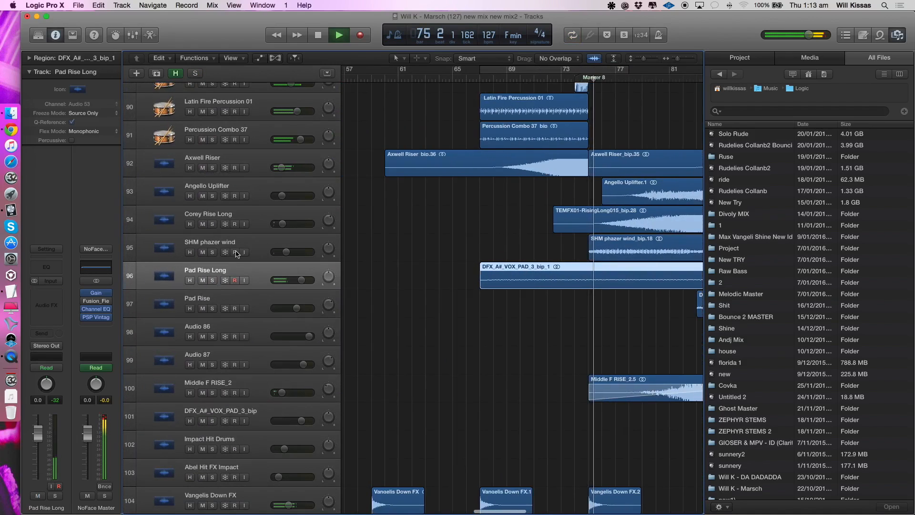
{"action": "key", "text": "Return"}
{"action": "scroll", "coordinate": [401, 241], "scroll_direction": "right", "scroll_amount": 8}
{"action": "left_click_drag", "start_coordinate": [406, 69], "coordinate": [749, 93]}
{"action": "scroll", "coordinate": [349, 279], "scroll_direction": "down", "scroll_amount": 6}
{"action": "key", "text": "space"}
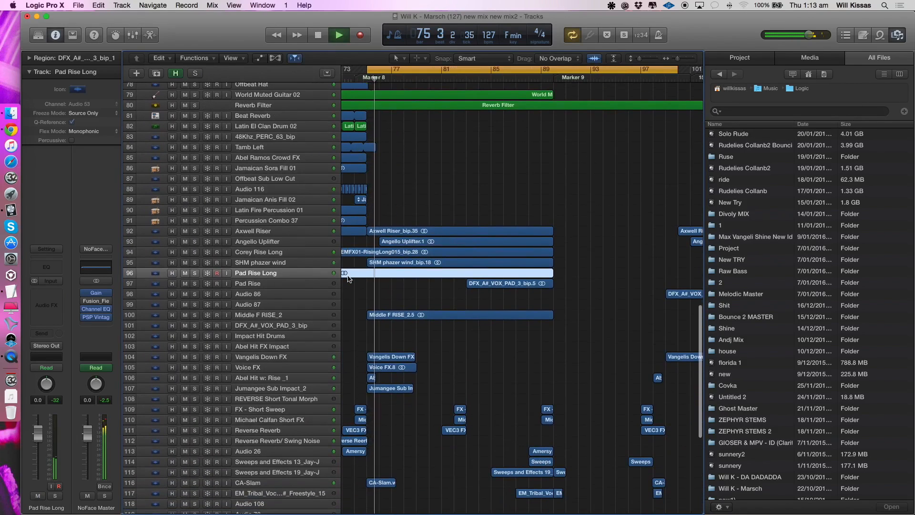
{"action": "key", "text": "Return"}
{"action": "scroll", "coordinate": [439, 124], "scroll_direction": "up", "scroll_amount": 10}
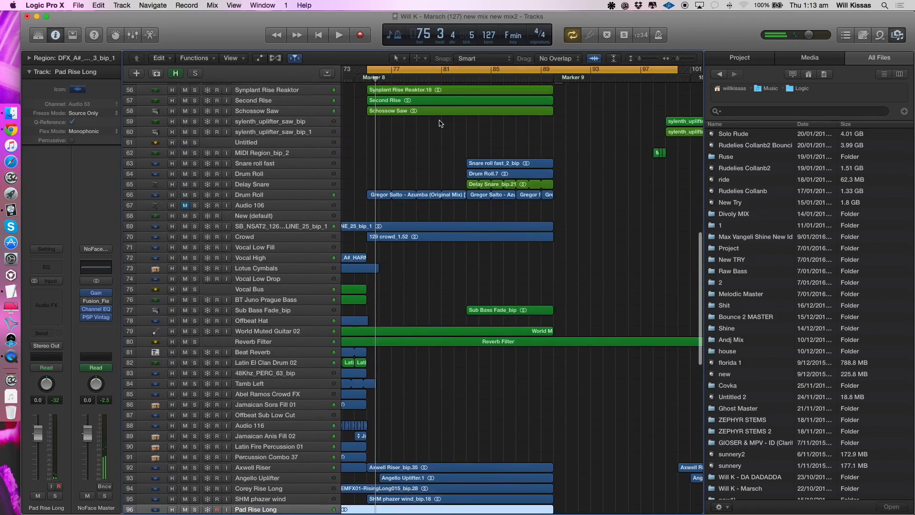
- Examine the build-up tracks around Synplant Rise Reaktor at larger track heights with automation shown
{"action": "scroll", "coordinate": [420, 153], "scroll_direction": "up", "scroll_amount": 8}
{"action": "left_click", "coordinate": [292, 273]}
{"action": "key", "text": "a"}
{"action": "key", "text": "super+Up"}
{"action": "key", "text": "super+Up"}
{"action": "key", "text": "super+Up"}
{"action": "key", "text": "super+Down"}
{"action": "key", "text": "super+Down"}
{"action": "key", "text": "super+Down"}
{"action": "key", "text": "a"}
{"action": "key", "text": "super+Up"}
{"action": "key", "text": "super+Up"}
{"action": "key", "text": "super+Up"}
- Select and solo Synplant Rise Reaktor, and play it from bar 75
{"action": "left_click", "coordinate": [231, 269]}
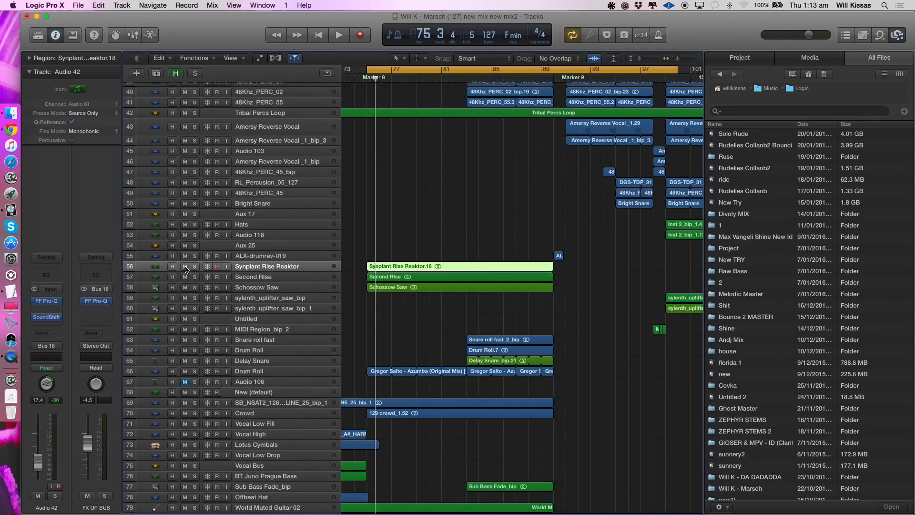
{"action": "left_click", "coordinate": [194, 266]}
{"action": "key", "text": "space"}
{"action": "left_click", "coordinate": [446, 78]}
- Switch the solo from Synplant Rise Reaktor to Second Rise and Schossow Saw, and play both risers
{"action": "left_click_drag", "start_coordinate": [195, 277], "coordinate": [195, 287]}
{"action": "left_click", "coordinate": [195, 266]}
{"action": "left_click", "coordinate": [229, 277]}
{"action": "key", "text": "space"}
{"action": "key", "text": "space"}
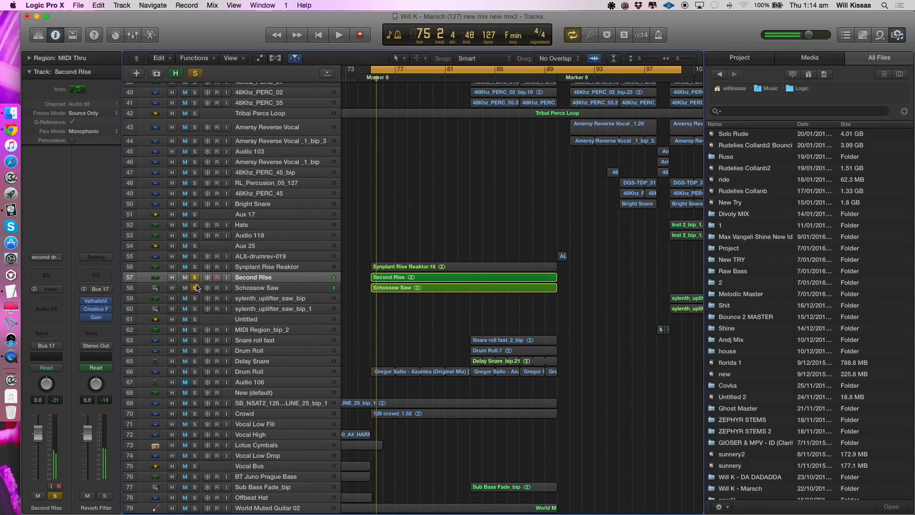
- Clear the riser solos, then select and solo the Rise 2 track and play it from bar 75
{"action": "left_click", "coordinate": [197, 288]}
{"action": "left_click", "coordinate": [281, 372]}
{"action": "scroll", "coordinate": [296, 367], "scroll_direction": "down", "scroll_amount": 10}
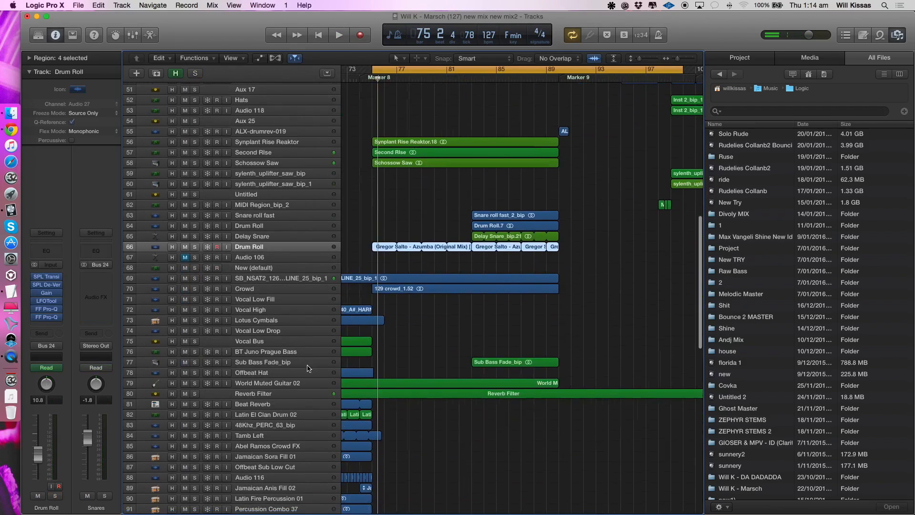
{"action": "scroll", "coordinate": [318, 356], "scroll_direction": "down", "scroll_amount": 5}
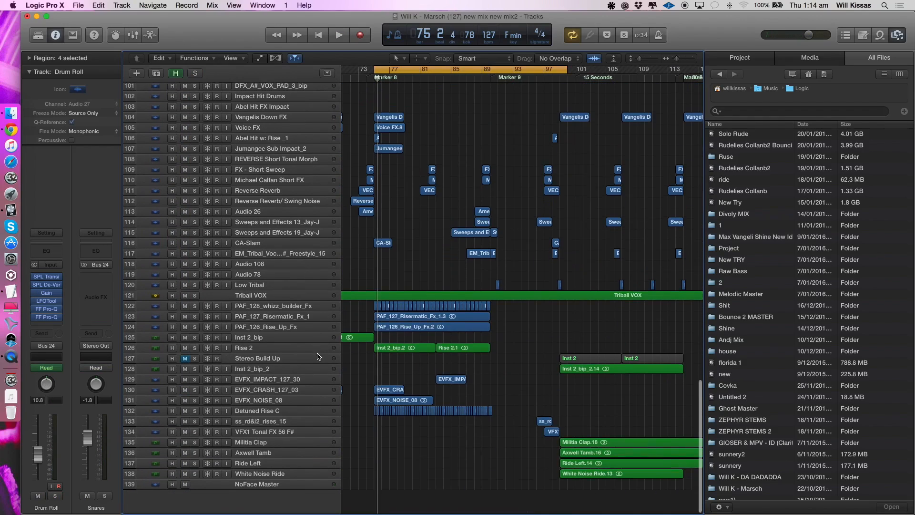
{"action": "left_click", "coordinate": [253, 348]}
{"action": "left_click", "coordinate": [194, 348]}
{"action": "key", "text": "space"}
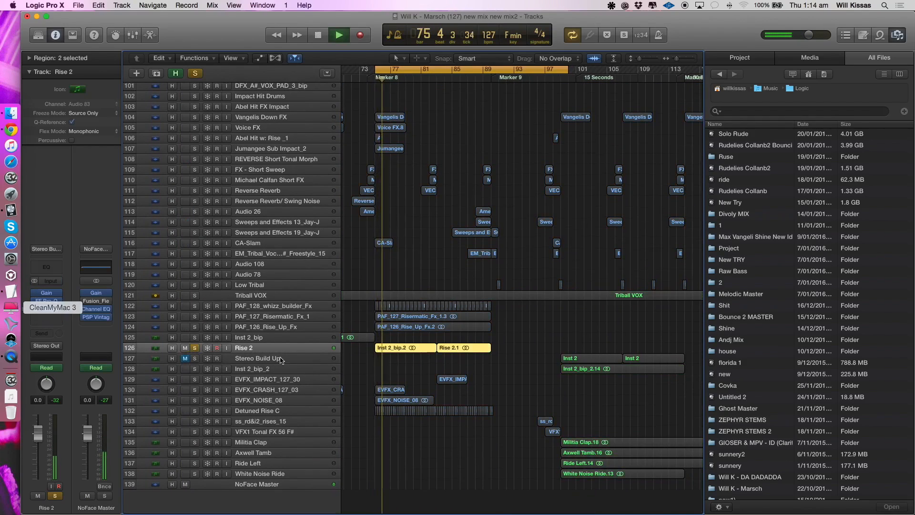
- Show track automation and expand Rise 2's S1 Imager gain and width lanes
{"action": "key", "text": "a"}
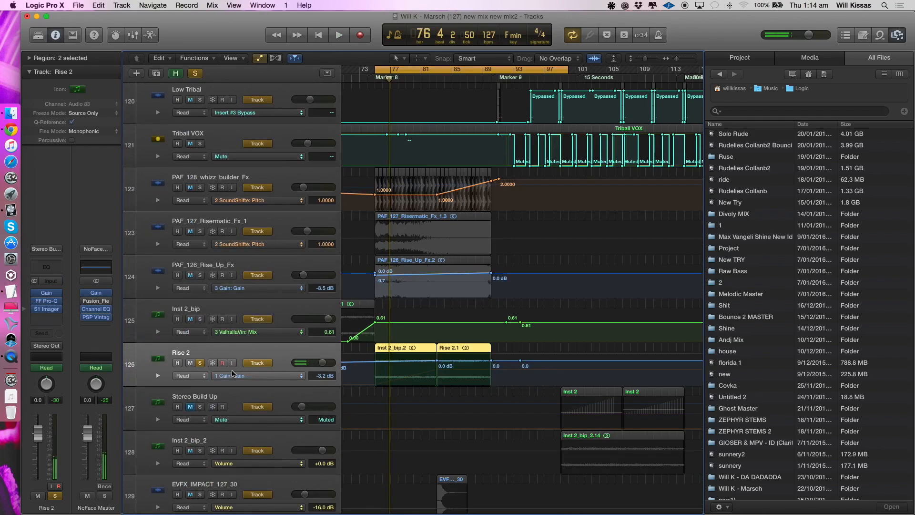
{"action": "left_click", "coordinate": [157, 376]}
{"action": "scroll", "coordinate": [361, 310], "scroll_direction": "down", "scroll_amount": 5}
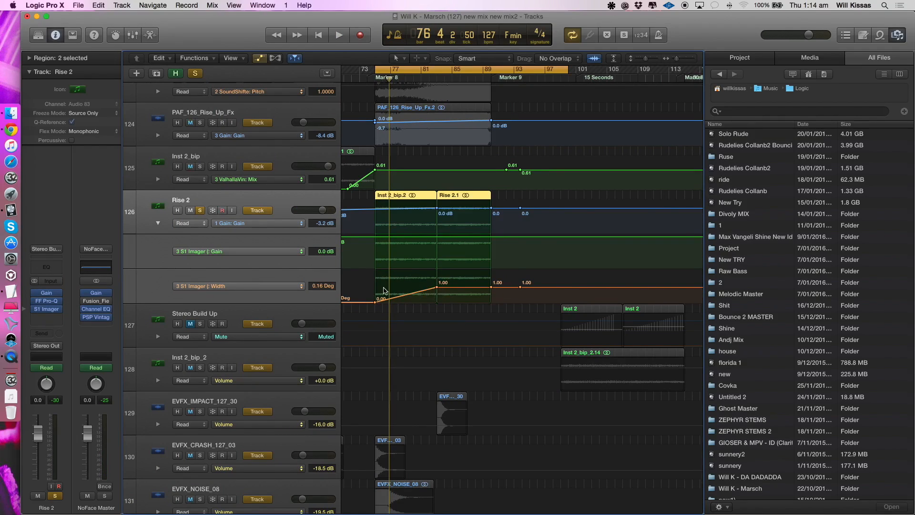
- Play from bar 75, toggling Rise 2's solo to compare it alone and in the full mix
{"action": "key", "text": "space"}
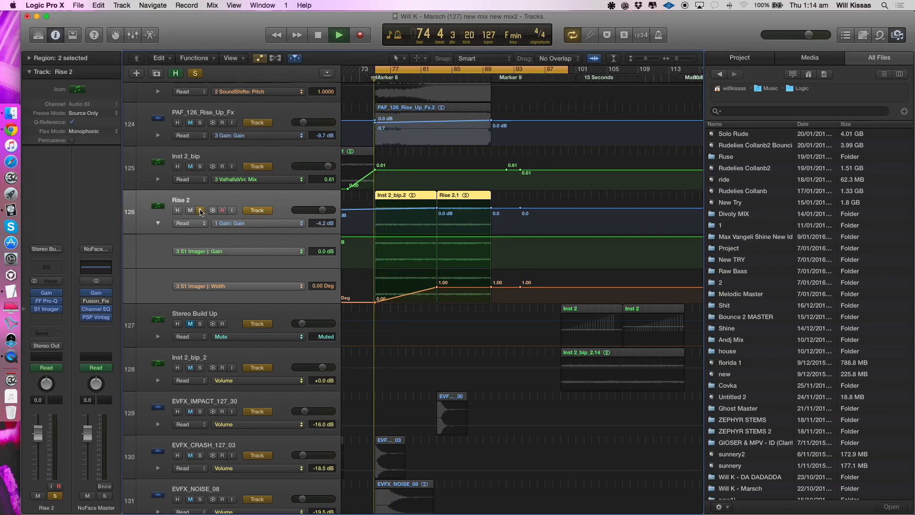
{"action": "left_click", "coordinate": [201, 212]}
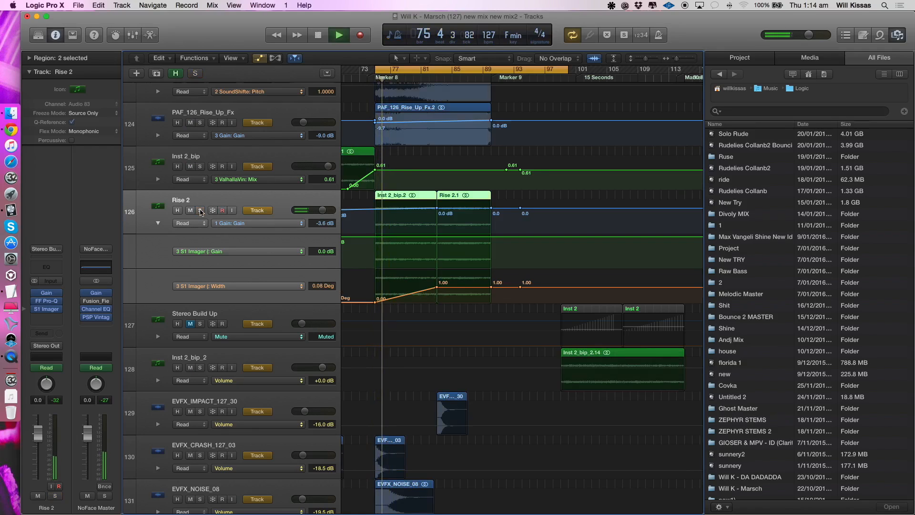
{"action": "left_click", "coordinate": [201, 212]}
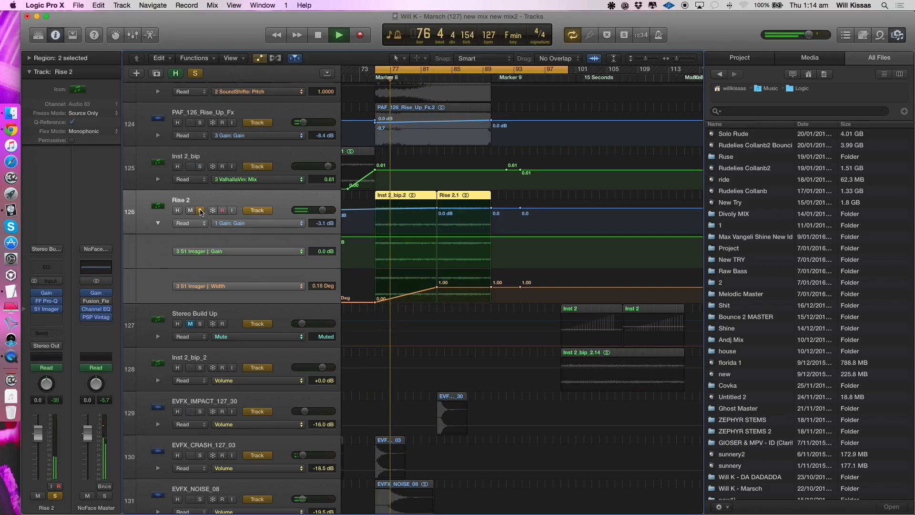
{"action": "left_click", "coordinate": [200, 213]}
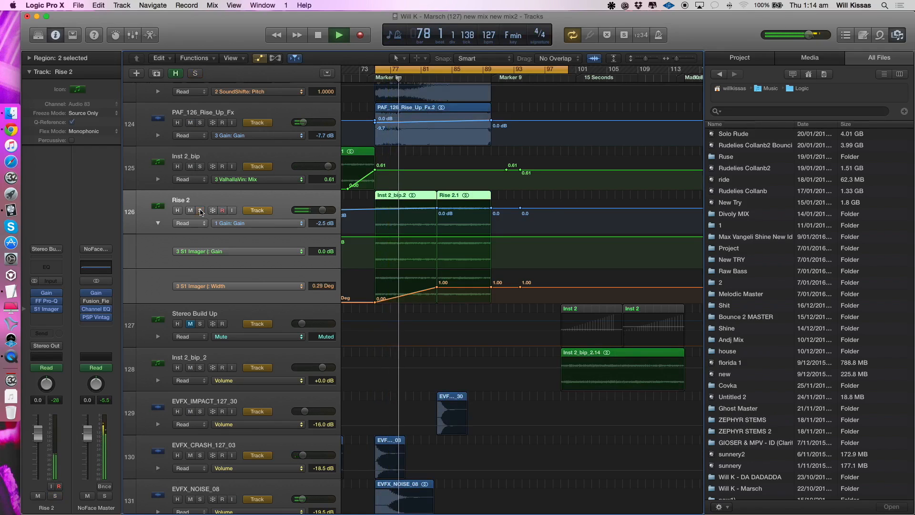
{"action": "left_click", "coordinate": [200, 212]}
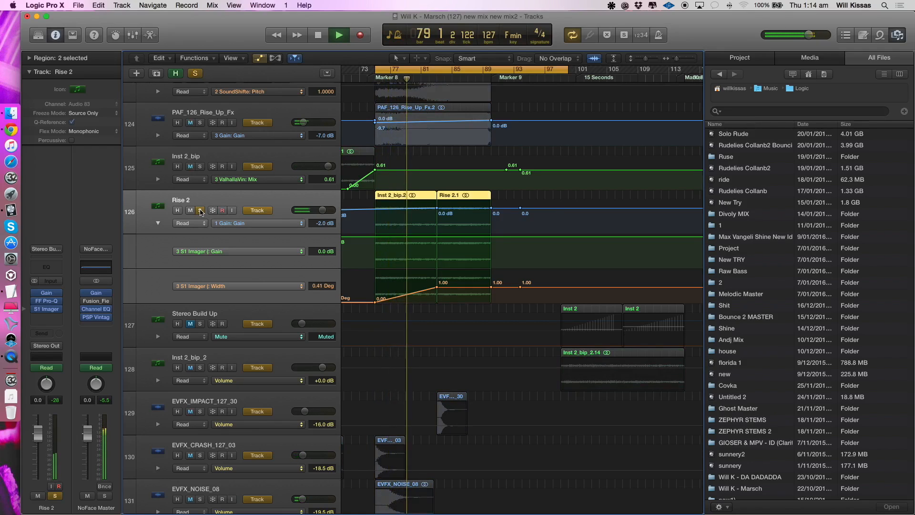
- Examine Rise 2's S1 Imager plug-in window during playback with and without solo, then close it and stop
{"action": "left_click", "coordinate": [46, 309]}
{"action": "left_click_drag", "start_coordinate": [108, 50], "coordinate": [446, 111]}
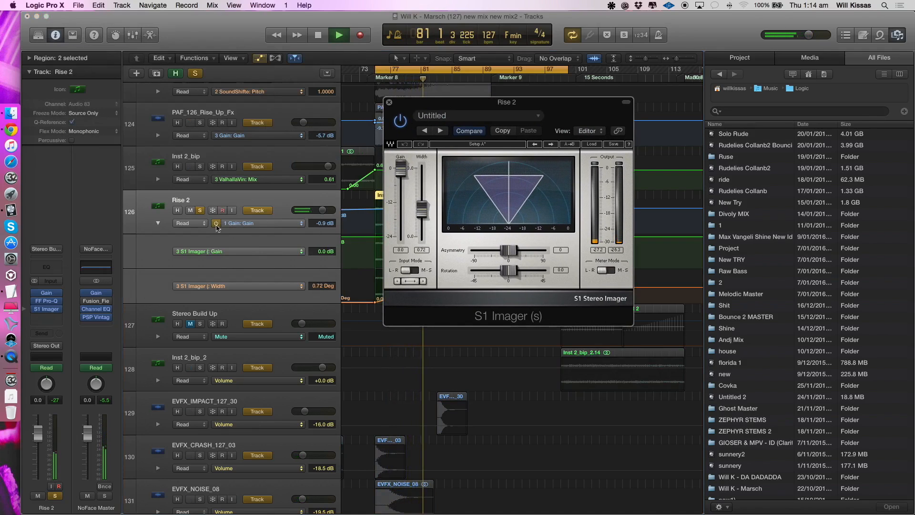
{"action": "left_click", "coordinate": [201, 211]}
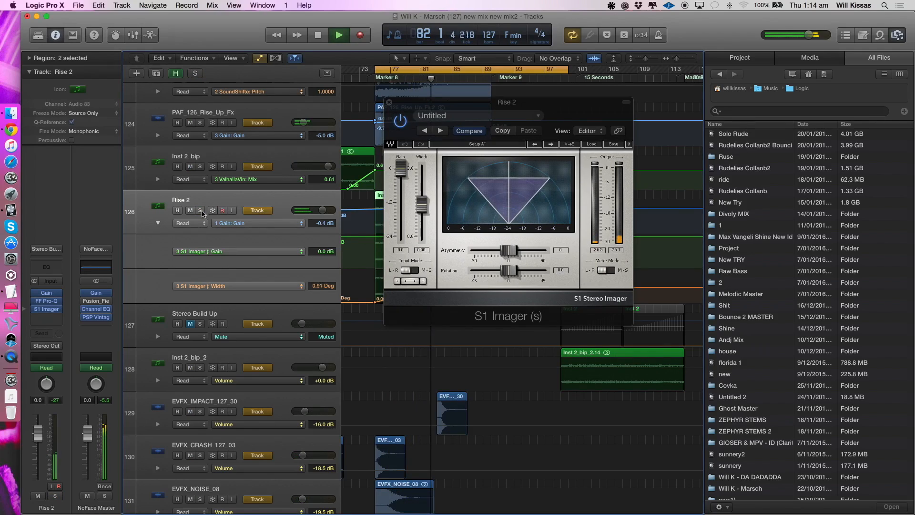
{"action": "left_click", "coordinate": [389, 103]}
{"action": "key", "text": "space"}
- Hide the automation and set the cycle range from Marker 9 at bar 91 to about bar 133
{"action": "key", "text": "a"}
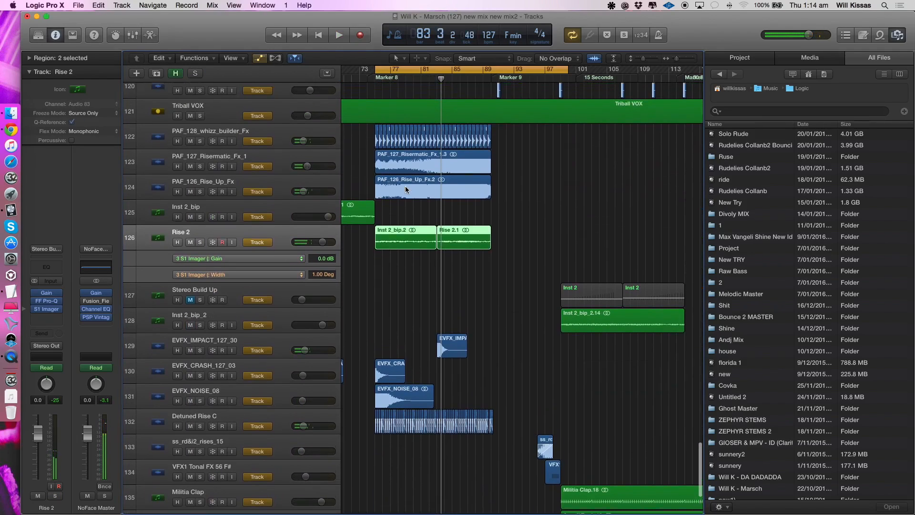
{"action": "left_click", "coordinate": [193, 239]}
{"action": "left_click", "coordinate": [194, 239]}
{"action": "scroll", "coordinate": [531, 196], "scroll_direction": "down", "scroll_amount": 8}
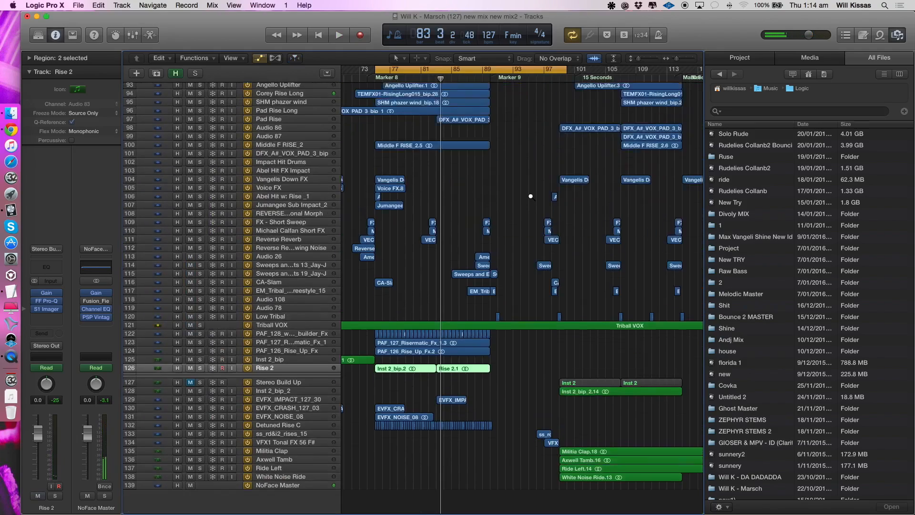
{"action": "scroll", "coordinate": [531, 195], "scroll_direction": "right", "scroll_amount": 3}
{"action": "scroll", "coordinate": [531, 196], "scroll_direction": "up", "scroll_amount": 2}
{"action": "scroll", "coordinate": [530, 196], "scroll_direction": "up", "scroll_amount": 15}
{"action": "left_click", "coordinate": [531, 196]}
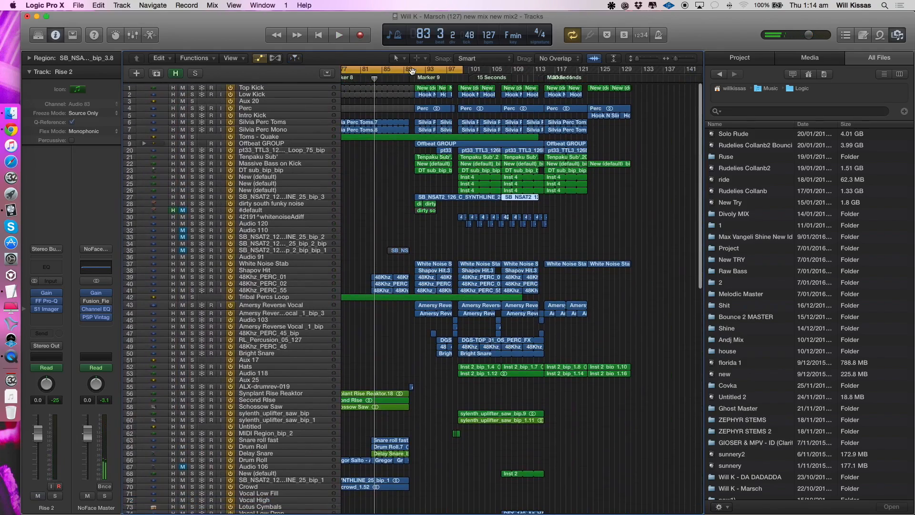
{"action": "left_click_drag", "start_coordinate": [420, 70], "coordinate": [647, 71]}
- Select and solo the dirty south funky noise track, and play it from bar 91
{"action": "scroll", "coordinate": [553, 194], "scroll_direction": "up", "scroll_amount": 4}
{"action": "scroll", "coordinate": [553, 193], "scroll_direction": "left", "scroll_amount": 5}
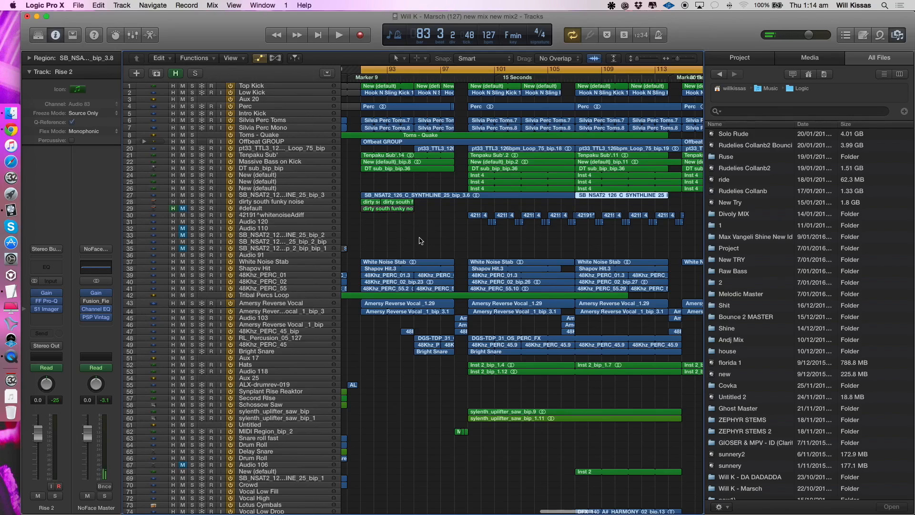
{"action": "scroll", "coordinate": [367, 244], "scroll_direction": "up", "scroll_amount": 2}
{"action": "scroll", "coordinate": [367, 243], "scroll_direction": "down", "scroll_amount": 2}
{"action": "left_click", "coordinate": [286, 187]}
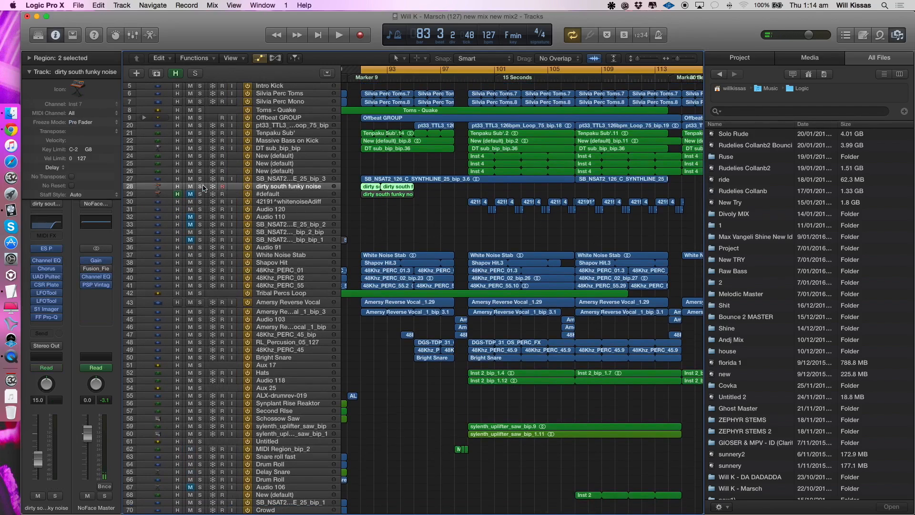
{"action": "left_click", "coordinate": [203, 187]}
{"action": "key", "text": "space"}
{"action": "scroll", "coordinate": [202, 190], "scroll_direction": "left", "scroll_amount": 1}
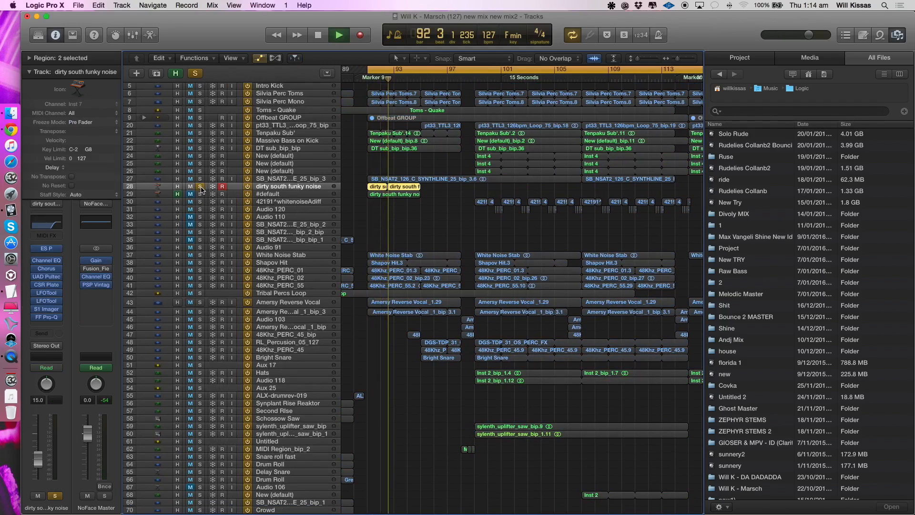
{"action": "key", "text": "space"}
- Unsolo and mute dirty south funky noise while playing the full mix from bar 91
{"action": "left_click", "coordinate": [200, 187]}
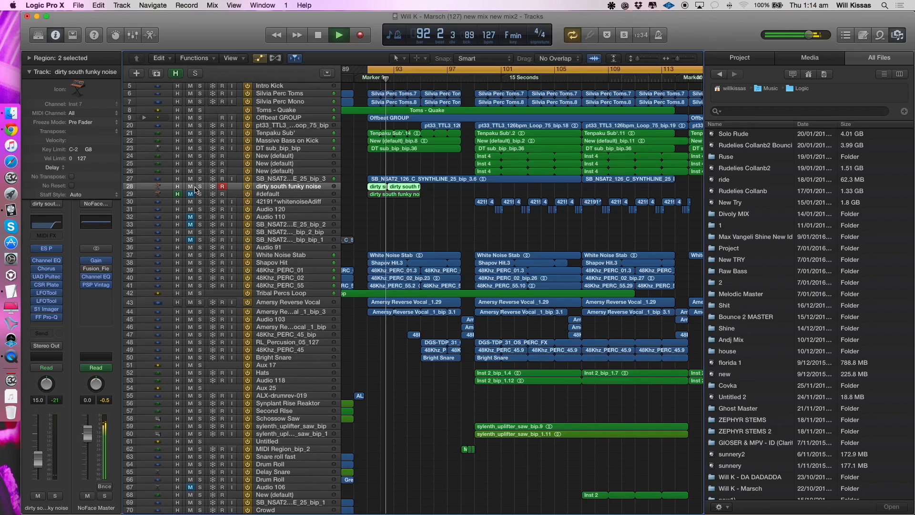
{"action": "left_click", "coordinate": [192, 186]}
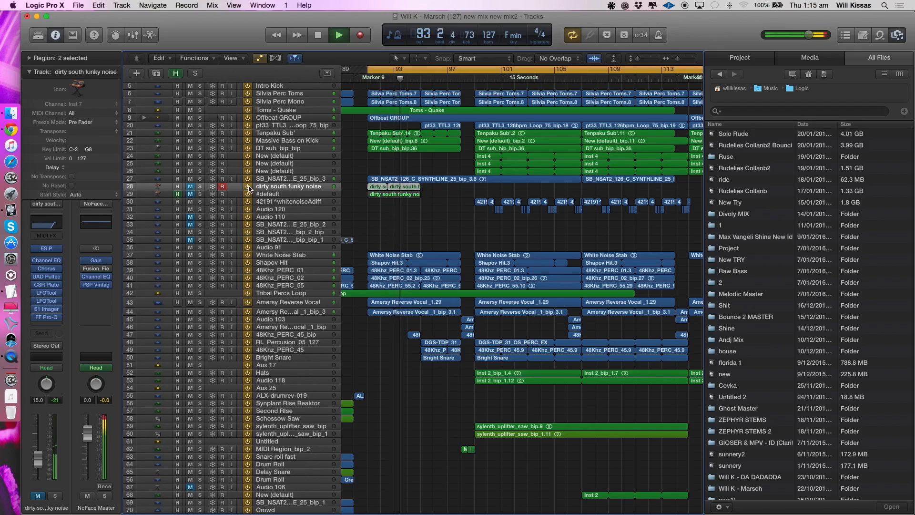
{"action": "key", "text": "super+Down"}
{"action": "key", "text": "super+Left"}
{"action": "left_click", "coordinate": [32, 76]}
{"action": "left_click", "coordinate": [437, 226]}
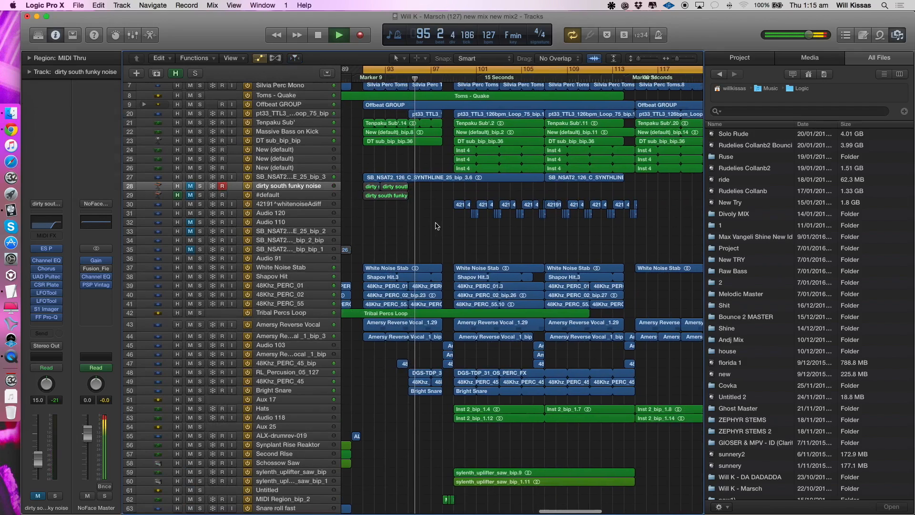
{"action": "scroll", "coordinate": [437, 226], "scroll_direction": "up", "scroll_amount": 1}
{"action": "scroll", "coordinate": [438, 226], "scroll_direction": "up", "scroll_amount": 3}
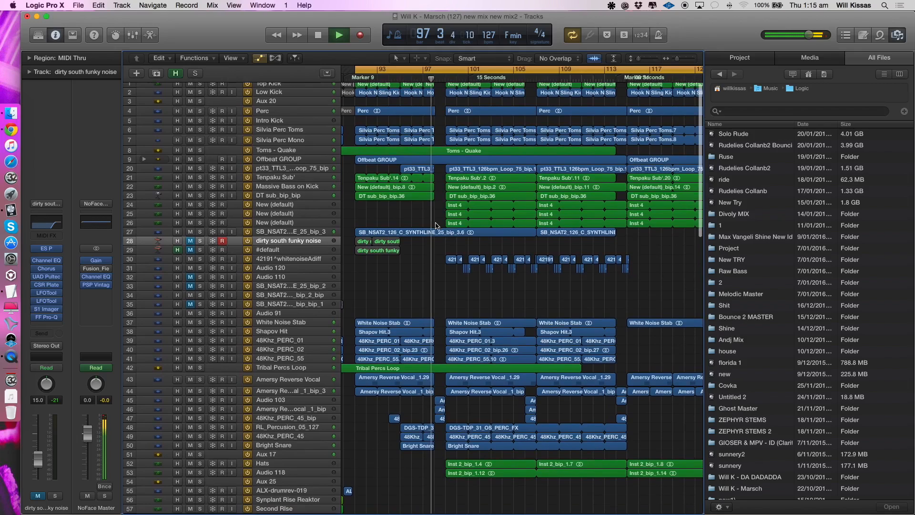
- Stop playback, set the cycle range from bar 99 to 105, and solo Top Kick, Low Kick and Aux 20
{"action": "key", "text": "Return"}
{"action": "scroll", "coordinate": [438, 178], "scroll_direction": "up", "scroll_amount": 2}
{"action": "left_click", "coordinate": [447, 69]}
{"action": "left_click_drag", "start_coordinate": [447, 70], "coordinate": [513, 87]}
{"action": "left_click", "coordinate": [293, 94]}
{"action": "key", "text": "Up"}
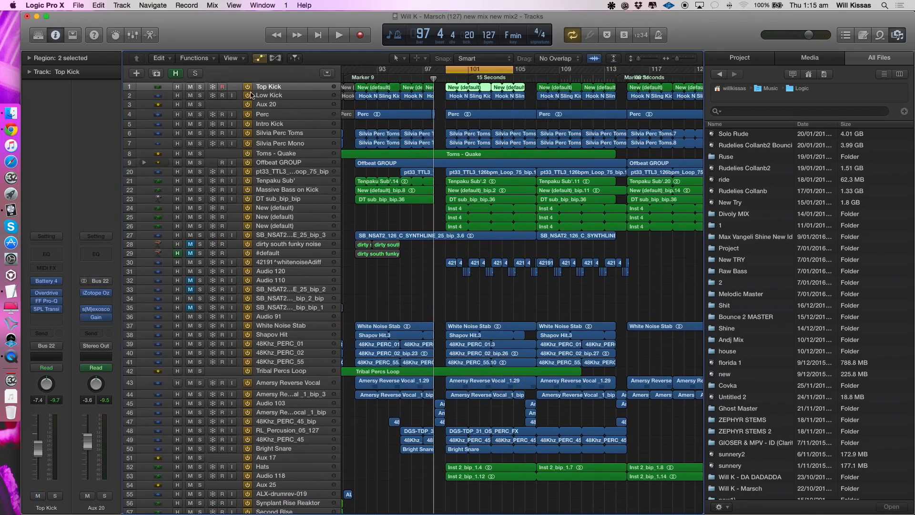
{"action": "left_click", "coordinate": [198, 86]}
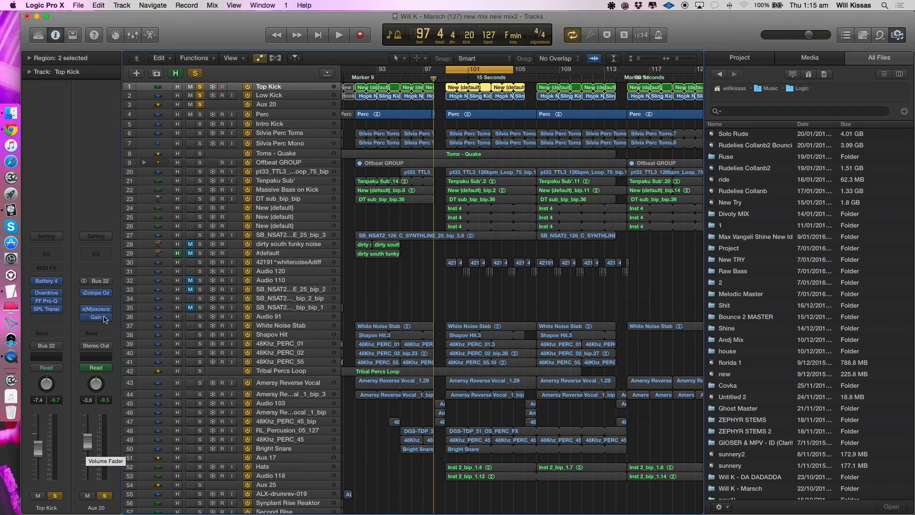
- Add Perc to the solo and play it together with the kicks from bar 99
{"action": "left_click", "coordinate": [200, 114]}
{"action": "left_click", "coordinate": [258, 114]}
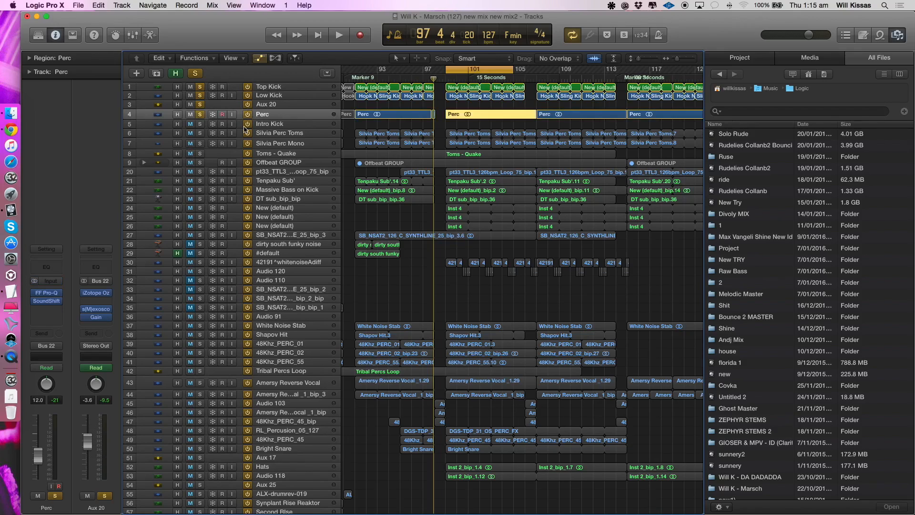
{"action": "key", "text": "space"}
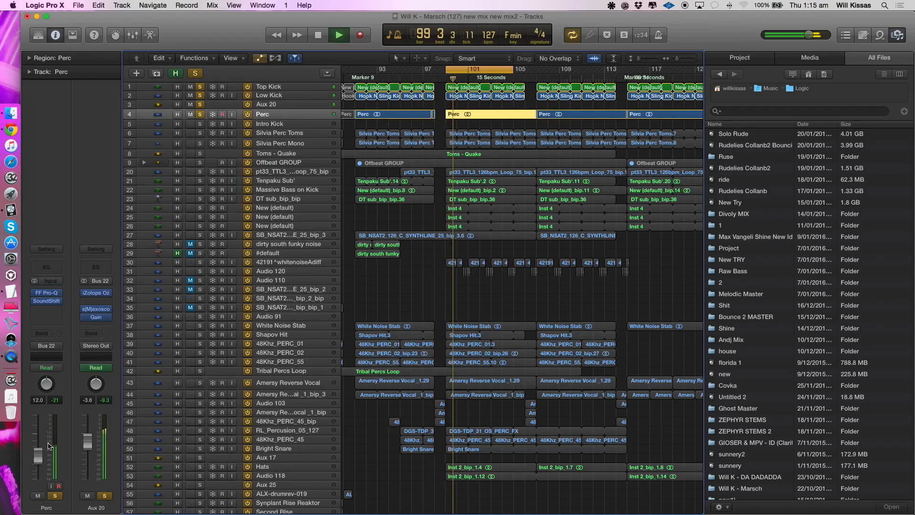
{"action": "key", "text": "space"}
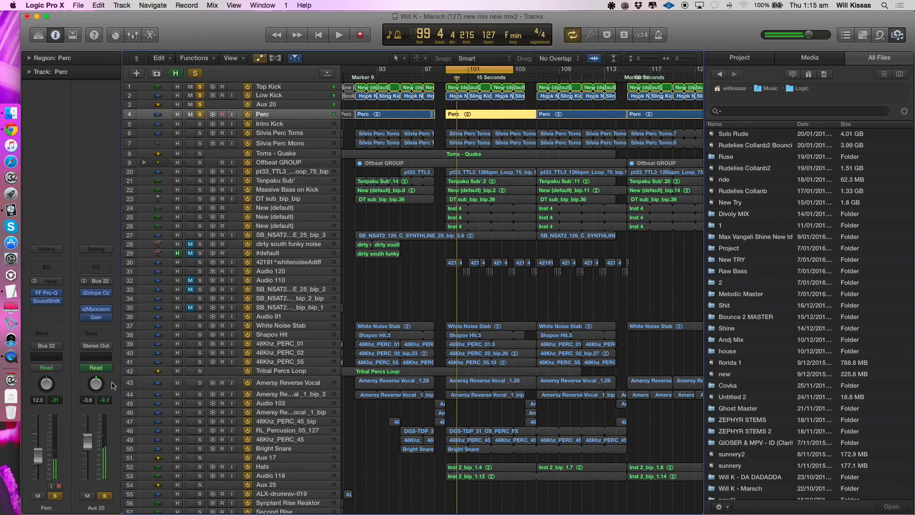
- Solo Top Kick, Low Kick and Aux 20 without Perc, and add the Toms - Quake bus during playback
{"action": "left_click", "coordinate": [199, 115]}
{"action": "left_click", "coordinate": [289, 133]}
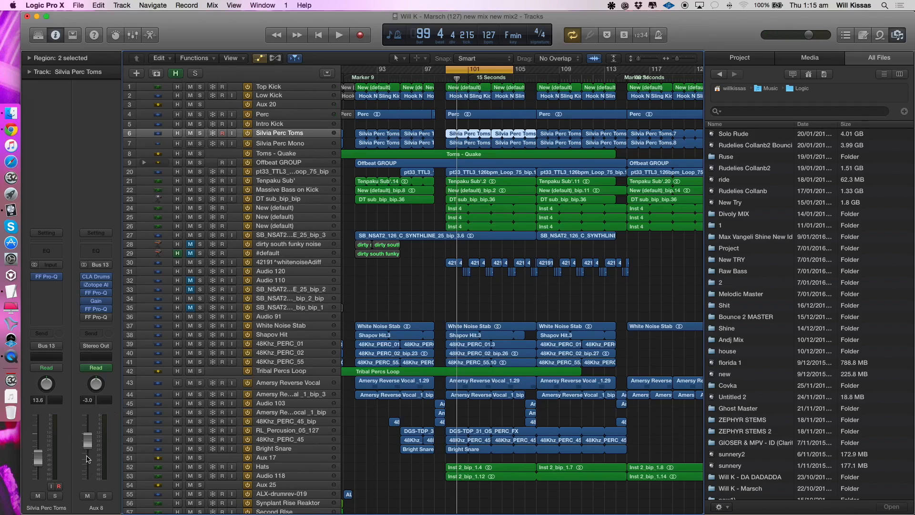
{"action": "left_click_drag", "start_coordinate": [200, 87], "coordinate": [201, 110]}
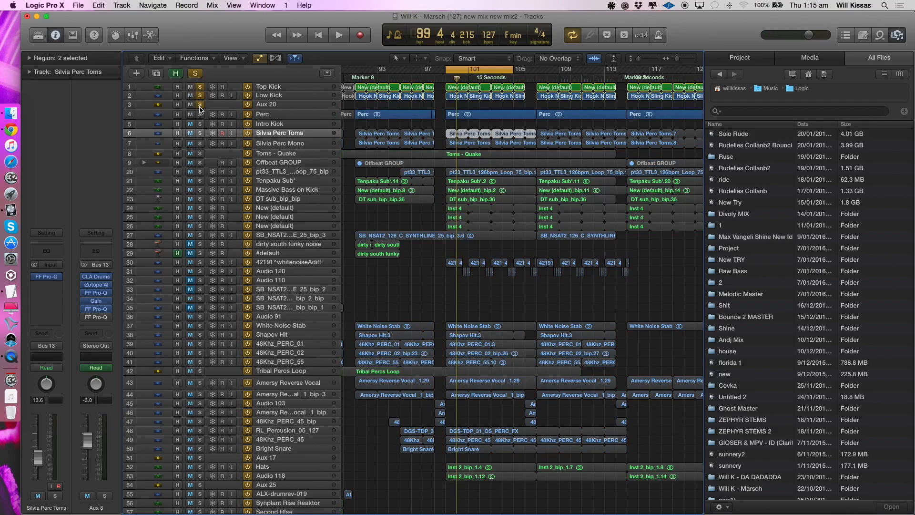
{"action": "key", "text": "space"}
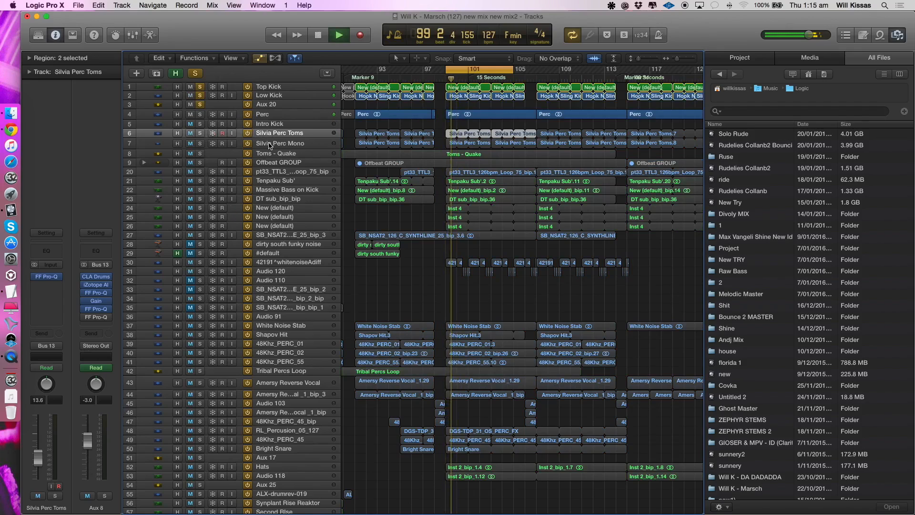
{"action": "key", "text": "Down"}
{"action": "left_click", "coordinate": [105, 496]}
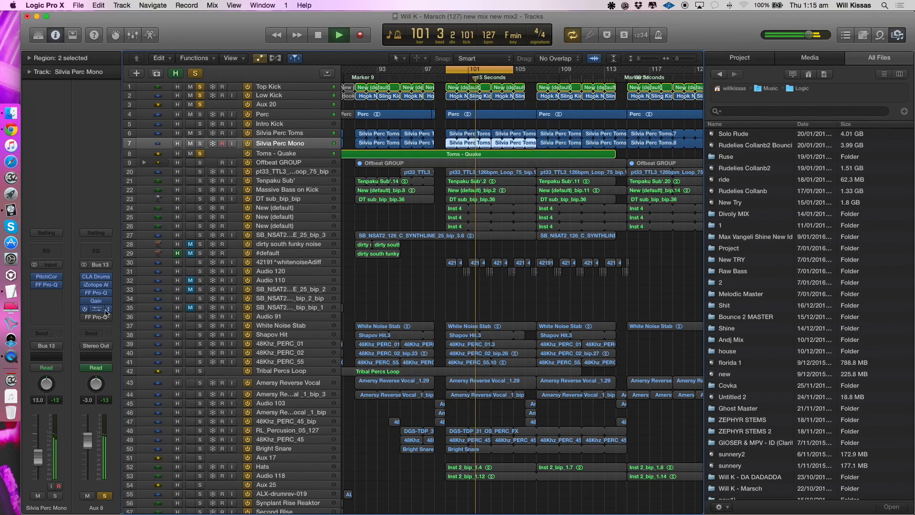
{"action": "key", "text": "space"}
- Solo Offbeat GROUP with the kicks, play from bar 99, and bring Toms - Quake back into the solo
{"action": "left_click", "coordinate": [199, 163]}
{"action": "left_click", "coordinate": [199, 154]}
{"action": "left_click", "coordinate": [268, 163]}
{"action": "key", "text": "space"}
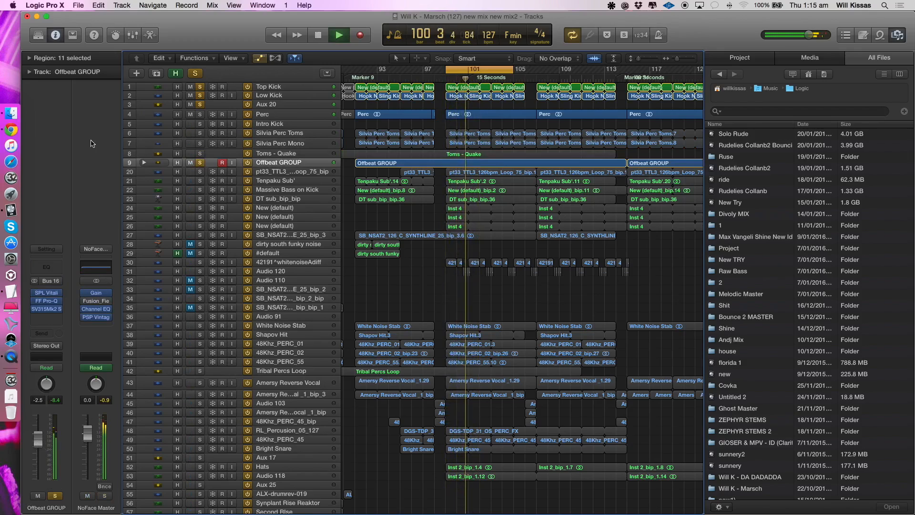
{"action": "left_click", "coordinate": [199, 154]}
{"action": "key", "text": "space"}
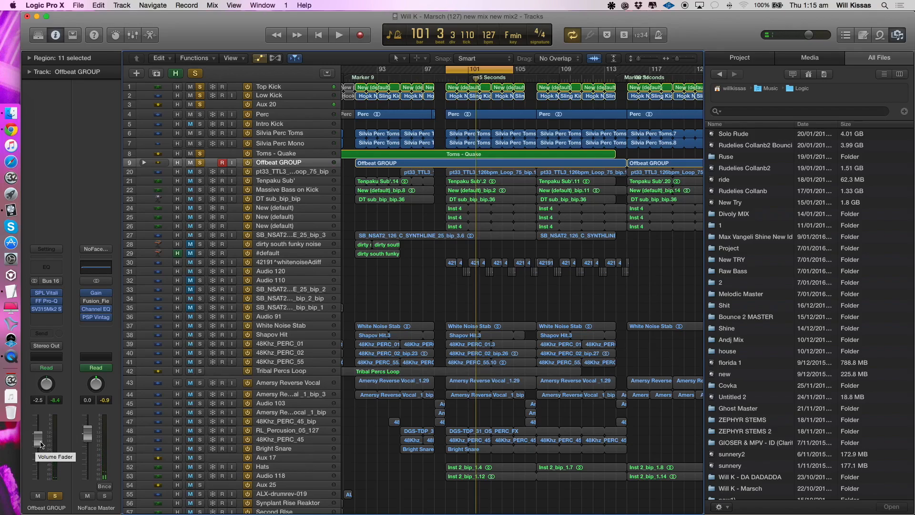
- Clear all track solos and select the White Noise Stab and Shapov Hit tracks in turn
{"action": "scroll", "coordinate": [362, 306], "scroll_direction": "right", "scroll_amount": 1}
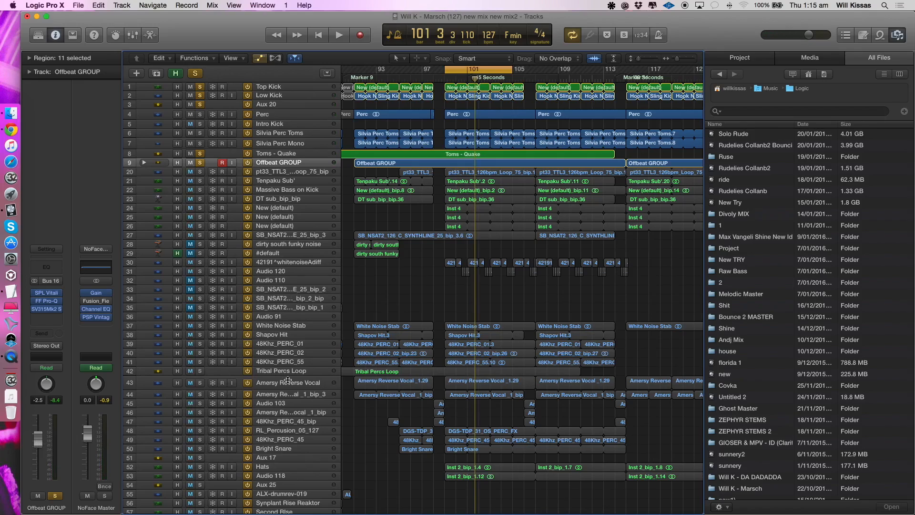
{"action": "left_click", "coordinate": [286, 326]}
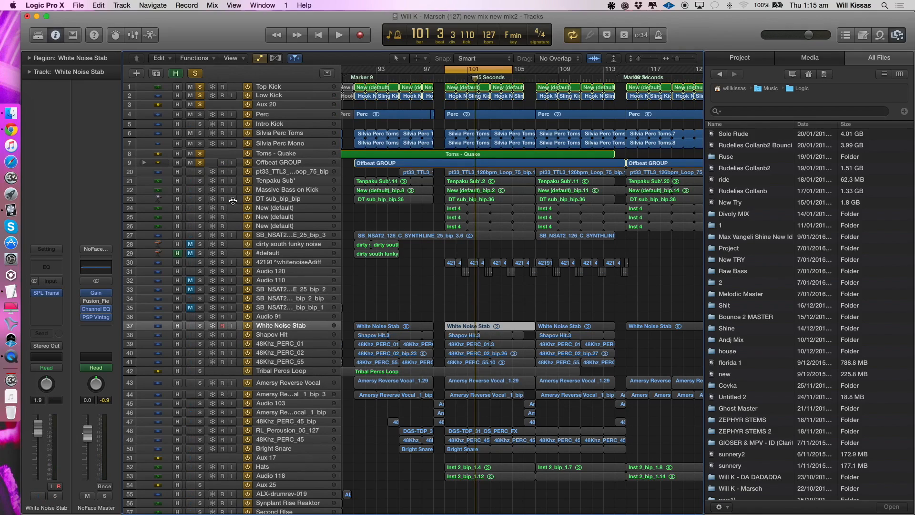
{"action": "left_click", "coordinate": [200, 163]}
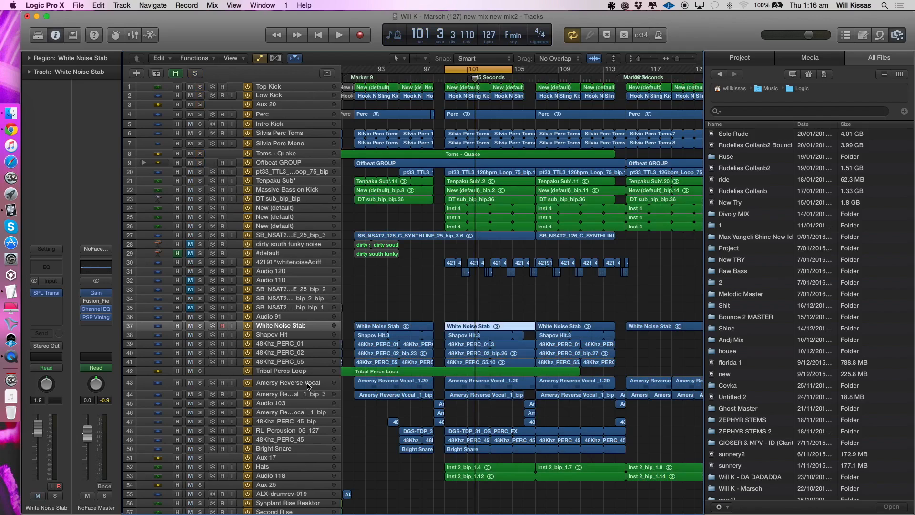
{"action": "left_click", "coordinate": [284, 335]}
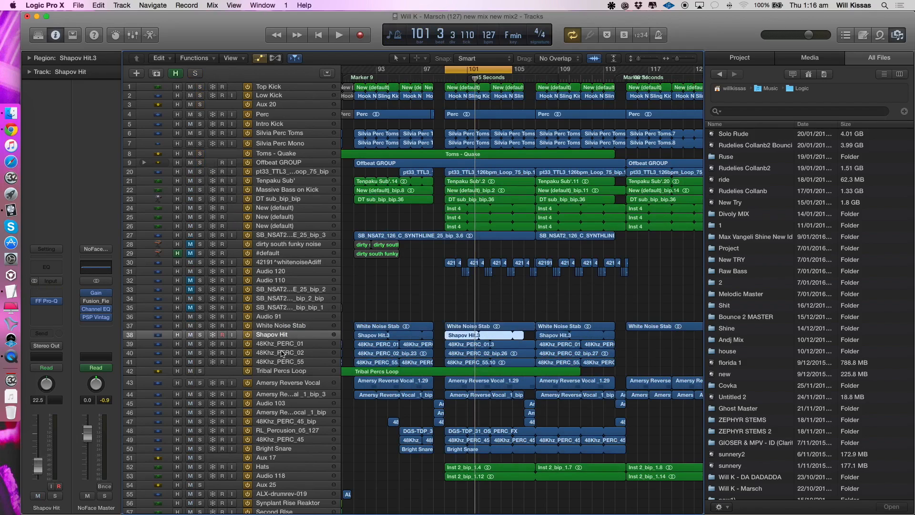
{"action": "scroll", "coordinate": [283, 344], "scroll_direction": "down", "scroll_amount": 5}
- Select the Bright Snare track, audition it in solo from bar 99, and switch its solo off again
{"action": "left_click", "coordinate": [269, 323]}
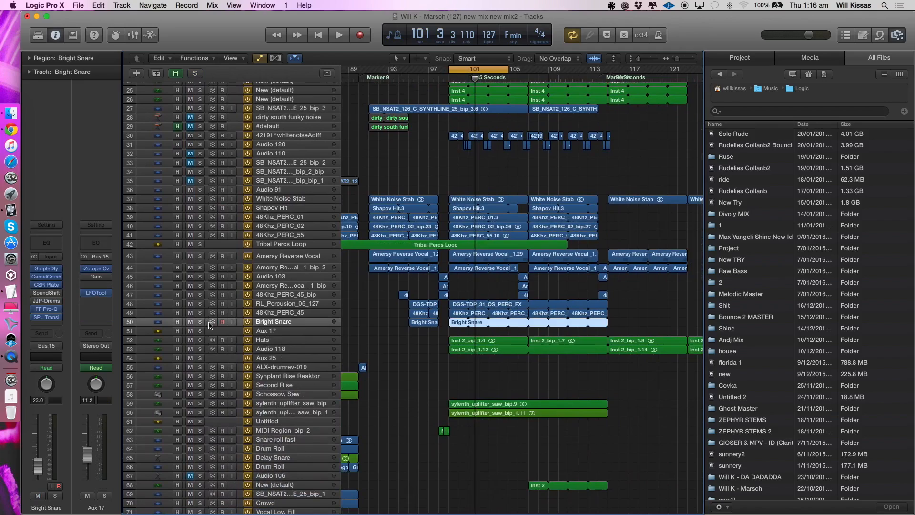
{"action": "left_click", "coordinate": [200, 322]}
{"action": "key", "text": "space"}
{"action": "key", "text": "space"}
{"action": "left_click", "coordinate": [200, 322]}
{"action": "scroll", "coordinate": [286, 317], "scroll_direction": "down", "scroll_amount": 20}
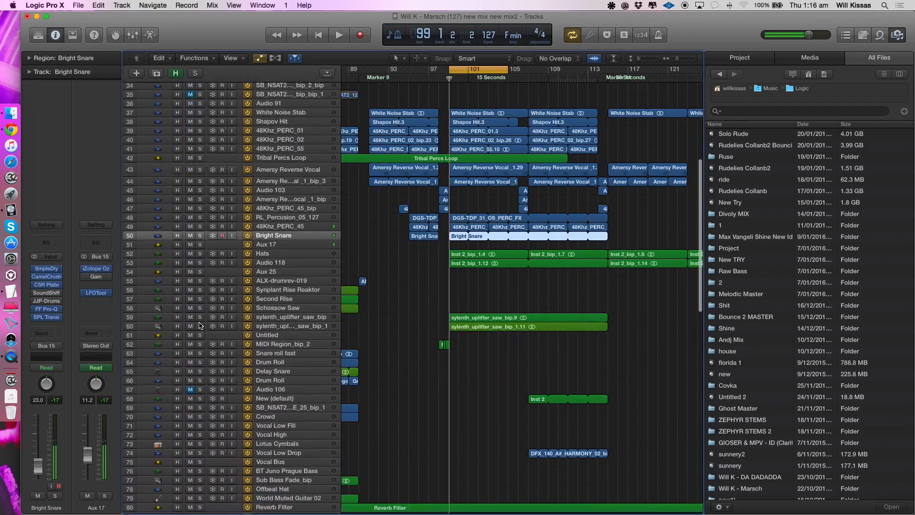
- Set the cycle range from bar 113 to 125 and start playback there with all tracks unsoloed
{"action": "key", "text": "super+Left"}
{"action": "scroll", "coordinate": [330, 321], "scroll_direction": "up", "scroll_amount": 5}
{"action": "scroll", "coordinate": [331, 320], "scroll_direction": "up", "scroll_amount": 20}
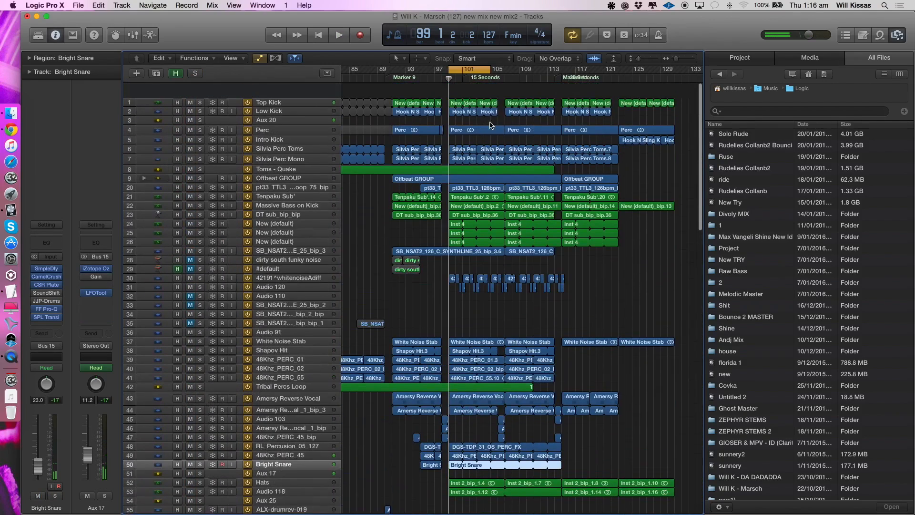
{"action": "left_click_drag", "start_coordinate": [554, 70], "coordinate": [639, 70]}
{"action": "key", "text": "space"}
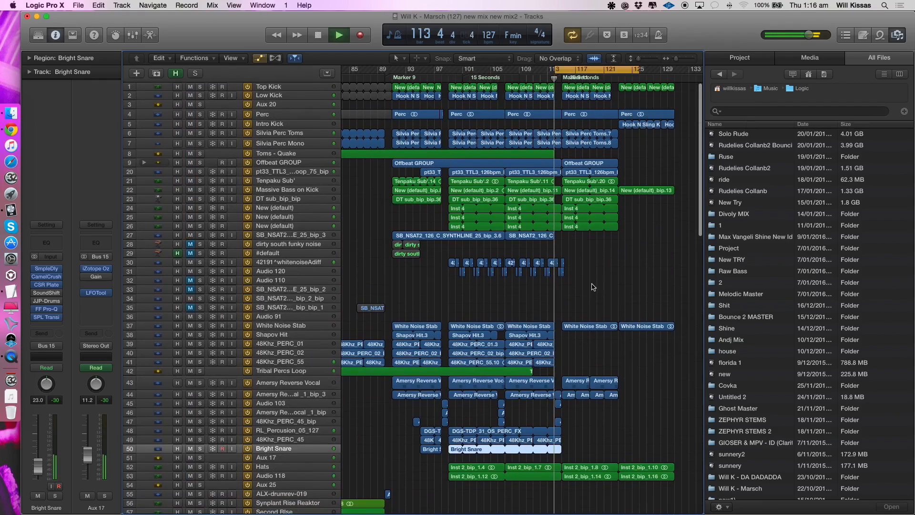
- Select the Audio 120 and Tenpaku Sub' tracks in turn during playback, and stop the playback
{"action": "left_click", "coordinate": [603, 276]}
{"action": "left_click", "coordinate": [267, 271]}
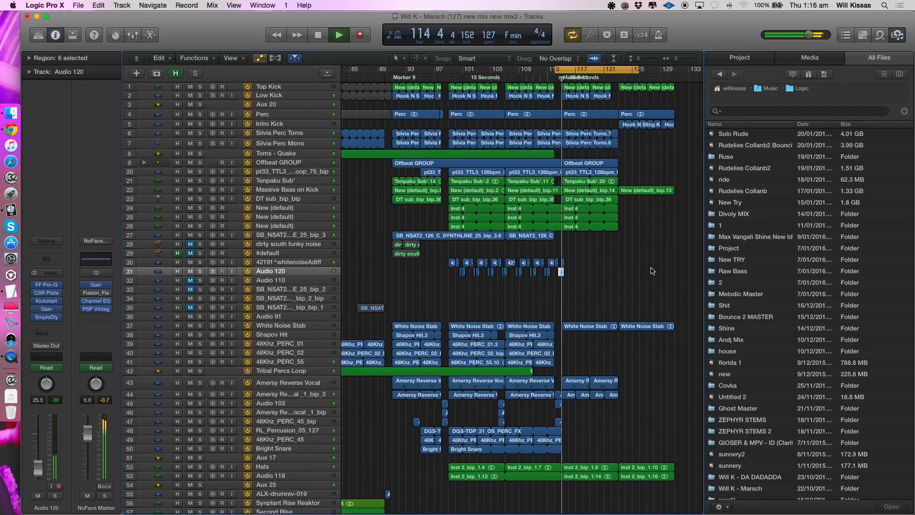
{"action": "left_click", "coordinate": [268, 181]}
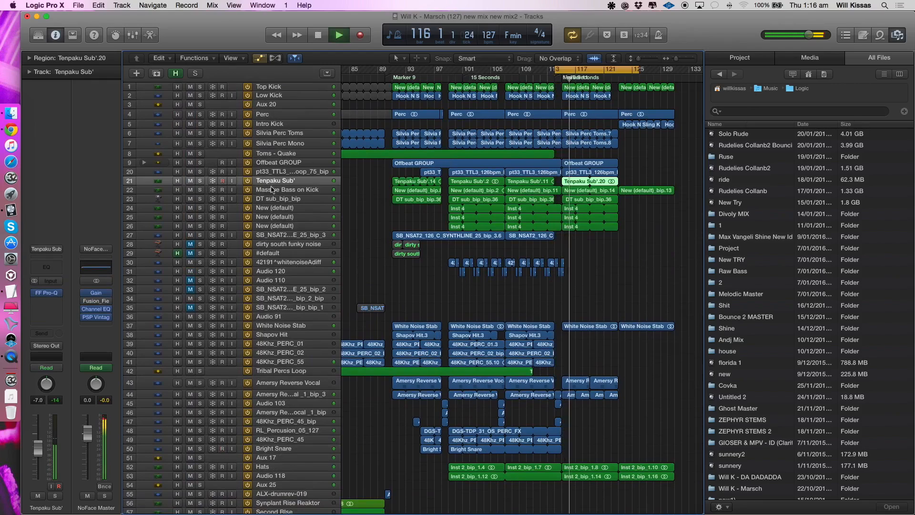
{"action": "key", "text": "Return"}
- Hide the file browser and look over the whole arrangement from the first track to the last effects
{"action": "key", "text": "super+Down"}
{"action": "key", "text": "super+Up"}
{"action": "key", "text": "super+Up"}
{"action": "scroll", "coordinate": [319, 223], "scroll_direction": "down", "scroll_amount": 10}
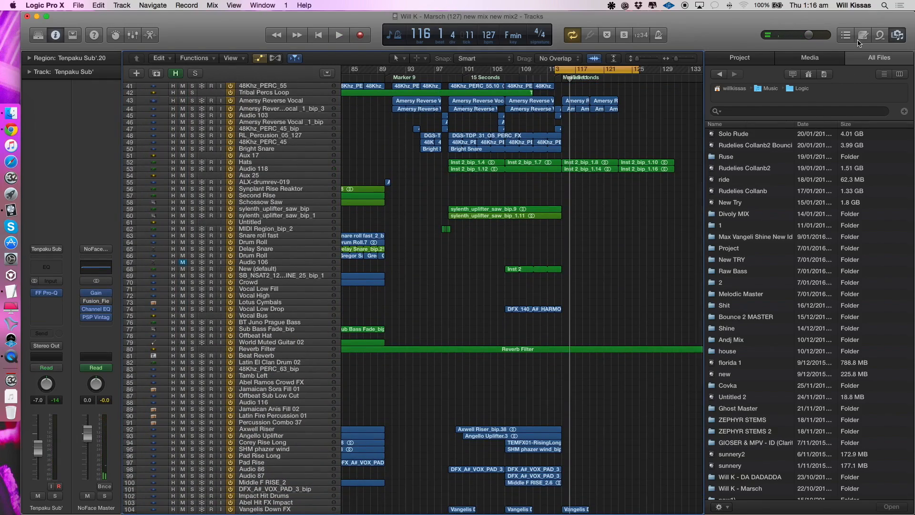
{"action": "left_click", "coordinate": [898, 36]}
{"action": "scroll", "coordinate": [524, 241], "scroll_direction": "down", "scroll_amount": 5}
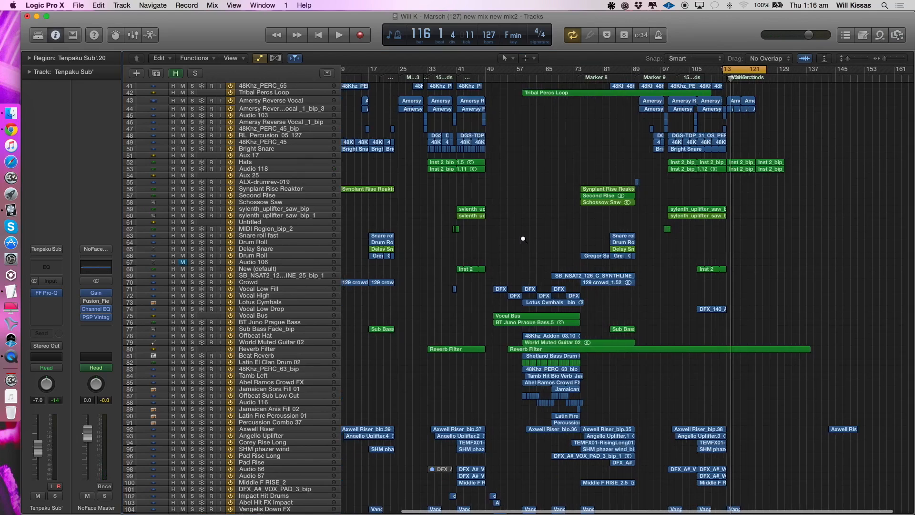
{"action": "scroll", "coordinate": [522, 239], "scroll_direction": "up", "scroll_amount": 10}
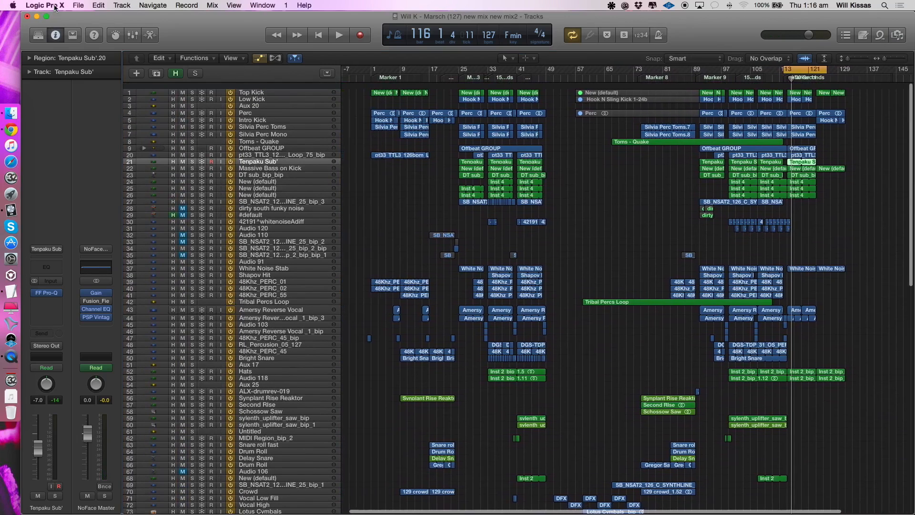
- Open the recent project Will K - Marsch (Master) 2 NEWER, closing the current project
{"action": "left_click", "coordinate": [78, 5]}
{"action": "mouse_move", "coordinate": [89, 44]}
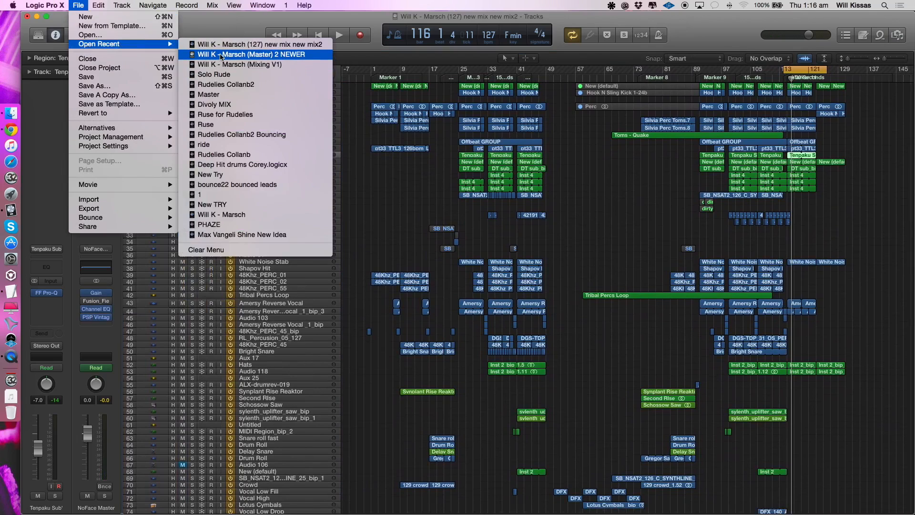
{"action": "left_click", "coordinate": [221, 55]}
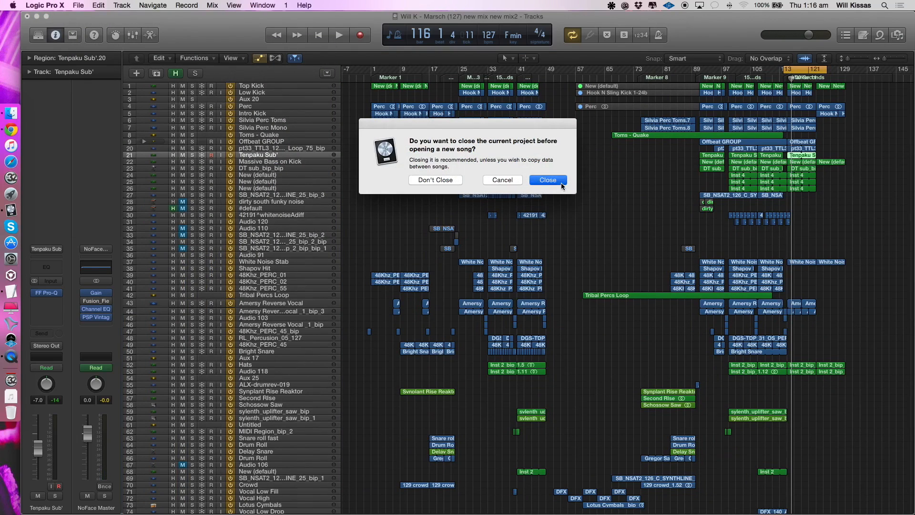
{"action": "left_click", "coordinate": [548, 180]}
{"action": "left_click", "coordinate": [437, 181]}
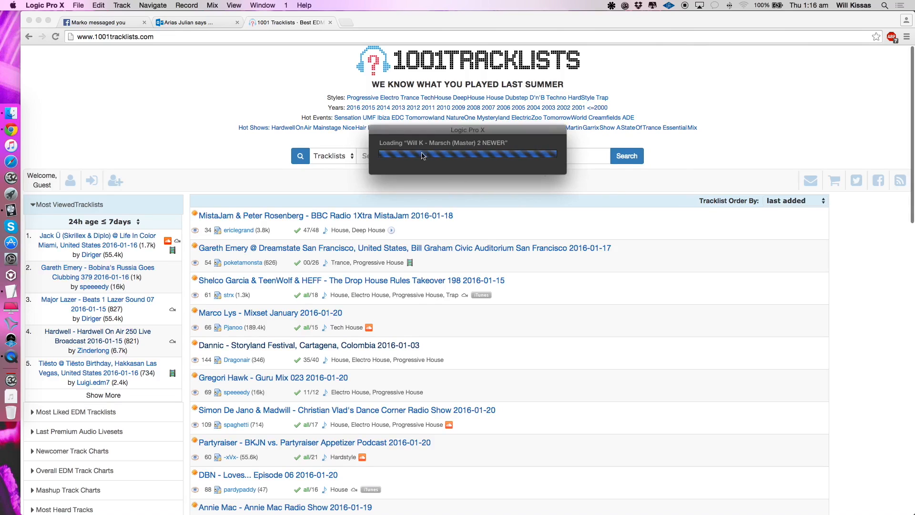
- Skip all missing audio files during loading and switch back from the web browser to Logic Pro X
{"action": "left_click", "coordinate": [175, 24]}
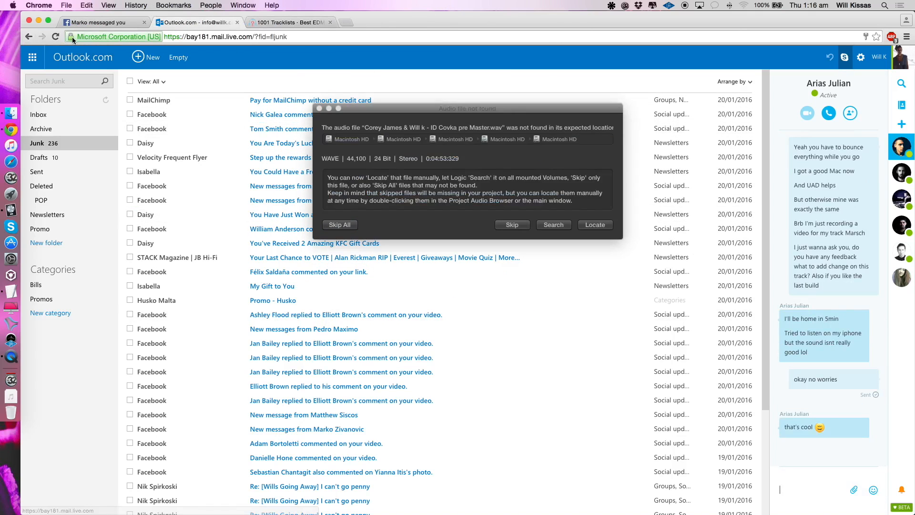
{"action": "left_click", "coordinate": [354, 224]}
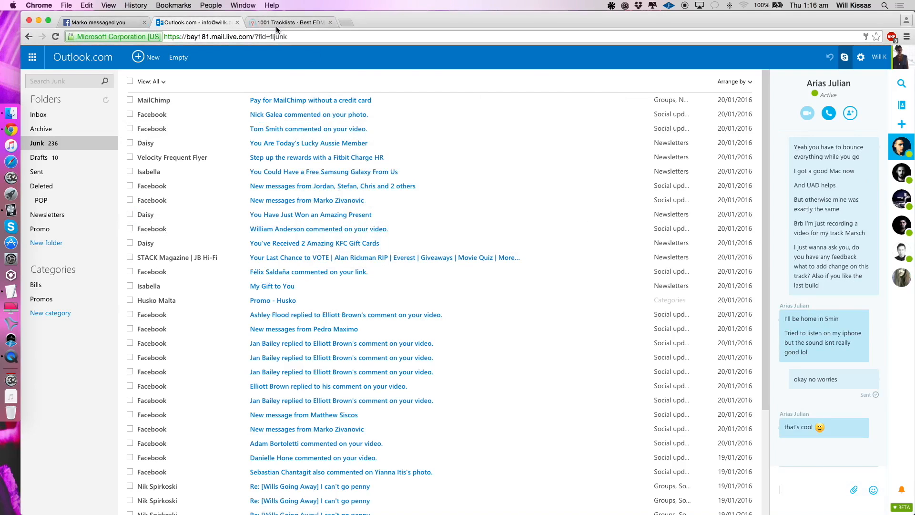
{"action": "left_click", "coordinate": [277, 23]}
{"action": "left_click", "coordinate": [9, 210]}
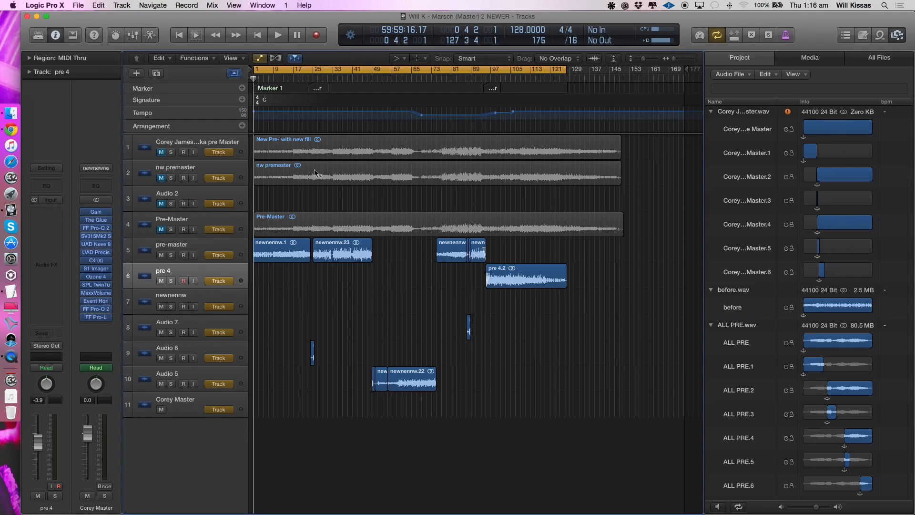
- Play the pre-master track from bar 1, select the pre 4 track to show the Corey Master chain, and stop playback
{"action": "left_click", "coordinate": [194, 242]}
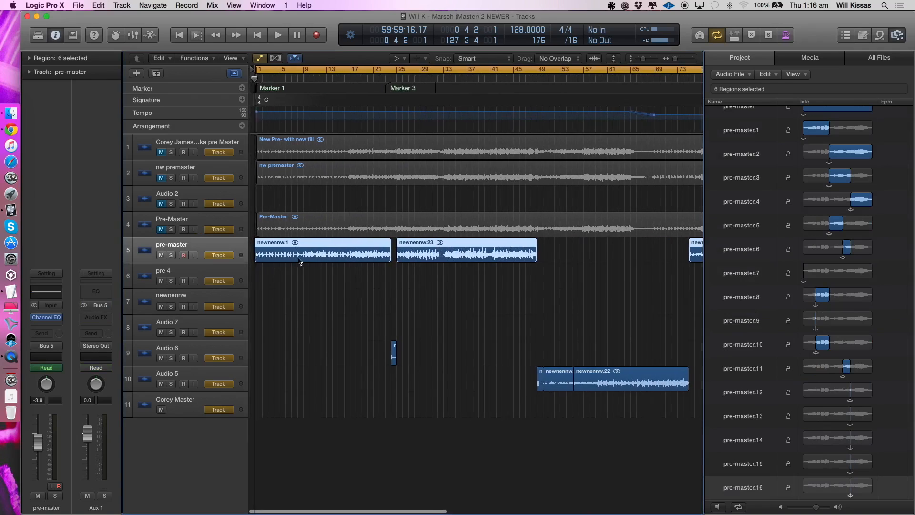
{"action": "key", "text": "XF86AudioRaiseVolume"}
{"action": "key", "text": "space"}
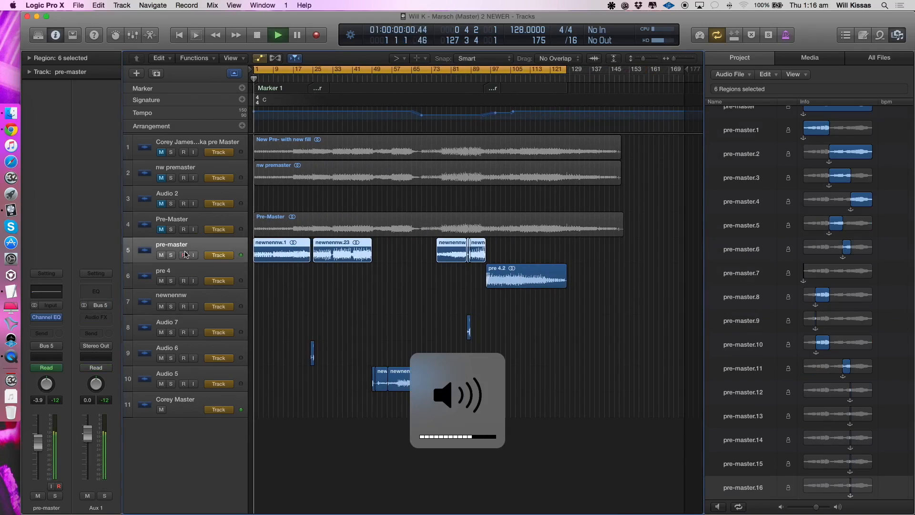
{"action": "key", "text": "XF86AudioLowerVolume"}
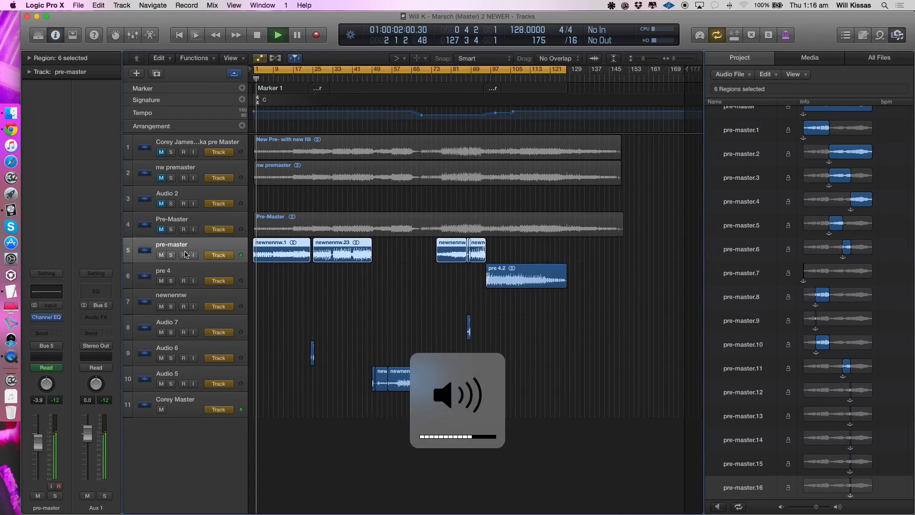
{"action": "left_click", "coordinate": [185, 284]}
{"action": "key", "text": "space"}
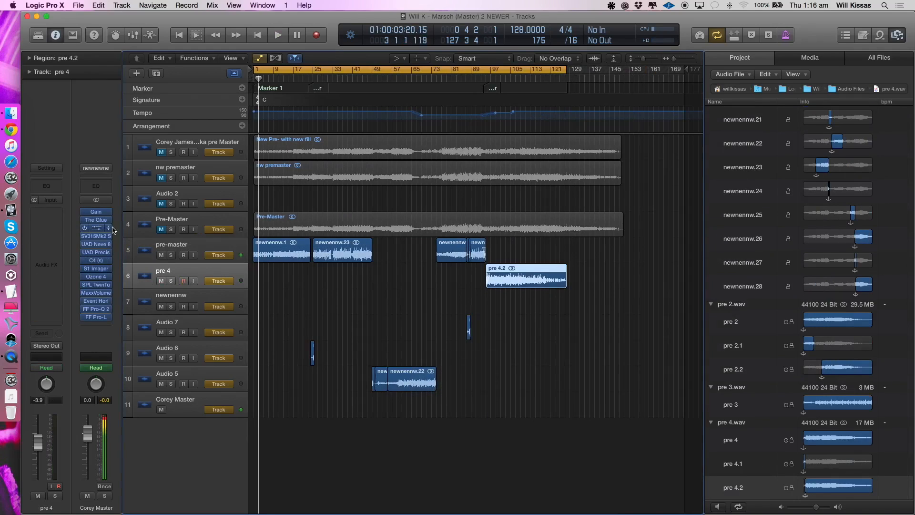
- Bypass every Corey Master plug-in except Gain, and play a cycle from bar 25 to 33 at a higher system volume
{"action": "key", "text": "space"}
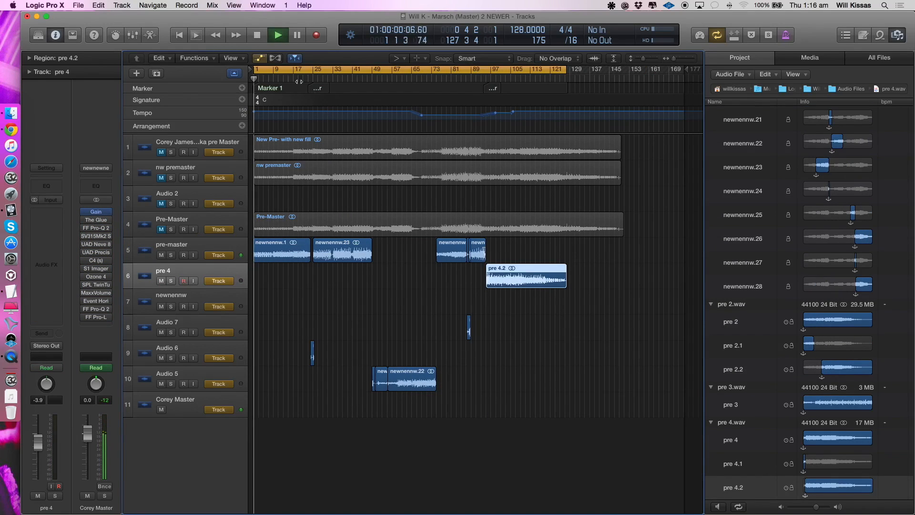
{"action": "left_click", "coordinate": [315, 70]}
{"action": "left_click_drag", "start_coordinate": [315, 70], "coordinate": [332, 89]}
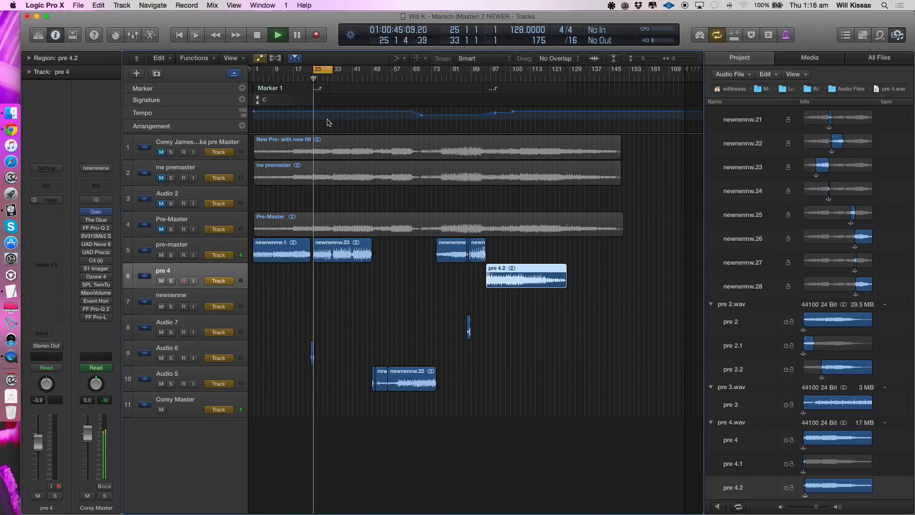
{"action": "key", "text": "super+Right"}
{"action": "key", "text": "super+Right"}
{"action": "key", "text": "super+Right"}
{"action": "left_click", "coordinate": [278, 203]}
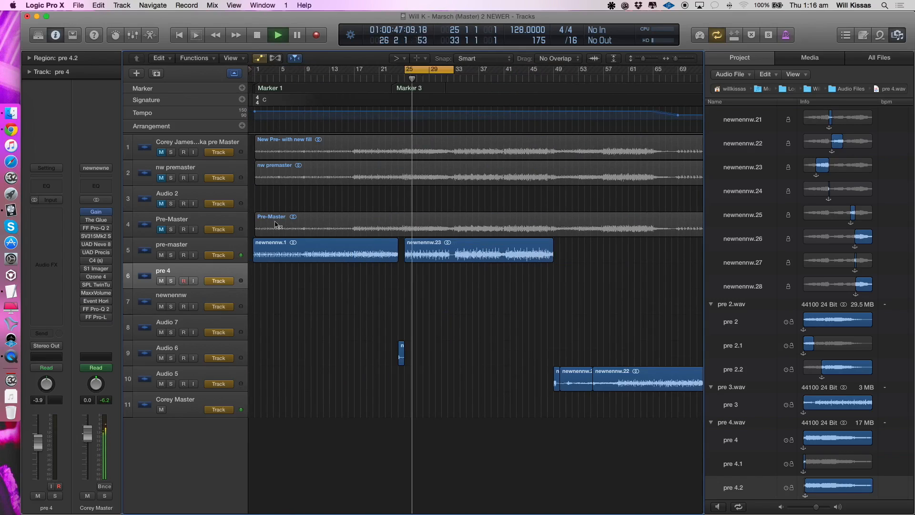
{"action": "key", "text": "XF86AudioRaiseVolume"}
{"action": "key", "text": "XF86AudioRaiseVolume"}
{"action": "key", "text": "space"}
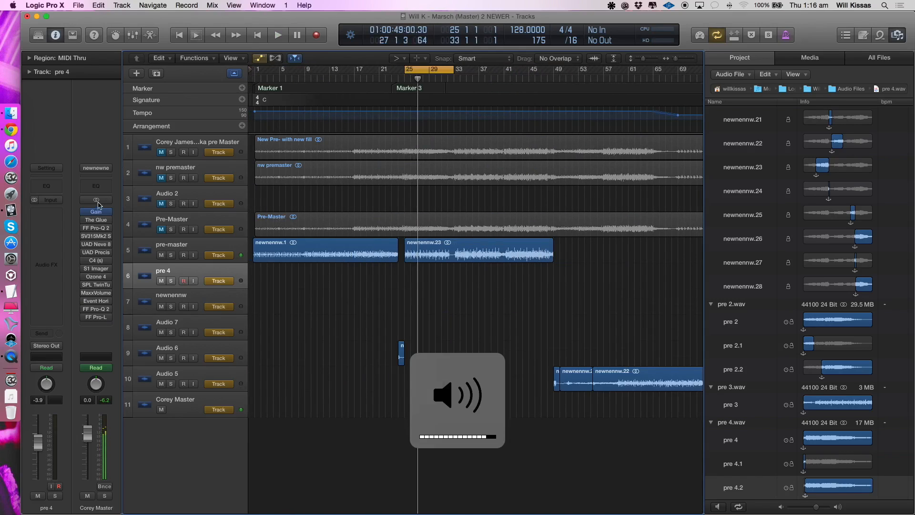
- Enable The Glue on Corey Master and check its settings during playback of the cycle
{"action": "key", "text": "space"}
{"action": "left_click", "coordinate": [86, 221]}
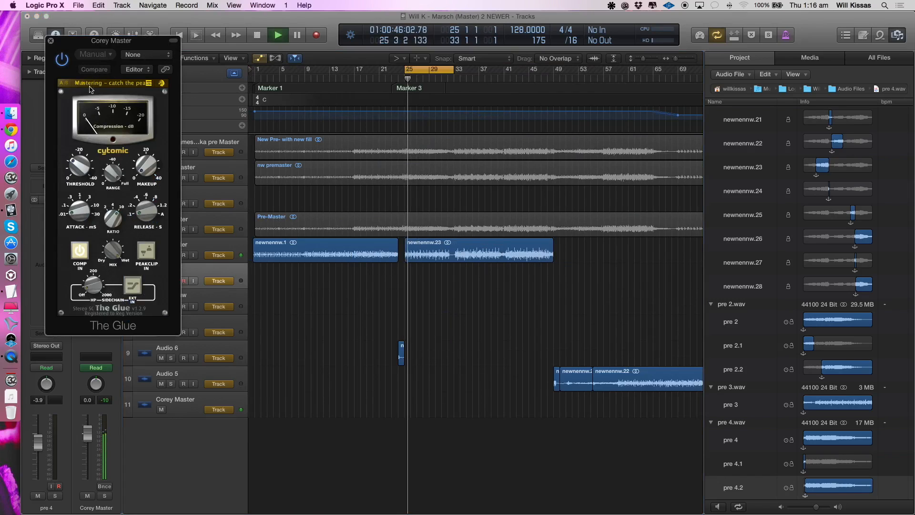
{"action": "left_click", "coordinate": [50, 40]}
{"action": "key", "text": "space"}
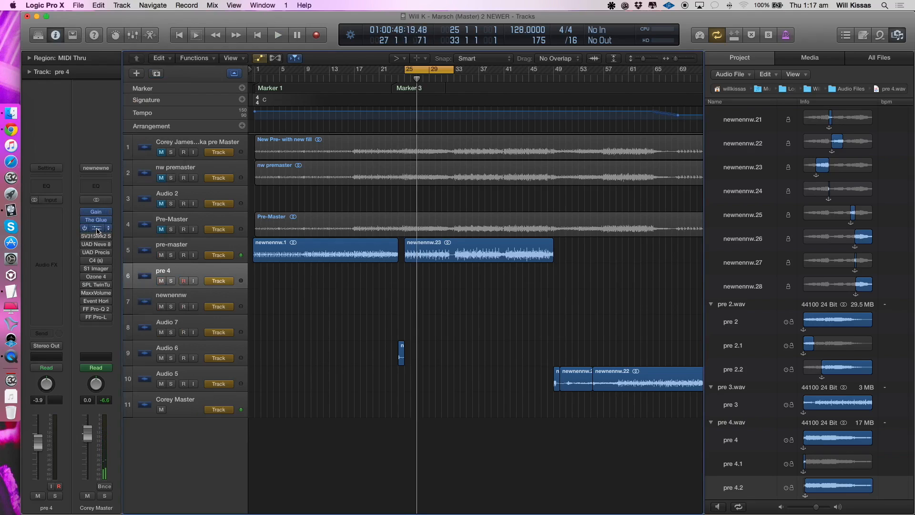
- Enable and open the FF Pro-Q 2 that follows The Glue, and play the cycle through it
{"action": "left_click", "coordinate": [108, 310]}
{"action": "key", "text": "space"}
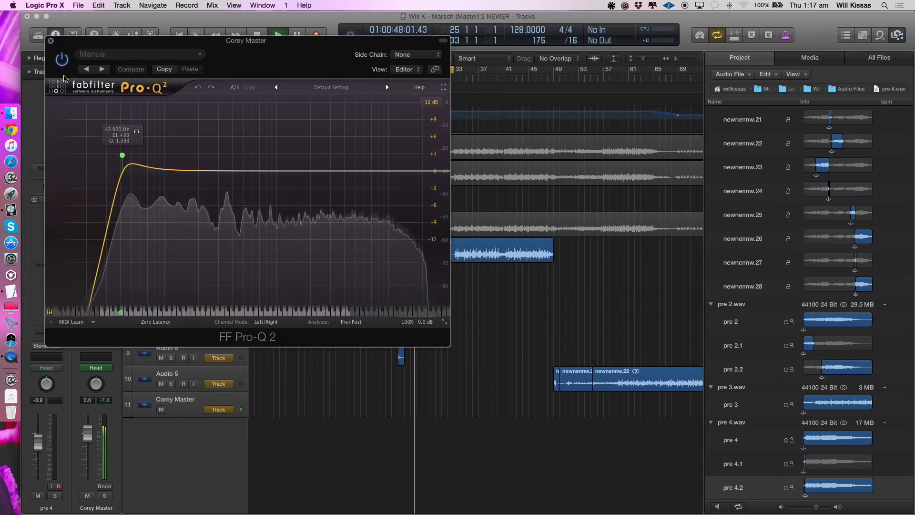
{"action": "key", "text": "space"}
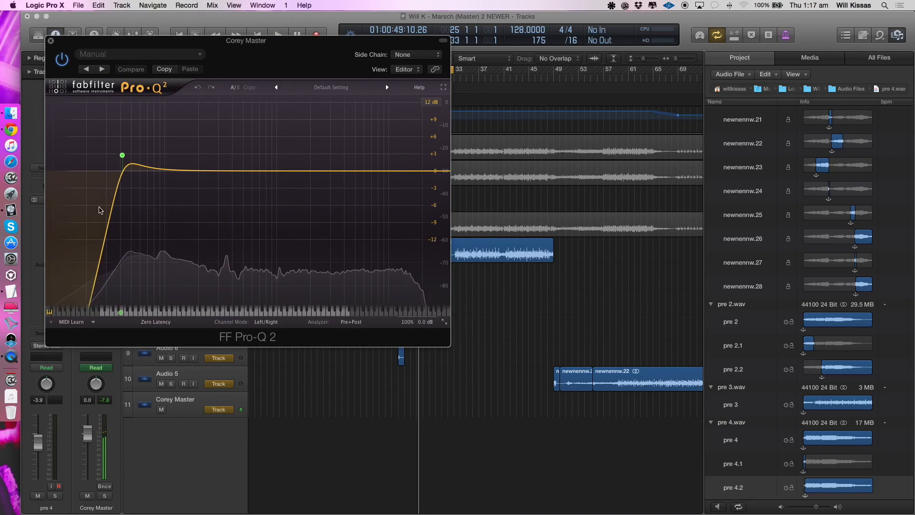
- Adjust the 42 Hz low-cut band in FF Pro-Q 2, close the plug-in, and restart the cycle
{"action": "mouse_move", "coordinate": [123, 156]}
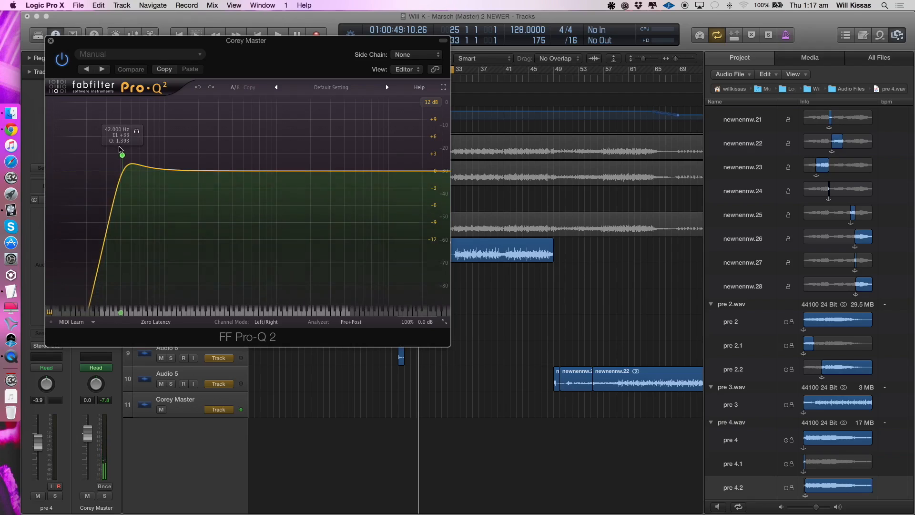
{"action": "left_click", "coordinate": [120, 149], "text": "alt+shift"}
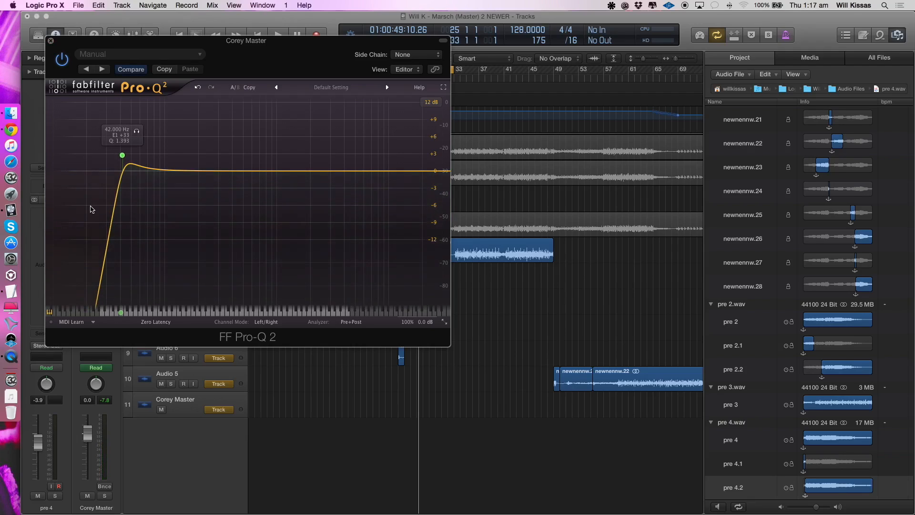
{"action": "left_click", "coordinate": [51, 42]}
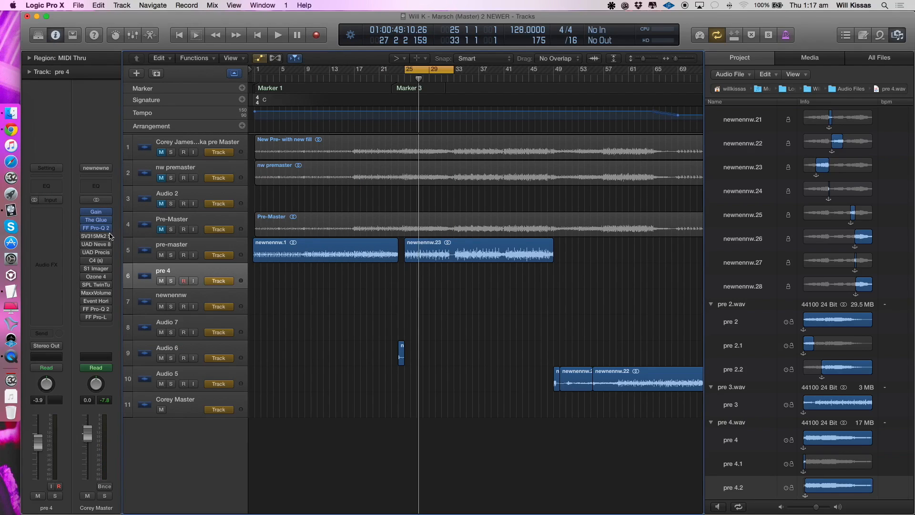
{"action": "key", "text": "space"}
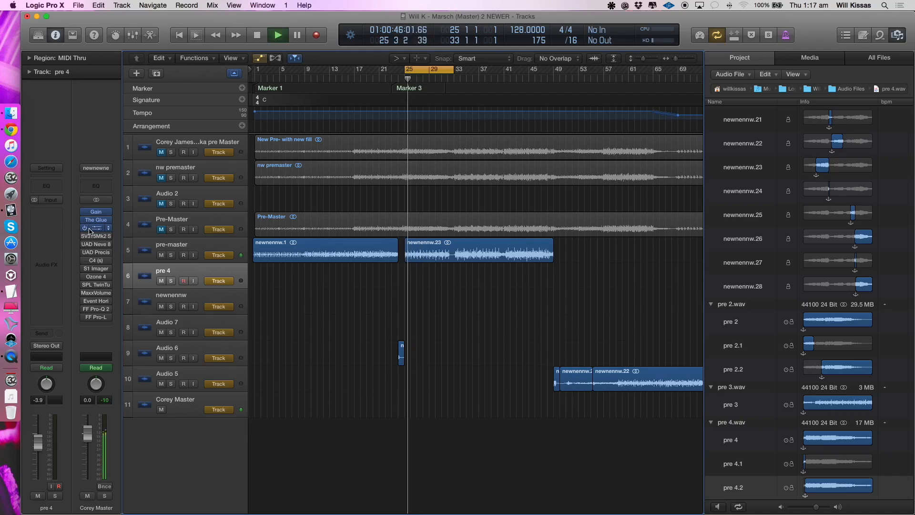
- Enable SV315Mk2 and UAD Neve 88RS Legacy on Corey Master, and place the open Neve window clear of the channel strips
{"action": "key", "text": "space"}
{"action": "key", "text": "space"}
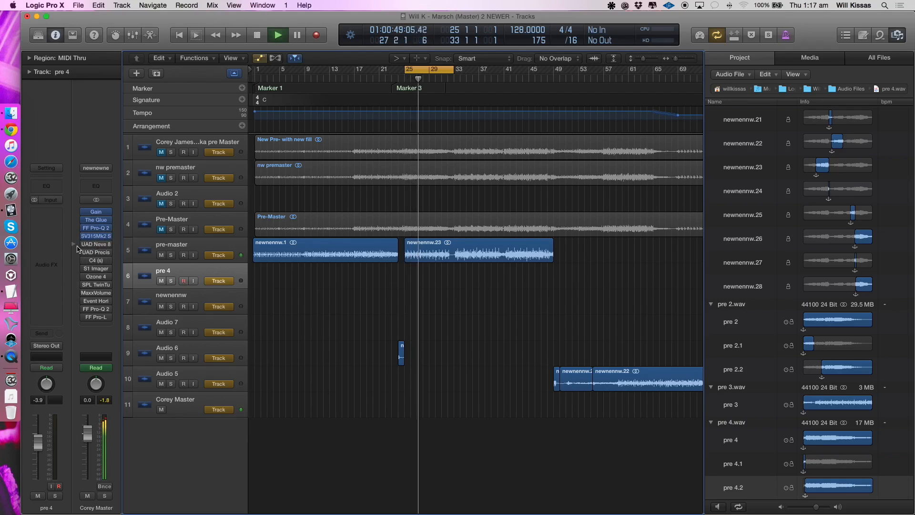
{"action": "left_click", "coordinate": [95, 245]}
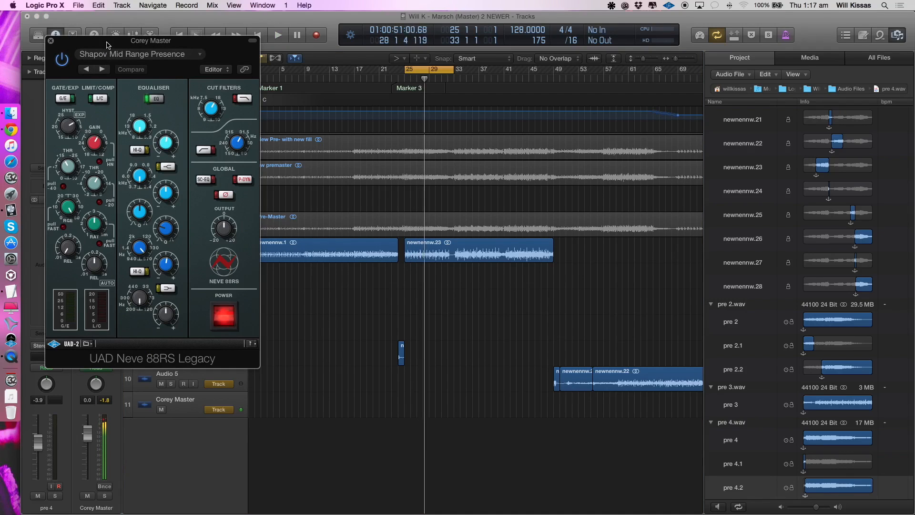
{"action": "left_click_drag", "start_coordinate": [107, 70], "coordinate": [417, 129]}
- Show the preset options of the Neve 88RS Legacy, with Shapov Mid Range Presence kept as its setting
{"action": "left_click", "coordinate": [455, 113]}
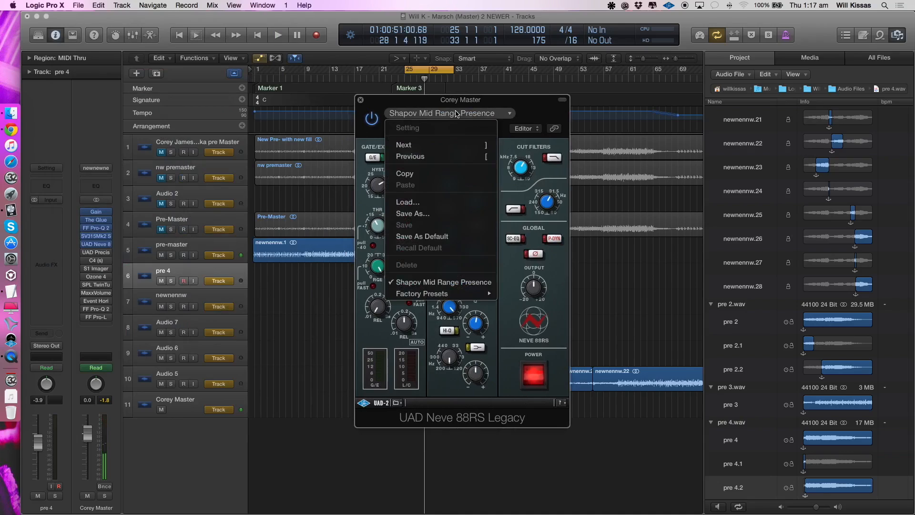
{"action": "left_click", "coordinate": [510, 264]}
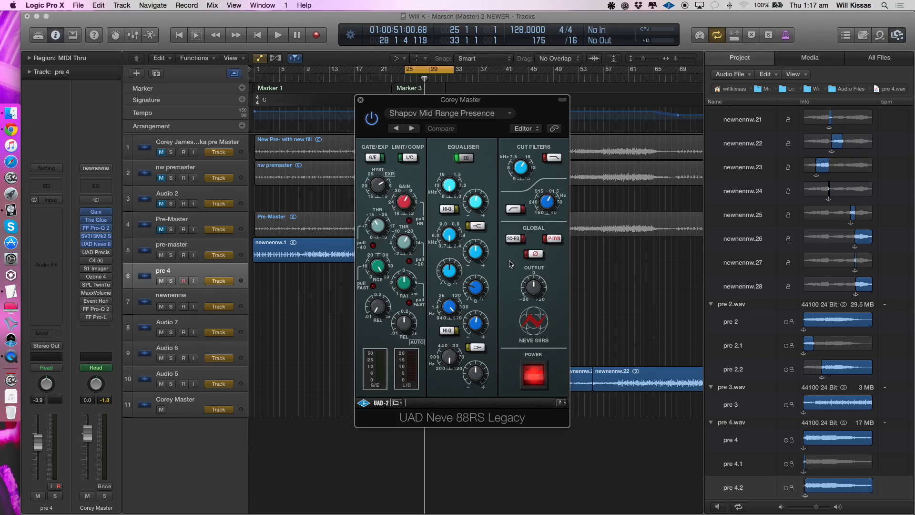
{"action": "left_click", "coordinate": [474, 113]}
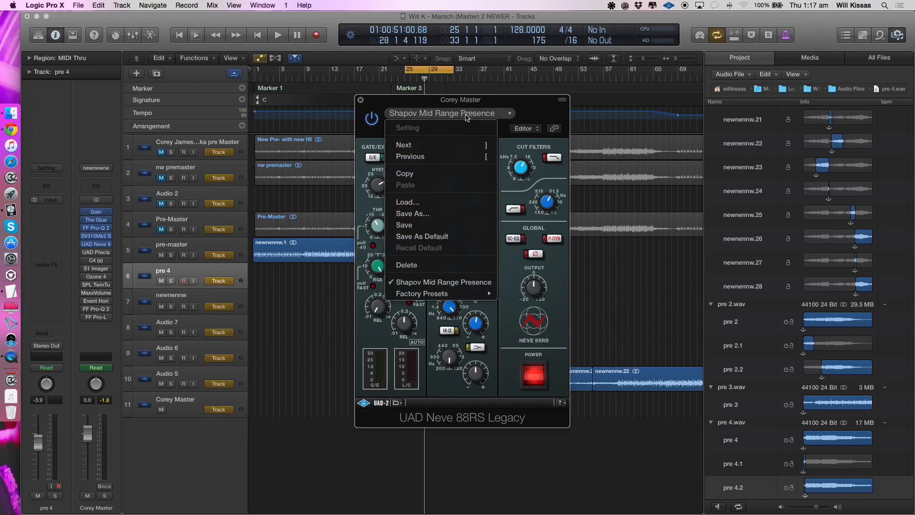
{"action": "left_click", "coordinate": [520, 290]}
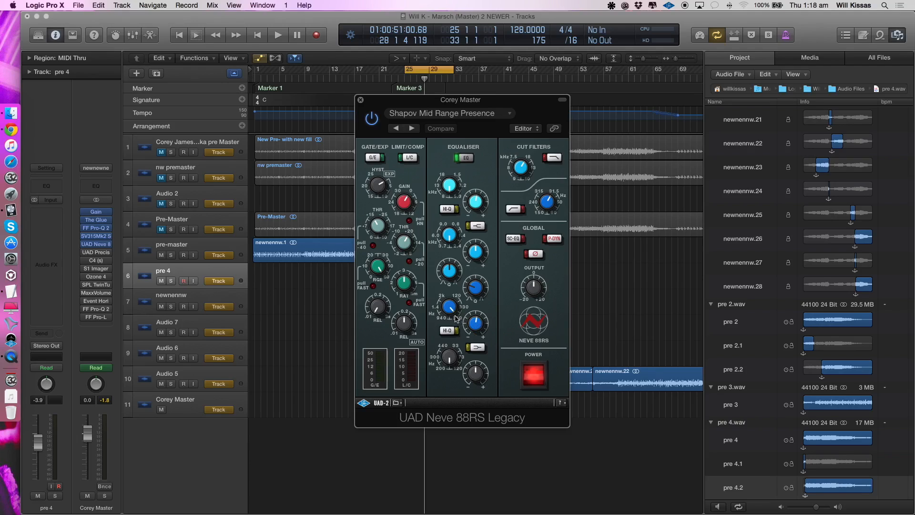
- Play the cycle while bypassing and re-enabling the Neve 88RS Legacy, stop playback, and close the plug-in
{"action": "key", "text": "space"}
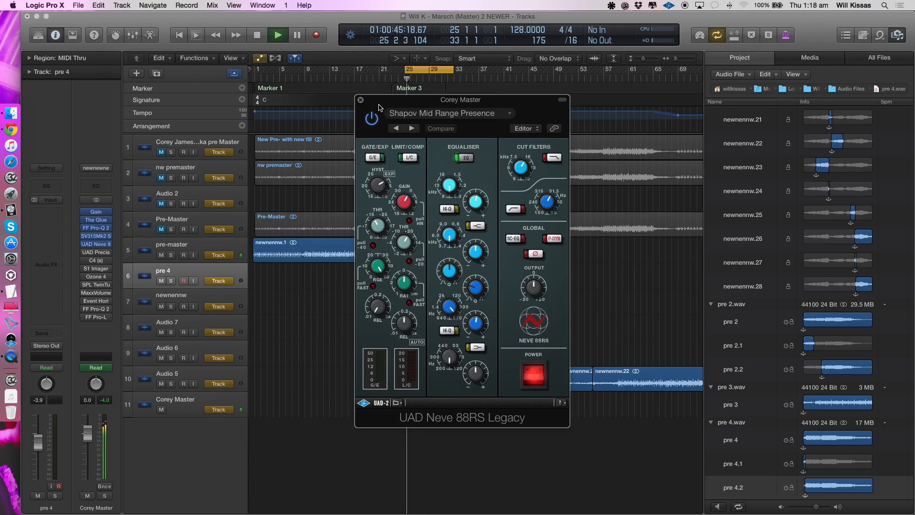
{"action": "left_click", "coordinate": [371, 118]}
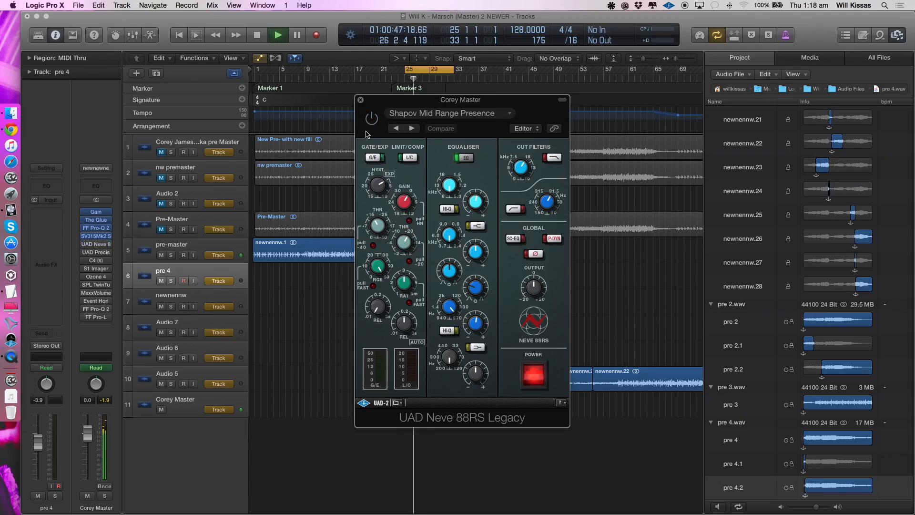
{"action": "left_click", "coordinate": [370, 122]}
{"action": "key", "text": "space"}
{"action": "left_click", "coordinate": [361, 100]}
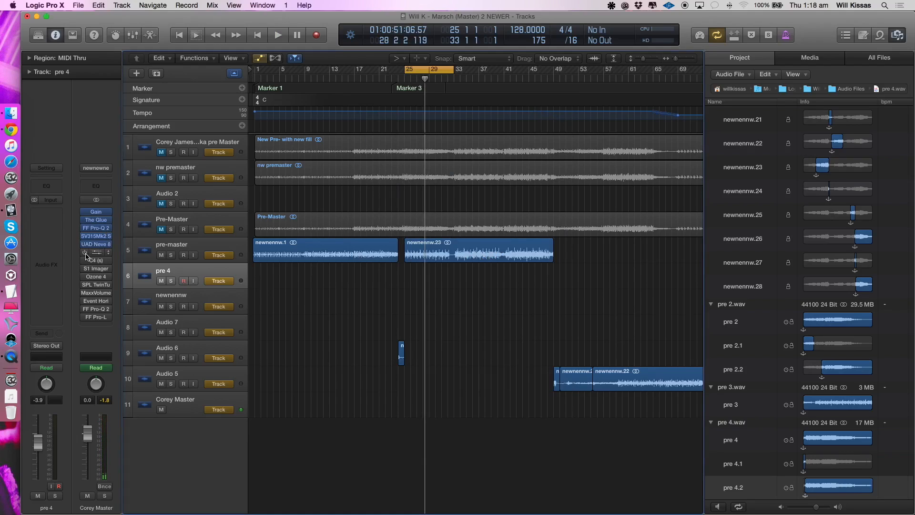
- Enable and open UAD Precision Equalizer on Corey Master, move its window clear of the channel strips, and play the cycle through it
{"action": "left_click", "coordinate": [95, 253]}
{"action": "key", "text": "space"}
{"action": "left_click_drag", "start_coordinate": [130, 46], "coordinate": [414, 185]}
{"action": "key", "text": "space"}
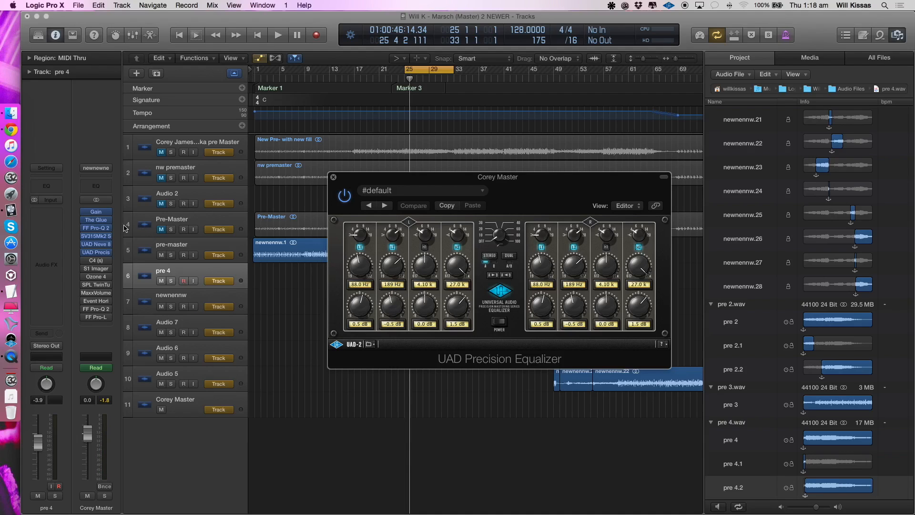
- Try a bell band at about 221 Hz in the first FF Pro-Q 2 during playback, delete it, and close the plug-in
{"action": "left_click", "coordinate": [96, 228]}
{"action": "key", "text": "space"}
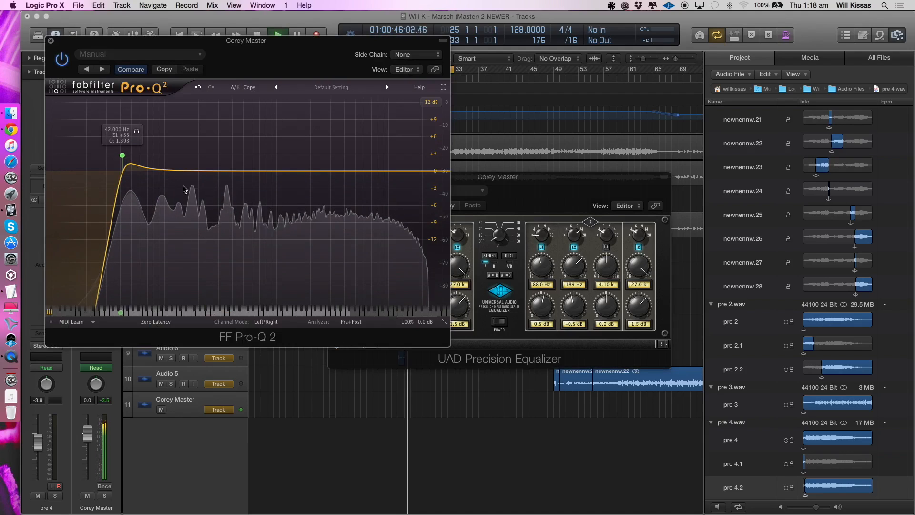
{"action": "left_click", "coordinate": [206, 171]}
{"action": "mouse_move", "coordinate": [209, 170]}
{"action": "left_mouse_down"}
{"action": "mouse_move", "coordinate": [172, 168]}
{"action": "mouse_move", "coordinate": [203, 170]}
{"action": "left_mouse_up"}
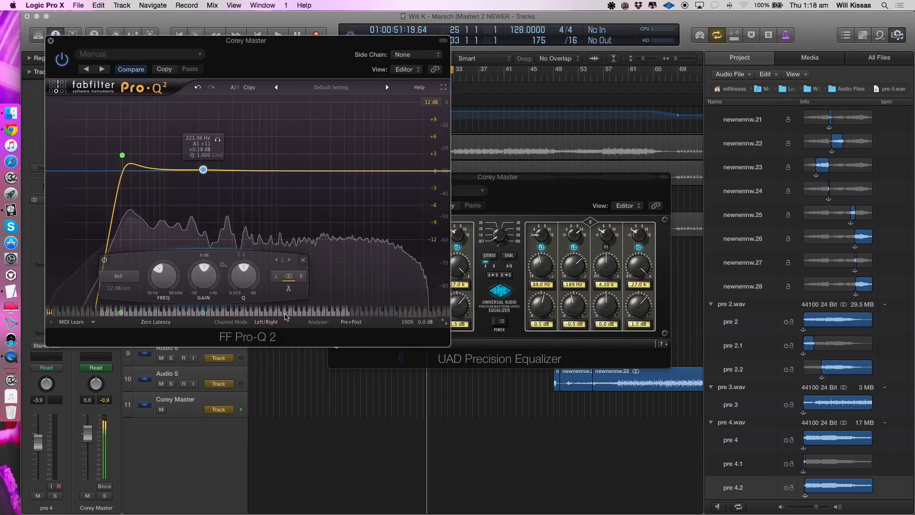
{"action": "left_click", "coordinate": [302, 260]}
{"action": "left_click", "coordinate": [122, 155]}
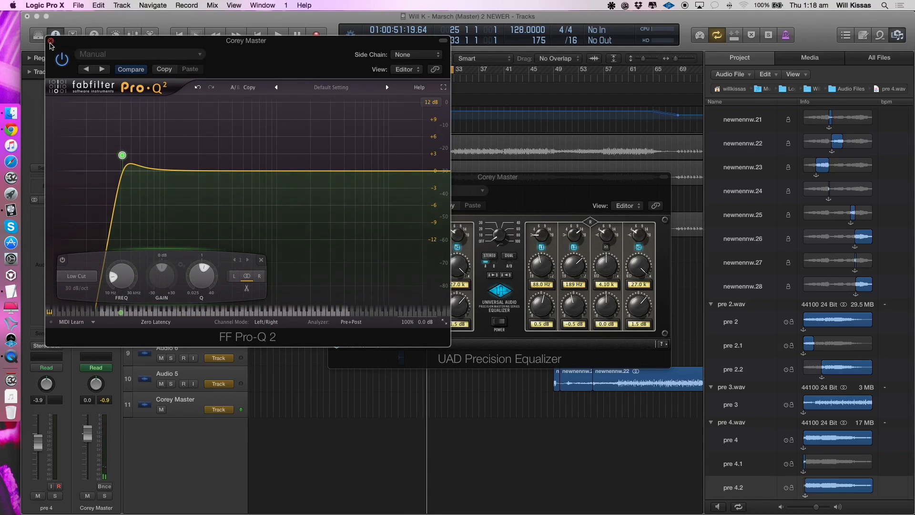
{"action": "left_click", "coordinate": [51, 42]}
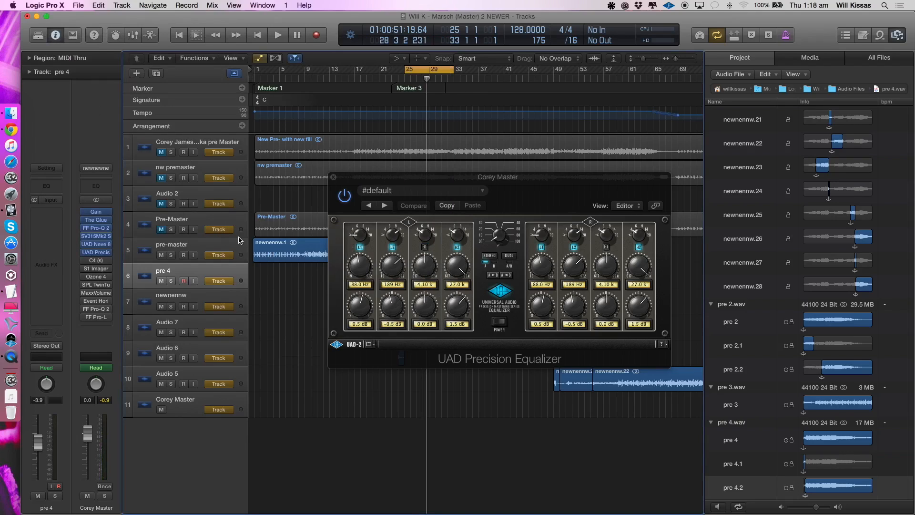
- Search the Mac for "freq chart", open FREQ CHART in Preview to consult the note frequencies, and close it
{"action": "left_click", "coordinate": [392, 293]}
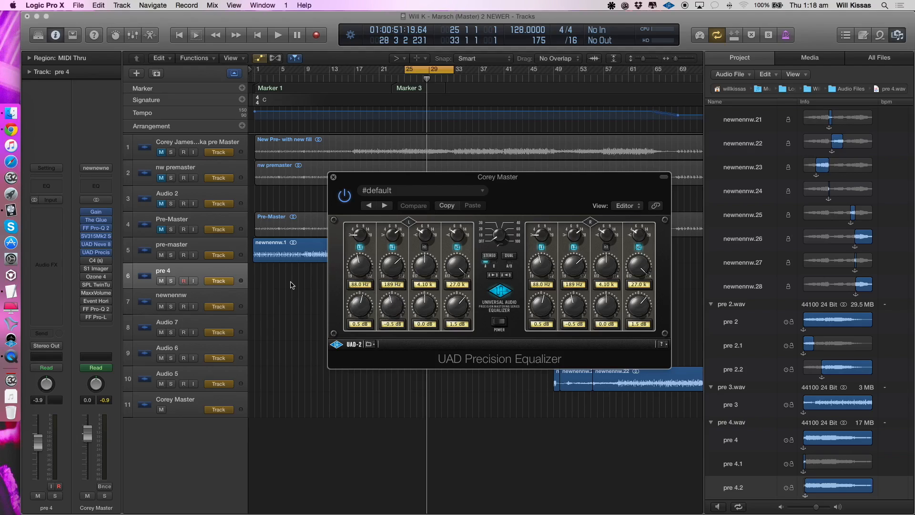
{"action": "left_click", "coordinate": [885, 5]}
{"action": "type", "text": "freq chart"}
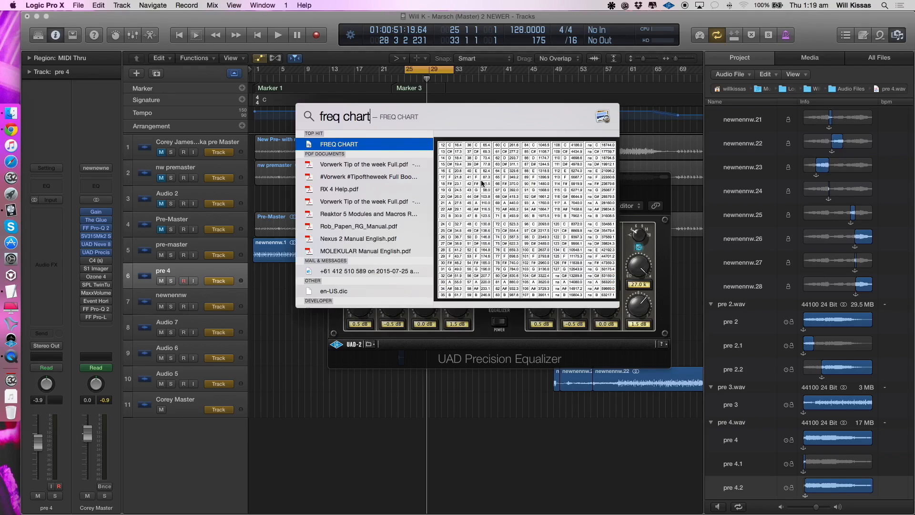
{"action": "double_click", "coordinate": [342, 152]}
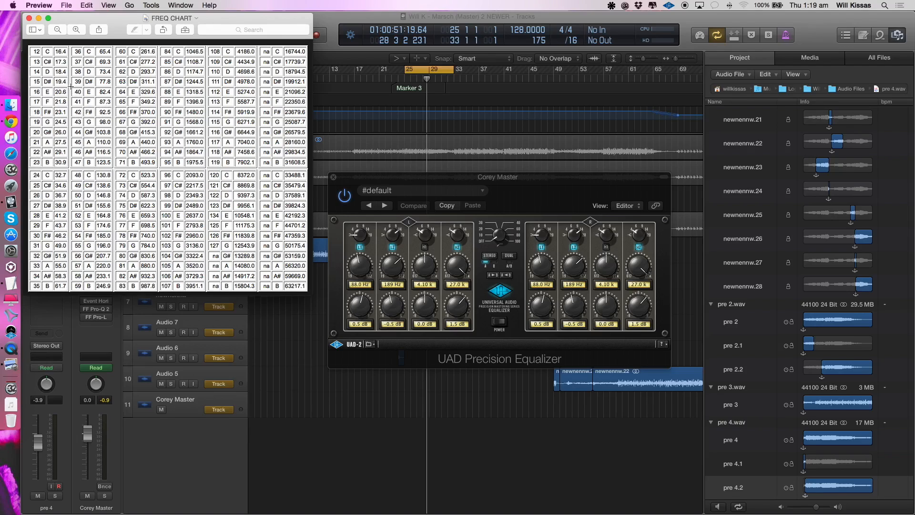
{"action": "left_click", "coordinate": [29, 19]}
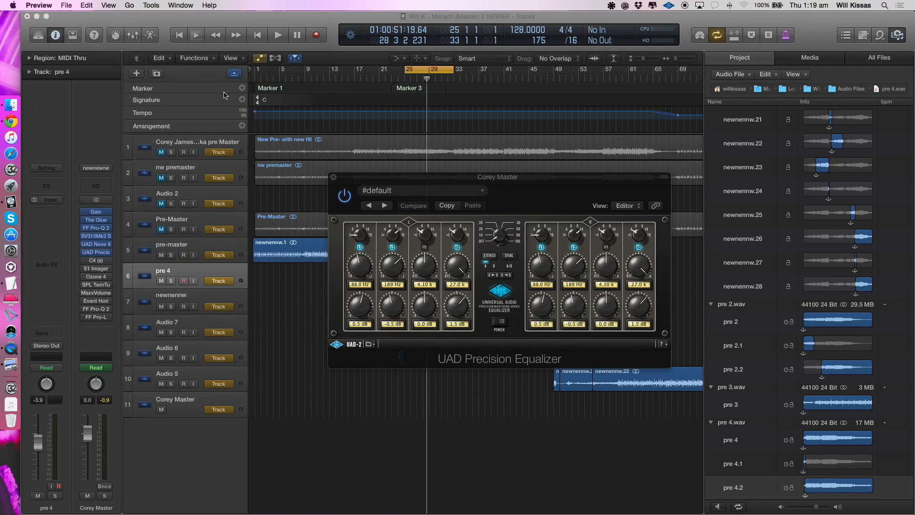
- Open the frequency value of the left channel's 88 Hz band in the Precision Equalizer for editing, and confirm it
{"action": "left_click", "coordinate": [349, 285]}
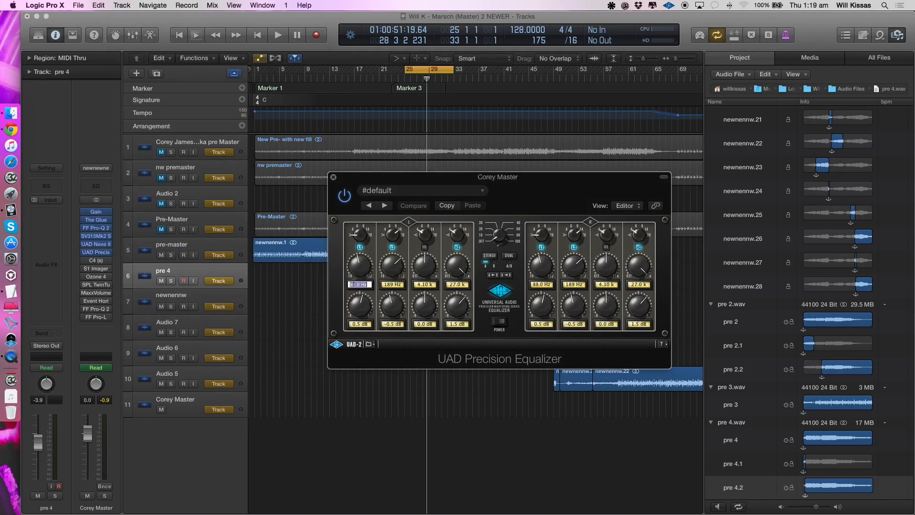
{"action": "left_click", "coordinate": [357, 285]}
{"action": "double_click", "coordinate": [356, 285]}
{"action": "key", "text": "Return"}
- Compare the cycle with the Precision Equalizer bypassed and enabled, stop playback, and close the plug-in
{"action": "key", "text": "space"}
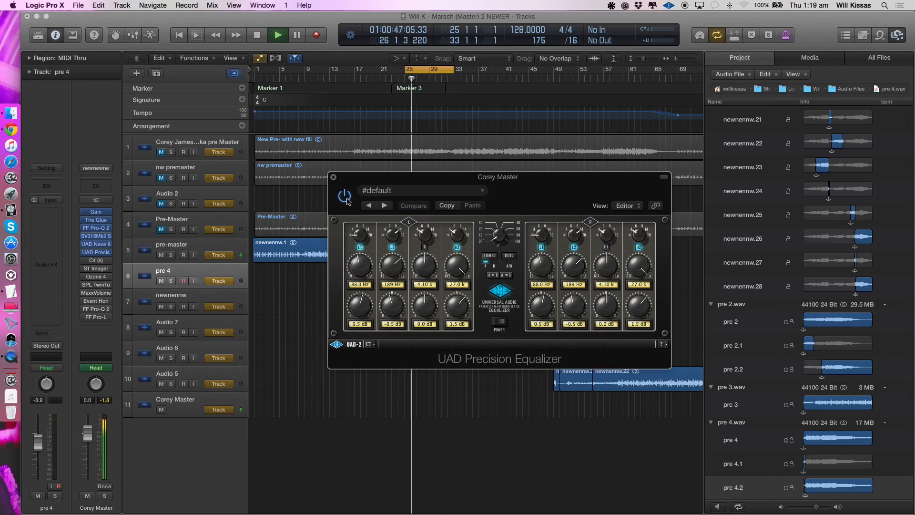
{"action": "left_click", "coordinate": [344, 196]}
{"action": "left_click", "coordinate": [344, 196]}
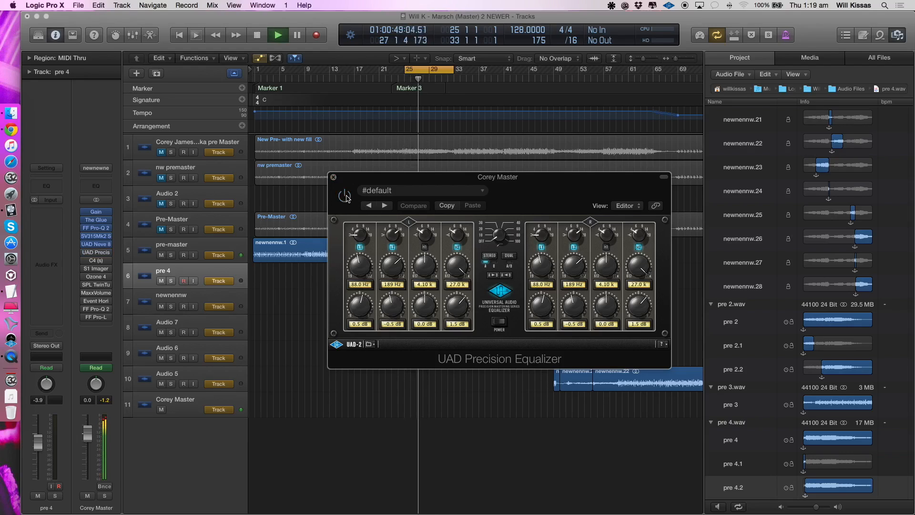
{"action": "key", "text": "space"}
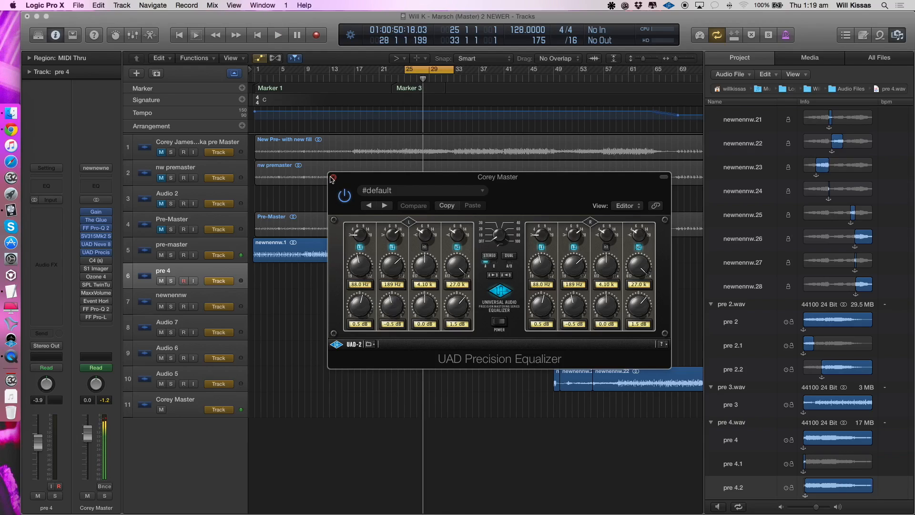
{"action": "left_click", "coordinate": [332, 178]}
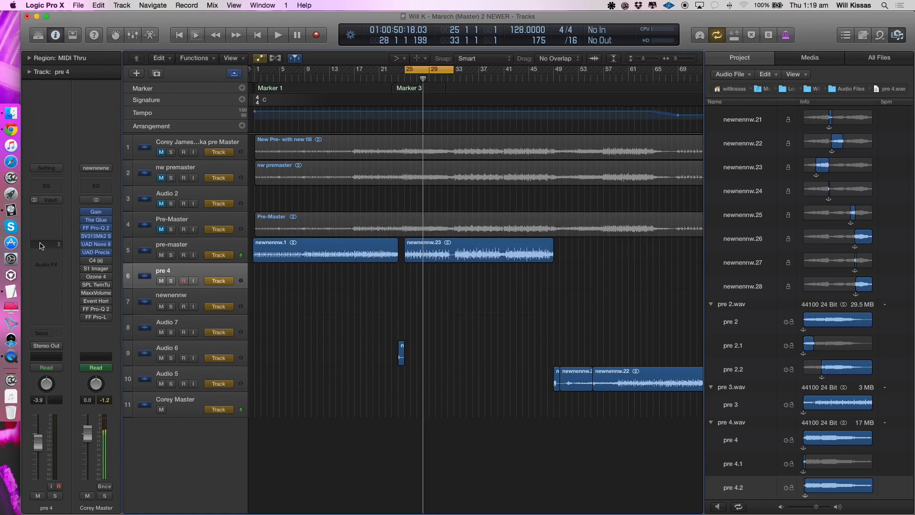
- Enable and open the C4 (s) multiband processor on Corey Master, play the cycle through it, close it, and stop playback
{"action": "left_click", "coordinate": [96, 261]}
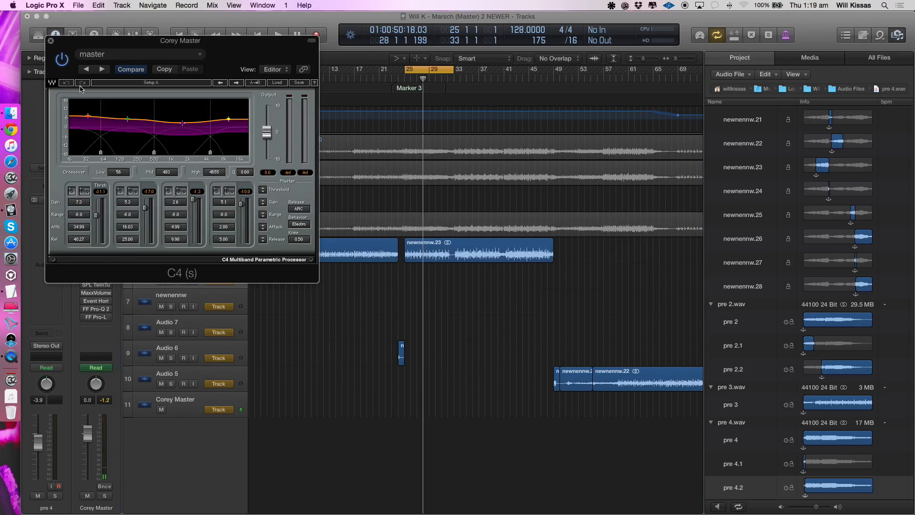
{"action": "key", "text": "space"}
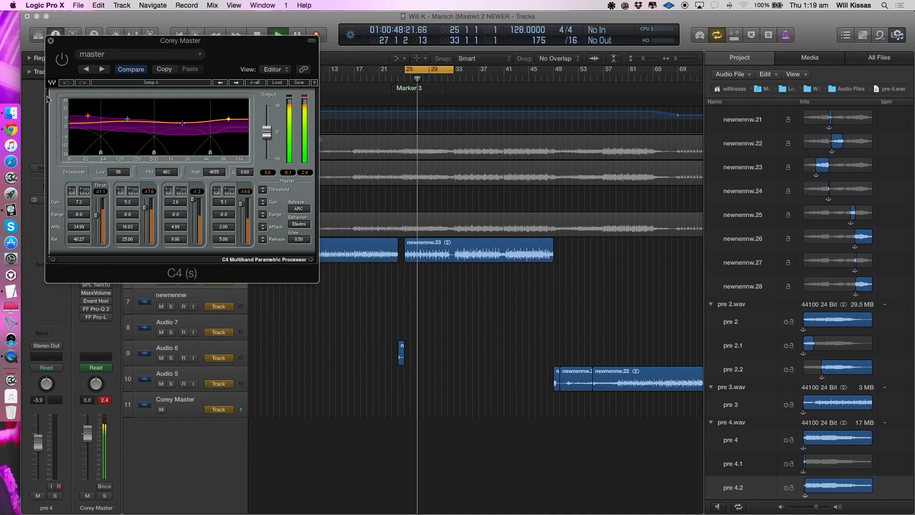
{"action": "left_click", "coordinate": [51, 40]}
{"action": "key", "text": "space"}
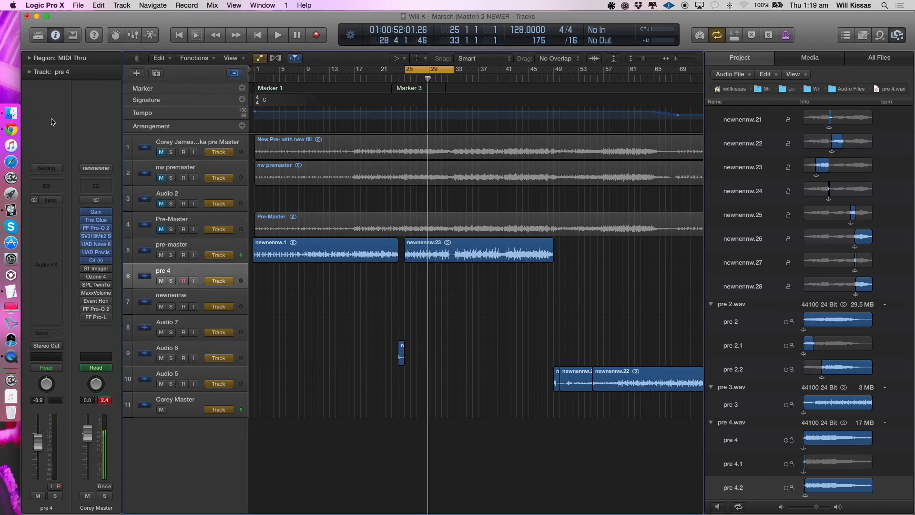
- Check the pre-master track's channel strip and return to the pre 4 track
{"action": "left_click", "coordinate": [170, 243]}
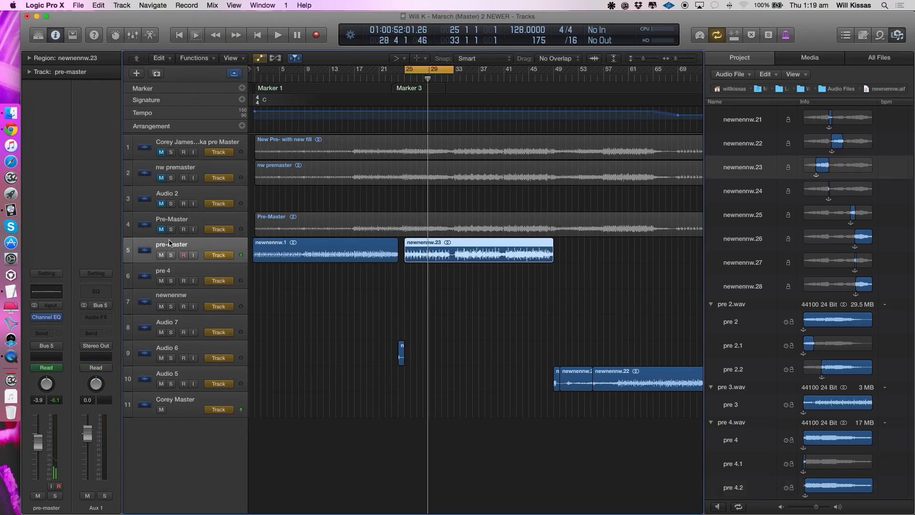
{"action": "left_click", "coordinate": [173, 273]}
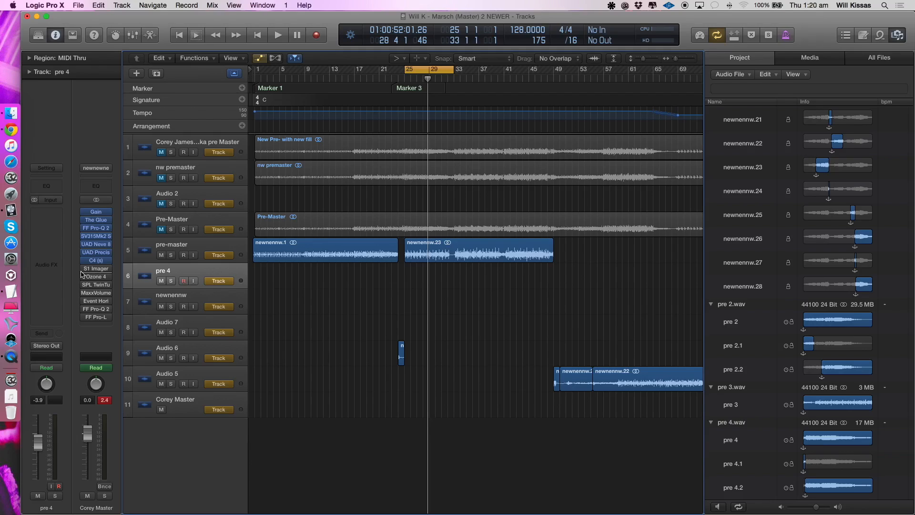
- Enable the S1 Imager on the master channel and compare it bypassed and active during playback
{"action": "left_click", "coordinate": [95, 268]}
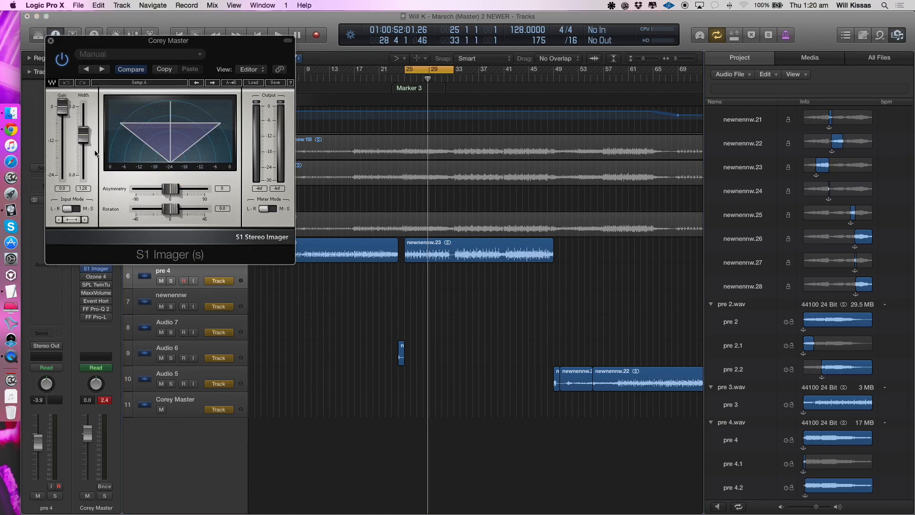
{"action": "key", "text": "space"}
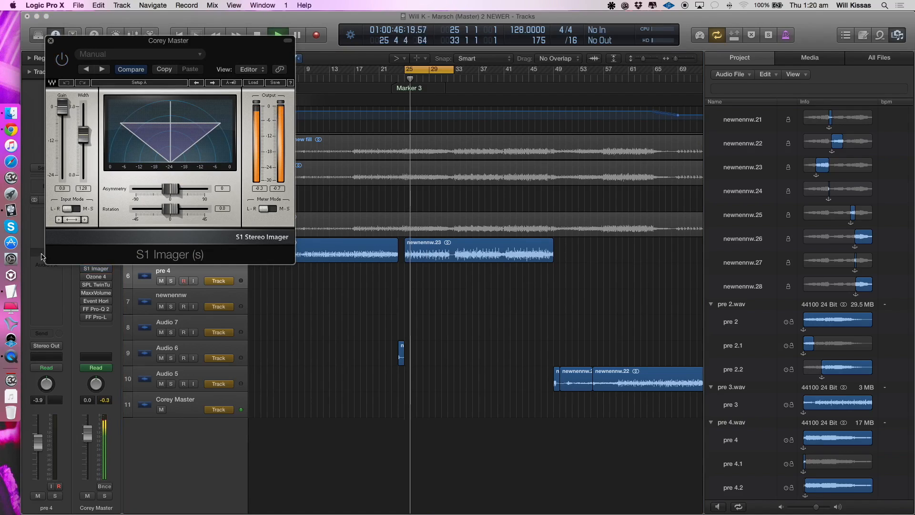
{"action": "left_click", "coordinate": [62, 59]}
{"action": "key", "text": "space"}
{"action": "key", "text": "super+w"}
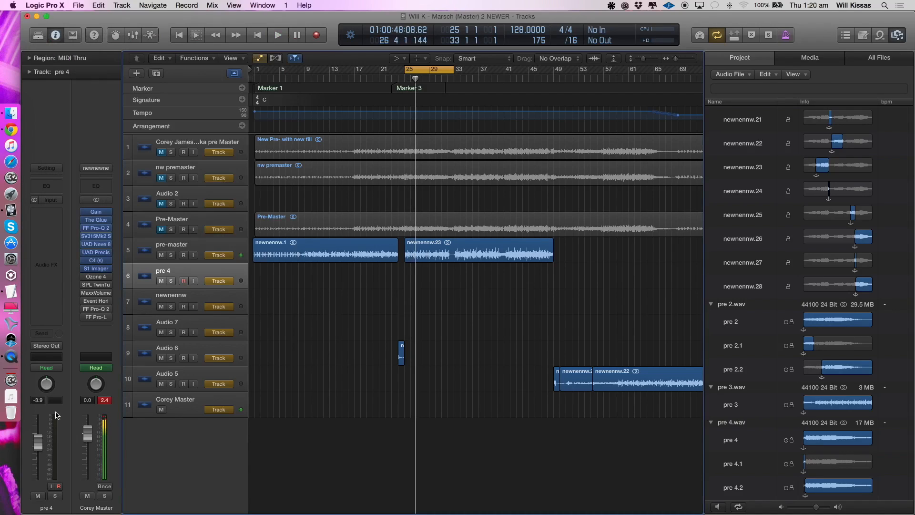
- Enable Ozone 4 on the master channel and audition its multiband harmonic exciter during playback
{"action": "left_click", "coordinate": [96, 276]}
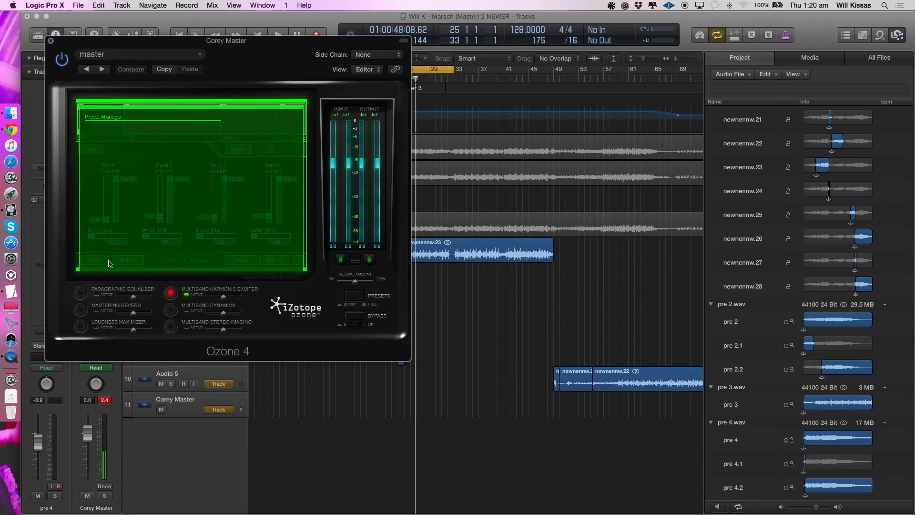
{"action": "left_click", "coordinate": [253, 262]}
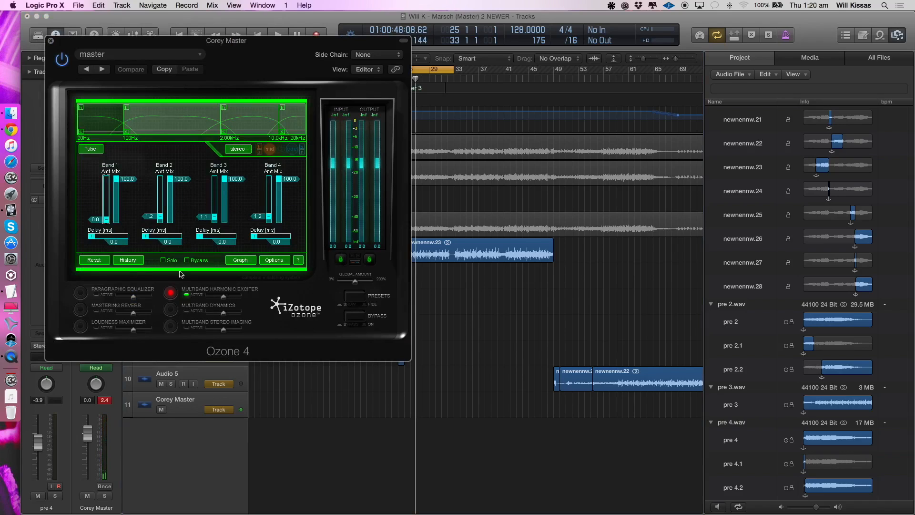
{"action": "key", "text": "space"}
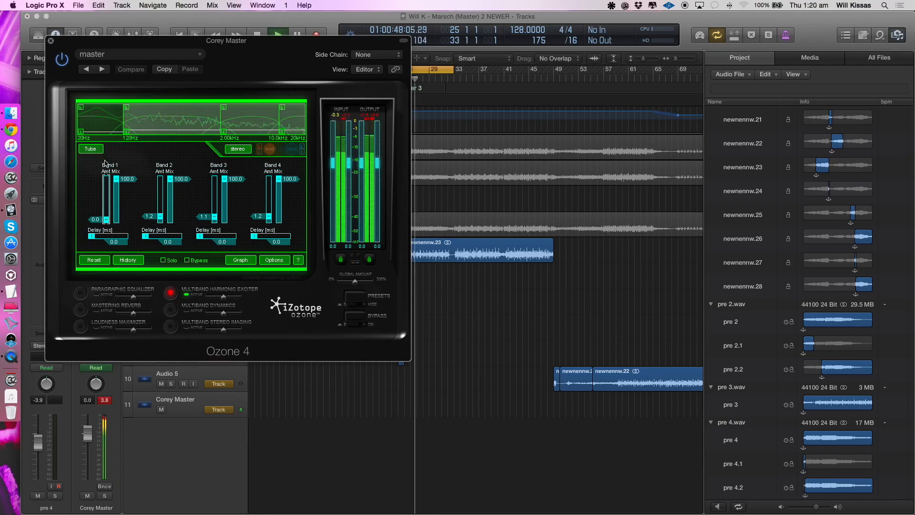
{"action": "key", "text": "space"}
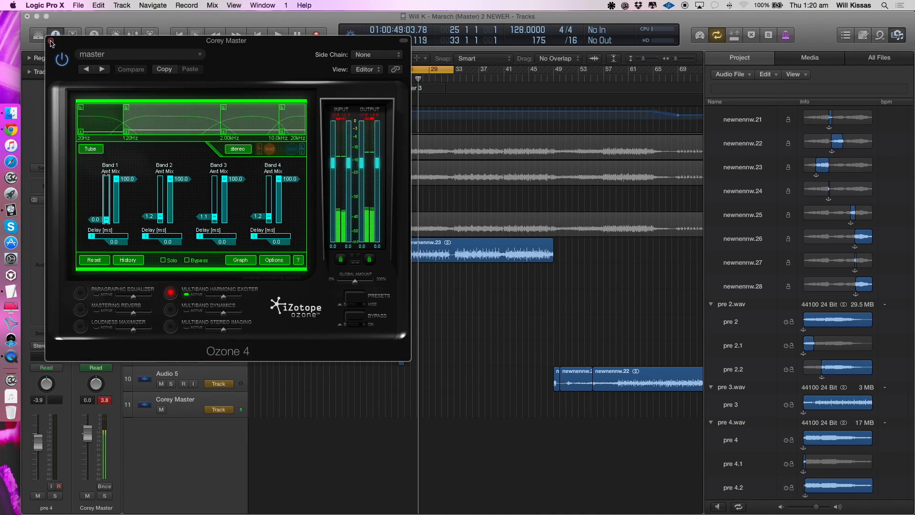
{"action": "key", "text": "super+w"}
- Enable SPL TwinTube on the master channel and compare it bypassed and active during playback at a higher system volume
{"action": "left_click", "coordinate": [99, 286]}
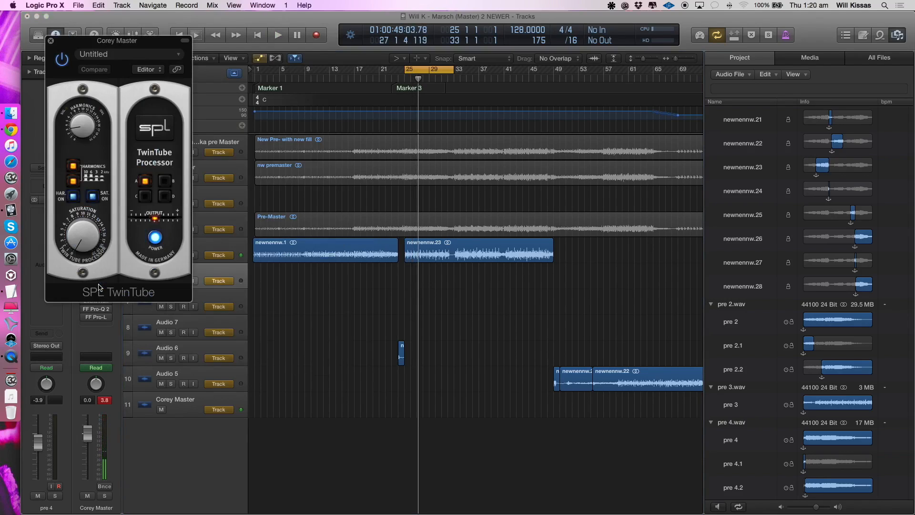
{"action": "key", "text": "XF86AudioRaiseVolume"}
{"action": "key", "text": "space"}
{"action": "key", "text": "XF86AudioRaiseVolume"}
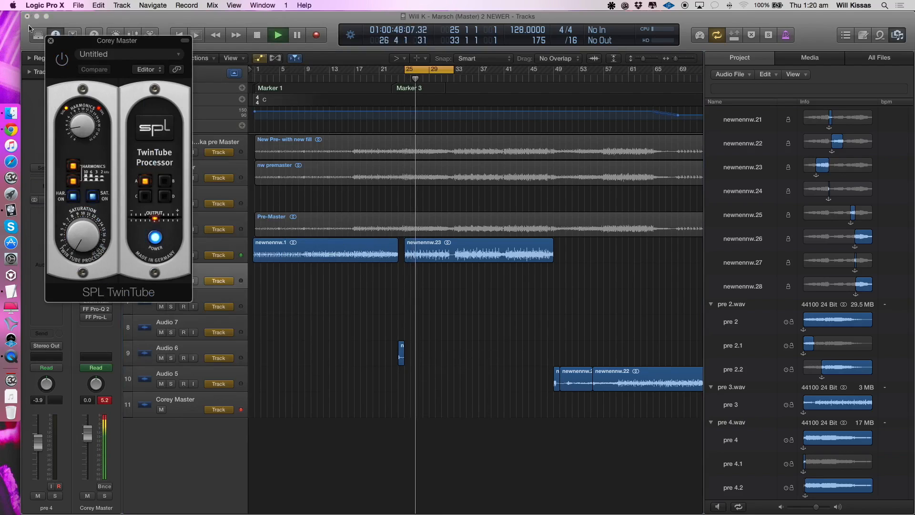
{"action": "left_click", "coordinate": [60, 61]}
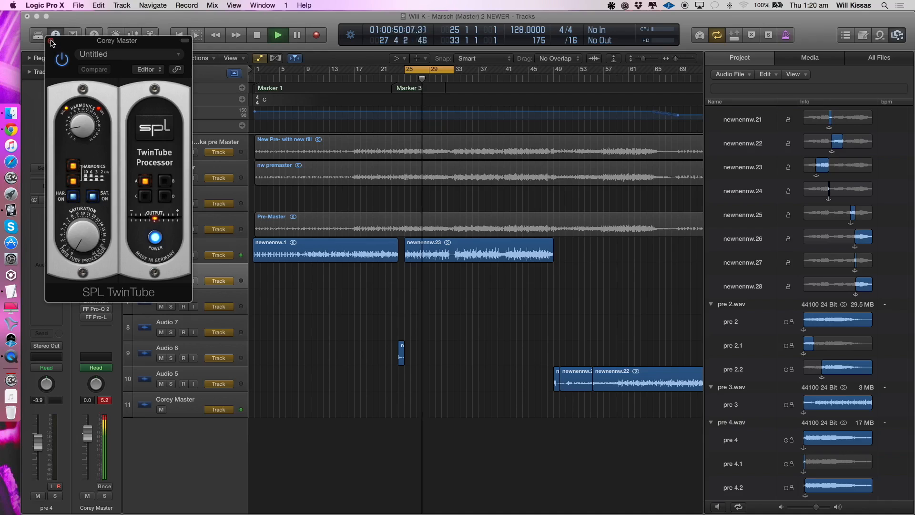
{"action": "left_click", "coordinate": [51, 41]}
{"action": "key", "text": "space"}
- Set the cycle region from bar 88 to bar 94 and play back the section
{"action": "scroll", "coordinate": [643, 183], "scroll_direction": "right", "scroll_amount": 10}
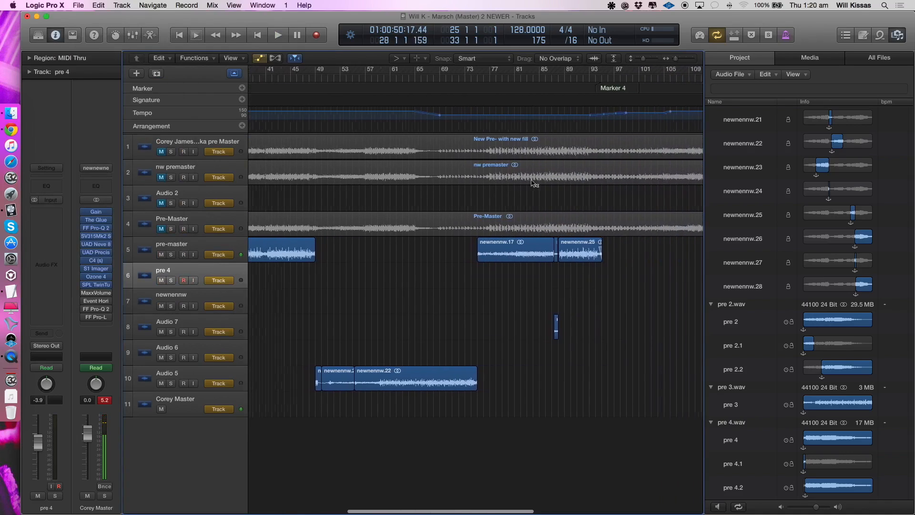
{"action": "left_click_drag", "start_coordinate": [350, 71], "coordinate": [551, 71]}
{"action": "key", "text": "space"}
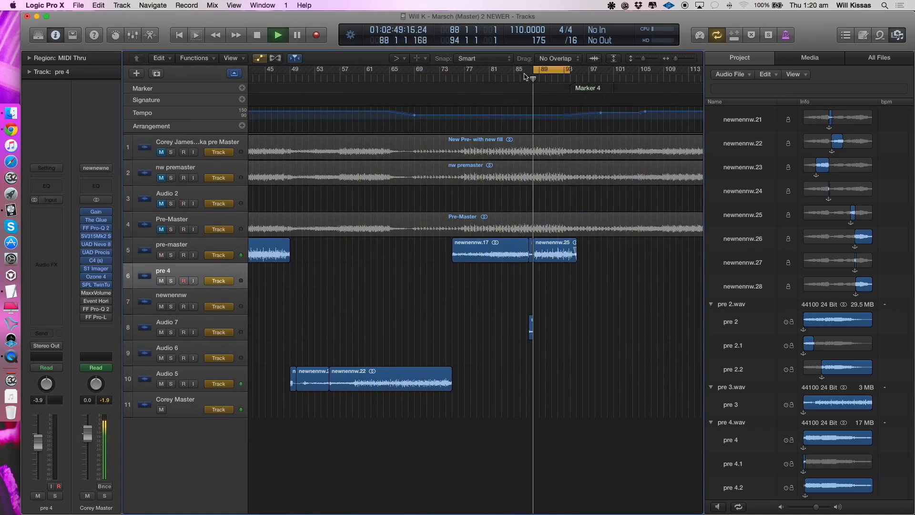
{"action": "left_click", "coordinate": [171, 251]}
{"action": "left_click", "coordinate": [172, 276]}
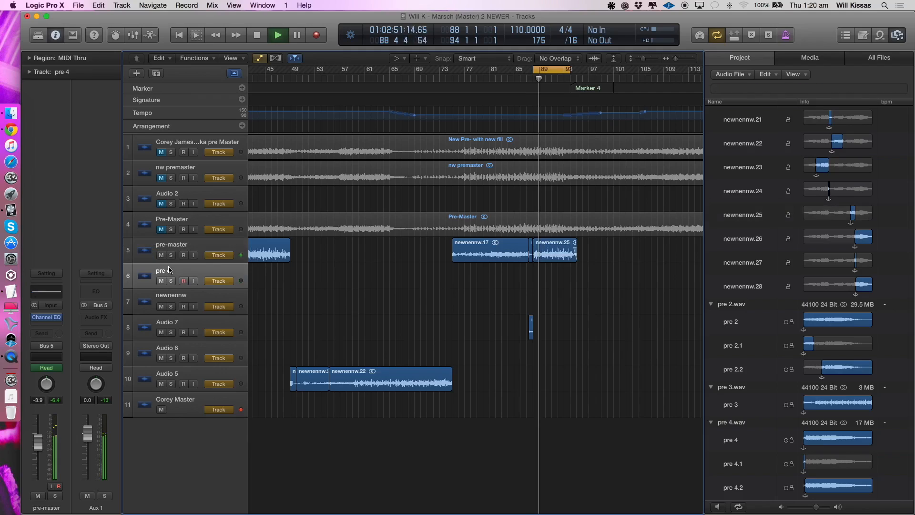
{"action": "key", "text": "space"}
- Enable MaxxVolume on the master channel and compare it bypassed and active during playback at a higher system volume
{"action": "left_click", "coordinate": [93, 294]}
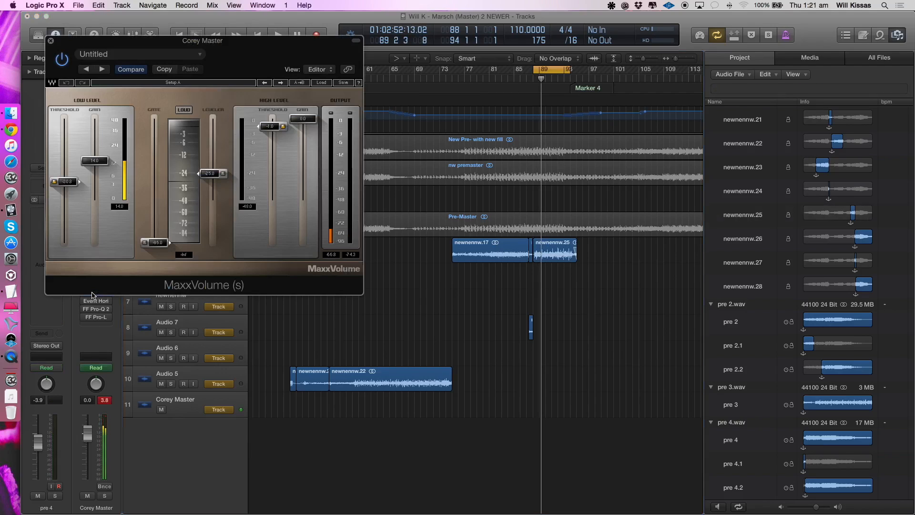
{"action": "key", "text": "XF86AudioRaiseVolume"}
{"action": "key", "text": "space"}
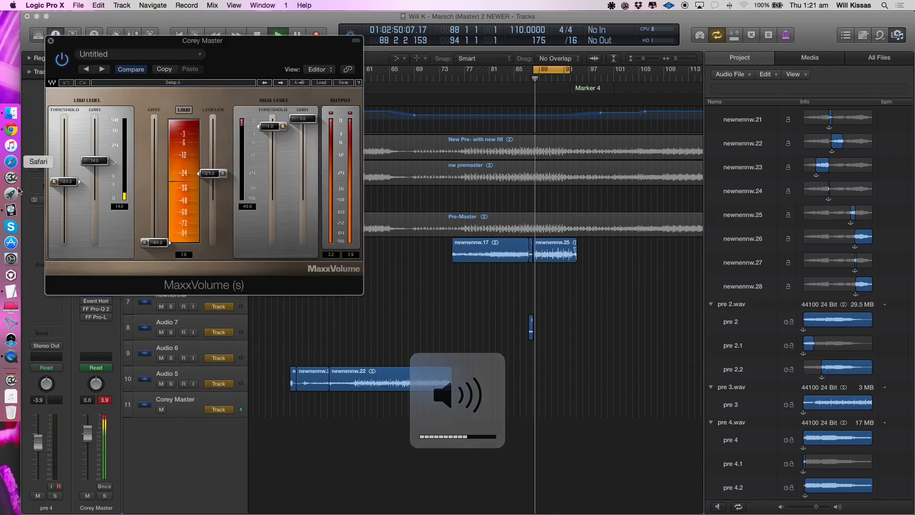
{"action": "key", "text": "XF86AudioRaiseVolume"}
{"action": "key", "text": "XF86AudioRaiseVolume"}
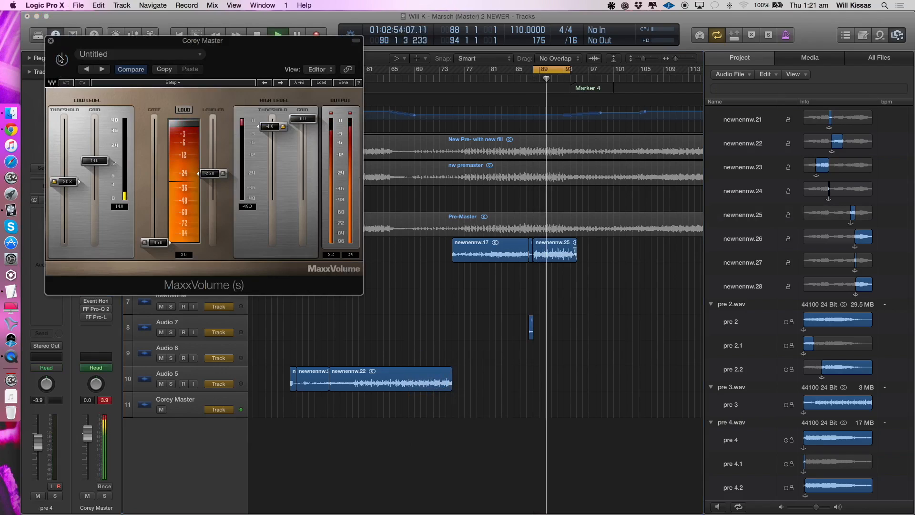
{"action": "key", "text": "space"}
{"action": "left_click", "coordinate": [51, 41]}
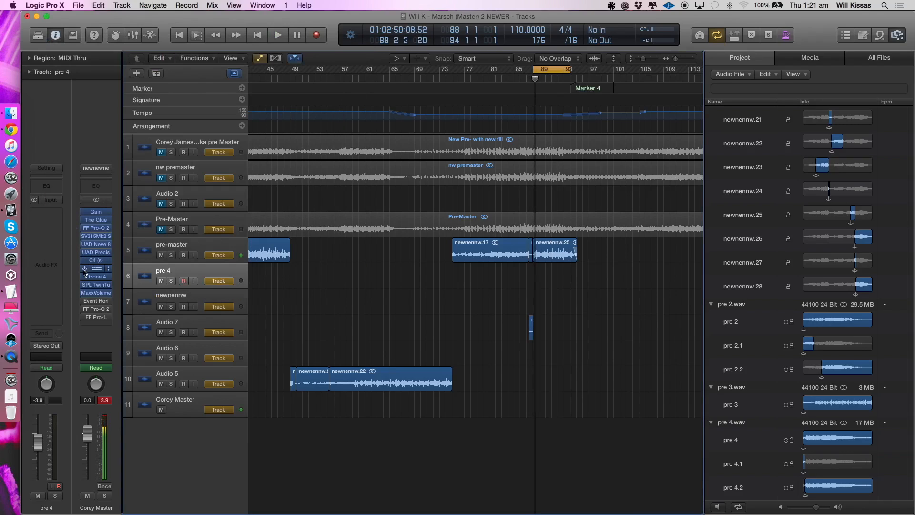
{"action": "left_click", "coordinate": [97, 325]}
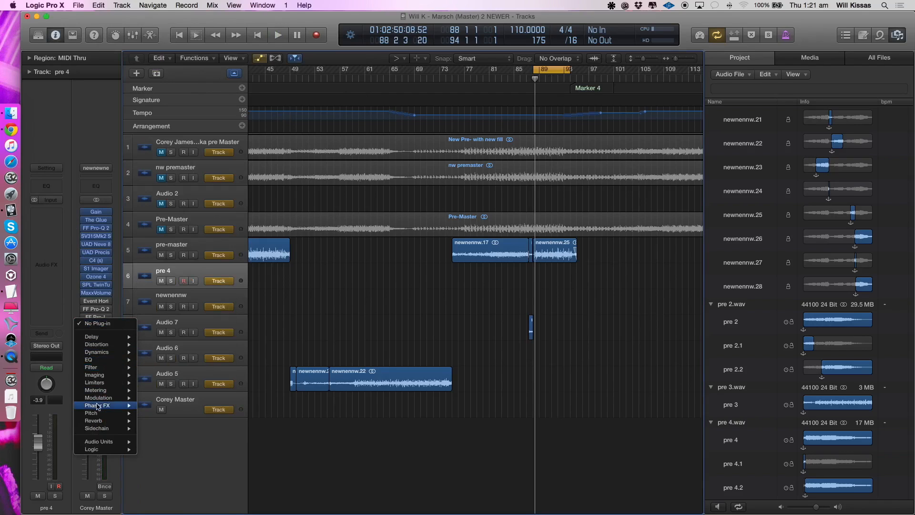
{"action": "mouse_move", "coordinate": [112, 379]}
{"action": "mouse_move", "coordinate": [182, 406]}
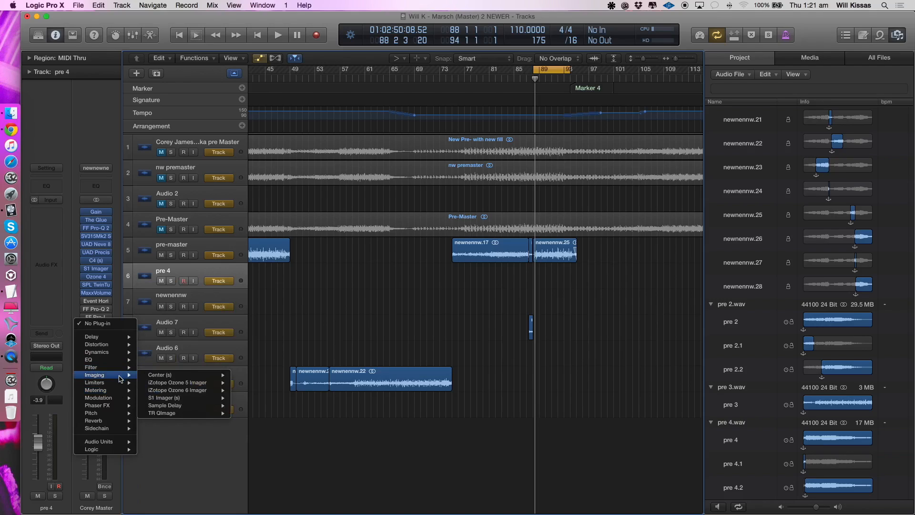
{"action": "mouse_move", "coordinate": [120, 391]}
{"action": "mouse_move", "coordinate": [203, 429]}
{"action": "left_click", "coordinate": [243, 429]}
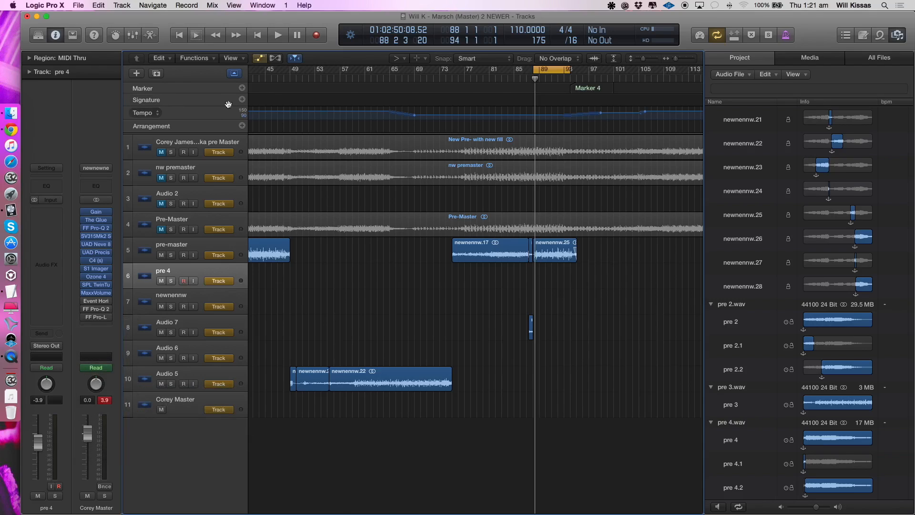
- Insert the TR Meter plug-in after FF Pro-L on the master channel, leaving it bypassed with its window closed
{"action": "left_click", "coordinate": [98, 325]}
{"action": "mouse_move", "coordinate": [109, 391]}
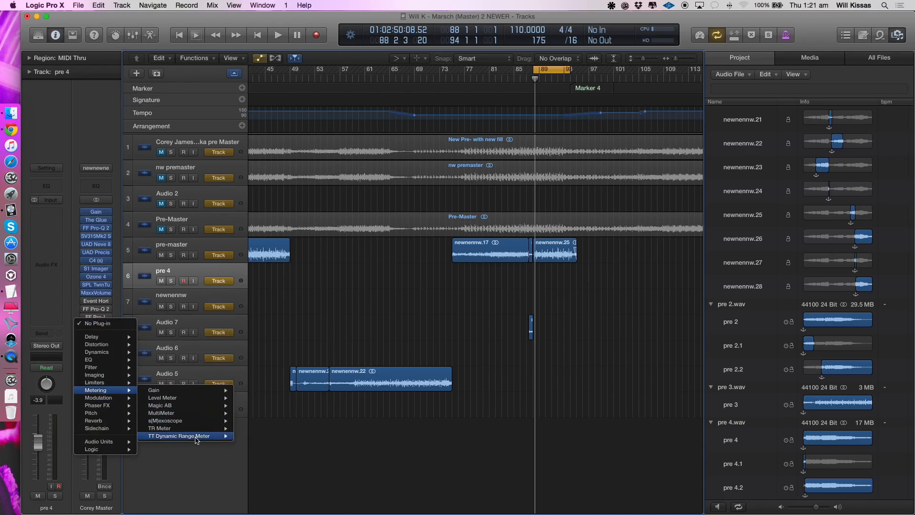
{"action": "left_click", "coordinate": [246, 429]}
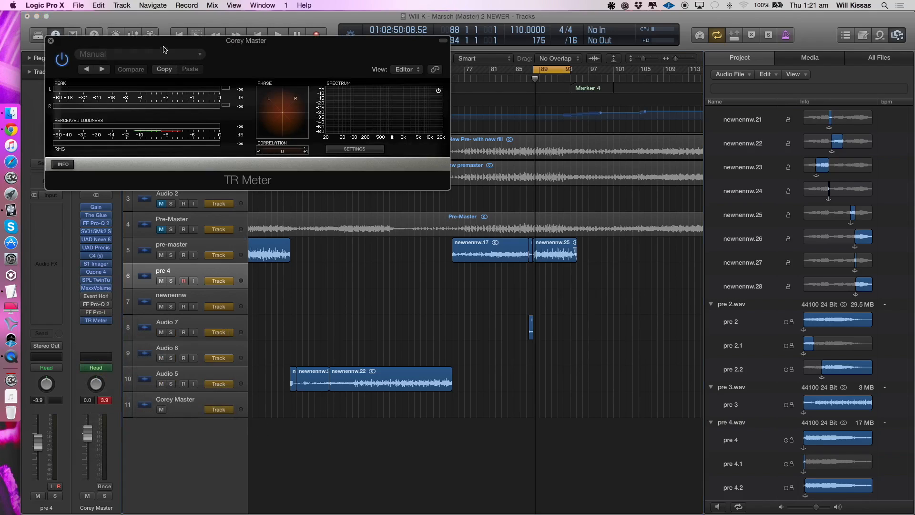
{"action": "left_click_drag", "start_coordinate": [164, 51], "coordinate": [310, 268]}
{"action": "left_click", "coordinate": [206, 256]}
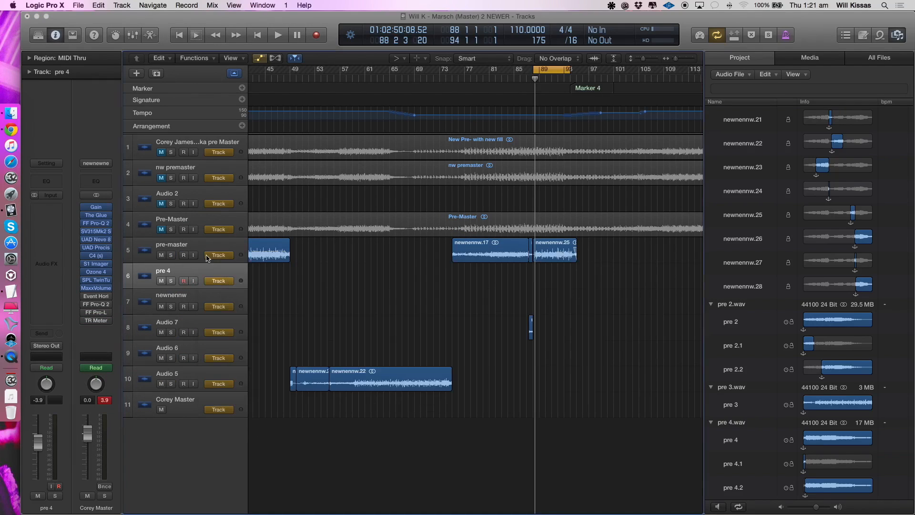
- Enable Event Horizon on the master channel and compare it bypassed and active during playback
{"action": "key", "text": "space"}
{"action": "left_click", "coordinate": [96, 296]}
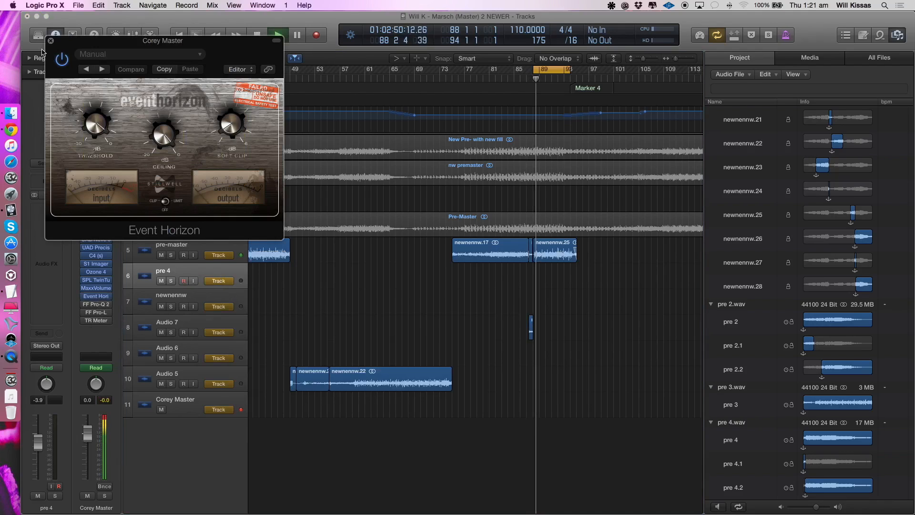
{"action": "left_click", "coordinate": [61, 65]}
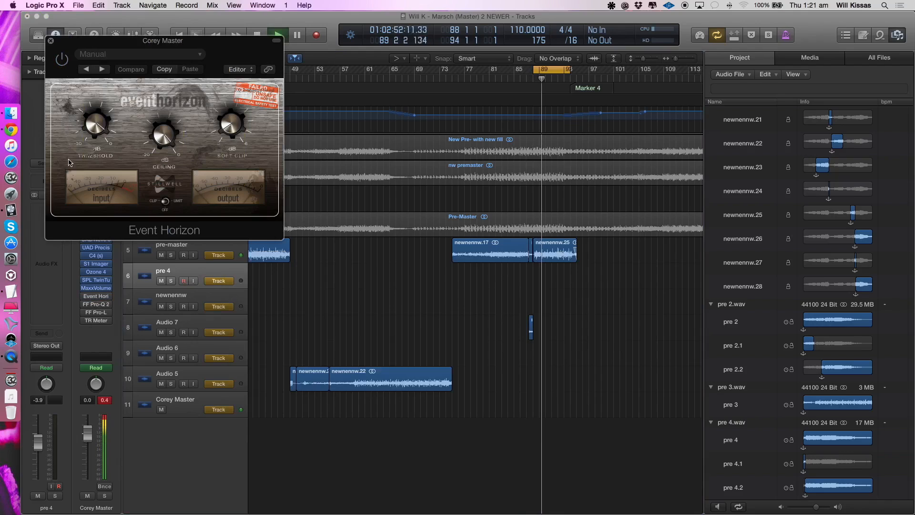
{"action": "left_click", "coordinate": [61, 59]}
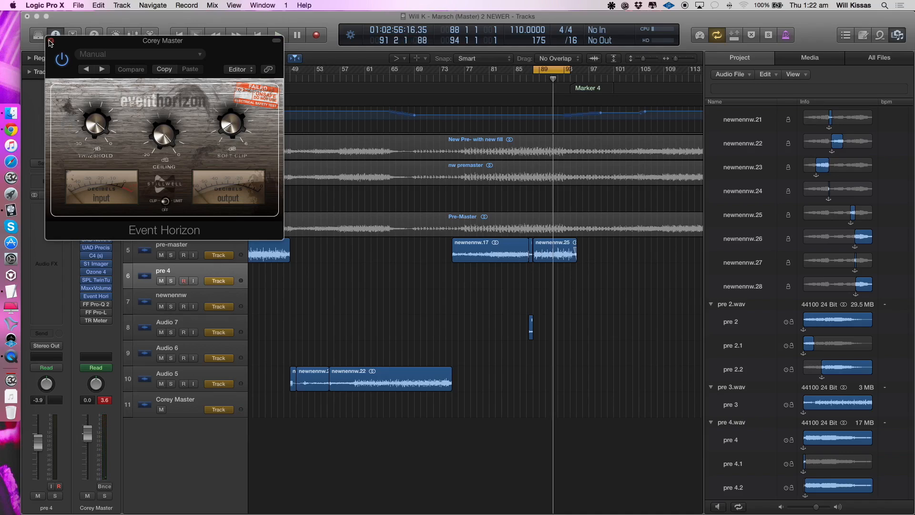
{"action": "left_click", "coordinate": [50, 42]}
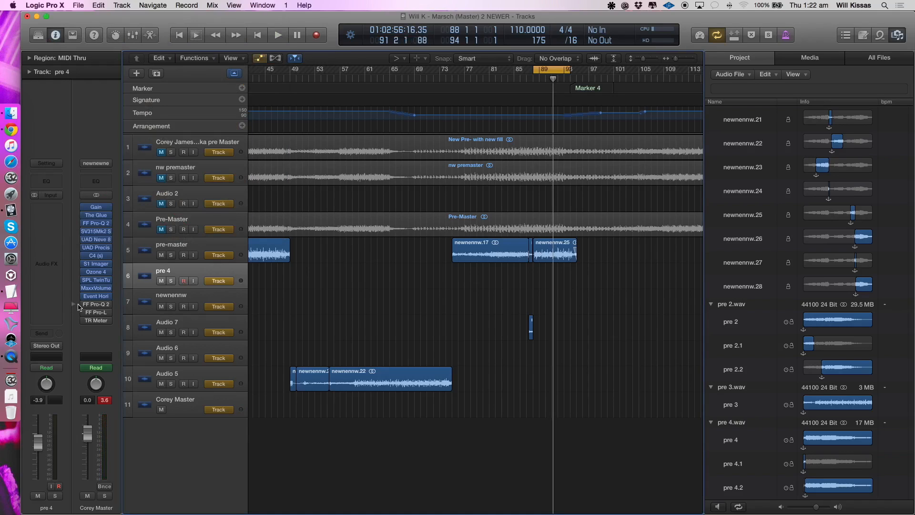
- Enable the FF Pro-Q 2 after Event Horizon, compare it bypassed and active during playback, and view its channel mode options
{"action": "left_click", "coordinate": [96, 305]}
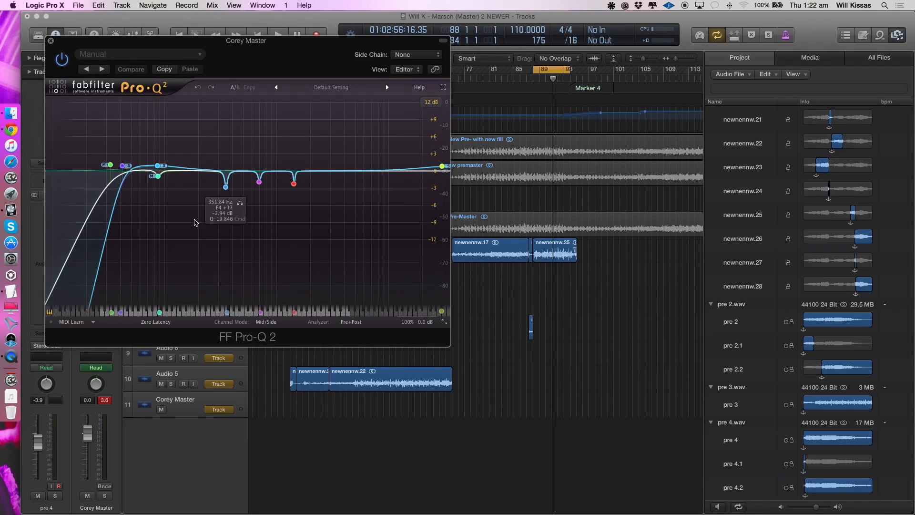
{"action": "key", "text": "space"}
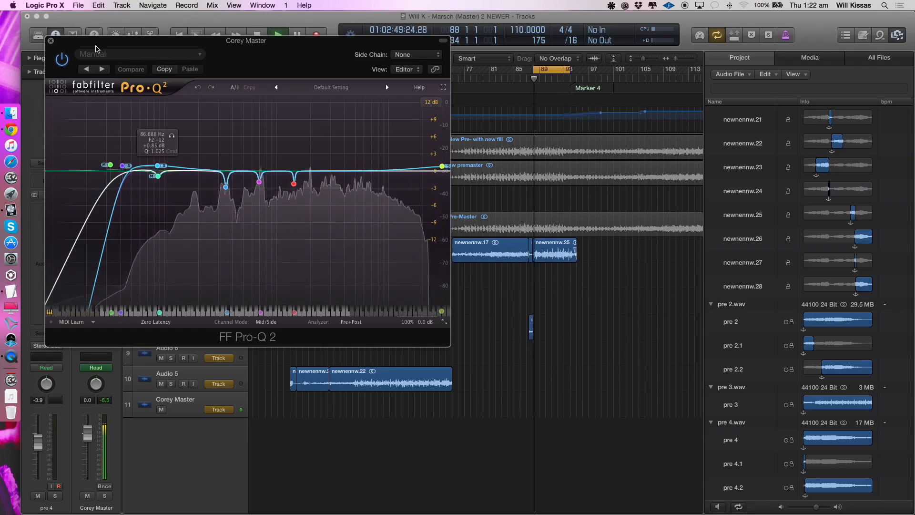
{"action": "left_click", "coordinate": [62, 58]}
{"action": "key", "text": "space"}
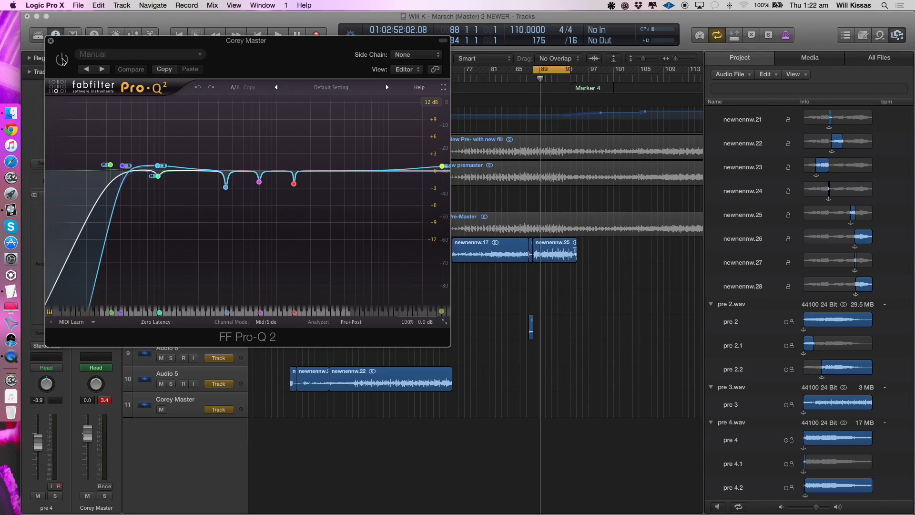
{"action": "key", "text": "space"}
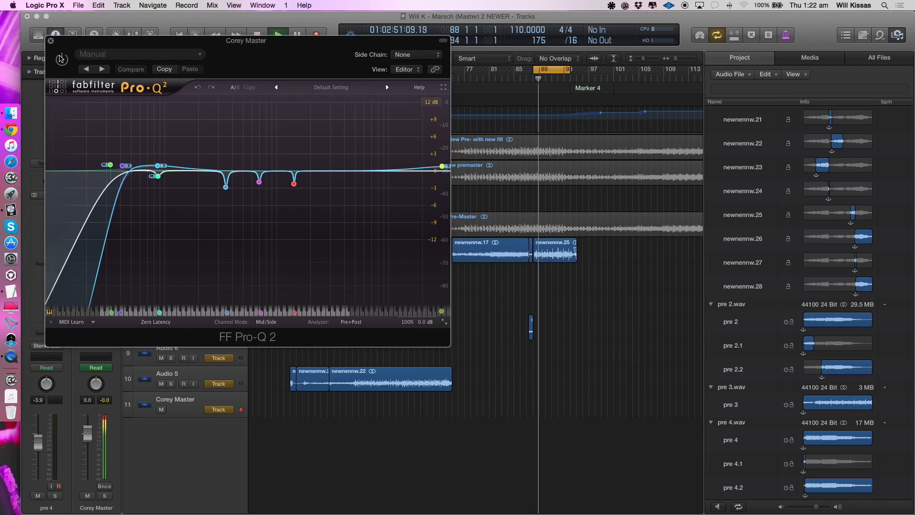
{"action": "left_click", "coordinate": [61, 58]}
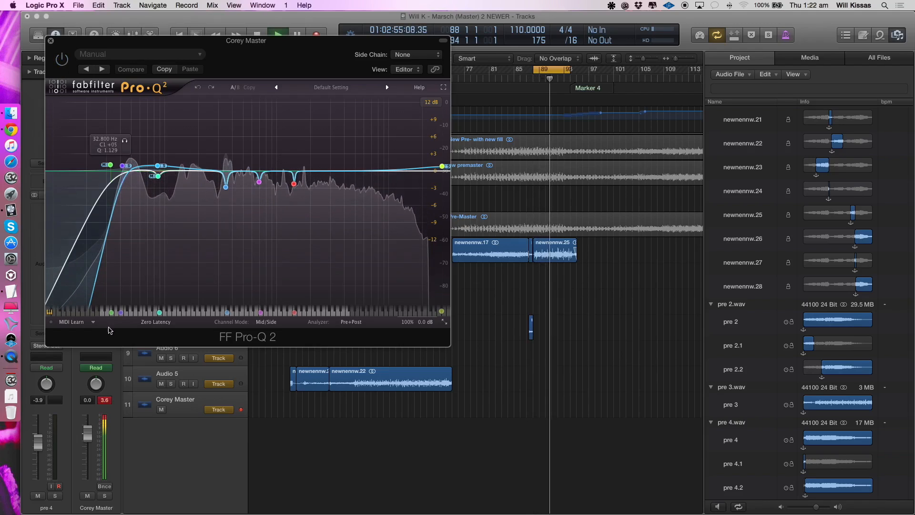
{"action": "key", "text": "space"}
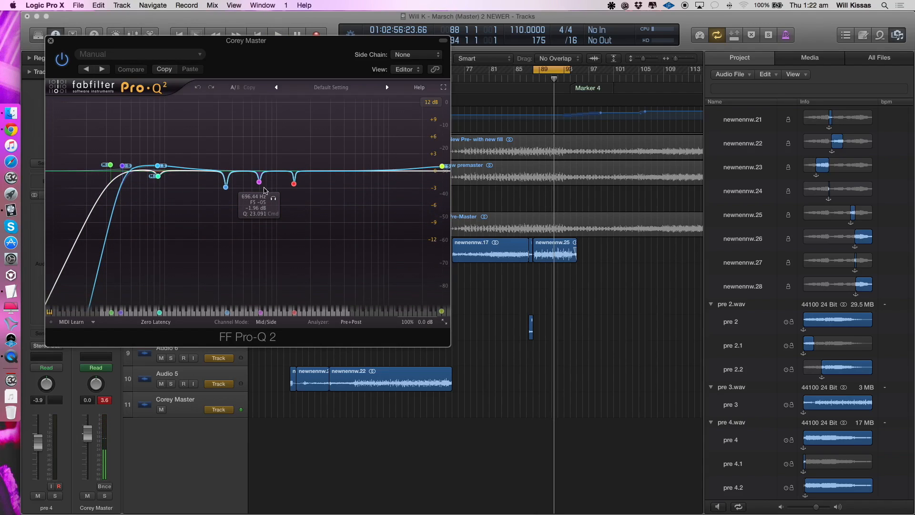
{"action": "left_click", "coordinate": [266, 323]}
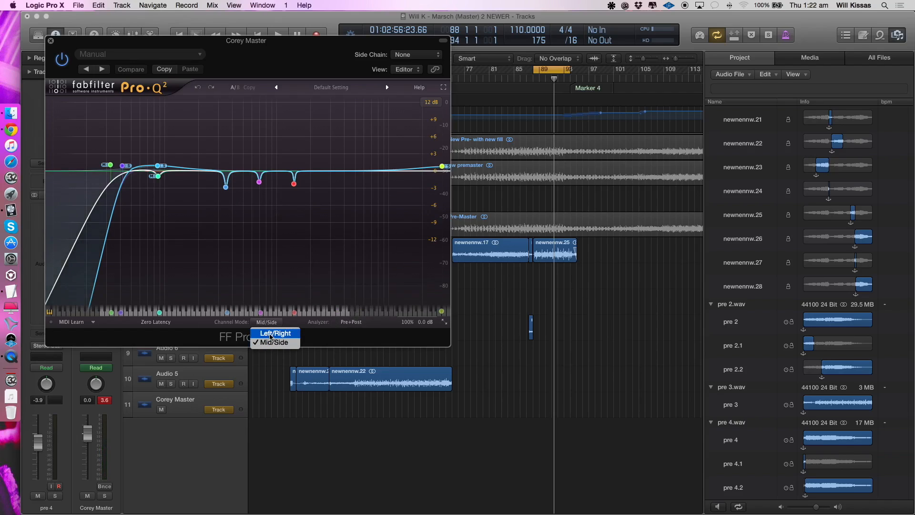
{"action": "left_click", "coordinate": [319, 326]}
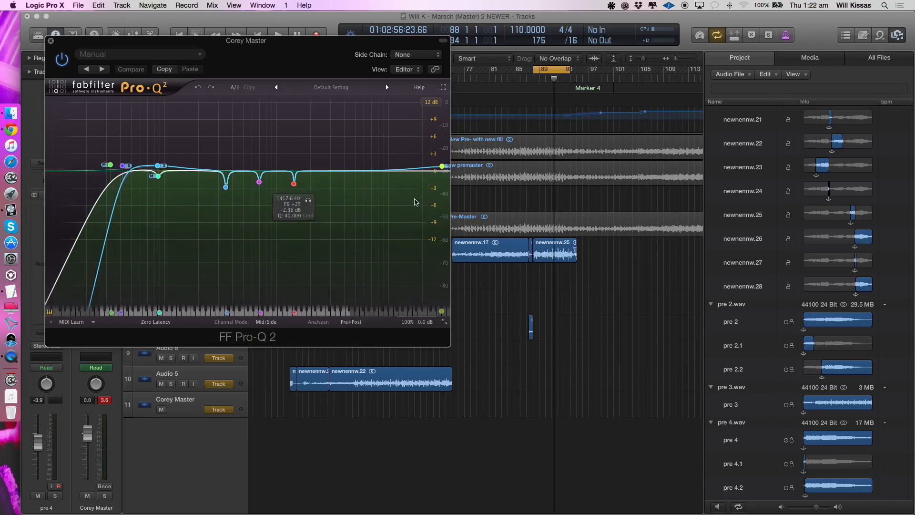
- Adjust the 351.84 Hz band's Q to 15.217 and view the mid, stereo and side placement of the 87 Hz and 351.84 Hz bands
{"action": "scroll", "coordinate": [486, 198], "scroll_direction": "left", "scroll_amount": 1}
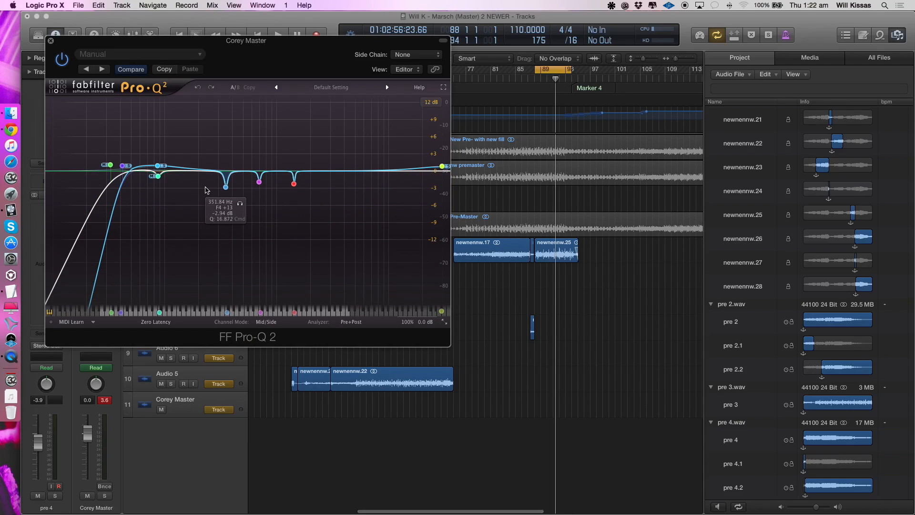
{"action": "scroll", "coordinate": [210, 190], "scroll_direction": "down", "scroll_amount": 1}
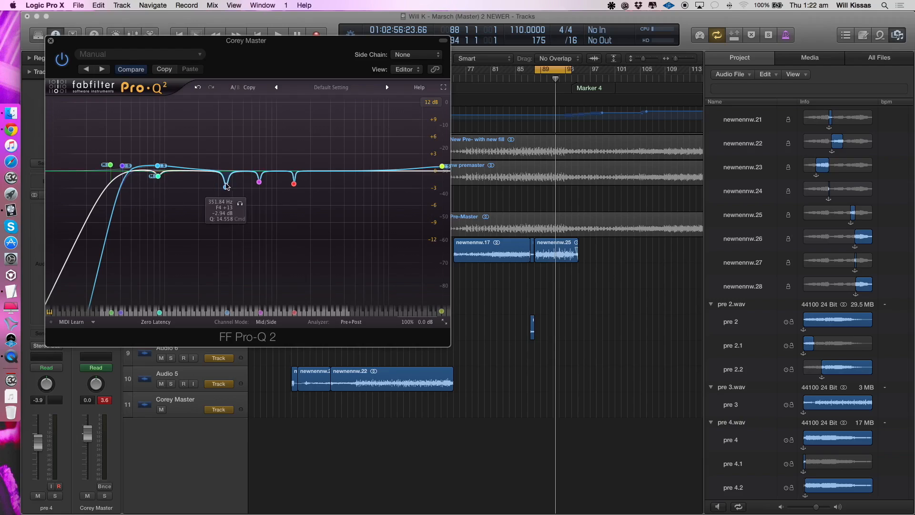
{"action": "left_click", "coordinate": [223, 187]}
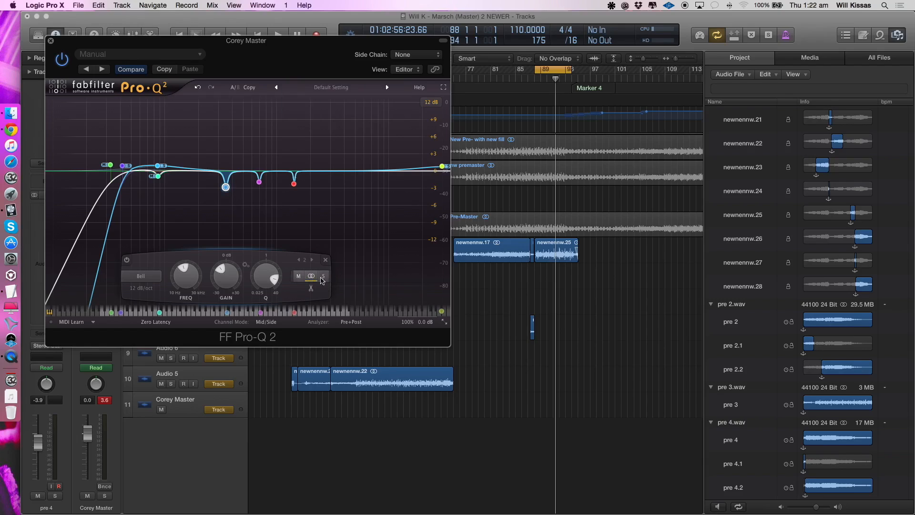
{"action": "left_click", "coordinate": [157, 176]}
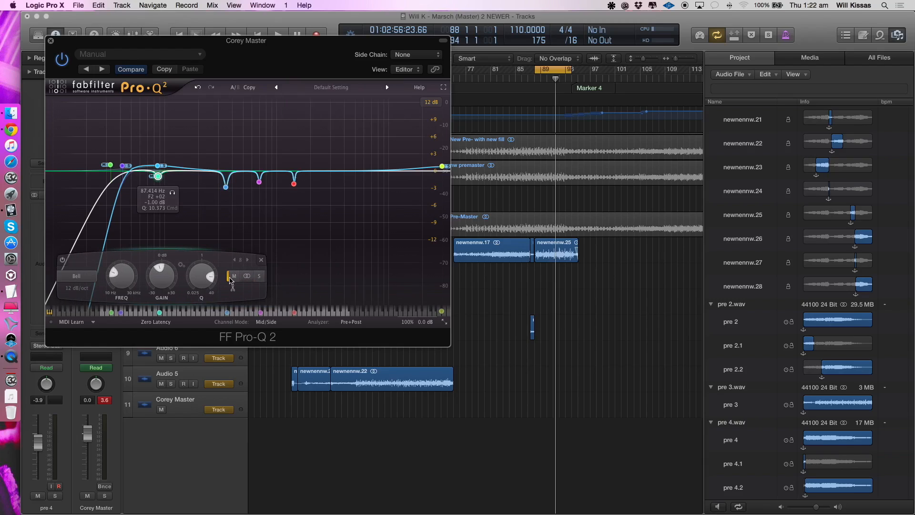
{"action": "left_click", "coordinate": [157, 165]}
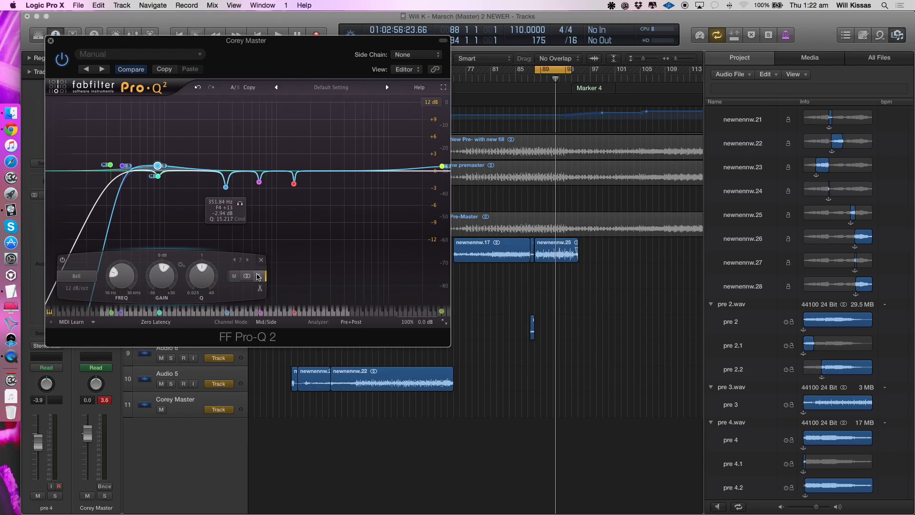
{"action": "left_click", "coordinate": [226, 188]}
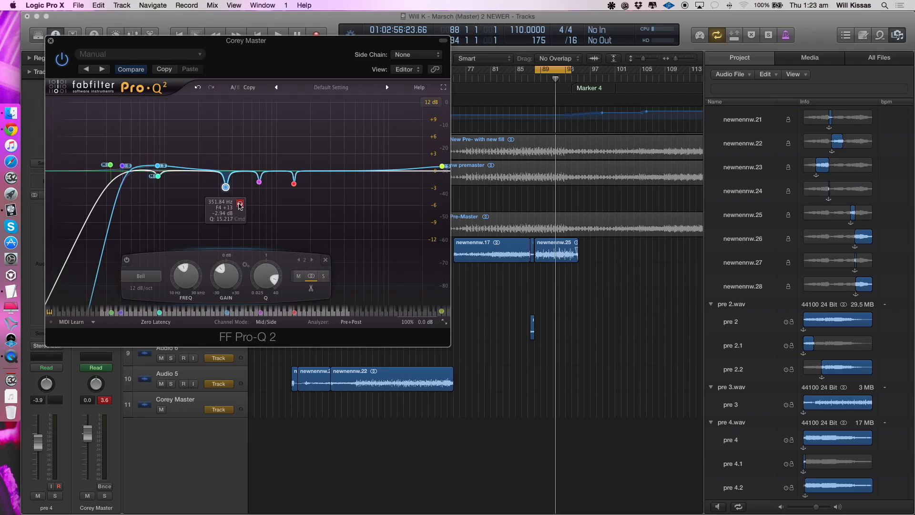
- Audition the 351.84 Hz cut in solo during playback, alternating with the full mix
{"action": "left_click", "coordinate": [239, 206]}
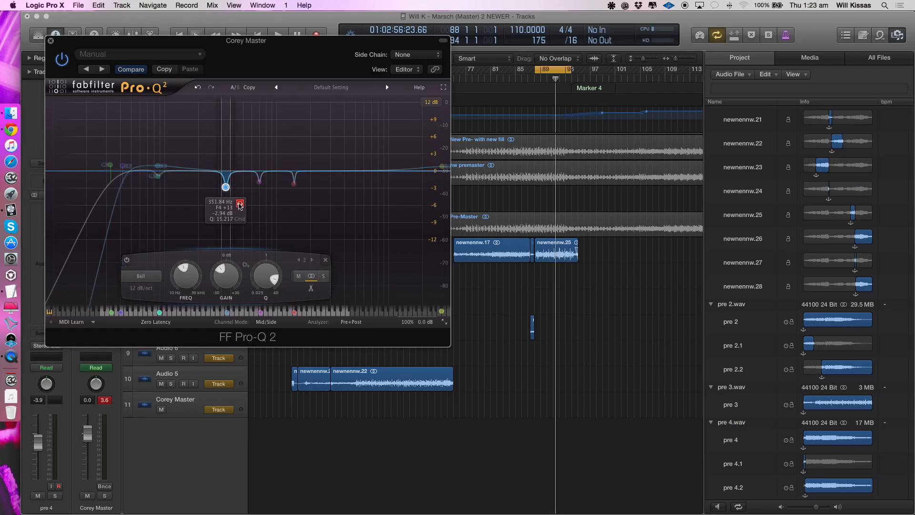
{"action": "key", "text": "space"}
{"action": "left_click", "coordinate": [239, 205]}
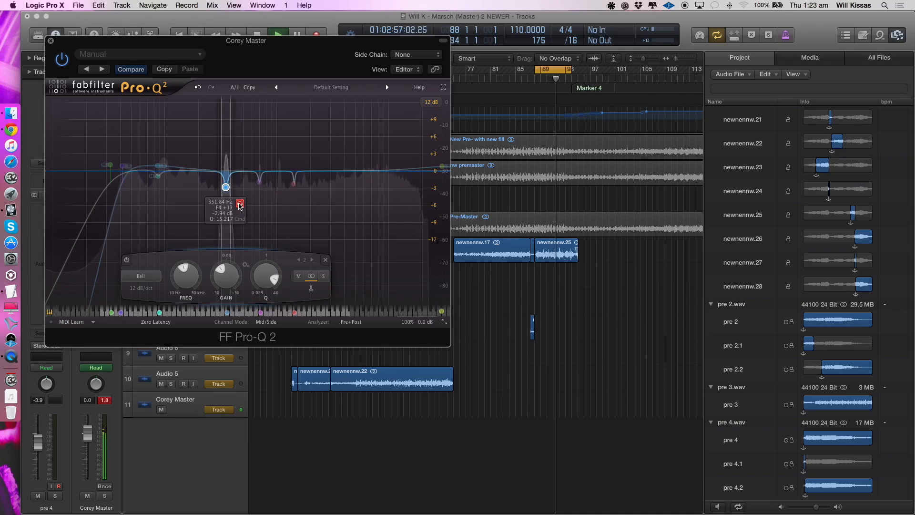
{"action": "left_click", "coordinate": [240, 205]}
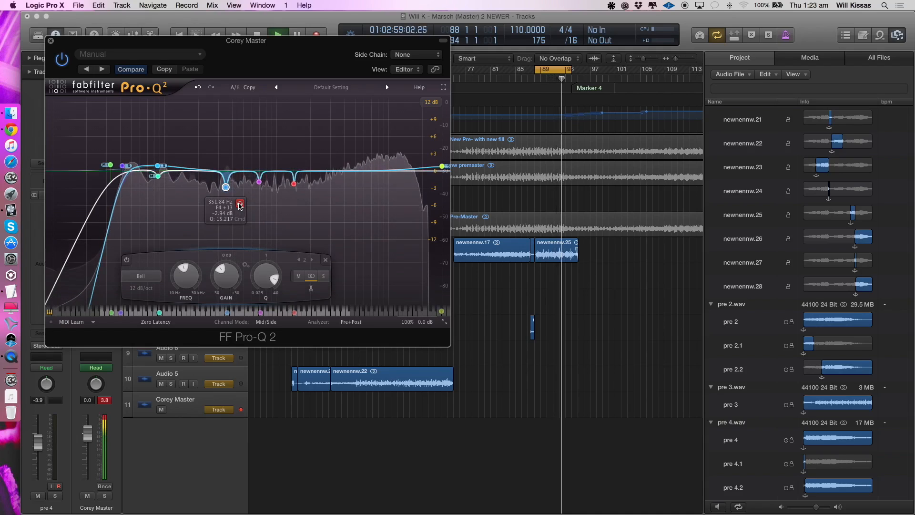
{"action": "left_click", "coordinate": [240, 205]}
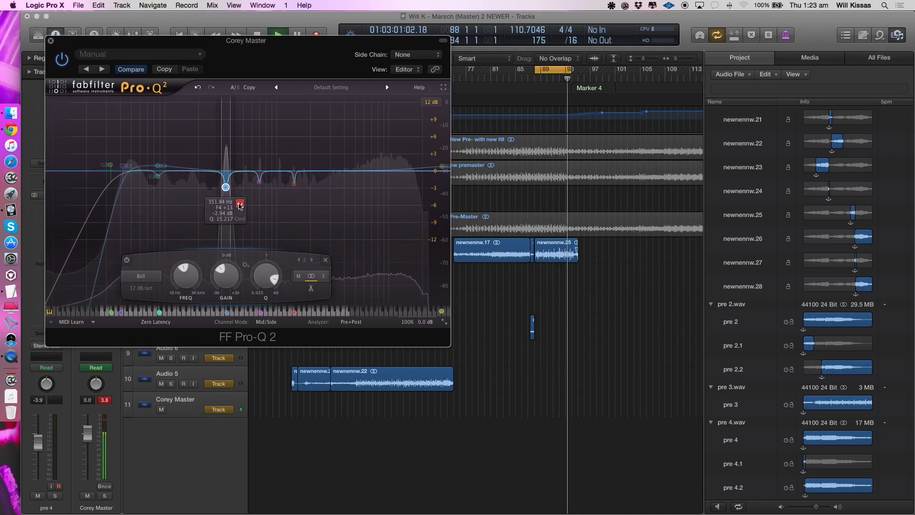
{"action": "left_click", "coordinate": [240, 205]}
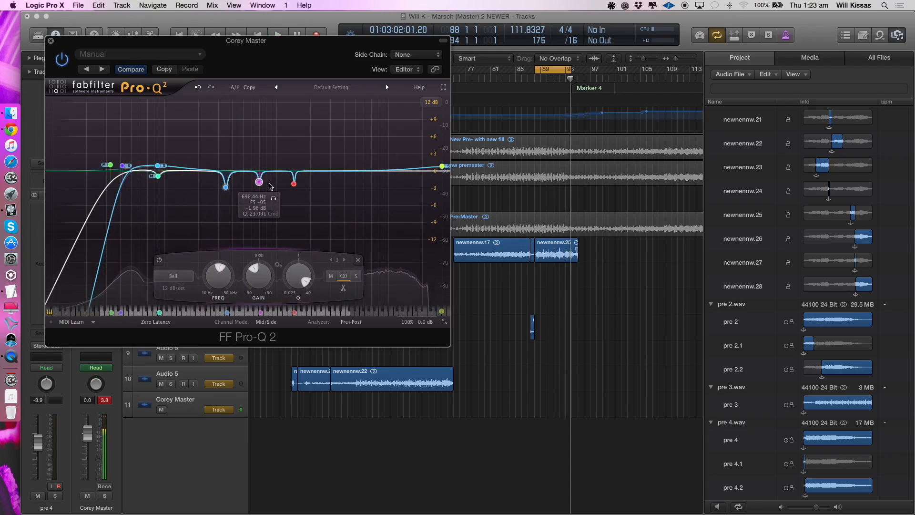
- Audition the 696.44 Hz cut and the 1417.6 Hz cut in solo, one after the other, during playback
{"action": "key", "text": "space"}
{"action": "left_click", "coordinate": [273, 199]}
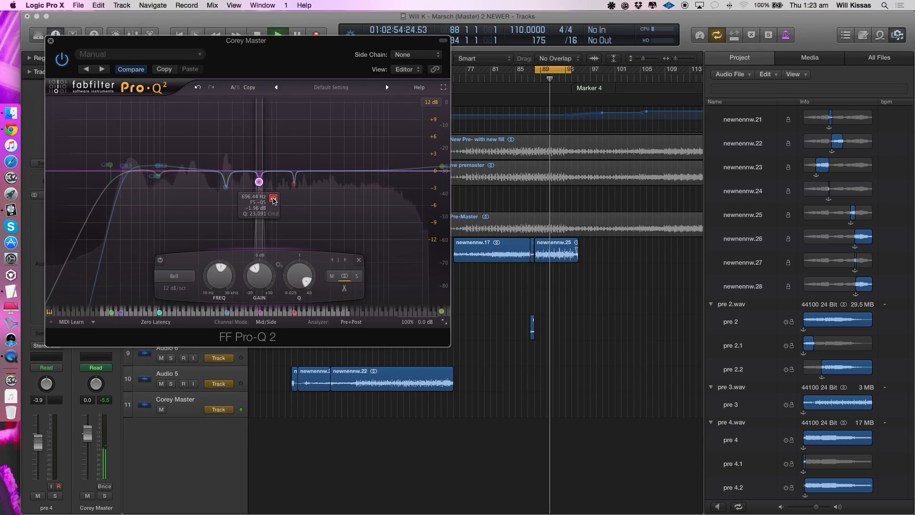
{"action": "key", "text": "space"}
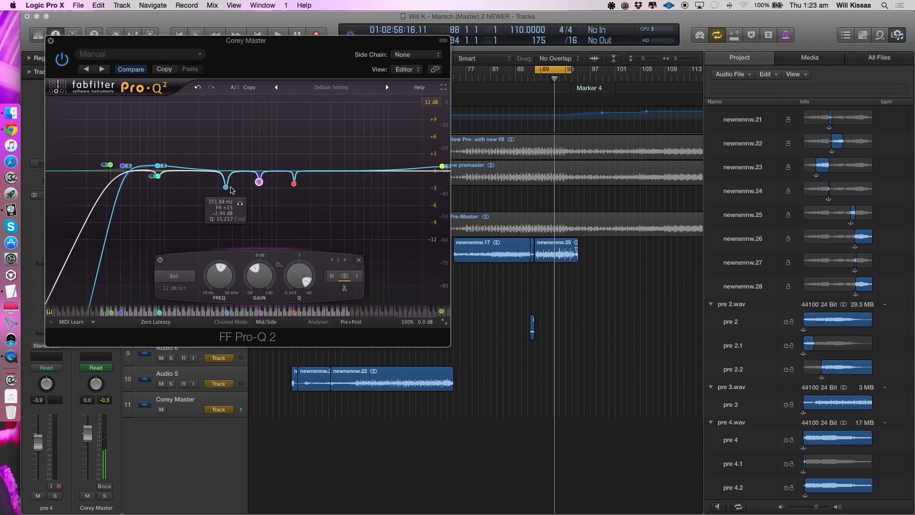
{"action": "left_click", "coordinate": [294, 185]}
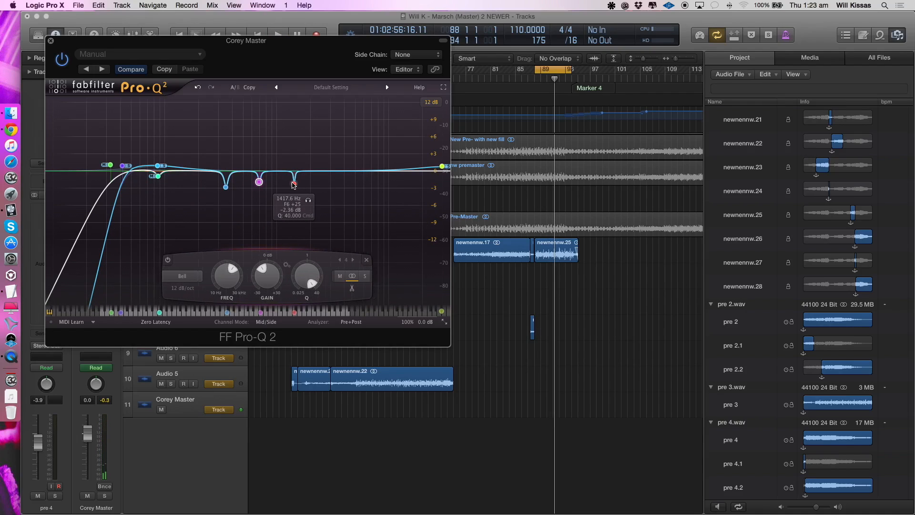
{"action": "left_click", "coordinate": [307, 201]}
{"action": "key", "text": "space"}
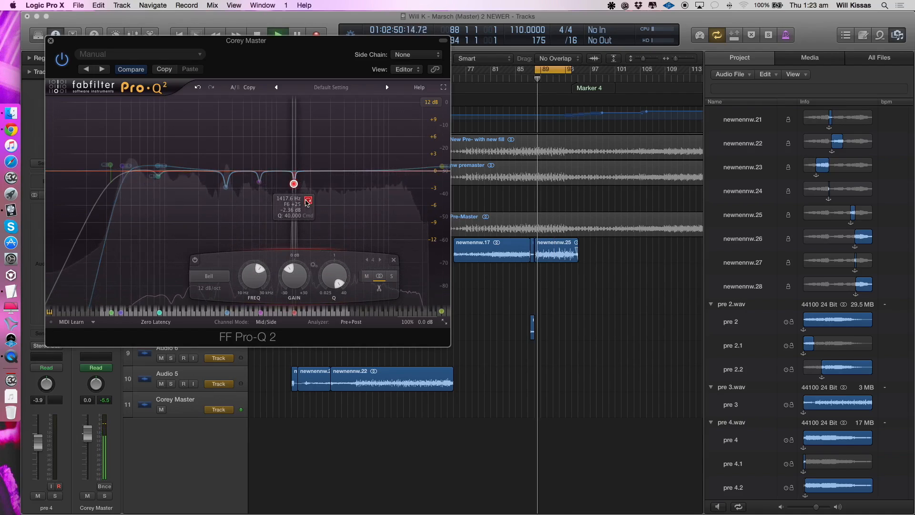
{"action": "key", "text": "space"}
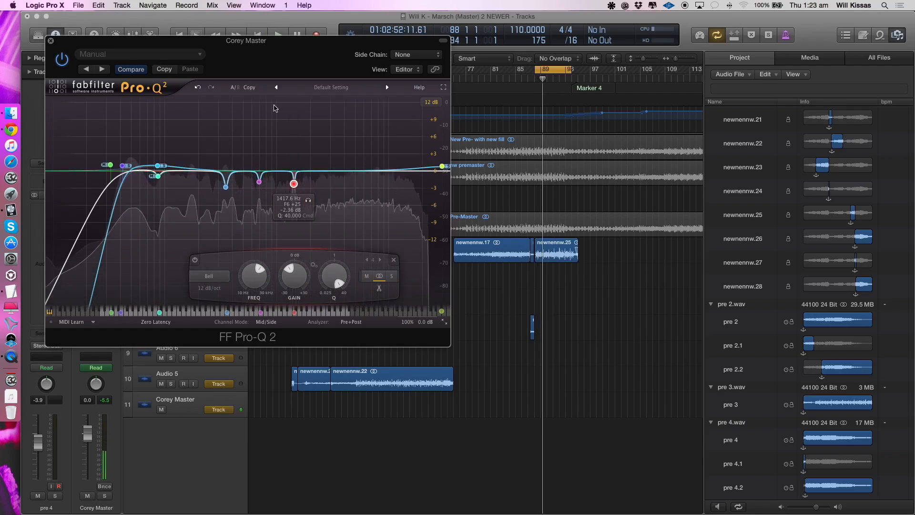
- Uncover the timeline, set the cycle range to bars 68 to 77, and audition the 1417.6 Hz cut in solo over that section
{"action": "left_click_drag", "start_coordinate": [259, 41], "coordinate": [407, 119]}
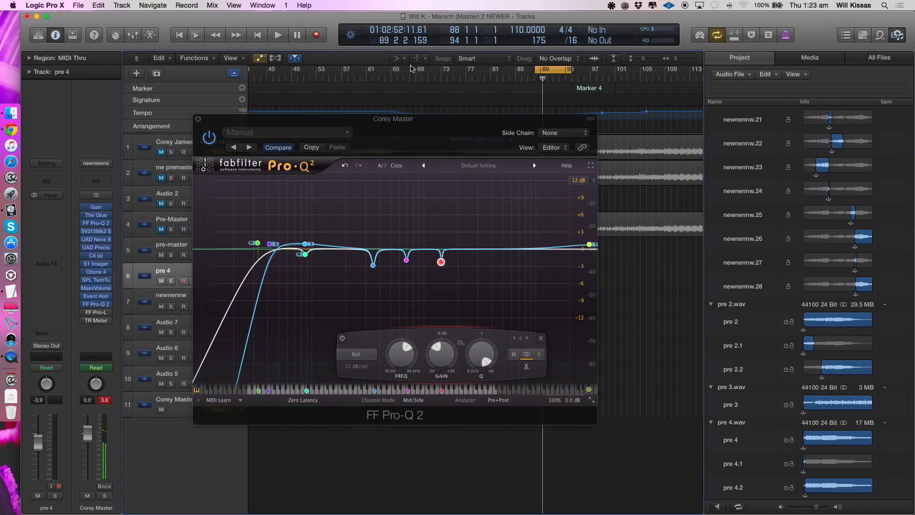
{"action": "left_click_drag", "start_coordinate": [421, 72], "coordinate": [465, 71]}
{"action": "key", "text": "space"}
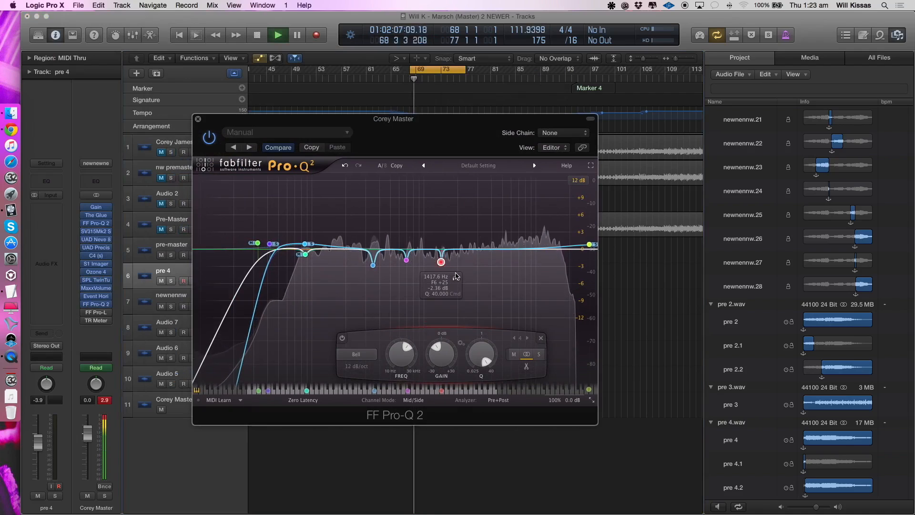
{"action": "left_click", "coordinate": [456, 279]}
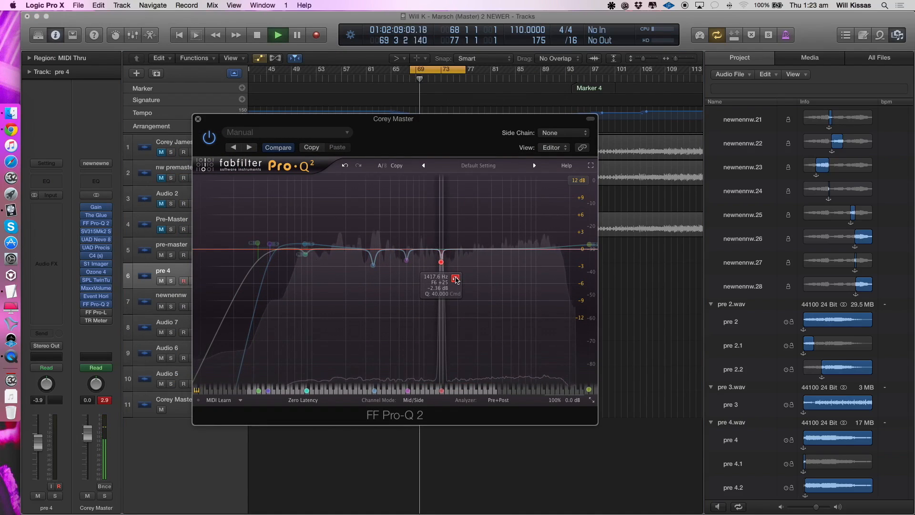
{"action": "key", "text": "space"}
- Move the Pro-Q 2 window aside, set the cycle range to bars 88 to 97, and play that section briefly
{"action": "left_click_drag", "start_coordinate": [273, 119], "coordinate": [369, 132]}
{"action": "left_click_drag", "start_coordinate": [438, 72], "coordinate": [551, 71]}
{"action": "key", "text": "space"}
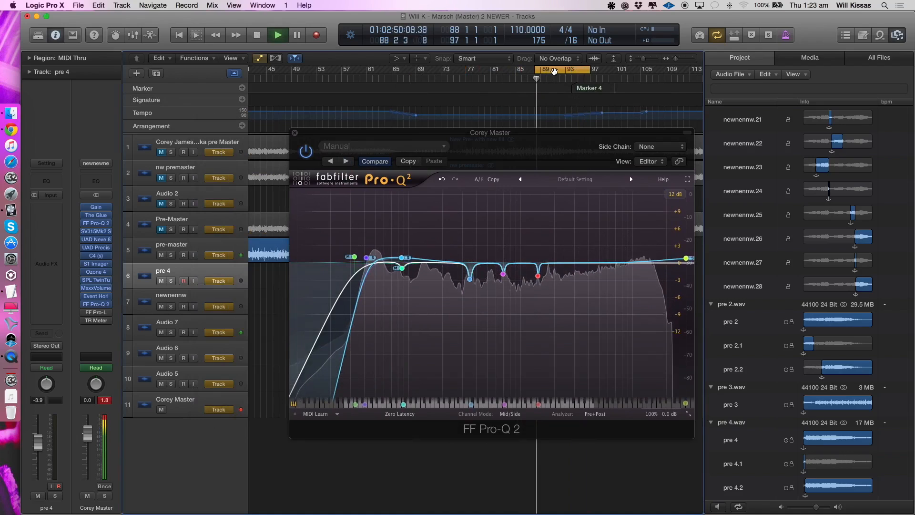
{"action": "key", "text": "space"}
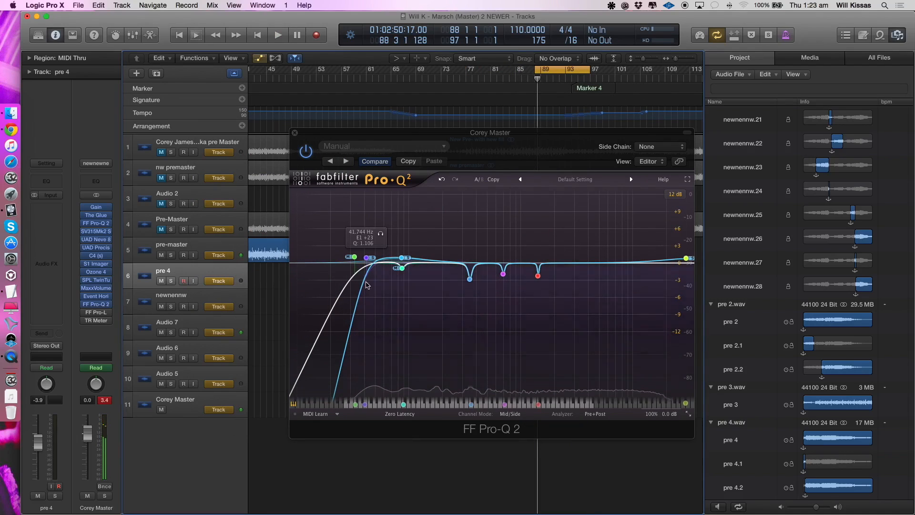
- Examine the mid low-cut band and the 87.414 Hz mid cut in the Pro-Q 2, and close its window
{"action": "left_click", "coordinate": [353, 259]}
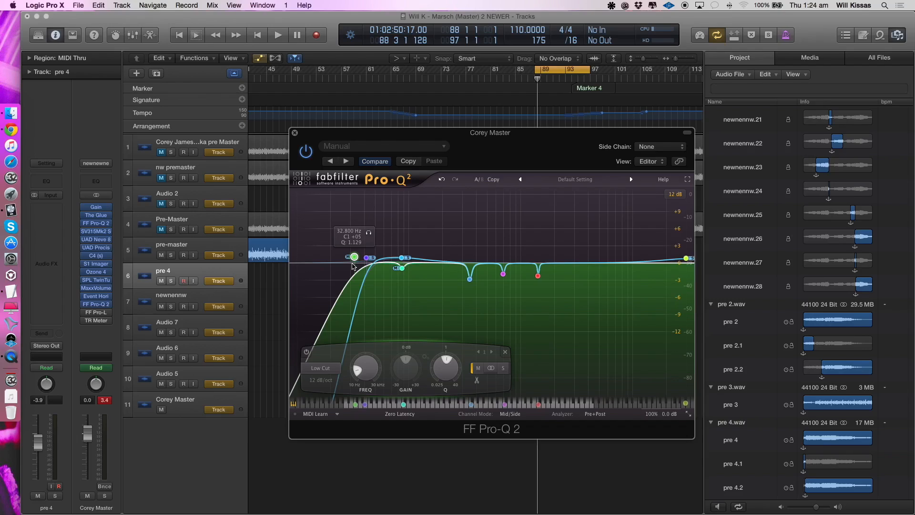
{"action": "left_click", "coordinate": [402, 269]}
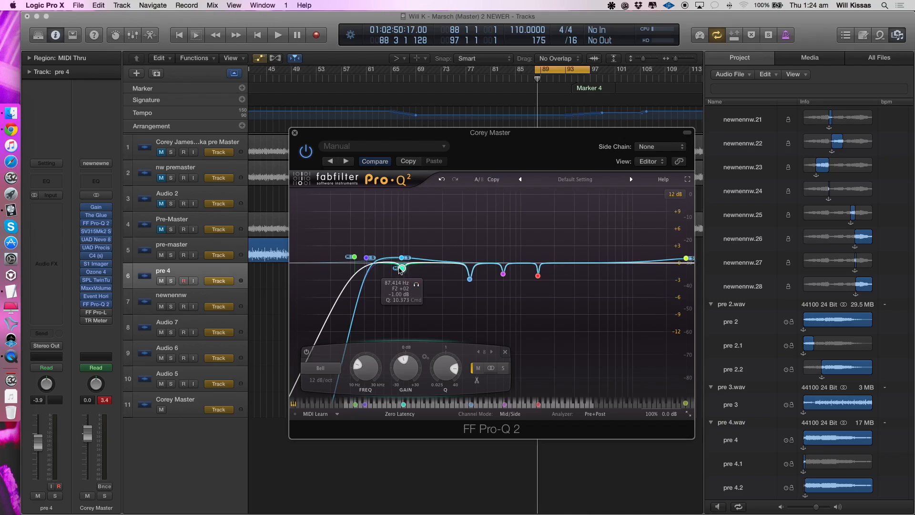
{"action": "left_click", "coordinate": [418, 285]}
{"action": "scroll", "coordinate": [405, 258], "scroll_direction": "up", "scroll_amount": 2}
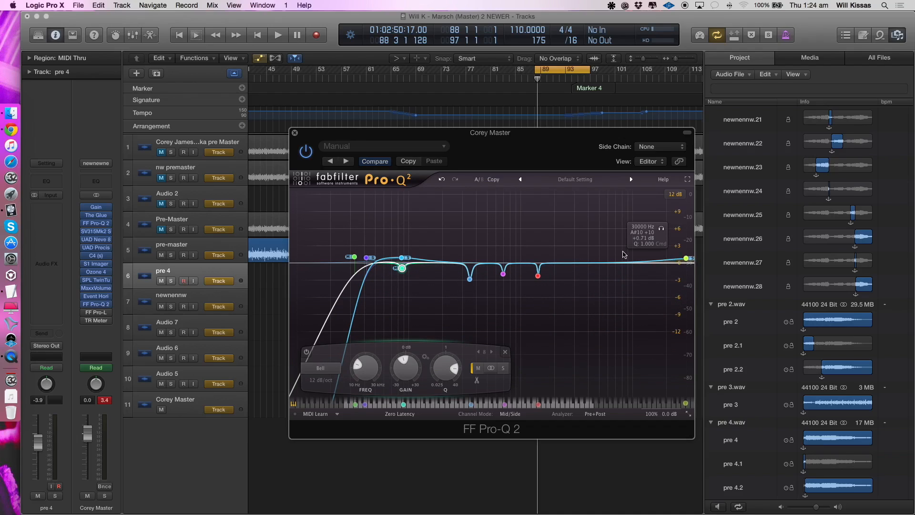
{"action": "left_click", "coordinate": [295, 134]}
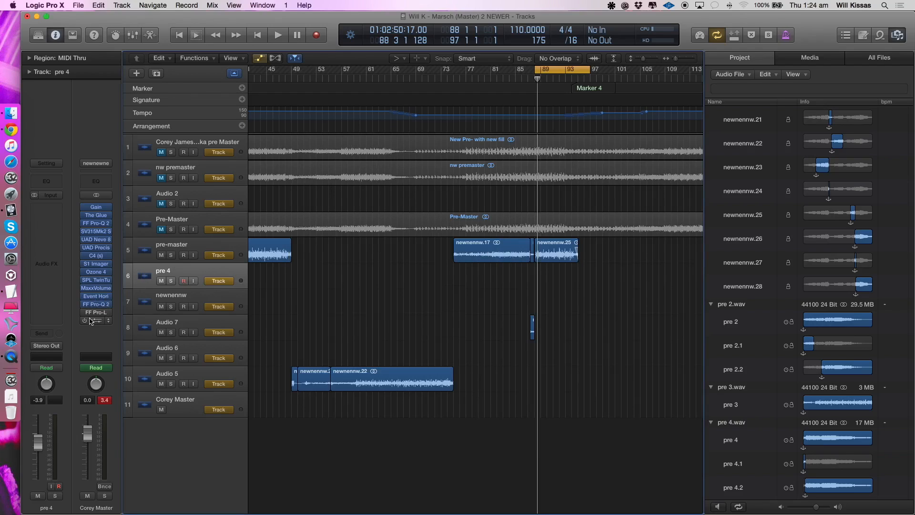
- Enable FF Pro-L on the master channel during playback, view its limiting display, and close its window
{"action": "key", "text": "space"}
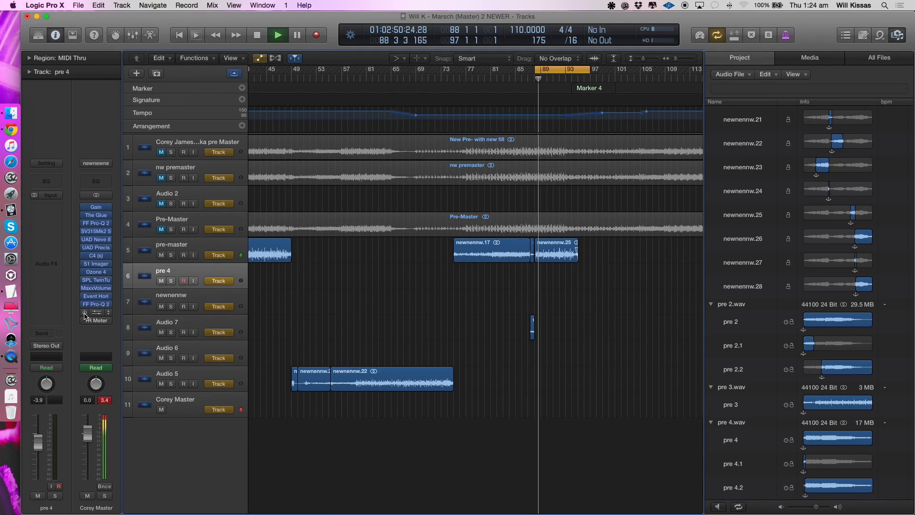
{"action": "left_click", "coordinate": [98, 313]}
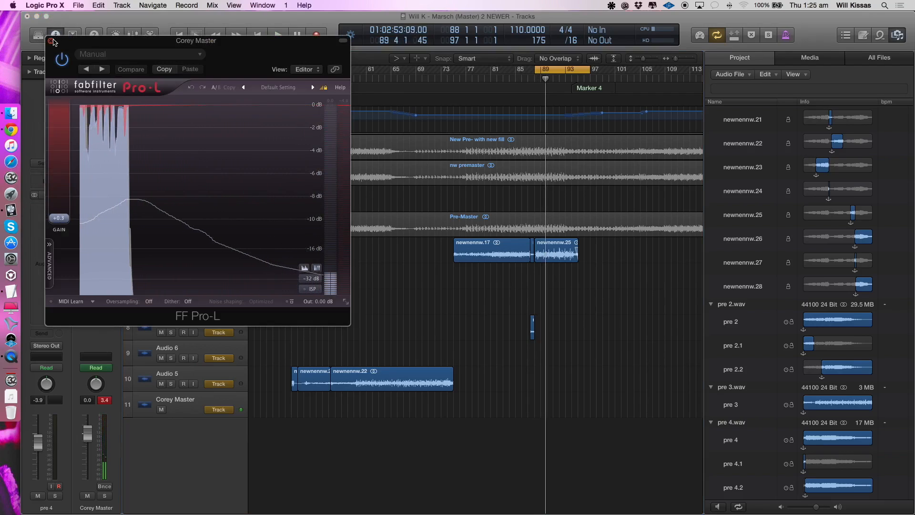
{"action": "left_click", "coordinate": [52, 41]}
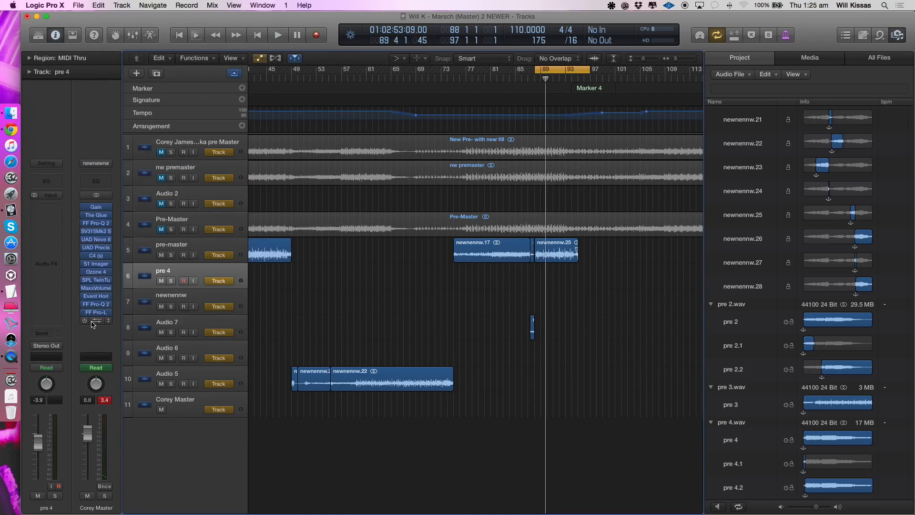
- Enable TR Meter on the master channel, reposition its window, and check the peak, perceived loudness and RMS meters during playback
{"action": "left_click", "coordinate": [97, 320]}
{"action": "left_click", "coordinate": [95, 321]}
{"action": "left_click", "coordinate": [94, 320]}
{"action": "left_click_drag", "start_coordinate": [314, 262], "coordinate": [339, 228]}
{"action": "key", "text": "space"}
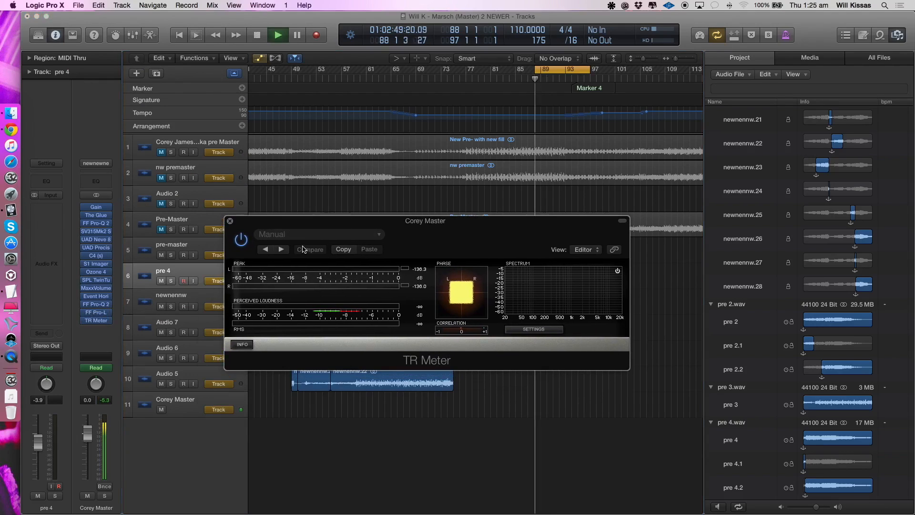
{"action": "key", "text": "space"}
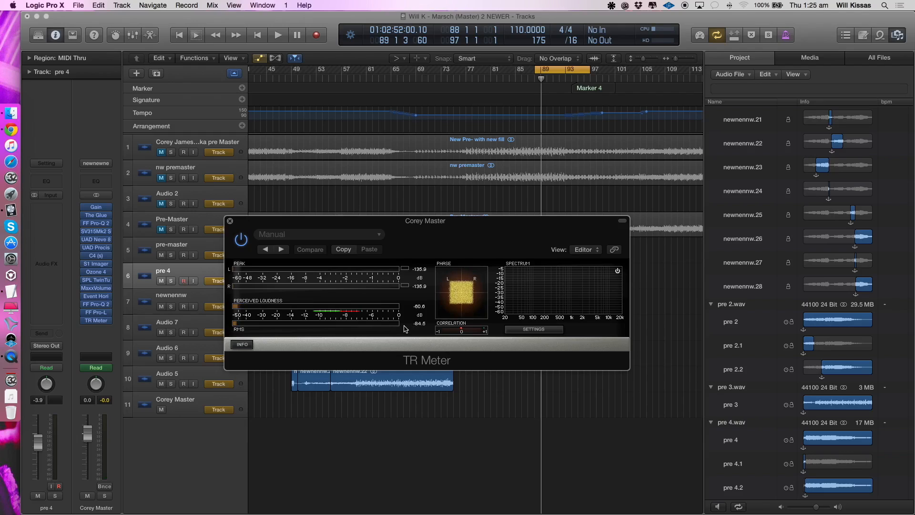
{"action": "key", "text": "space"}
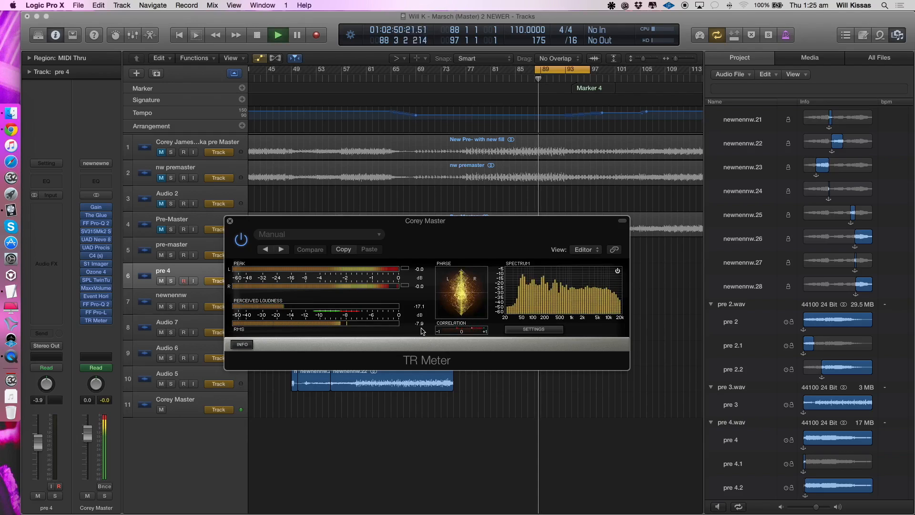
{"action": "key", "text": "space"}
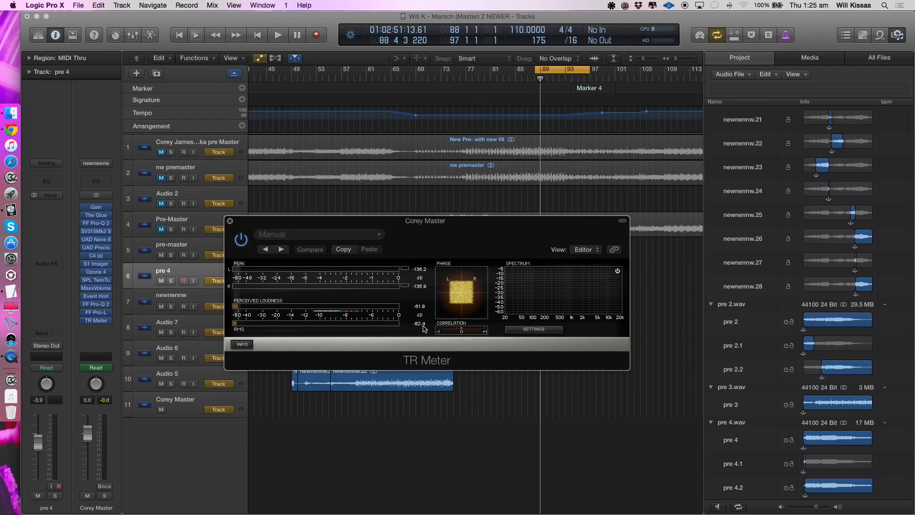
- Close the TR Meter window, fit the whole arrangement in view, and hide the global tracks
{"action": "mouse_move", "coordinate": [90, 305]}
{"action": "left_click", "coordinate": [230, 221]}
{"action": "key", "text": "z"}
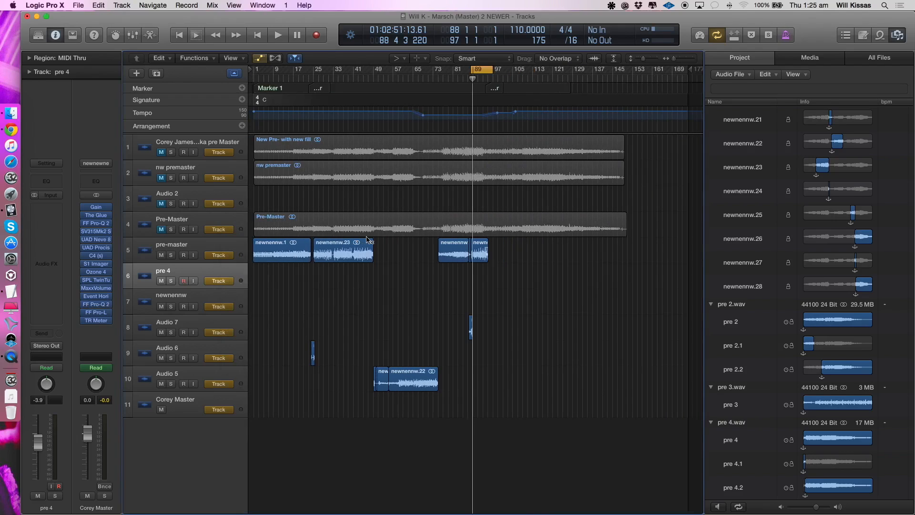
{"action": "left_click", "coordinate": [233, 73]}
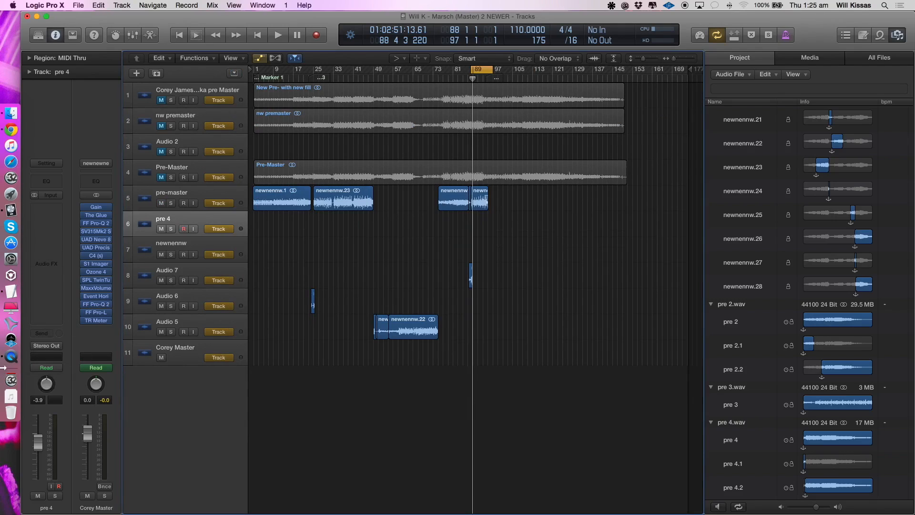
- Switch to Google Chrome and bring up the open Facebook page
{"action": "left_click", "coordinate": [11, 130]}
{"action": "left_click", "coordinate": [108, 23]}
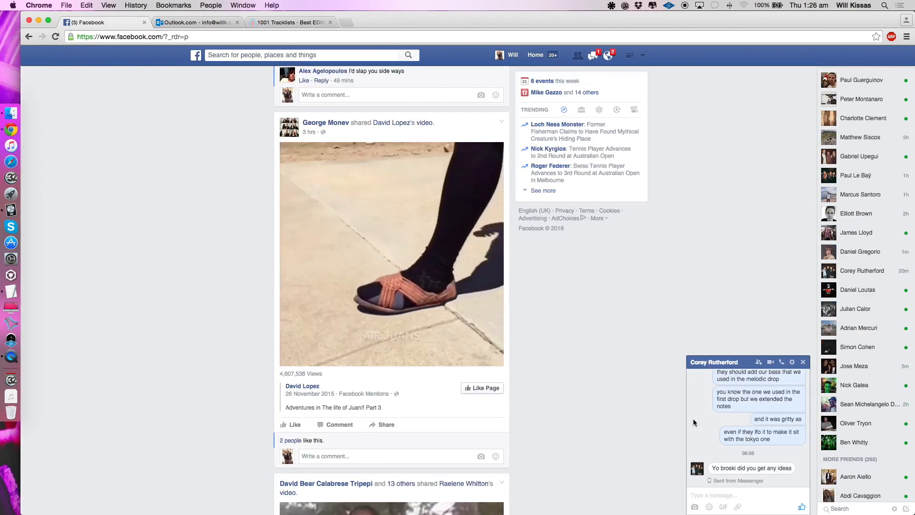
- Search Facebook for "w" and open the WILL K Musician/Band page from the suggestions
{"action": "left_click", "coordinate": [274, 55]}
{"action": "type", "text": "w"}
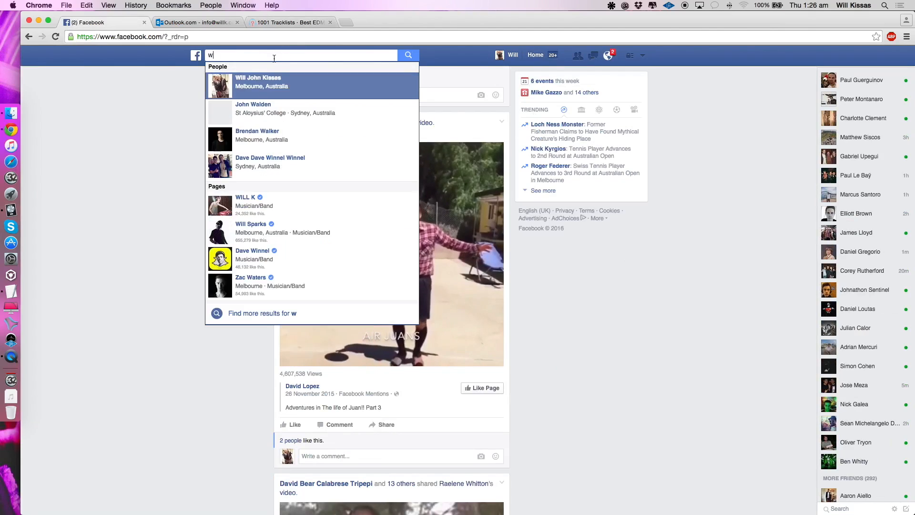
{"action": "left_click", "coordinate": [260, 229]}
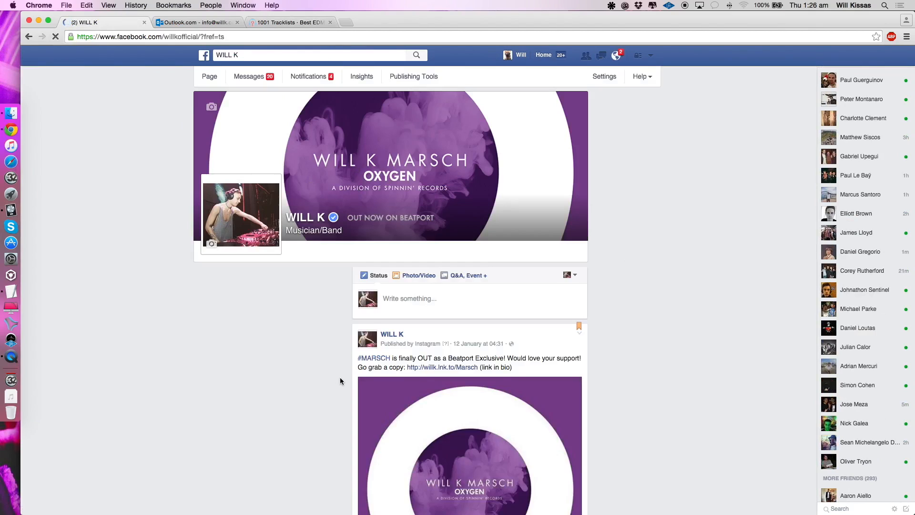
- Find the page's post inviting production questions for the #Marsch Studio Walkthrough video, expand its comments, and read through them
{"action": "scroll", "coordinate": [341, 379], "scroll_direction": "down", "scroll_amount": 20}
{"action": "scroll", "coordinate": [340, 380], "scroll_direction": "down", "scroll_amount": 20}
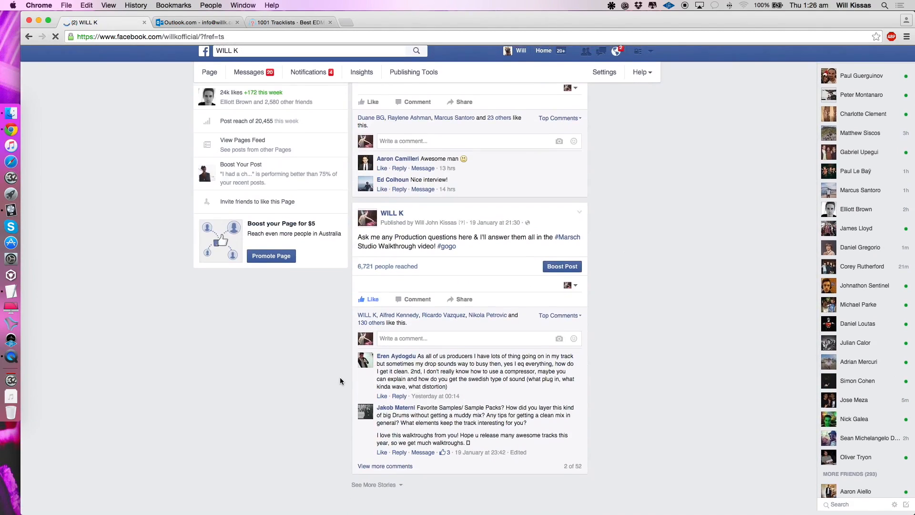
{"action": "scroll", "coordinate": [397, 419], "scroll_direction": "down", "scroll_amount": 2}
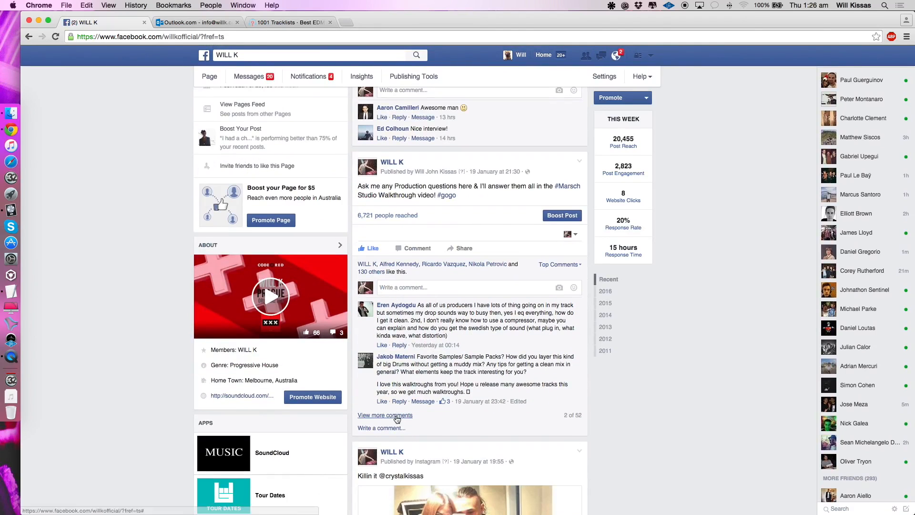
{"action": "left_click", "coordinate": [397, 416]}
{"action": "scroll", "coordinate": [473, 235], "scroll_direction": "down", "scroll_amount": 8}
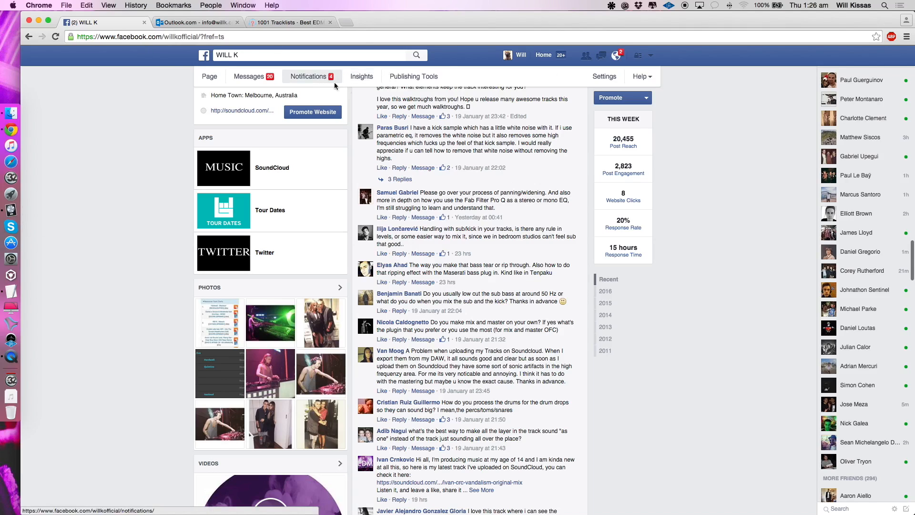
- Return to Logic Pro X, then switch to QuickTime Player to bring up the Audio Recording window
{"action": "left_click", "coordinate": [6, 212]}
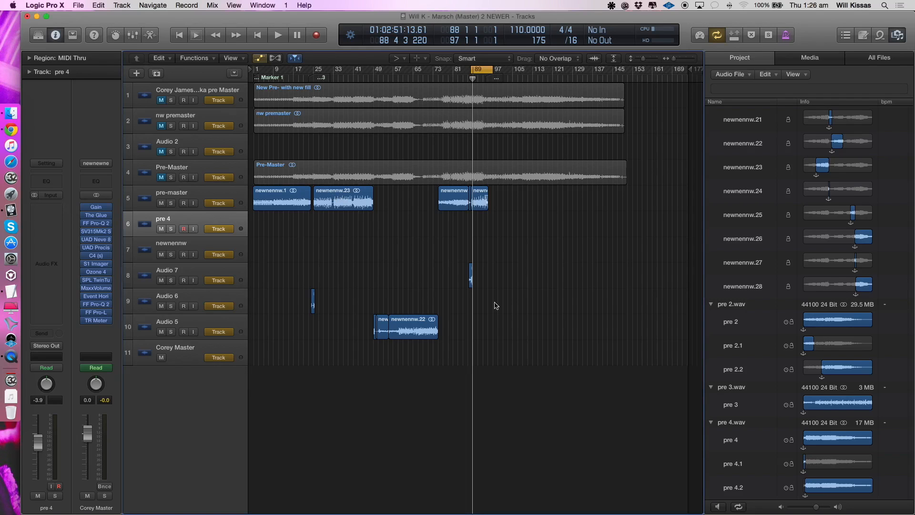
{"action": "left_click", "coordinate": [11, 356]}
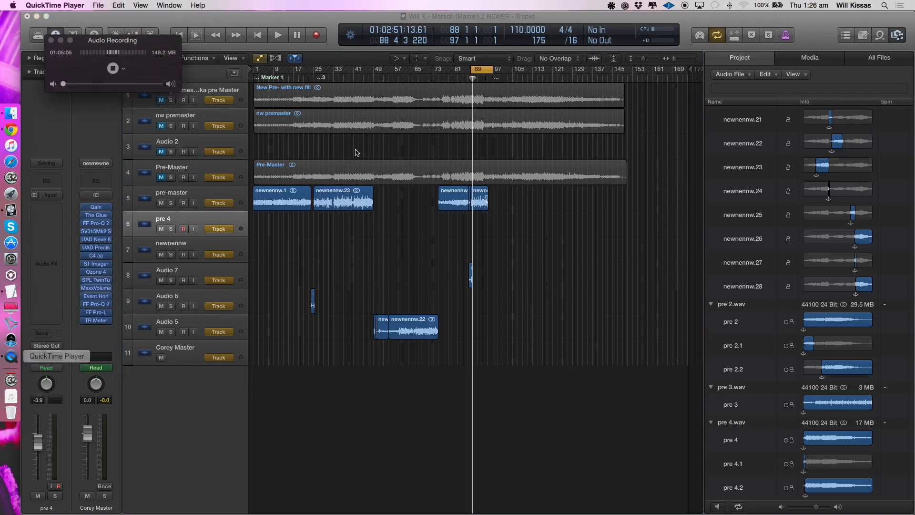